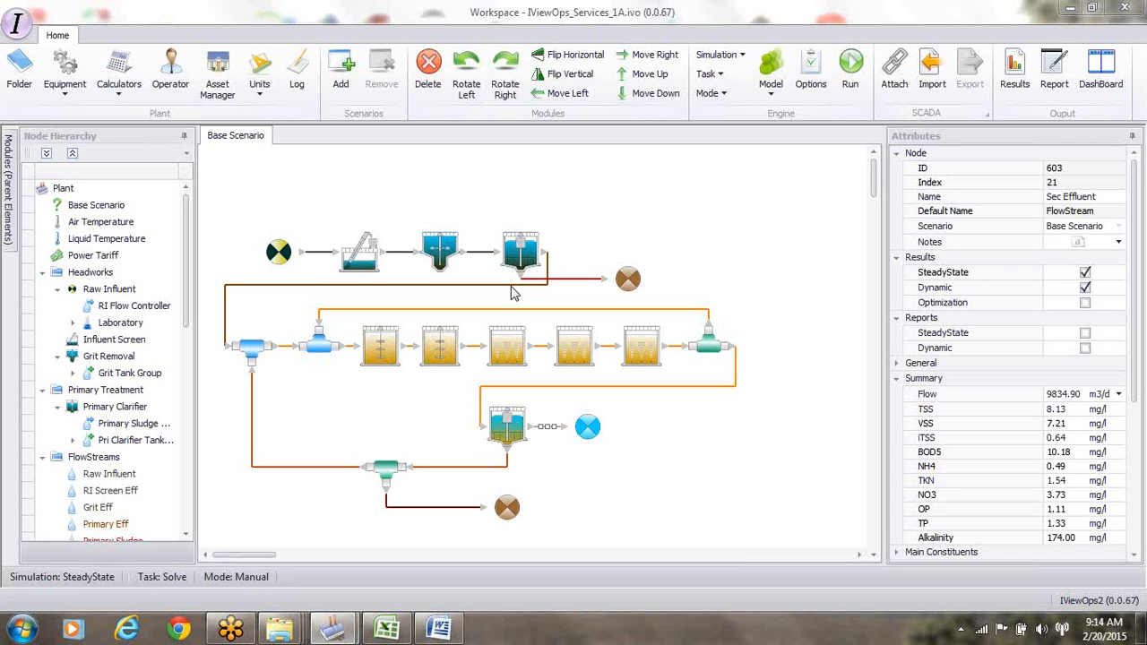
- Read the services series outline in Word and switch to the blank IViewOps workspace
click(441, 630)
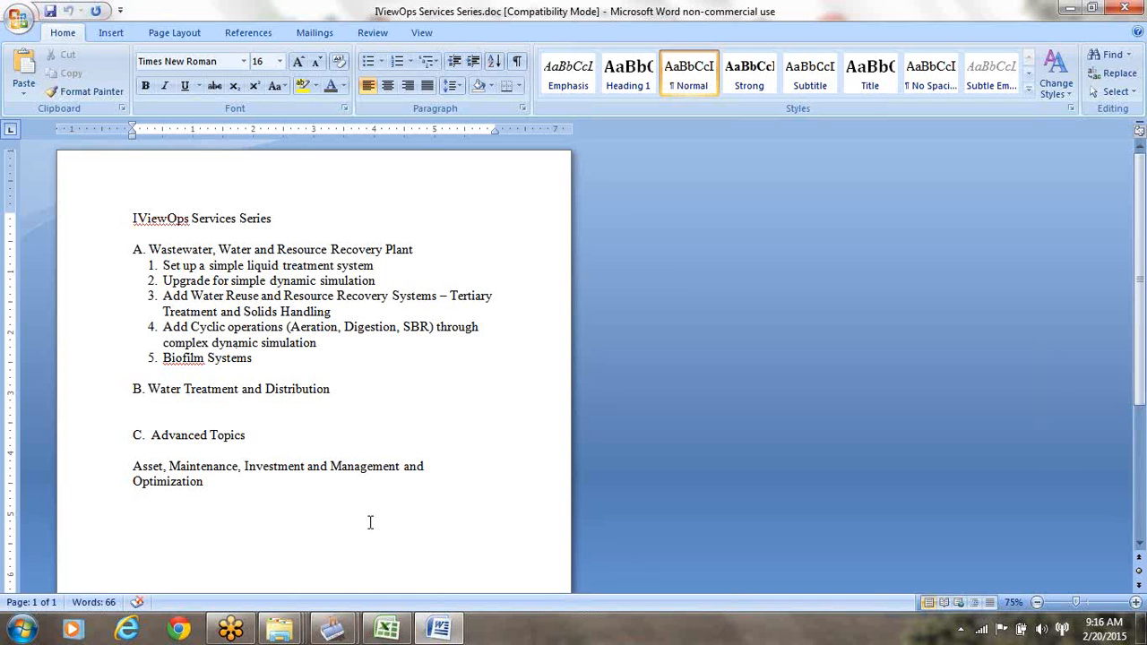
mouse_move(336, 632)
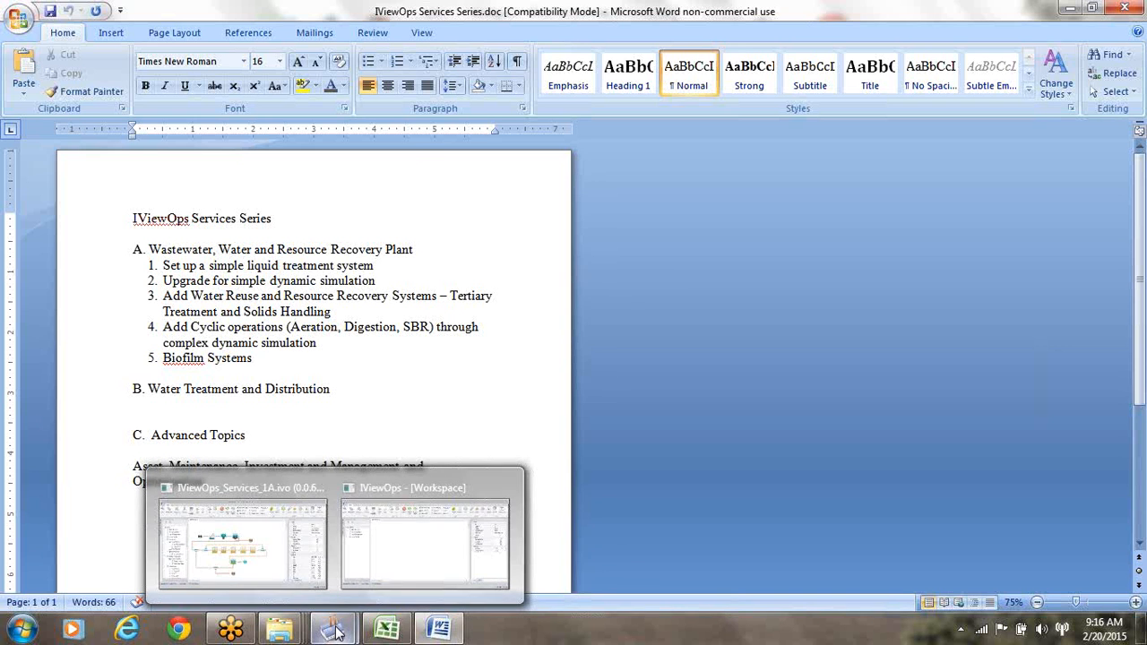
click(400, 563)
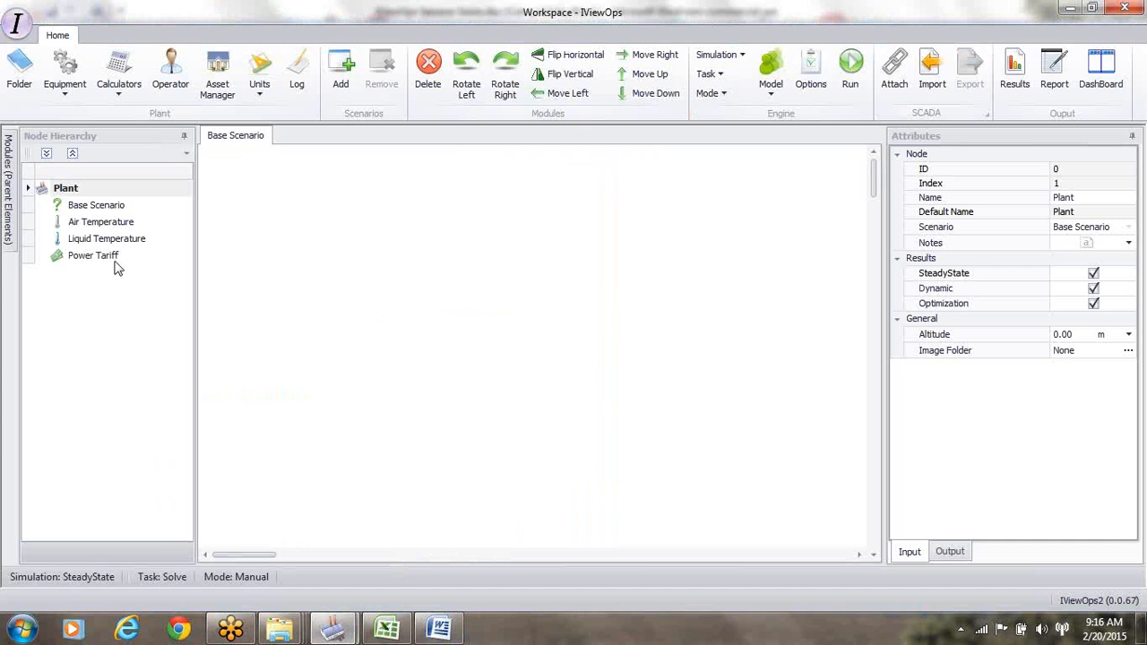
- Pin the parent-element modules list open, expand Plant Boundaries, and resize the list and node hierarchy so the module names are readable
mouse_move(11, 179)
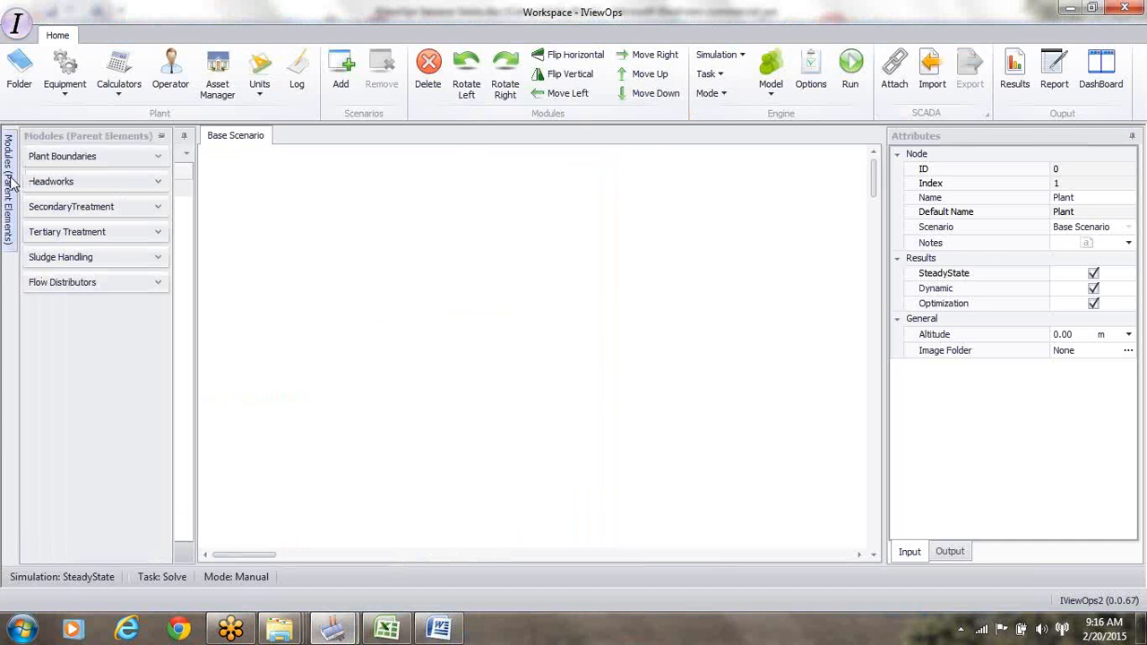
click(162, 140)
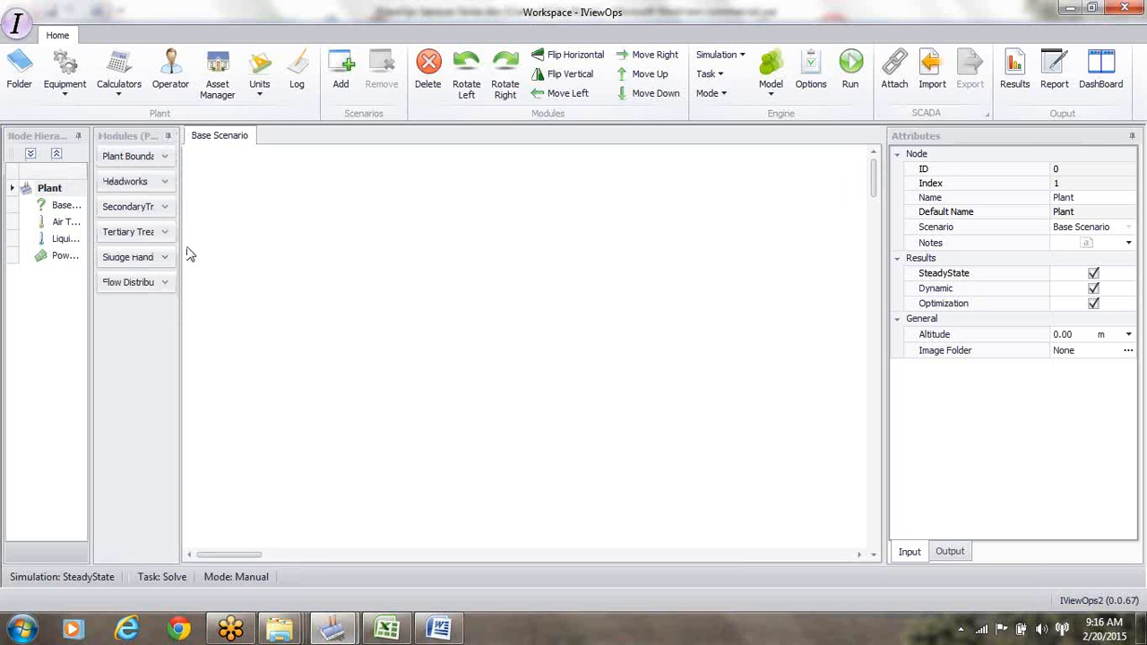
drag(201, 245, 253, 247)
drag(125, 306, 152, 302)
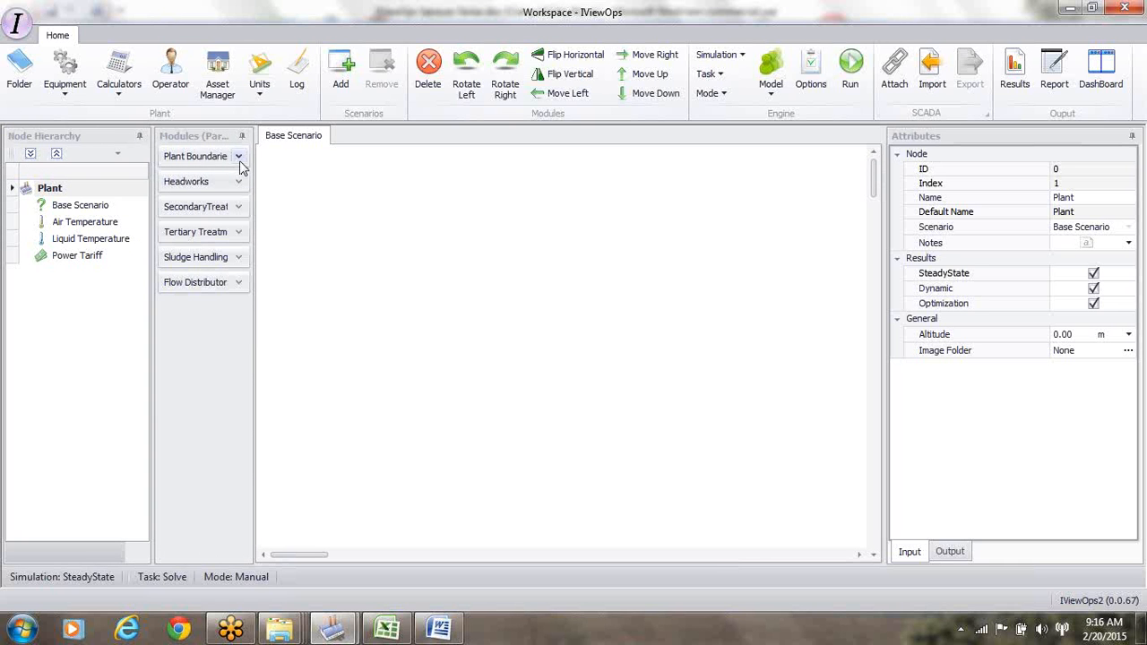
click(240, 158)
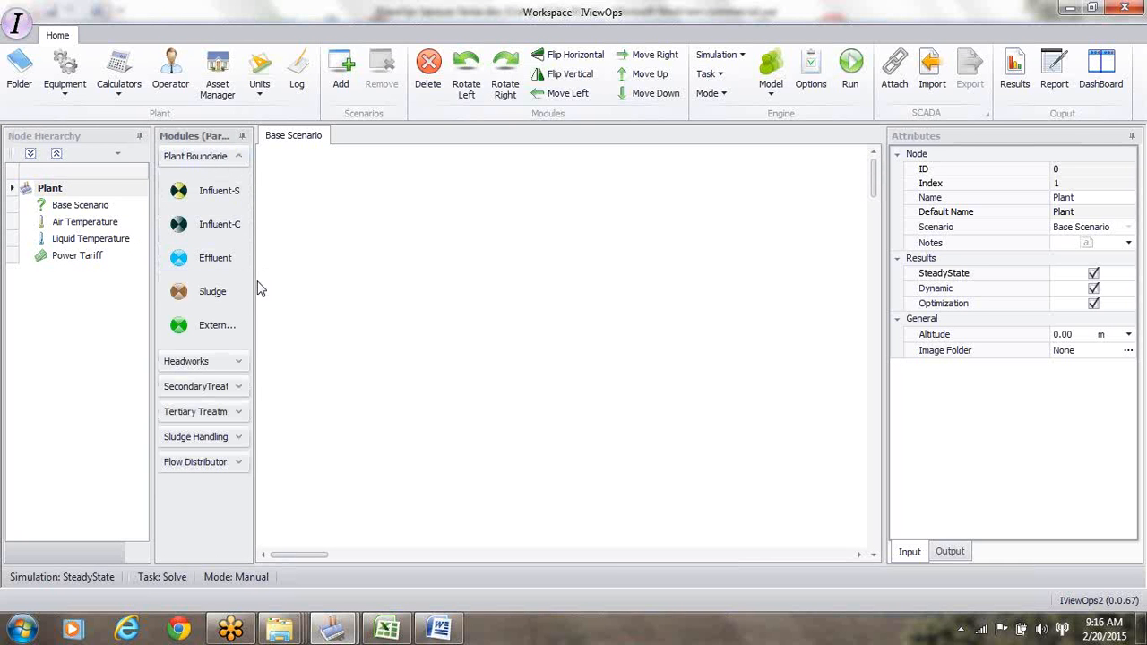
drag(277, 281, 289, 279)
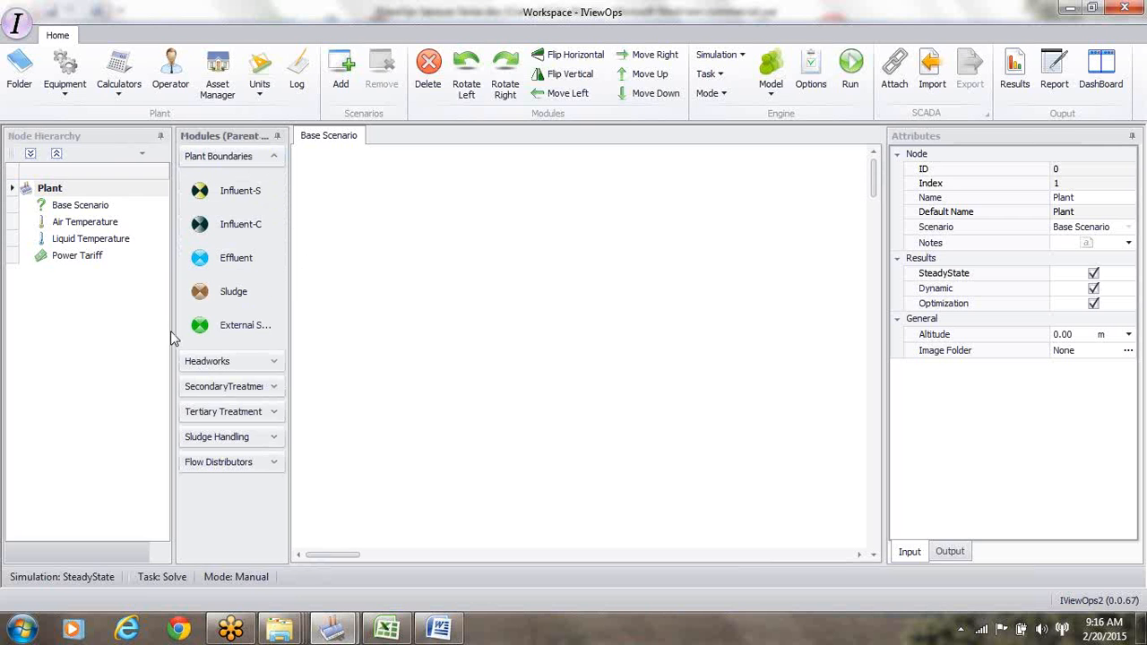
drag(147, 334, 147, 334)
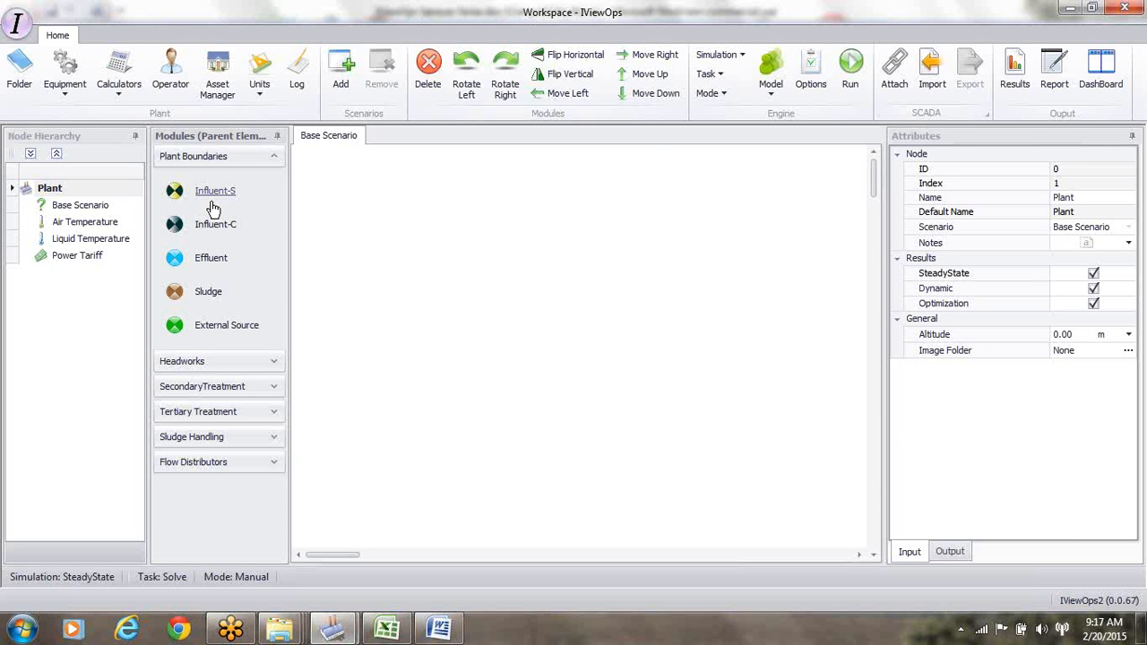
- Expand the Headworks, Secondary Treatment, Tertiary Treatment, Sludge Handling and Flow Distributors groups to examine the modules they offer
click(274, 363)
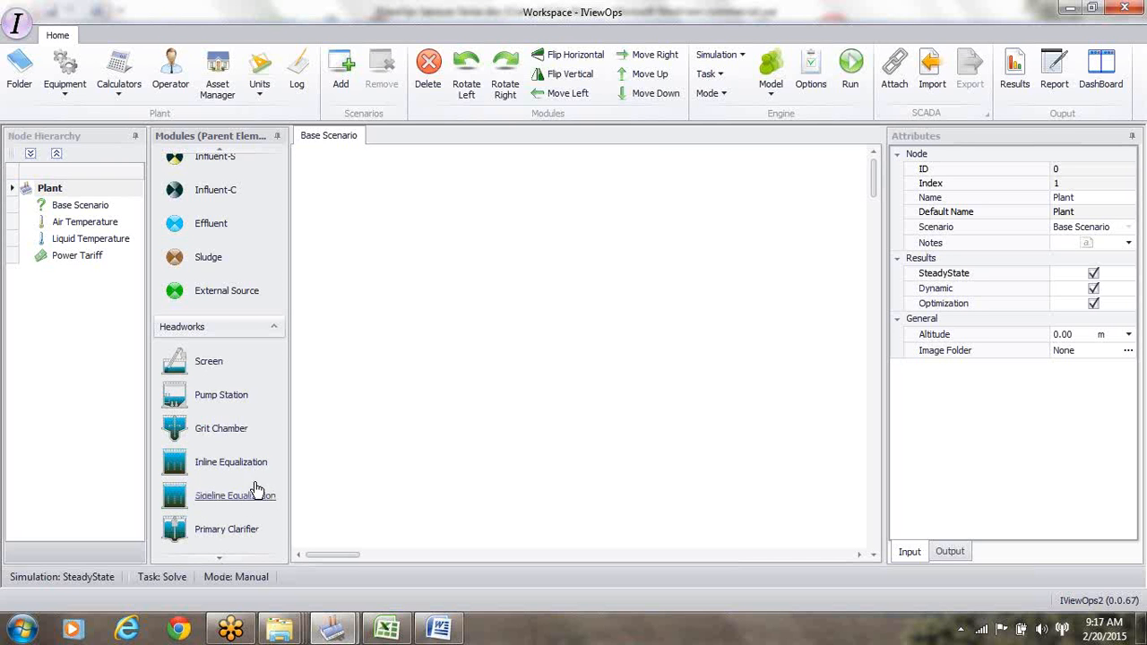
click(218, 558)
click(222, 561)
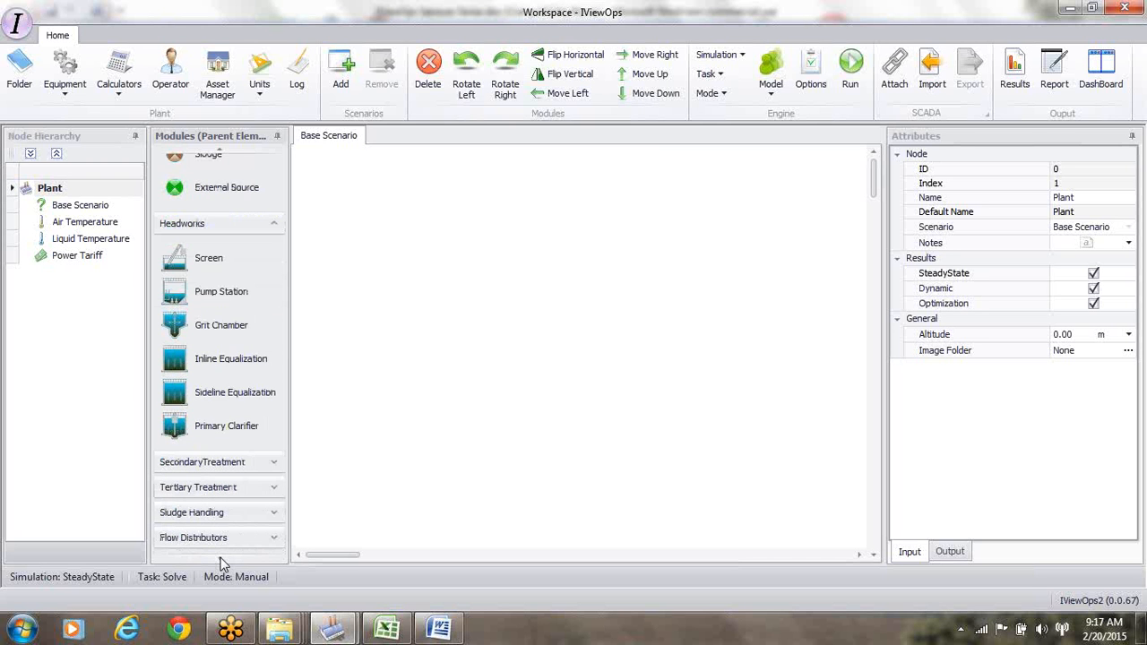
click(275, 462)
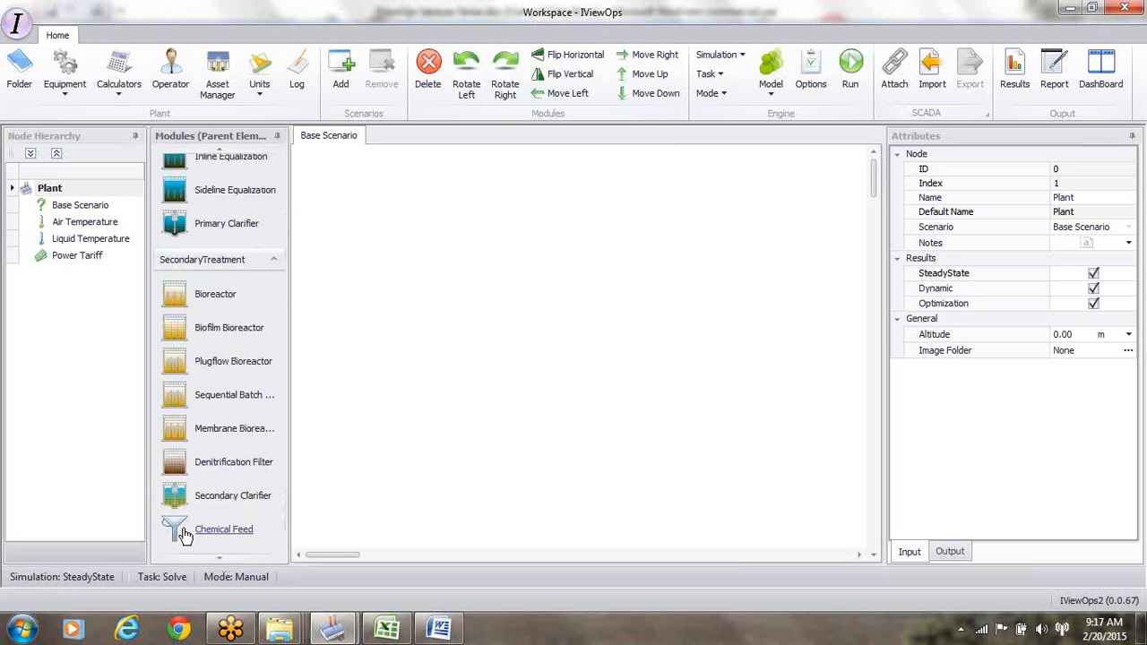
click(222, 563)
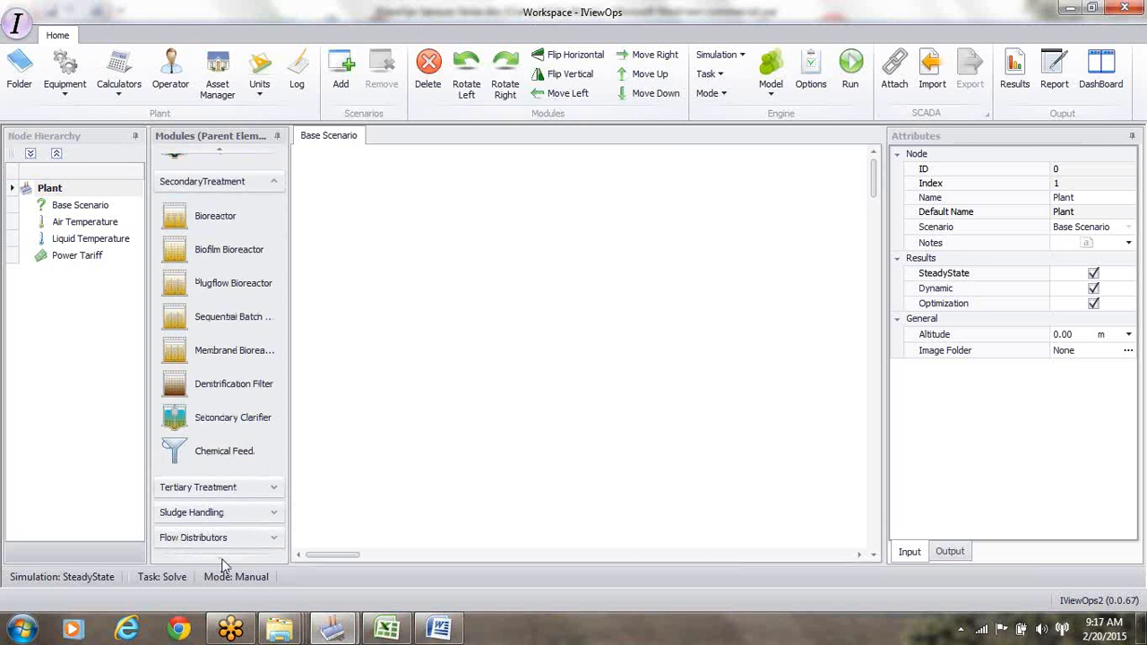
click(275, 488)
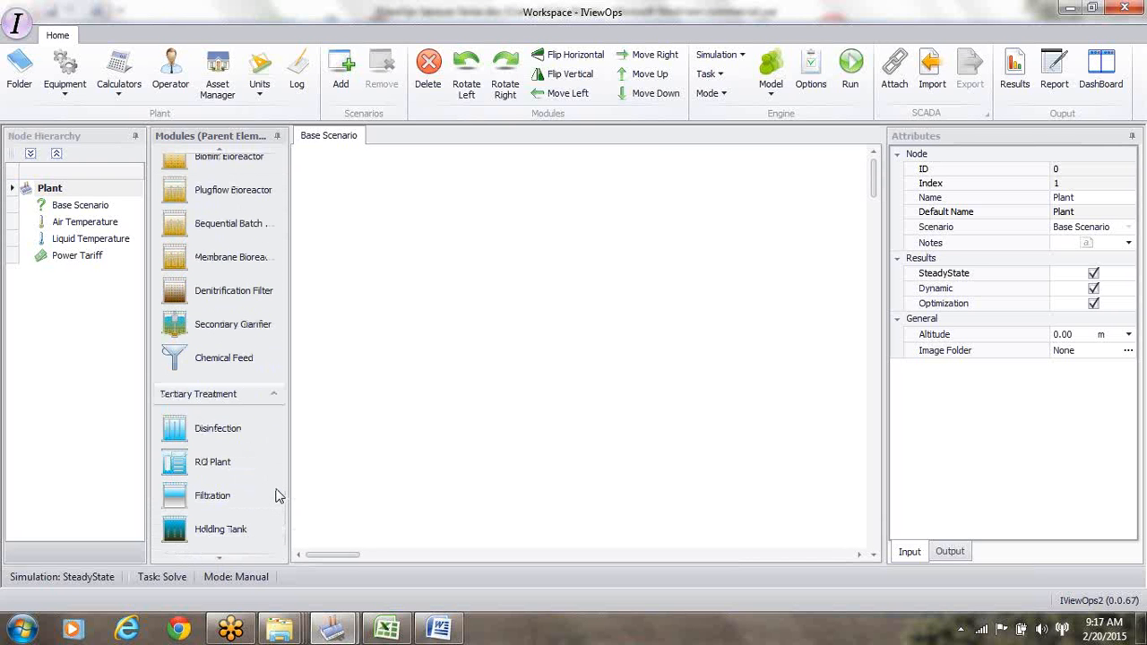
click(221, 565)
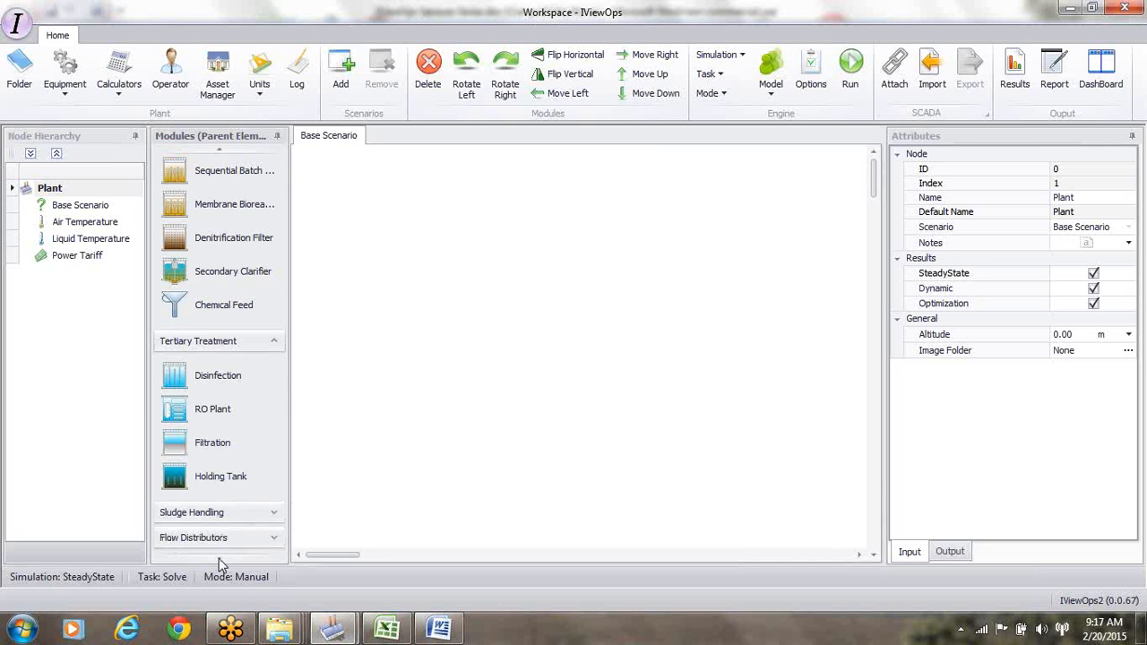
click(274, 514)
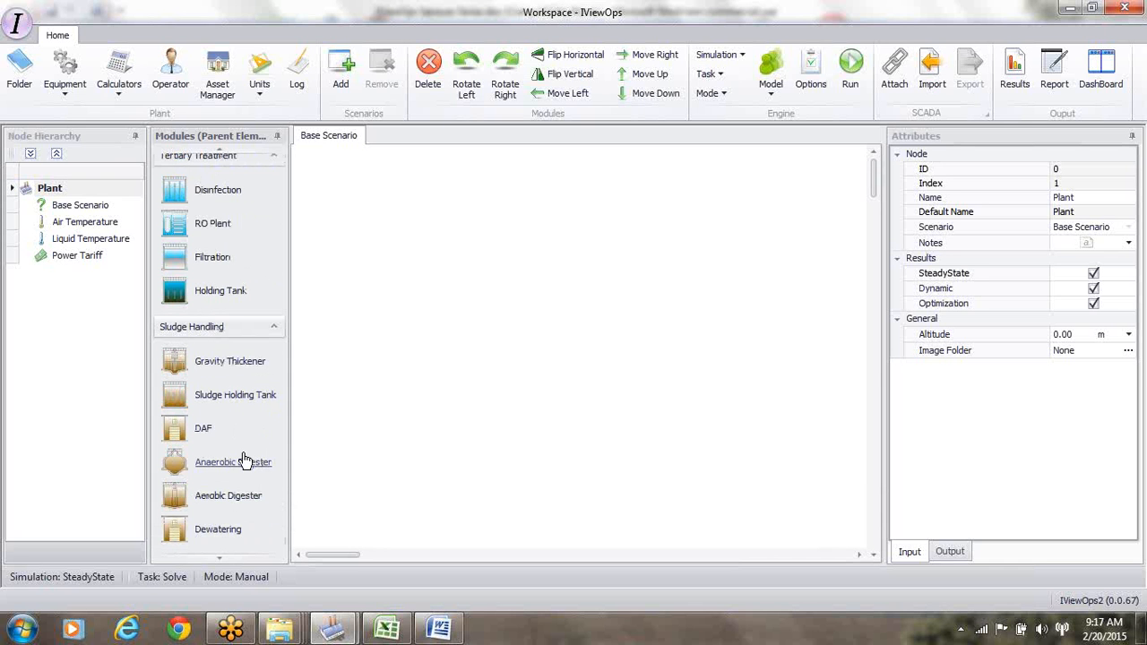
click(221, 558)
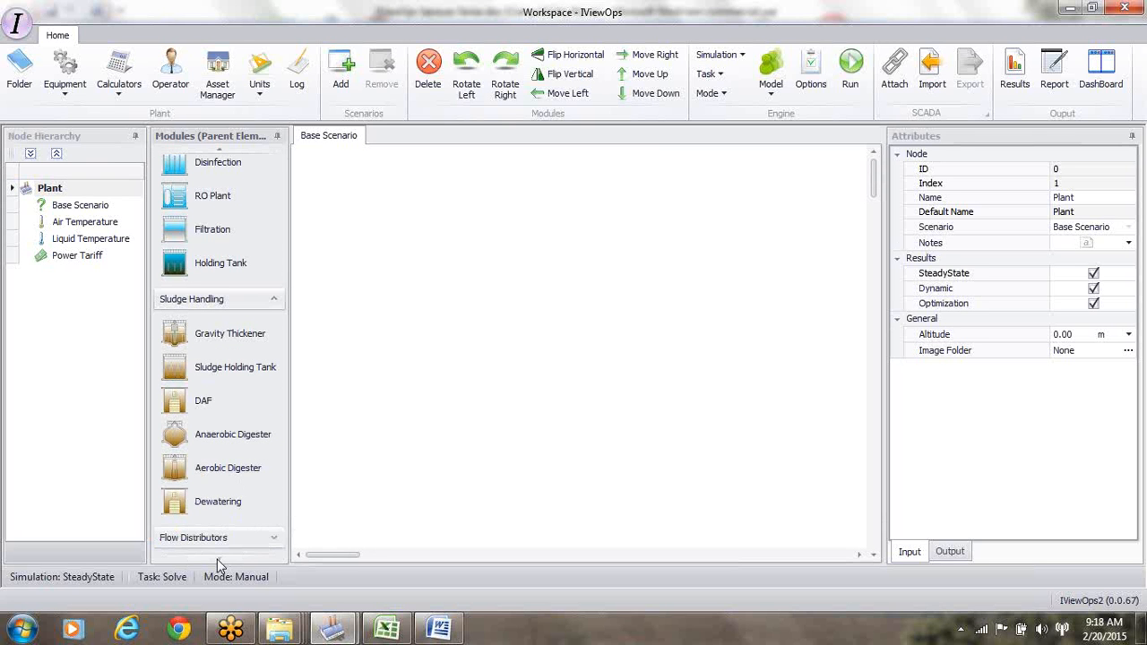
click(274, 539)
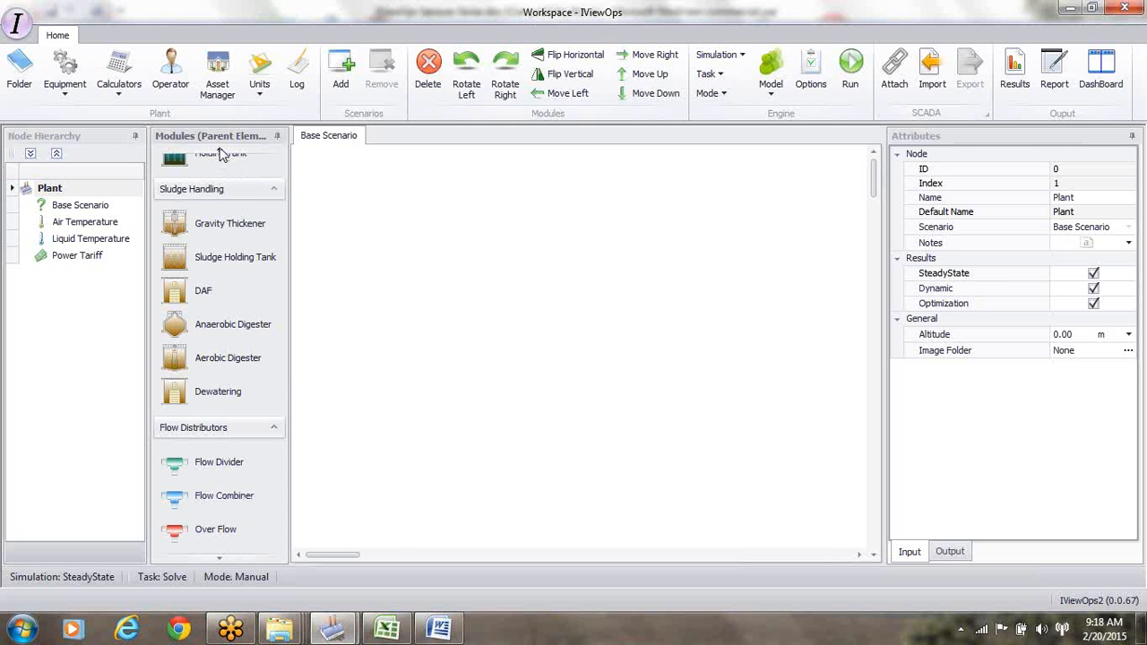
- Place an Influent-S module from Plant Boundaries on the Base Scenario canvas
scroll(221, 154, up, 10)
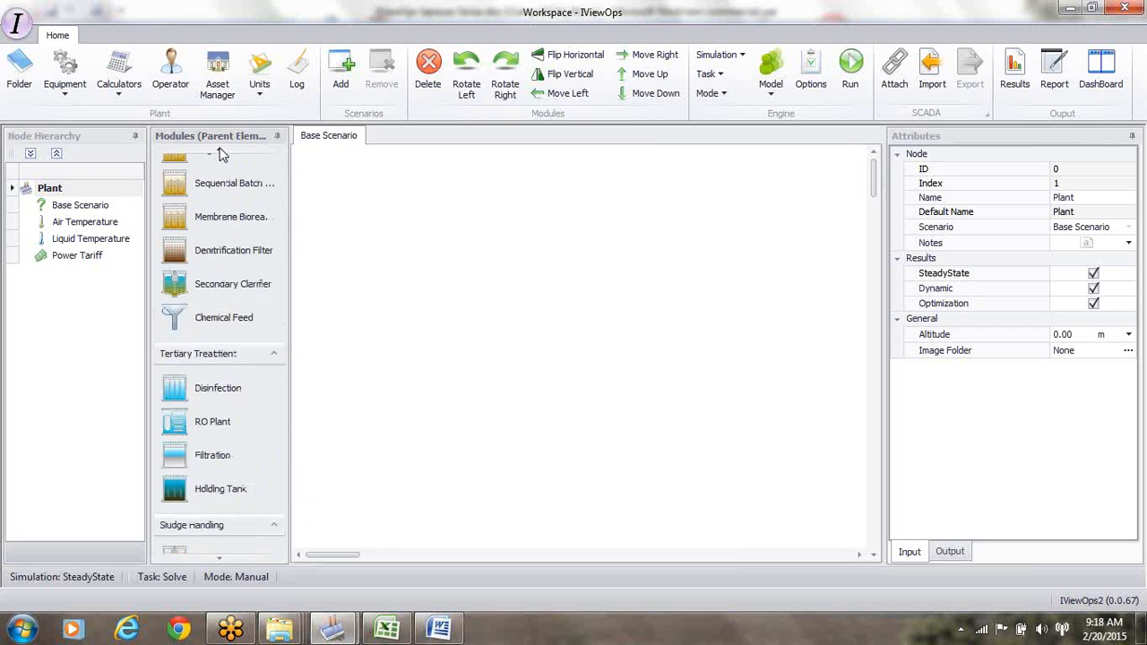
scroll(221, 154, up, 8)
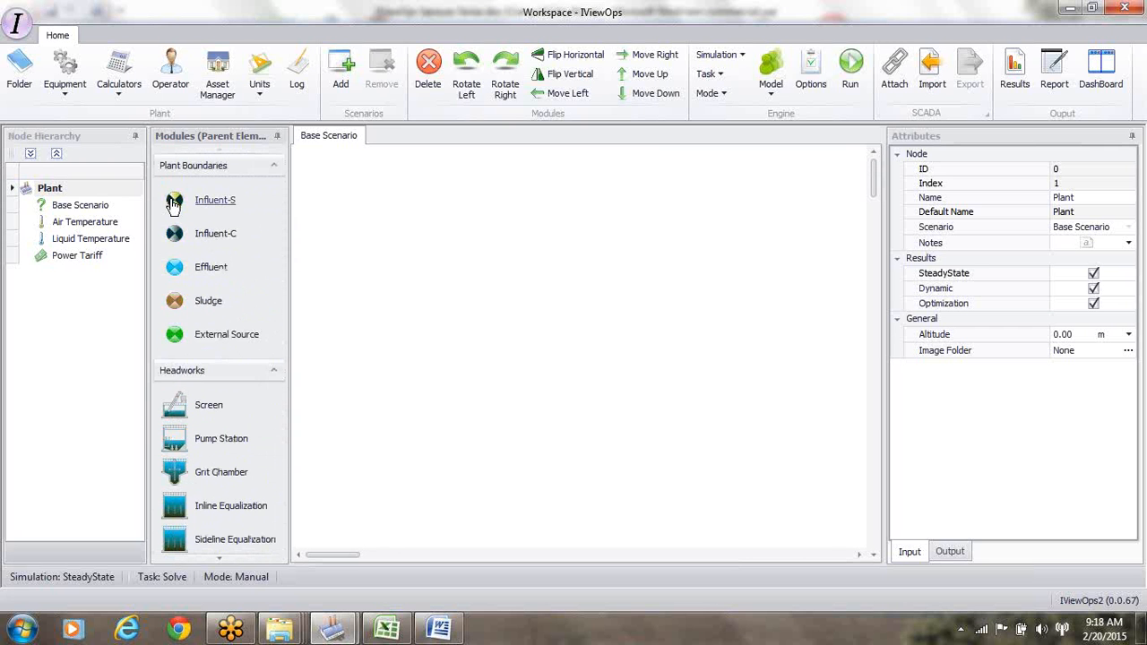
drag(176, 206, 364, 243)
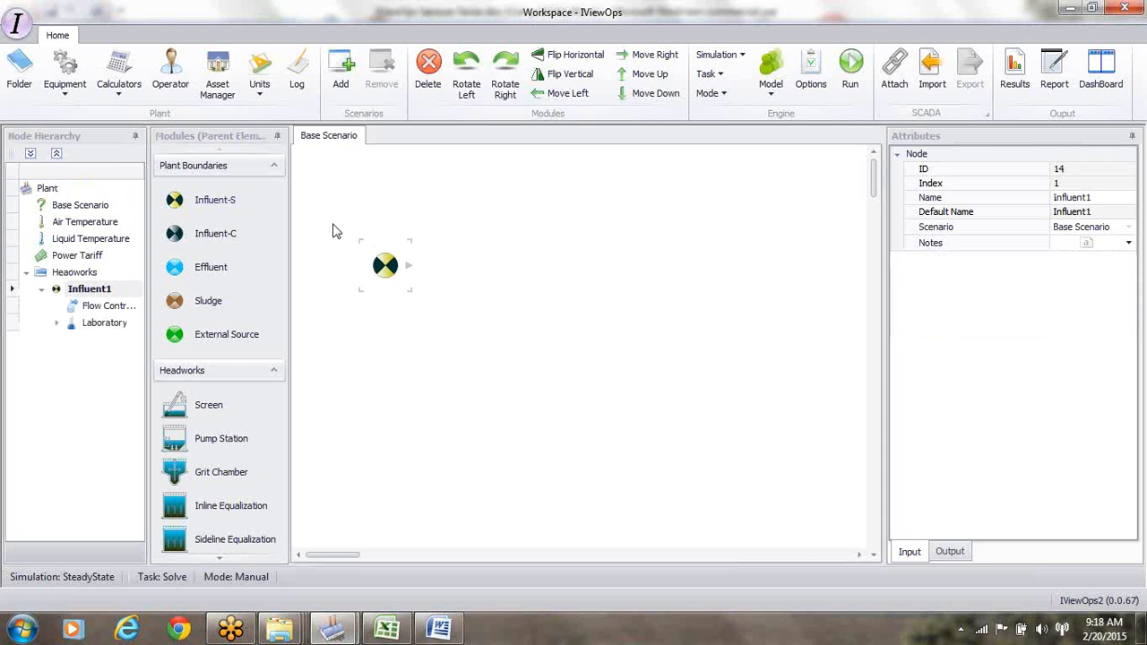
- Add a second Influent-S module to the canvas and delete it
drag(175, 201, 428, 205)
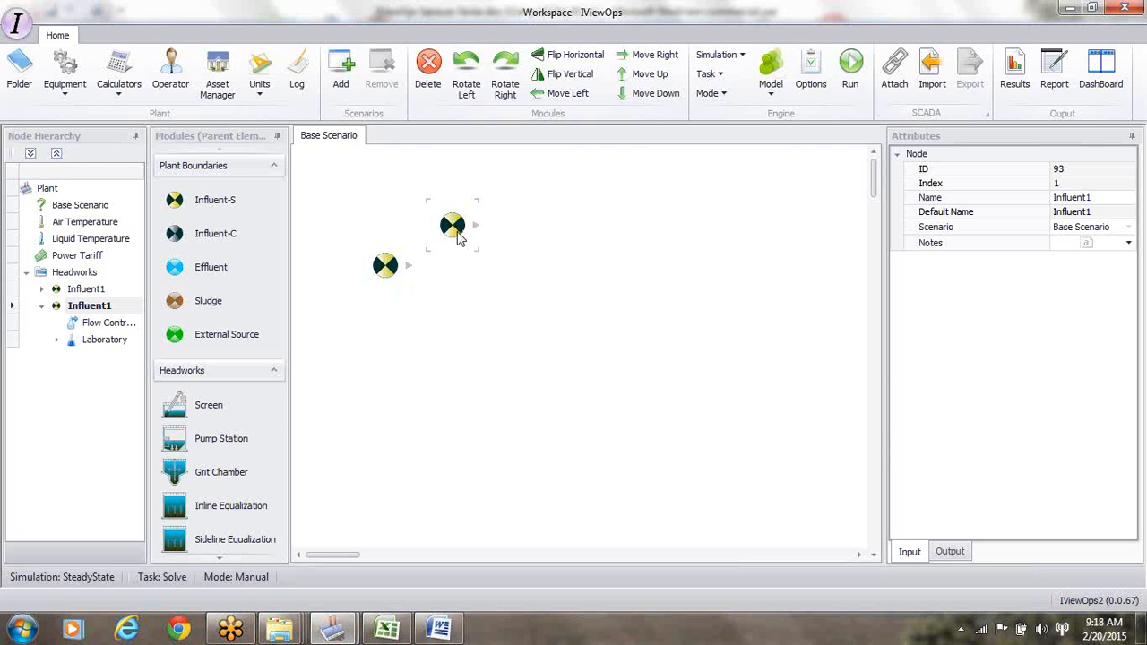
click(429, 68)
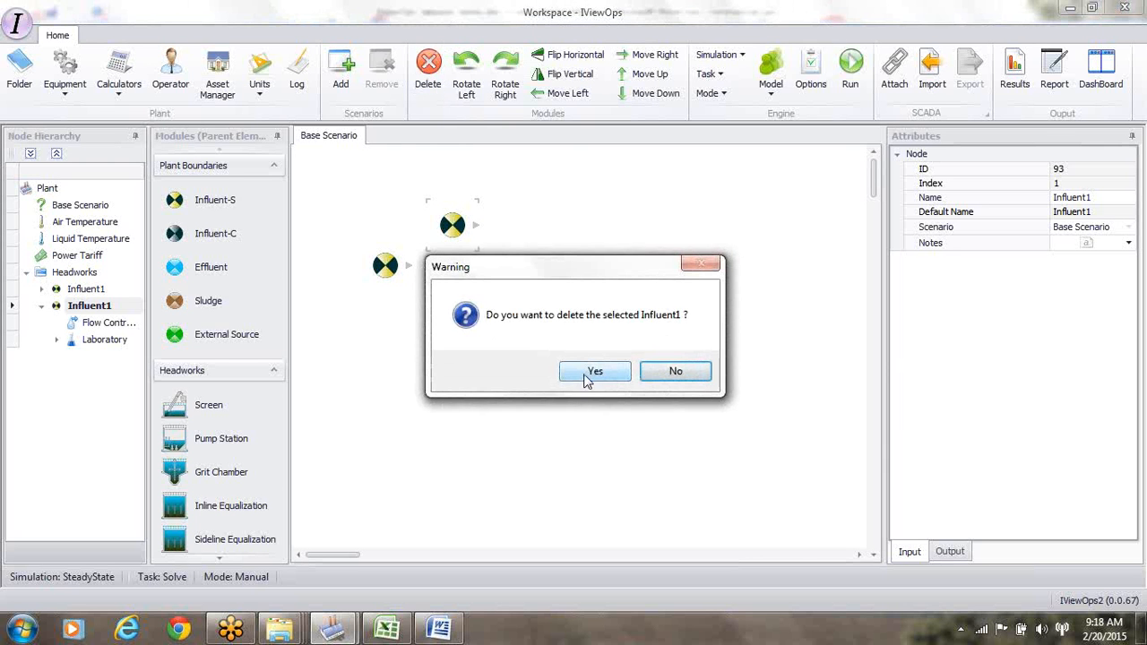
click(589, 374)
- Move the influent closer to the canvas's upper-left corner and widen the node hierarchy to show full node names
drag(399, 276, 343, 231)
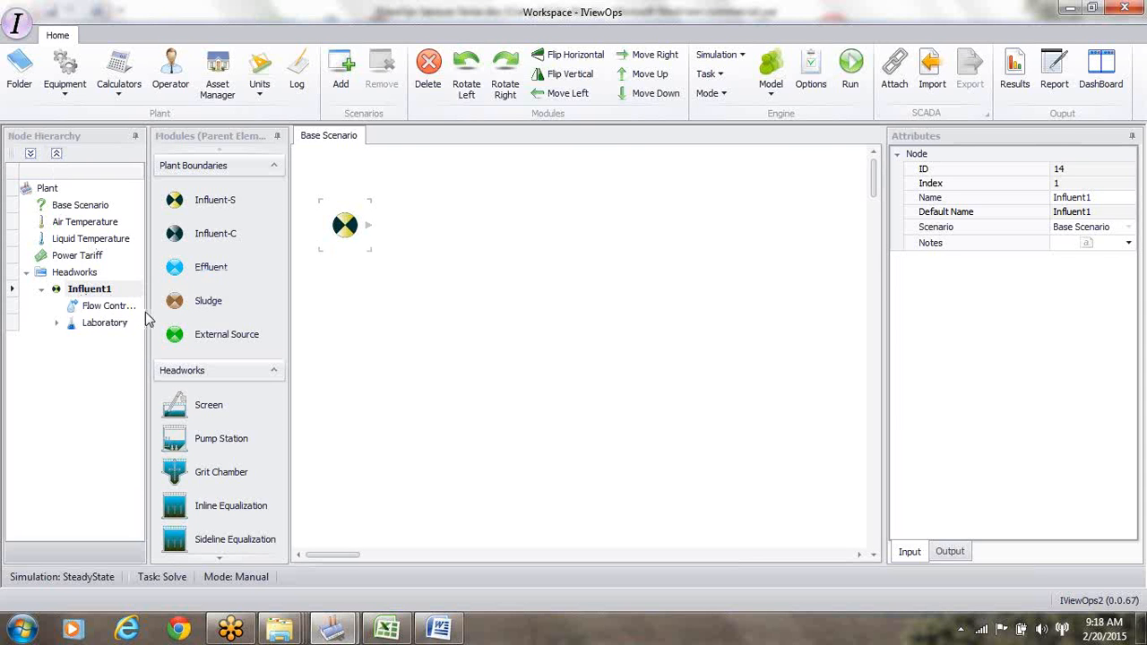
drag(146, 311, 181, 312)
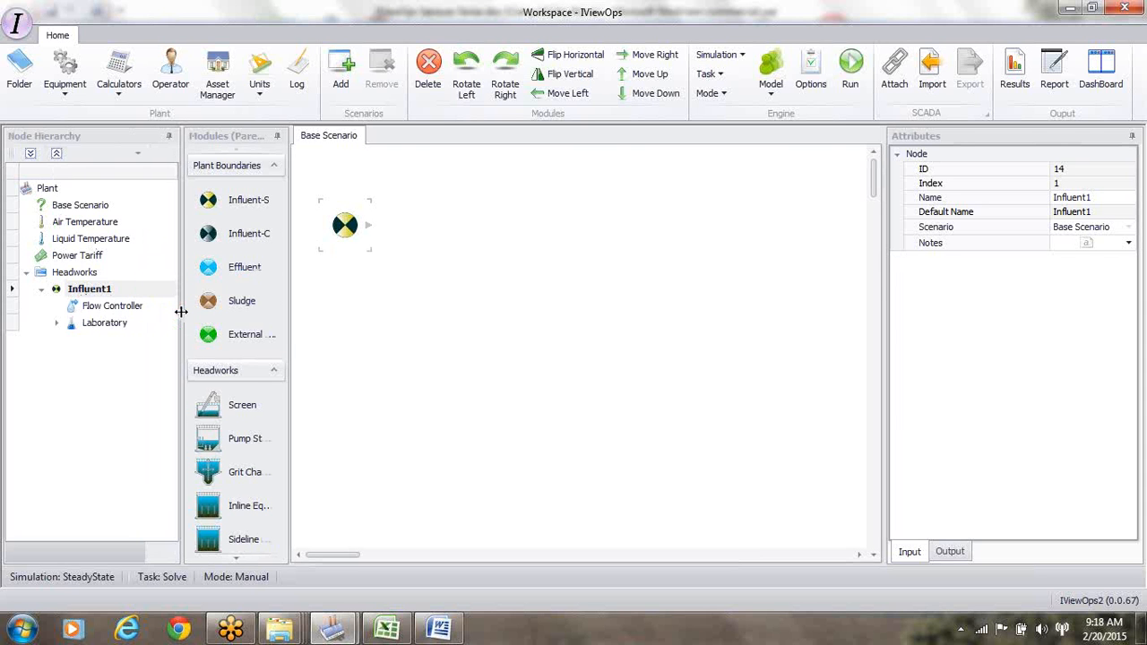
drag(291, 328, 302, 329)
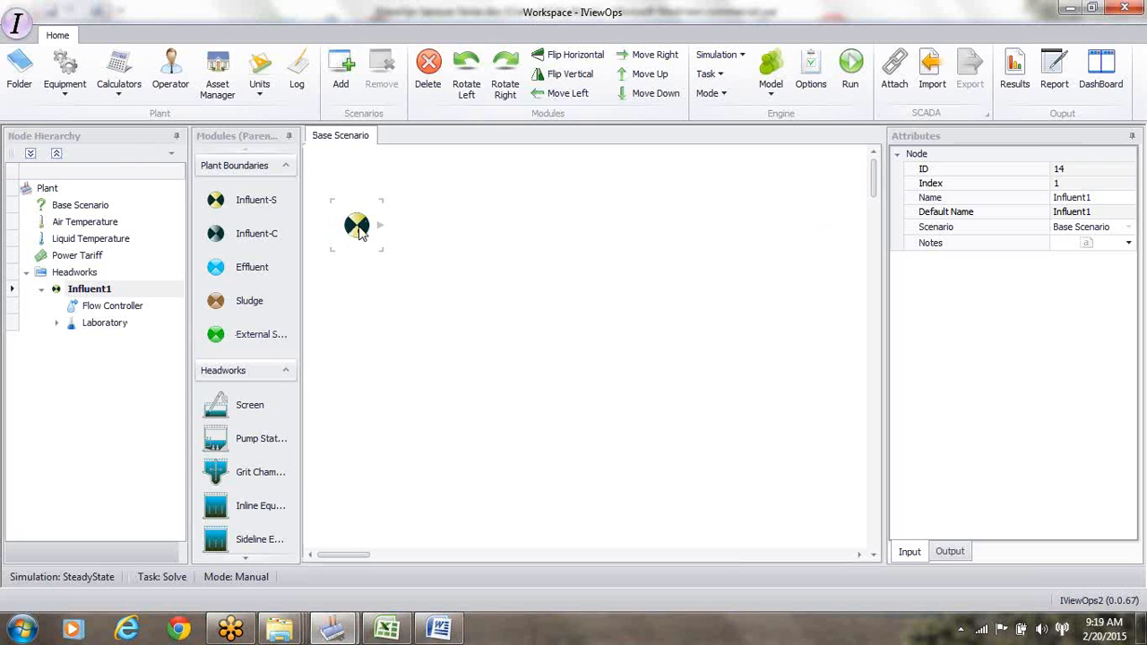
- Rename the influent as Raw Influent
click(1101, 198)
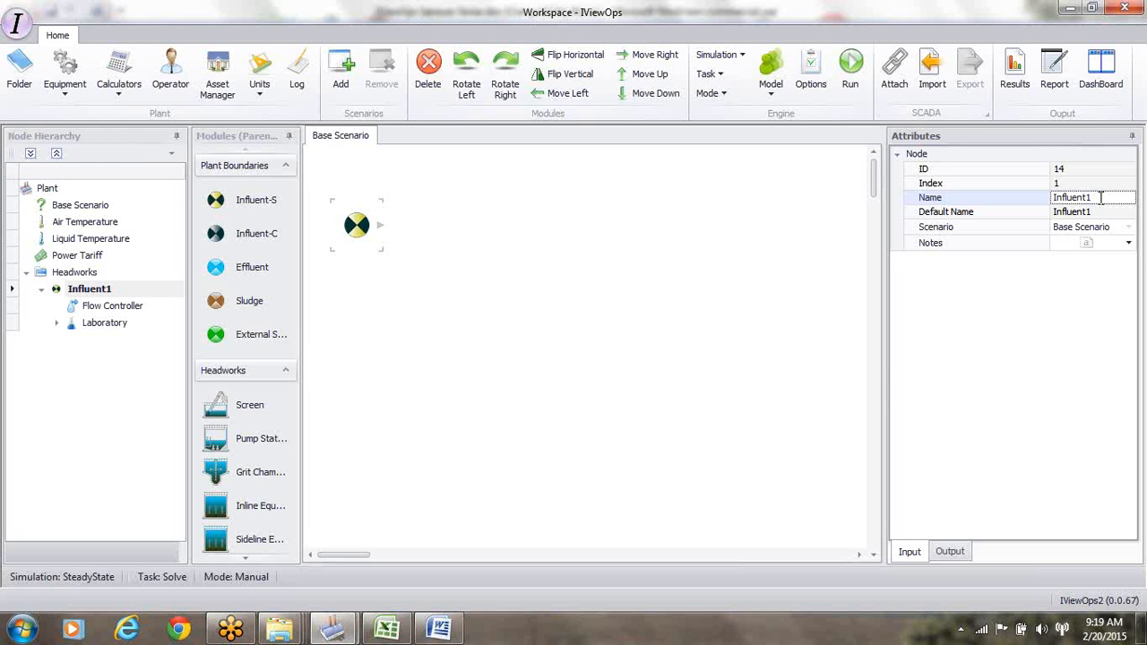
key(BackSpace)
key(BackSpace)
key(BackSpace)
key(BackSpace)
key(BackSpace)
key(BackSpace)
key(BackSpace)
key(BackSpace)
text(Raw Influent)
key(Return)
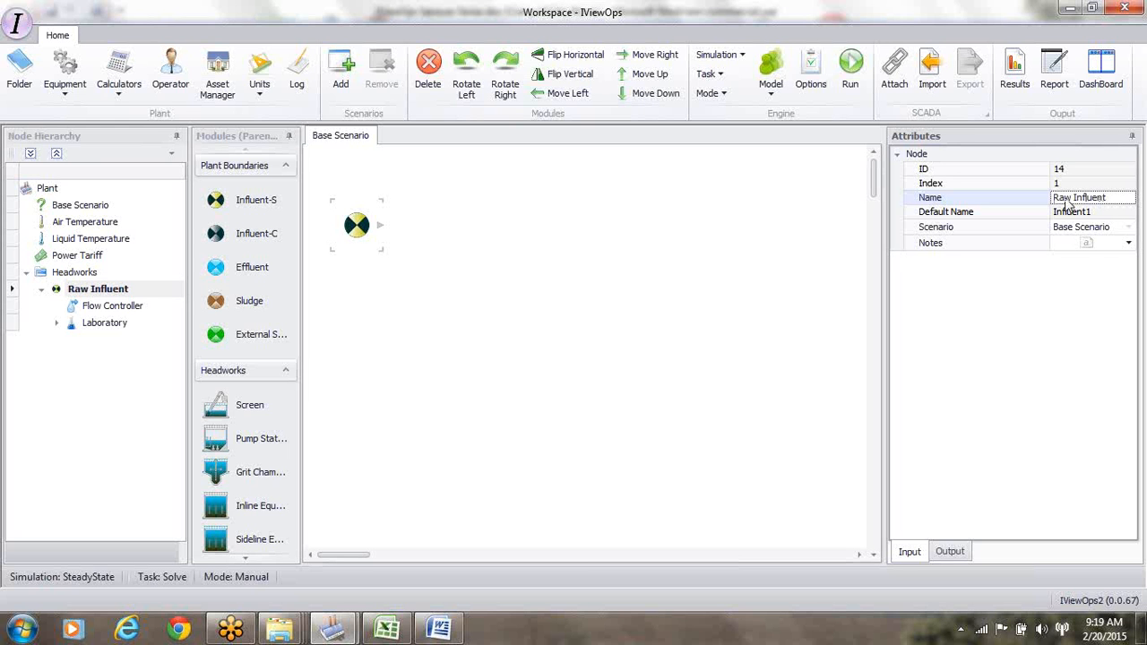
- Rename the raw influent's flow controller as RI Flow Controller
click(118, 309)
click(118, 309)
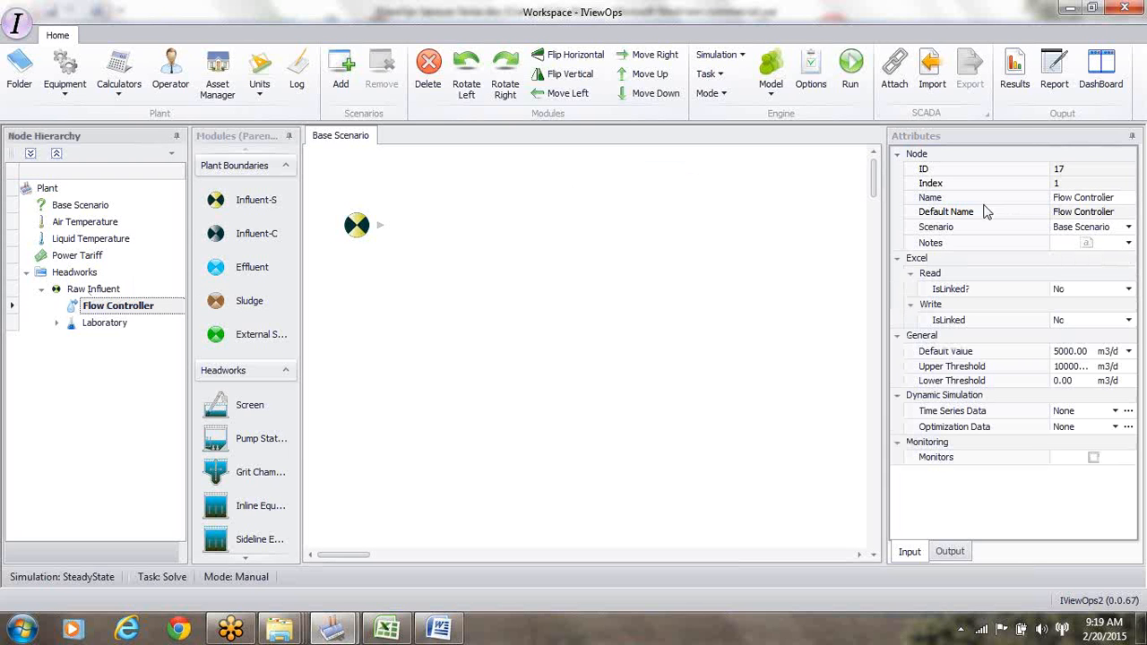
click(1053, 198)
text(RI)
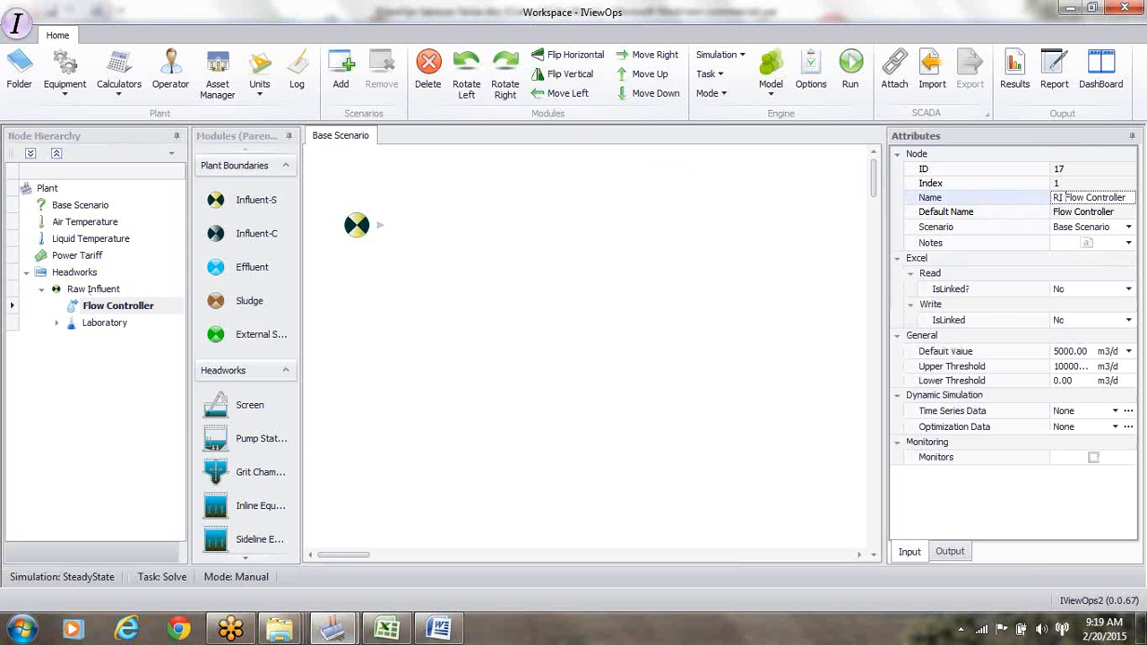
key(Return)
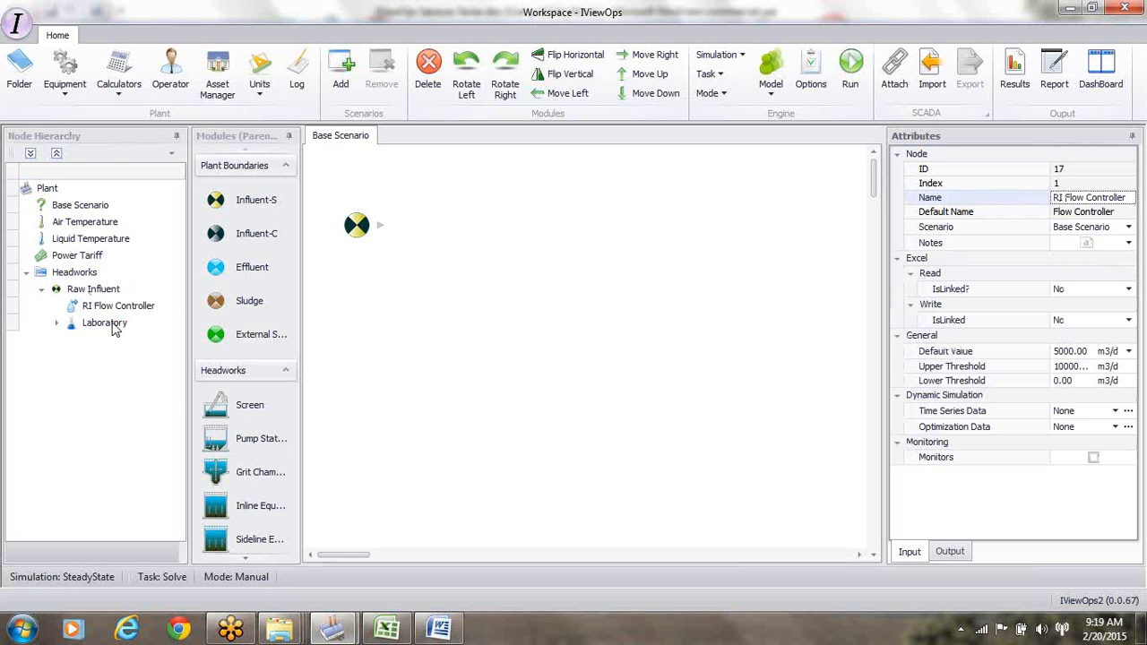
- Set the RI Flow Controller's default value to 10,000 m3/d and widen the attributes area
click(261, 101)
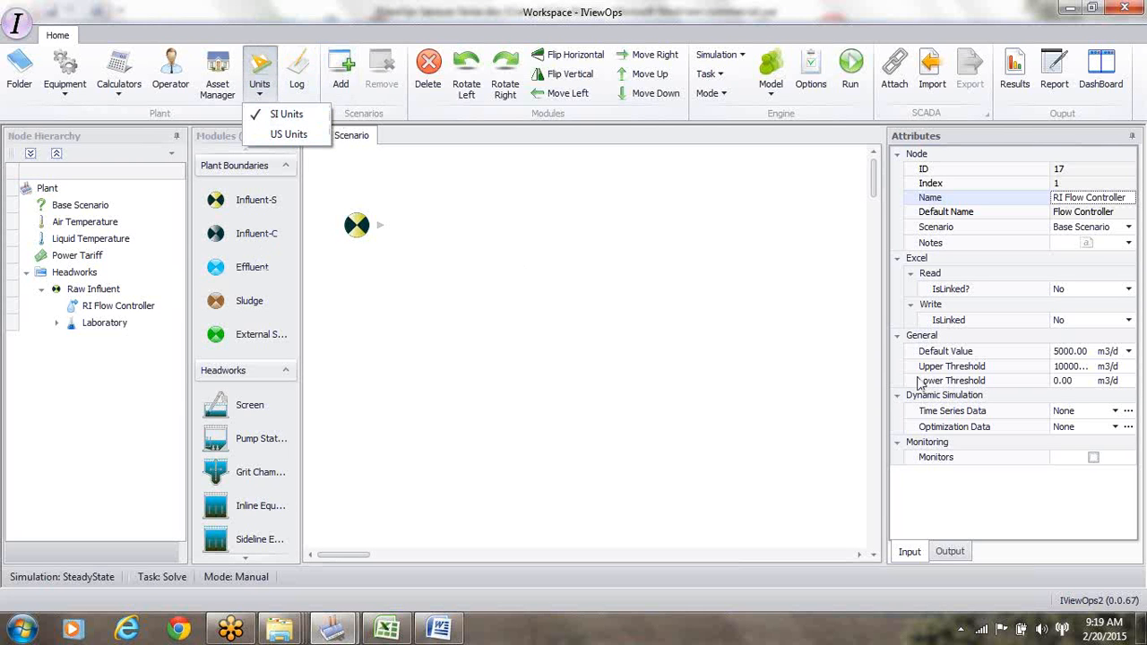
click(123, 307)
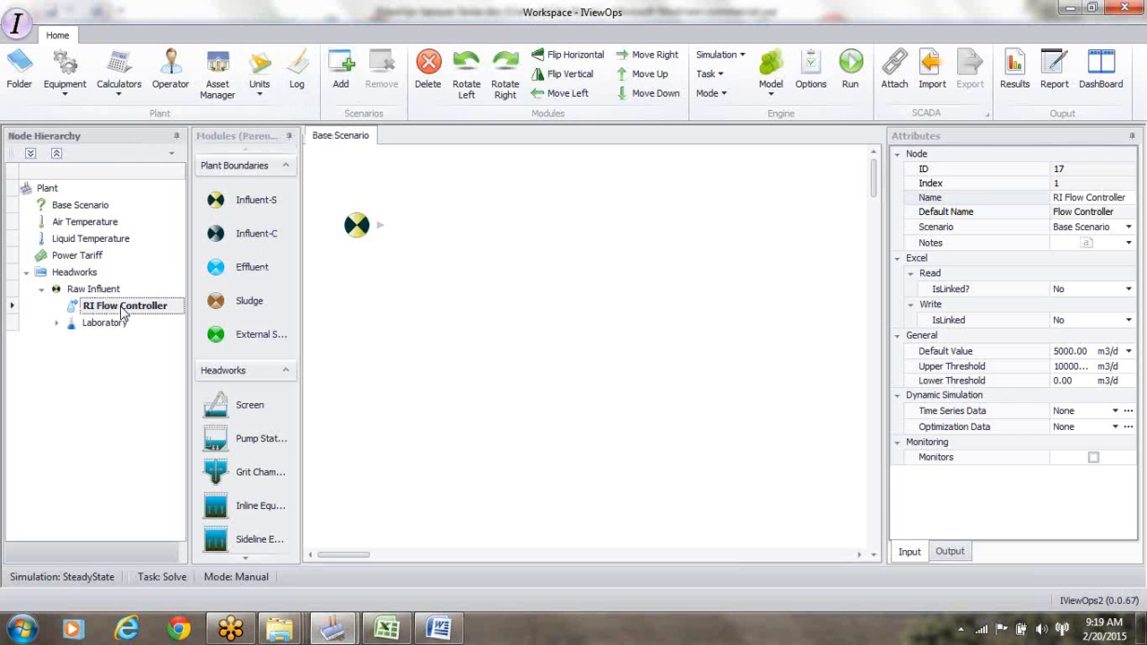
click(1060, 354)
key(BackSpace)
text(10,)
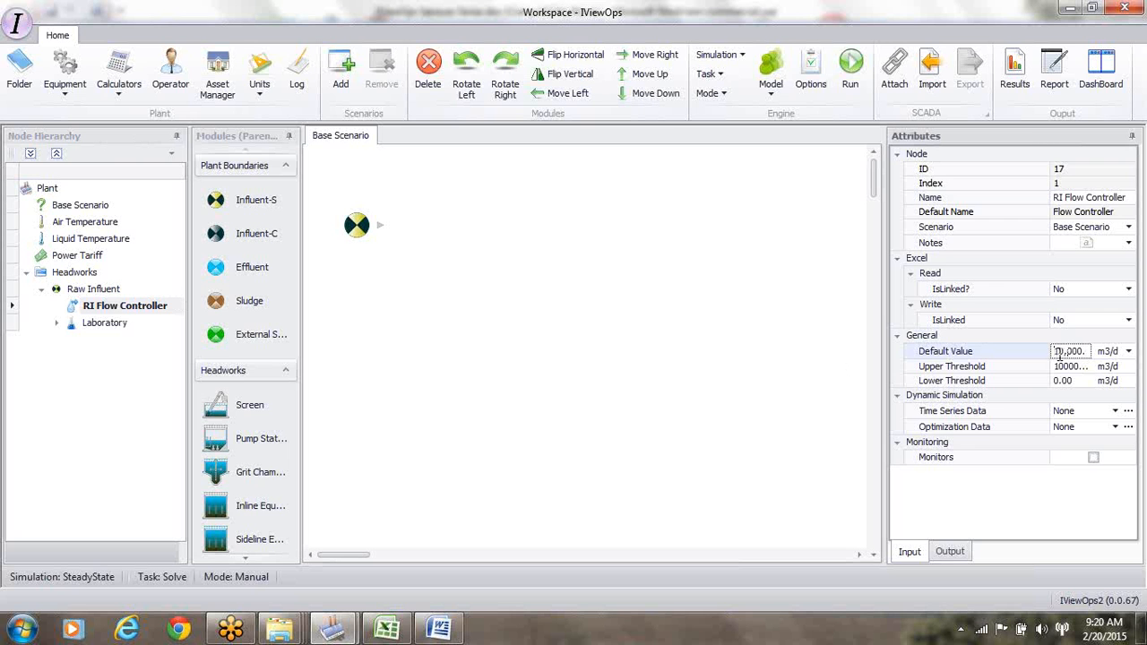
key(Return)
drag(845, 422, 846, 422)
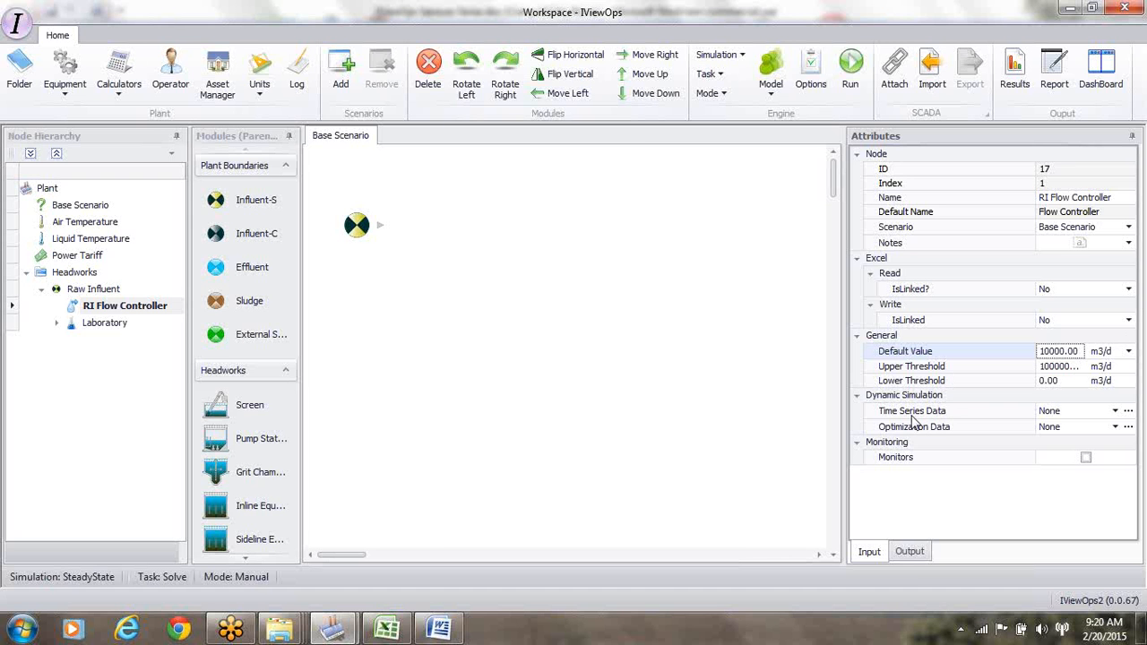
- Examine the 15-day average raw influent flow in cell E4 of Influent Pattern1.xlsx in Excel, and return to the IViewOps workspace
click(402, 633)
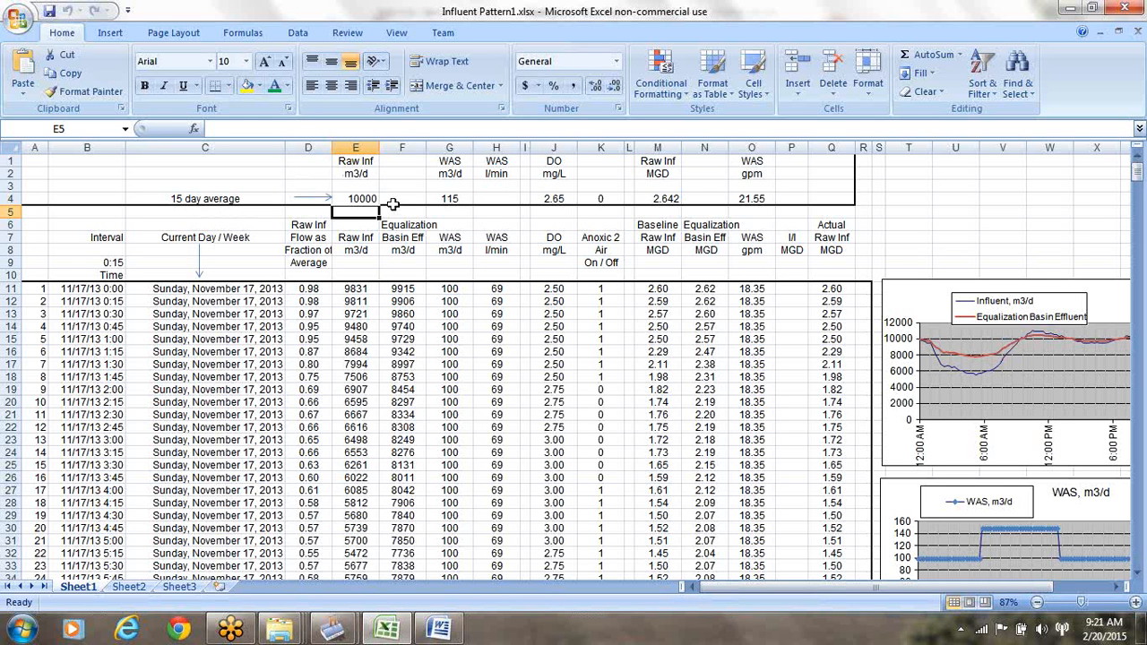
click(363, 202)
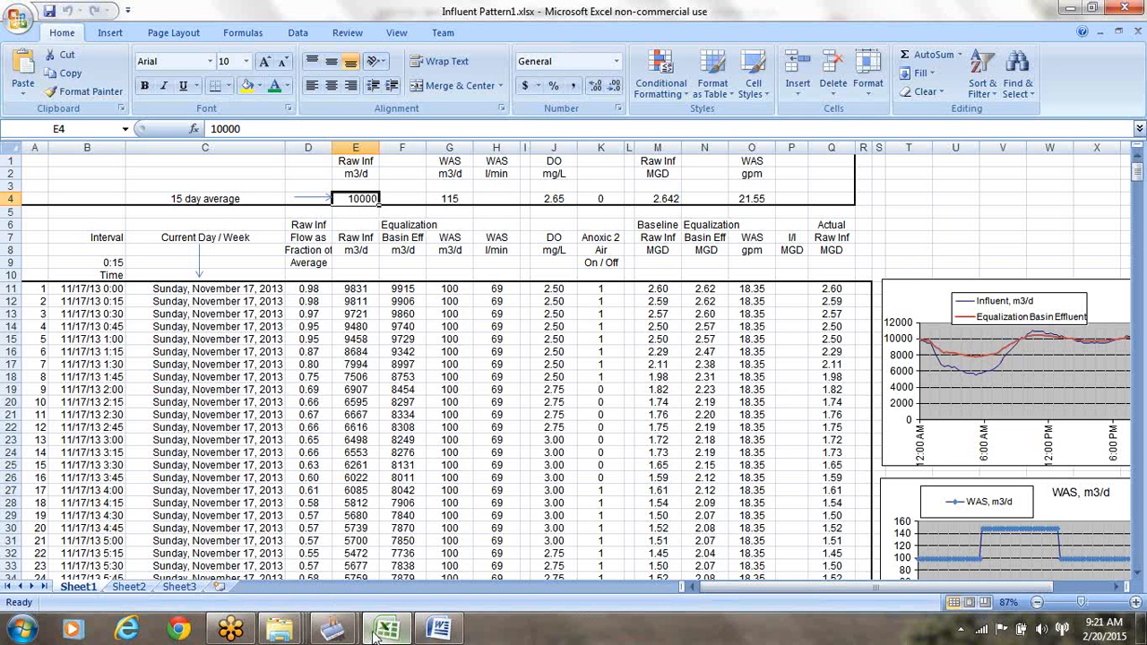
mouse_move(356, 633)
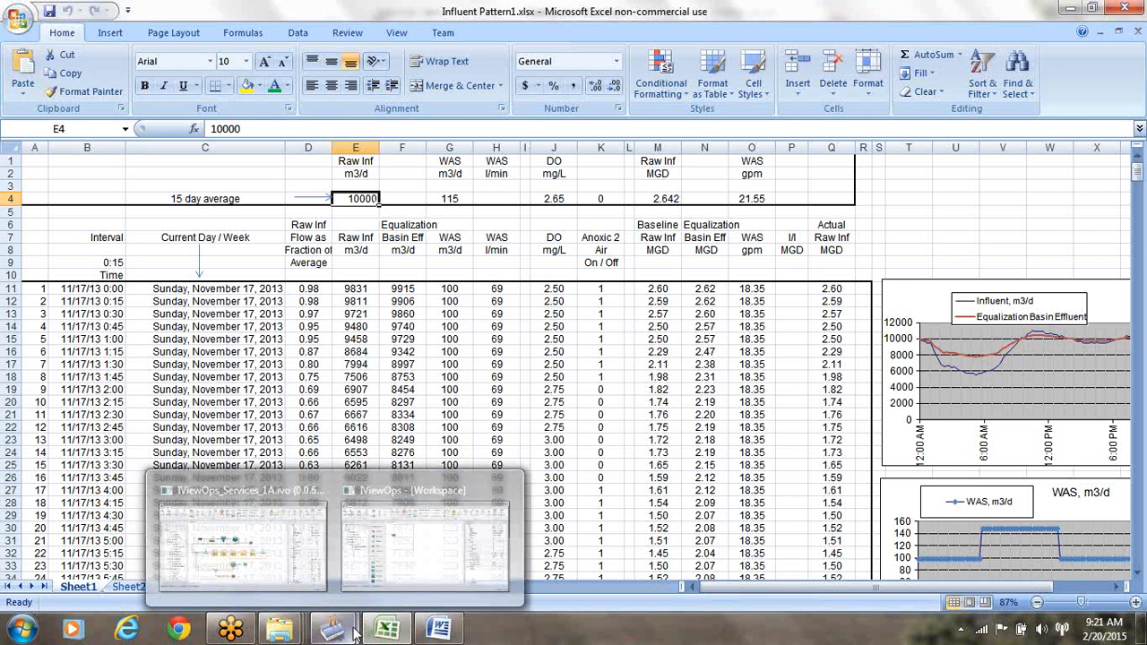
click(412, 583)
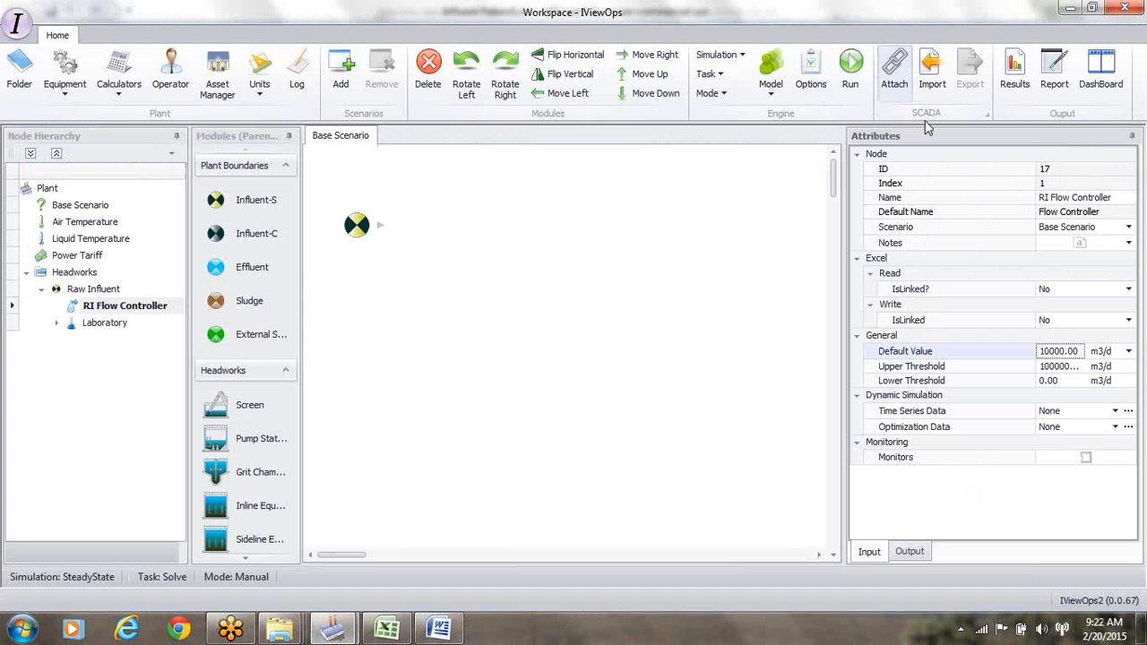
- Attach the Excel file Influent Pattern1.xlsx to the plant workspace as a SCADA data source
click(897, 70)
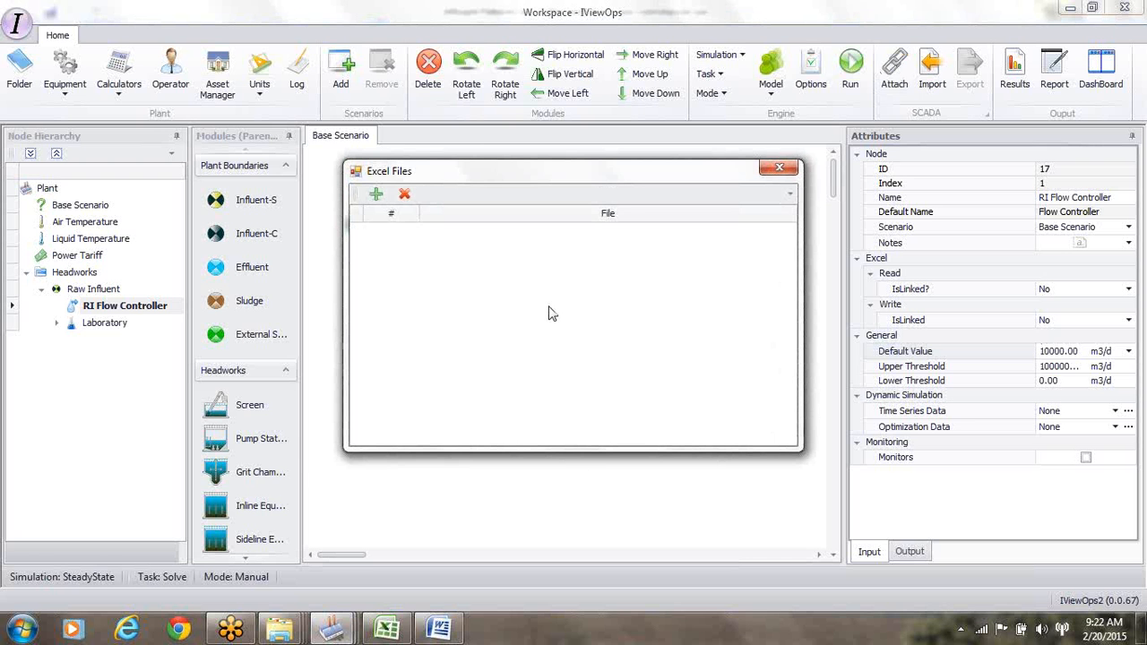
click(377, 198)
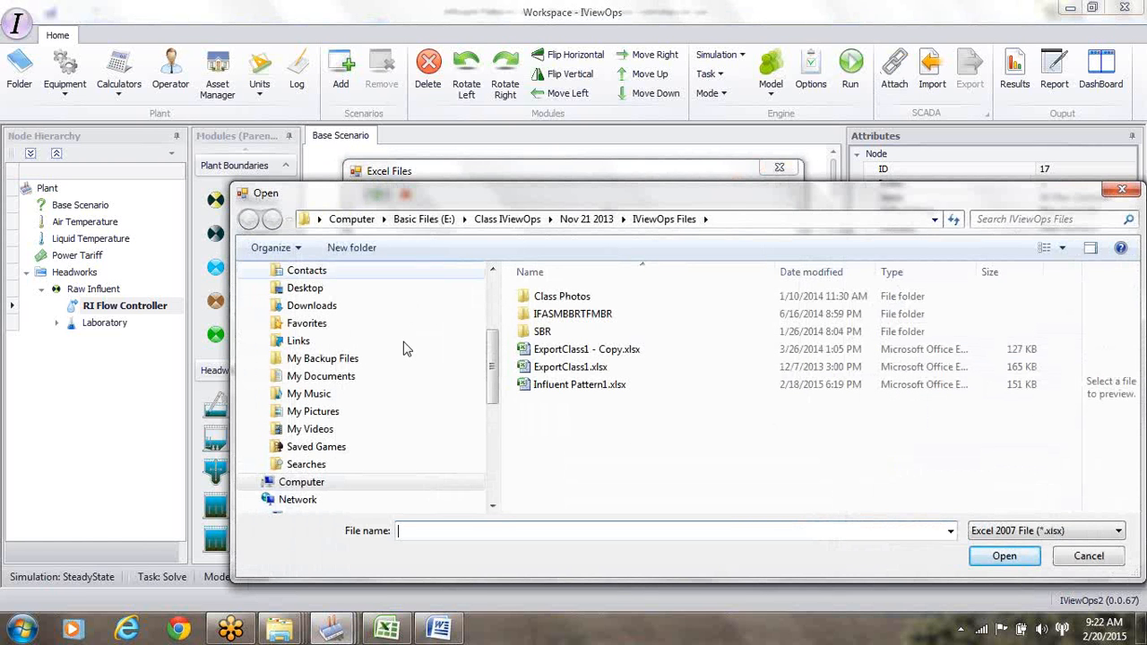
click(578, 393)
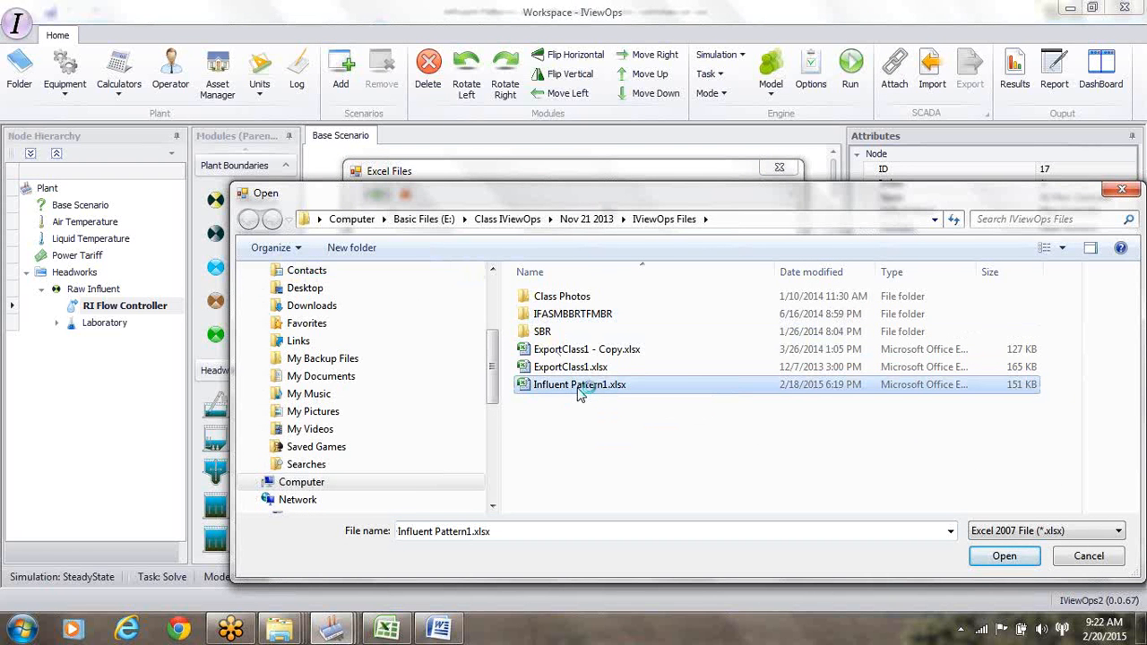
click(1013, 559)
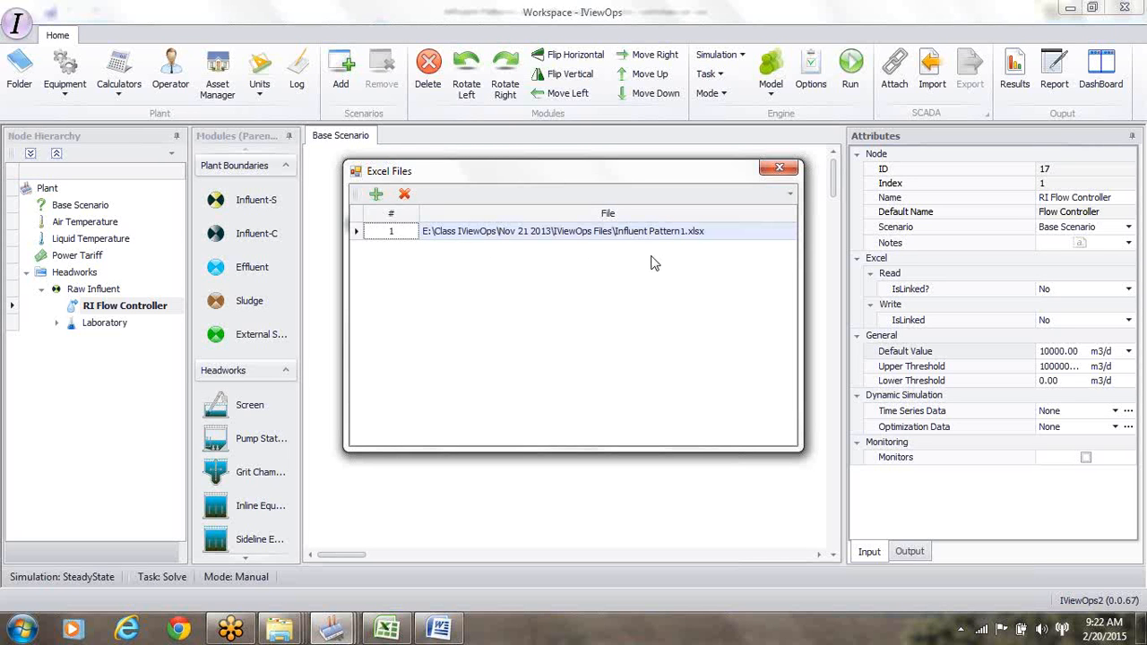
click(781, 172)
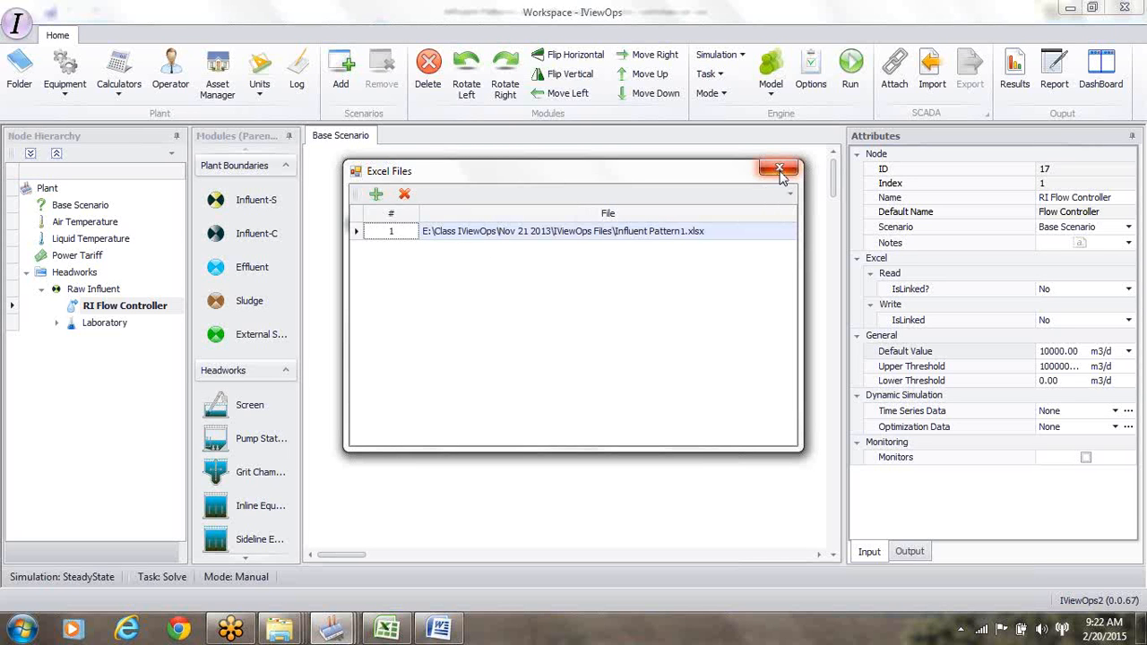
click(780, 172)
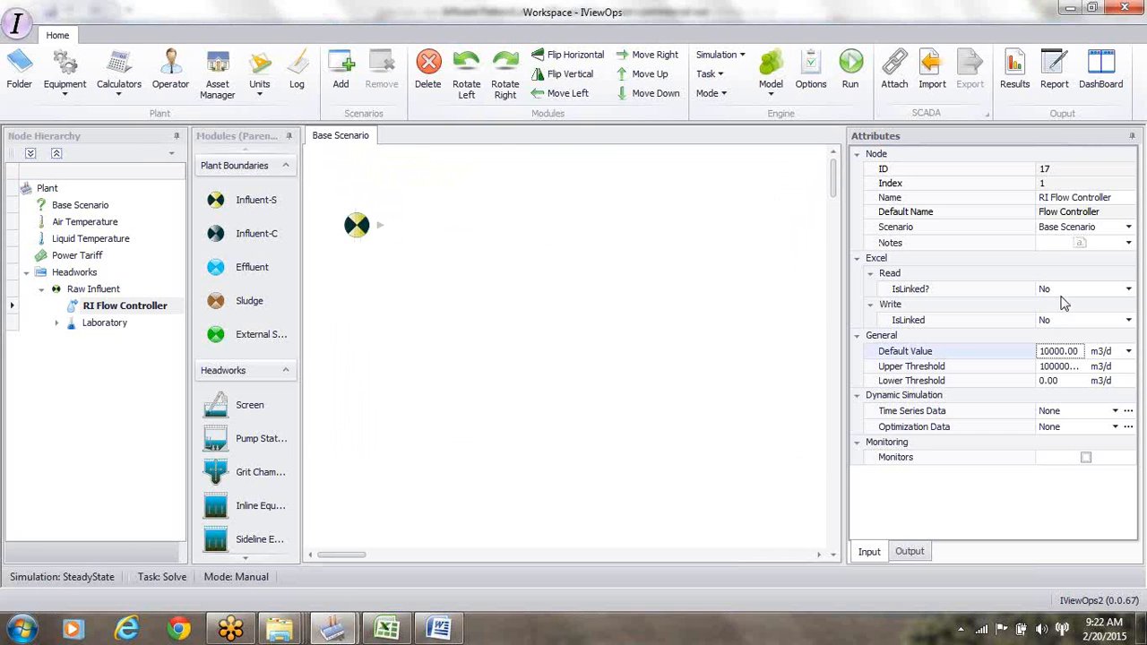
- Enable the Excel read link for the RI Flow Controller, using Sheet1 of Influent Pattern1.xlsx
click(1129, 289)
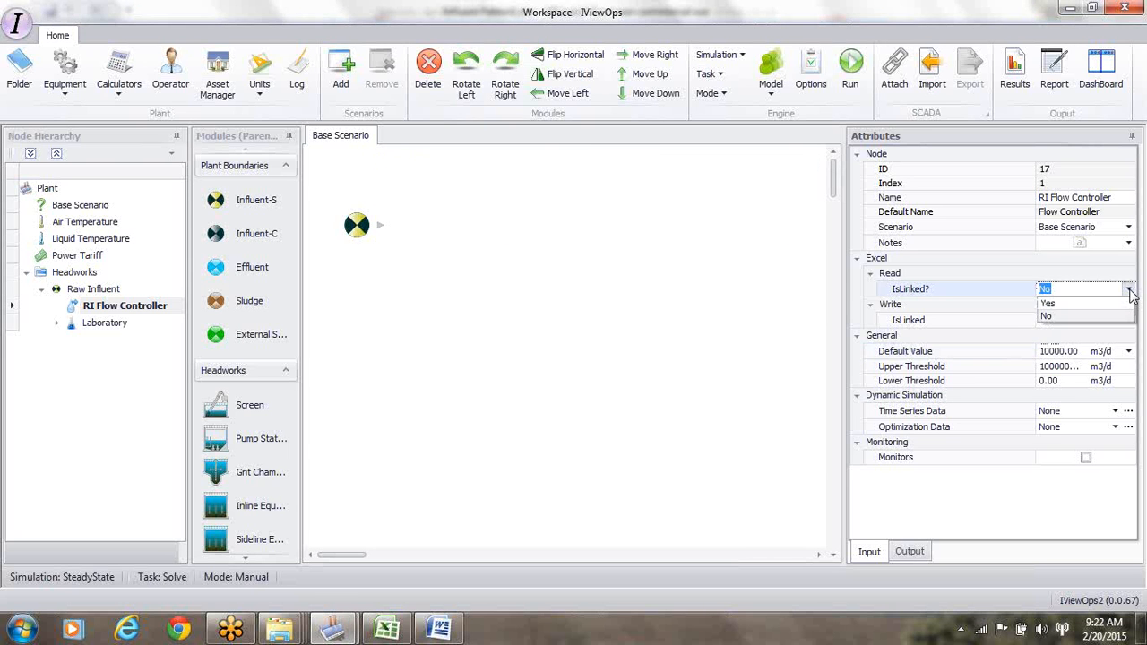
click(1069, 305)
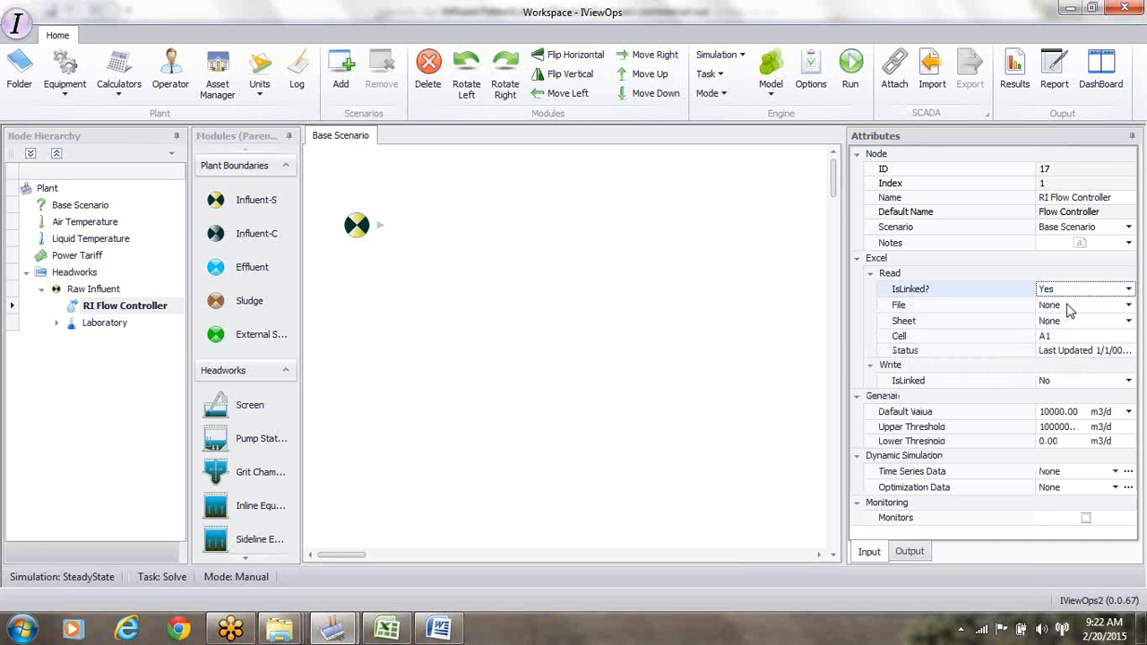
click(1129, 305)
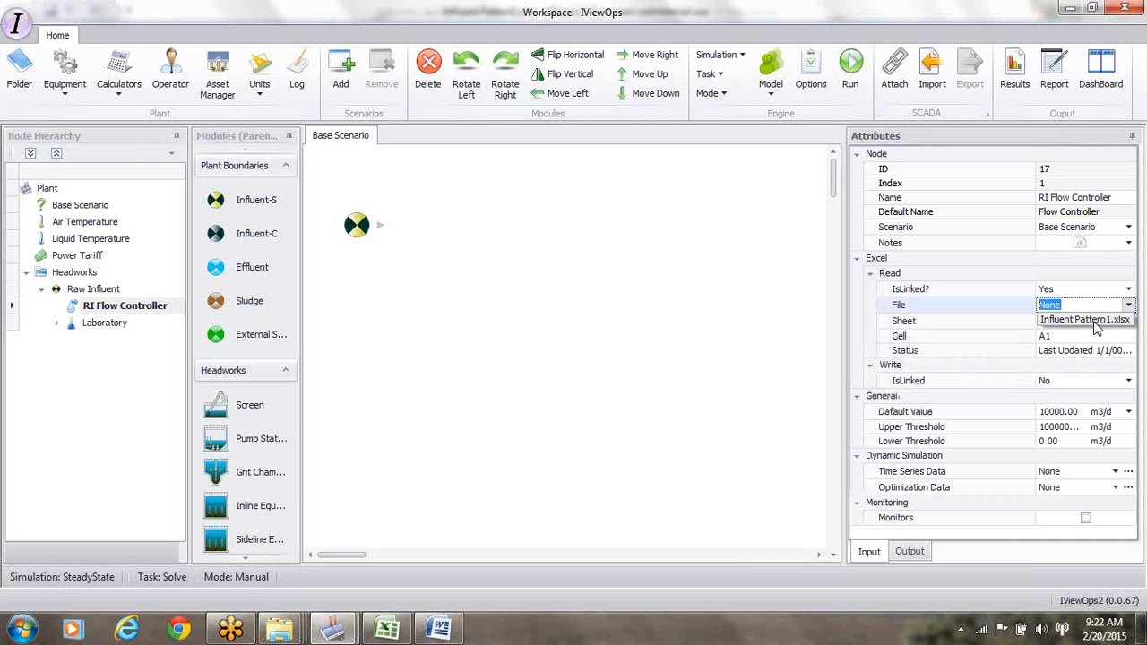
click(1095, 323)
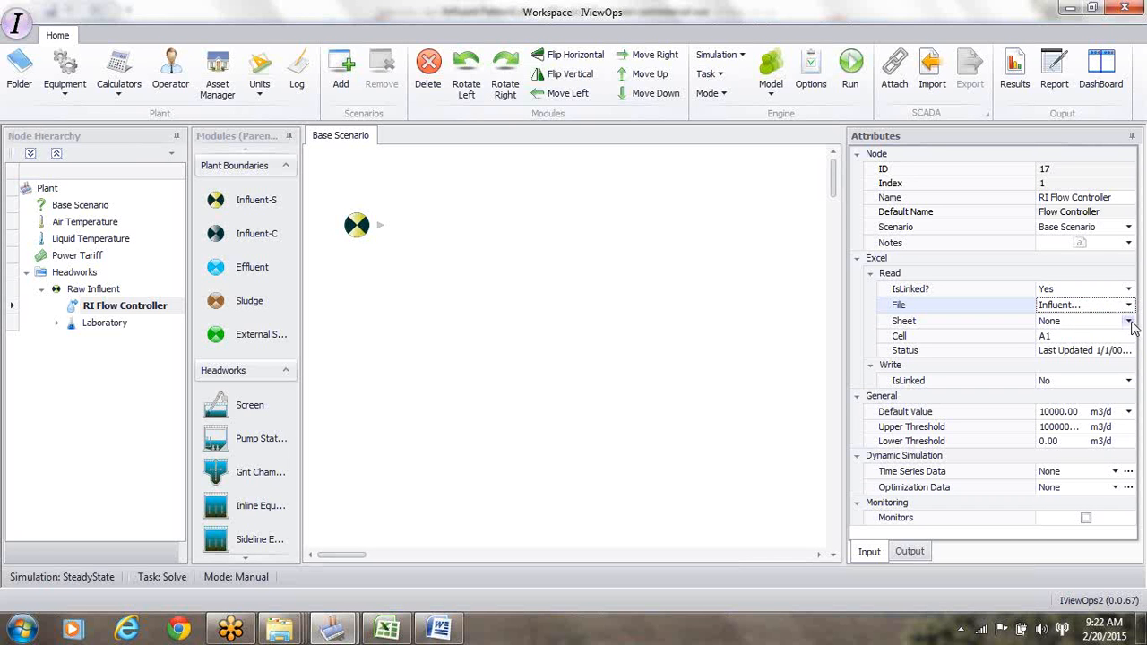
click(1129, 321)
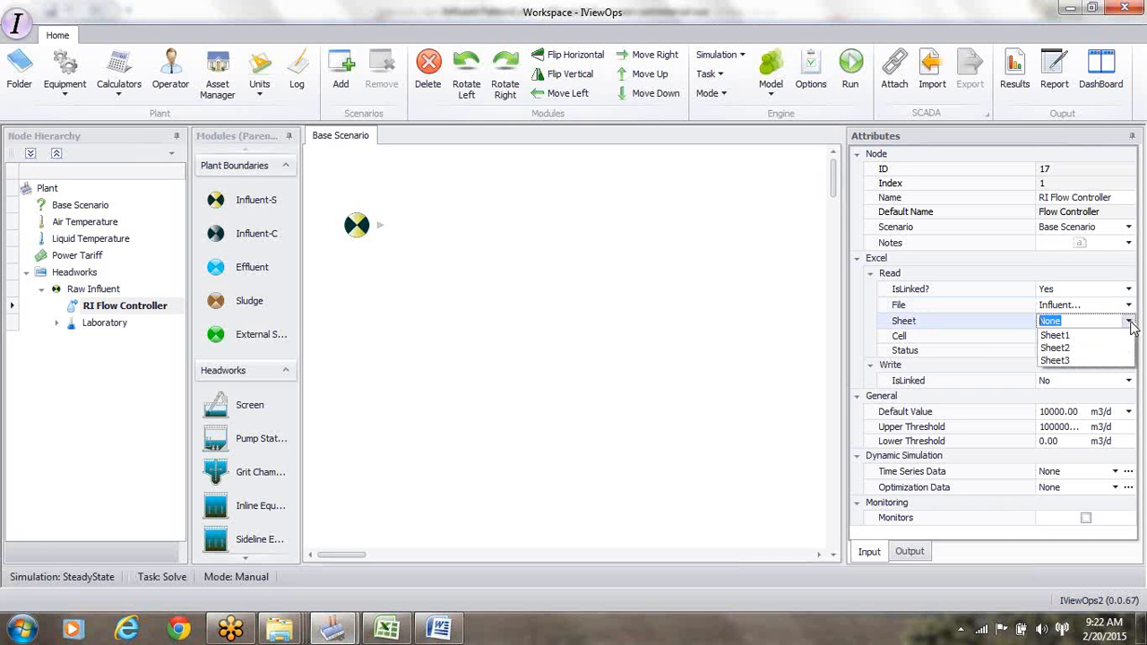
click(1057, 336)
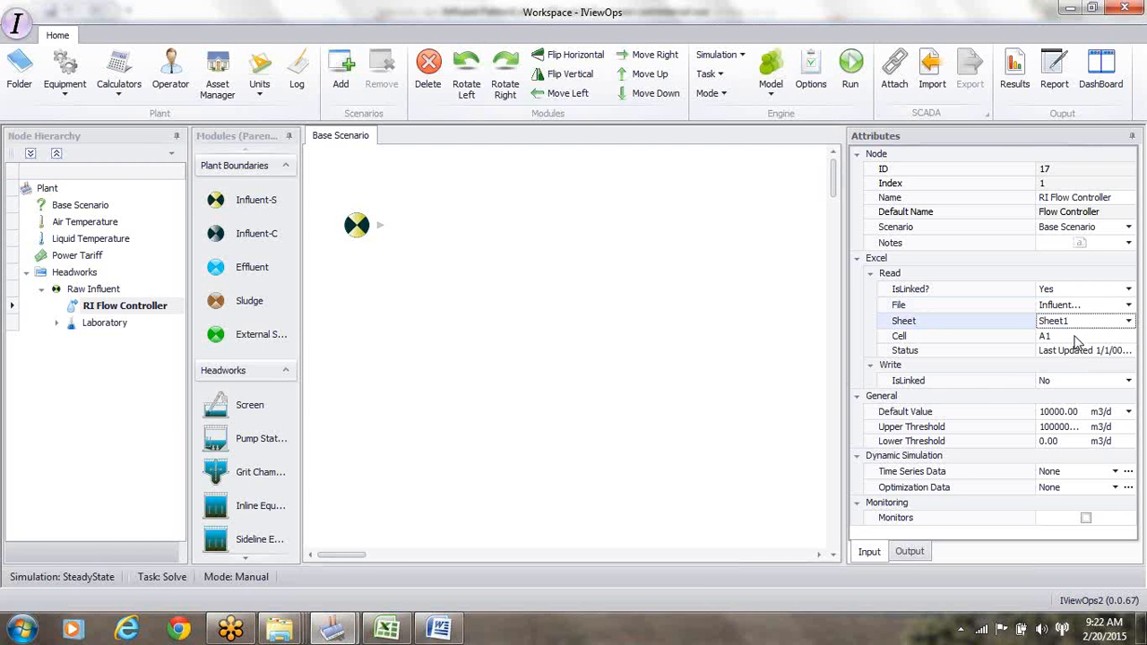
- Check the average flow's cell in the Excel workbook and set the RI Flow Controller's read link cell to E4
key(alt+Tab)
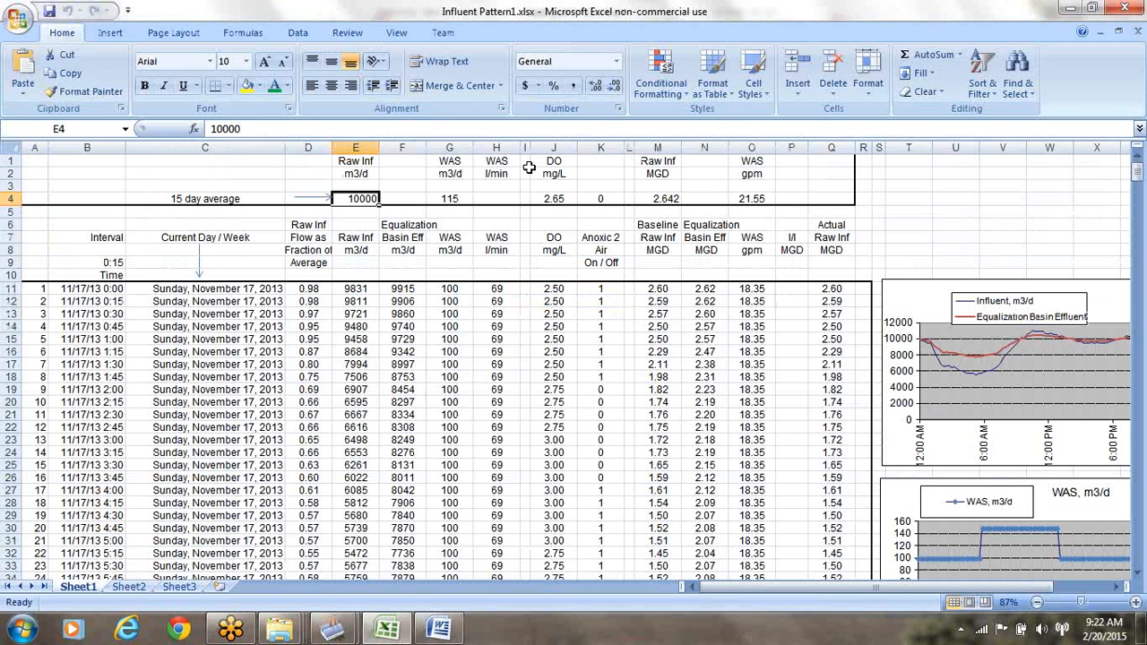
key(alt+Tab)
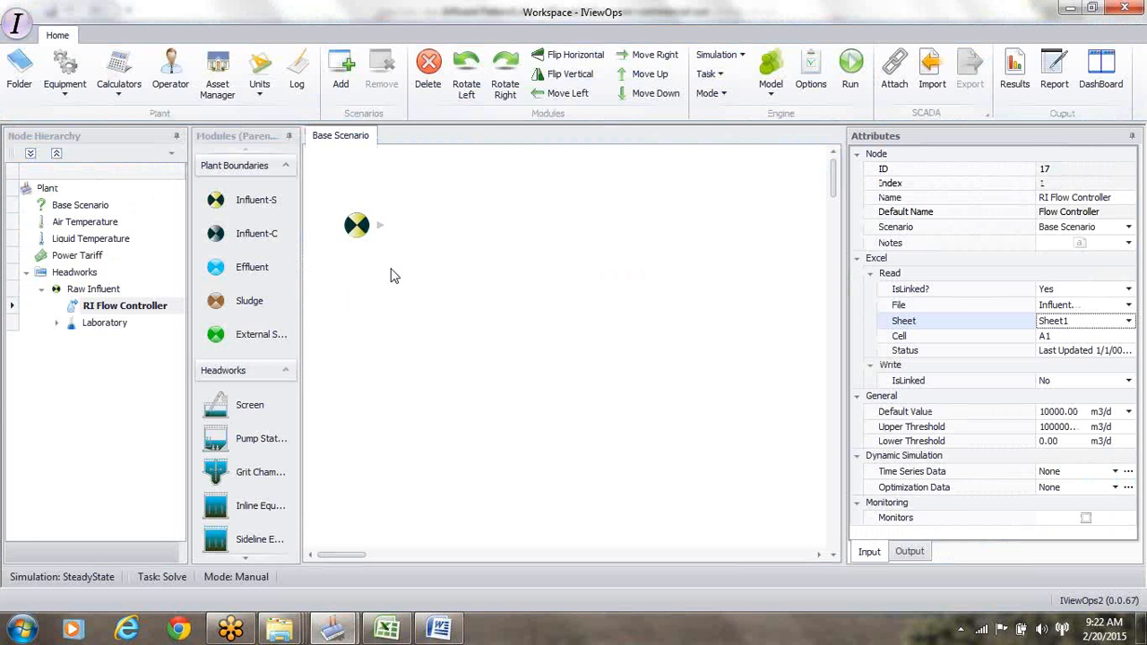
click(1057, 339)
key(BackSpace)
key(BackSpace)
text(E4)
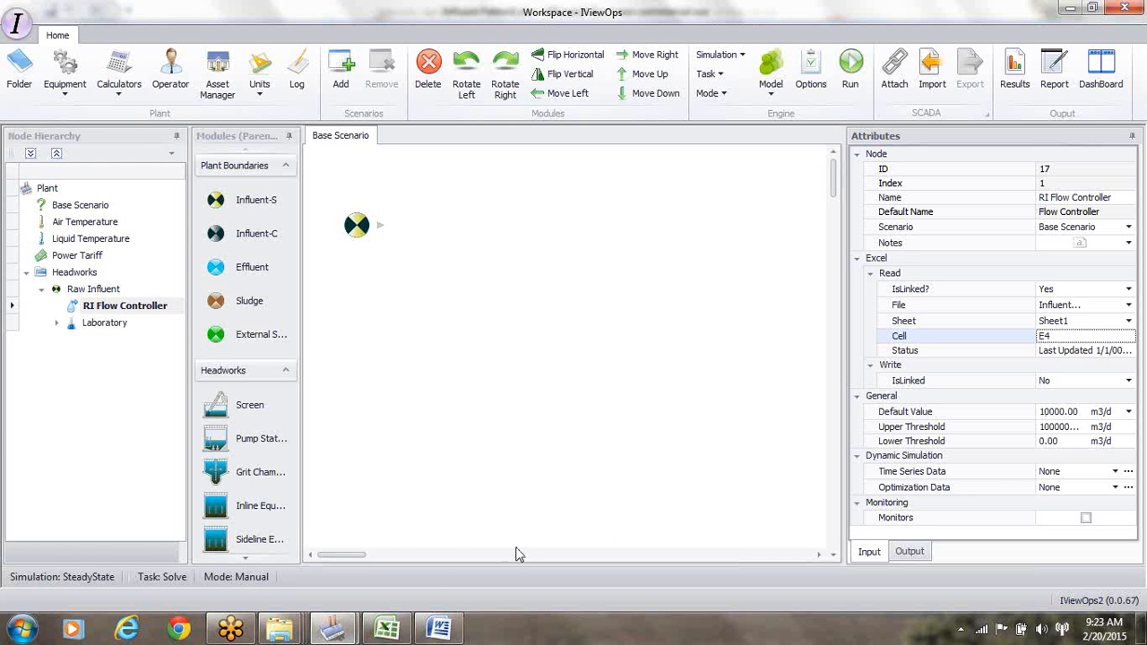
- Switch to Excel, change the 15-day average raw influent flow in cell E4 to 11000 and save the workbook
click(400, 632)
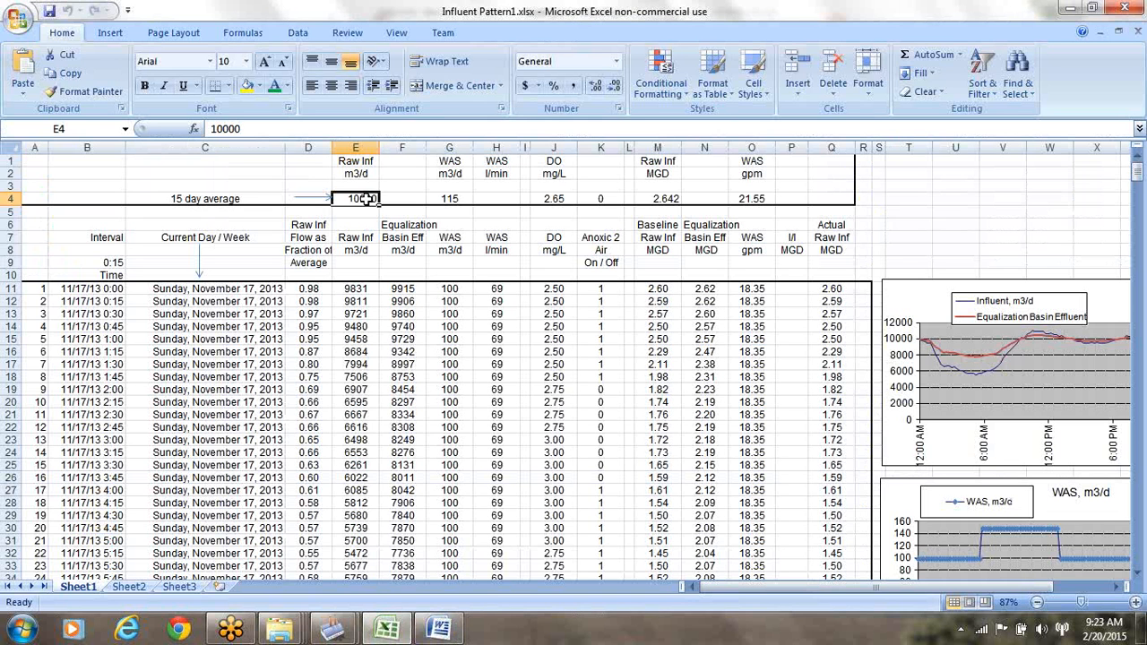
text(11000)
key(Return)
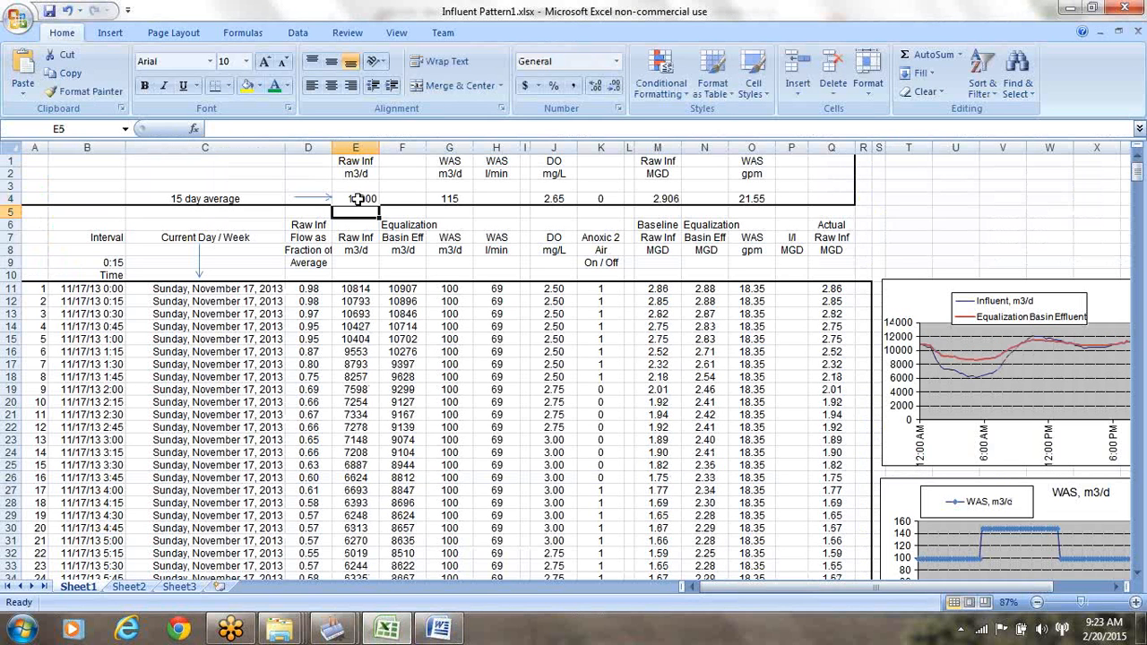
click(49, 13)
- Switch back to IViewOps and import the changed flow value from the linked Excel file into the RI Flow Controller
click(336, 631)
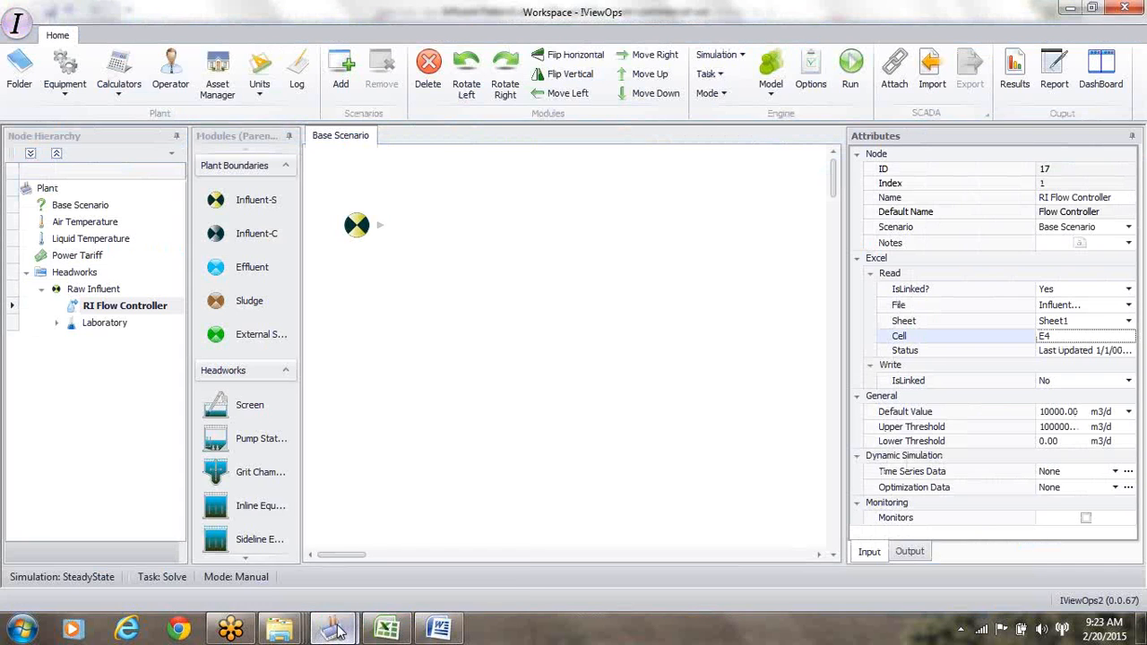
click(933, 81)
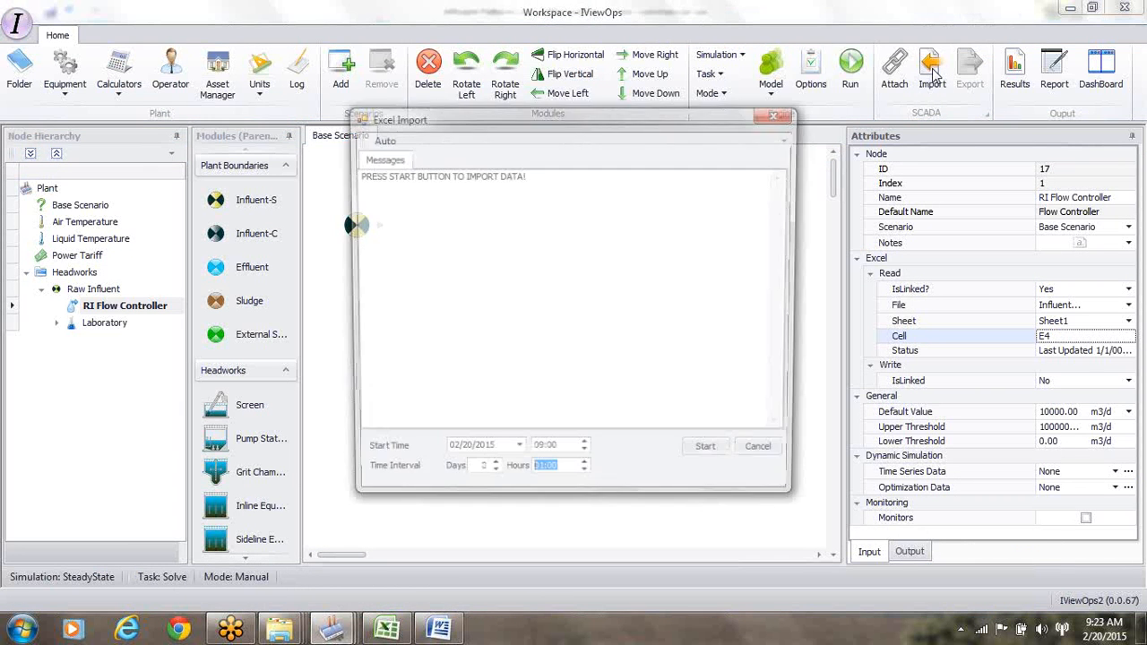
click(714, 460)
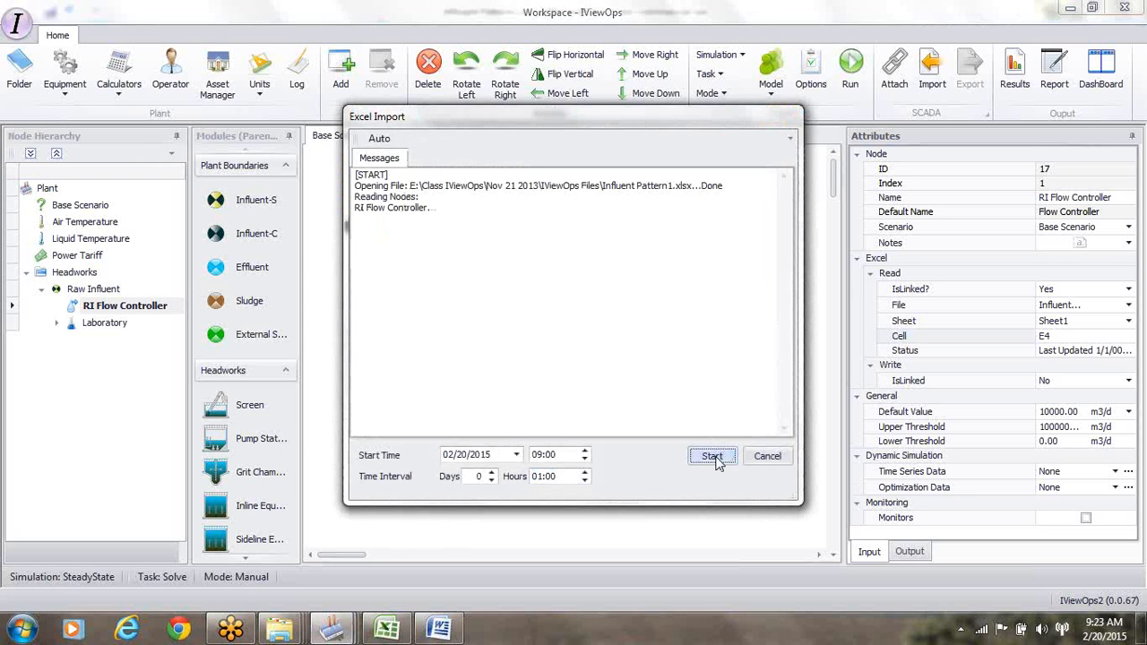
click(778, 120)
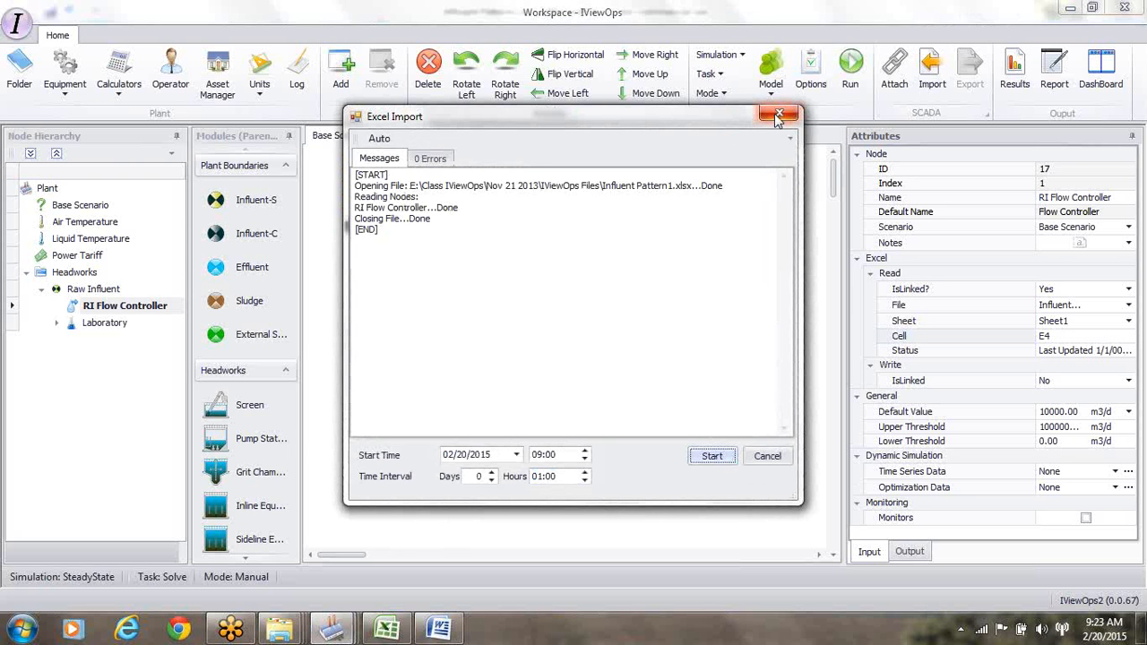
click(778, 117)
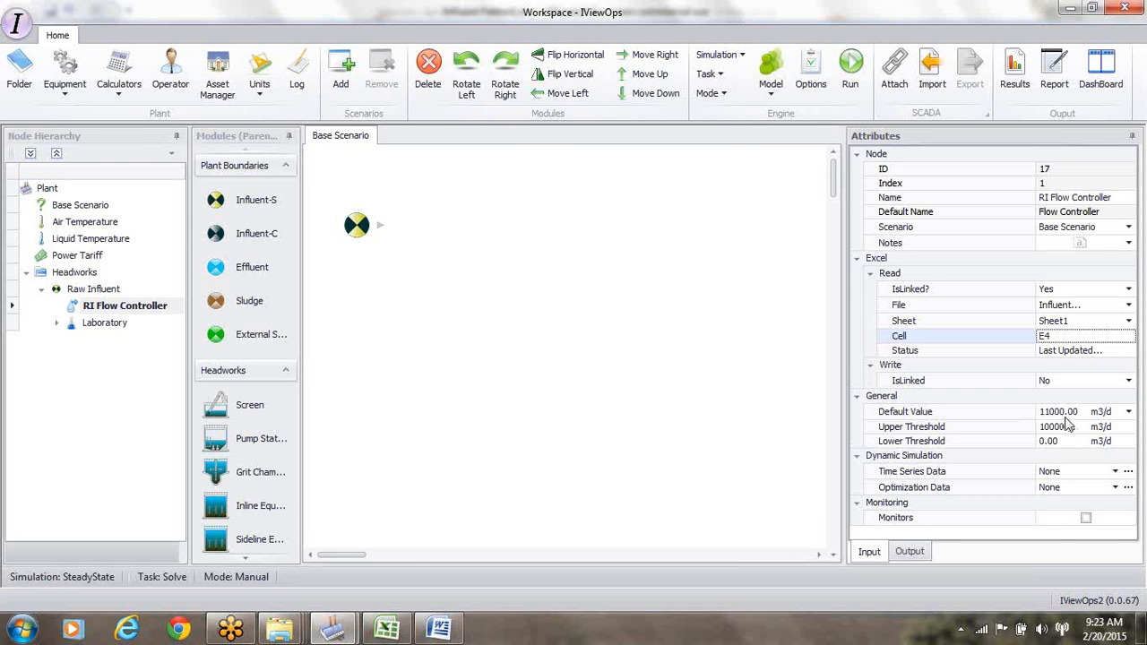
- Switch to Excel, set the 15-day average raw influent flow in cell E4 to 10000 and save the workbook
mouse_move(389, 630)
click(406, 580)
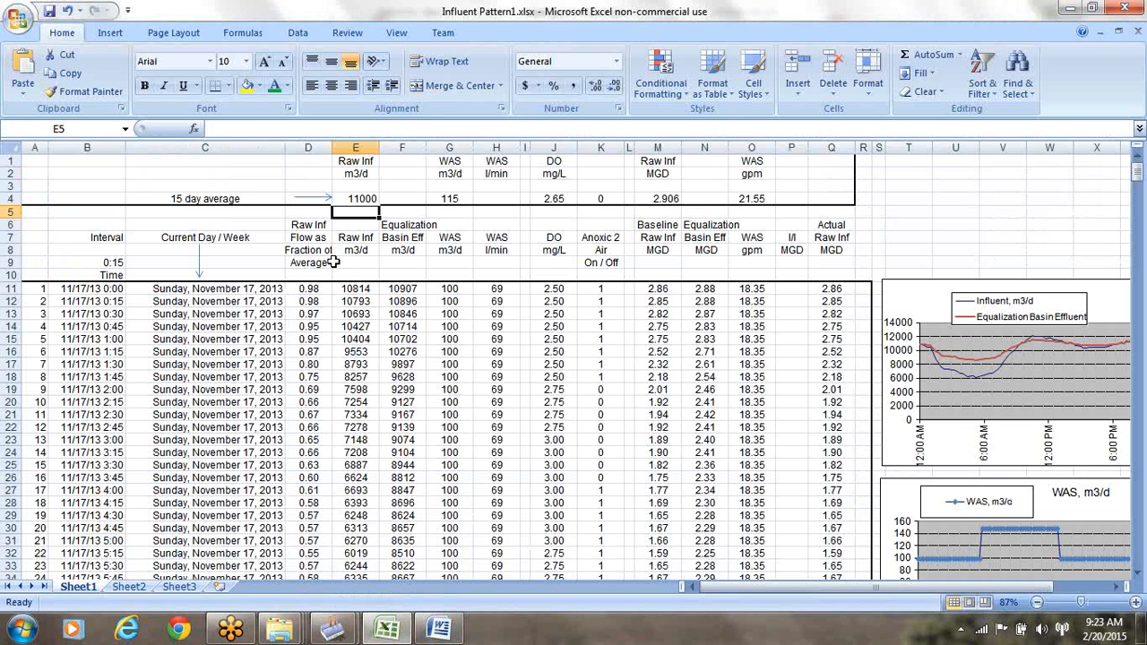
click(356, 199)
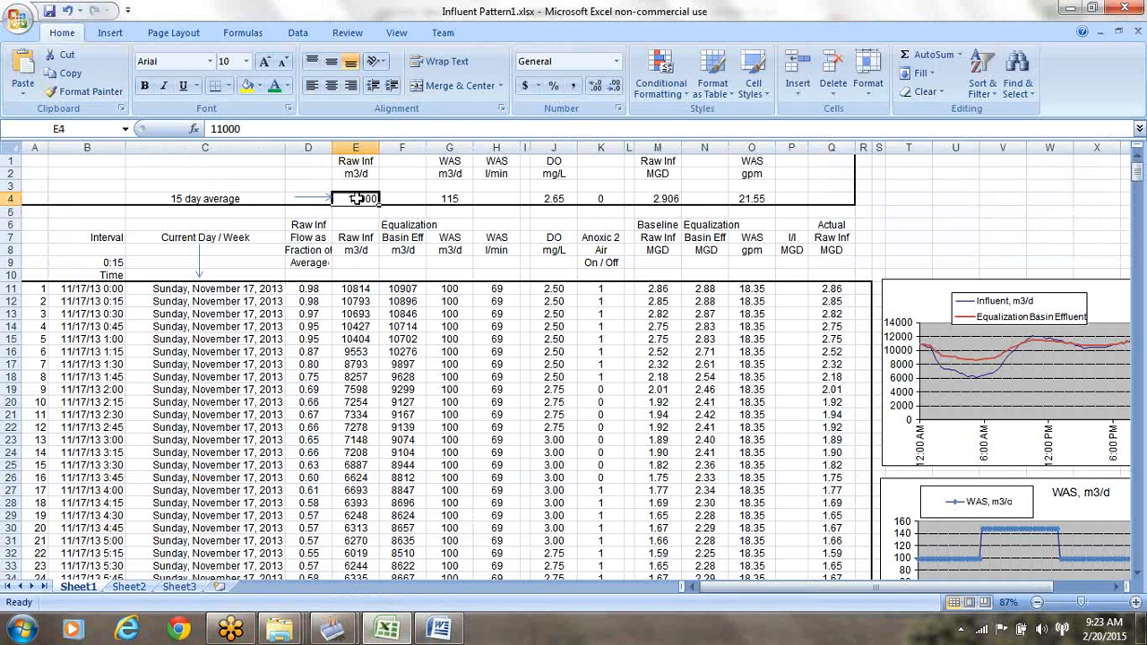
text(1000)
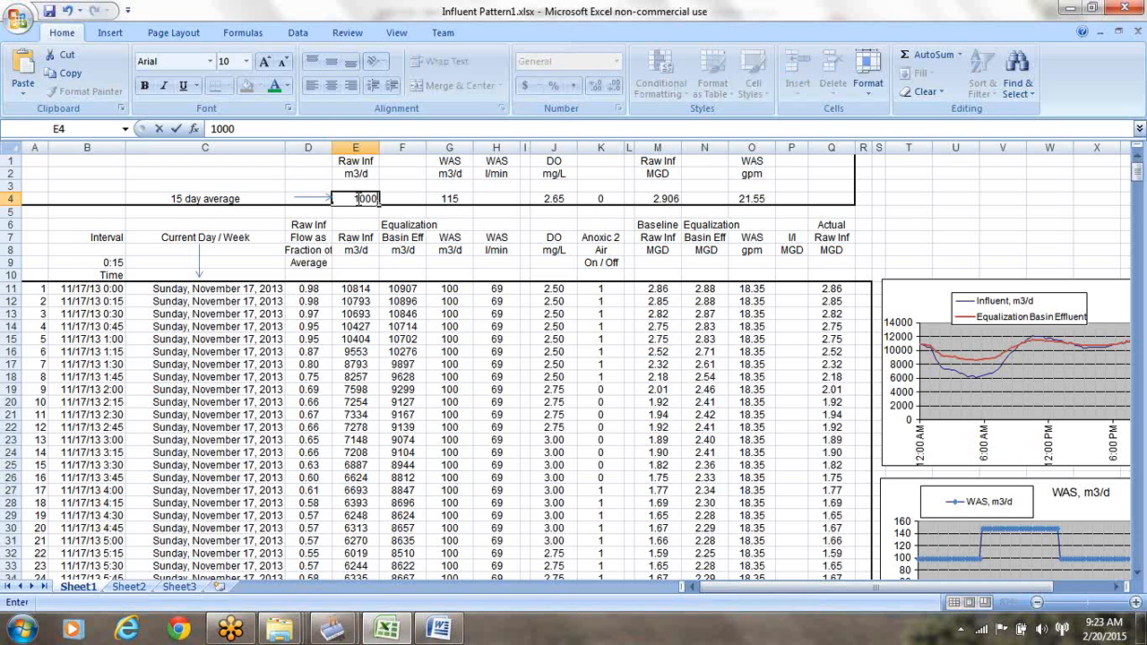
text(0)
key(Return)
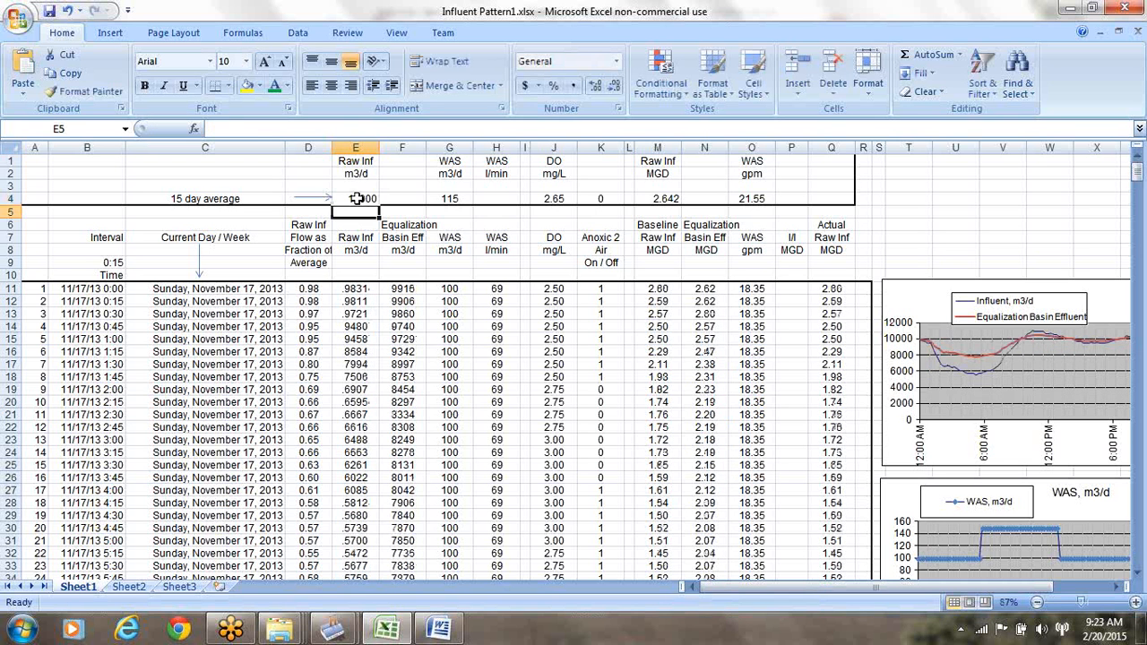
click(50, 12)
- Return to IViewOps and run the Excel import again to update the RI Flow Controller's default value
mouse_move(336, 630)
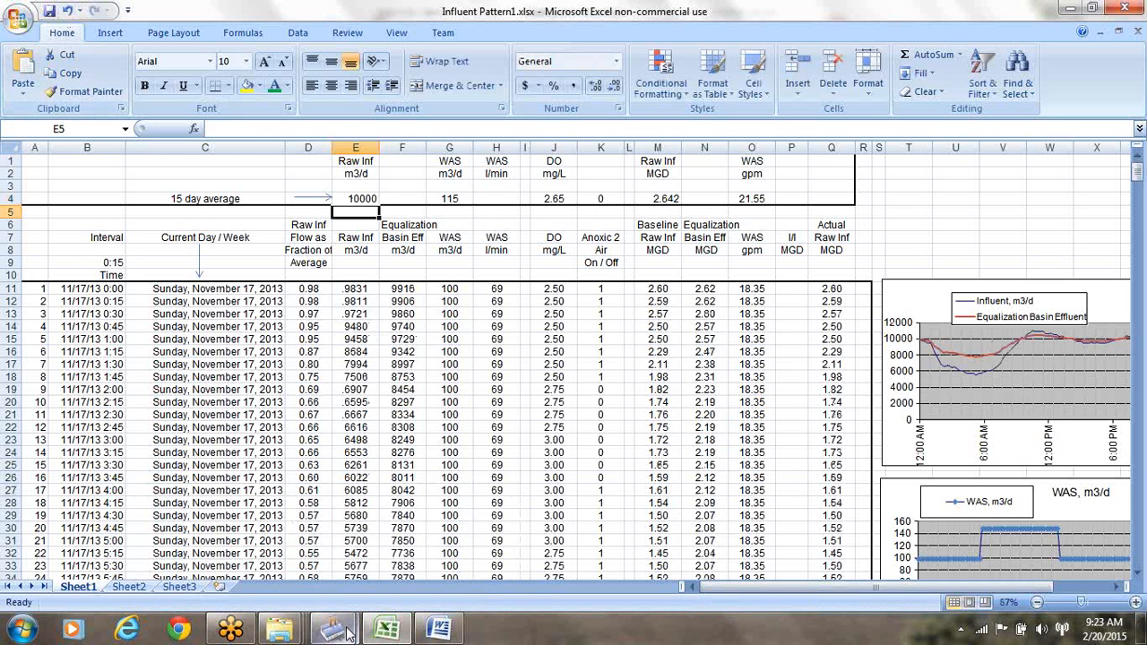
click(424, 538)
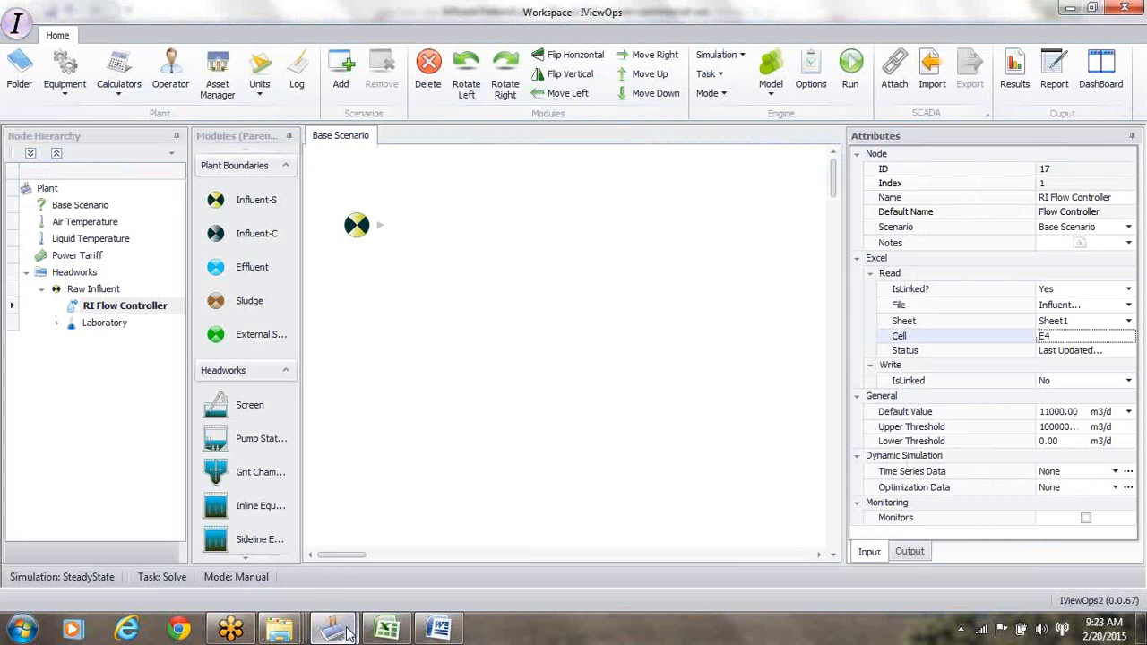
click(932, 71)
click(710, 456)
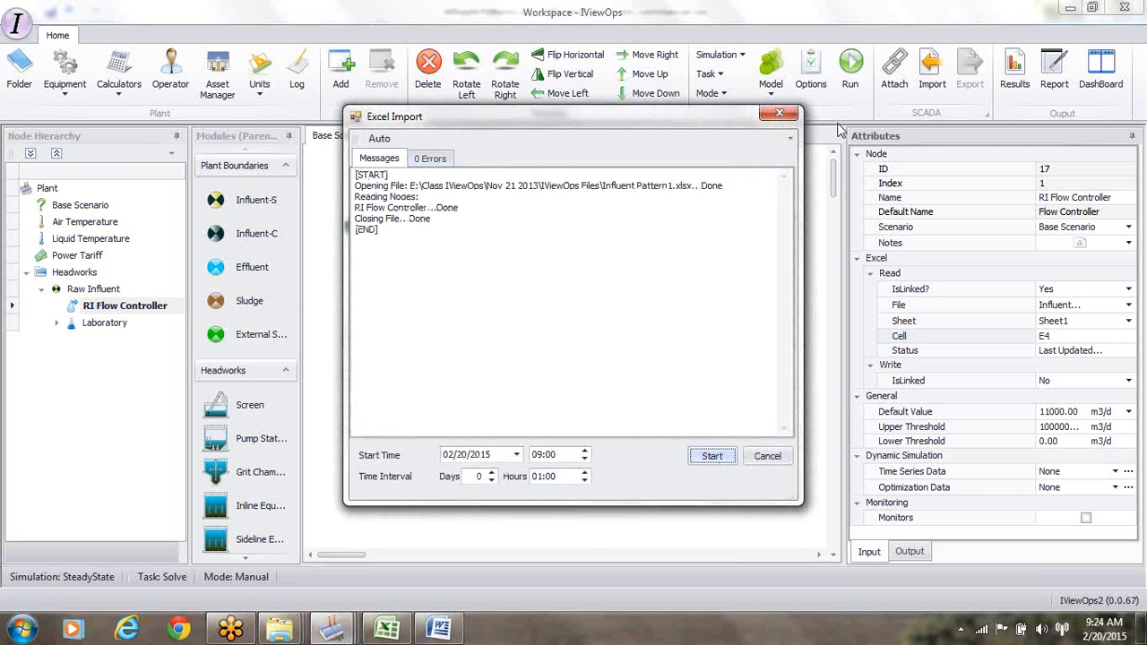
click(779, 114)
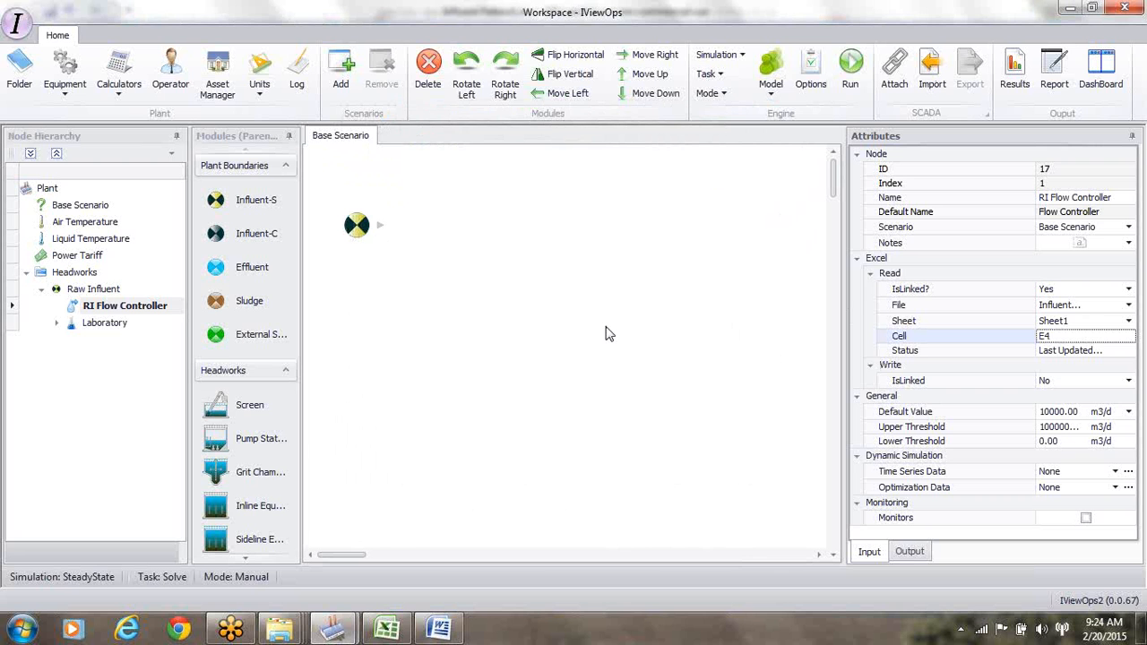
- Open the raw influent's Laboratory node and set its summary TSS to 250 mg/l
click(103, 328)
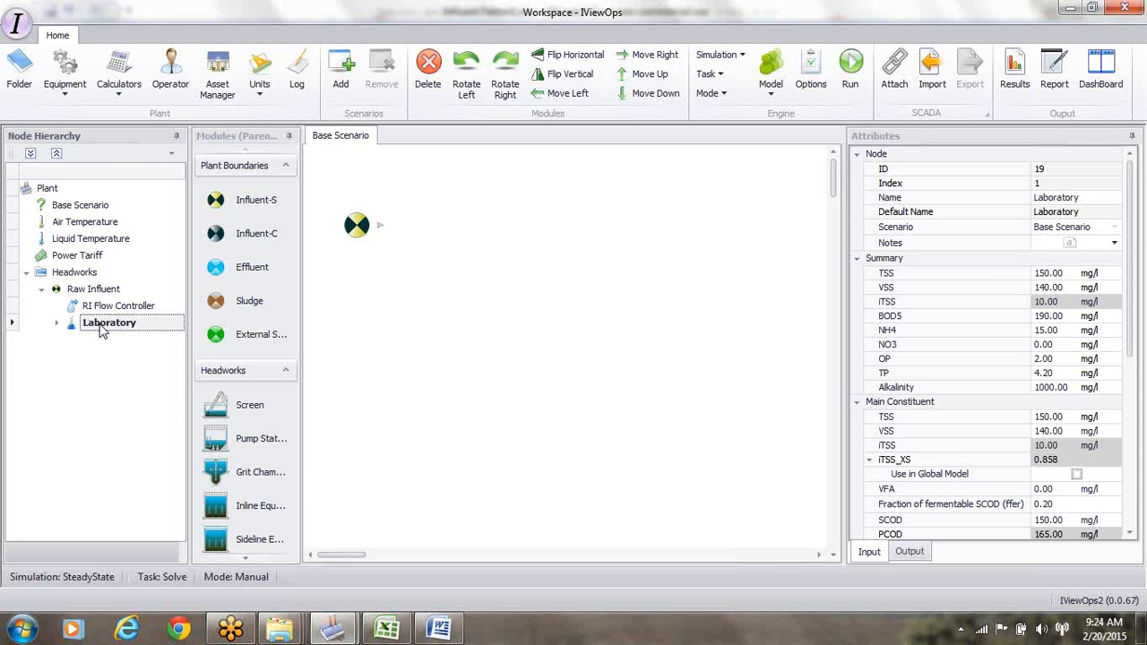
click(1041, 276)
key(BackSpace)
text(2)
key(Return)
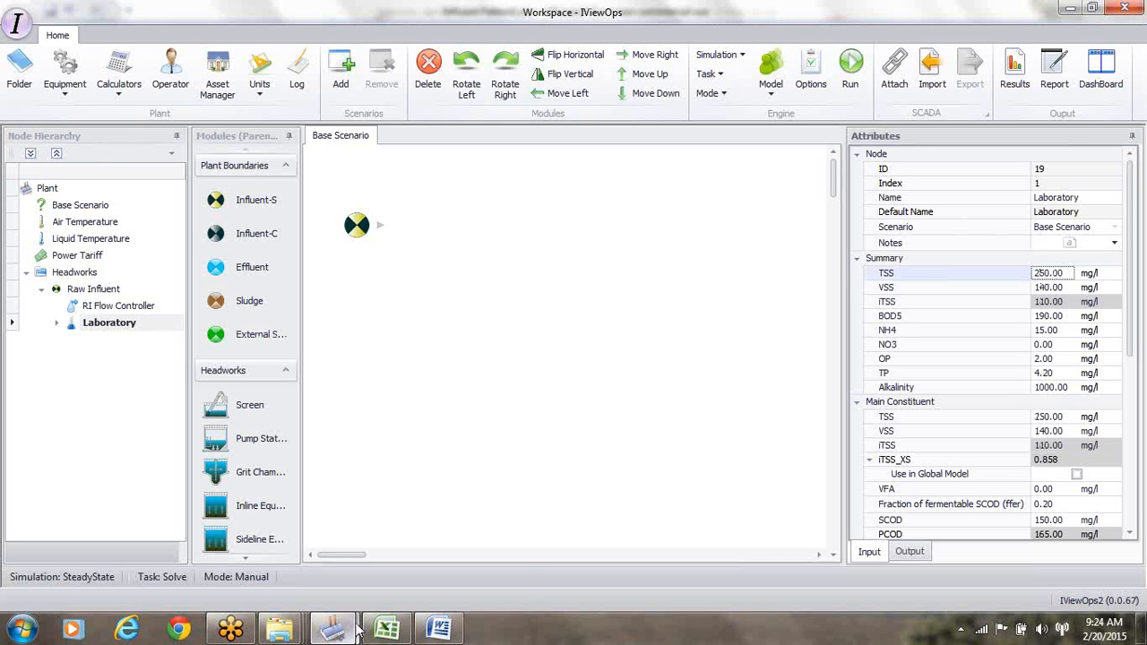
- Switch to the IViewOps_Services_1A.ivo project and review the input values of its raw influent Laboratory node as reference
mouse_move(355, 631)
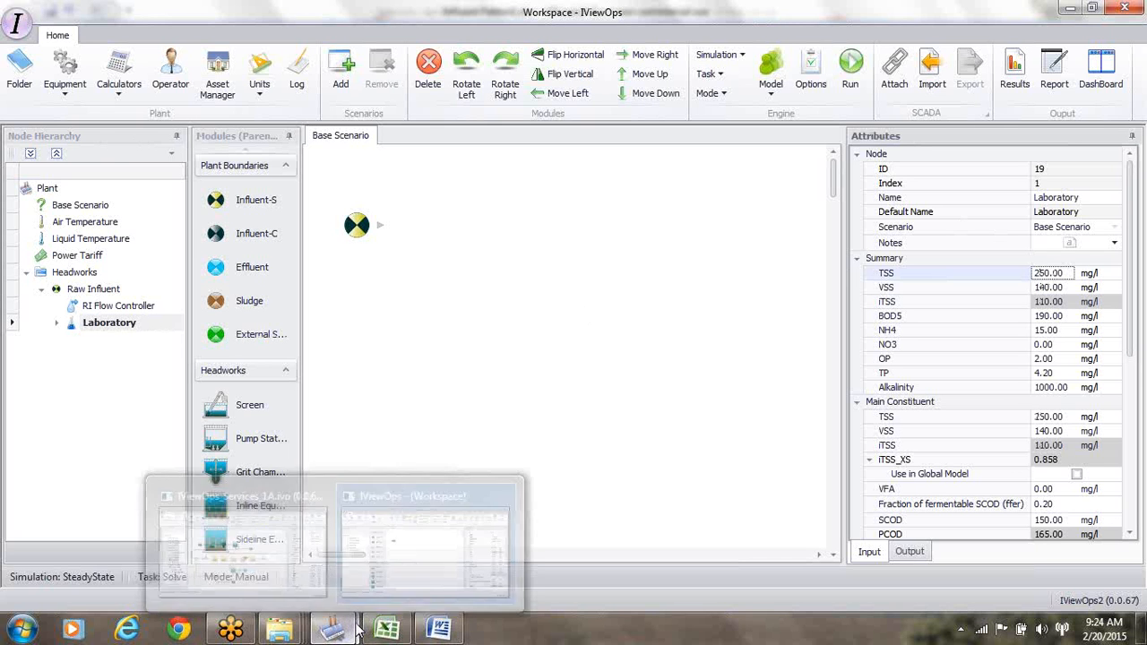
click(289, 569)
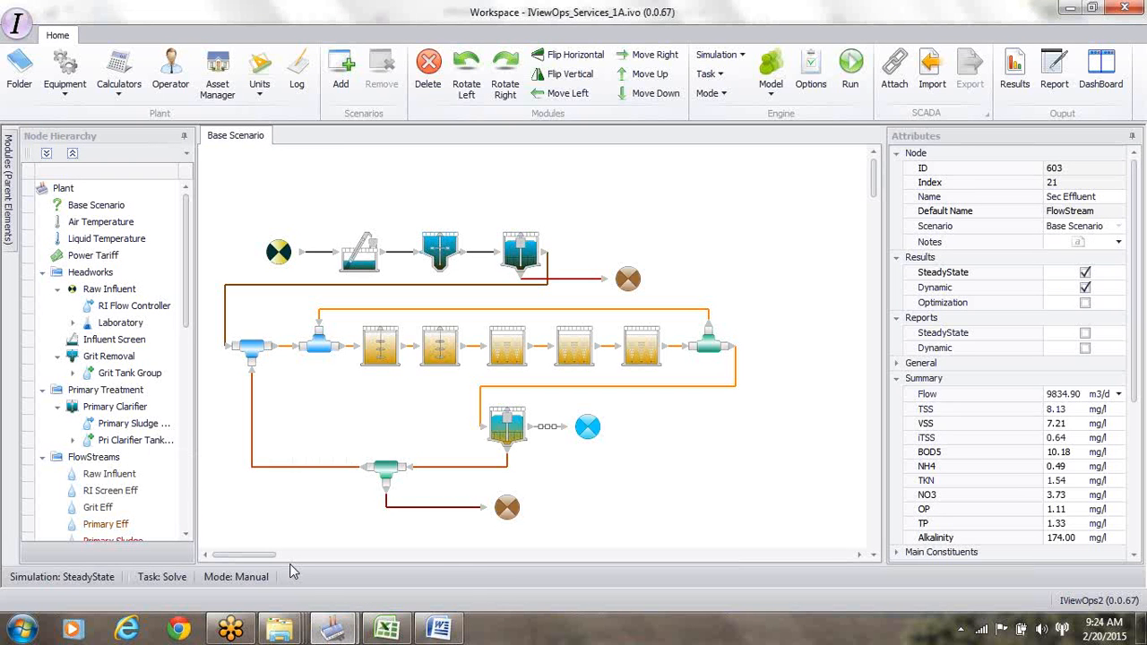
click(279, 255)
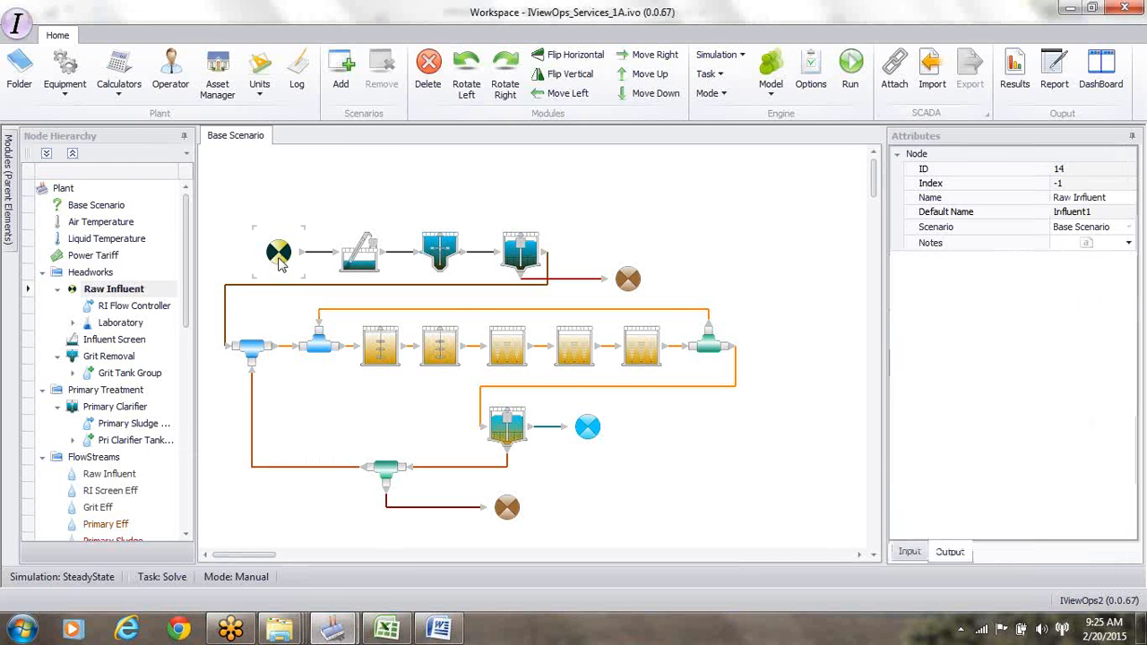
click(124, 323)
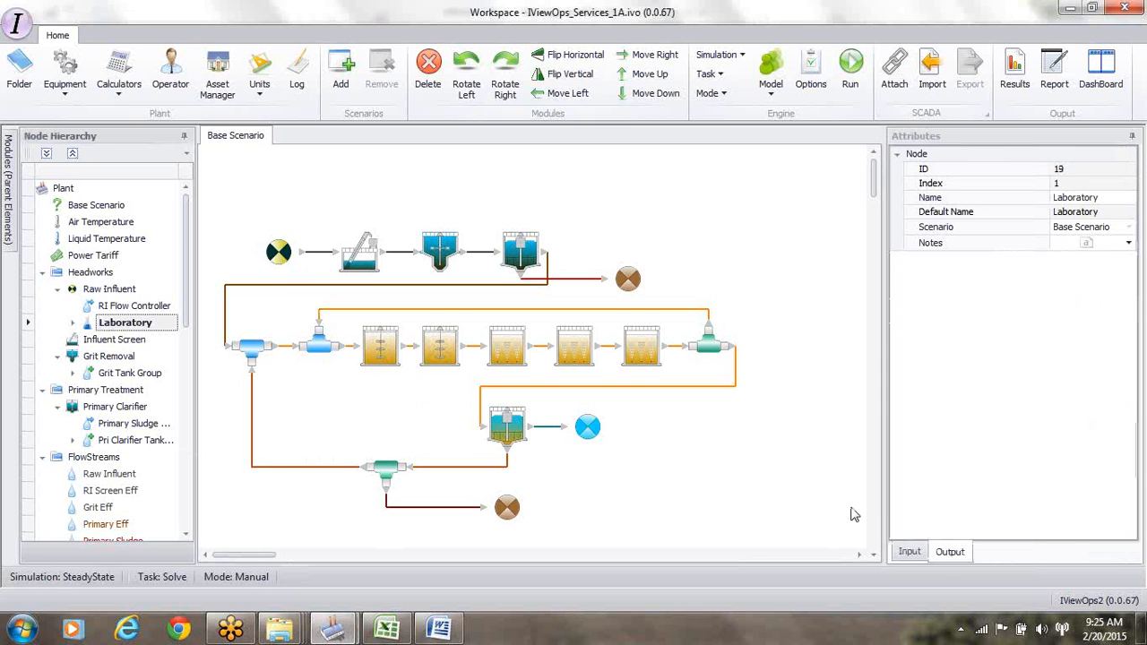
click(909, 552)
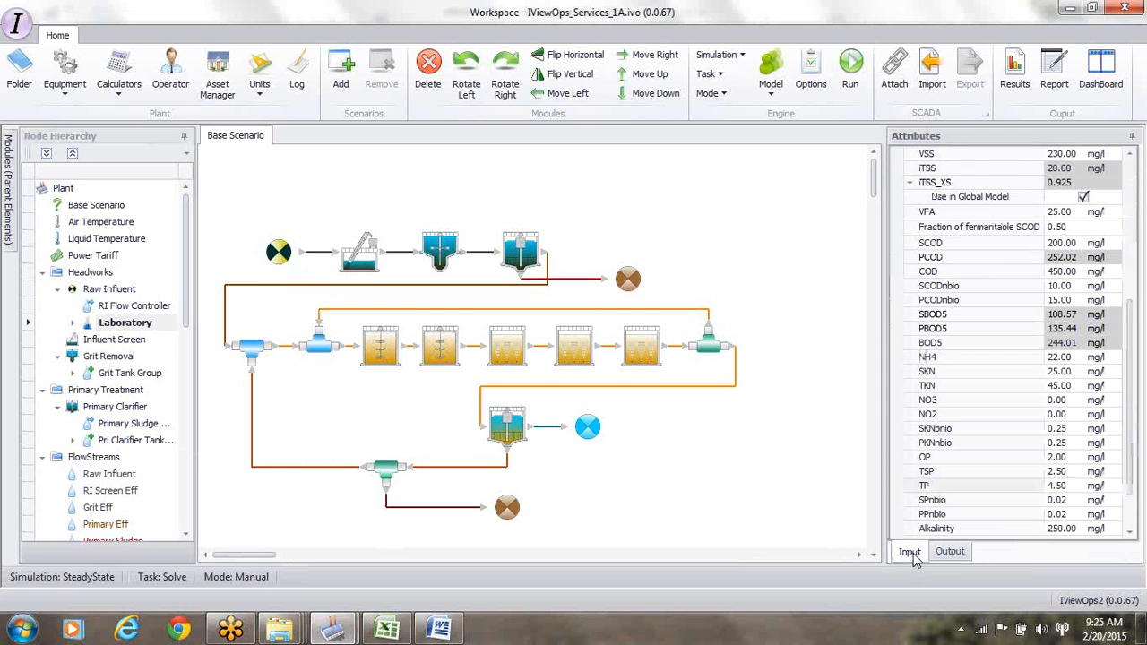
drag(1131, 384, 1132, 324)
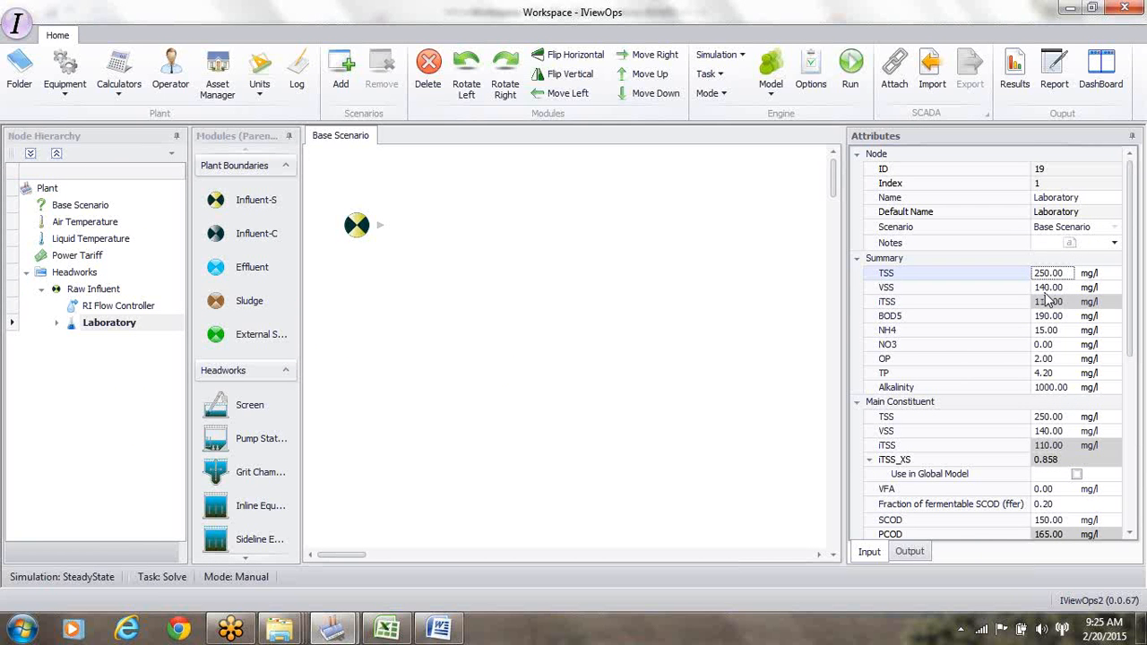
- Return to the new plant workspace and set the influent laboratory's summary VSS to 230 mg/l
click(1045, 288)
key(BackSpace)
key(BackSpace)
text(23)
key(Return)
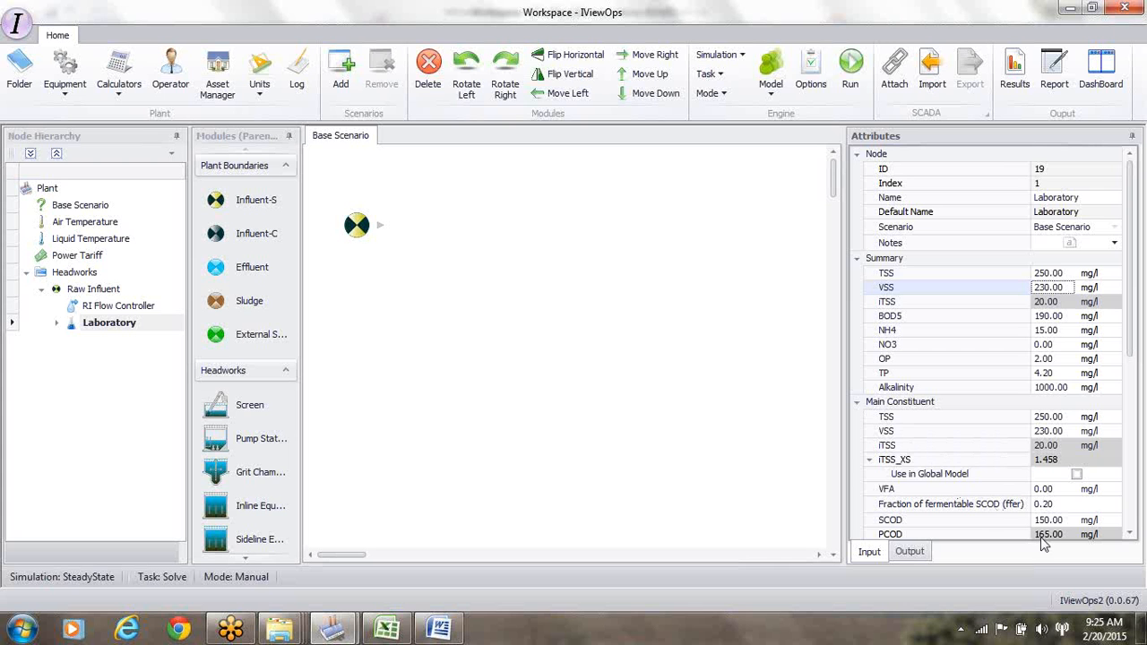
- Enable using iTSS_XS in the global model and set the influent's VFA to 20 mg/l
click(1130, 534)
click(1131, 534)
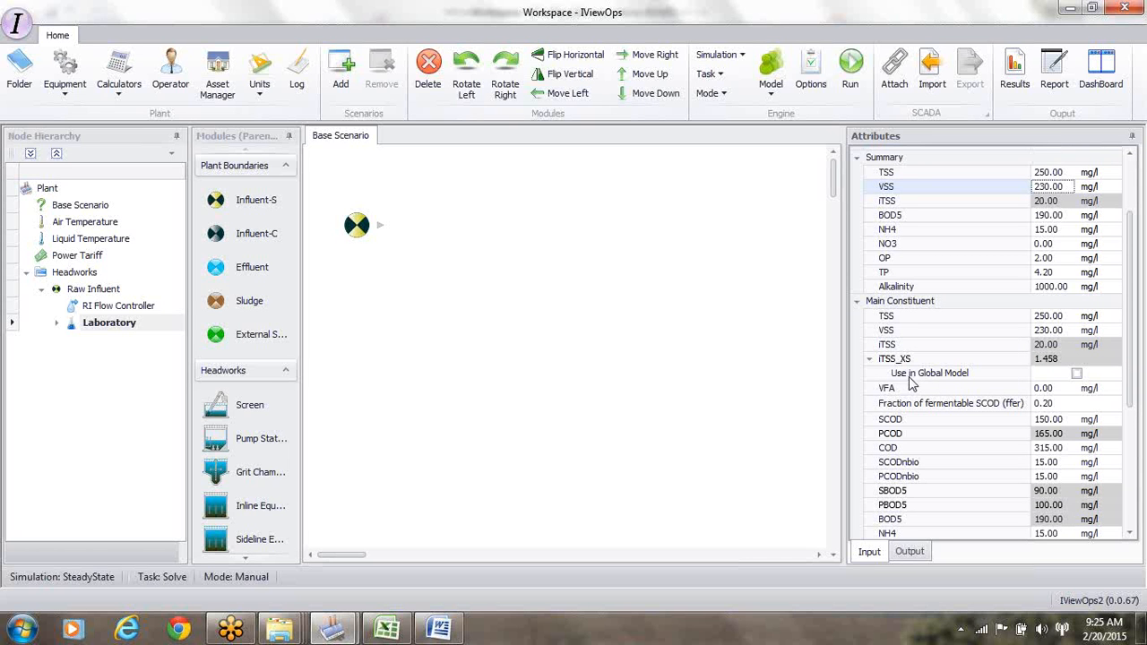
click(1077, 375)
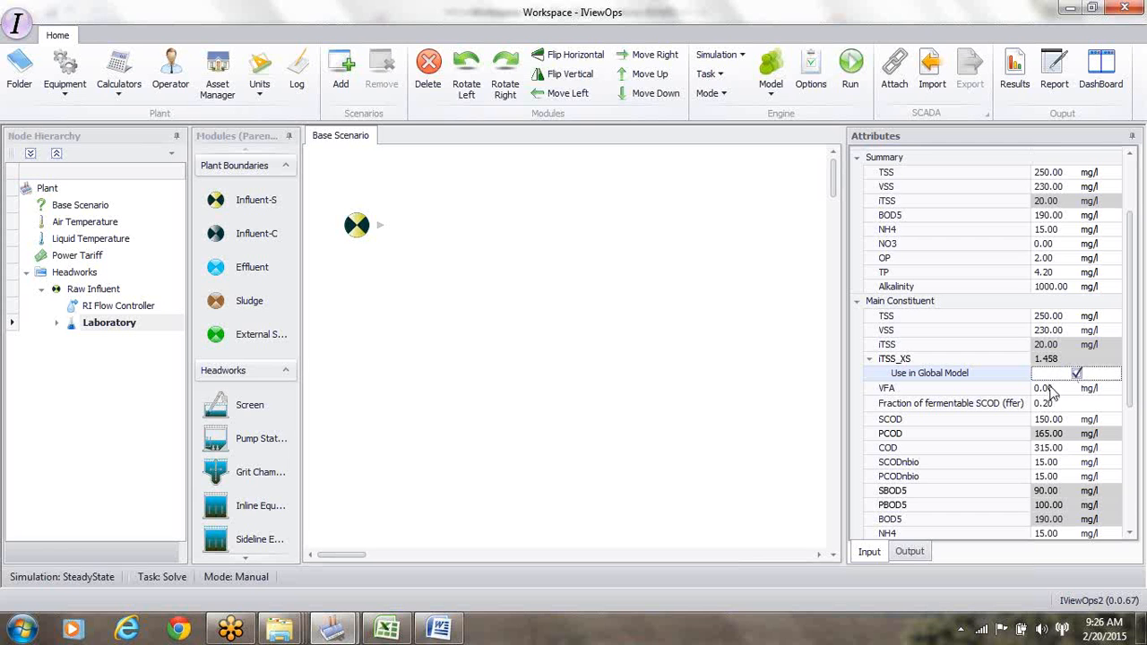
click(1041, 390)
text(20.00)
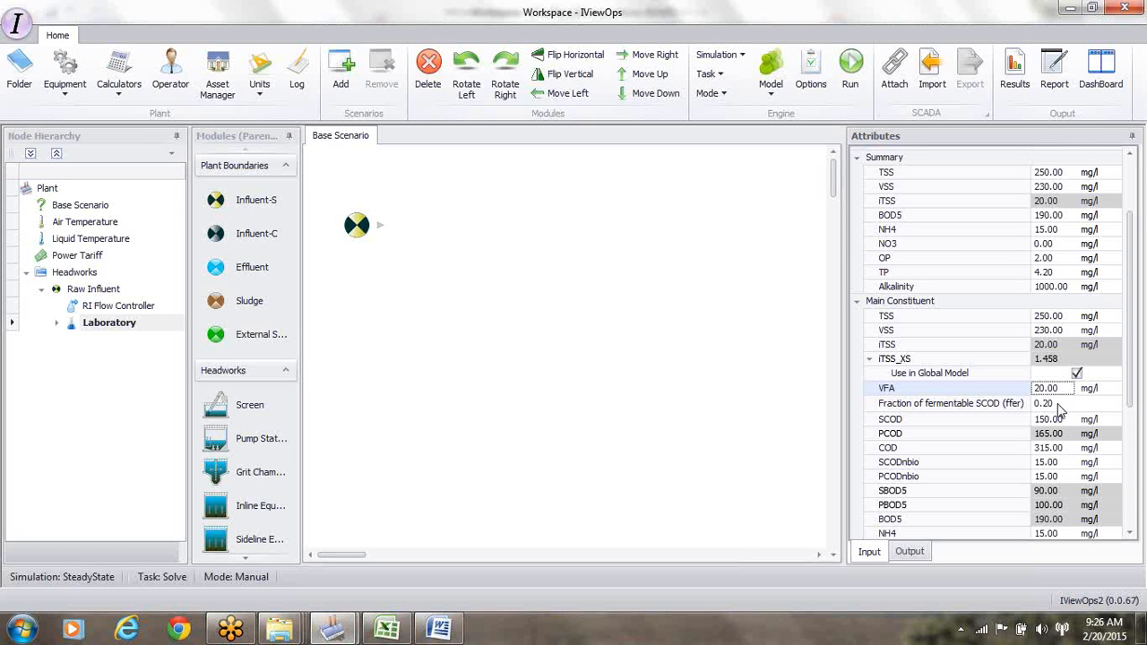
- Set the influent's fraction of fermentable SCOD (ffer) to 0.50
click(1060, 405)
key(BackSpace)
key(BackSpace)
text(5)
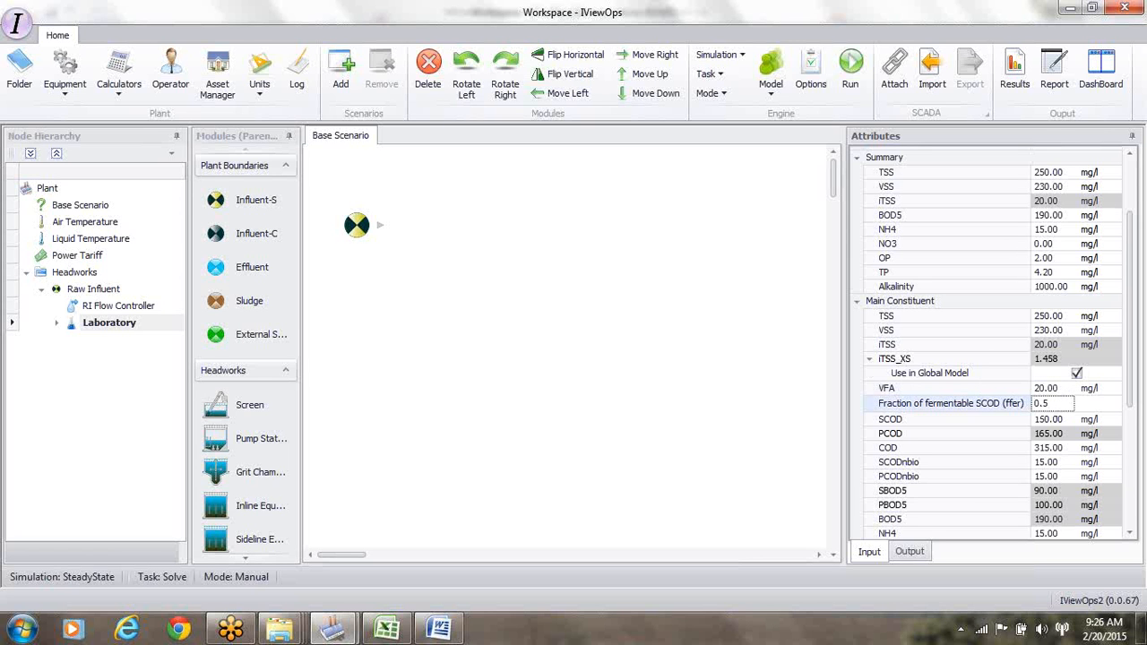
text(0)
- Set the influent's COD to 450 mg/l and its SCOD to 200 mg/l
click(1050, 448)
key(BackSpace)
key(BackSpace)
key(BackSpace)
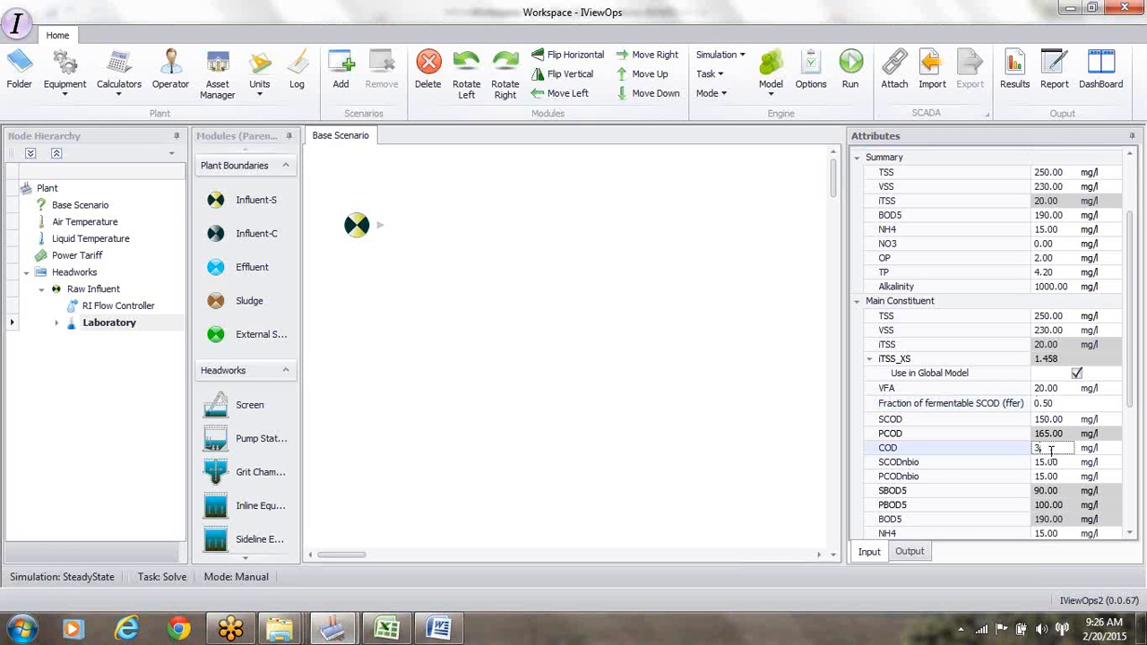
text(450)
key(Return)
click(1049, 419)
text(0200)
key(Return)
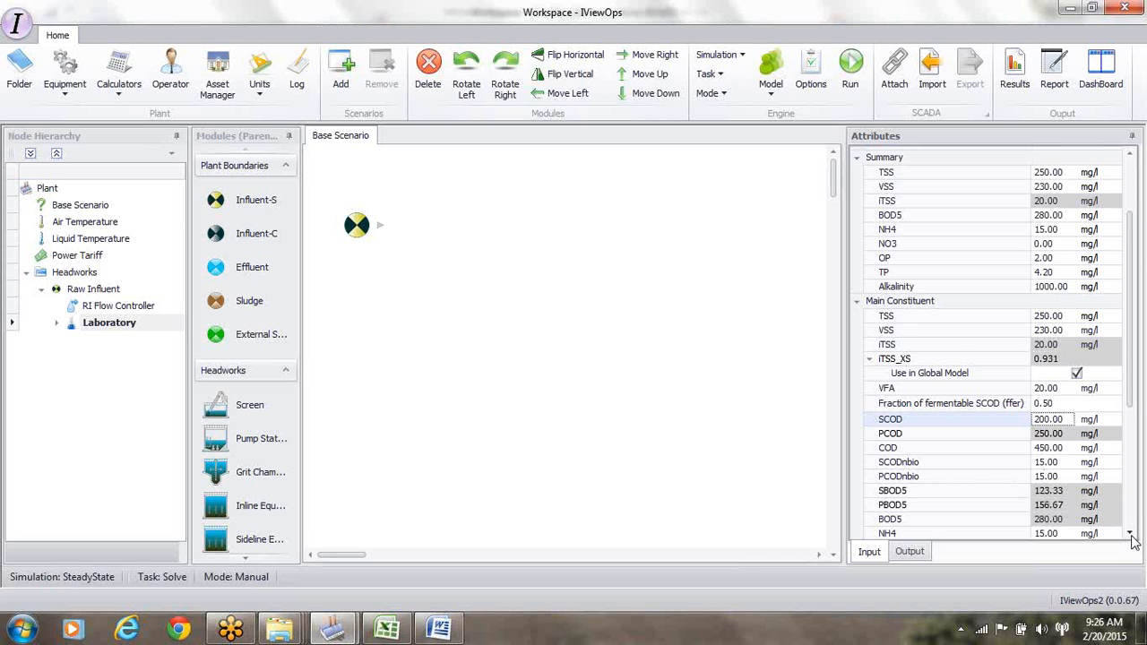
- Try to set the influent's NH4 to 25 mg/l in the main constituents
scroll(1102, 466, down, 3)
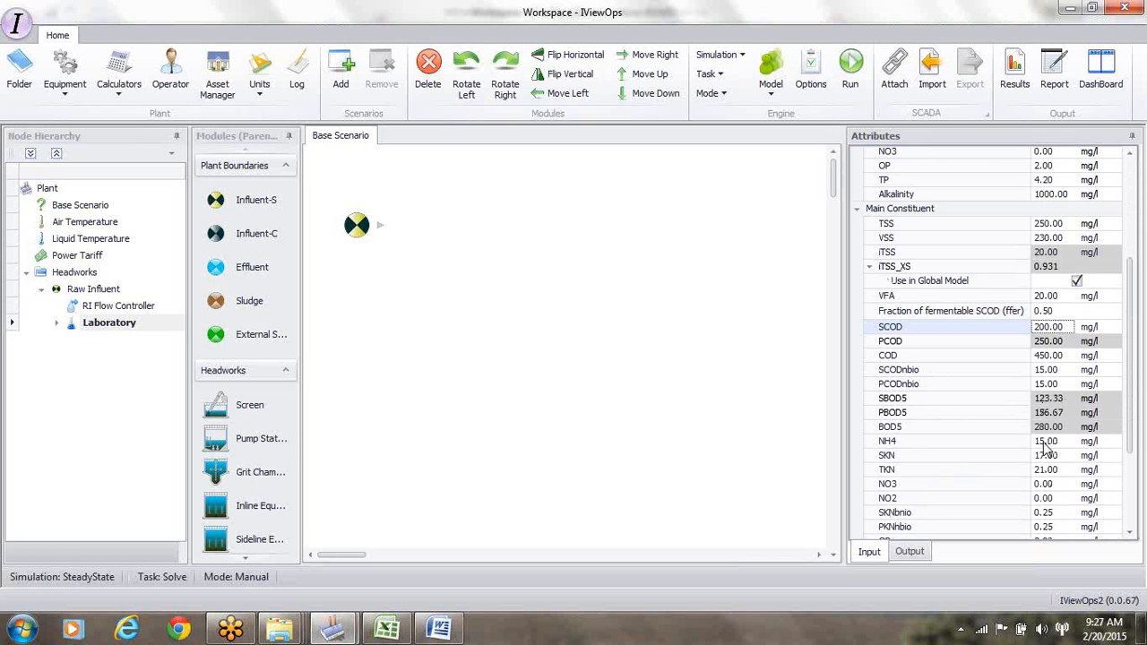
click(1043, 441)
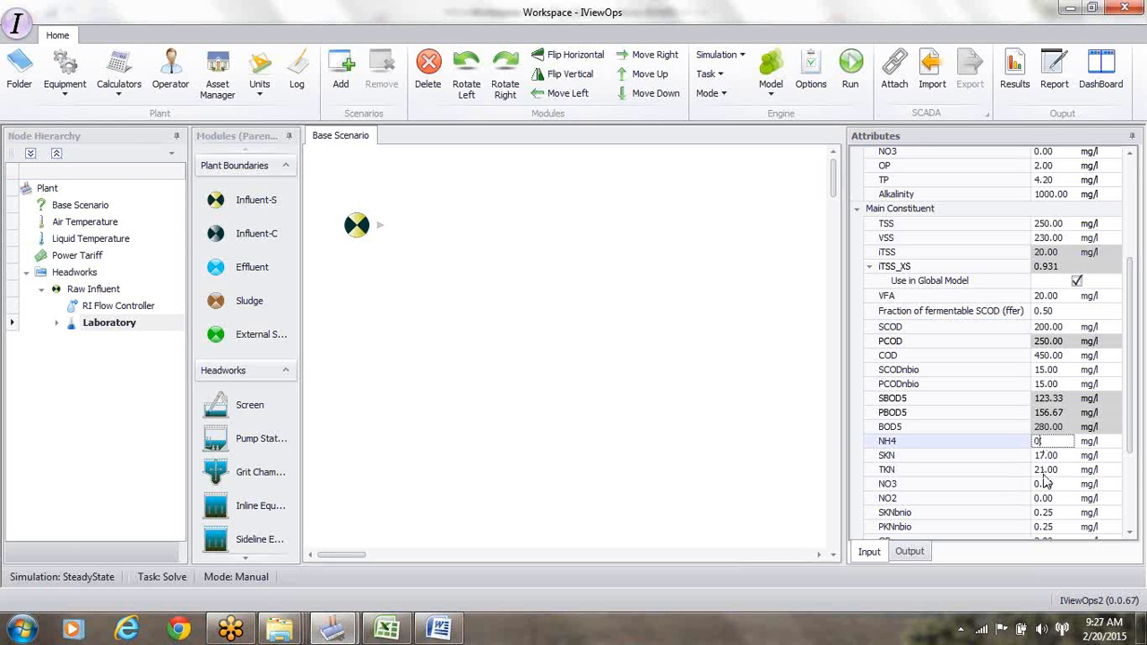
text(5.)
mouse_move(1041, 445)
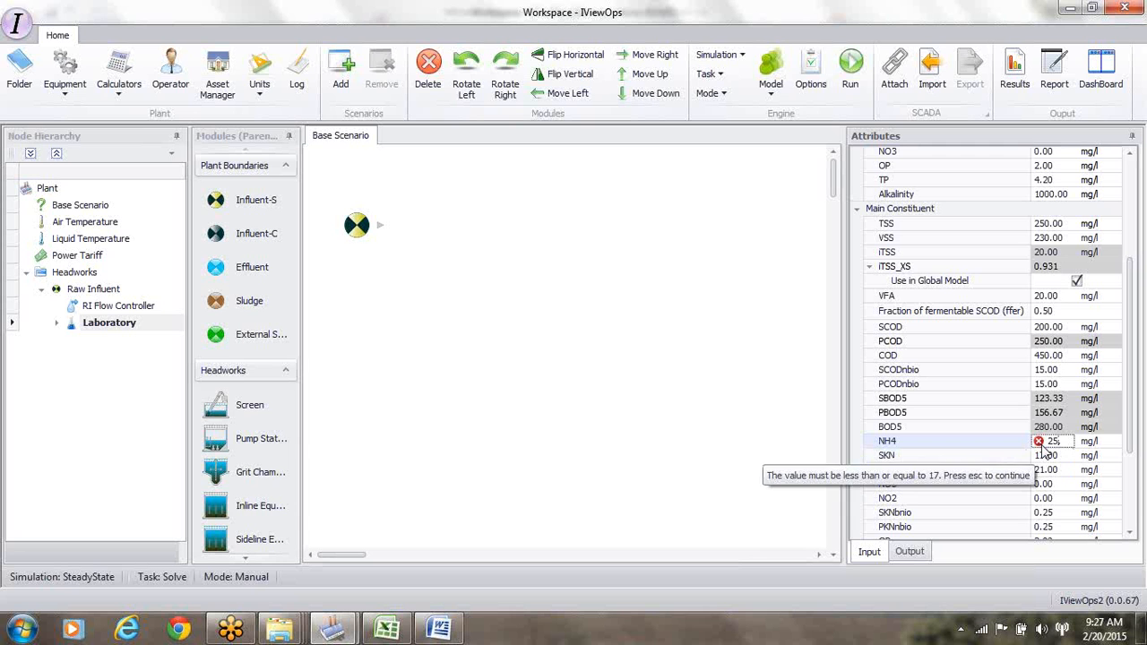
key(Escape)
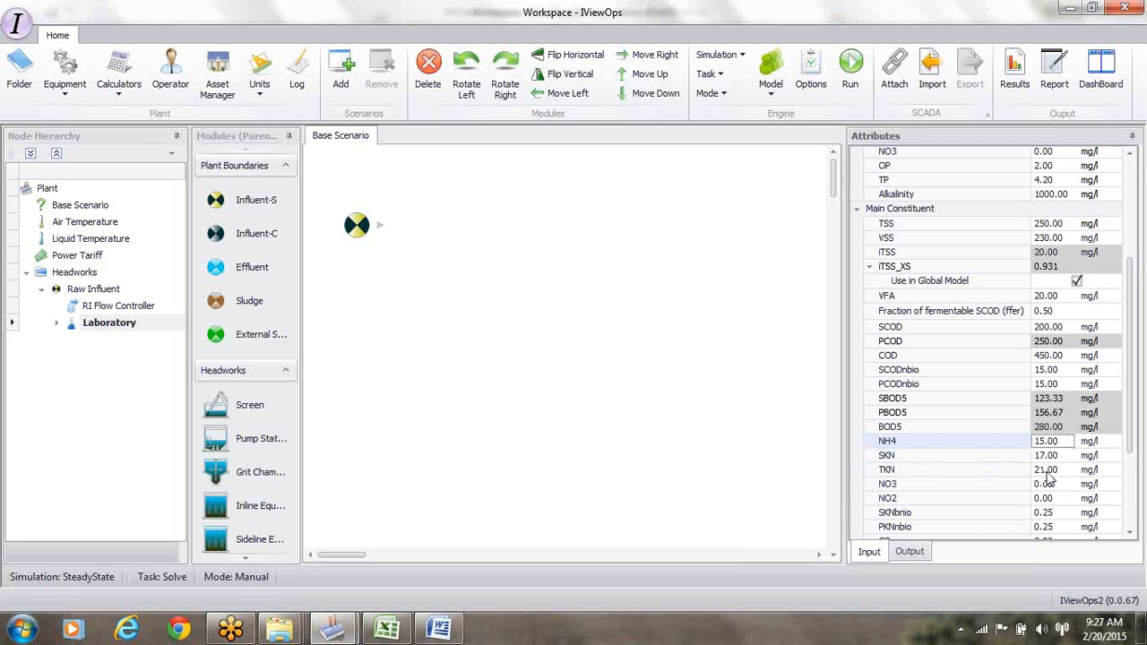
- Set the influent's nitrogen values to TKN 45, SKN 25 and NH4 22 mg/l
click(1044, 470)
text(45)
click(1045, 456)
text(25.)
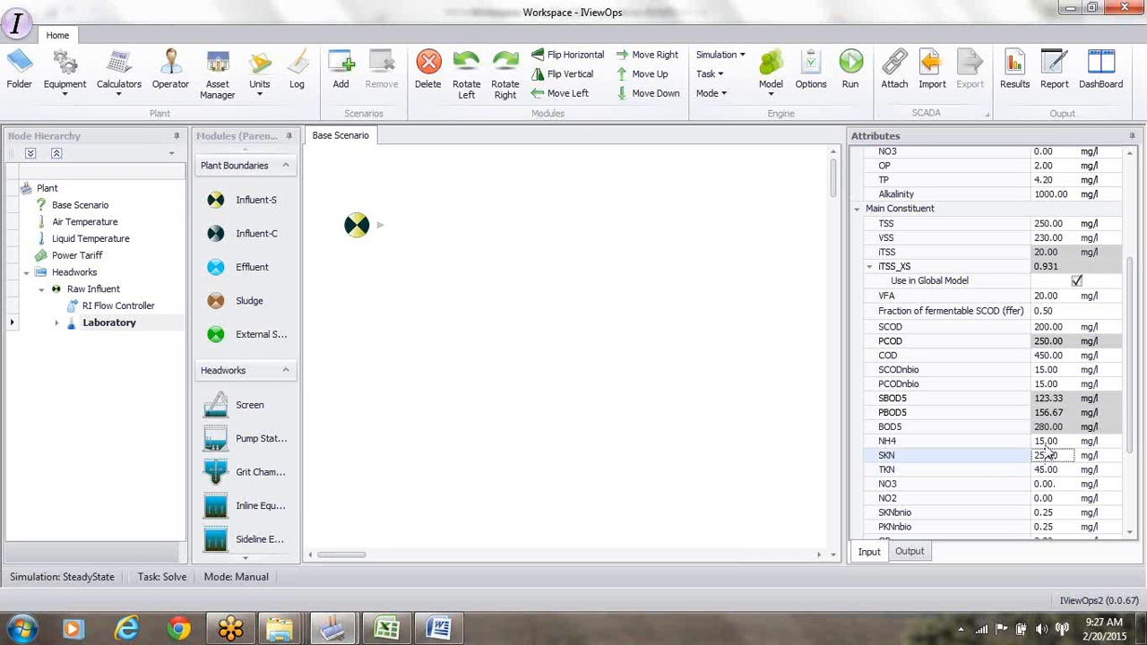
click(1045, 441)
text(22.00)
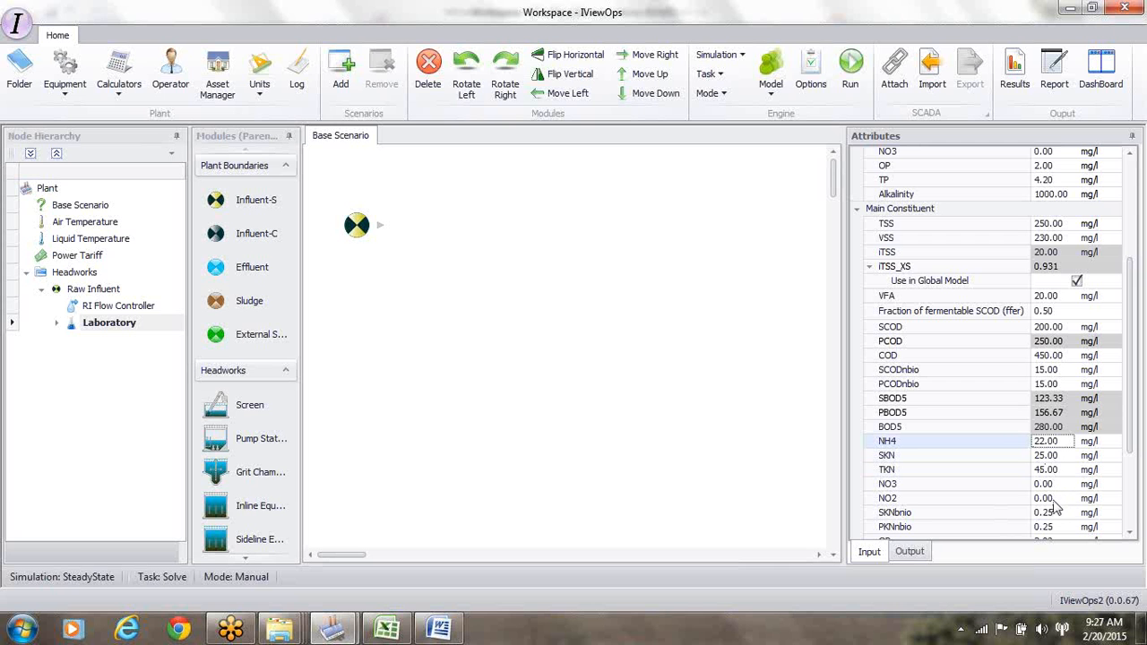
- Set the influent's TP to 4.50 mg/l and its alkalinity to 250 mg/l
click(1129, 534)
scroll(1130, 535, down, 3)
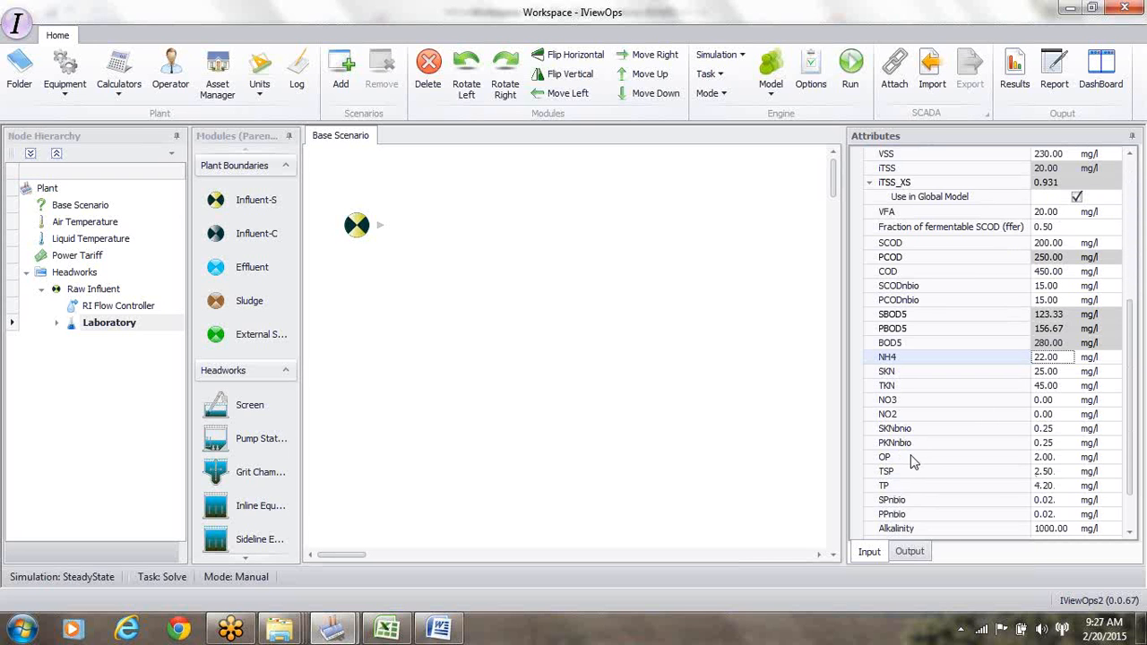
click(1048, 486)
text(4.50)
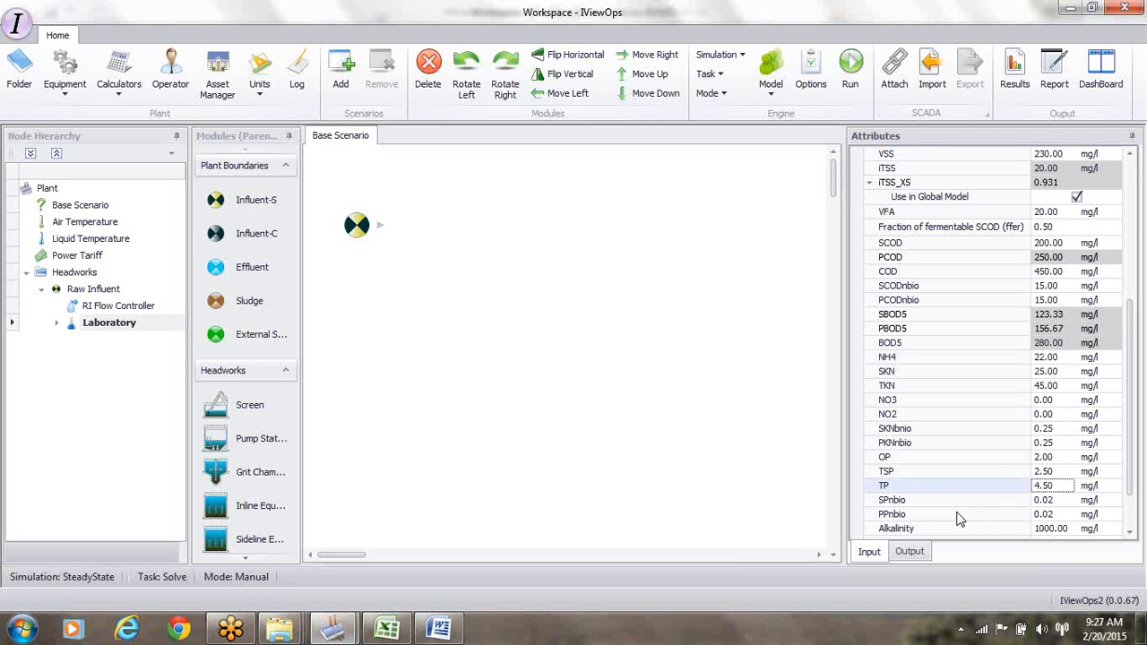
click(1056, 532)
text(1)
text(50)
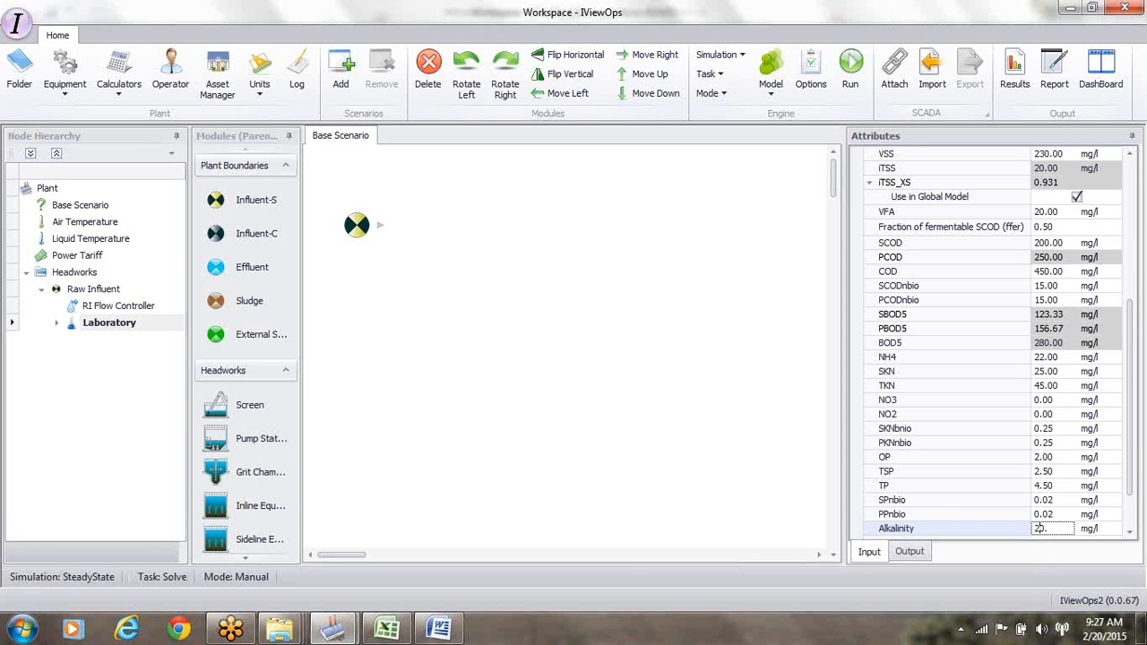
text(.00)
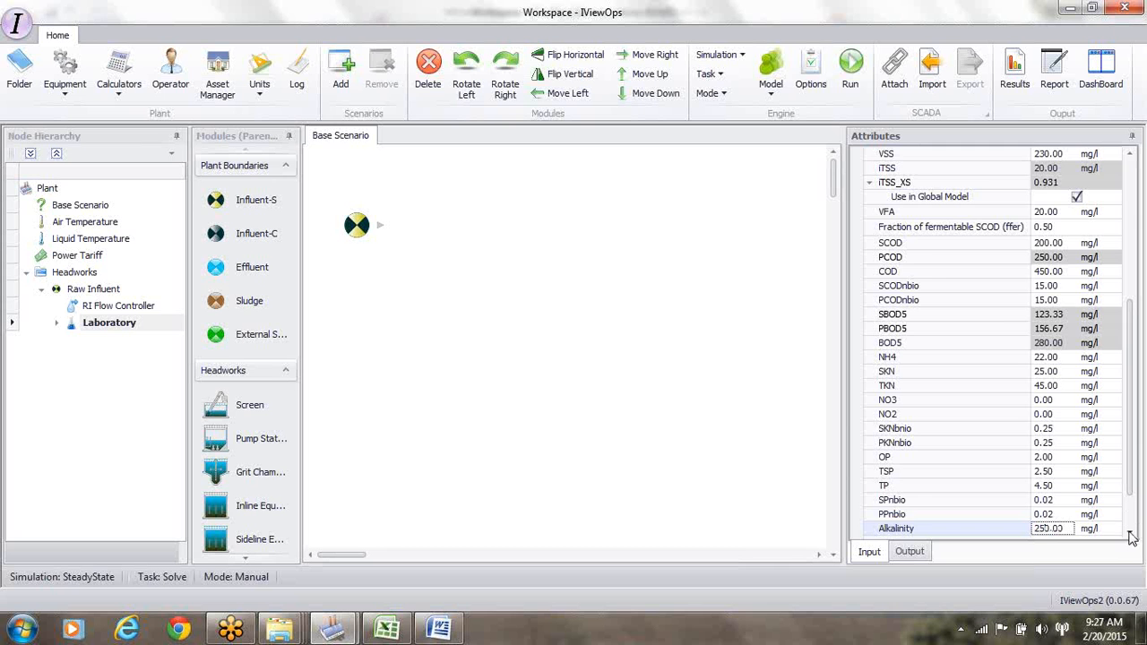
- Expand the laboratory's Chemical Ions and Dissolved Gases groups and review their values
scroll(1133, 495, down, 2)
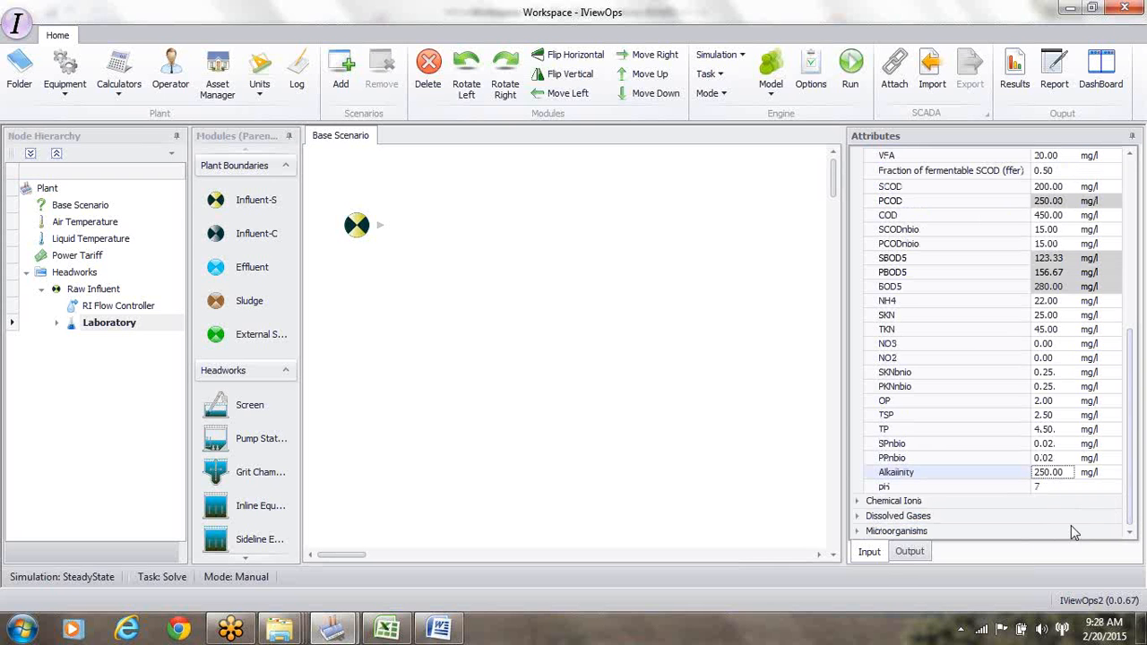
click(857, 501)
scroll(1133, 466, down, 1)
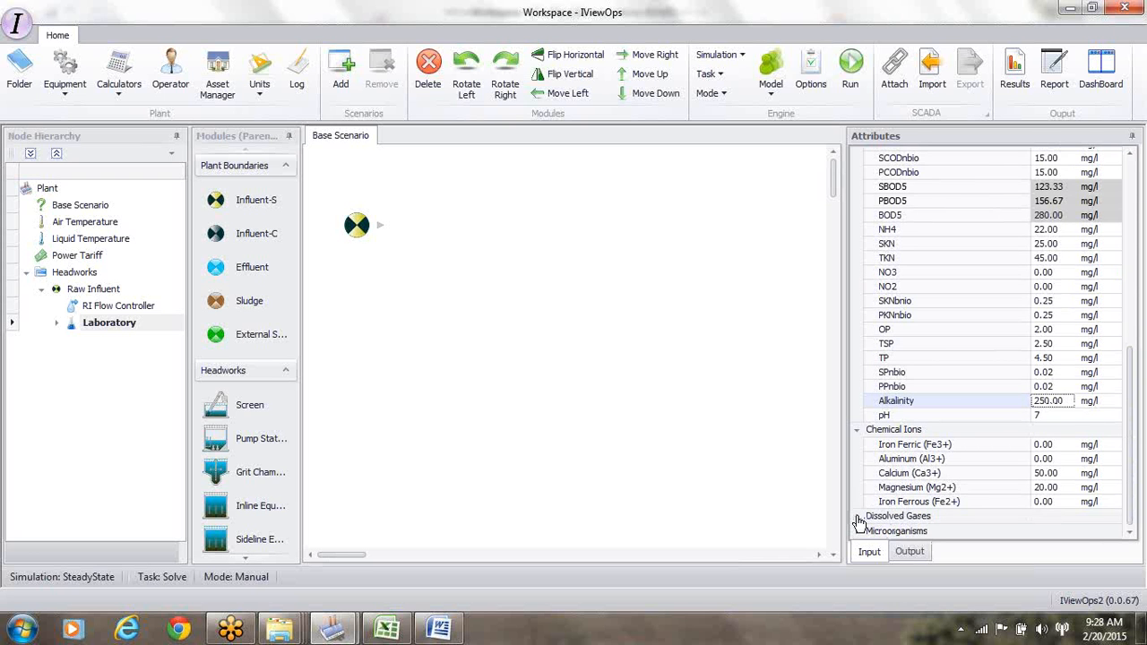
click(858, 522)
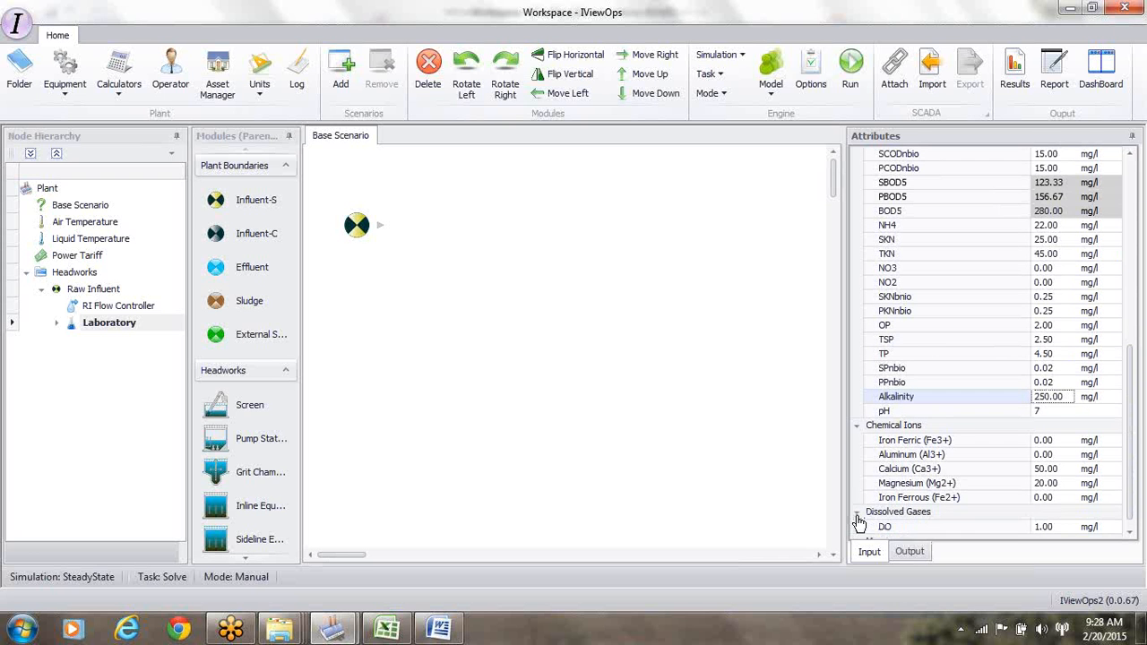
scroll(1134, 484, down, 1)
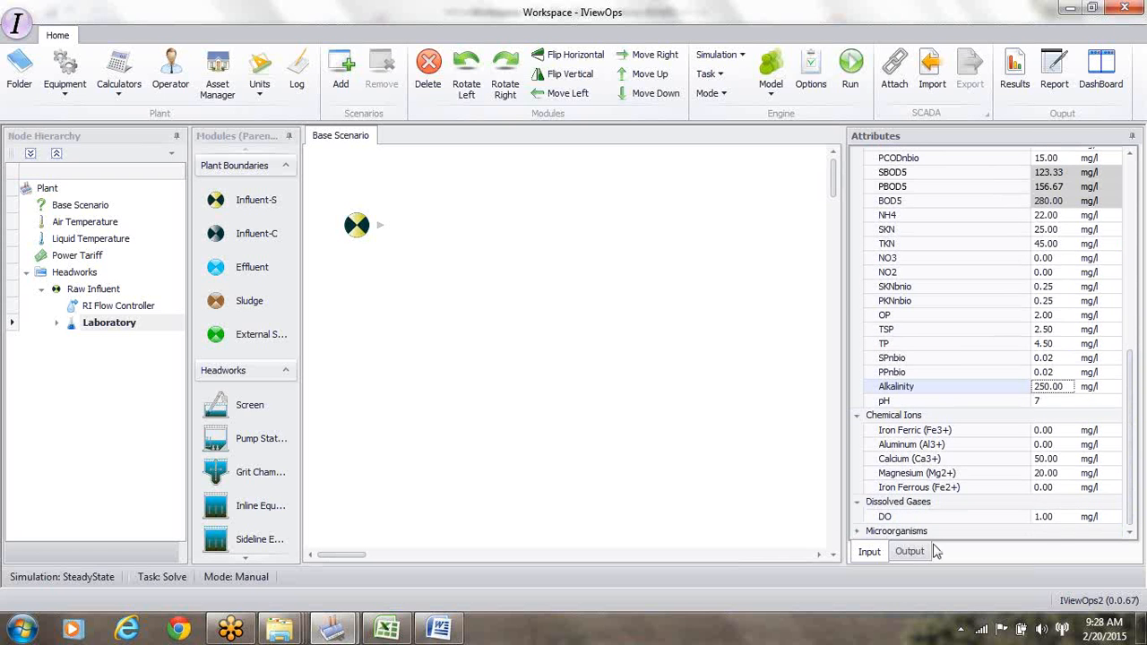
- Expand the Microorganisms group and set both XOHO and XOAF to 1 mg/l
click(857, 532)
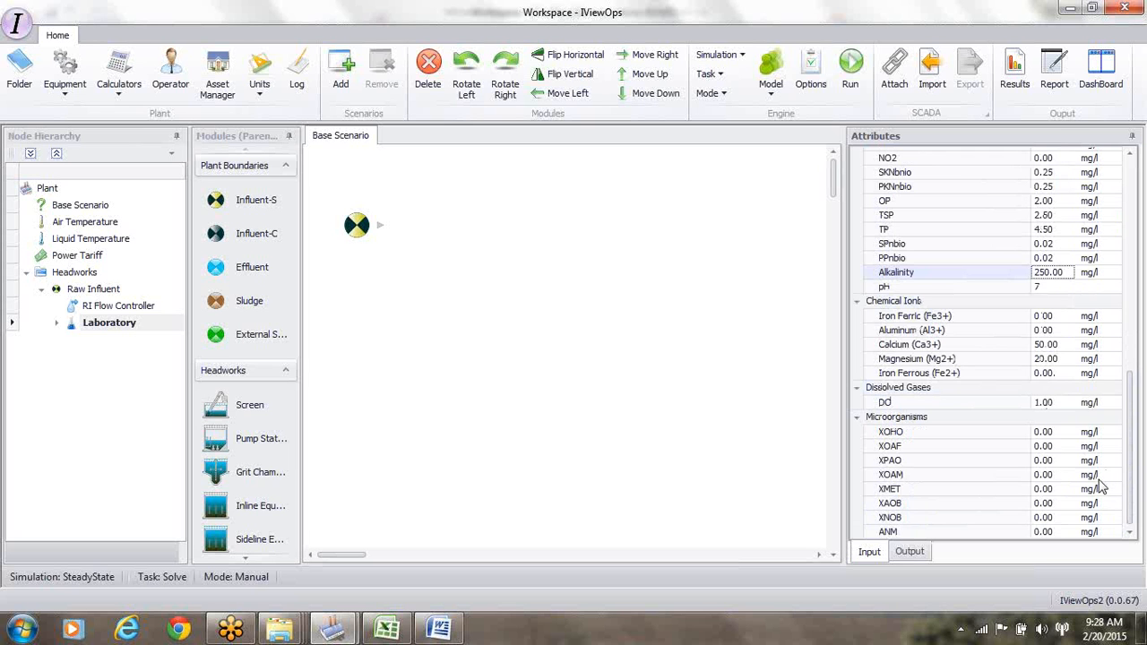
click(1058, 432)
text(1)
key(Return)
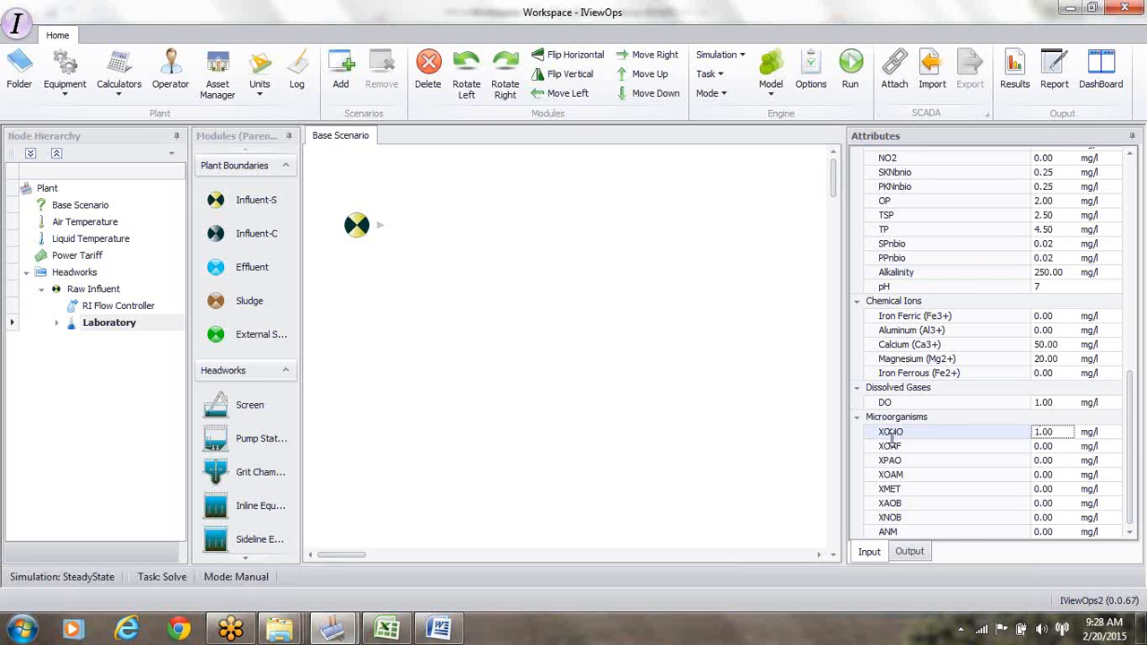
click(1059, 445)
key(Return)
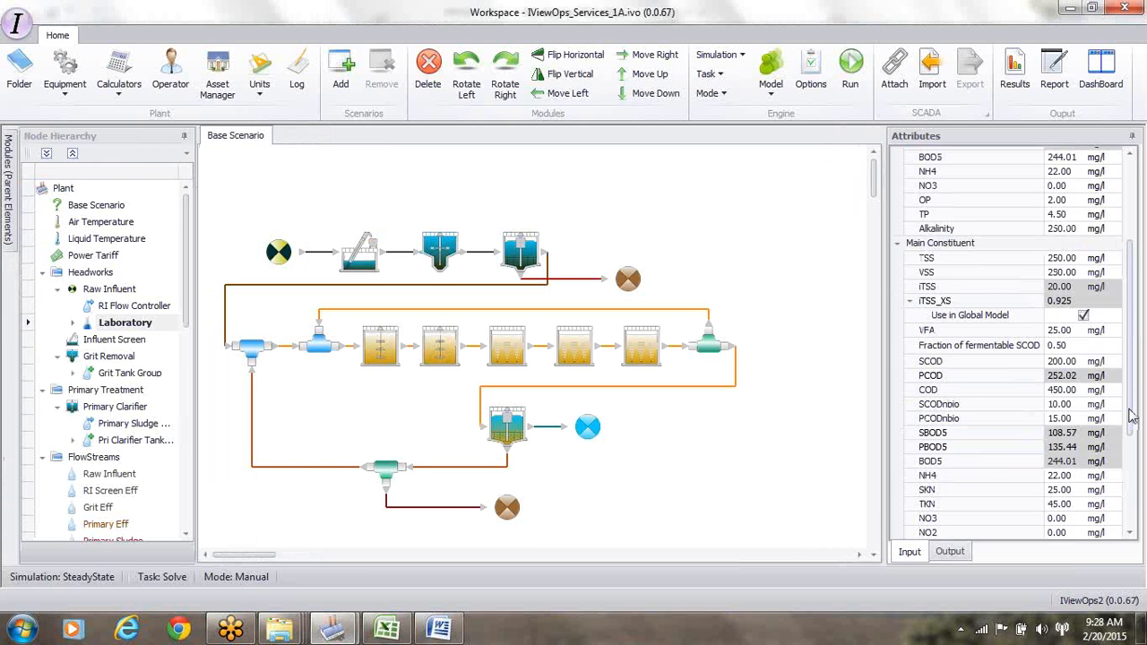
- Consult the microorganism values in the IViewOps_Services_1A.ivo project, and set XAOB to 0.01 mg/l in the new plant's influent laboratory
scroll(1131, 459, down, 4)
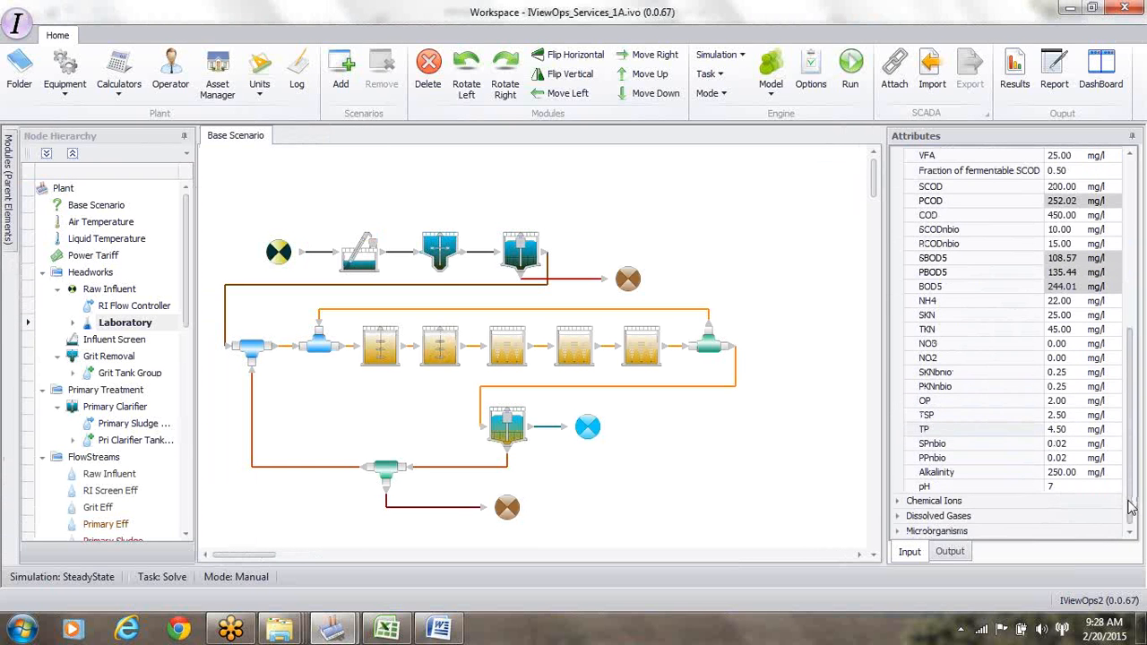
click(898, 532)
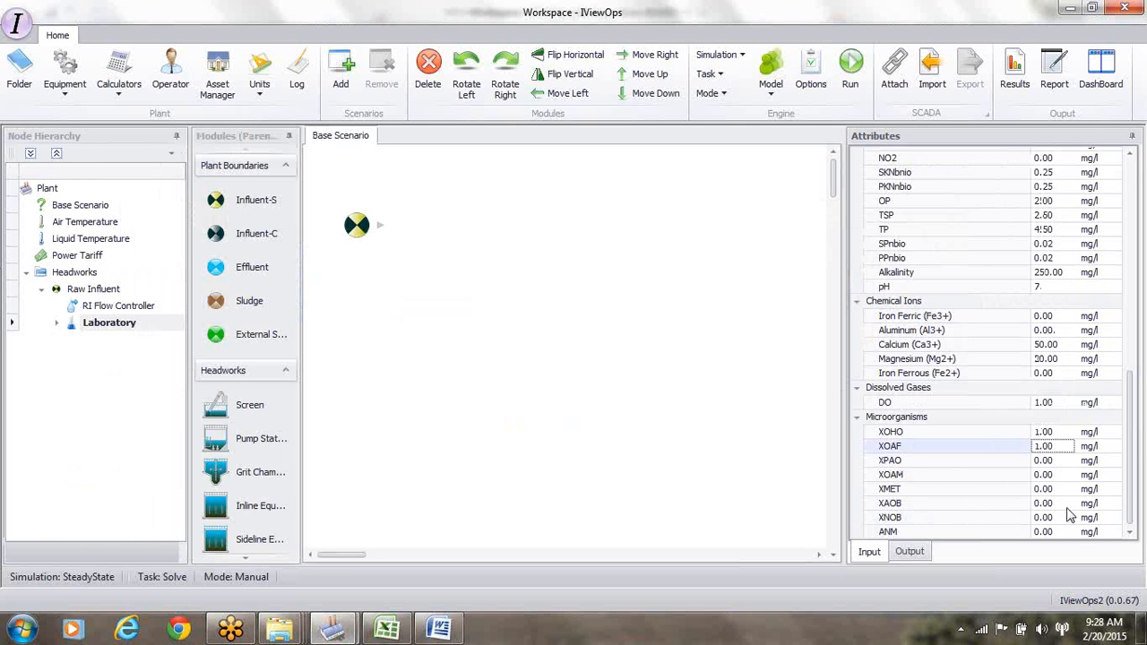
click(1063, 505)
text(0.01)
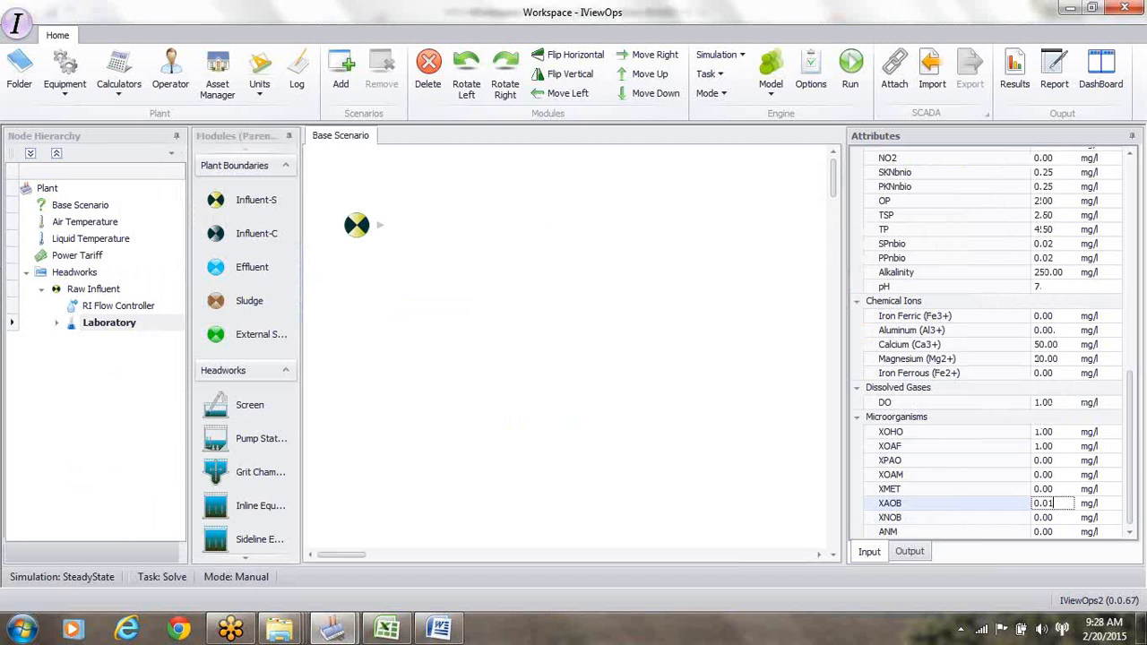
- Set XNOB to 0.01 mg/l in the raw influent's laboratory and rename that laboratory RI Lab Data
click(1057, 518)
text(0.01)
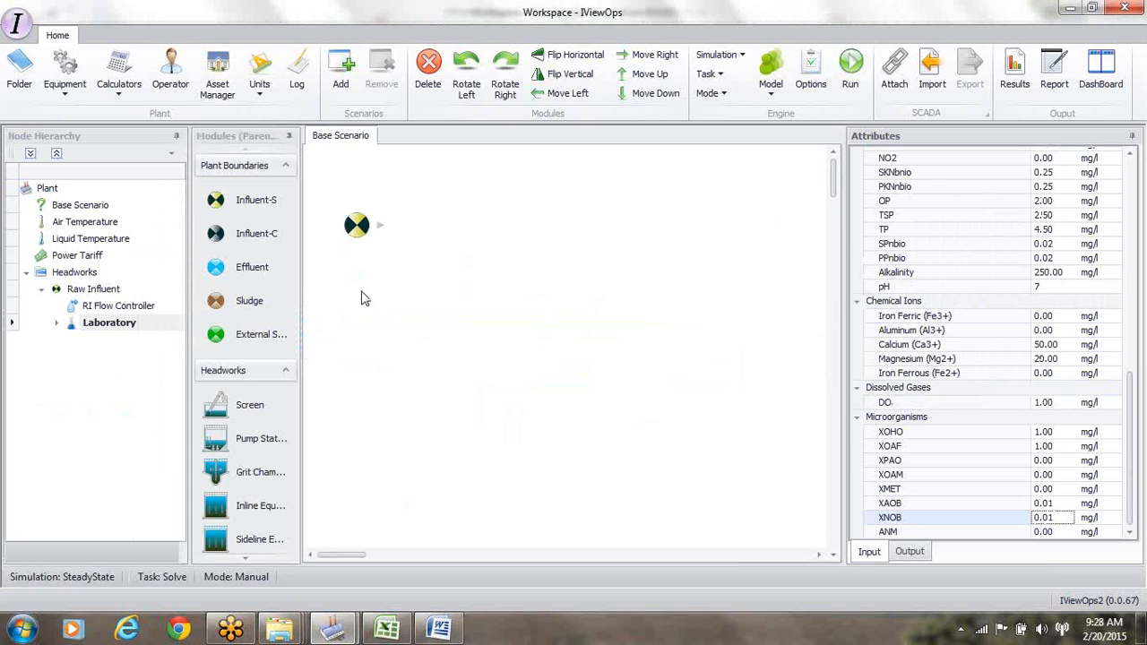
click(127, 330)
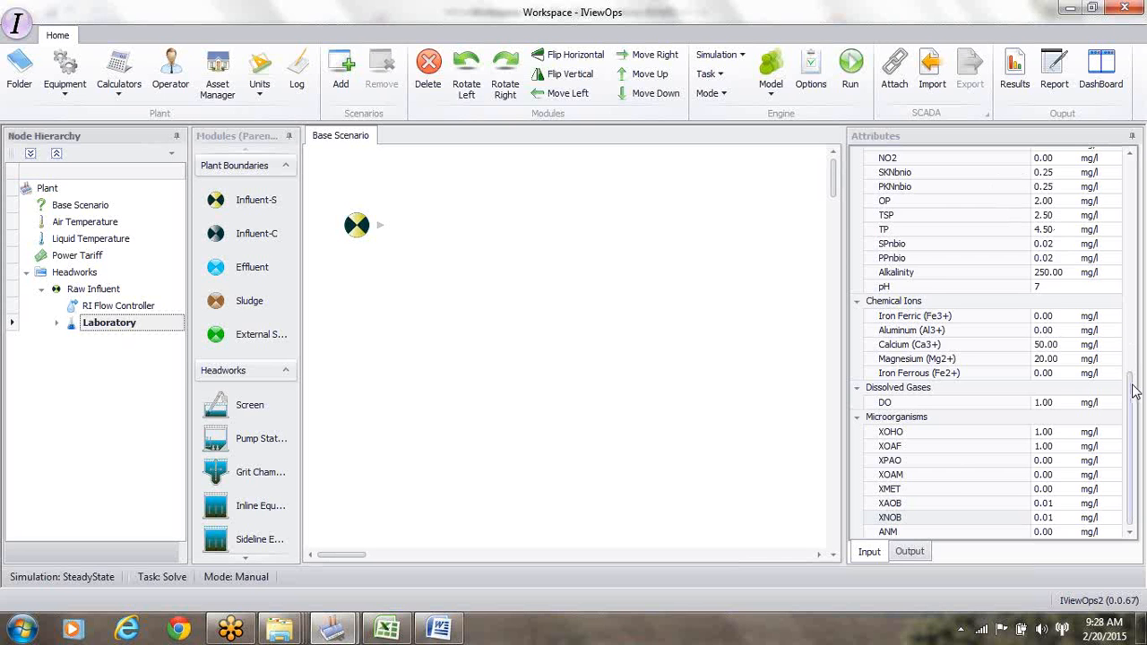
drag(1134, 391, 1134, 138)
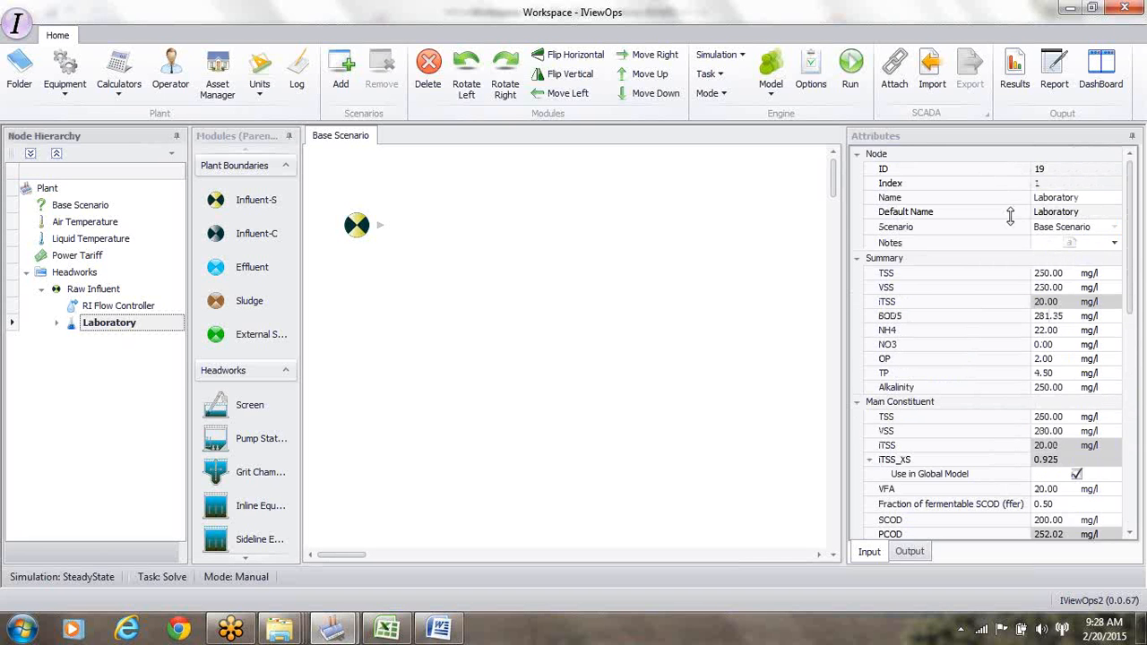
click(1037, 199)
text(RI Lab)
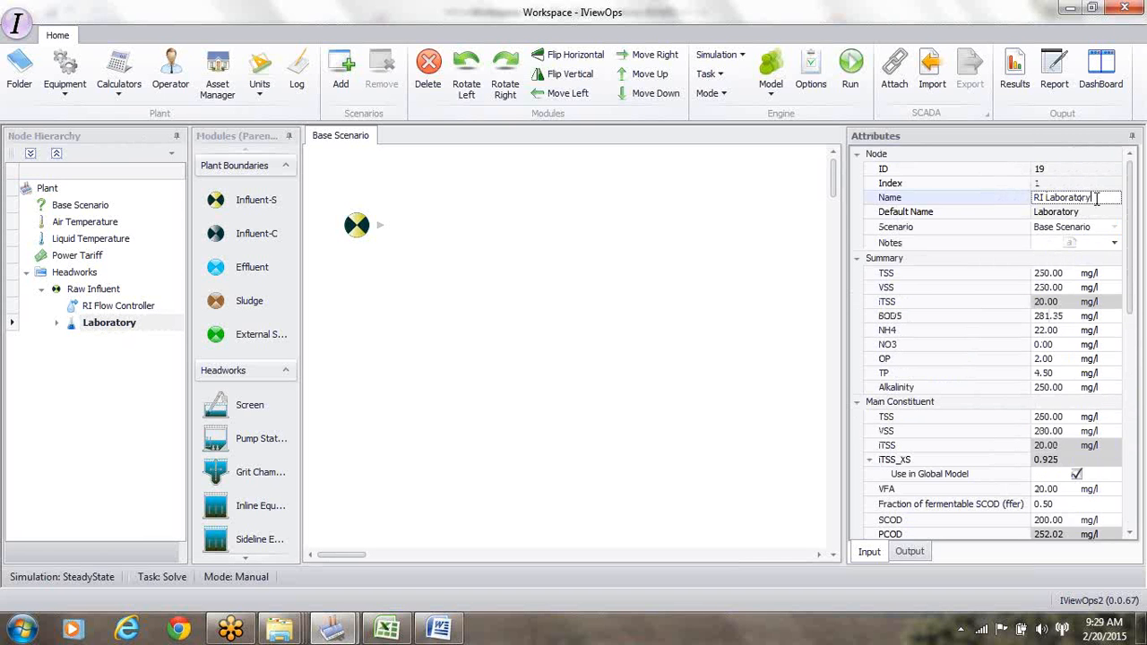
text( Data)
key(Return)
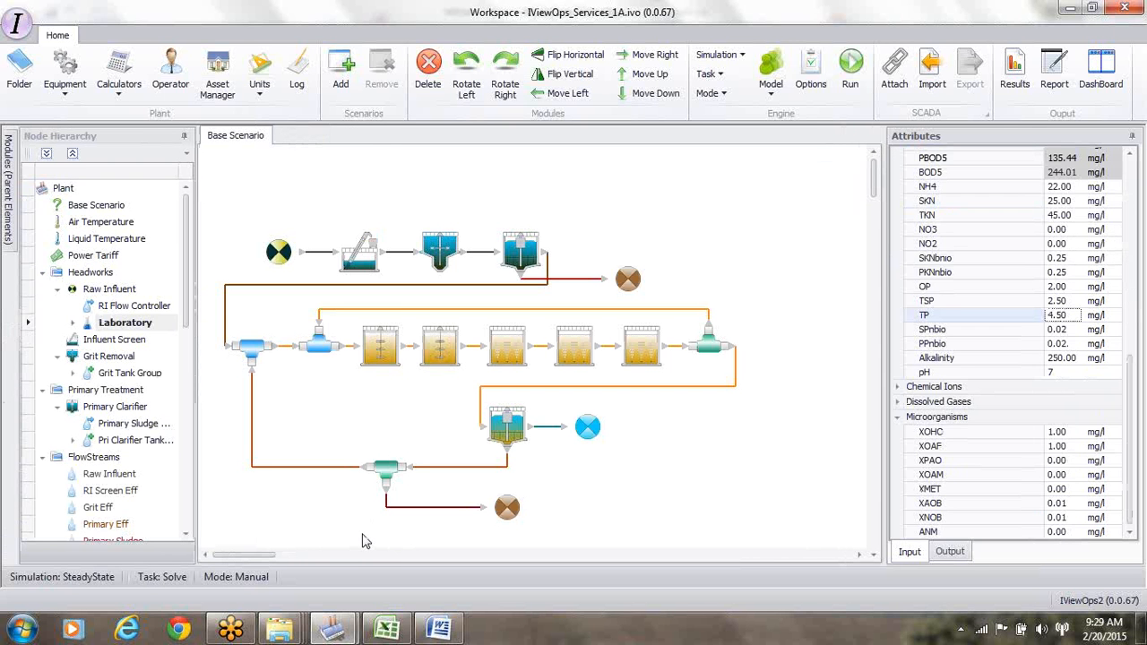
- Consult the screen, grit removal and primary clarifier in the IViewOps_Services_1A.ivo project, and add a grit chamber and a screen after the new plant's influent
click(365, 260)
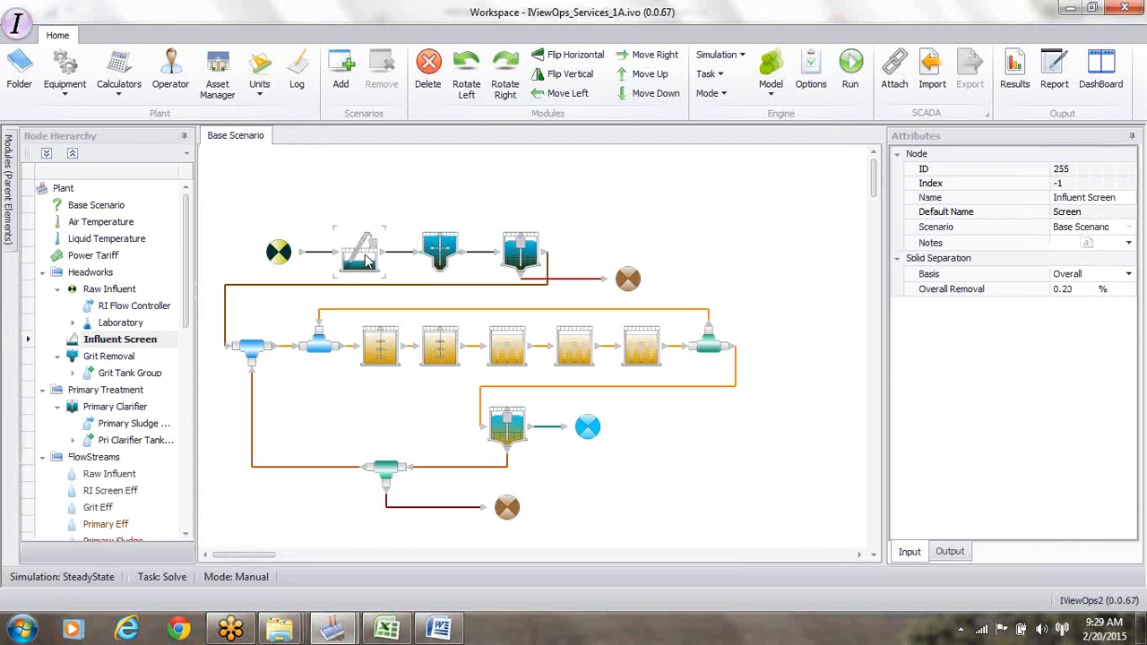
click(435, 254)
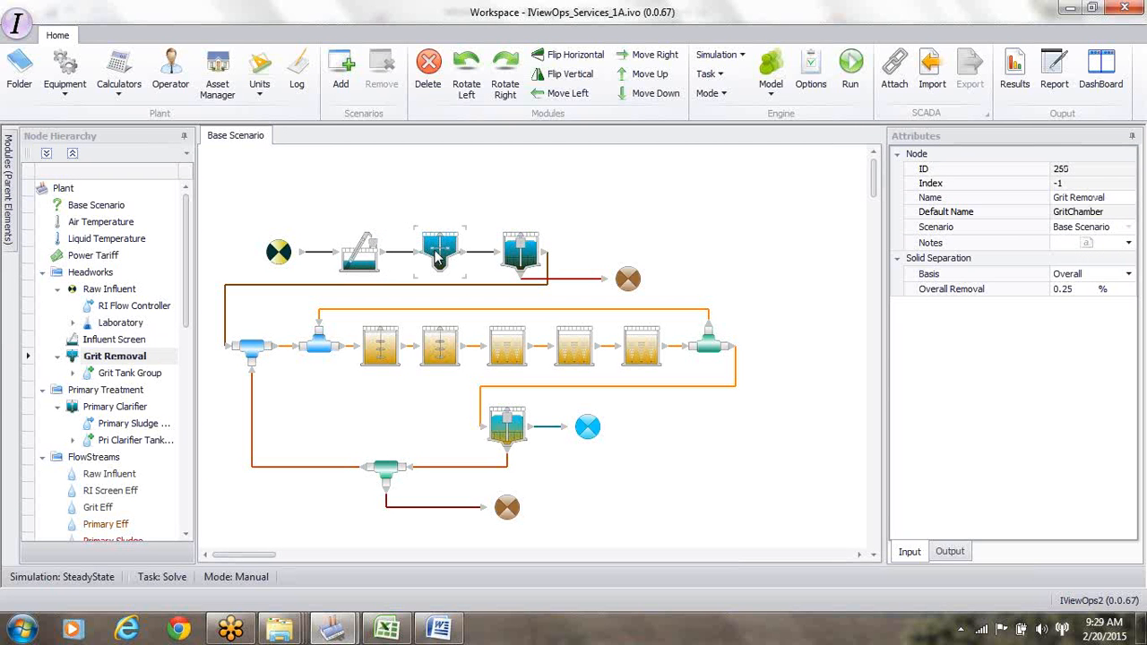
click(520, 254)
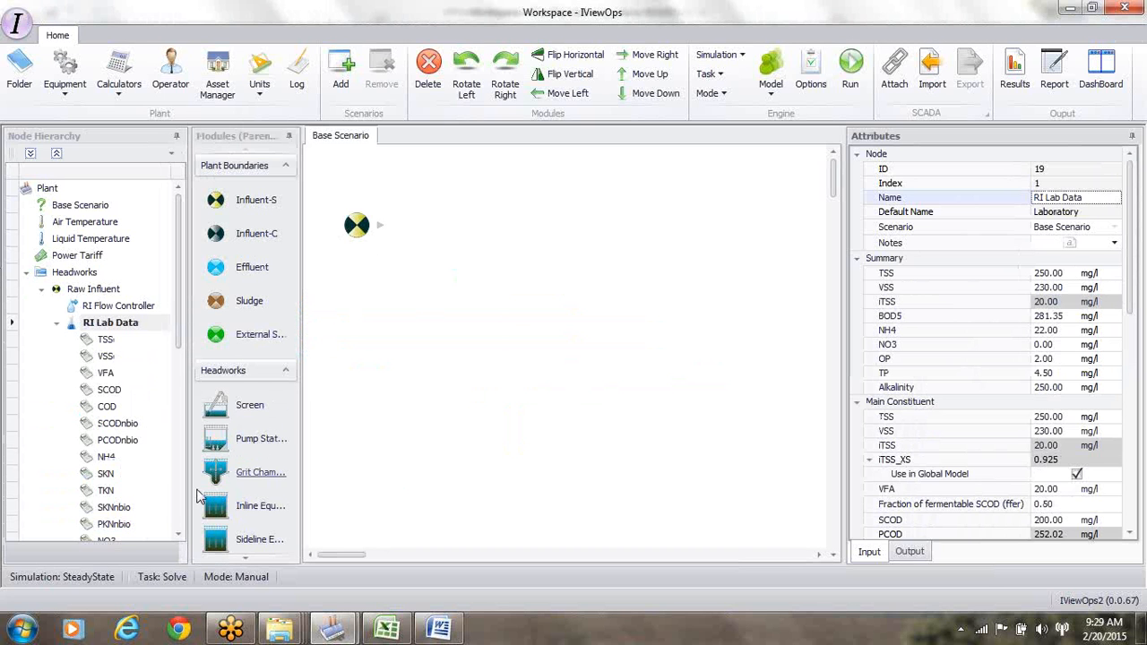
drag(218, 477, 410, 208)
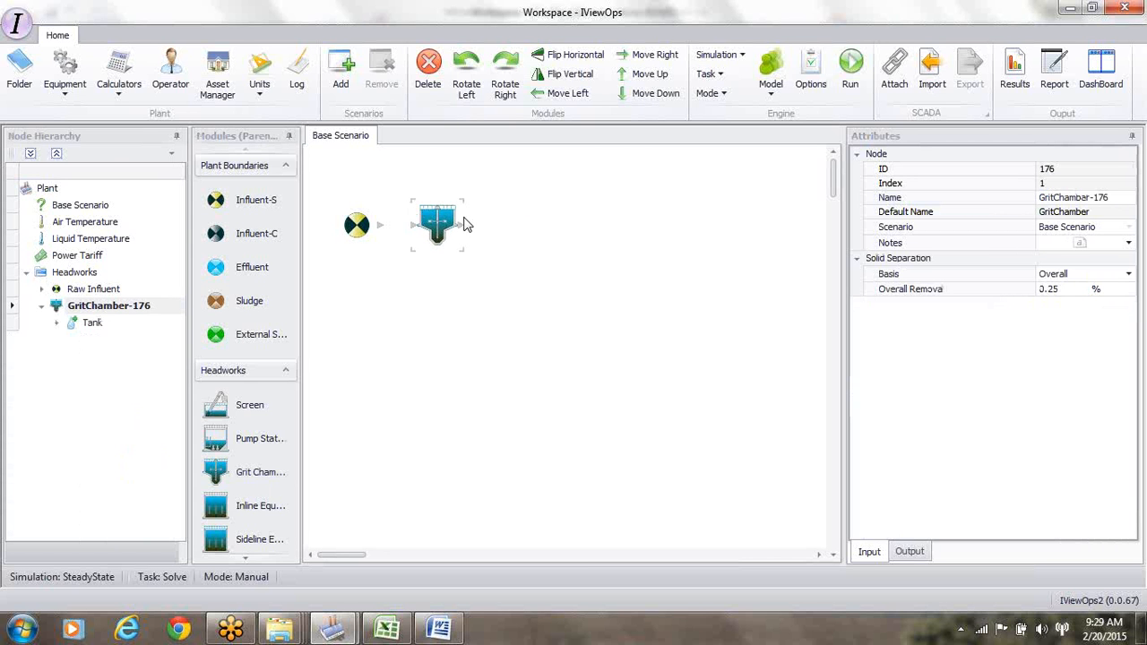
drag(443, 224, 524, 220)
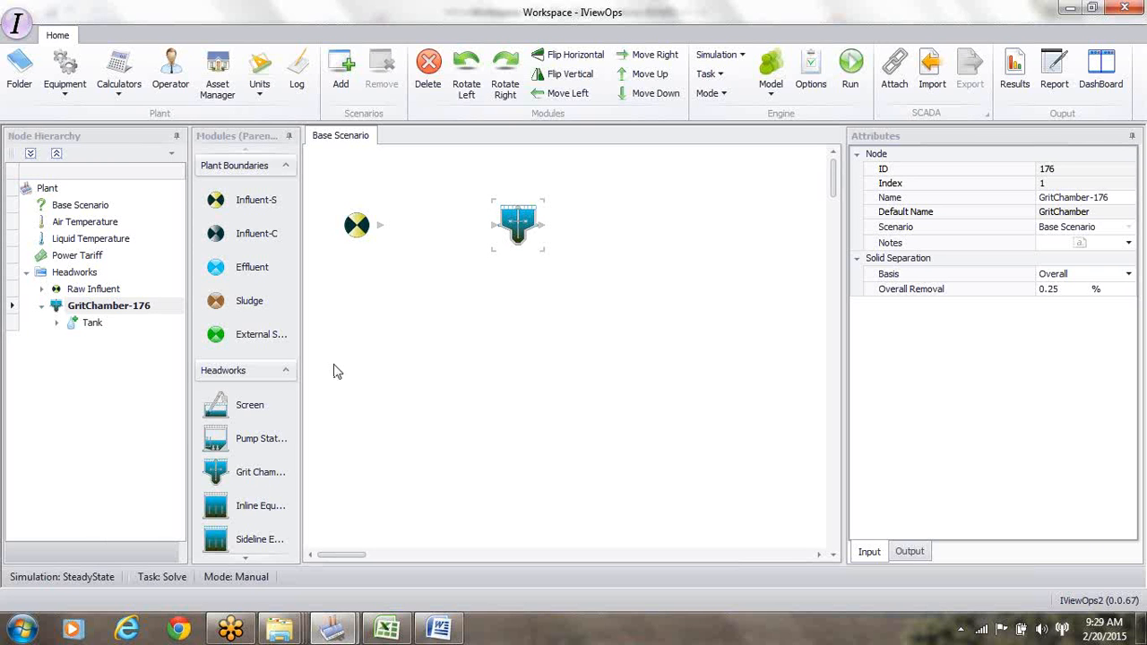
drag(220, 421, 404, 206)
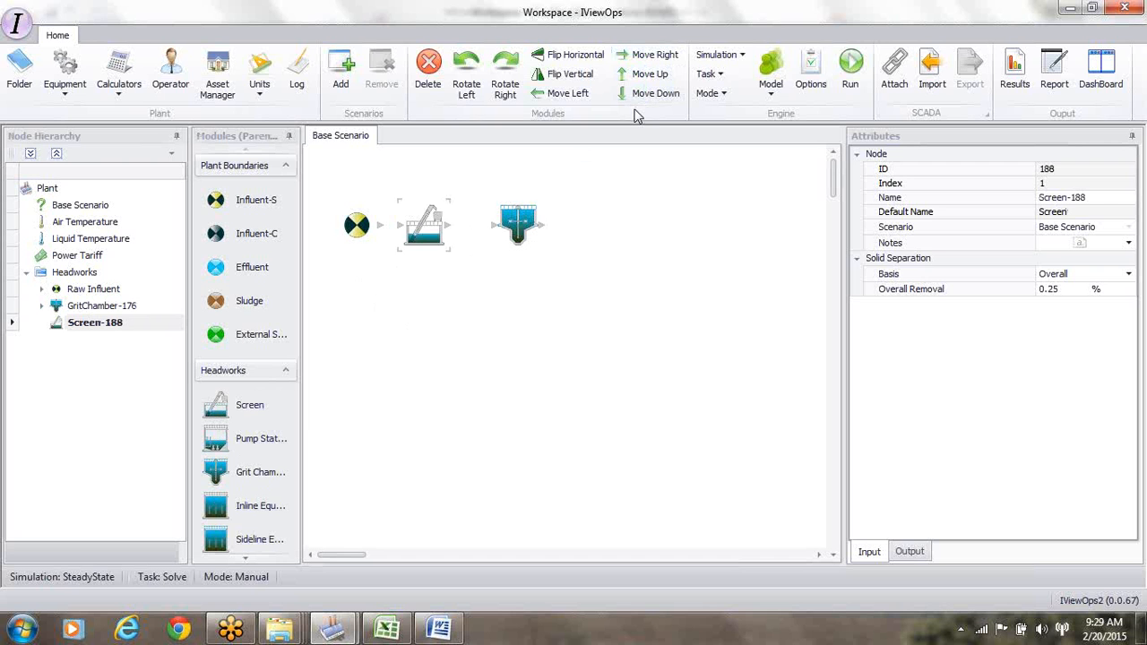
- Shift the screen and grit chamber further from the influent, and list the screen ahead of the grit chamber in the node hierarchy
drag(427, 236, 440, 233)
drag(517, 228, 584, 227)
click(478, 228)
drag(478, 227, 506, 228)
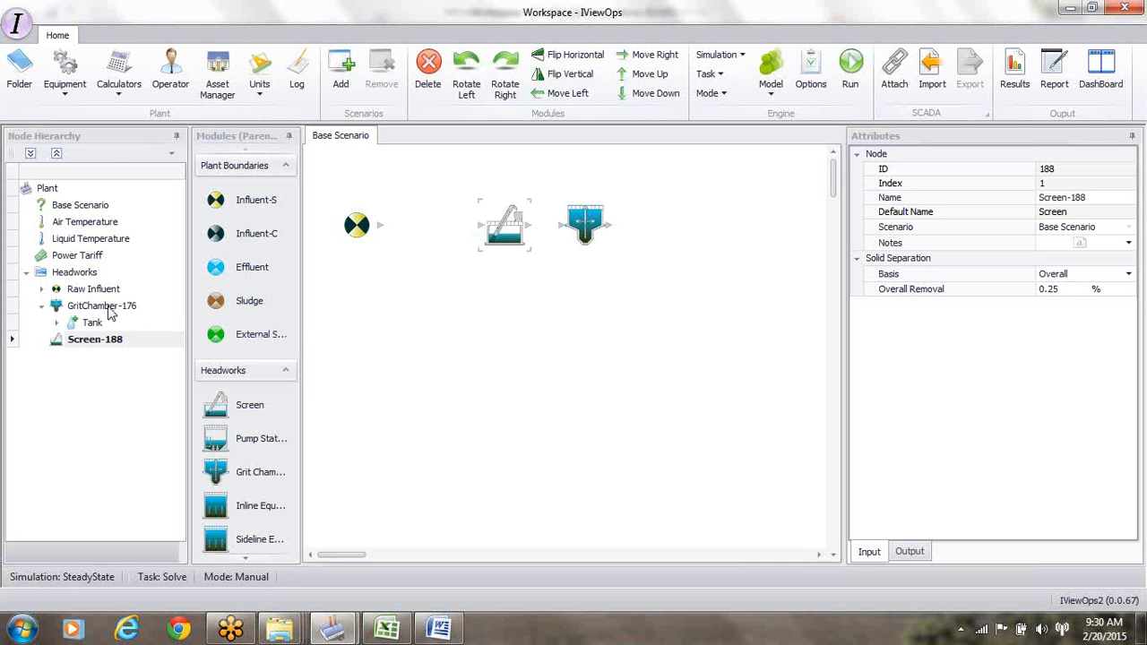
click(42, 307)
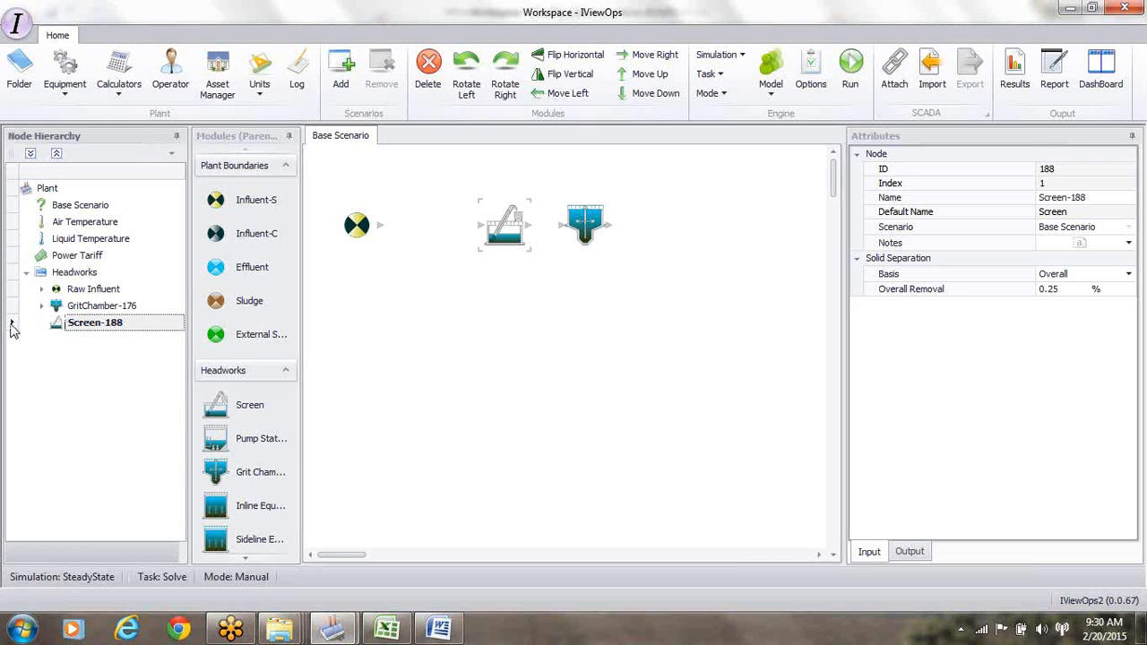
drag(12, 323, 11, 306)
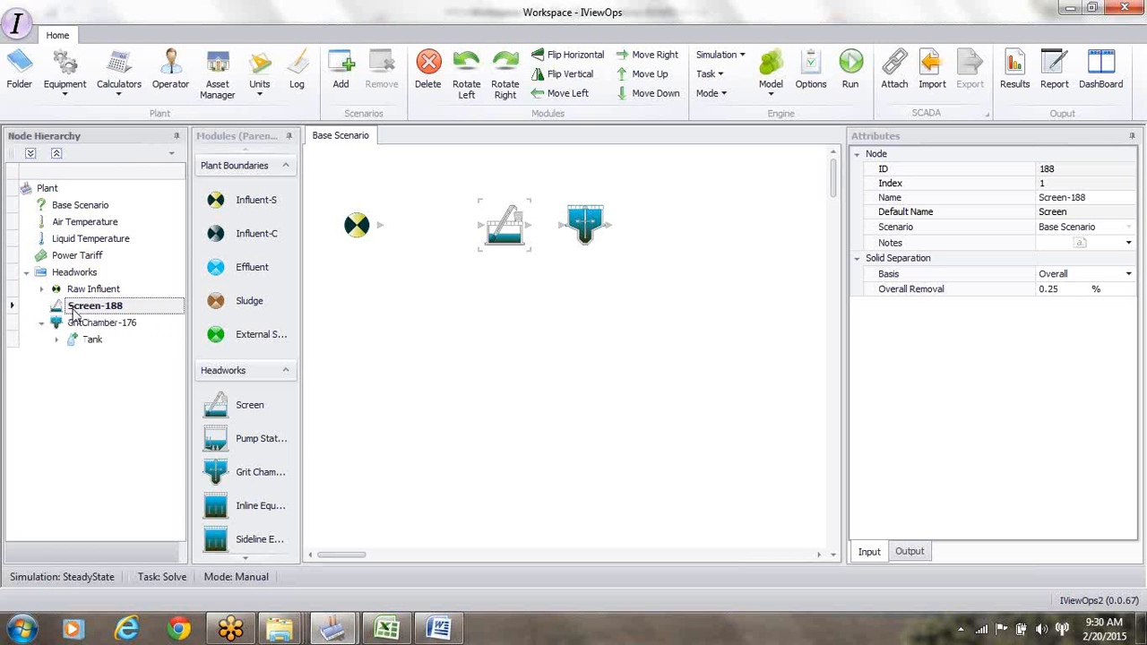
- Rename the screen module as Raw Inf Screen
click(508, 233)
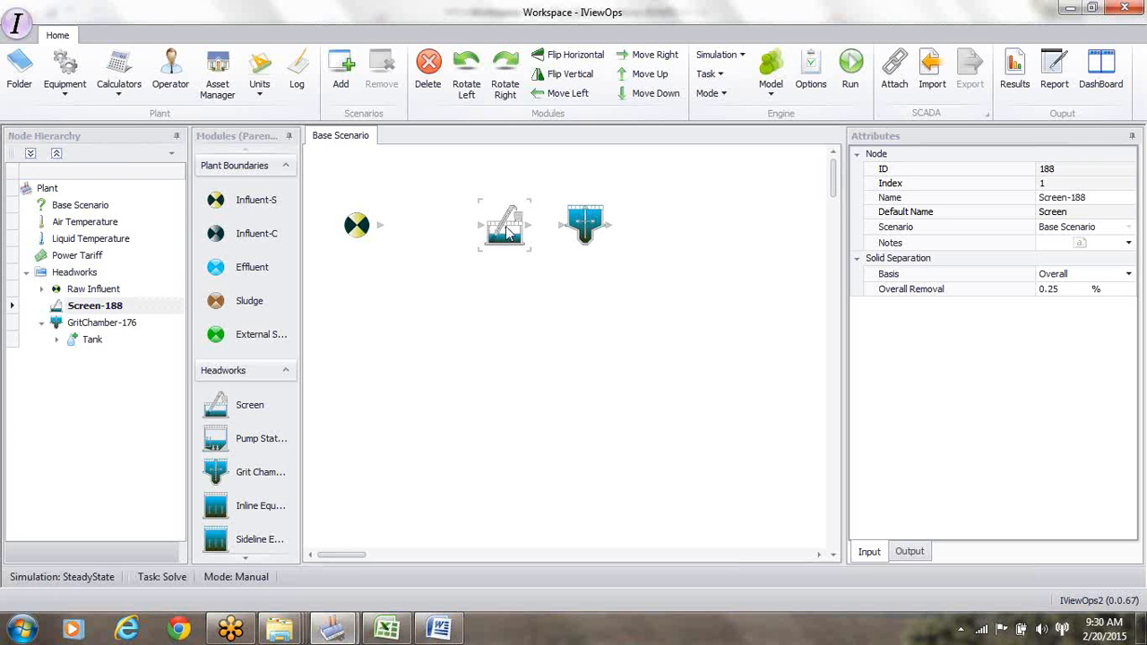
click(1100, 198)
key(BackSpace)
key(BackSpace)
key(BackSpace)
key(BackSpace)
key(BackSpace)
key(BackSpace)
key(BackSpace)
key(BackSpace)
key(BackSpace)
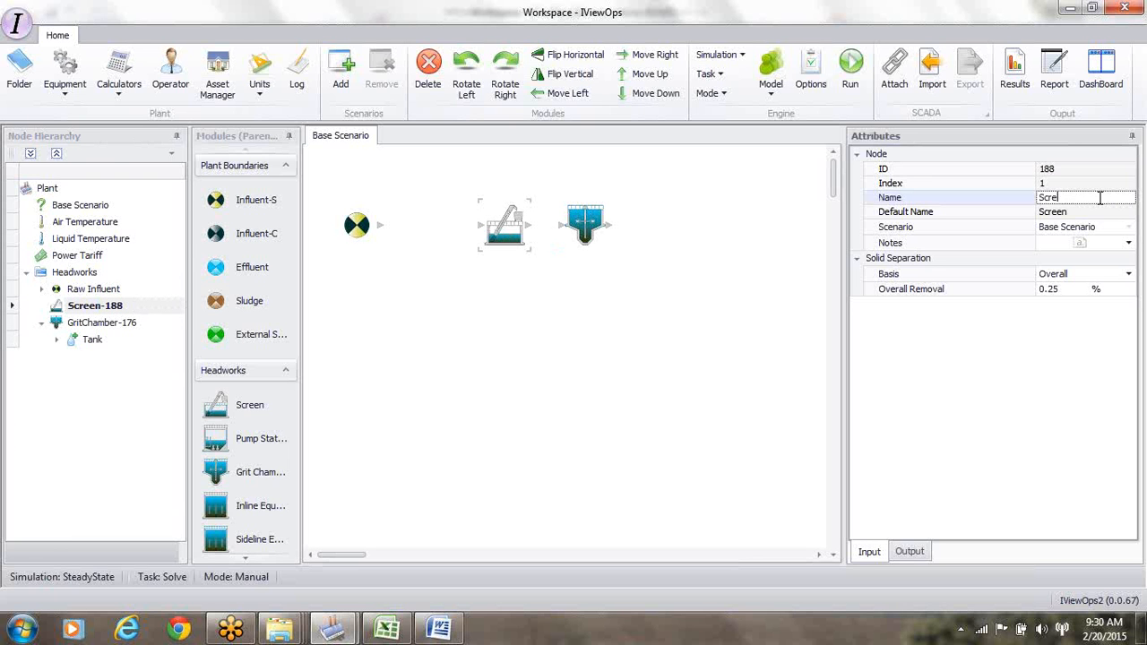
text(Raw Inf Screen)
key(Return)
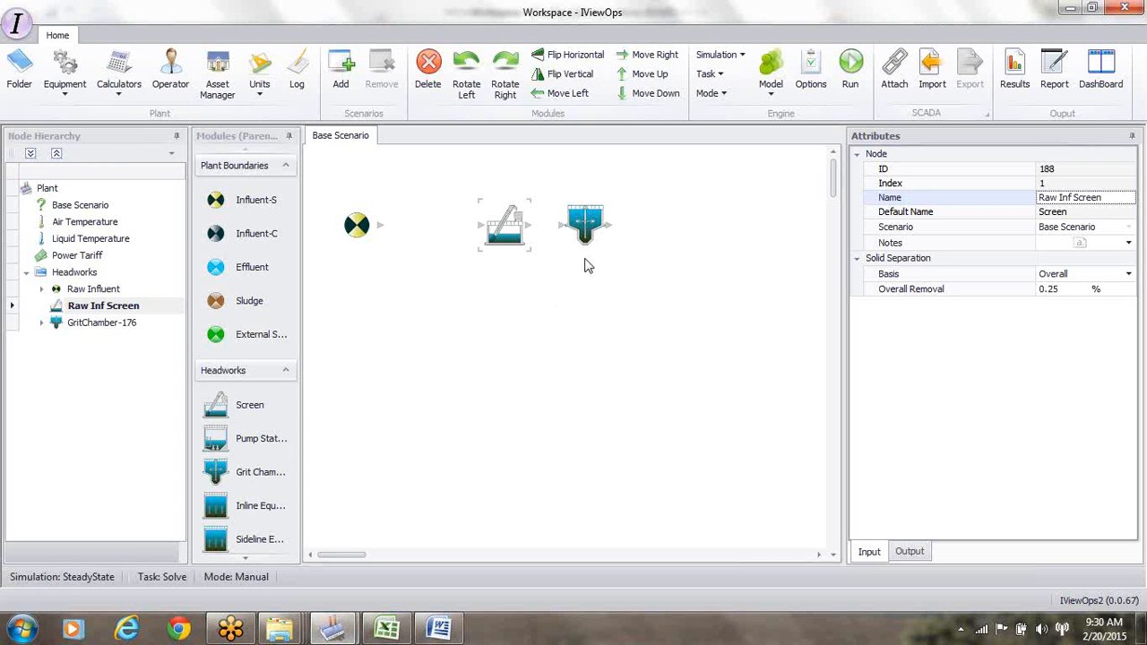
- Rename the grit chamber module as Grit Removal System
click(587, 226)
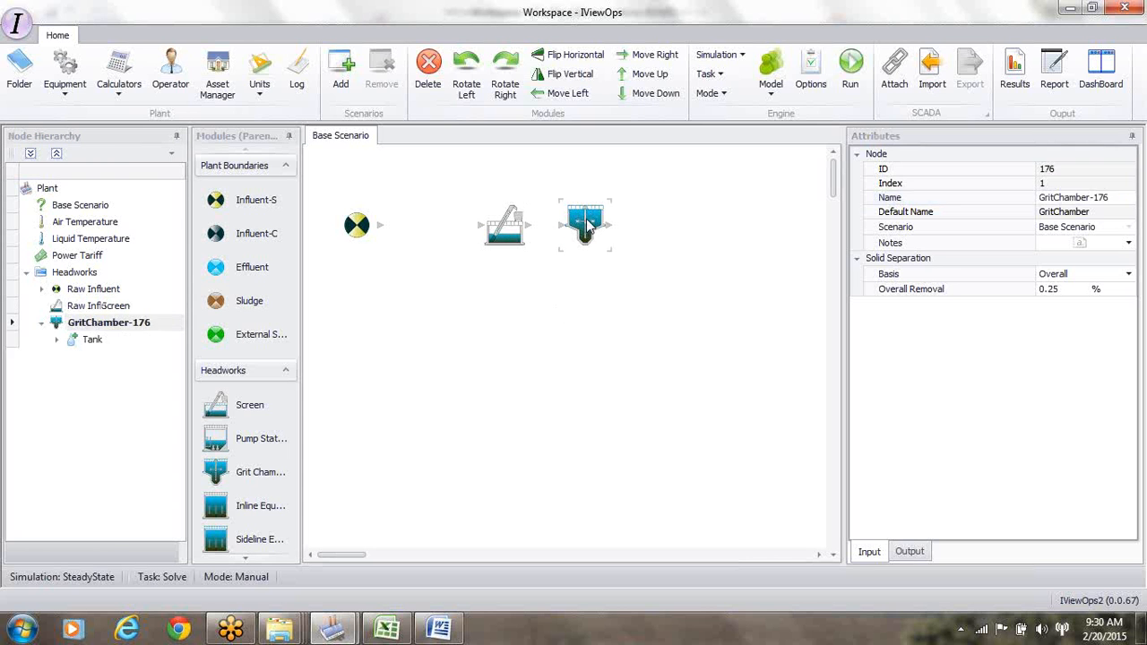
click(1111, 198)
key(BackSpace)
key(BackSpace)
key(BackSpace)
key(BackSpace)
key(BackSpace)
key(BackSpace)
key(BackSpace)
key(BackSpace)
key(BackSpace)
key(BackSpace)
text(Removal System)
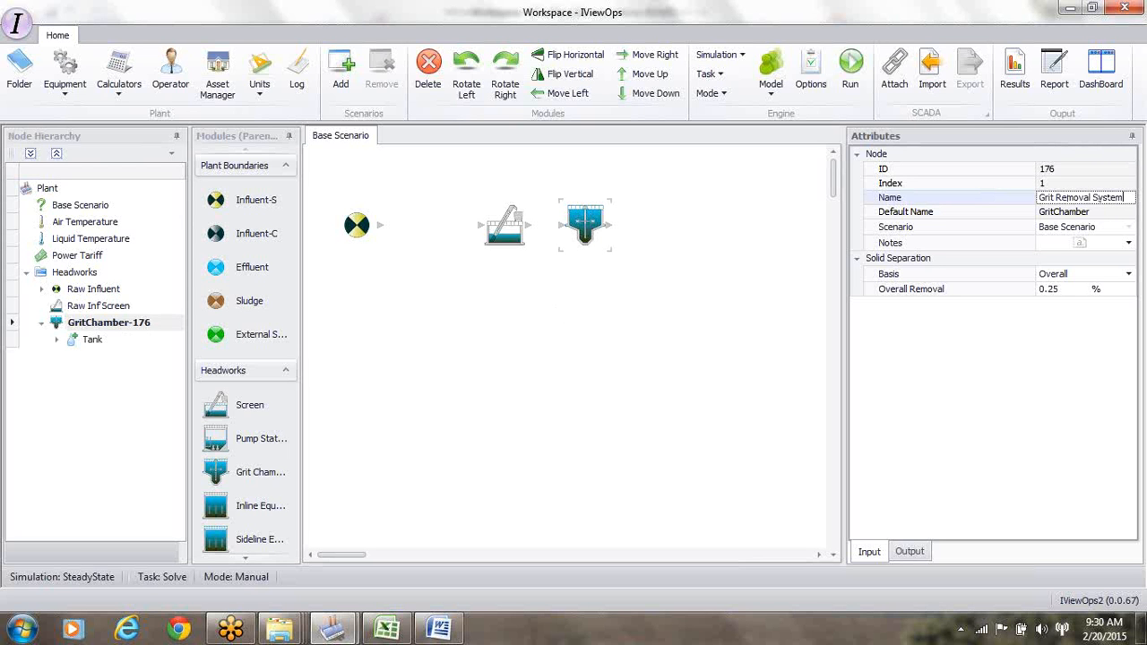
key(Return)
- Review the Raw Inf Screen's overall removal, and set the Grit Removal System's overall removal to 0.10 %
click(507, 238)
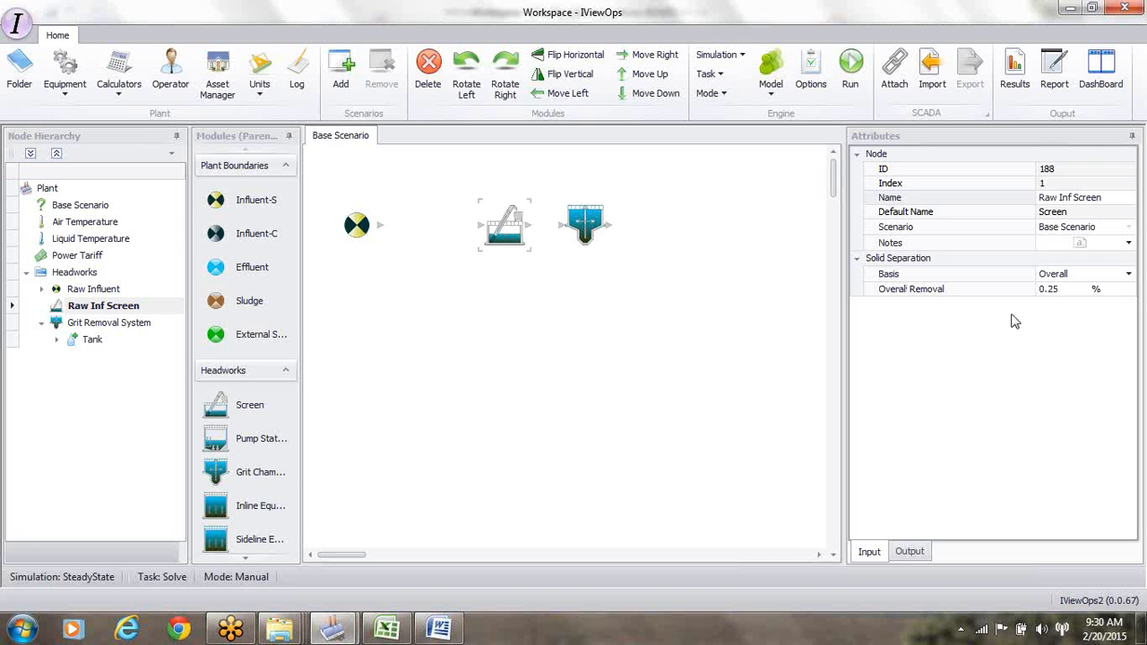
click(1061, 291)
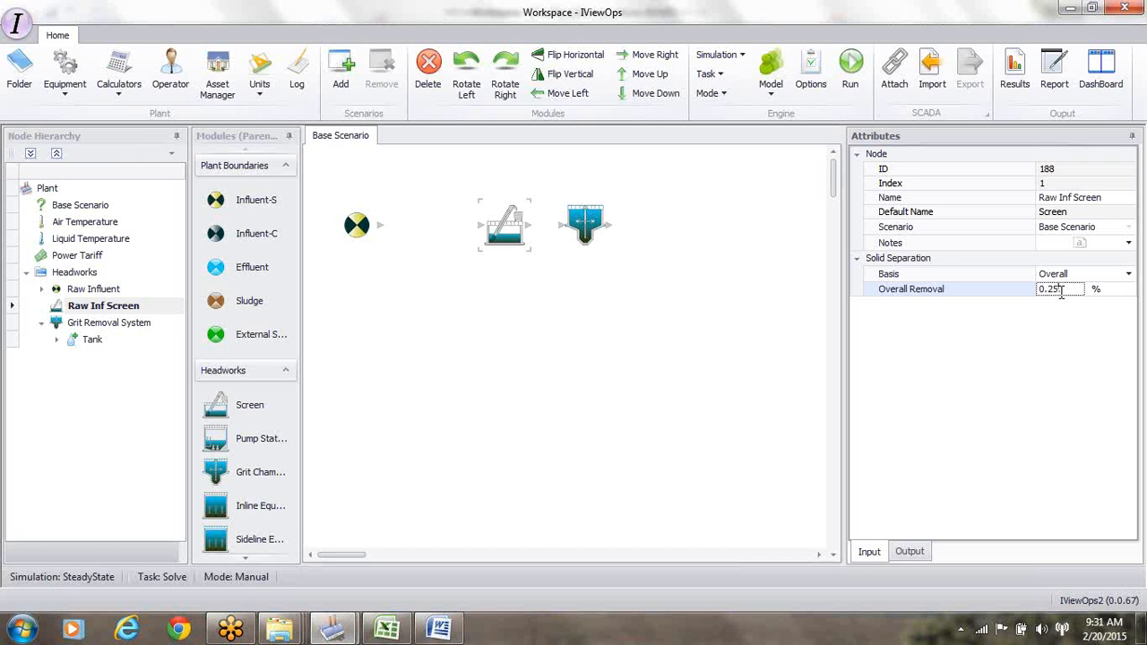
click(586, 222)
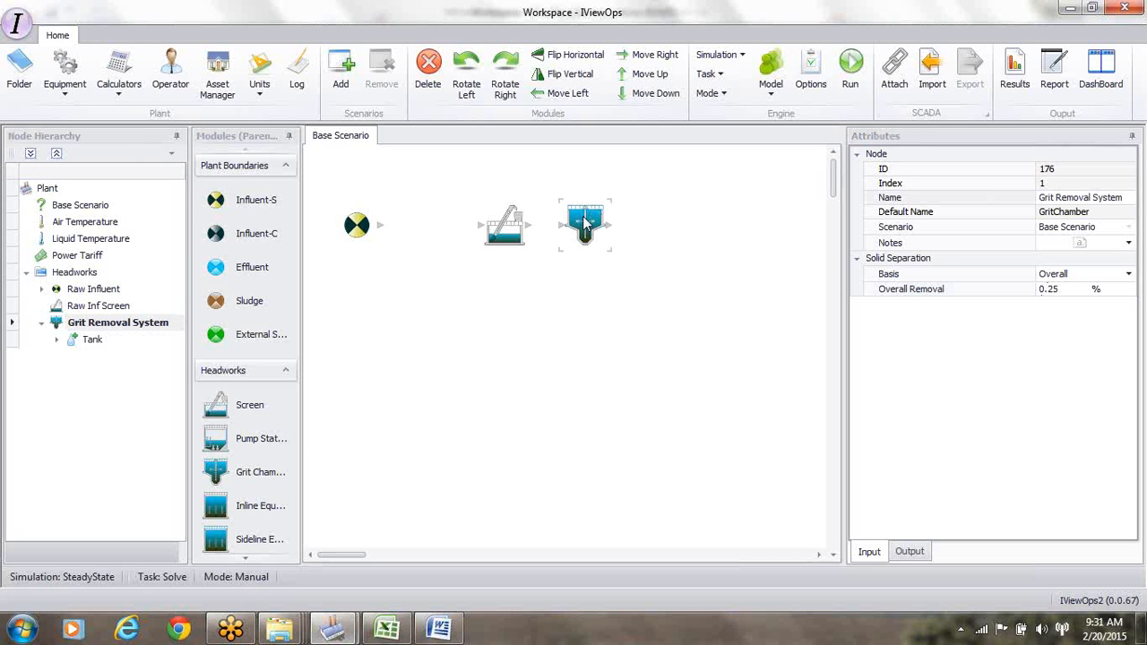
click(1061, 291)
key(BackSpace)
key(BackSpace)
text(10)
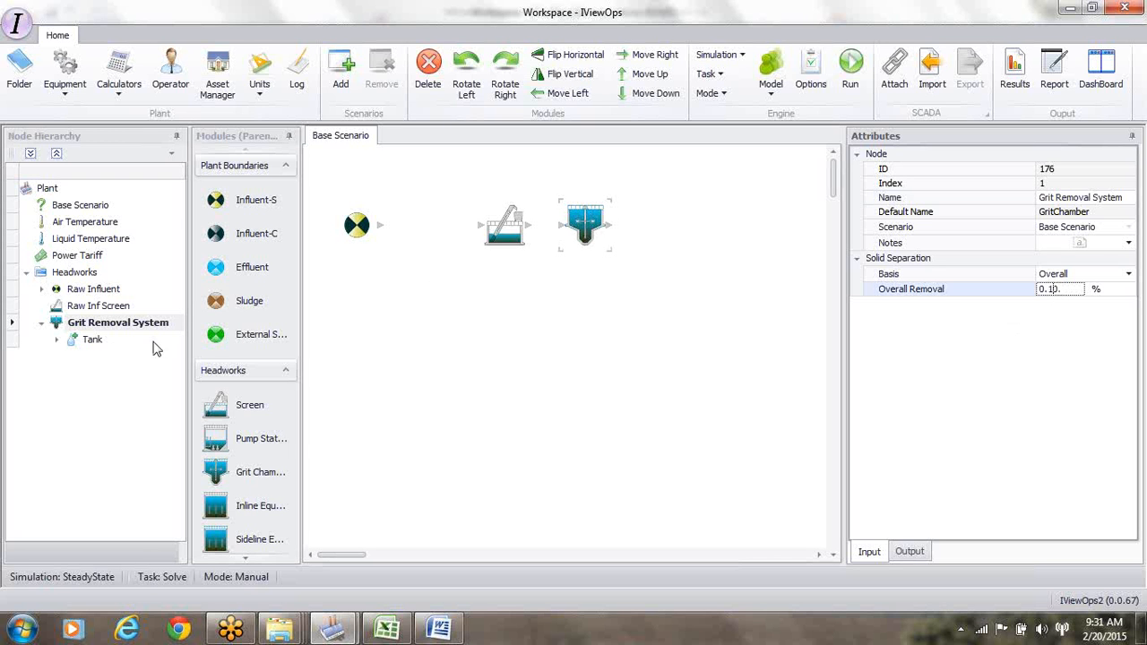
- Rename the tank under the Grit Removal System as Grit Tank System
click(93, 342)
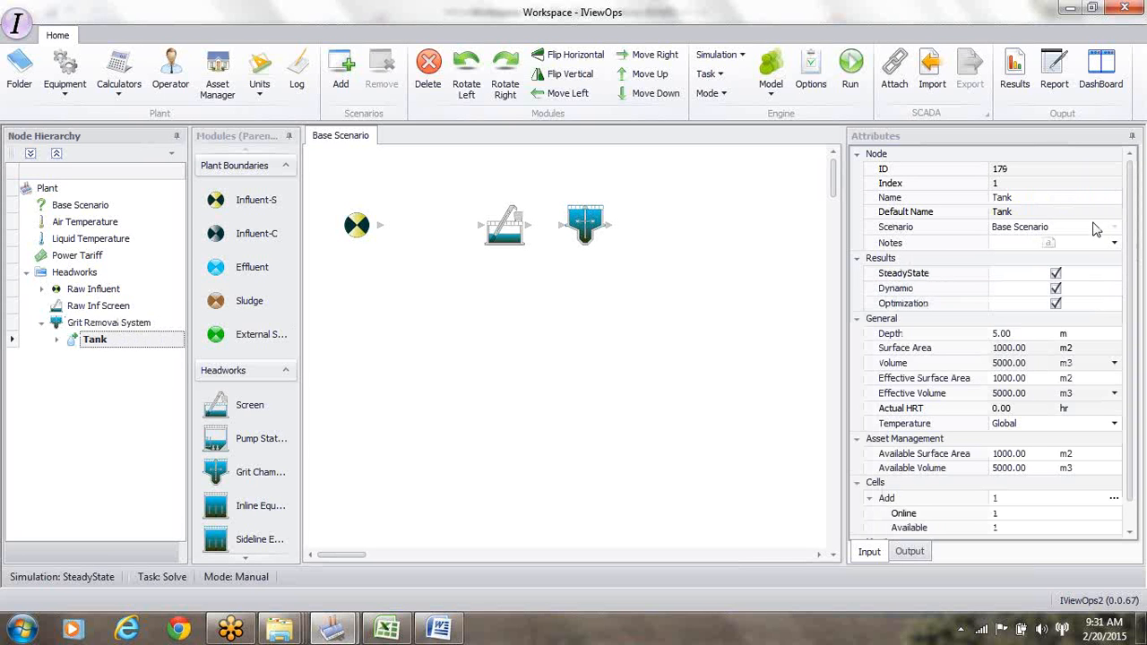
click(1035, 198)
key(BackSpace)
key(BackSpace)
key(BackSpace)
key(BackSpace)
text(Grit Tank System)
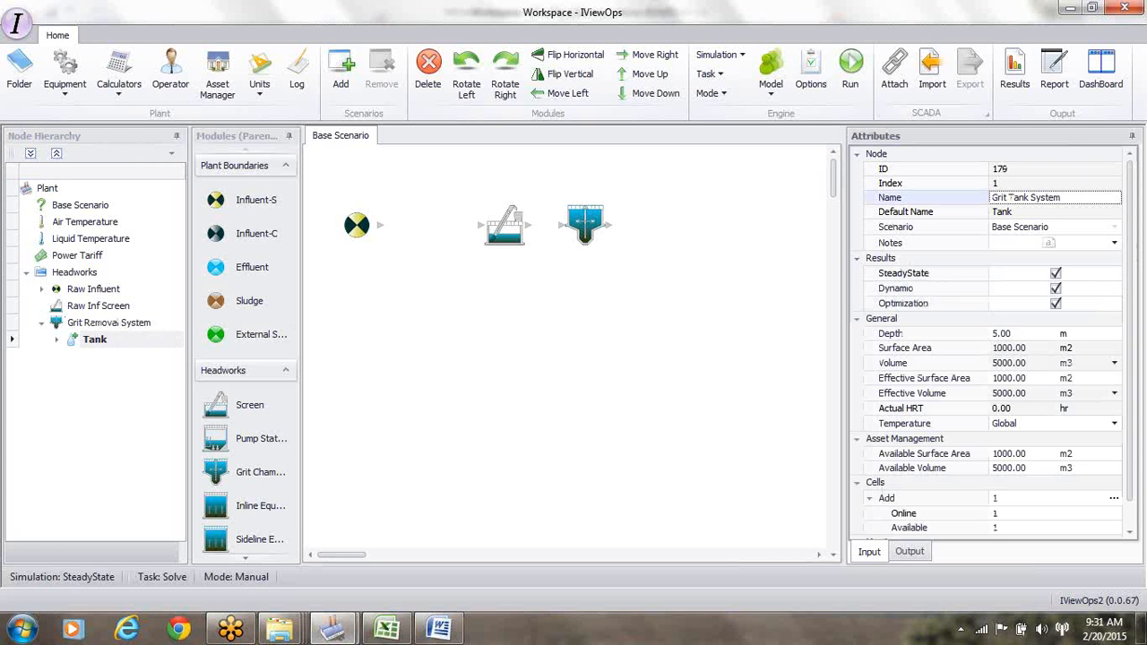
key(Return)
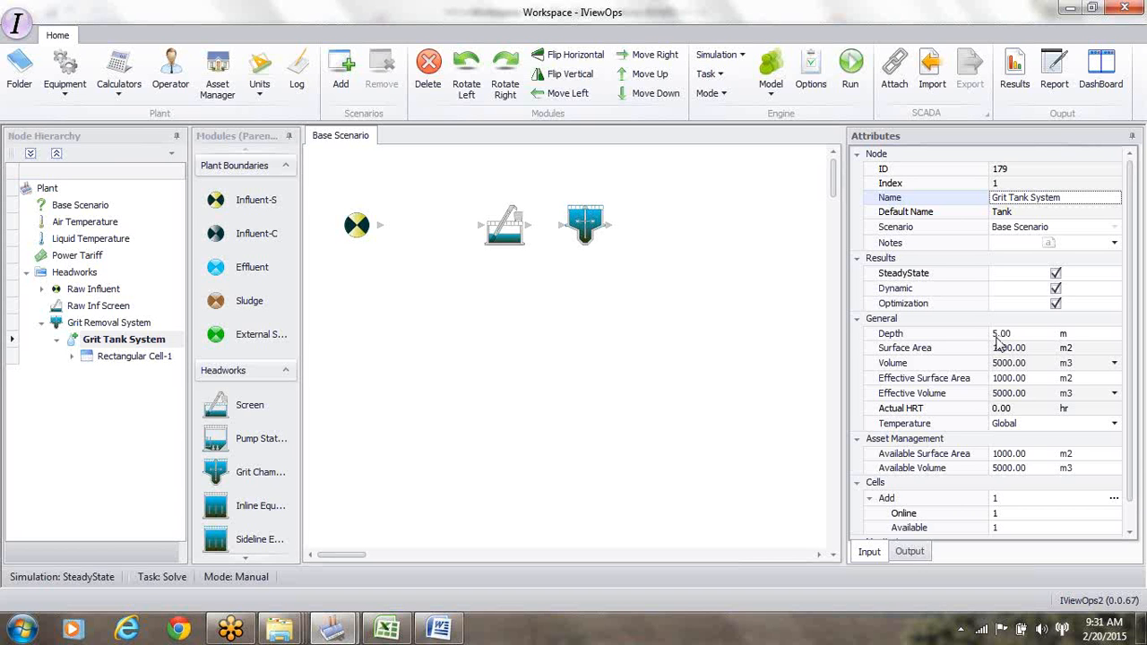
- Set the Grit Tank System's depth to 2 m and add a second rectangular cell to it
click(996, 336)
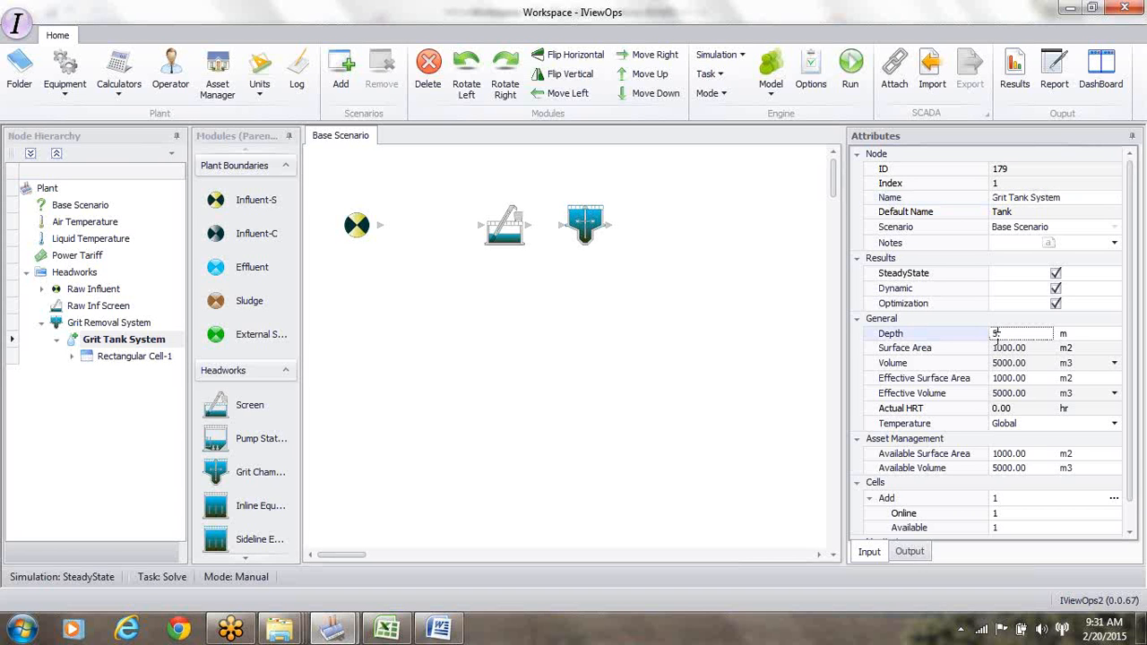
text(2)
click(1116, 504)
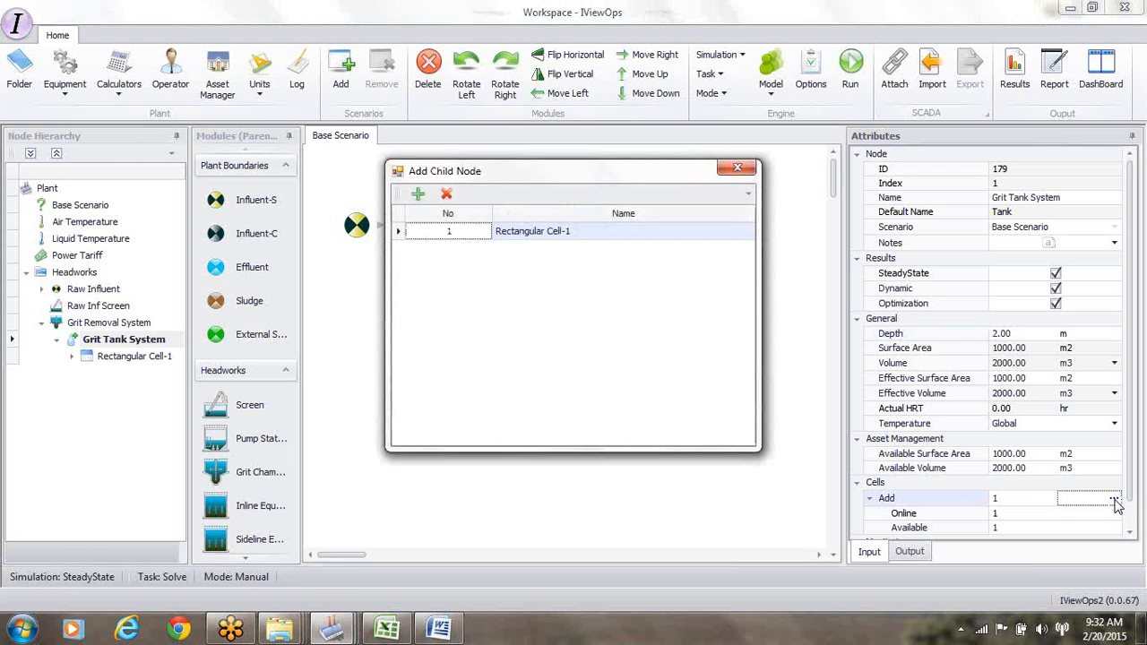
click(420, 195)
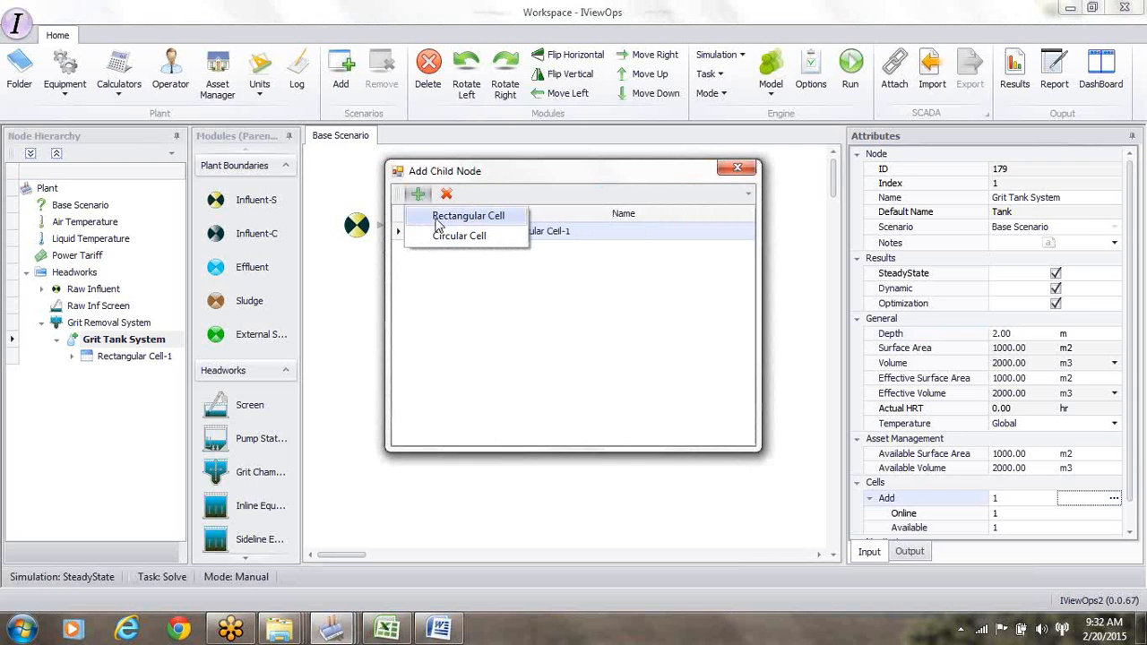
click(438, 219)
click(740, 171)
- Rename the first rectangular cell of the Grit Tank System as Grit Tank 1
click(120, 358)
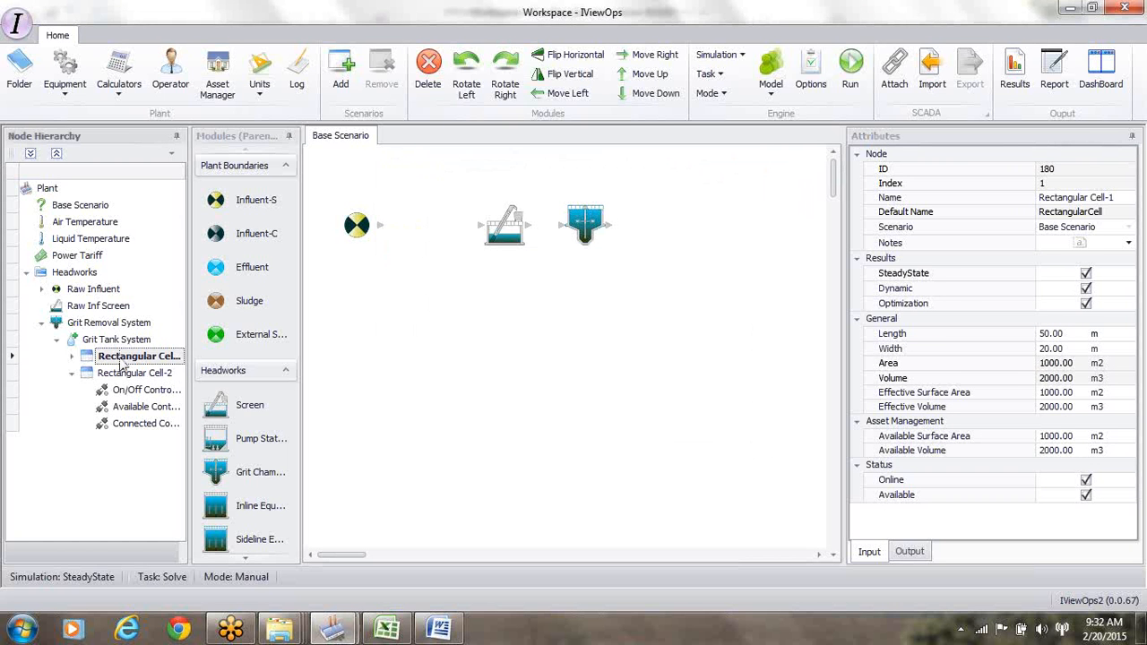
click(1117, 198)
key(BackSpace)
key(BackSpace)
key(BackSpace)
key(BackSpace)
key(BackSpace)
key(BackSpace)
key(BackSpace)
key(BackSpace)
key(BackSpace)
key(BackSpace)
key(BackSpace)
key(BackSpace)
key(BackSpace)
key(BackSpace)
key(BackSpace)
key(BackSpace)
key(BackSpace)
key(BackSpace)
text(Grit Tank 1)
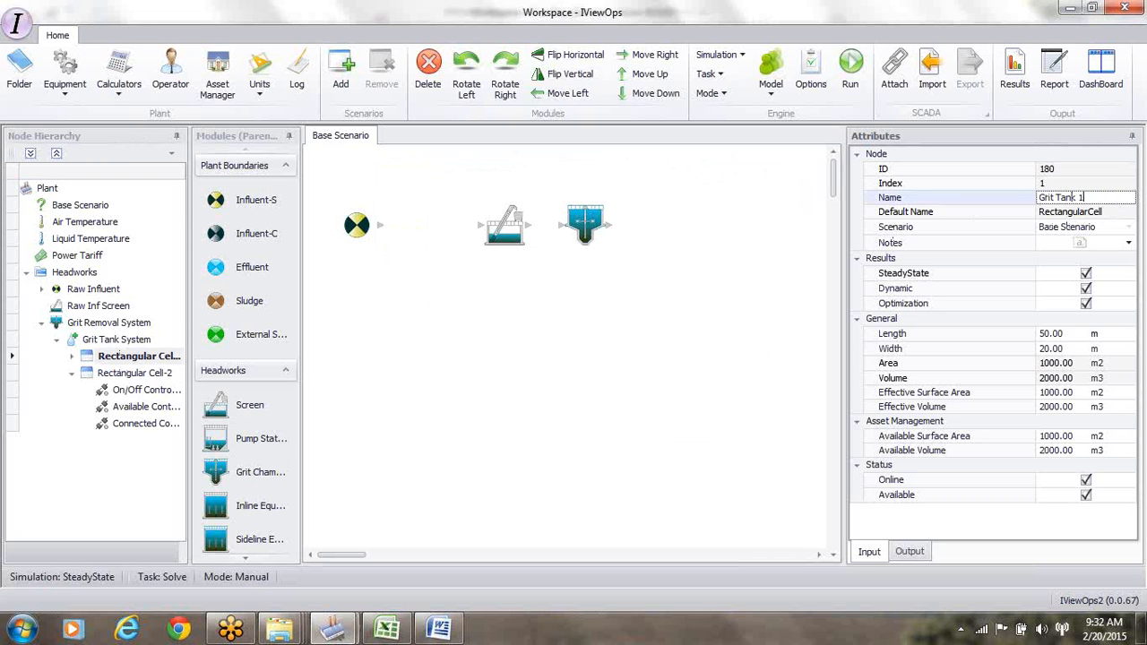
key(Return)
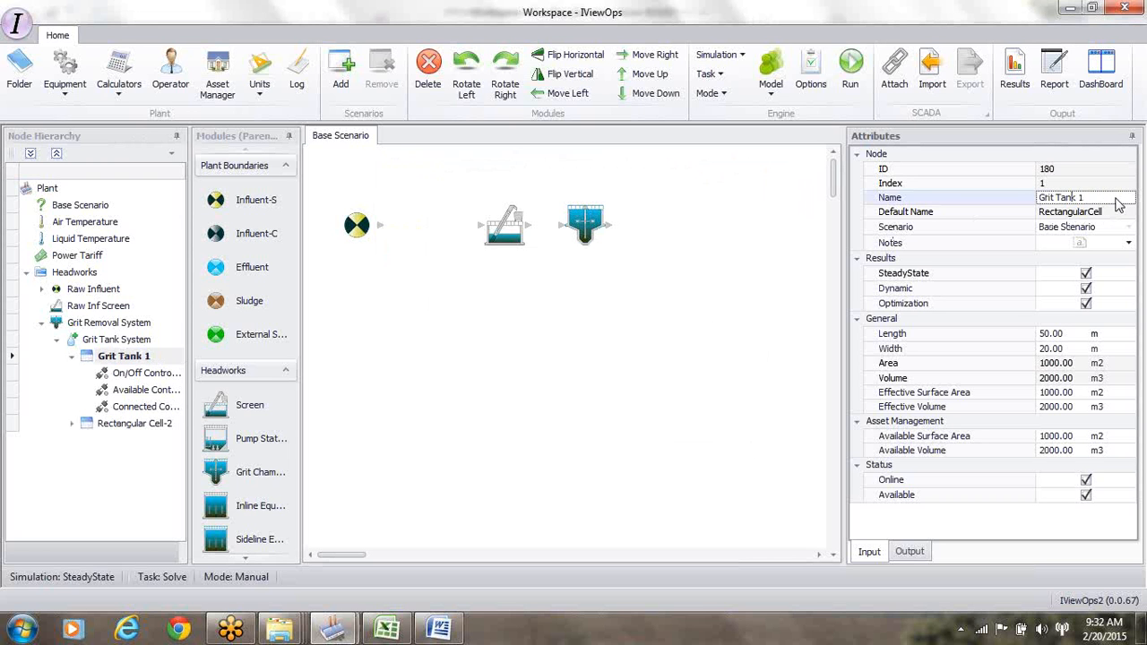
- Set Grit Tank 1's length to 5 m and its width to 1.5 m
click(1048, 336)
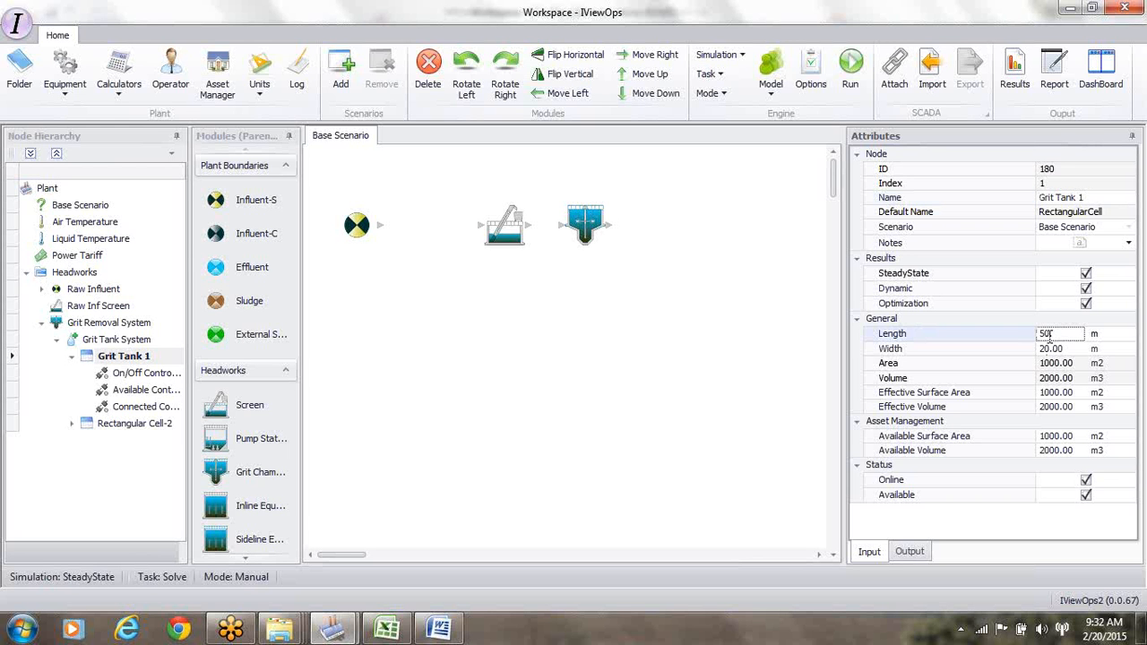
key(BackSpace)
key(Return)
click(1048, 350)
key(BackSpace)
key(BackSpace)
text(1.5)
key(Return)
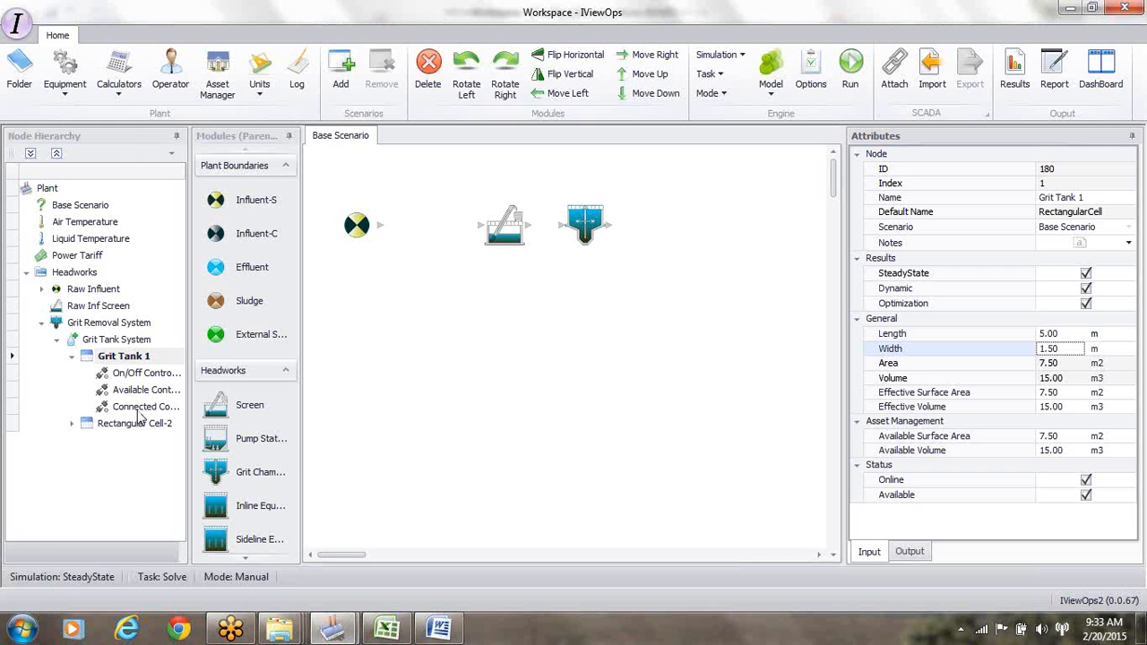
- Rename the second rectangular cell of the Grit Tank System as Grit Tank 2
click(143, 376)
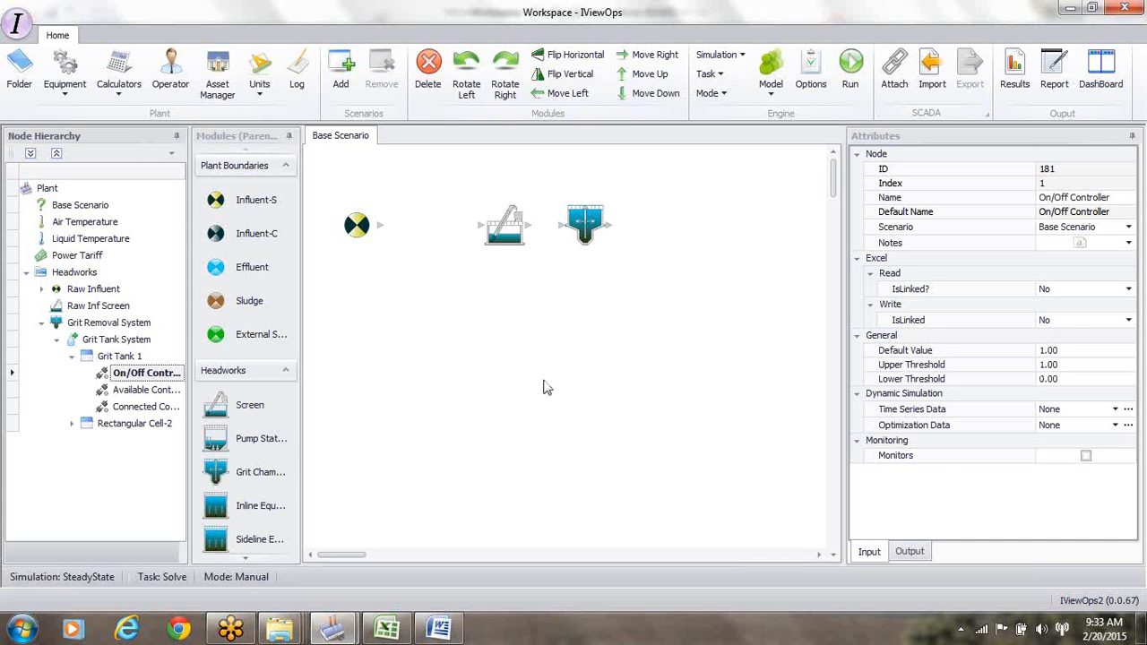
click(126, 426)
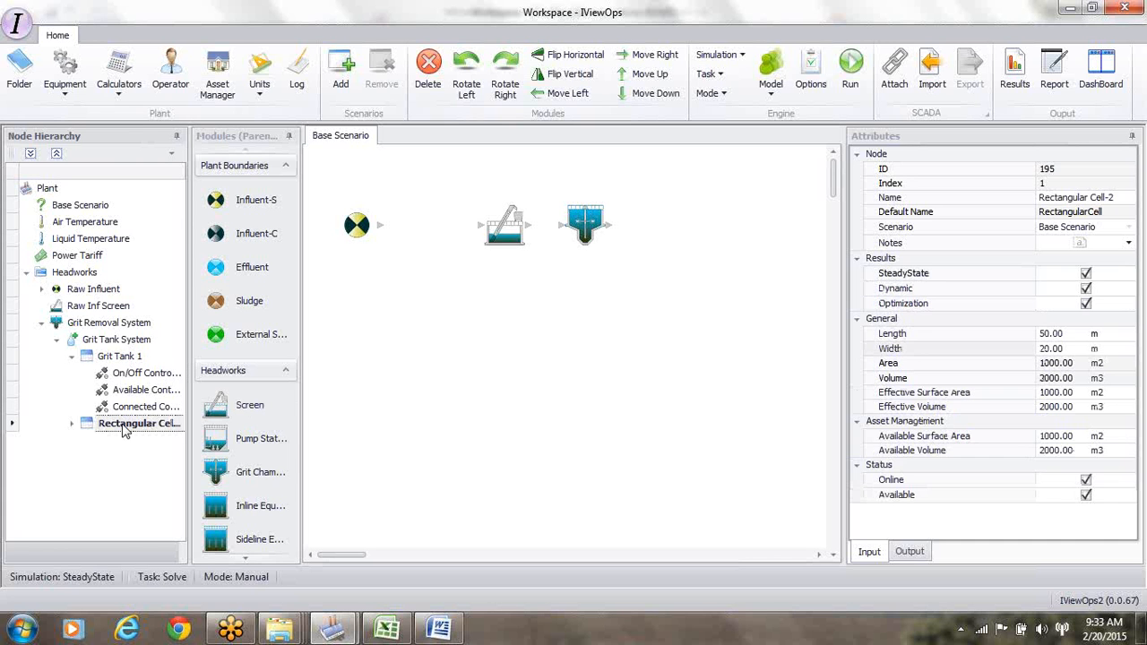
click(1045, 199)
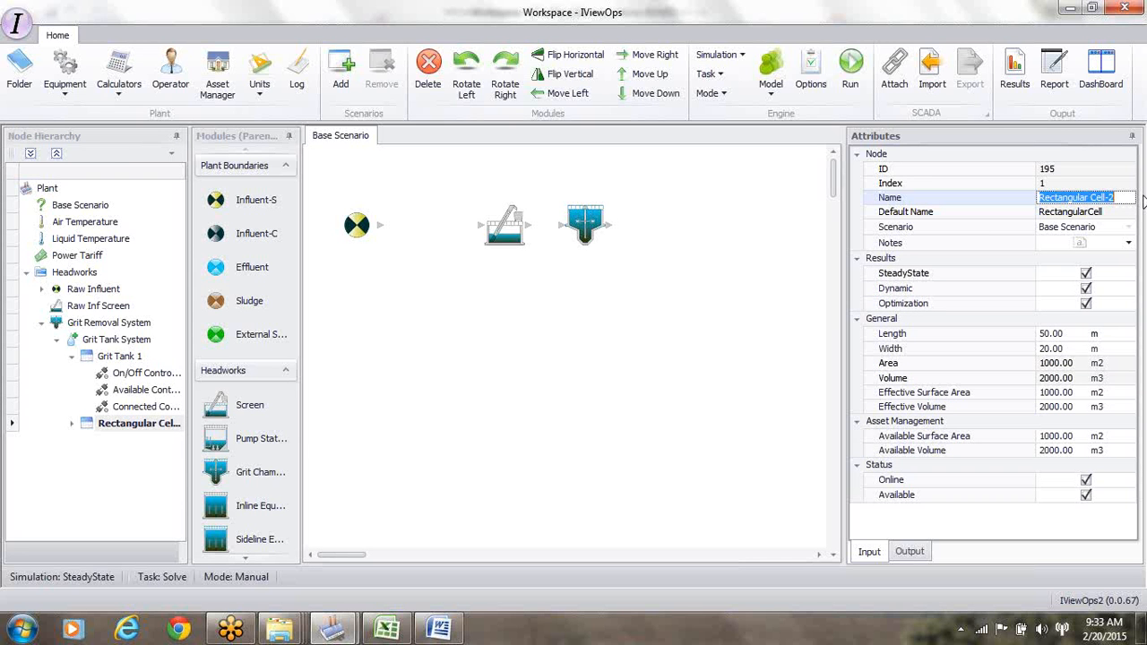
text(Gr)
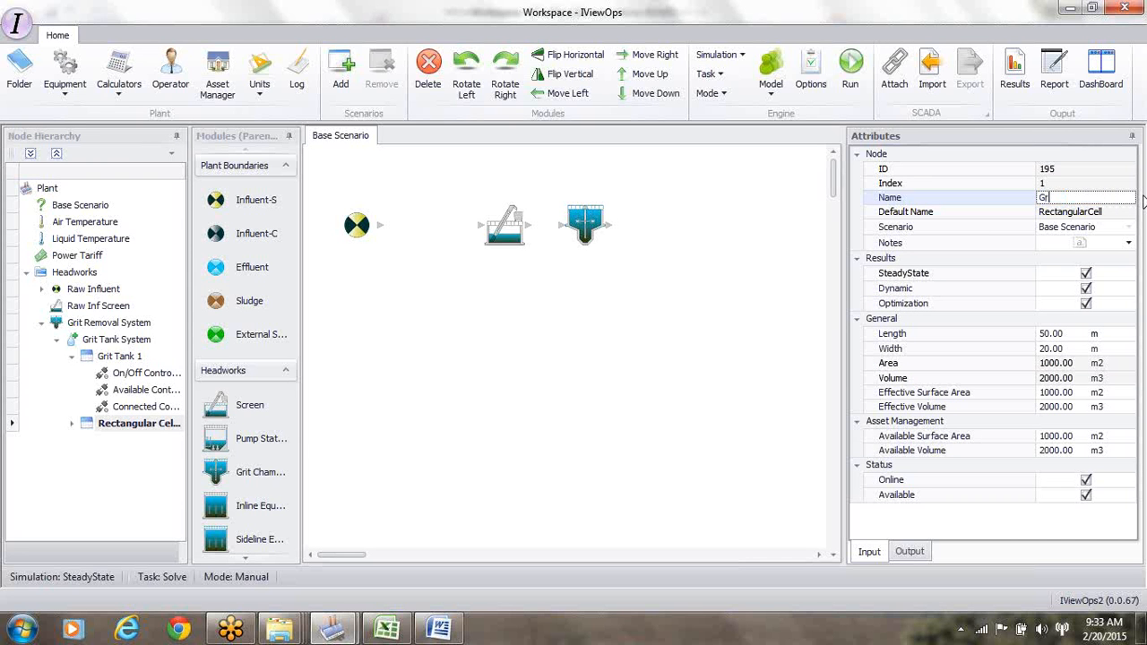
text(it Tank 2)
key(Return)
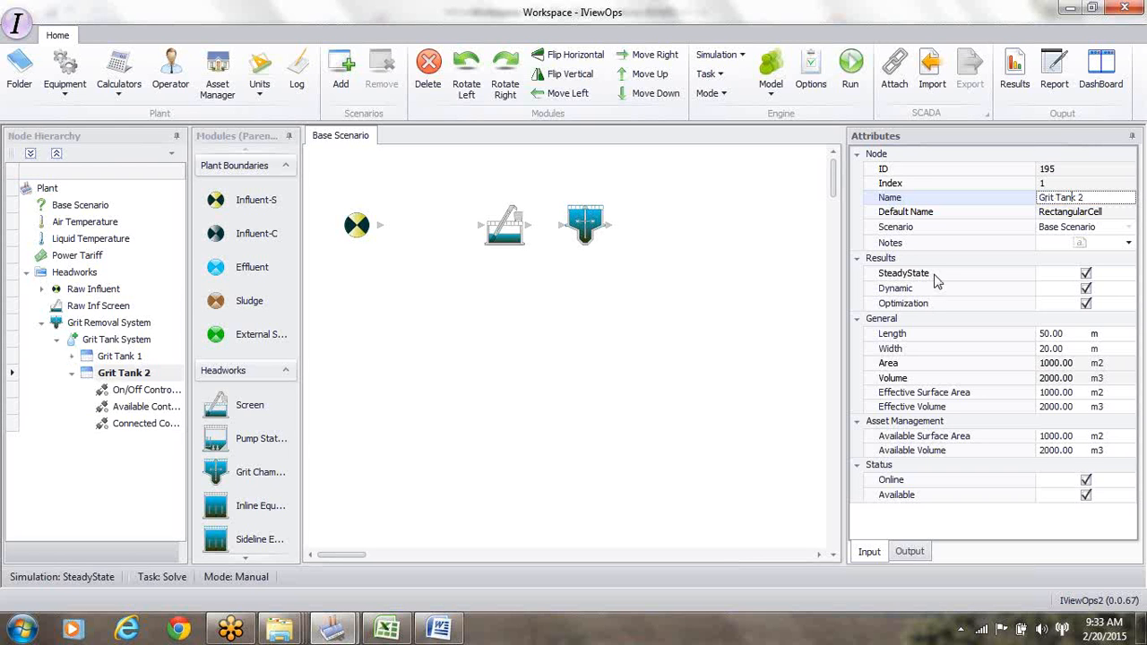
- Set Grit Tank 2's length to 5 m and its width to 1.5 m
click(1049, 337)
key(BackSpace)
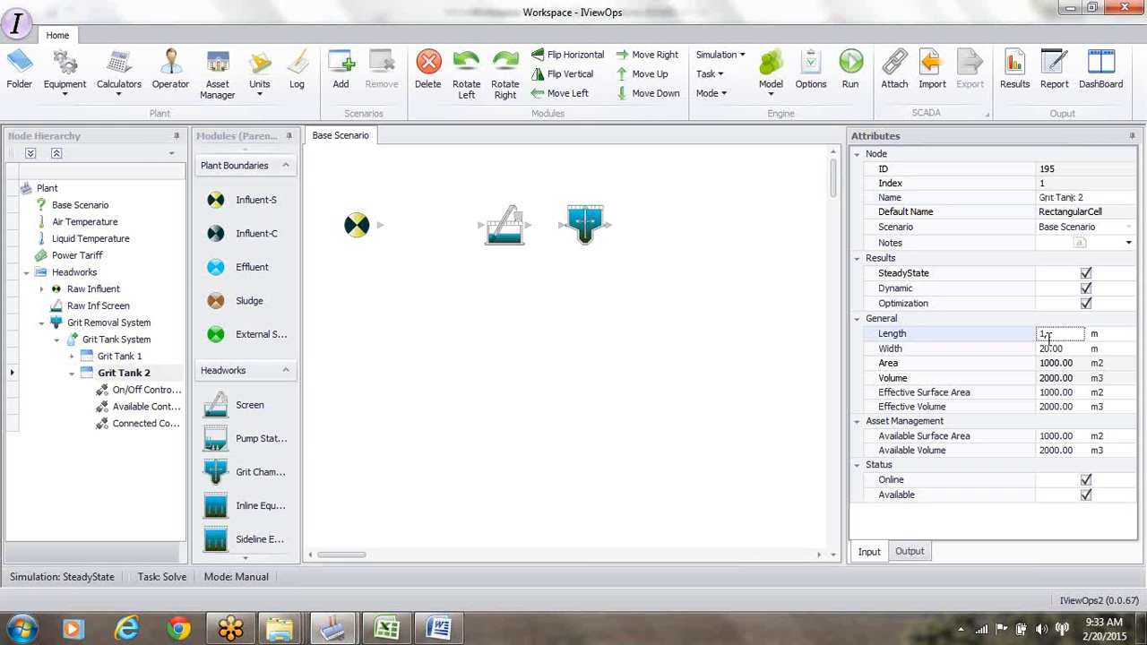
key(Return)
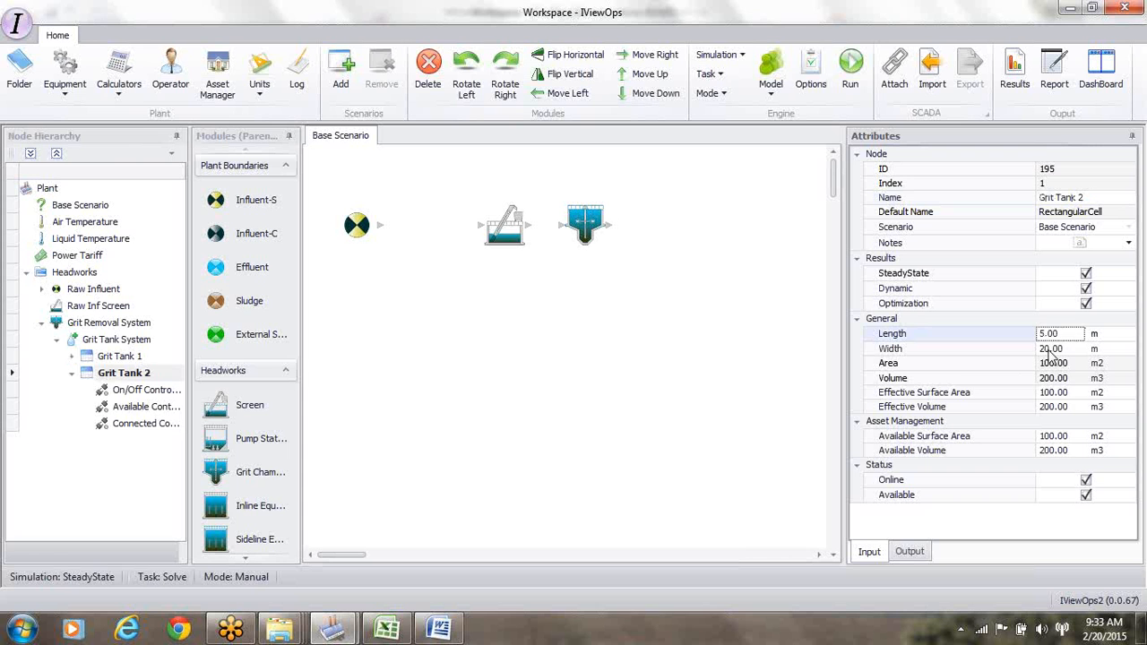
click(1048, 349)
text(3)
text(.5)
key(Return)
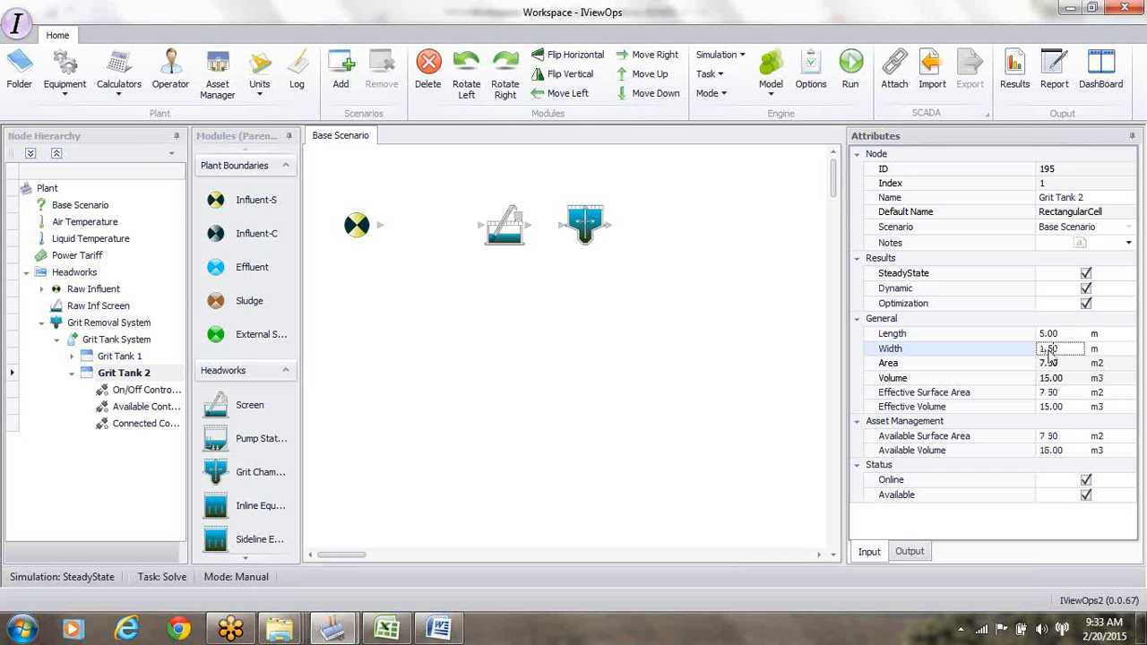
- Review the Grit Tank System's cells and take Grit Tank 2 offline while keeping it available
click(126, 356)
click(131, 374)
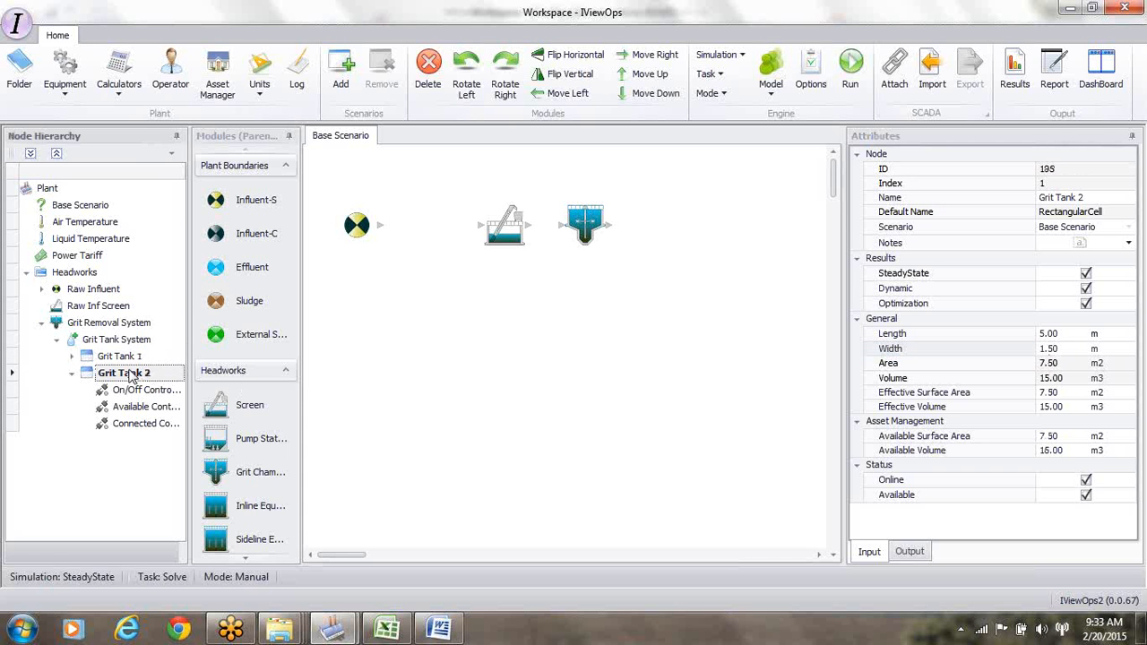
click(124, 341)
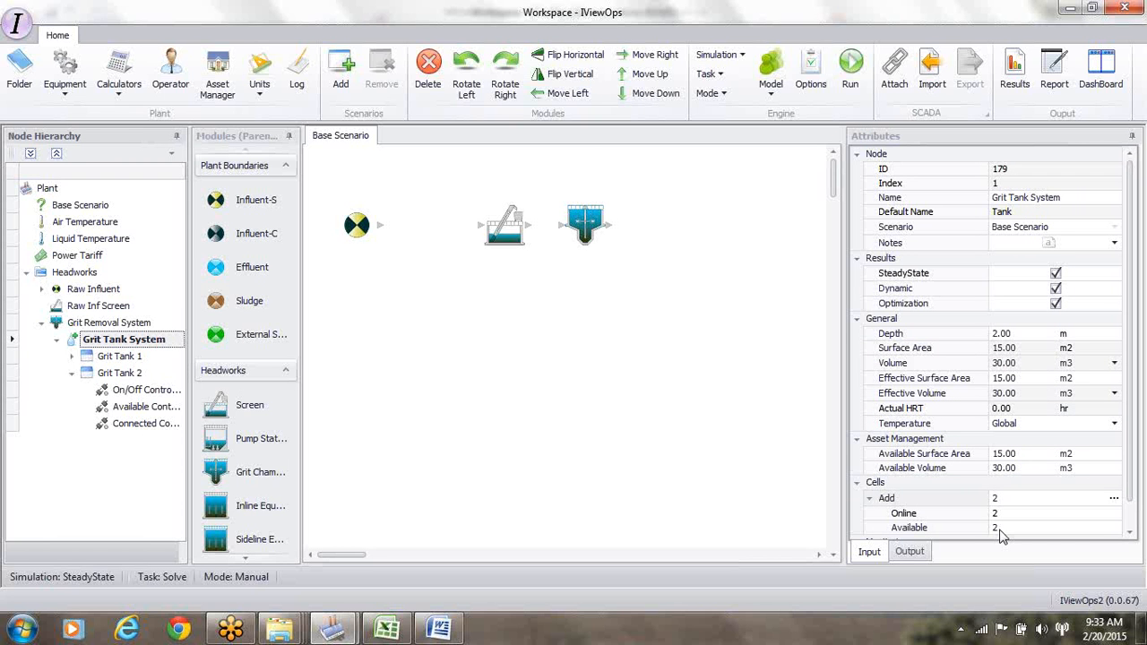
click(139, 376)
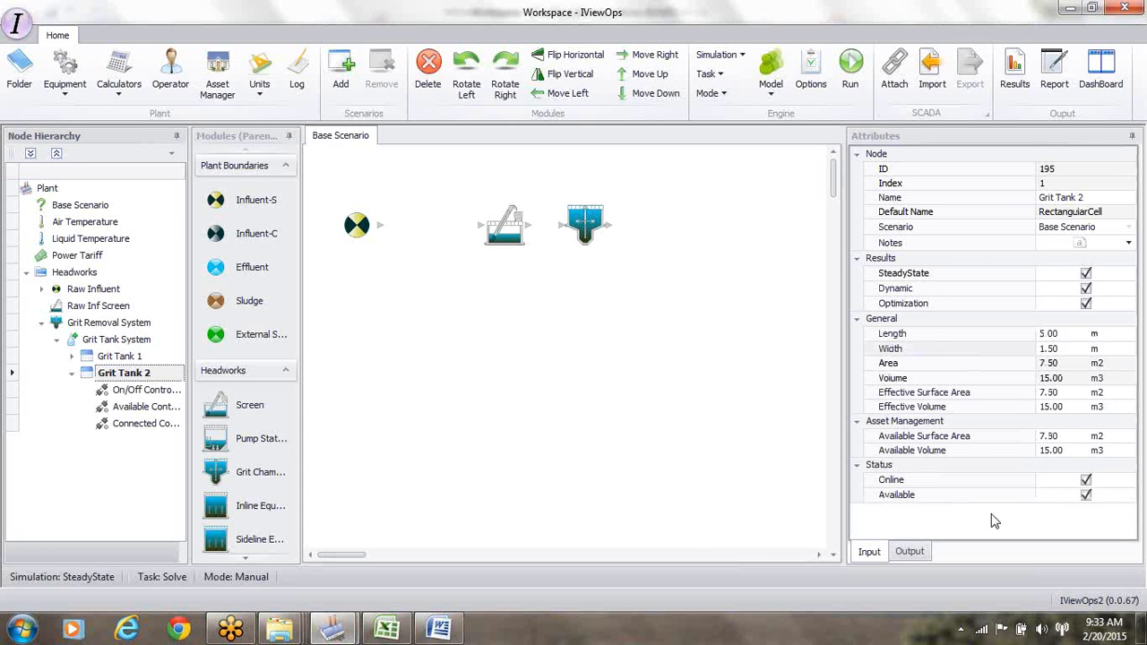
click(1086, 494)
click(1086, 493)
click(1084, 483)
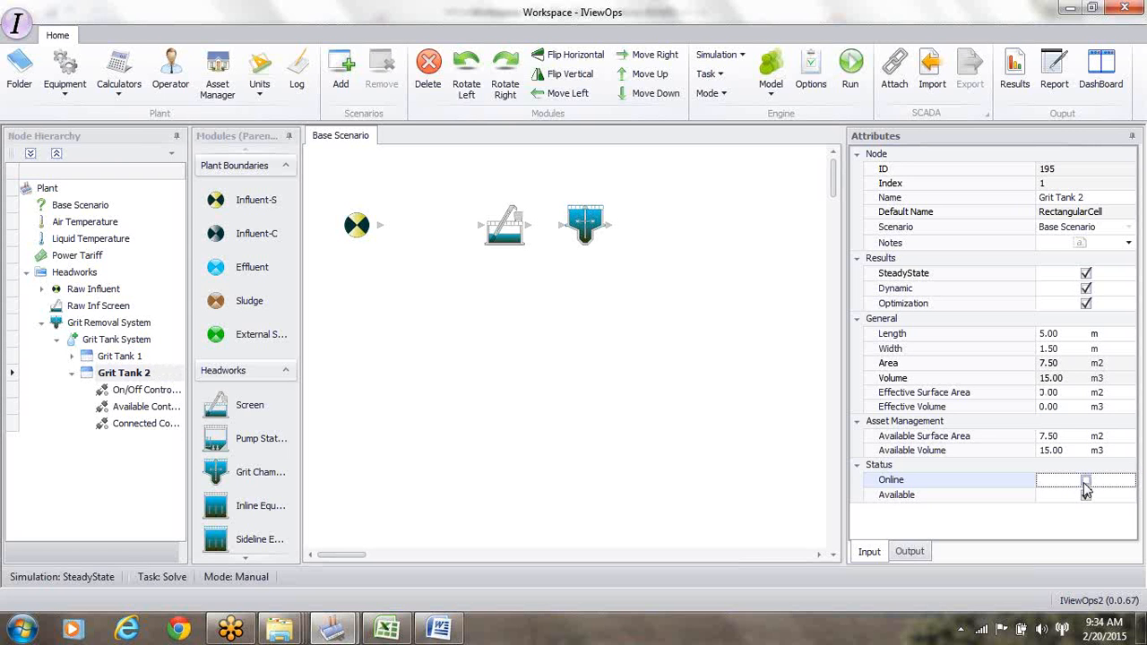
- Mark Grit Tank 2 as unavailable and inspect its On/Off Controller
click(109, 342)
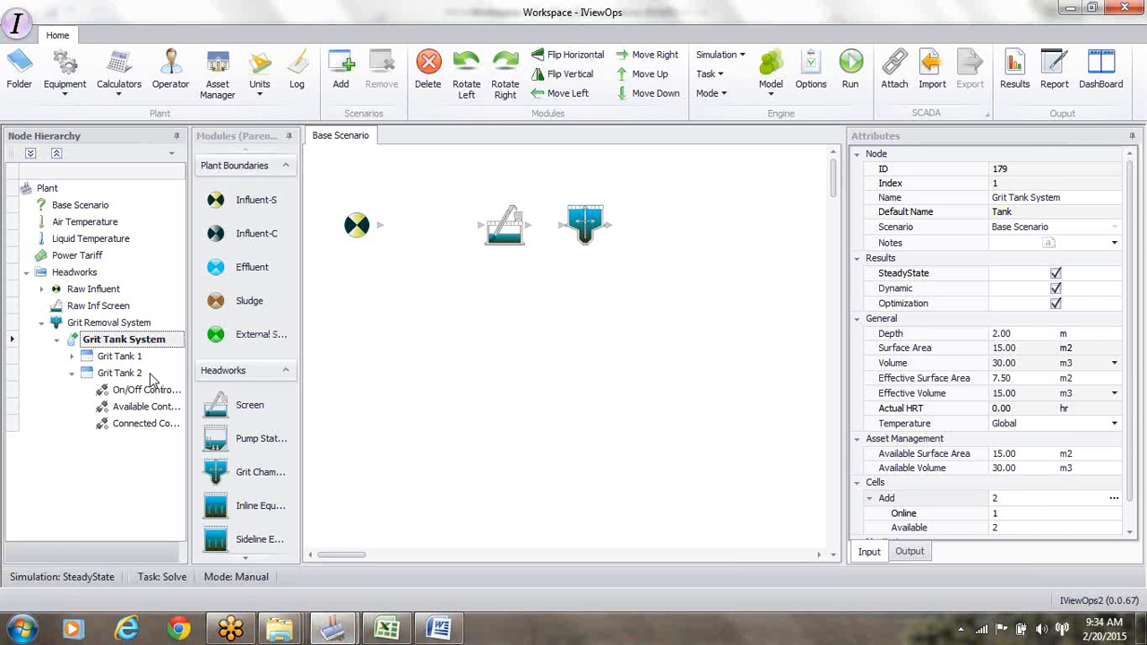
click(129, 359)
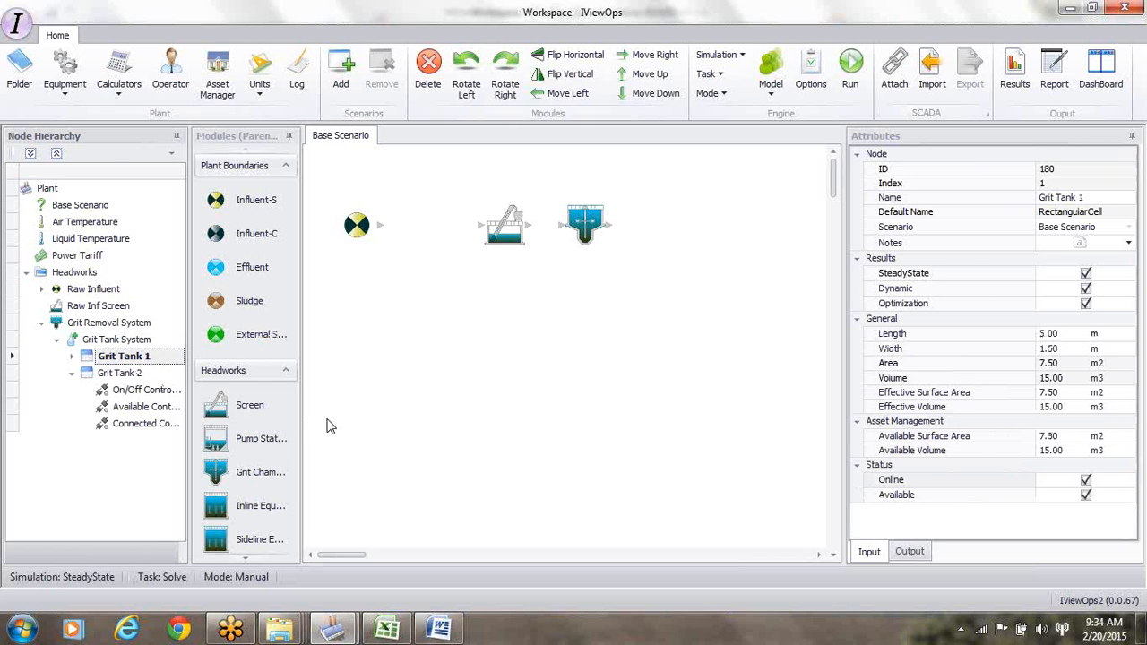
click(126, 378)
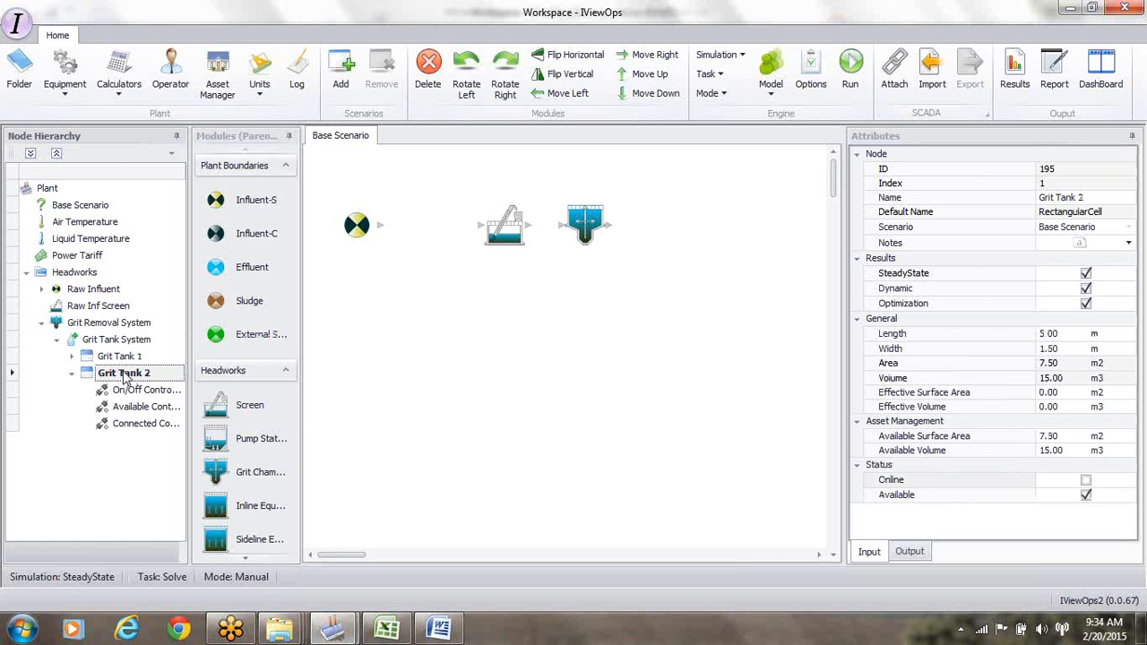
click(1085, 495)
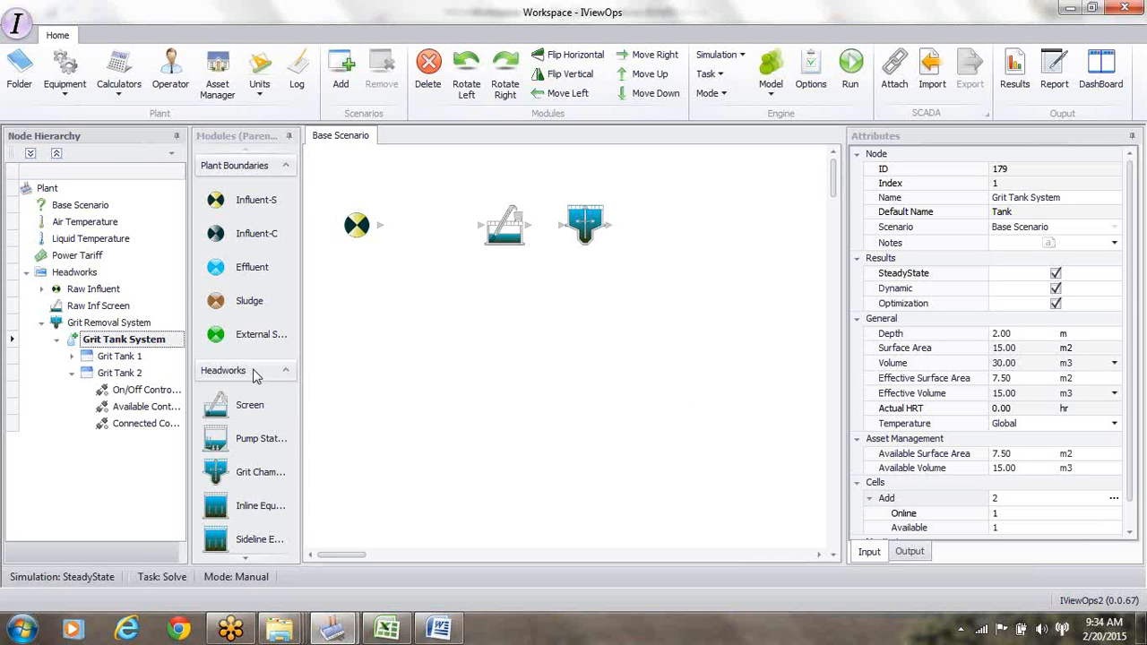
click(125, 373)
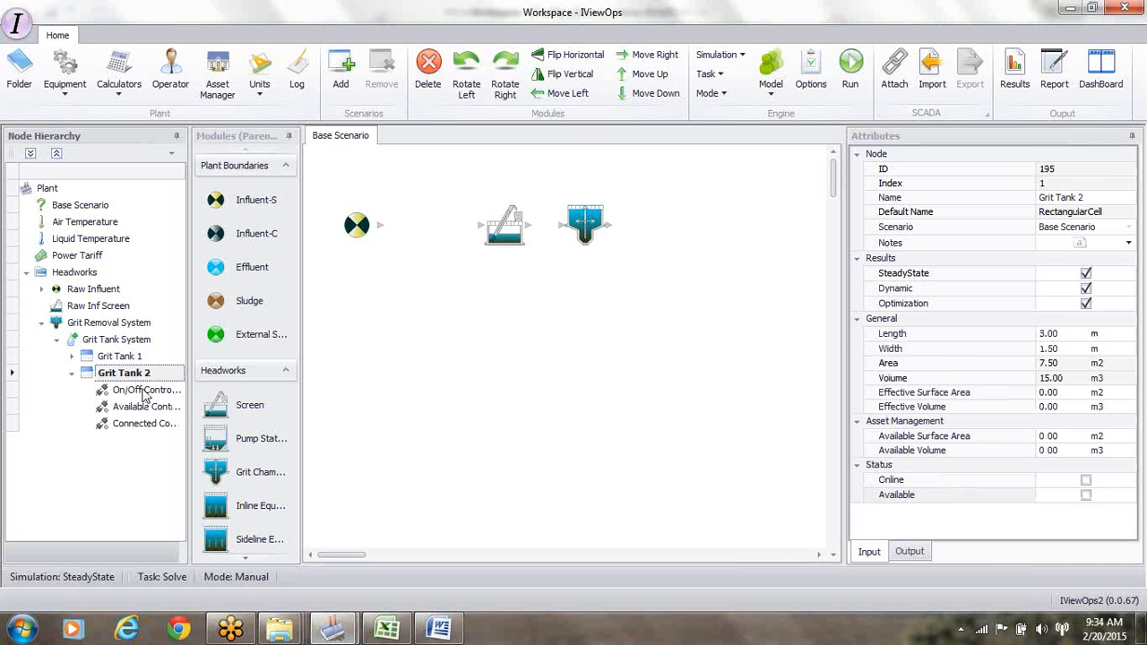
click(142, 391)
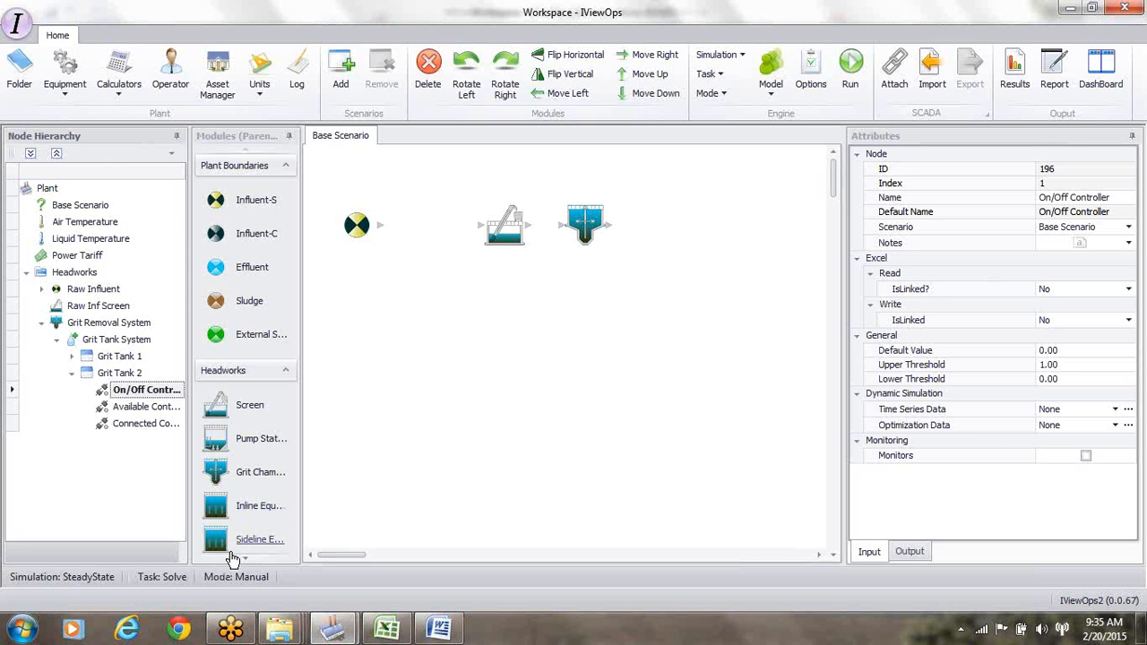
- Add a Primary Clarifier module after the grit chamber and make its model inactive
scroll(249, 560, down, 3)
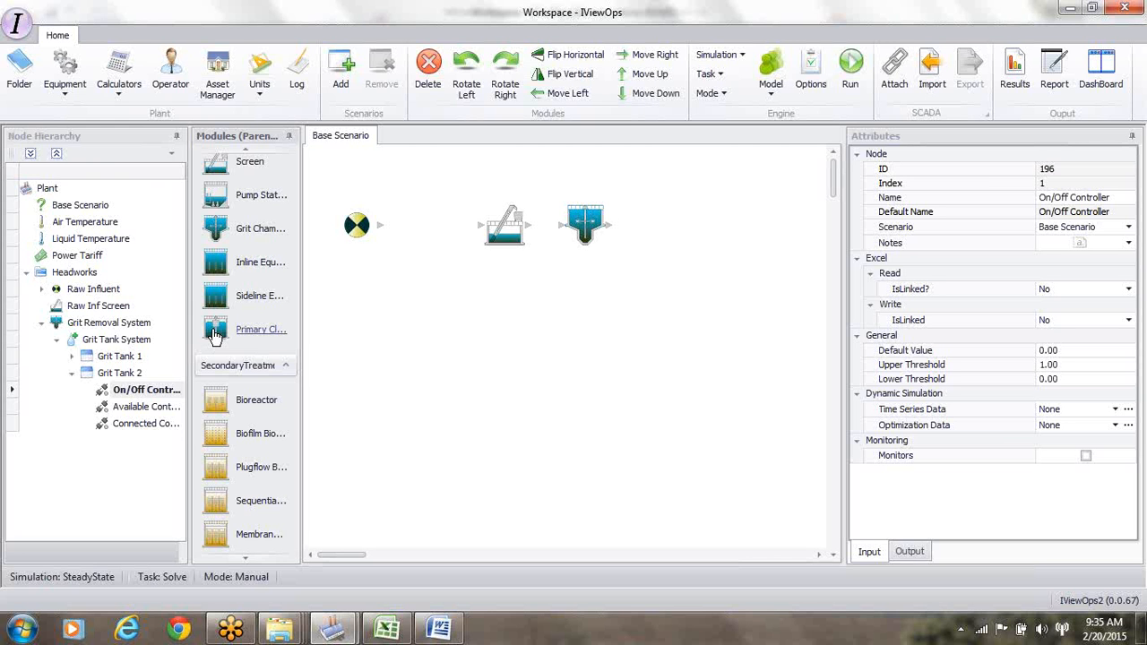
drag(215, 334, 641, 205)
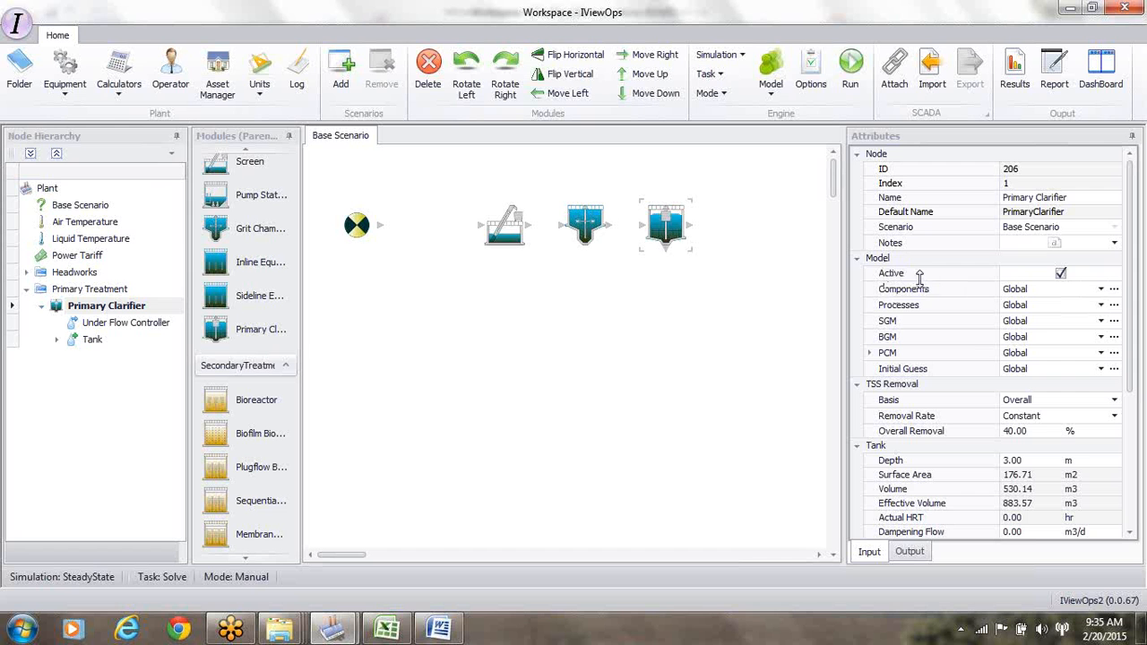
click(1060, 274)
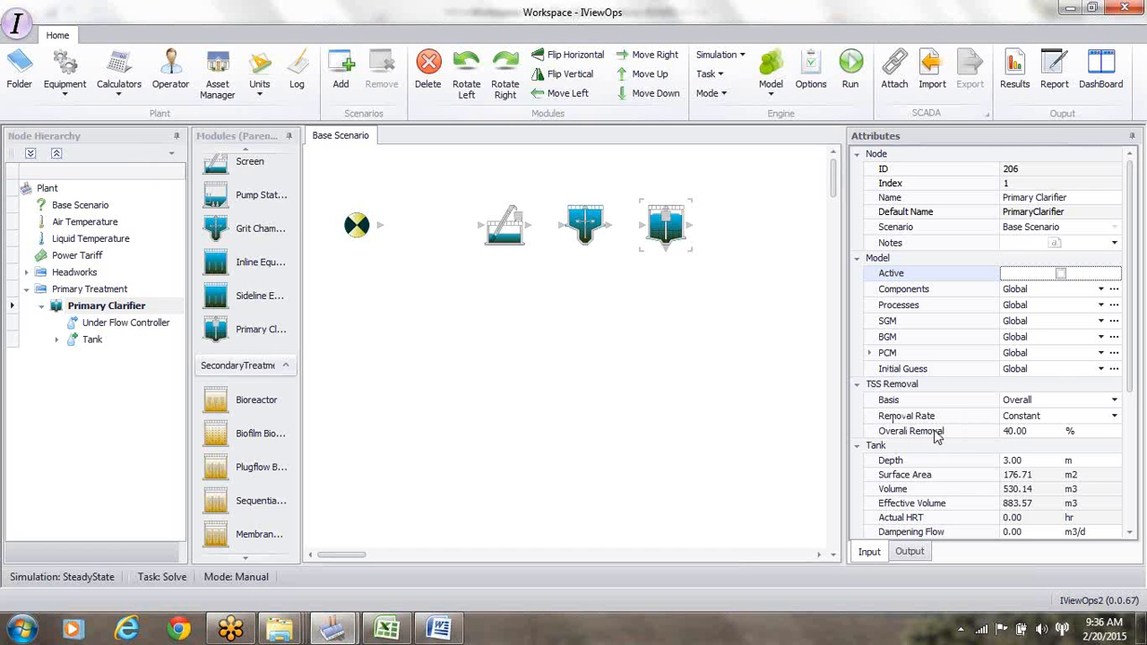
- Configure the Primary Clarifier's TSS removal with an Overall basis, a Constant removal rate and 60% overall removal
click(1115, 401)
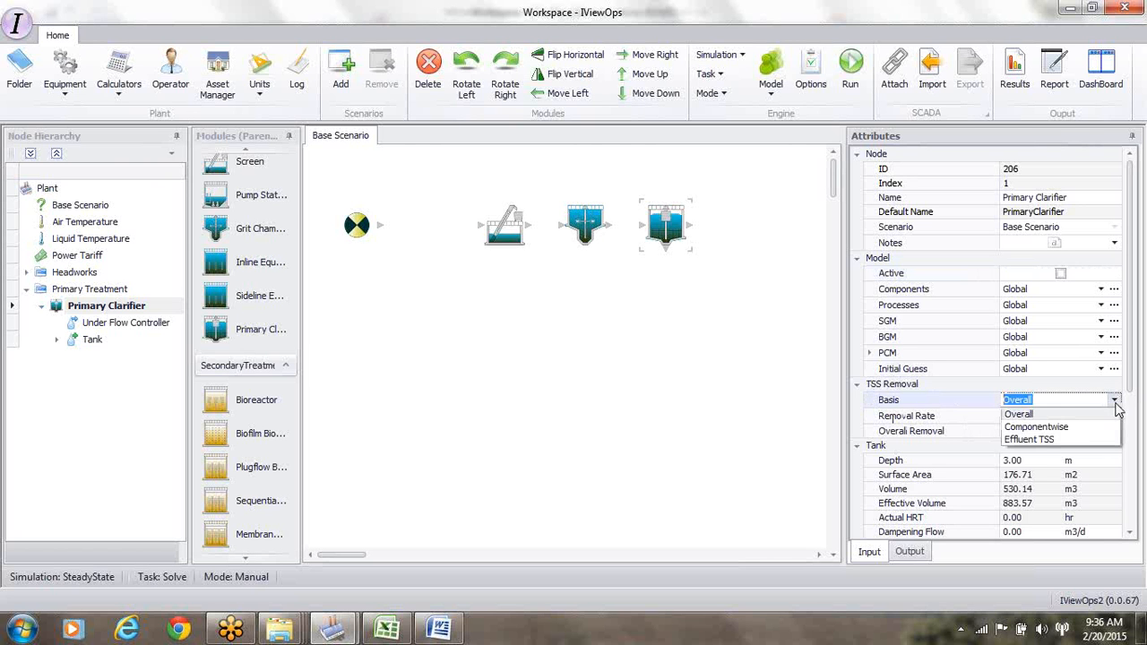
click(1042, 415)
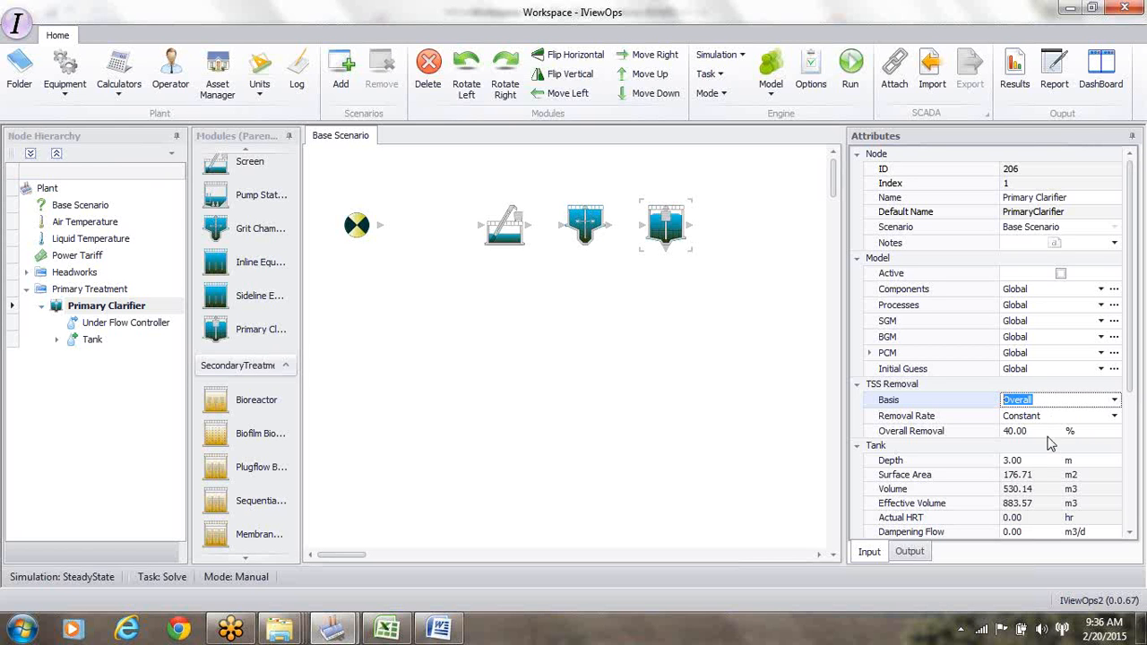
click(1115, 417)
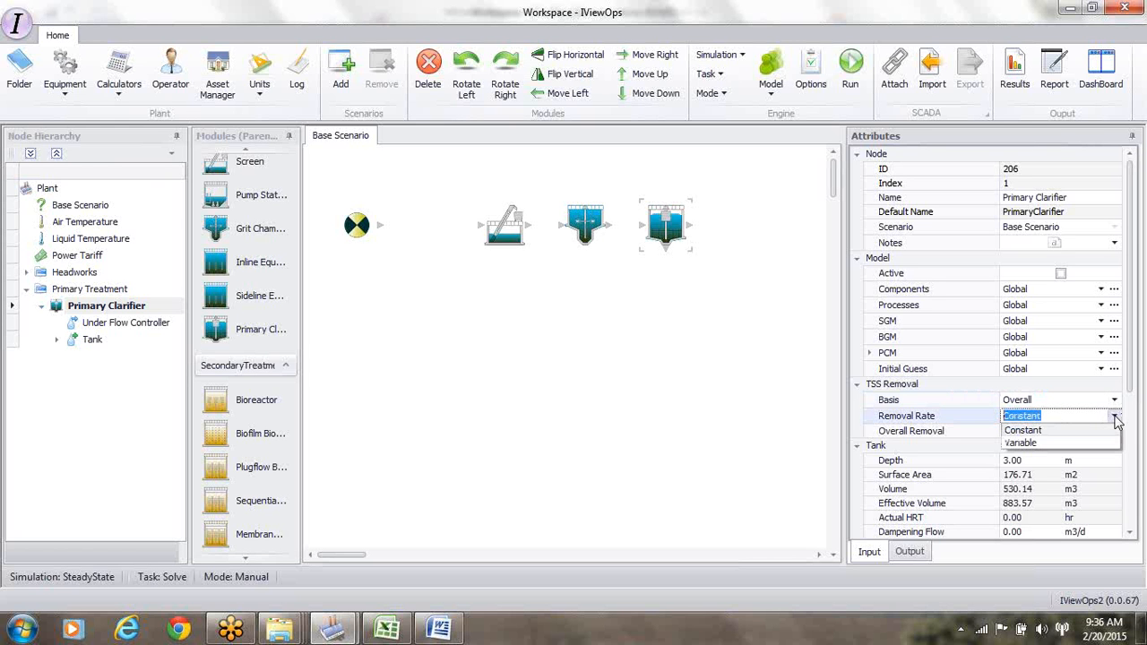
click(1017, 431)
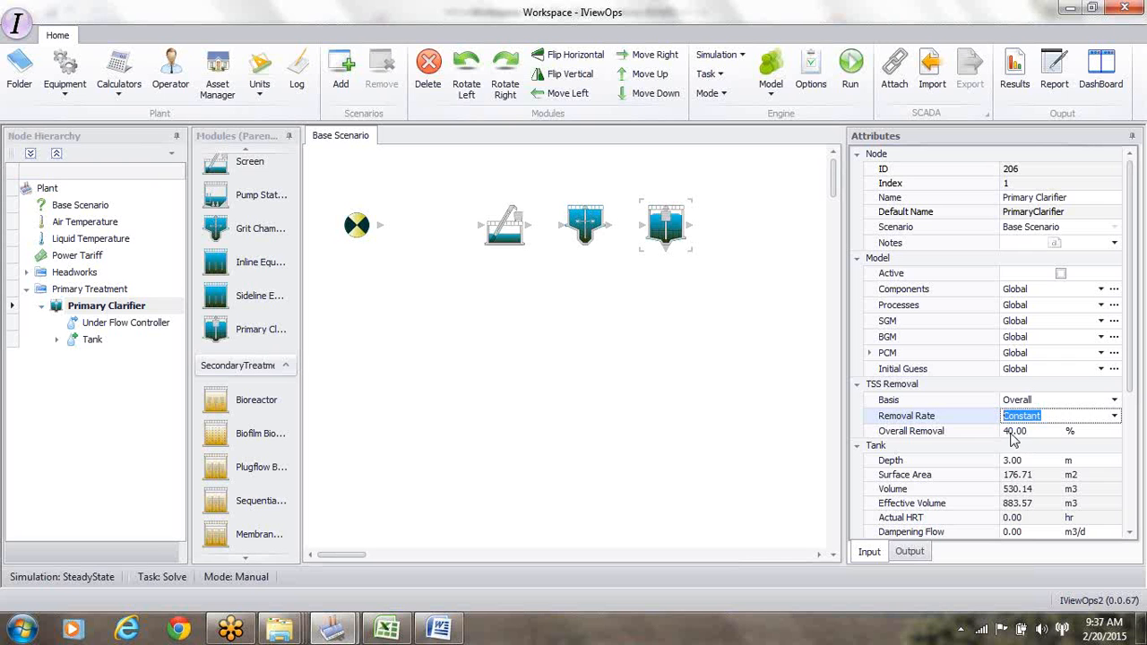
click(1010, 432)
key(BackSpace)
key(BackSpace)
text(60)
key(Return)
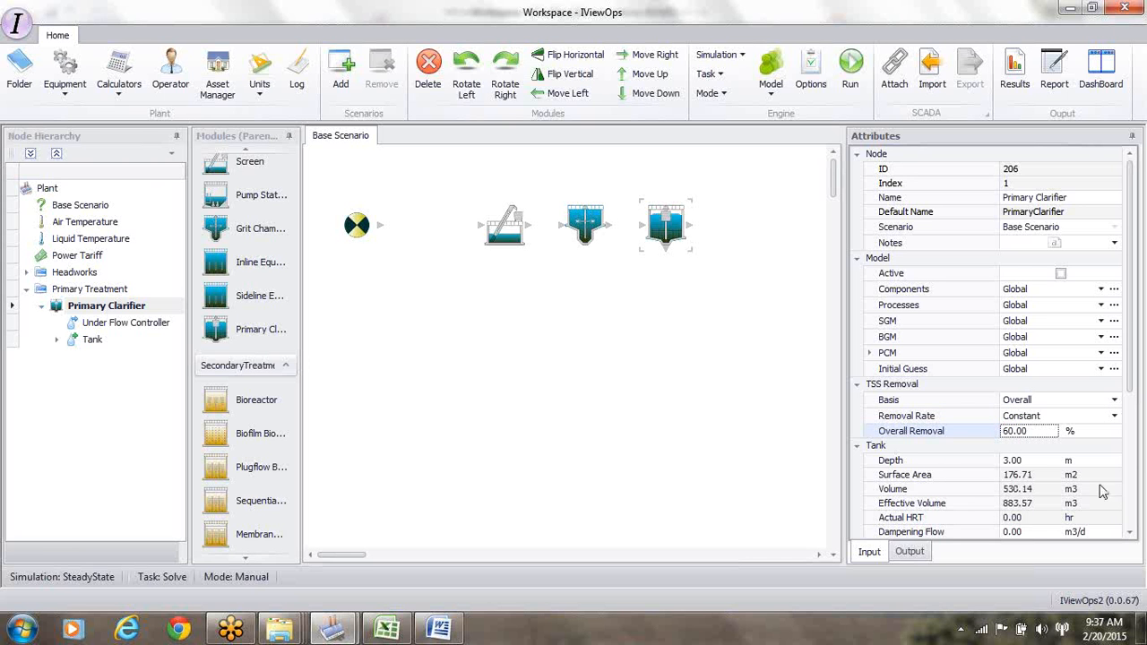
- Set the Primary Clarifier's tank depth to 4 m
drag(1132, 378, 1136, 458)
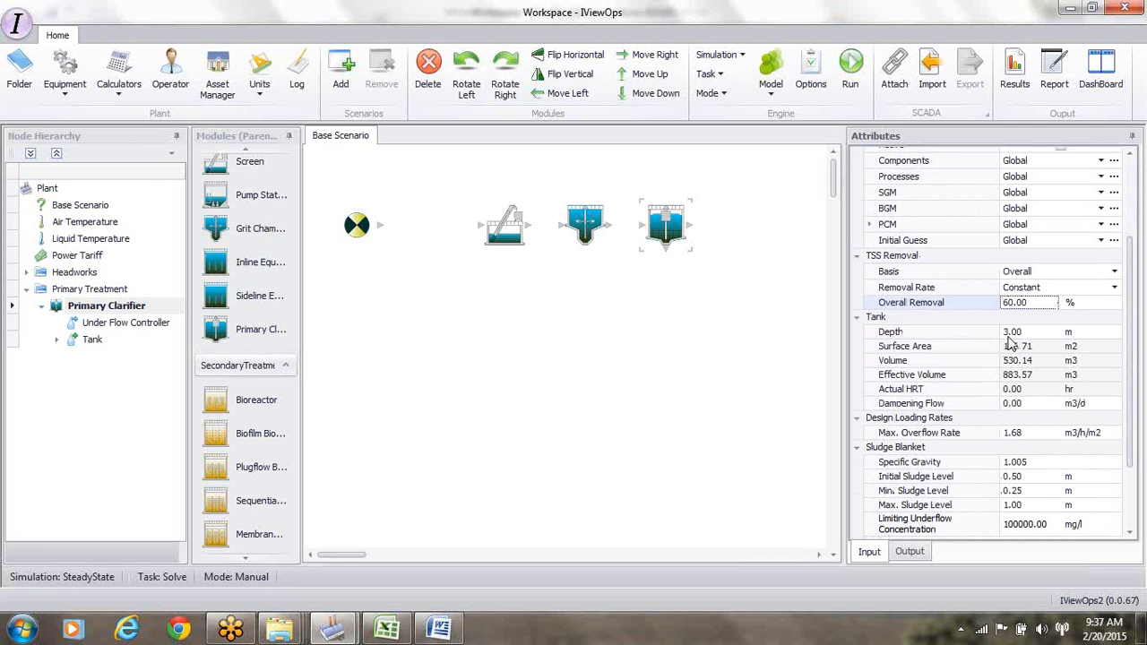
click(1008, 332)
text(4)
key(Return)
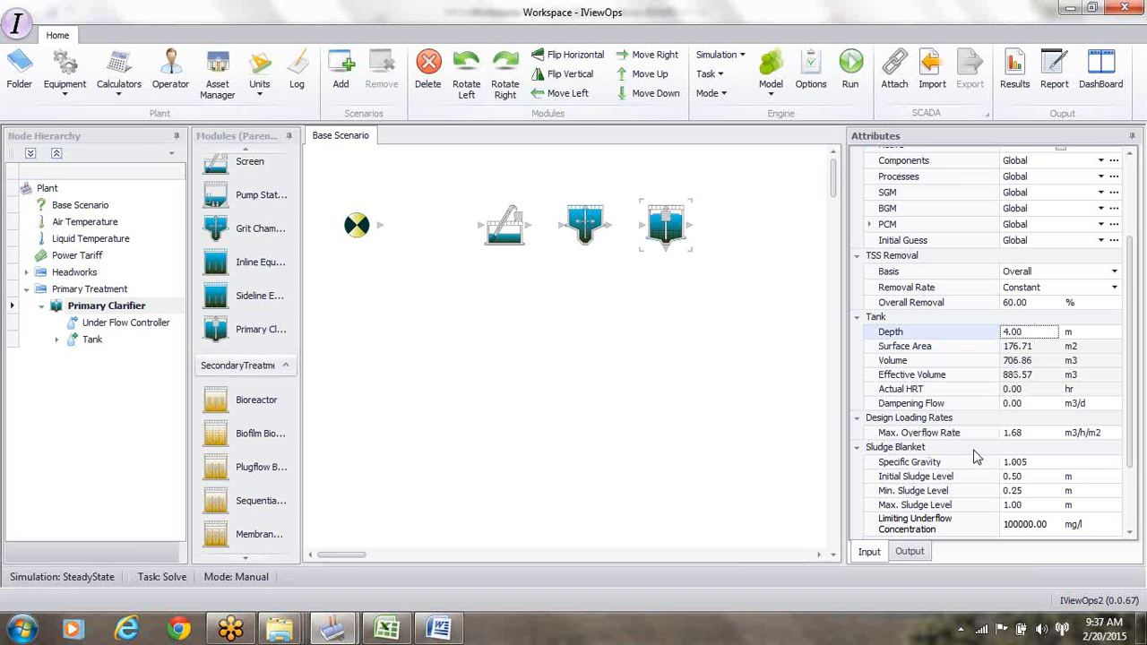
- Set the Primary Clarifier's maximum overflow rate to 2.00 m3/h/m2
click(1029, 435)
key(BackSpace)
key(BackSpace)
key(BackSpace)
key(BackSpace)
text(2.00)
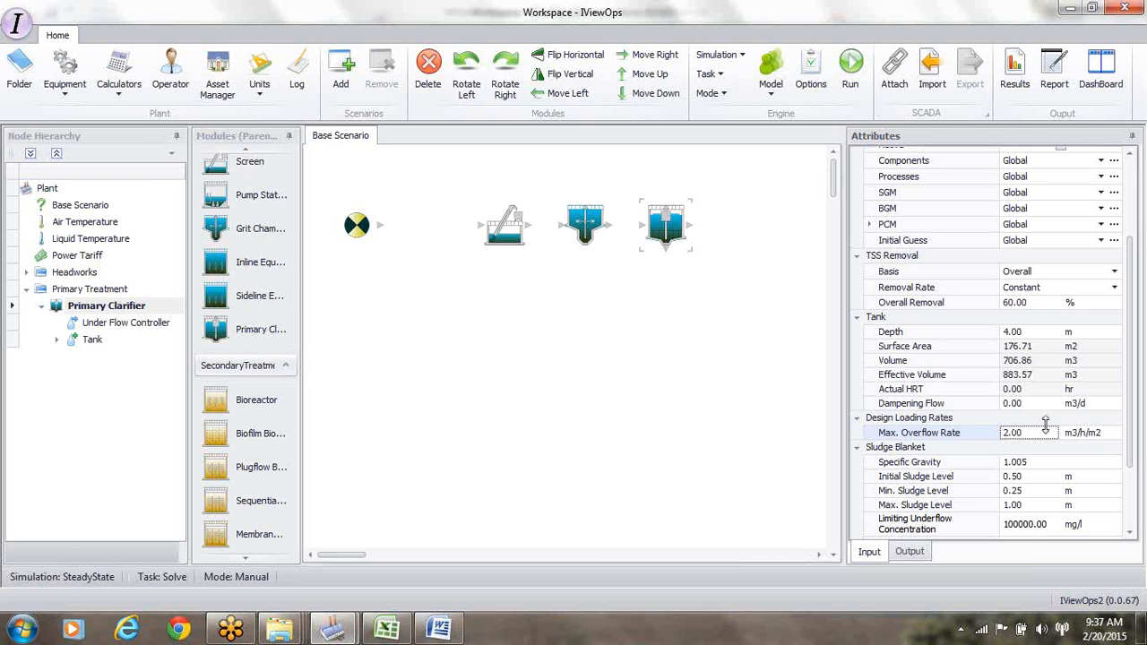
- Set the Primary Clarifier's maximum overflow rate to 1000 gpd/ft2 using US units, and return the project to SI units
click(264, 99)
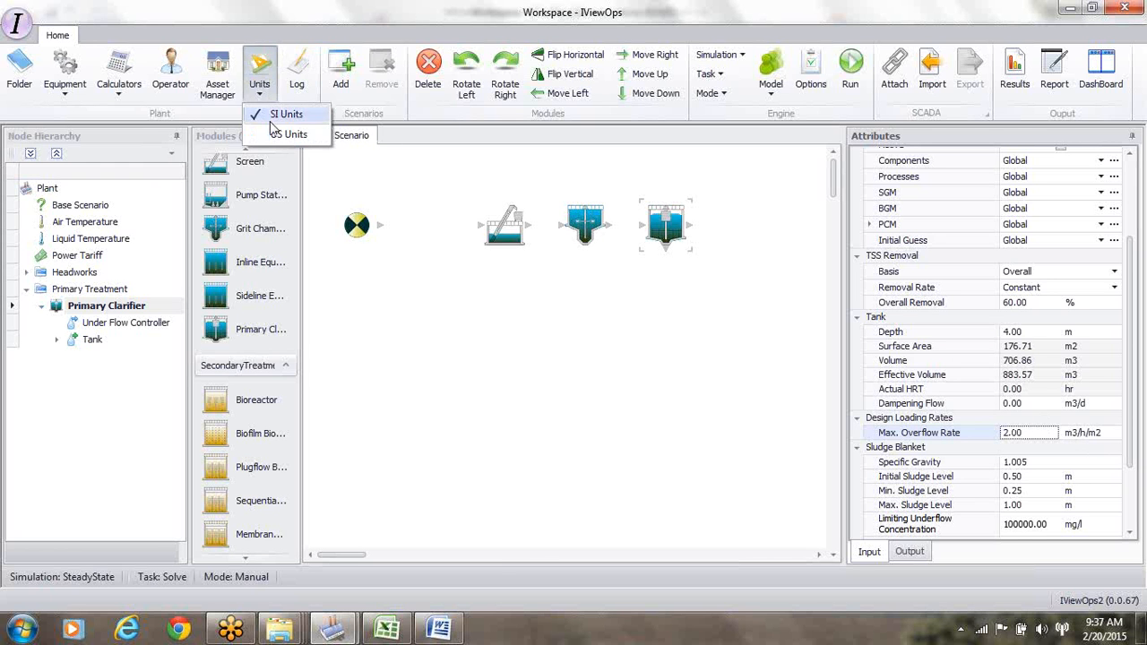
click(274, 136)
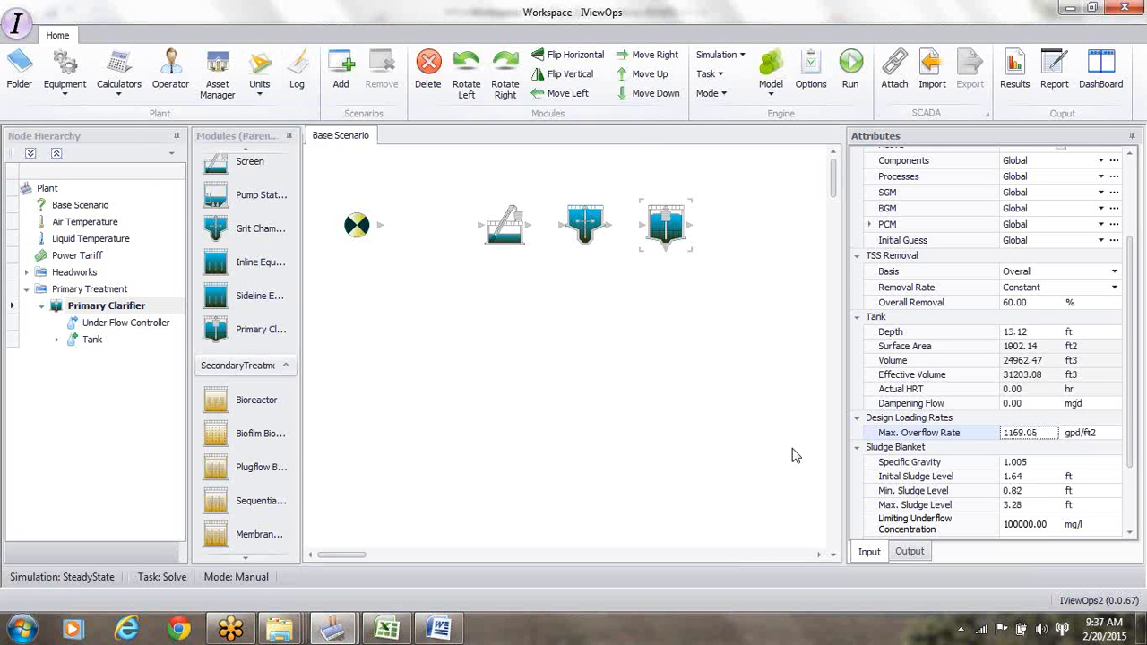
click(1025, 434)
drag(1005, 433, 1080, 436)
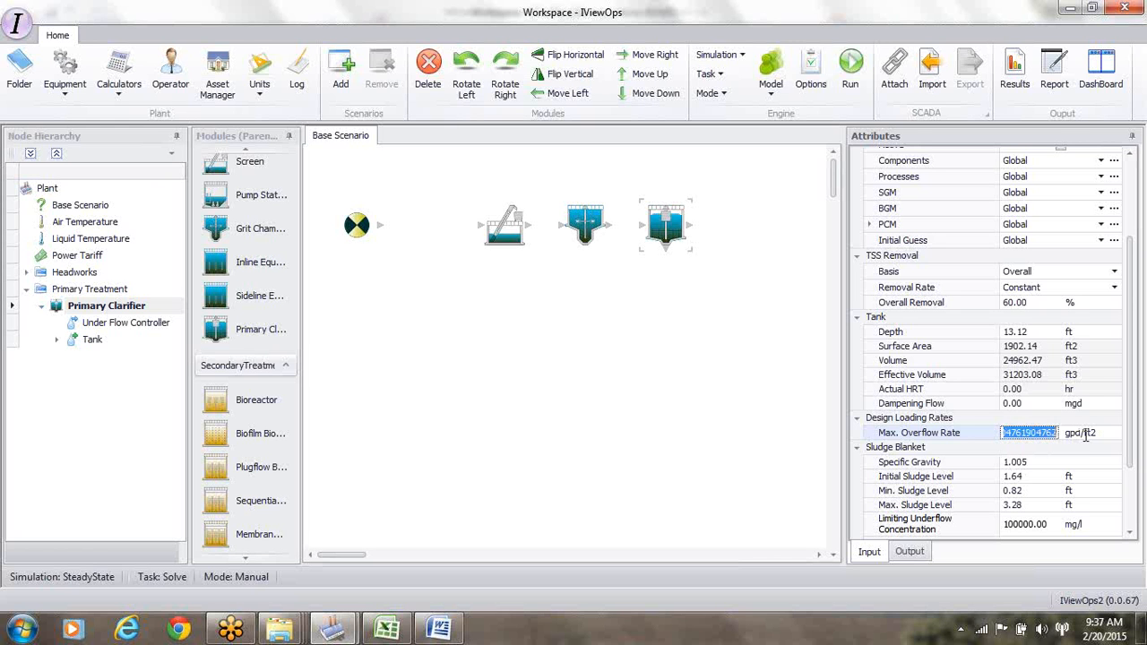
text(1000.00)
click(261, 94)
click(285, 114)
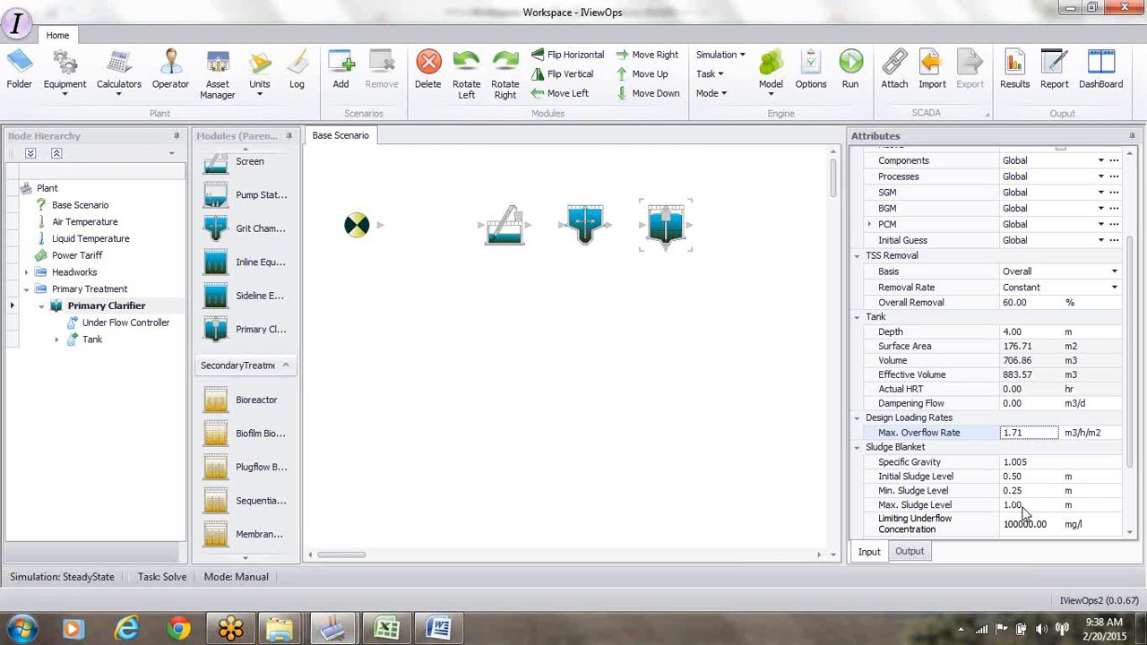
- Set the Primary Clarifier's initial sludge level to 0.25 m in its sludge blanket attributes
click(1131, 534)
click(1131, 534)
click(1131, 534)
click(1131, 533)
click(1131, 534)
click(1131, 534)
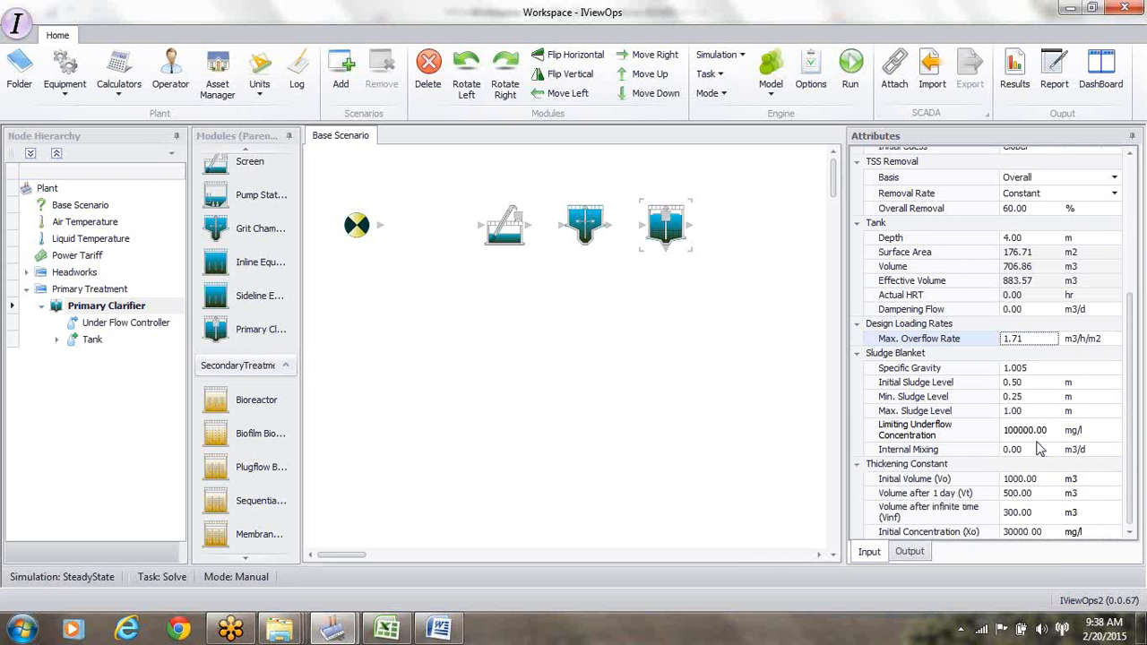
click(1029, 383)
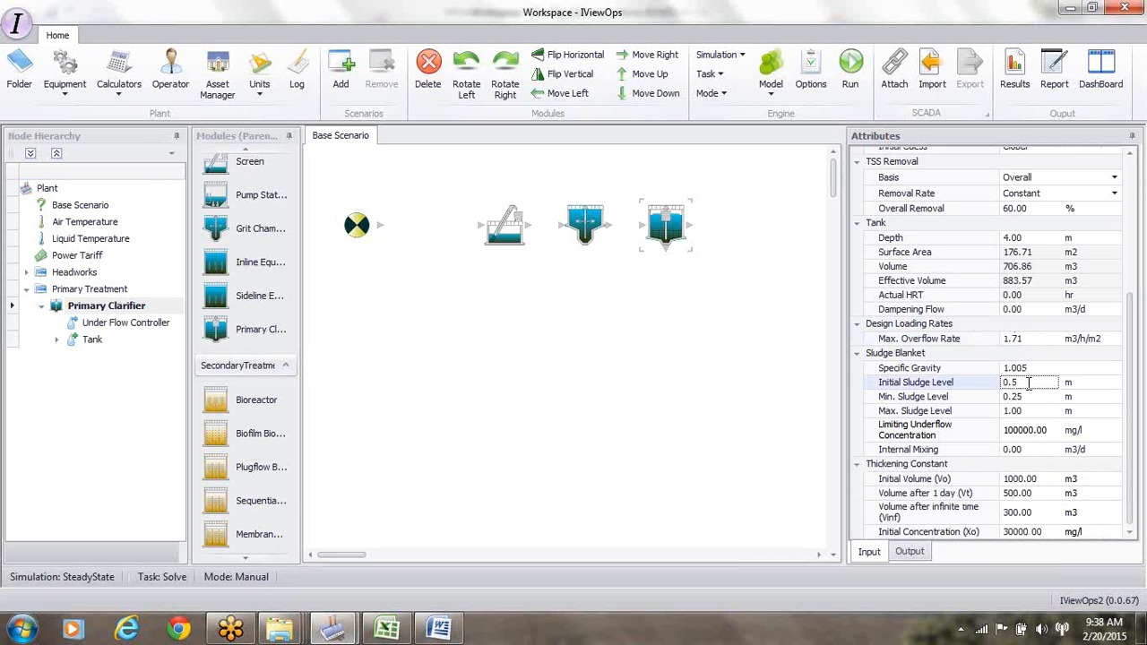
key(BackSpace)
text(25)
- Set the Primary Clarifier's minimum sludge level to 0.1 m and its maximum sludge level to 0.5 m
click(1029, 399)
key(BackSpace)
key(BackSpace)
text(1)
key(Return)
click(1026, 411)
key(BackSpace)
key(BackSpace)
key(BackSpace)
key(BackSpace)
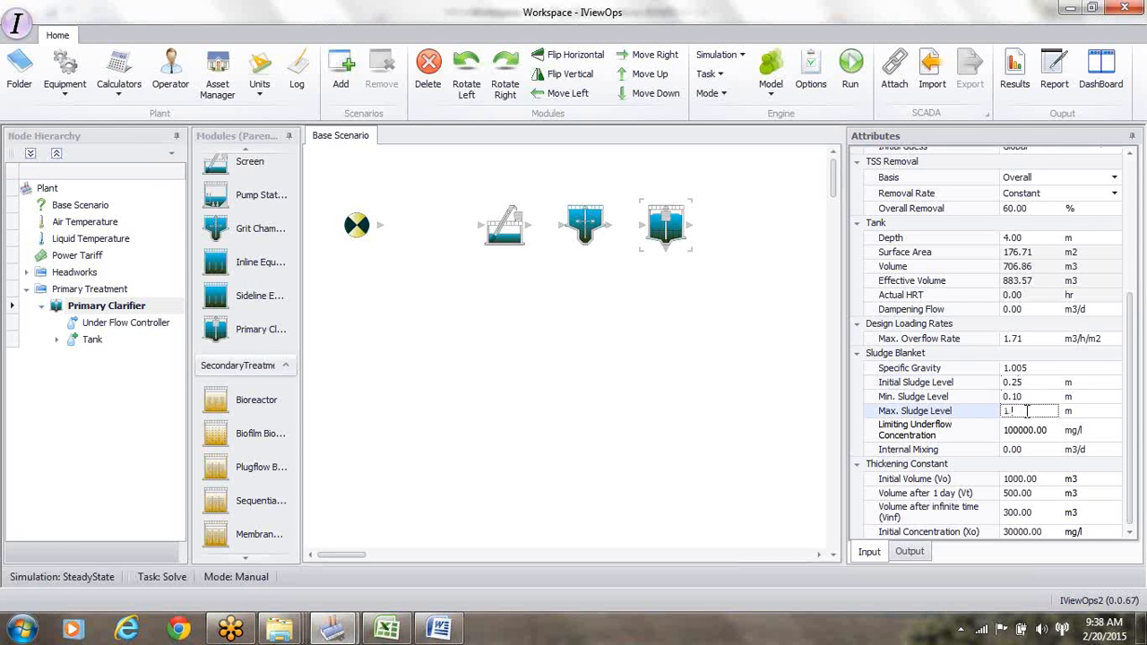
text(0.5)
key(Return)
drag(1131, 326, 1134, 238)
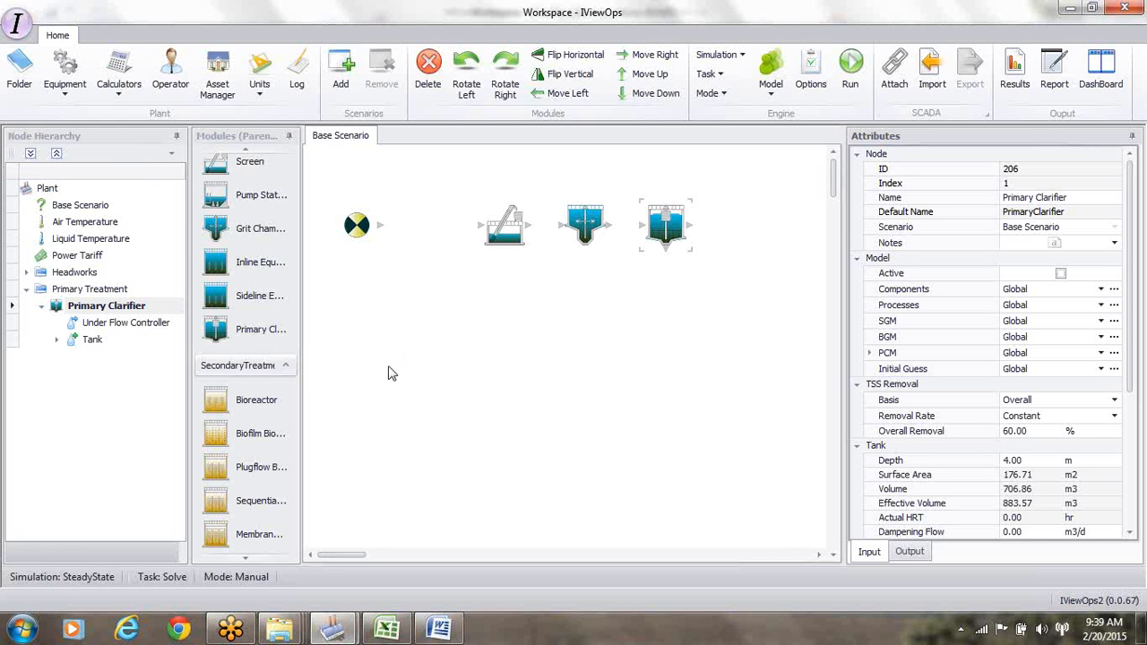
- Connect the influent, screen, grit chamber and primary clarifier in series with flow streams
click(380, 229)
click(481, 230)
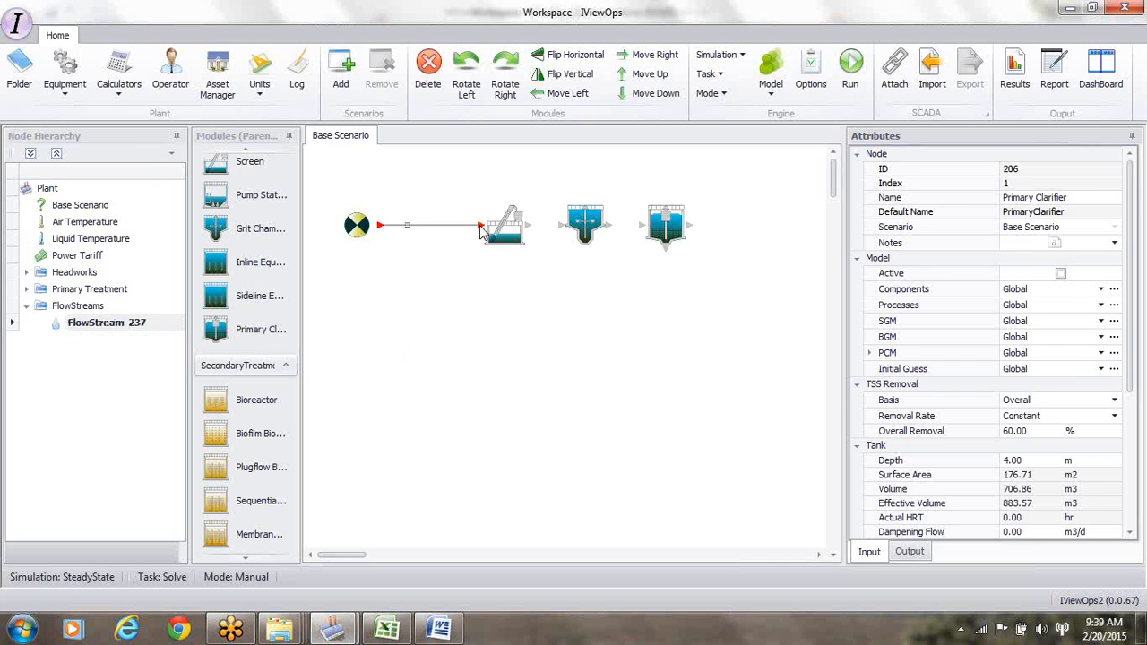
click(527, 228)
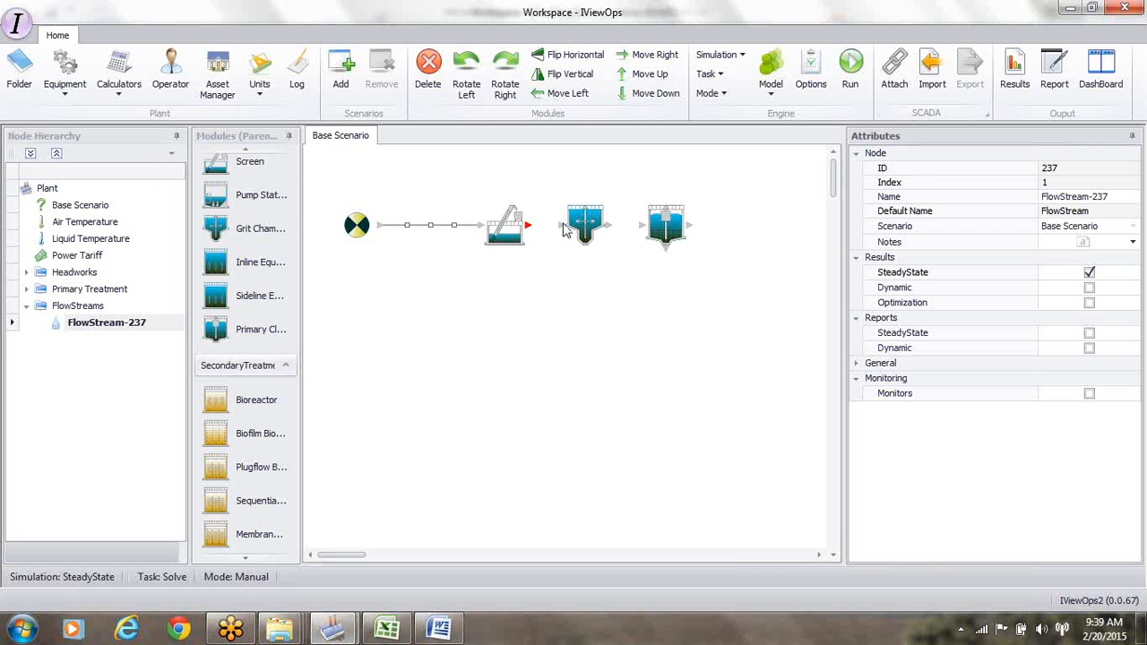
click(562, 228)
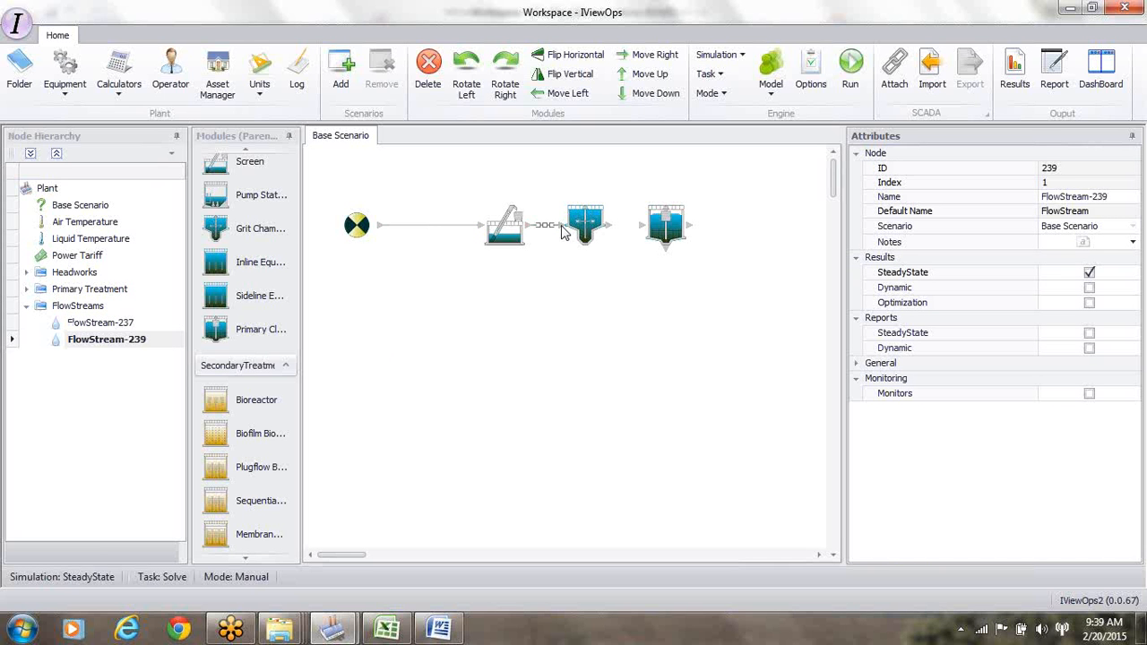
click(607, 228)
click(641, 230)
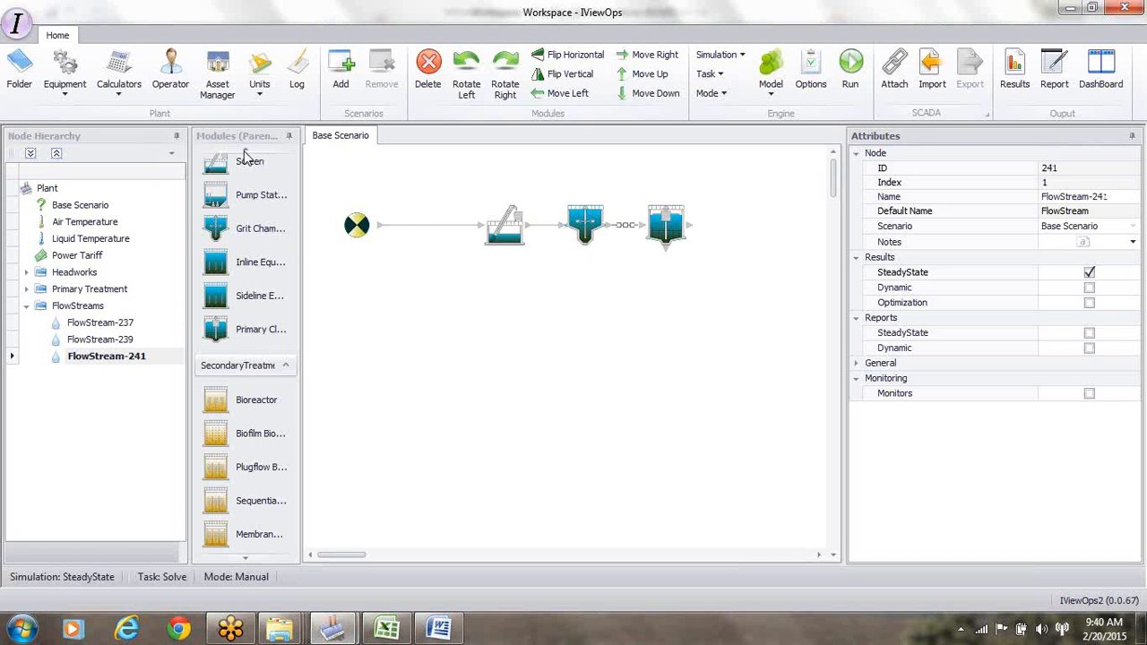
- Add a Sludge boundary below and beyond the primary clarifier and connect the clarifier's underflow outlet to it
scroll(242, 161, up, 5)
drag(221, 306, 724, 258)
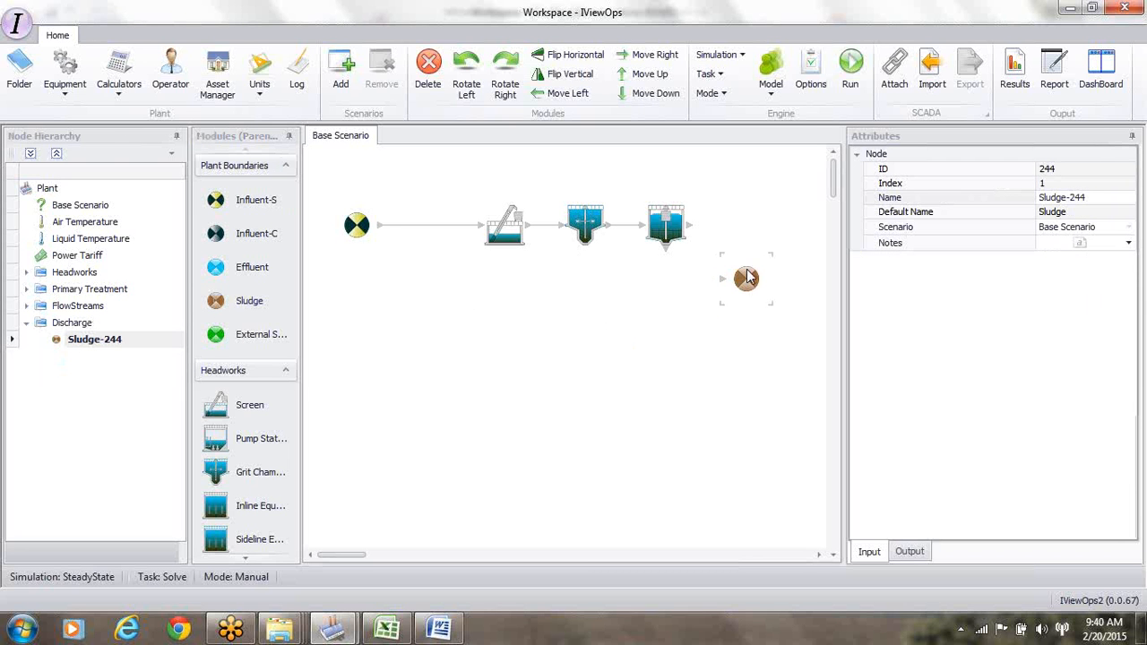
drag(665, 254, 726, 284)
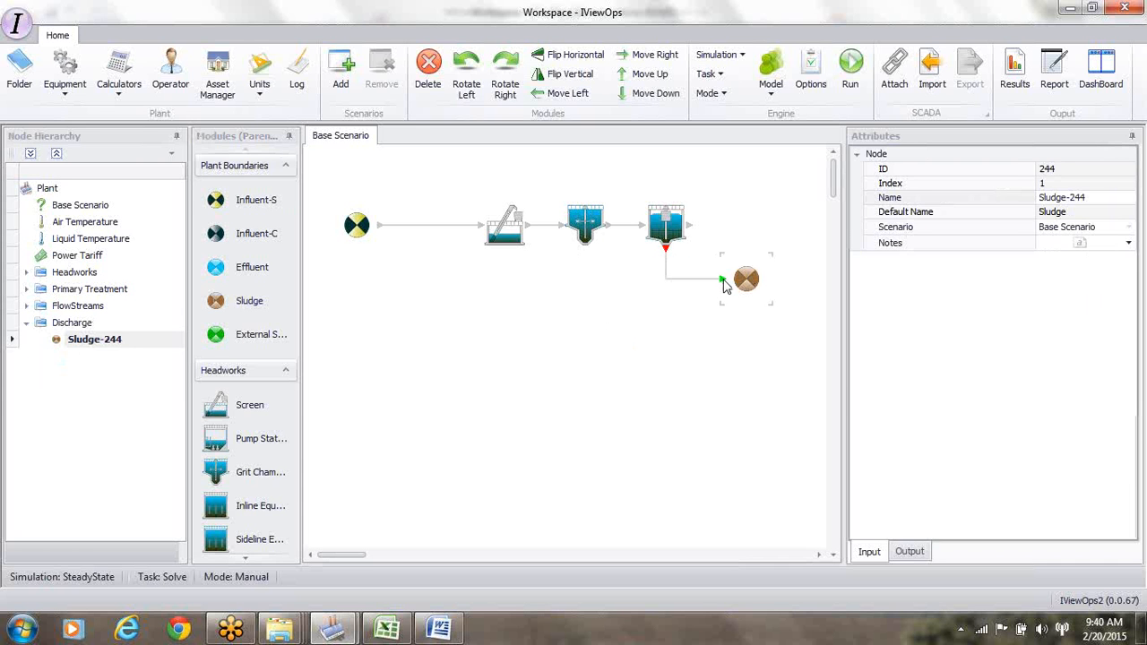
- Rename the flow stream between the influent and the screen as "Raw Influent"
click(406, 226)
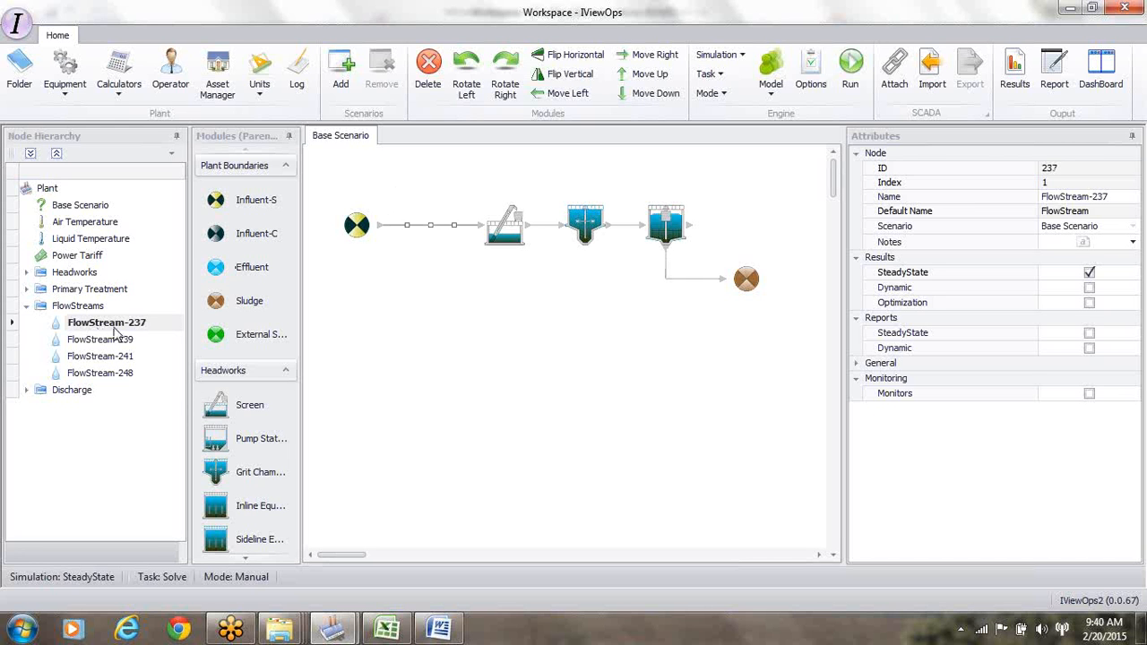
click(1111, 197)
key(BackSpace)
key(BackSpace)
key(BackSpace)
key(BackSpace)
key(BackSpace)
key(BackSpace)
key(BackSpace)
key(BackSpace)
key(BackSpace)
key(BackSpace)
key(BackSpace)
key(BackSpace)
key(BackSpace)
key(BackSpace)
text(Raw Influent)
key(Return)
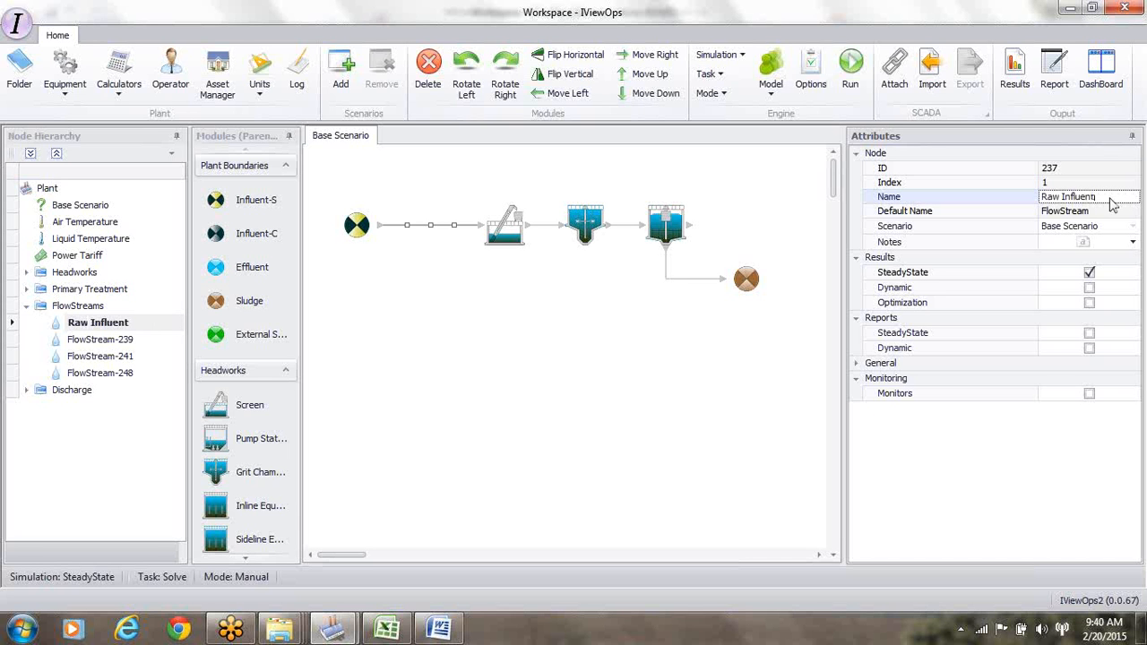
- Rename the flow stream between the screen and the grit chamber as "RI Screen Eff"
click(550, 228)
drag(1114, 197, 978, 216)
text(RI Screen Eff)
key(Return)
- Rename the flow stream between the grit chamber and the primary clarifier as "Grit Eff"
click(627, 229)
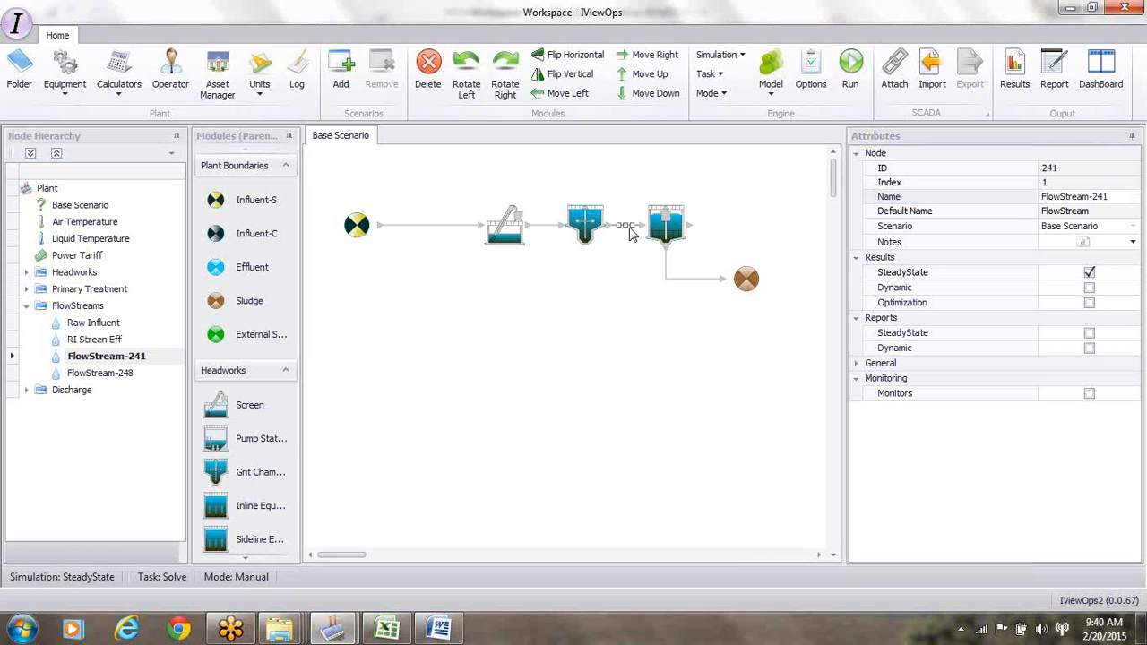
click(1111, 198)
drag(1111, 198, 972, 208)
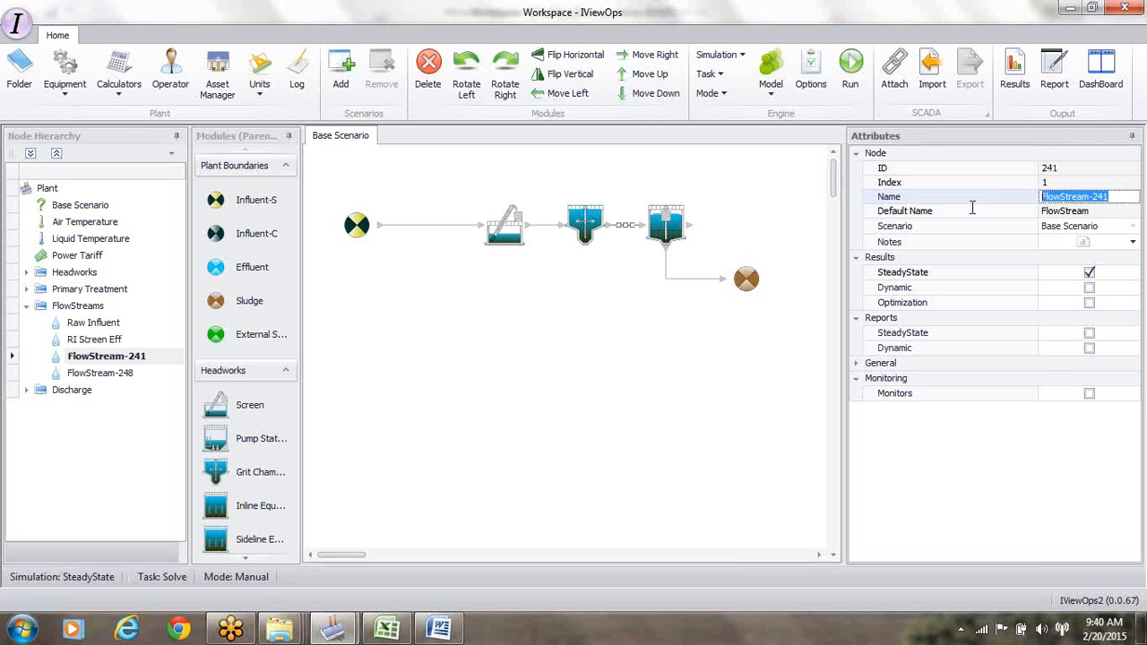
text(Grit Eff)
key(Return)
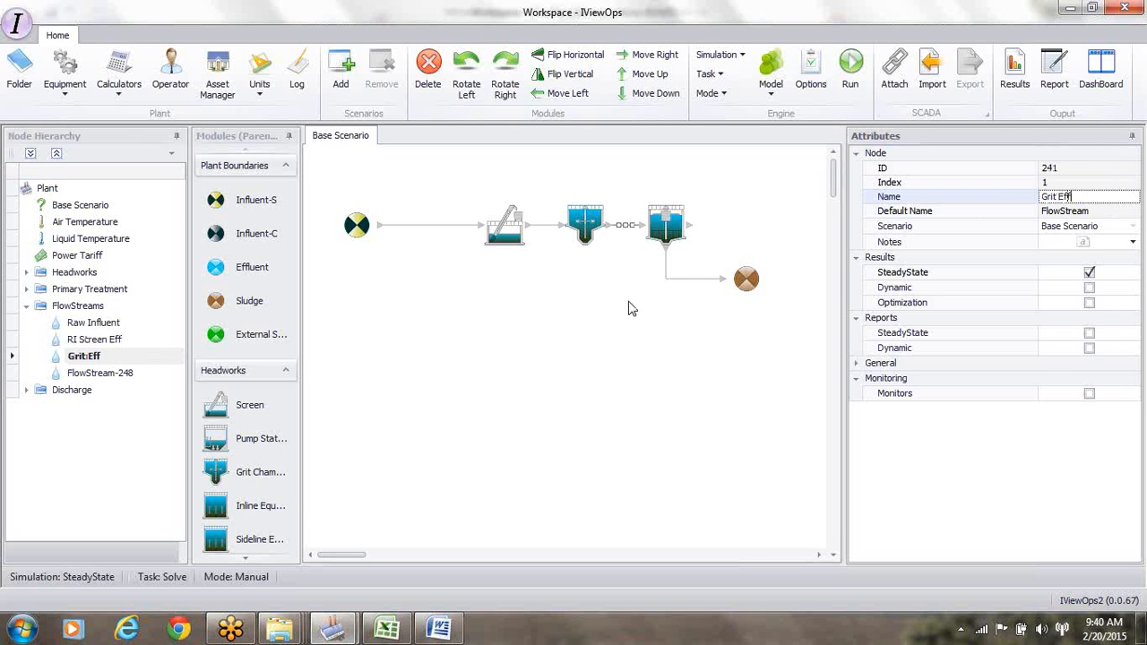
- Rename the flow stream from the primary clarifier to the sludge boundary as "Pri Sludge"
click(684, 279)
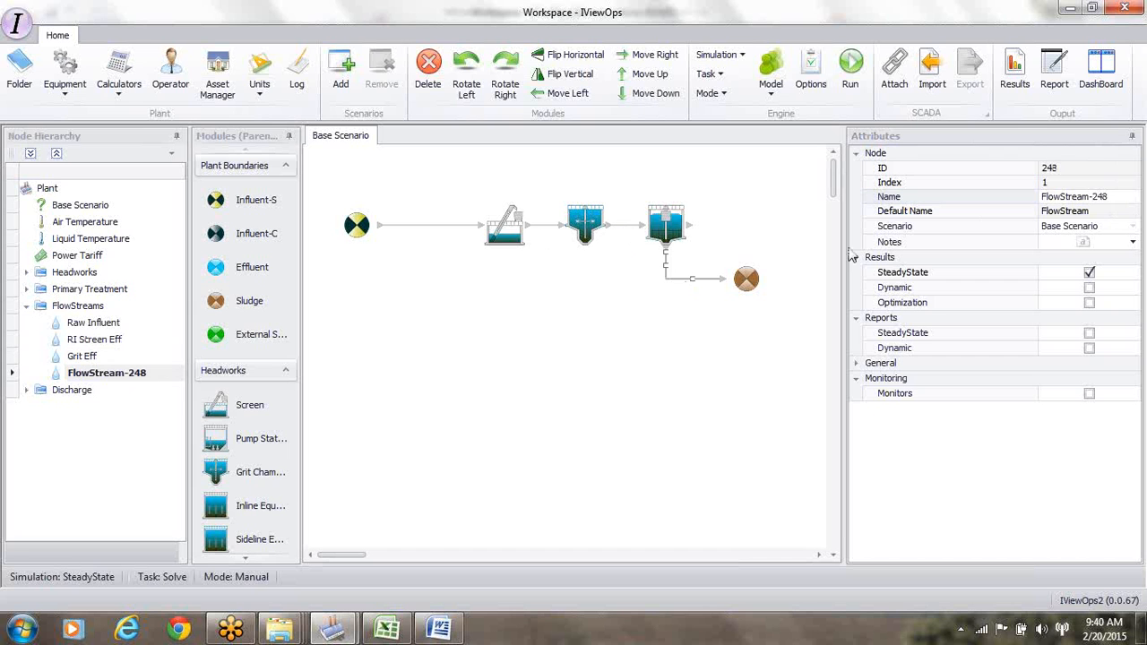
click(1111, 197)
key(BackSpace)
key(BackSpace)
key(BackSpace)
key(BackSpace)
key(BackSpace)
key(BackSpace)
key(BackSpace)
key(BackSpace)
key(BackSpace)
key(BackSpace)
key(BackSpace)
key(BackSpace)
key(BackSpace)
key(BackSpace)
text(Pri Sludge)
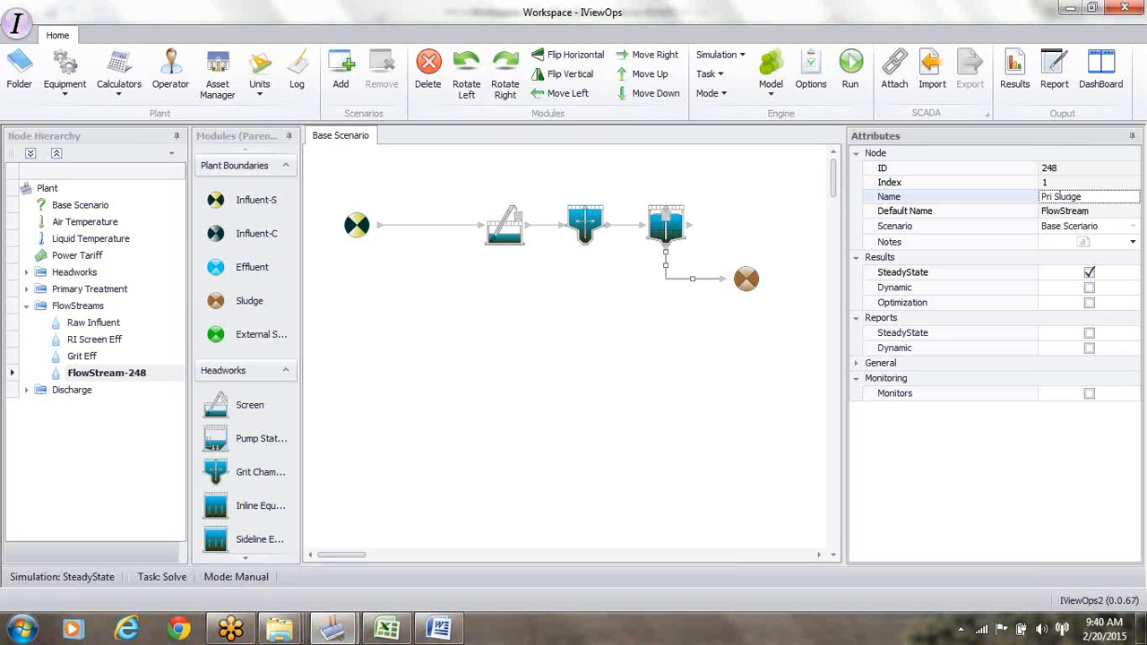
key(Return)
- Change the default flow value of the Primary Clarifier's Under Flow Controller
click(671, 223)
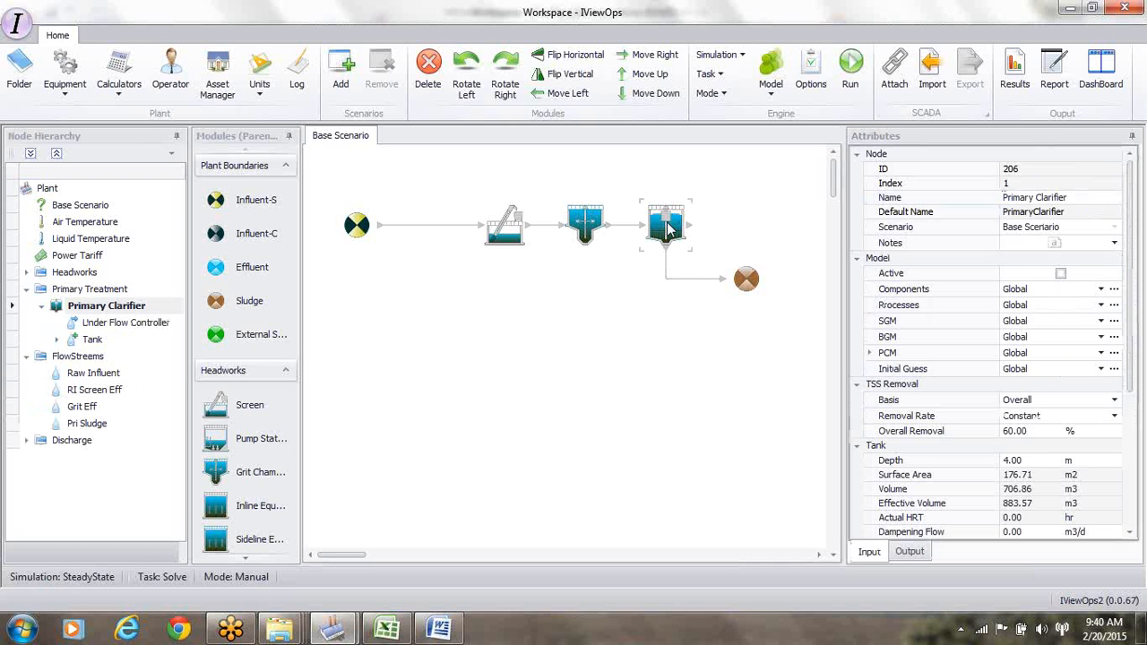
click(117, 324)
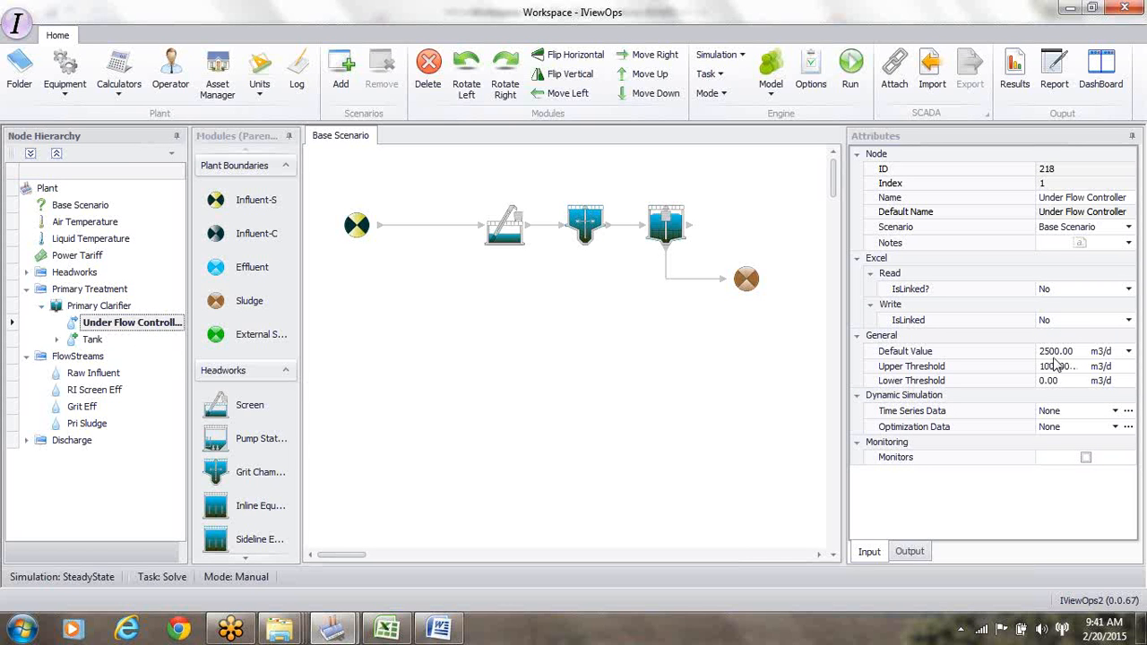
click(1057, 354)
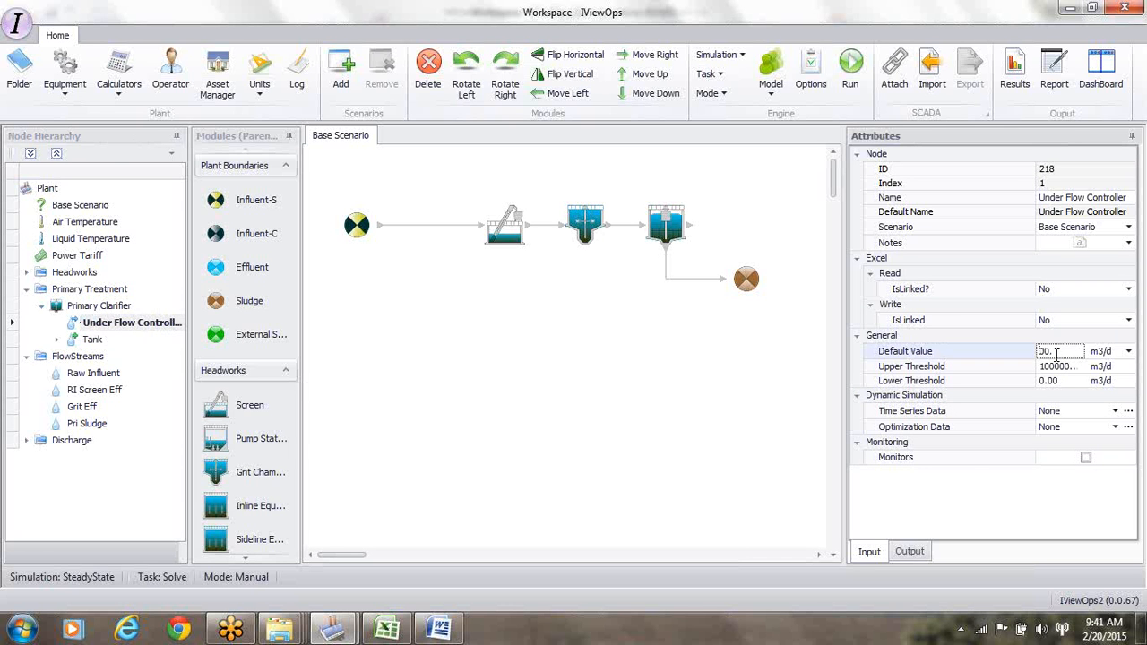
text(5)
- Rename the Primary Clarifier's Tank node as "Pri Clarifier Tank Group"
click(94, 345)
click(93, 342)
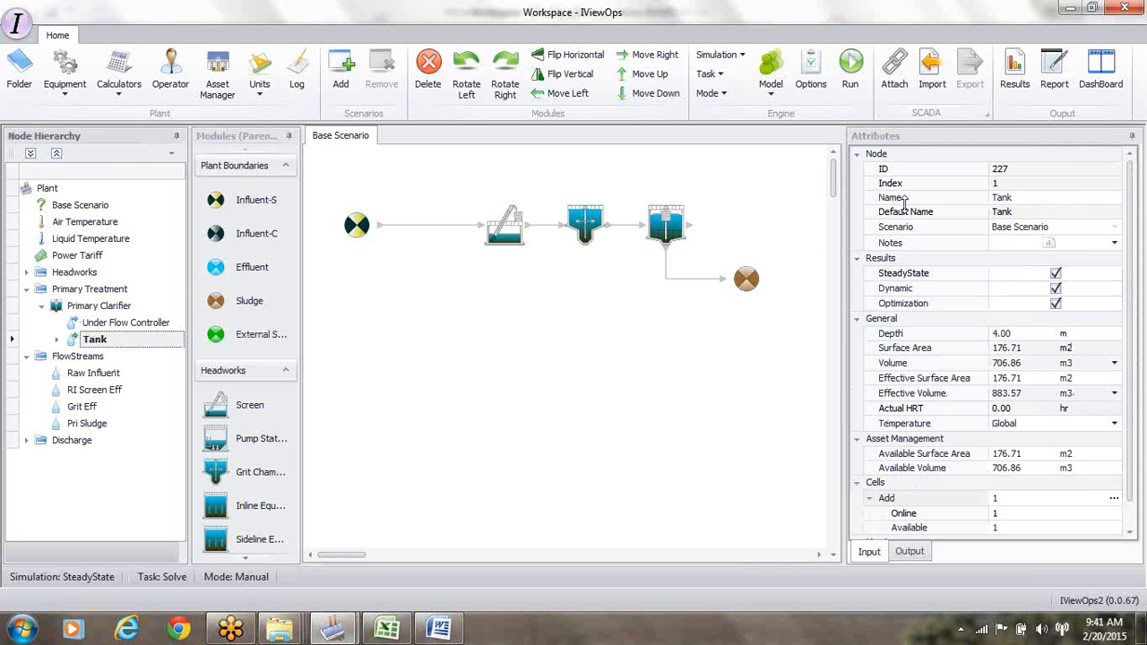
click(1034, 198)
key(BackSpace)
text(Pri Clarifier Tank Group)
key(Return)
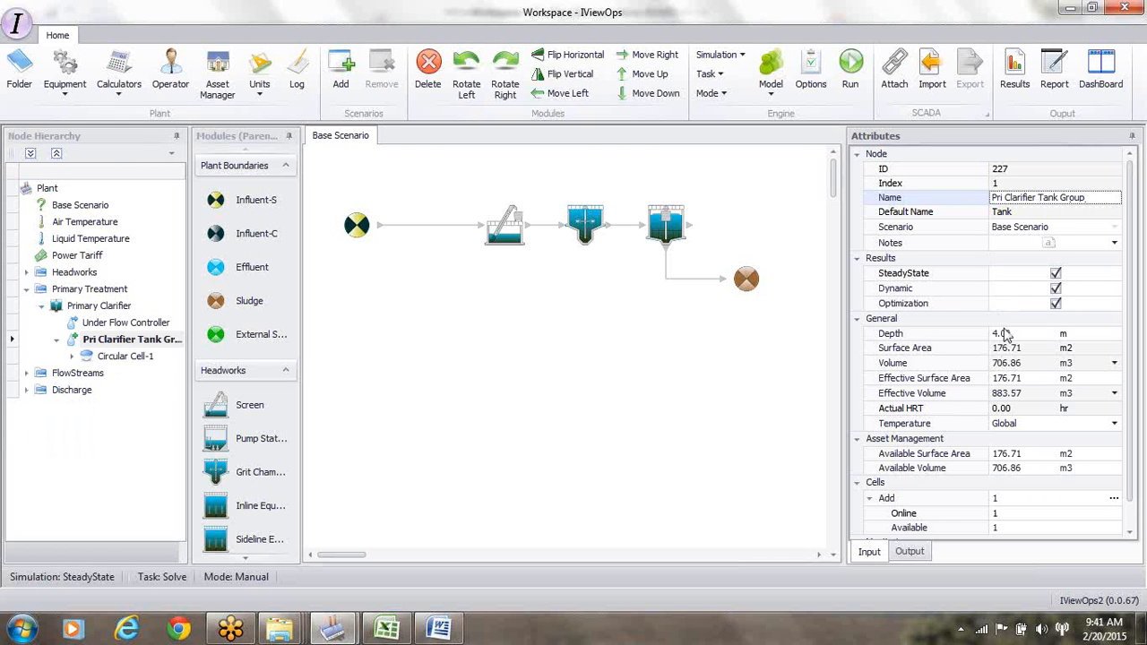
- Replace the circular cell in Pri Clarifier Tank Group with a Rectangular Cell
click(1113, 499)
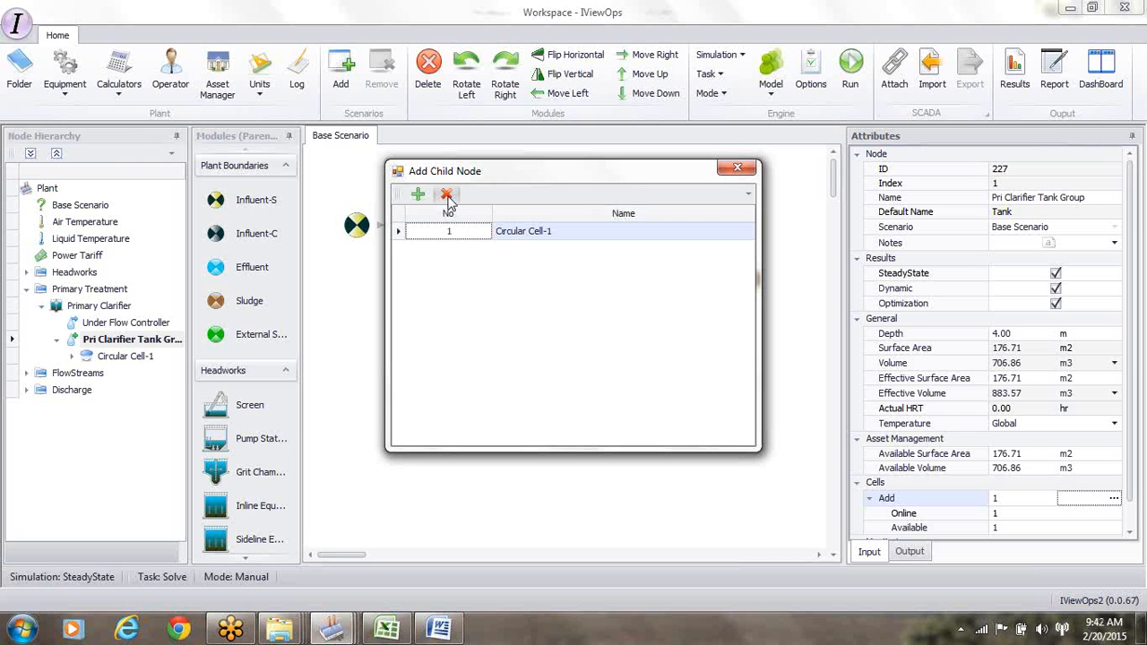
click(447, 195)
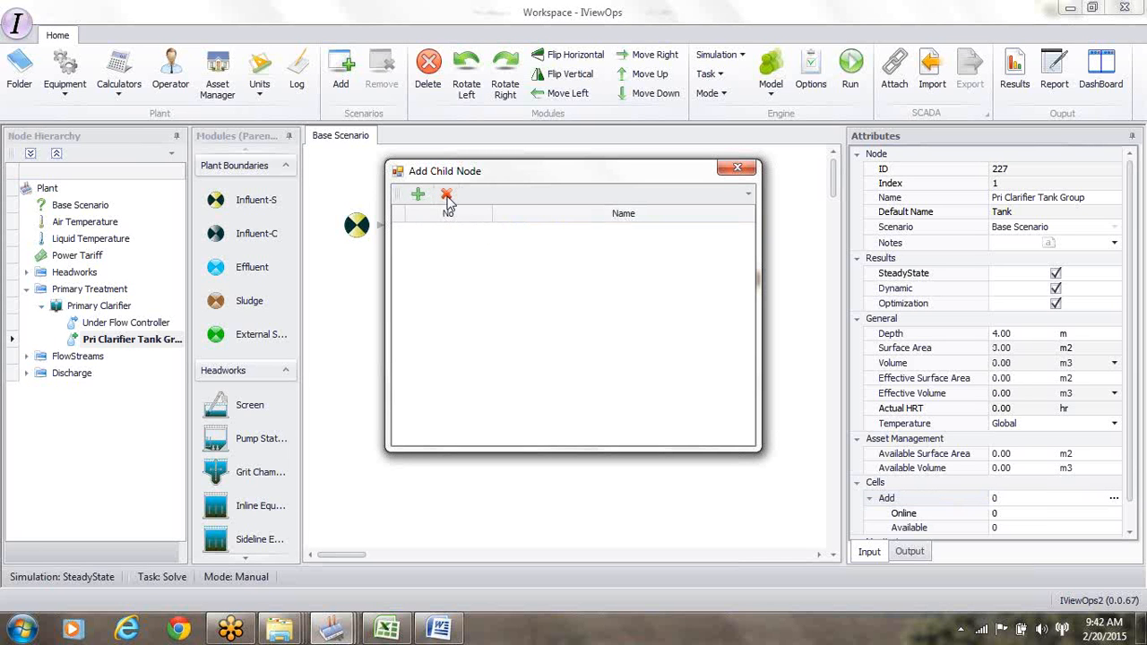
click(418, 197)
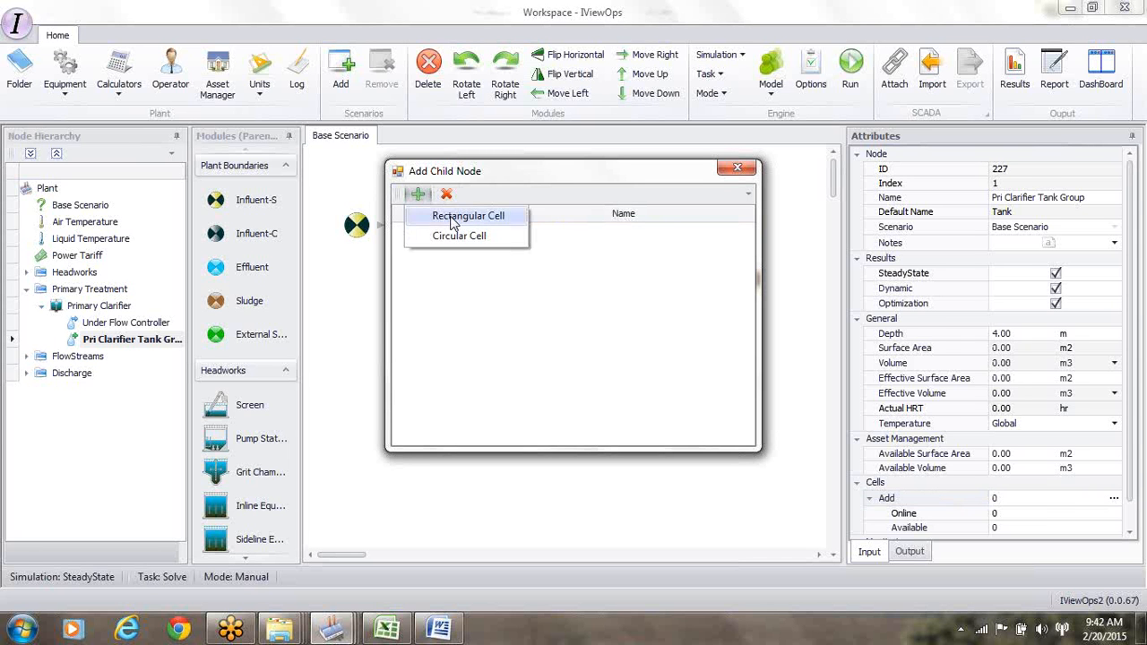
click(452, 219)
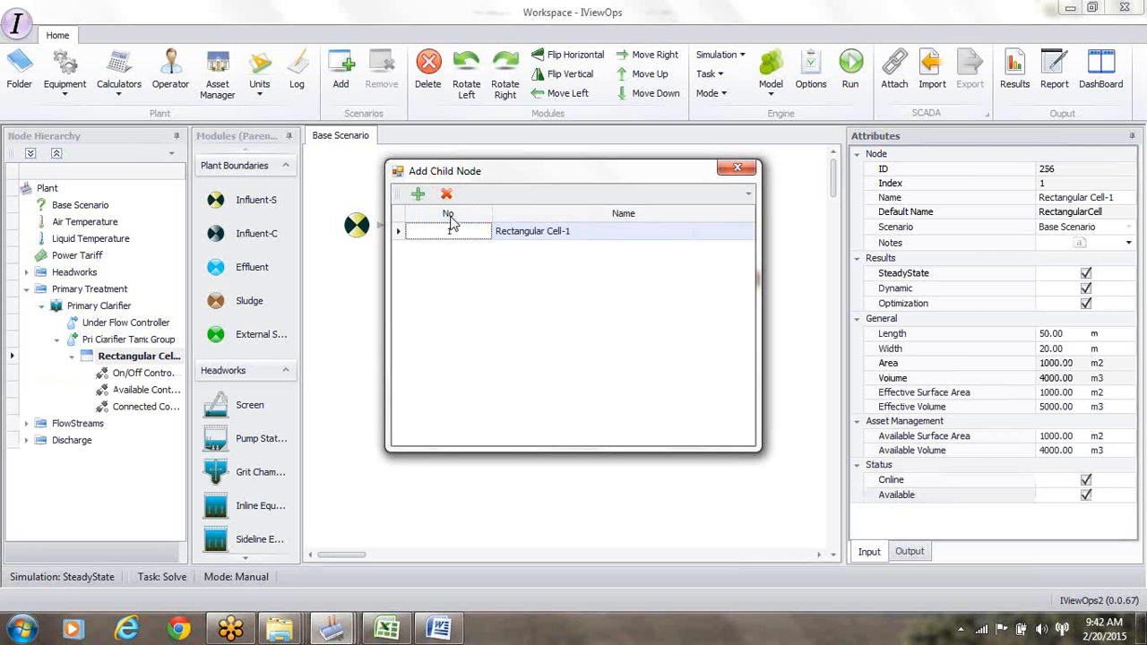
click(737, 167)
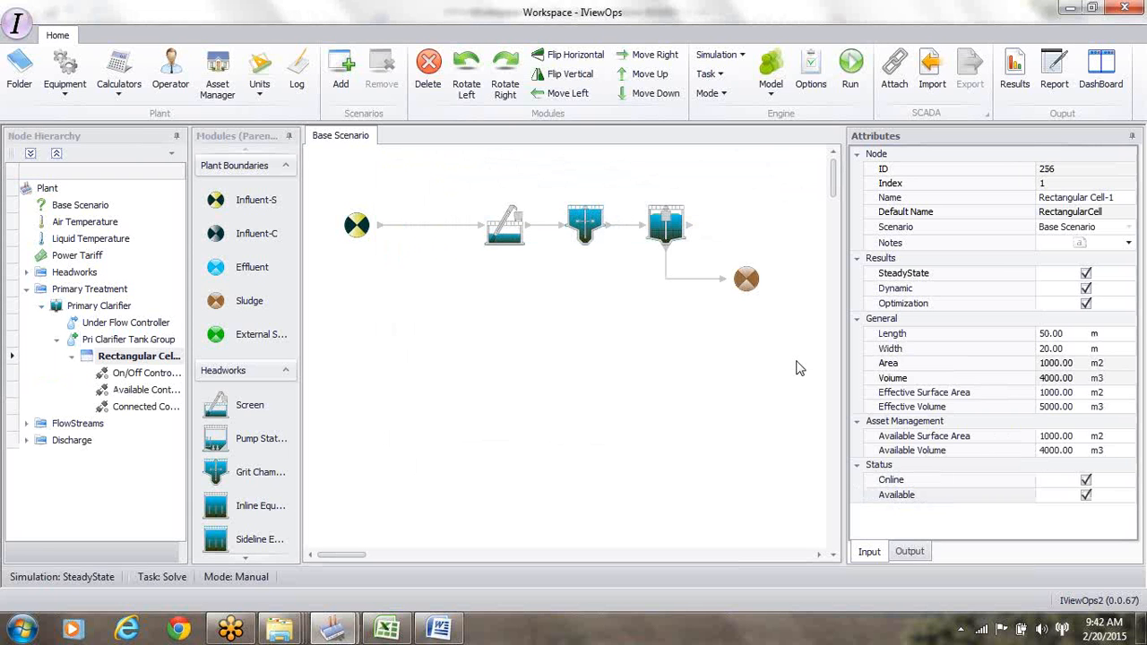
- Set the rectangular cell's length to 40 m and its width to 10 m
click(1050, 336)
key(BackSpace)
key(BackSpace)
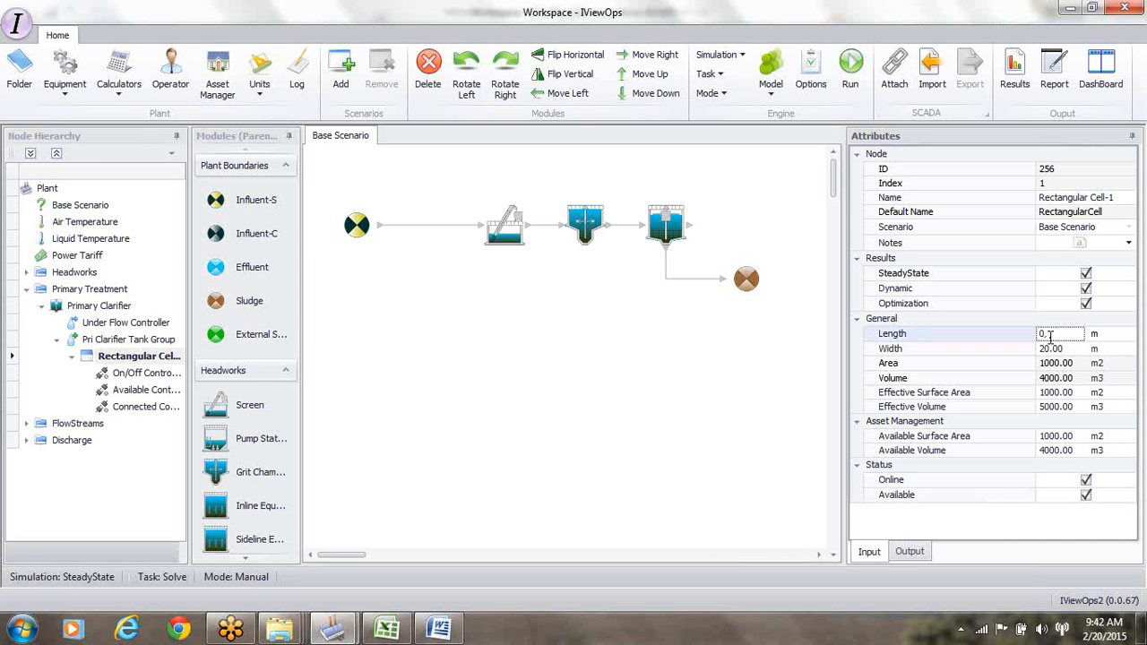
text(40.)
click(1047, 352)
text(10)
key(Return)
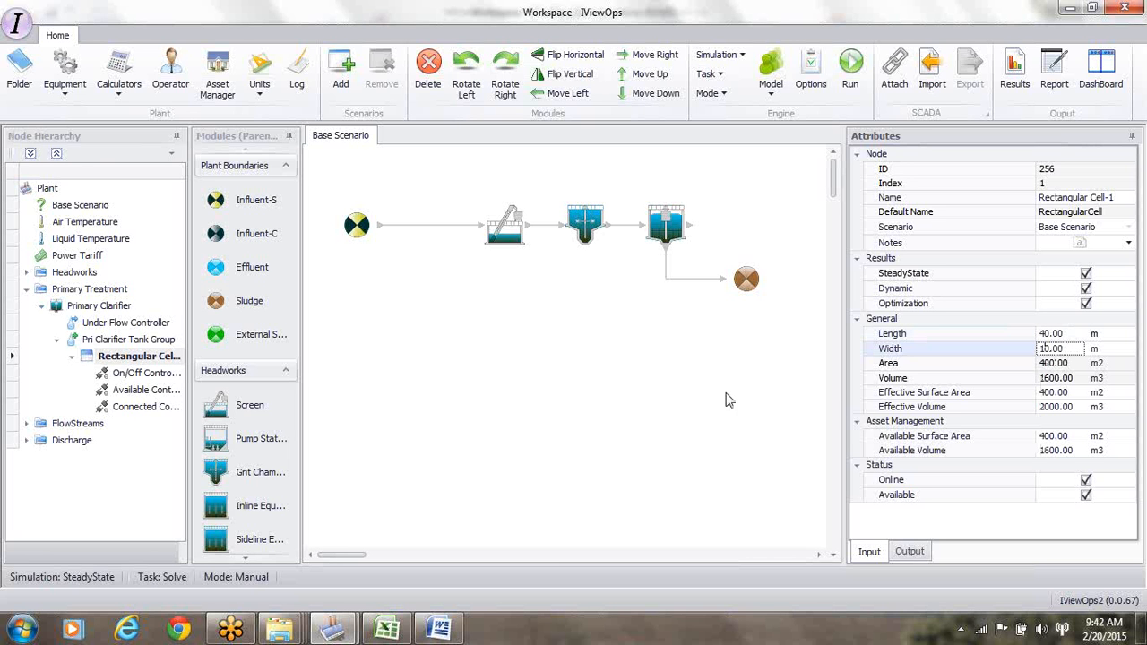
- Rename the rectangular clarifier cell as "Pri Clar 1"
click(1116, 199)
key(BackSpace)
key(BackSpace)
key(BackSpace)
key(BackSpace)
key(BackSpace)
key(BackSpace)
key(BackSpace)
key(BackSpace)
key(BackSpace)
key(BackSpace)
key(BackSpace)
key(BackSpace)
key(BackSpace)
key(BackSpace)
key(BackSpace)
key(BackSpace)
key(BackSpace)
key(BackSpace)
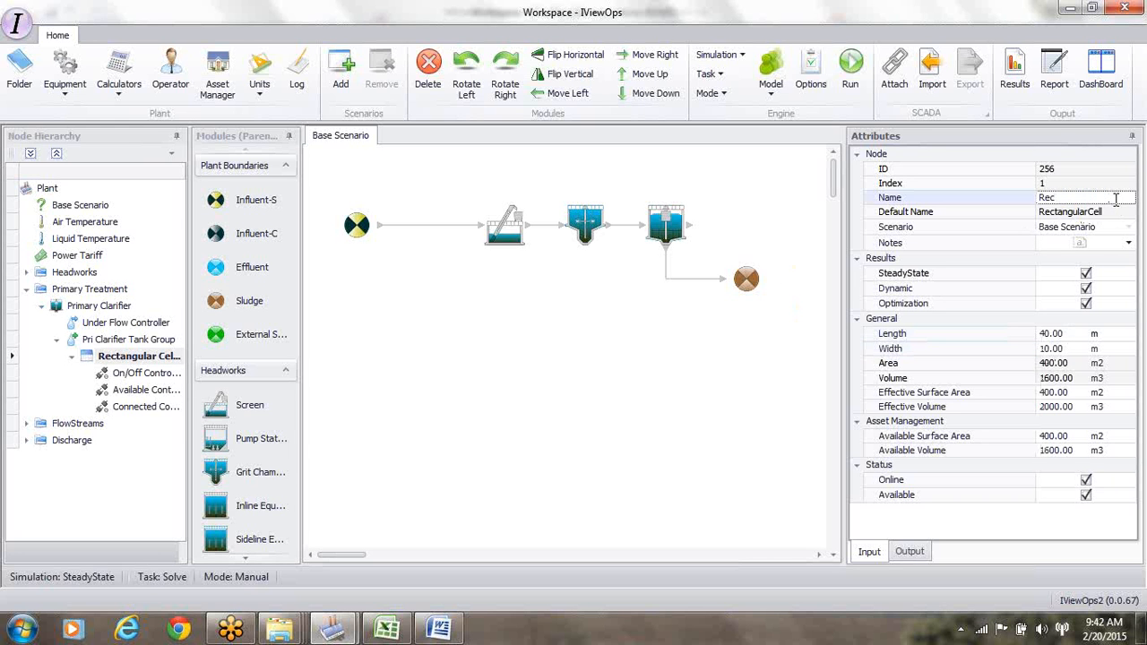
text(Pri Clar 1)
key(Return)
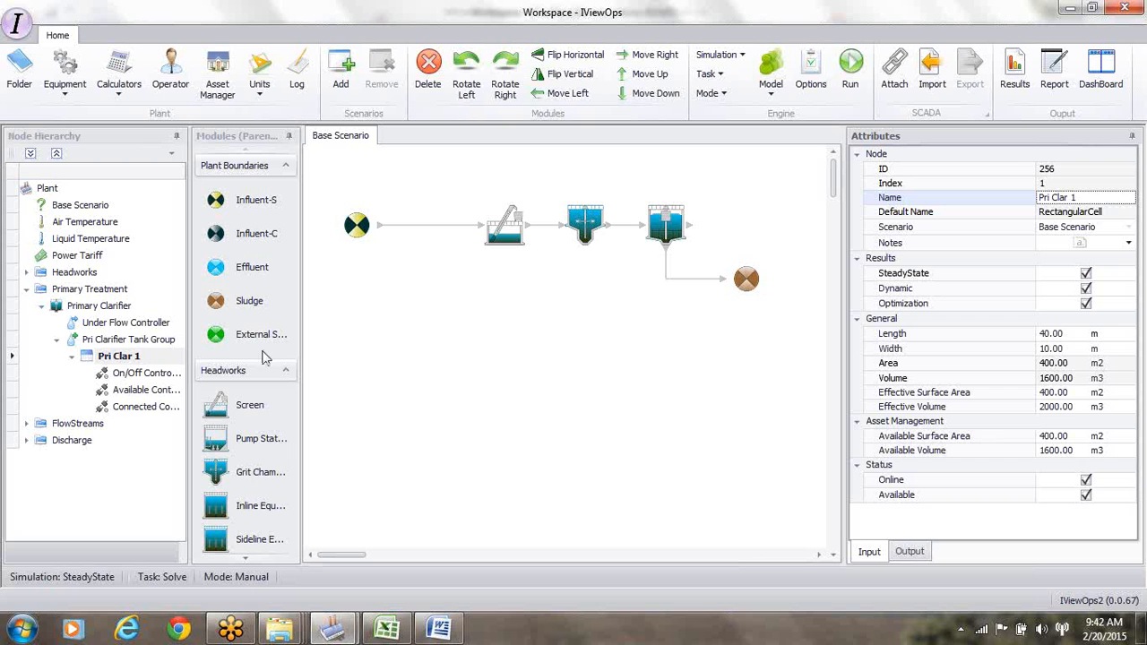
- Add a second Rectangular Cell to Pri Clarifier Tank Group
click(132, 344)
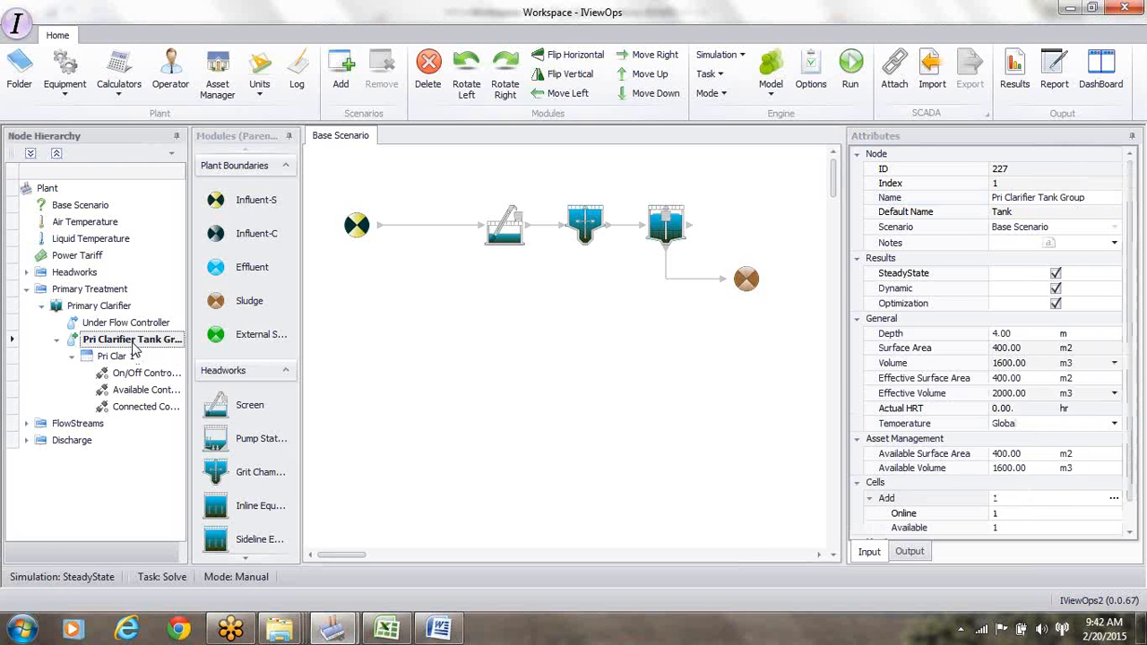
click(1114, 498)
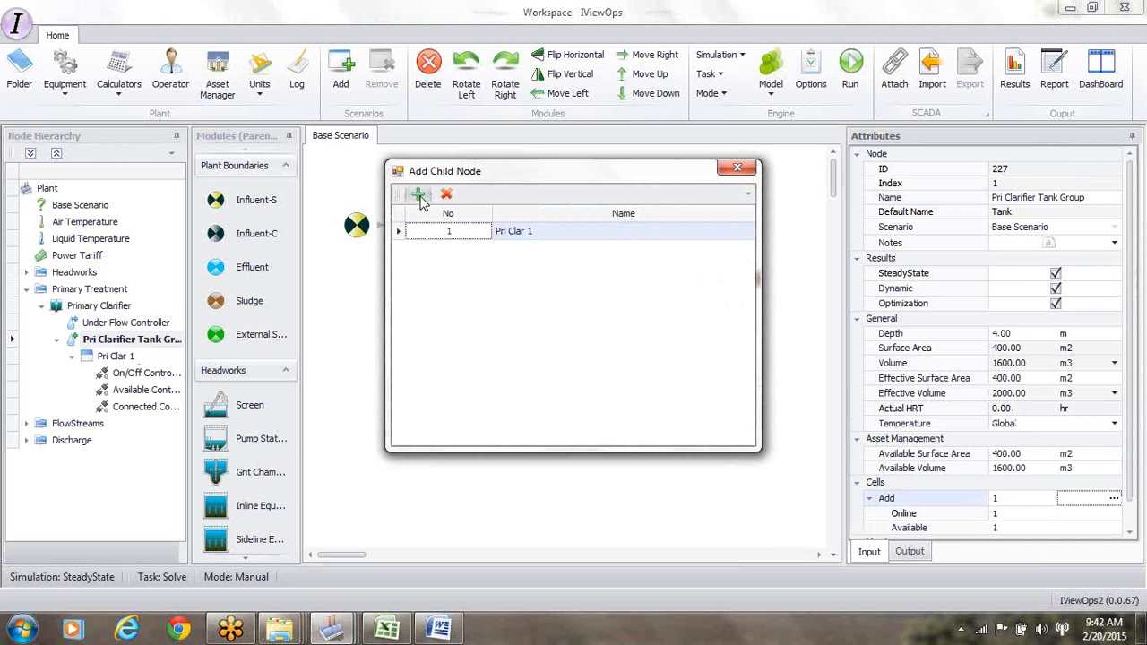
click(418, 196)
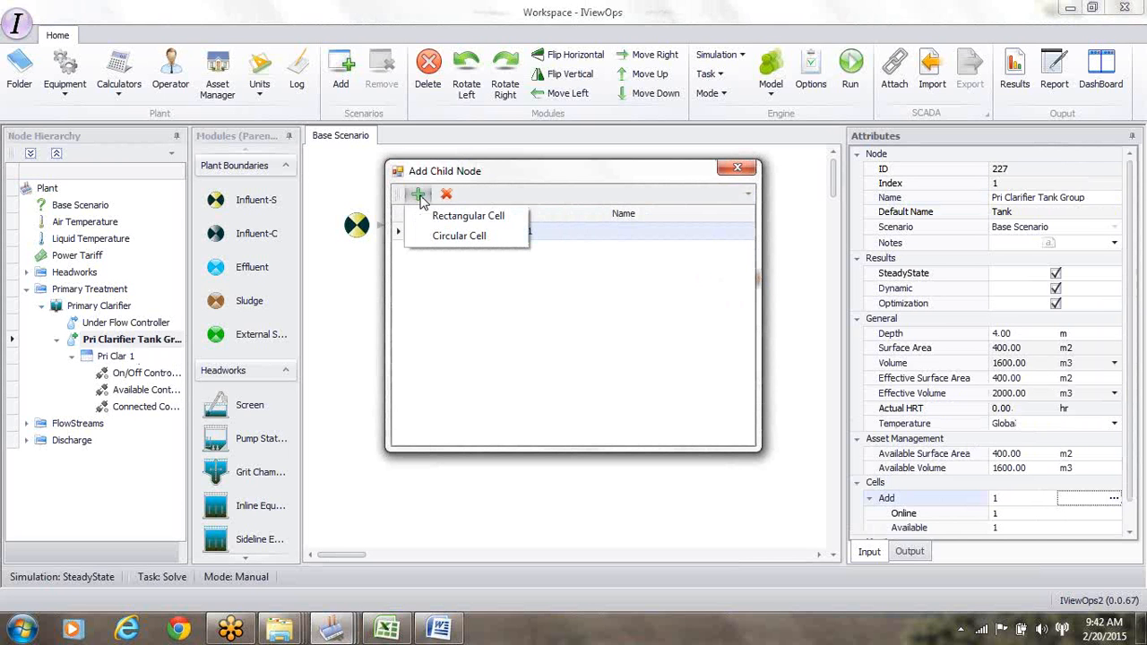
click(448, 217)
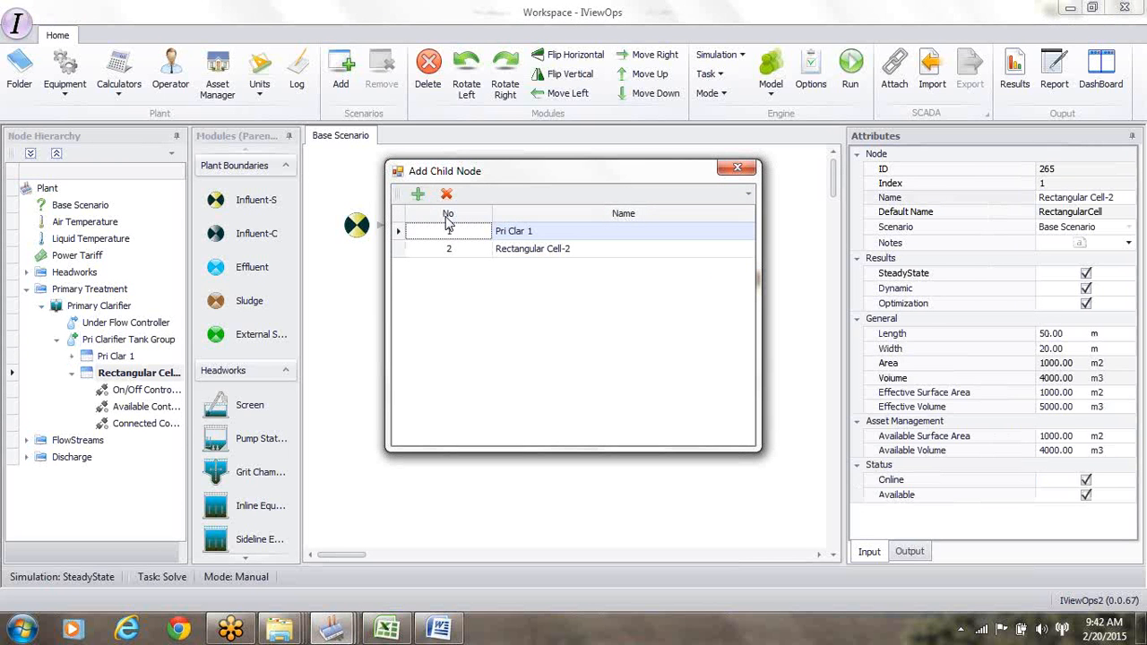
- Rename the second rectangular clarifier cell as "Pri Clar 2"
click(747, 168)
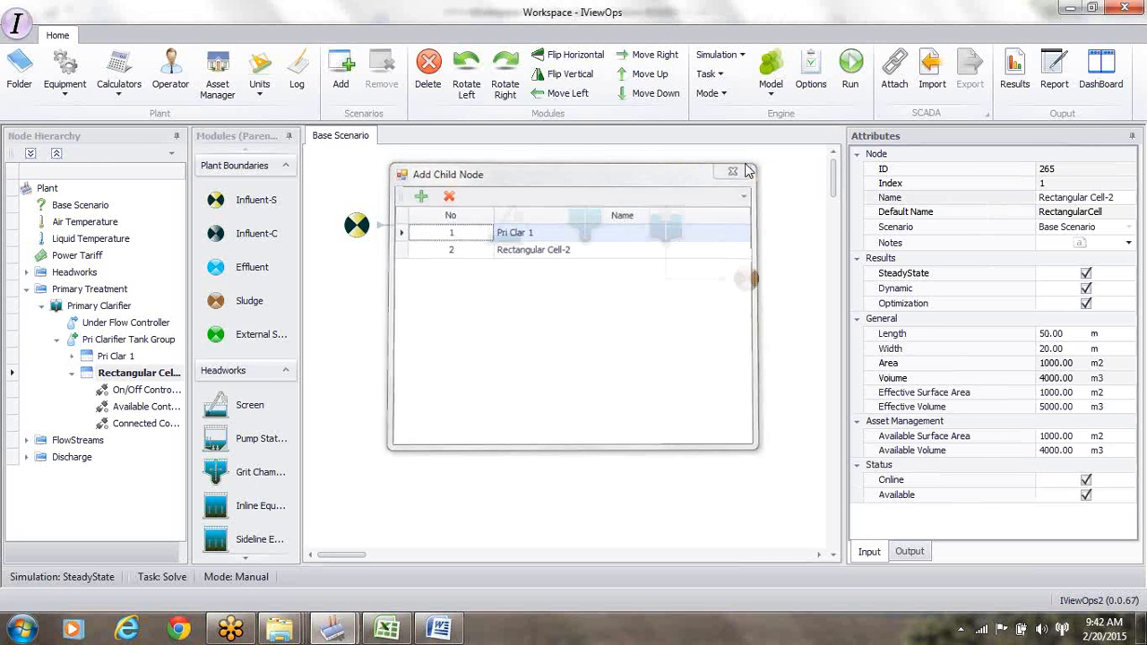
click(1115, 199)
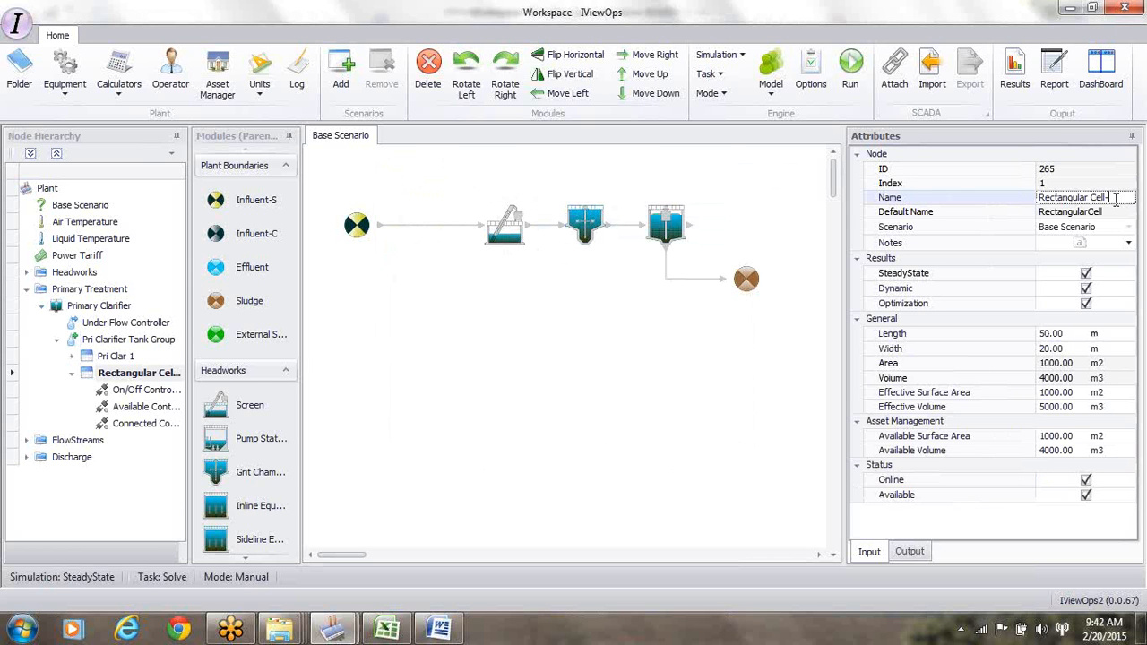
key(BackSpace)
key(BackSpace)
key(BackSpace)
key(BackSpace)
key(BackSpace)
key(BackSpace)
key(BackSpace)
key(BackSpace)
key(BackSpace)
key(BackSpace)
key(BackSpace)
key(BackSpace)
key(BackSpace)
key(BackSpace)
key(BackSpace)
key(BackSpace)
key(BackSpace)
key(BackSpace)
text(Pri Clar 2)
key(Return)
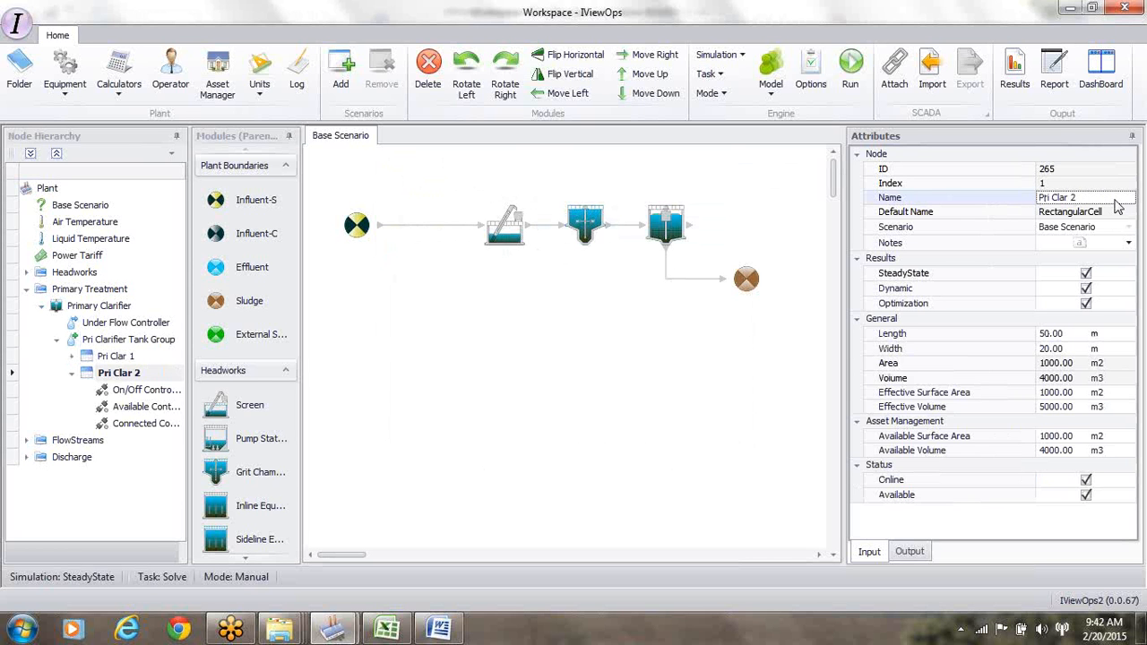
- Set the length of Pri Clar 2 to 40 m and its width to 10 m
click(111, 356)
click(116, 374)
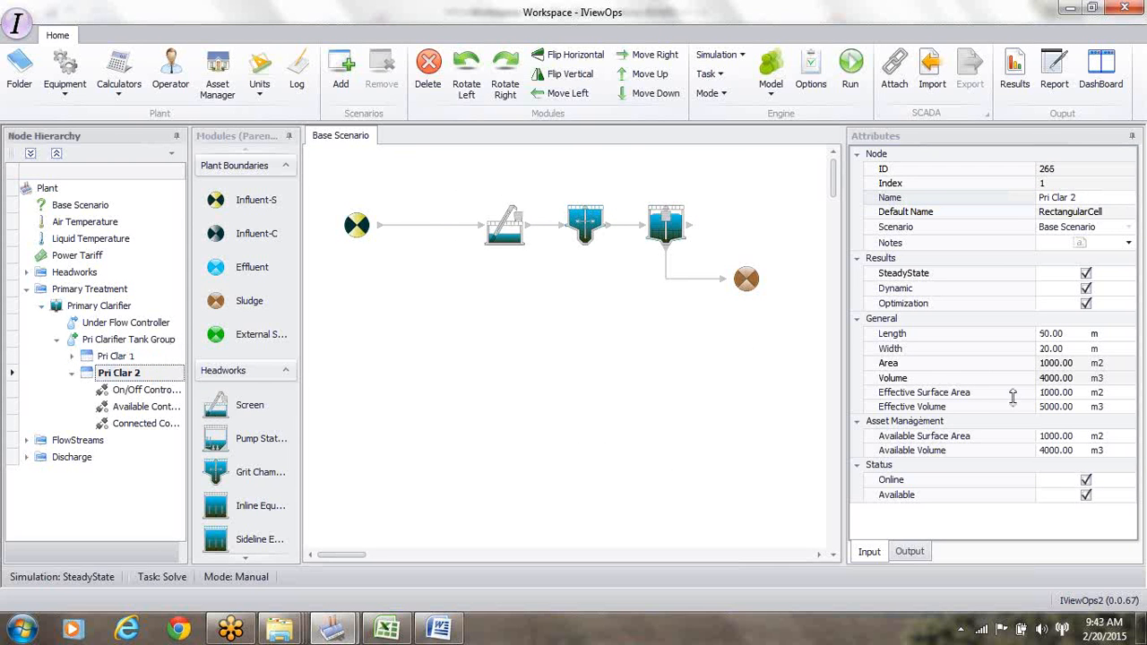
click(1044, 333)
text(40.)
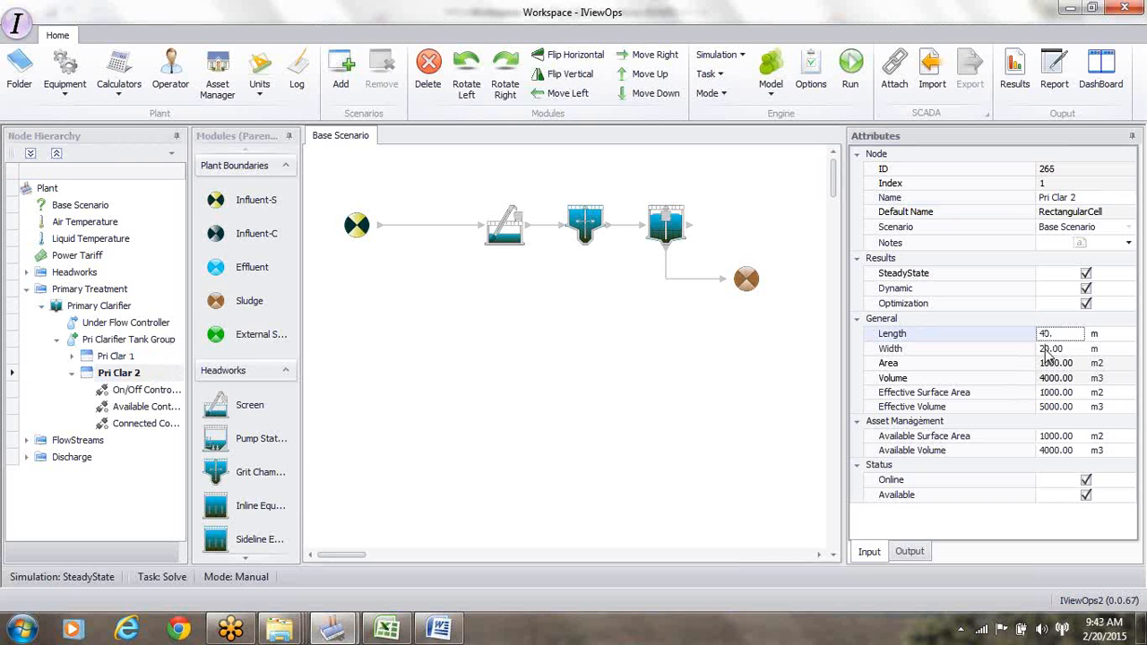
click(1044, 349)
text(10)
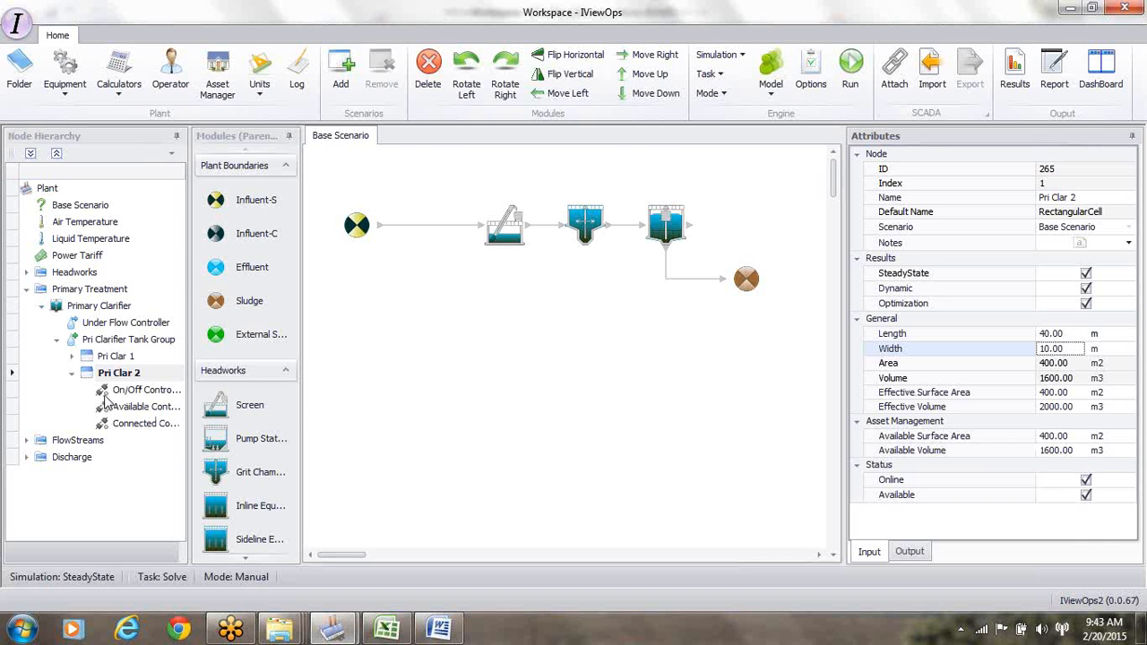
- Set the Raw Influent flow stream's color to the custom dark gray 64, 64, 64
click(430, 225)
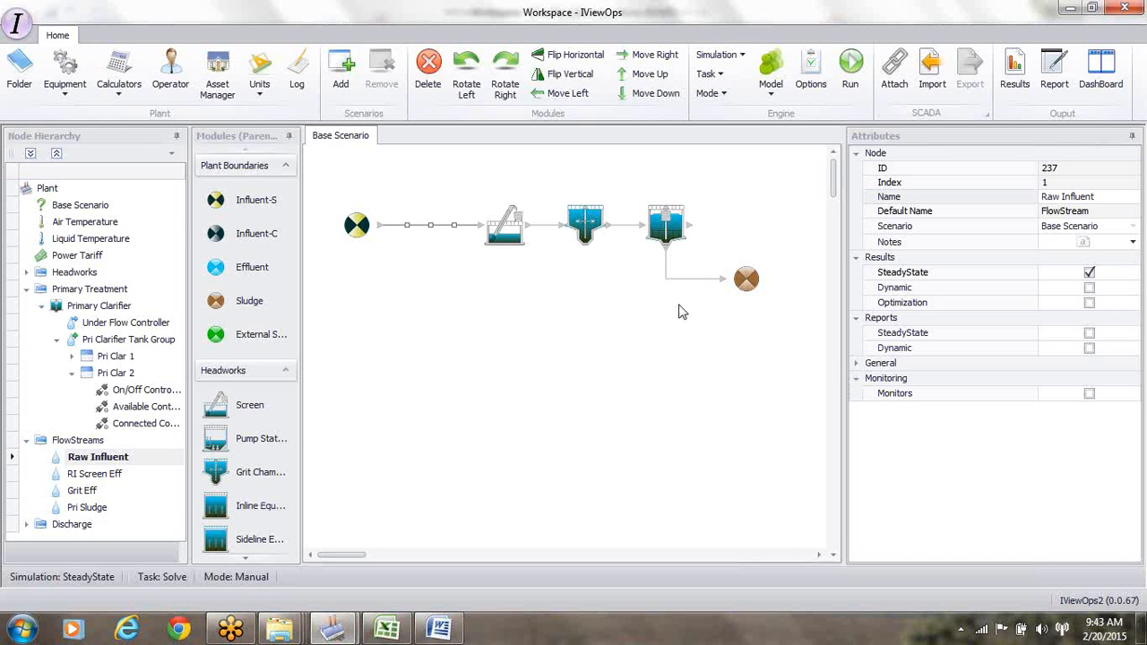
click(857, 364)
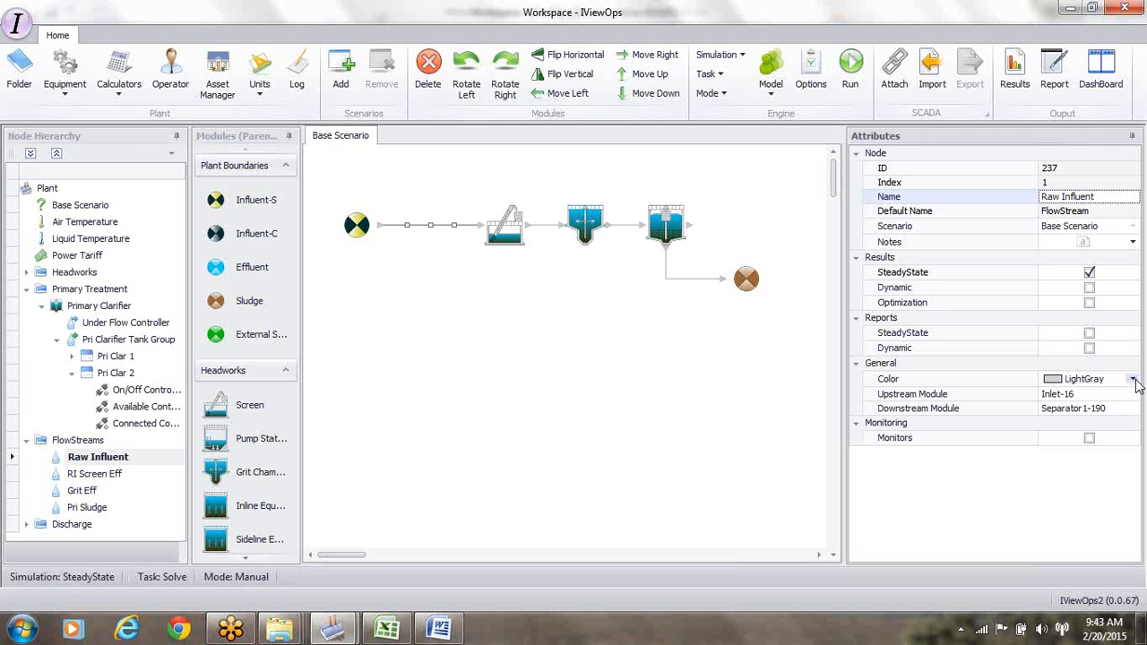
click(1133, 380)
click(1017, 399)
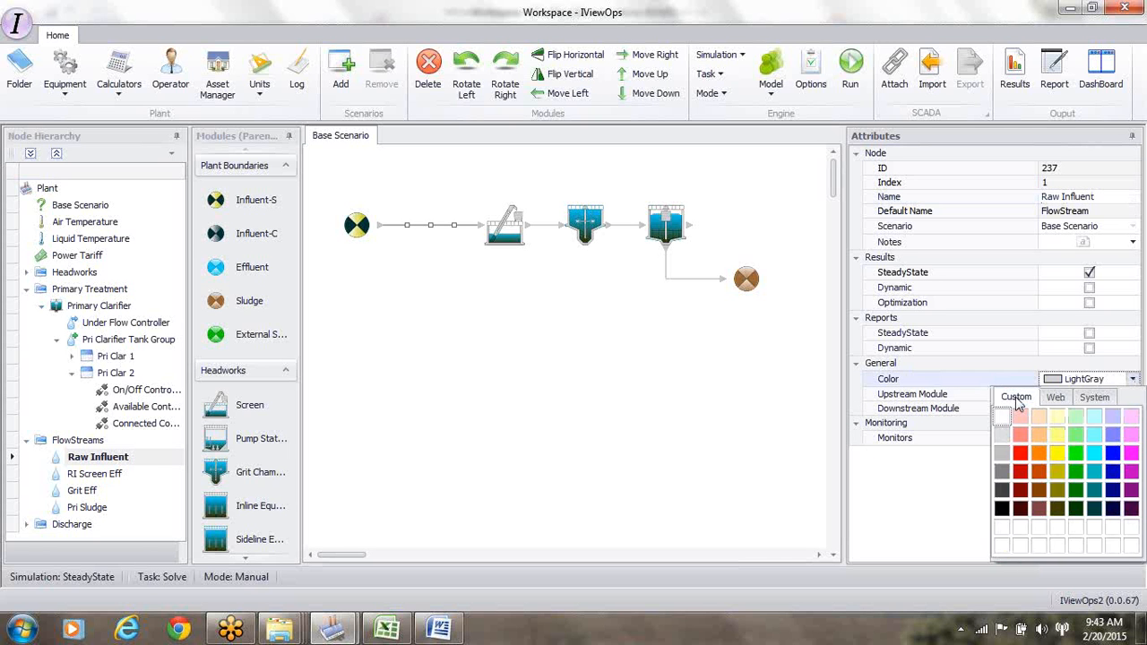
click(1001, 497)
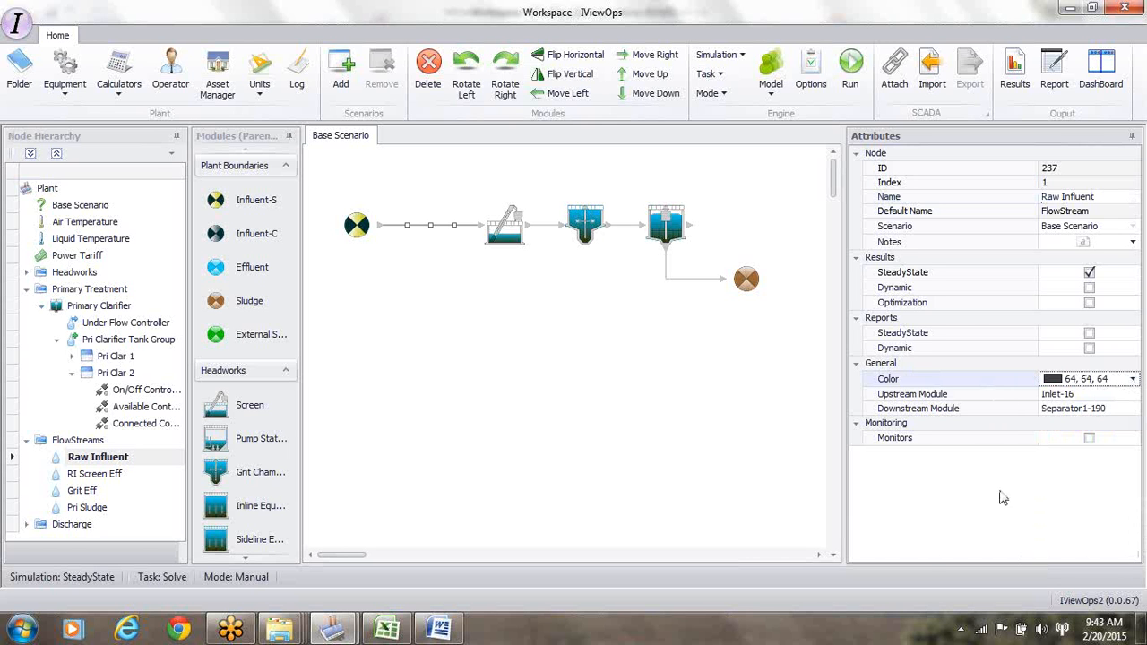
click(493, 309)
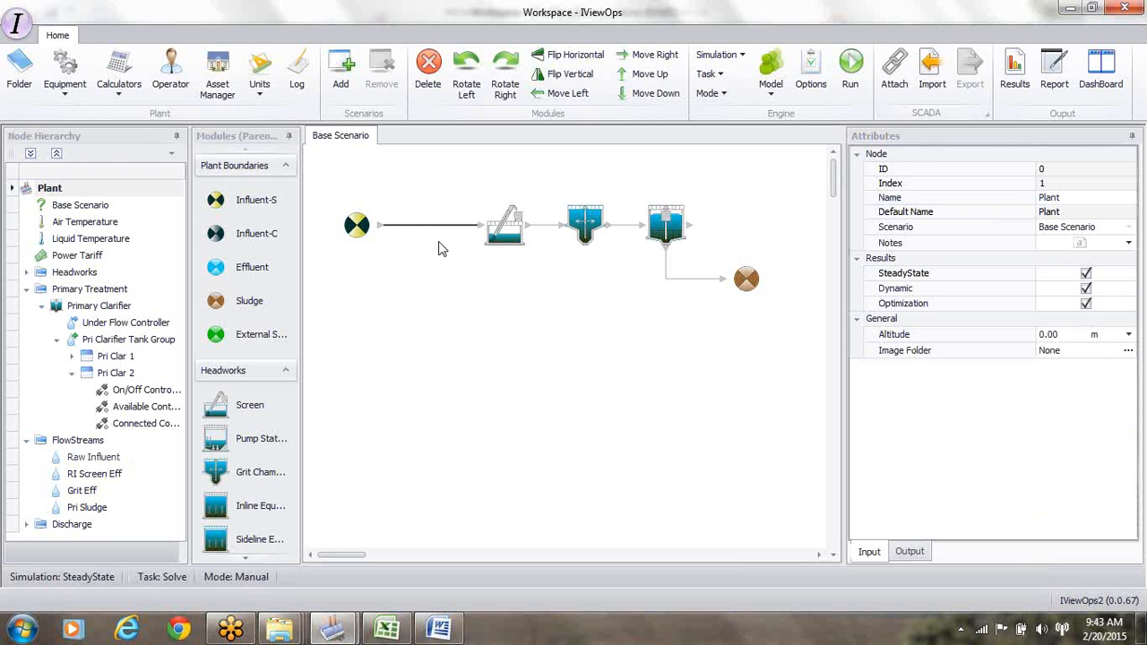
- Color the RI Screen Eff flow stream between the screen and grit chamber dark gray 64, 64, 64
click(548, 227)
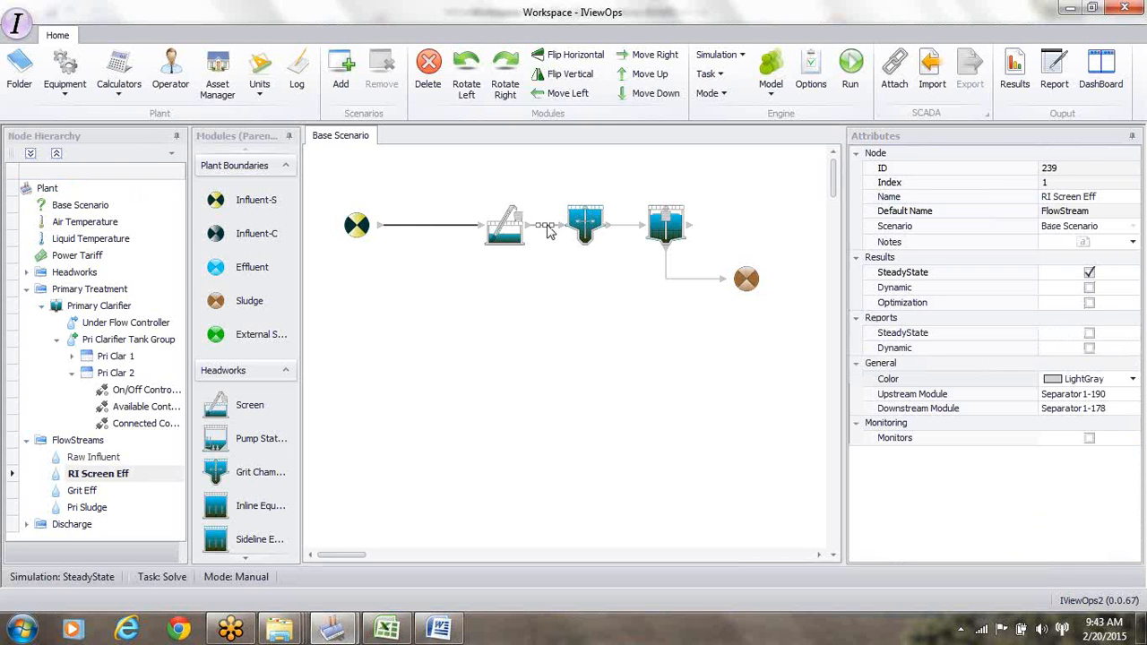
click(1135, 383)
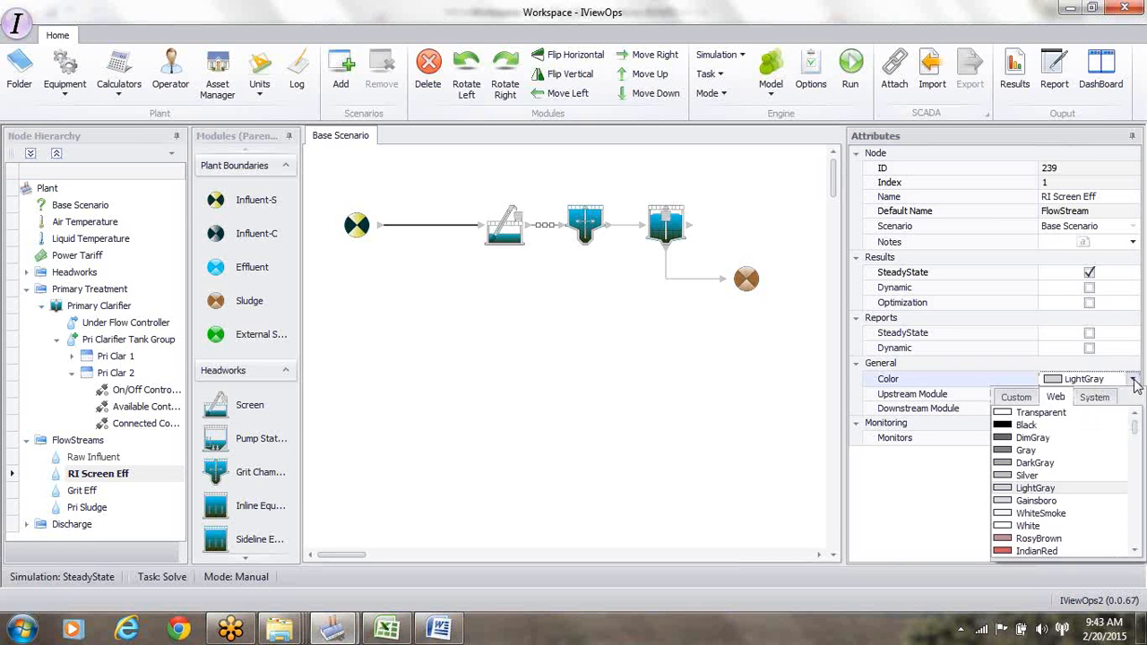
click(1016, 397)
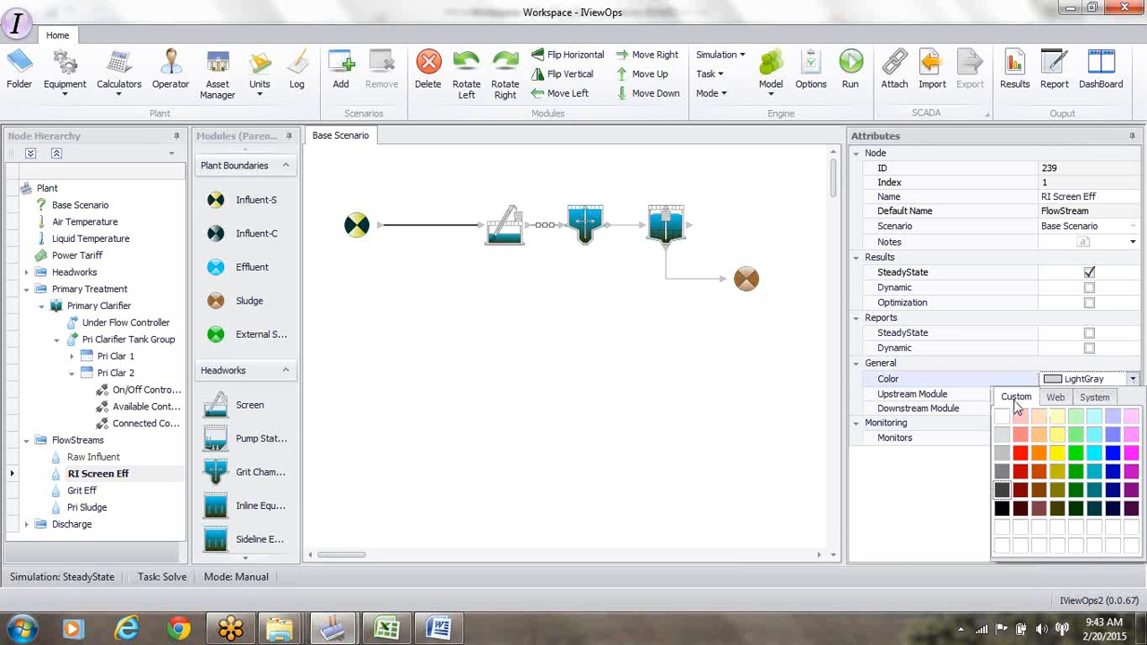
click(1004, 488)
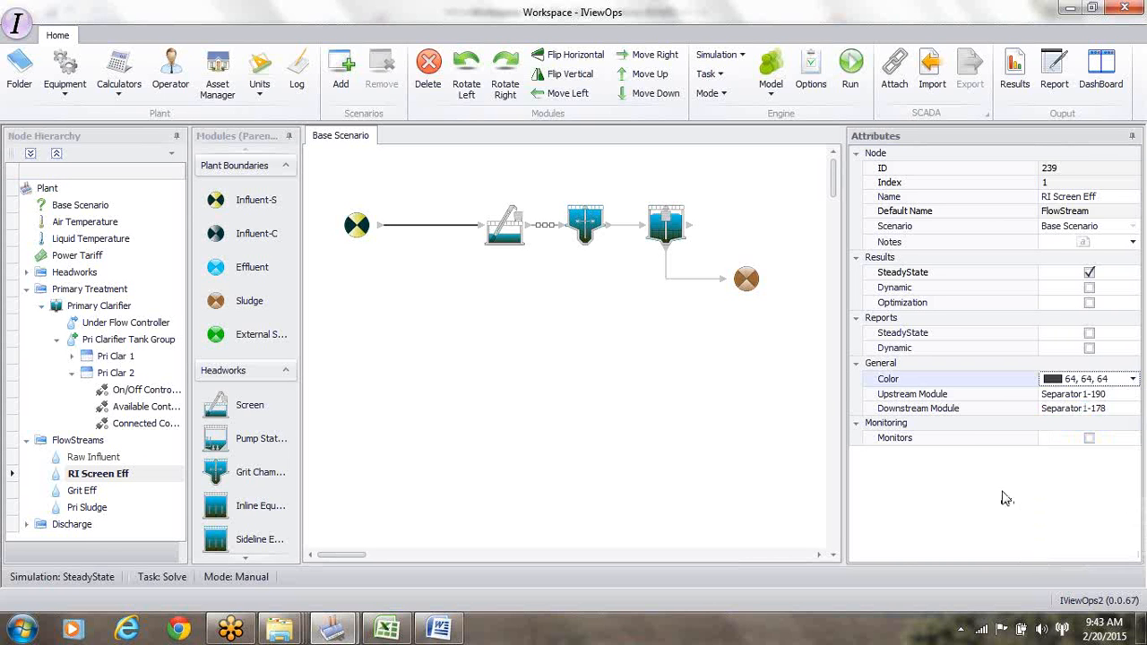
- Apply the custom dark gray 64, 64, 64 to the Grit Eff flow stream
click(628, 225)
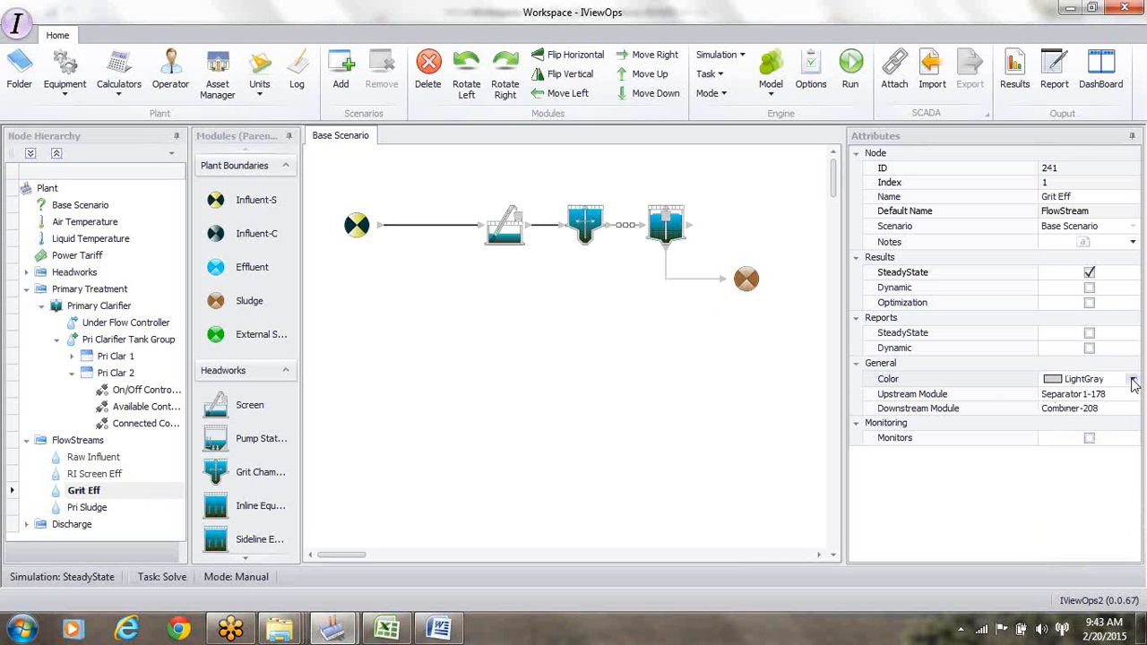
click(1132, 380)
click(1013, 398)
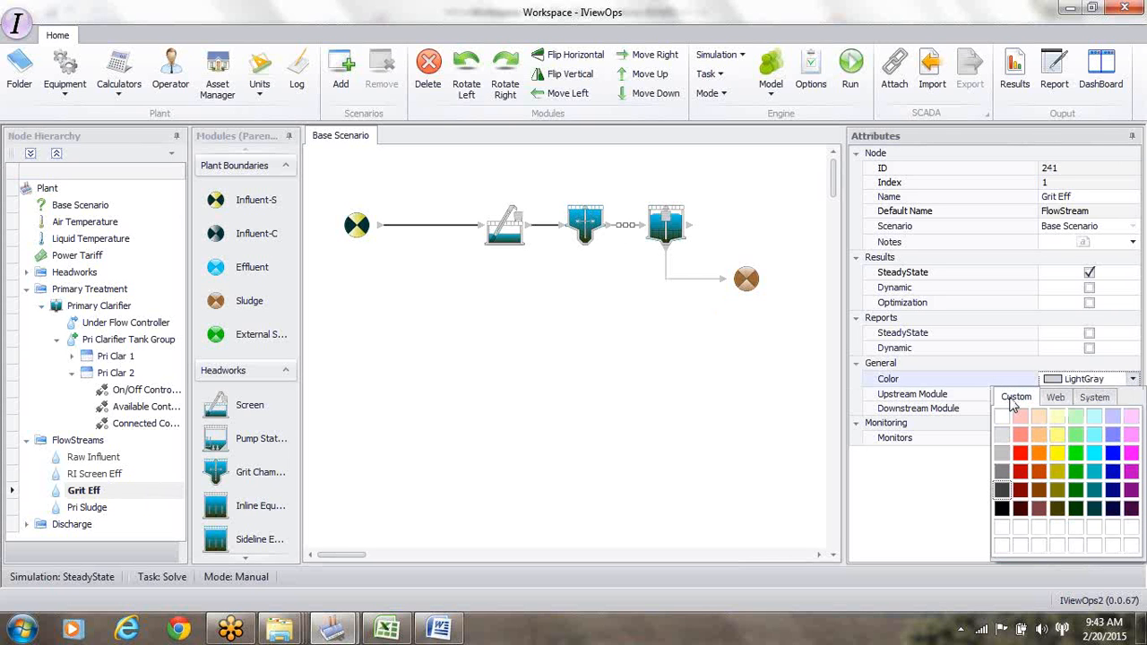
click(1003, 489)
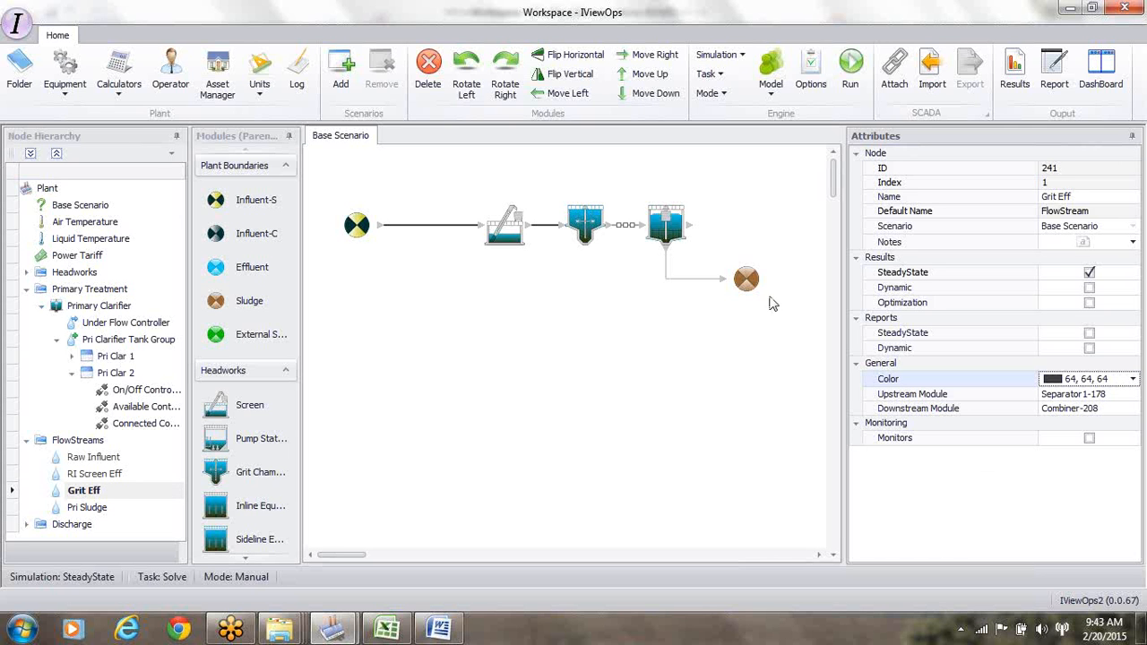
- Change the Pri Sludge flow stream's color to the custom dark red 64, 0, 0
click(701, 281)
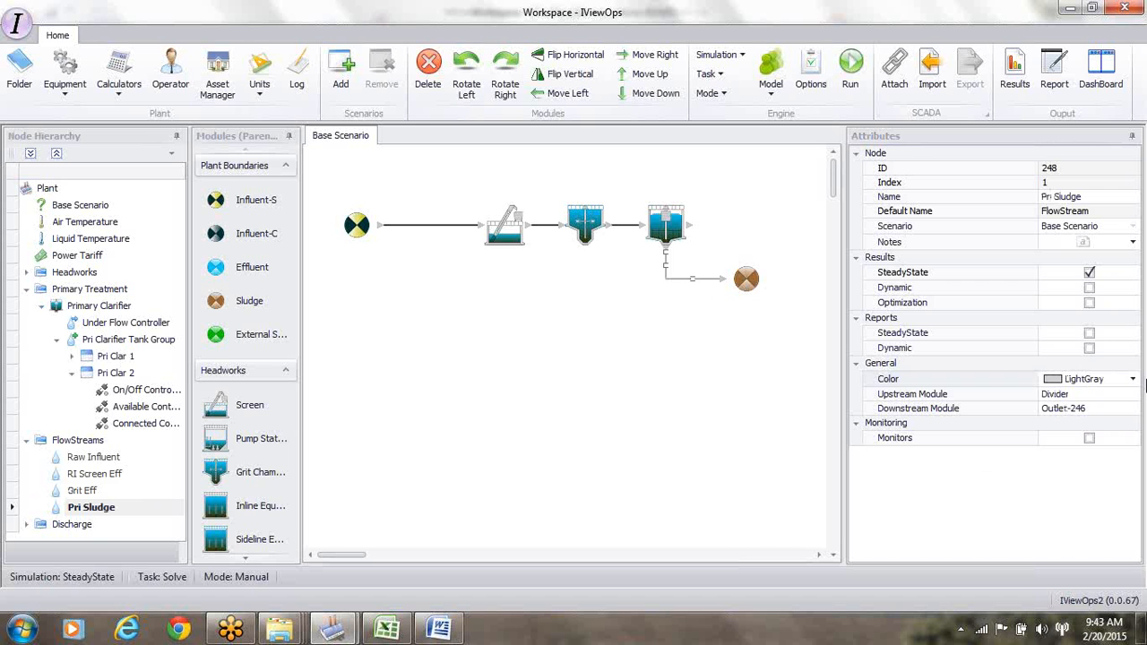
click(1133, 379)
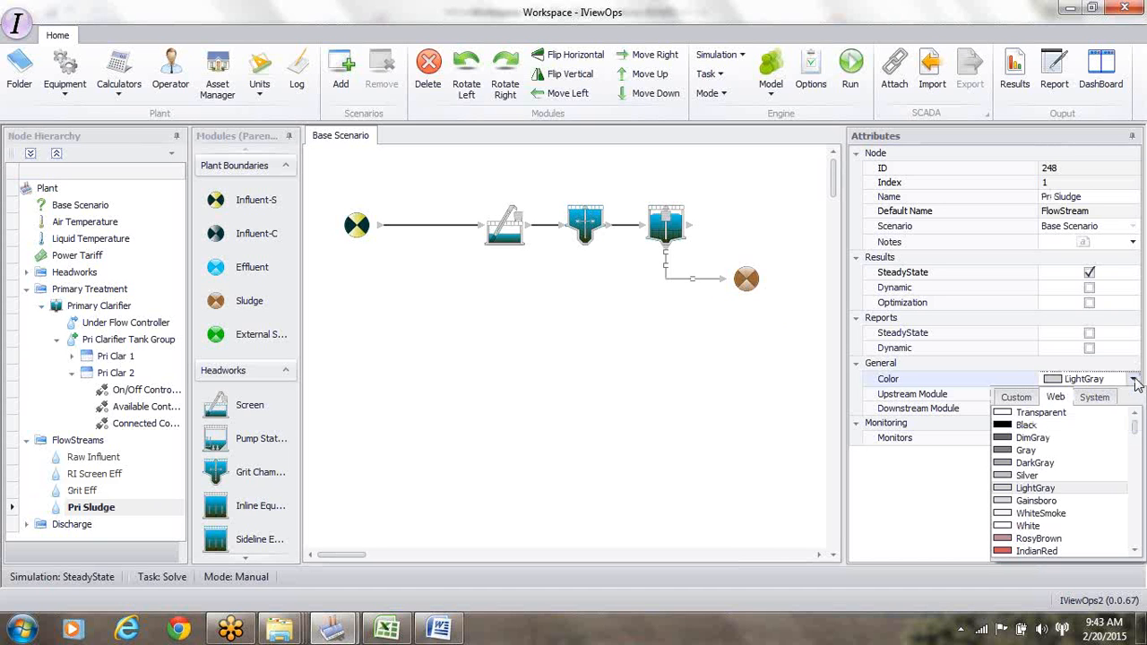
click(1018, 398)
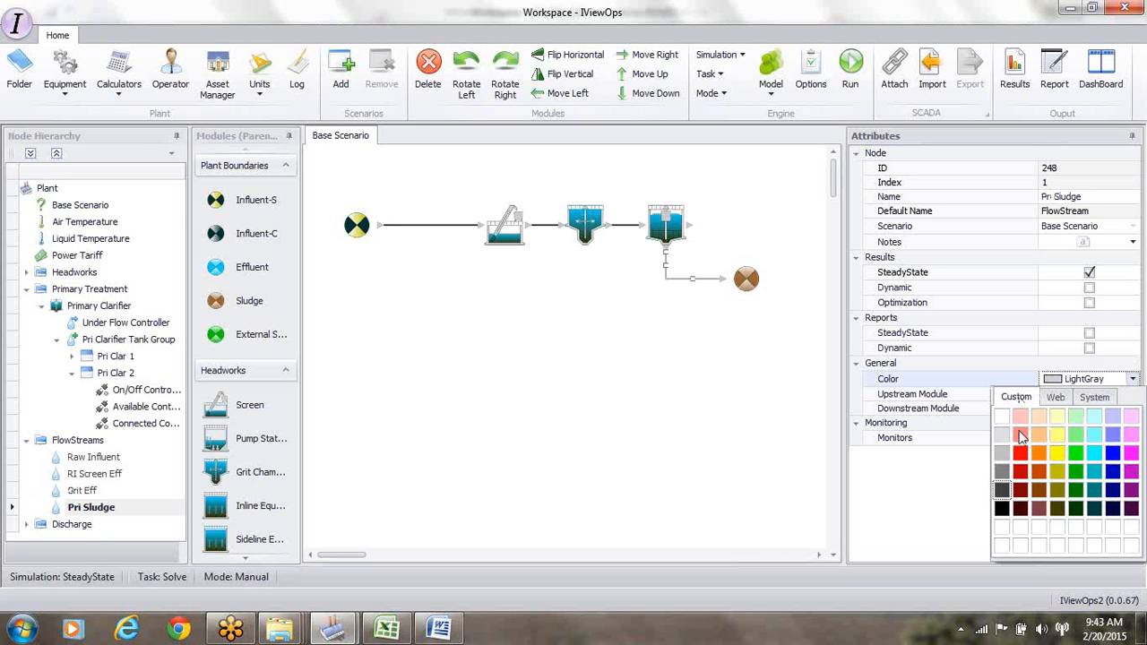
click(1021, 509)
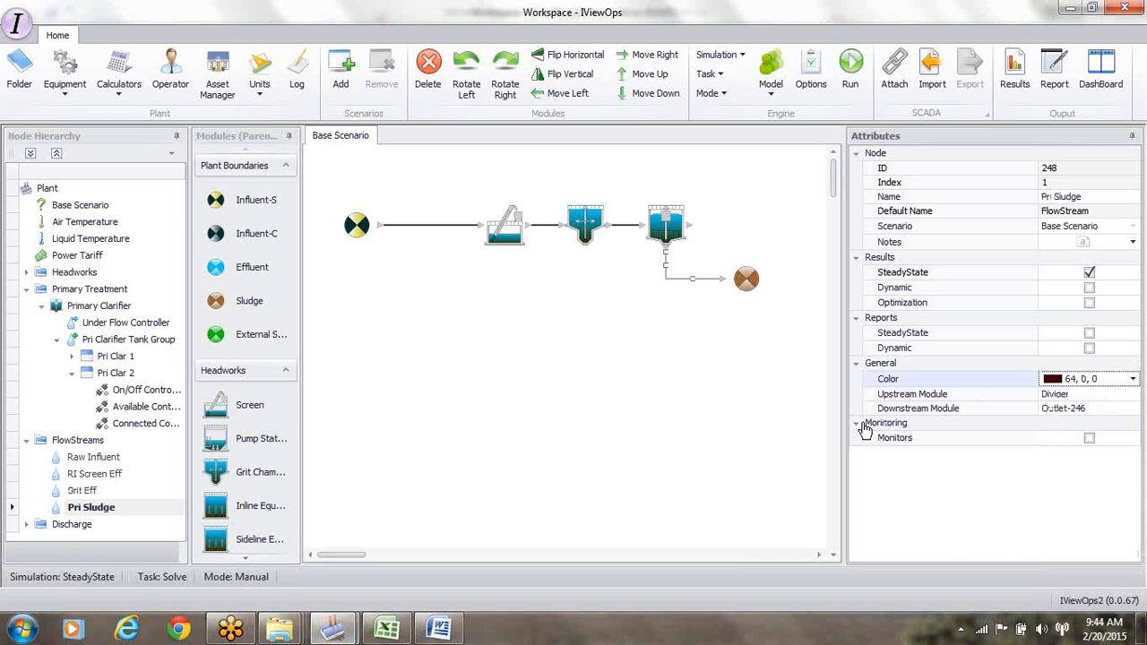
click(803, 405)
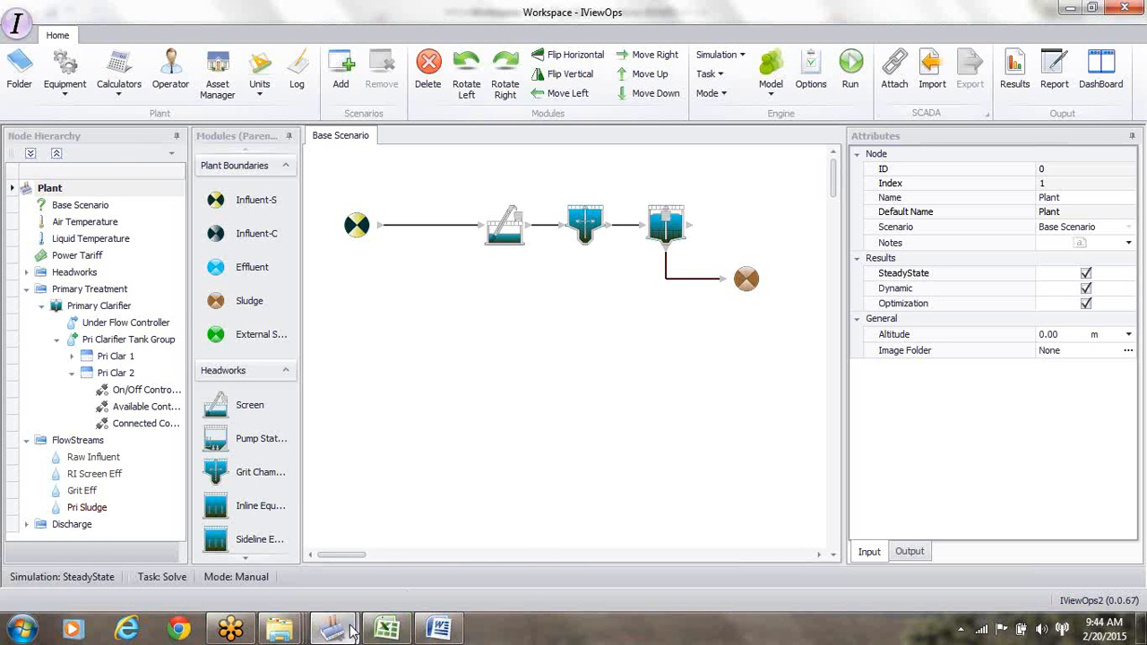
- Switch to the IViewOps_Services_1A.ivo workspace and examine its anoxic and aerobic reactors, nitrate recycle divider and secondary clarifier
mouse_move(352, 631)
click(248, 569)
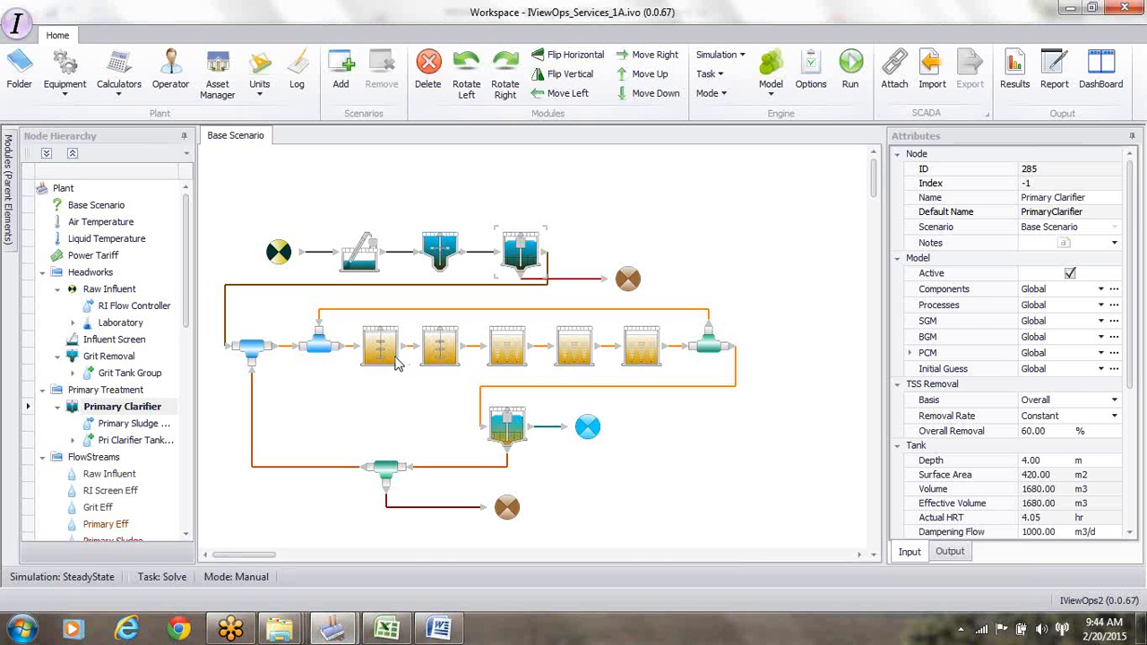
click(397, 361)
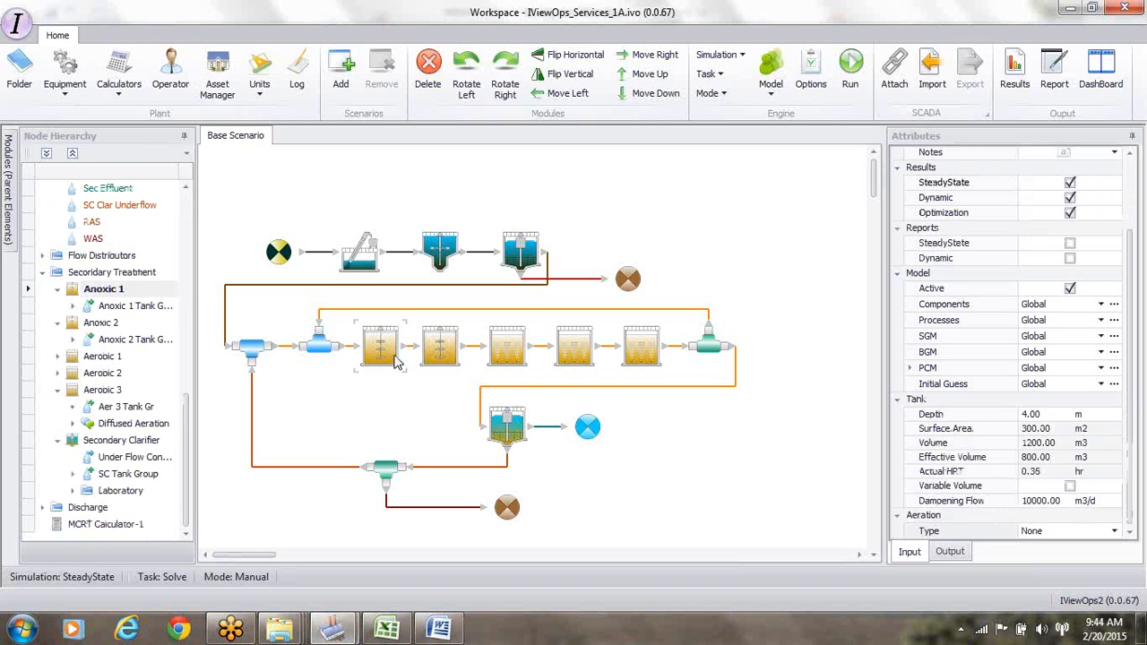
click(442, 352)
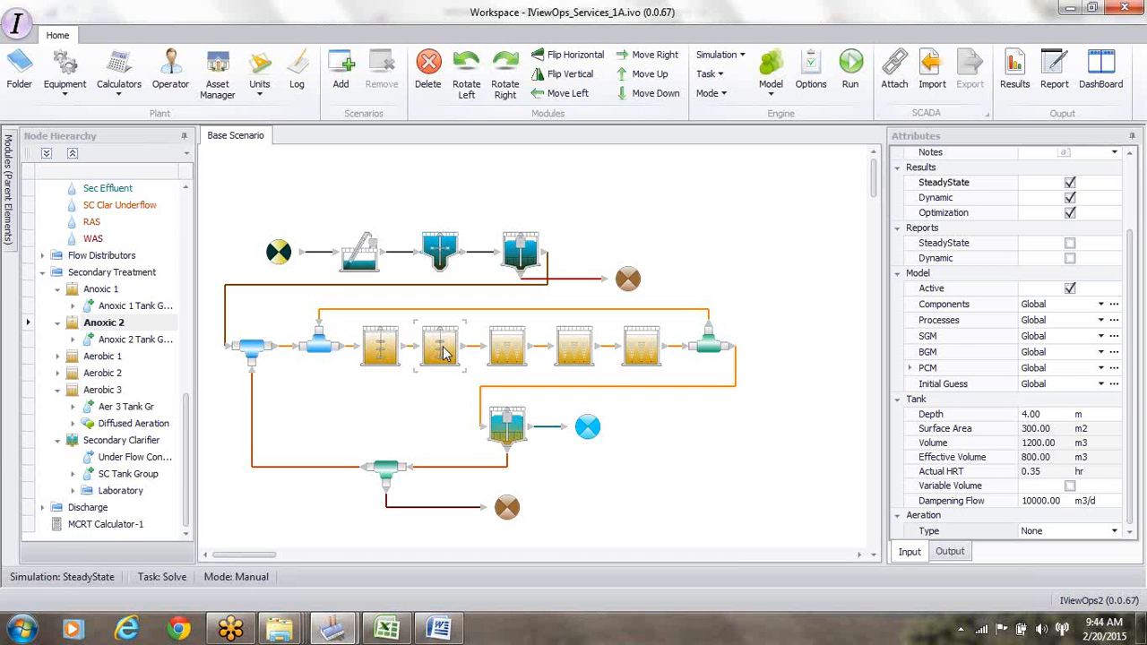
click(515, 358)
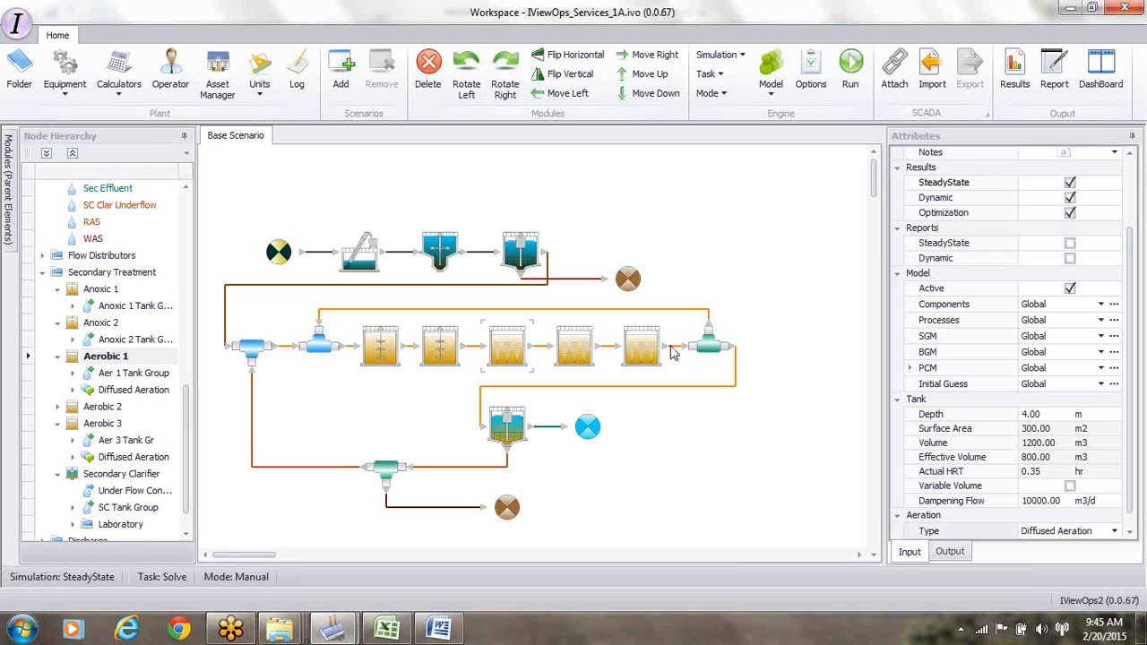
click(710, 348)
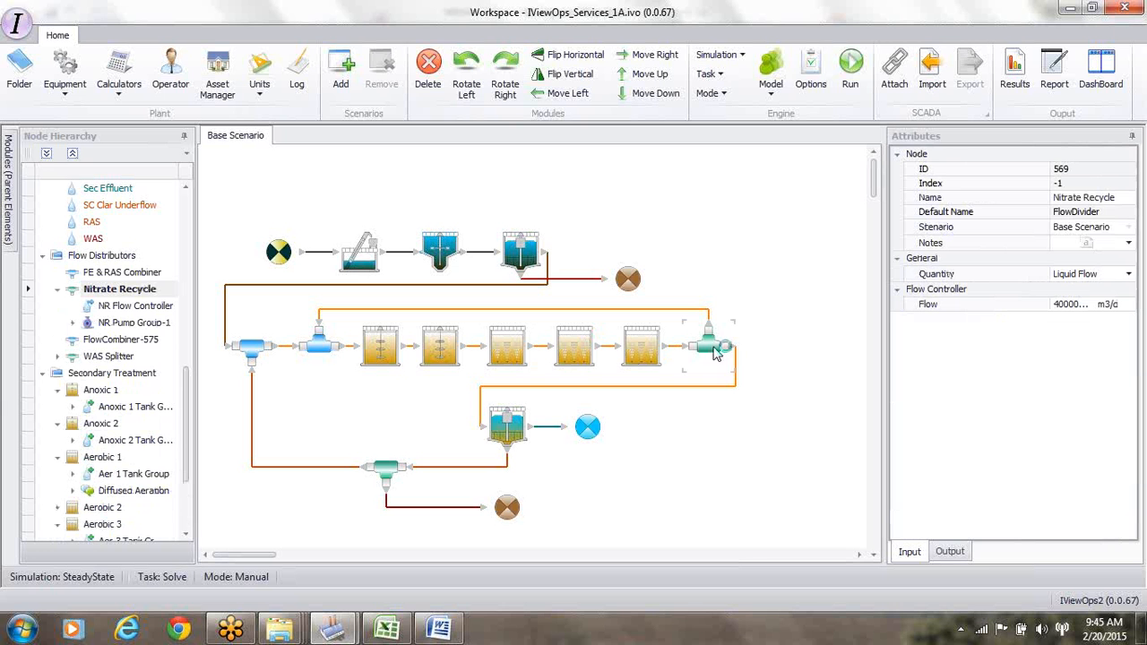
click(504, 431)
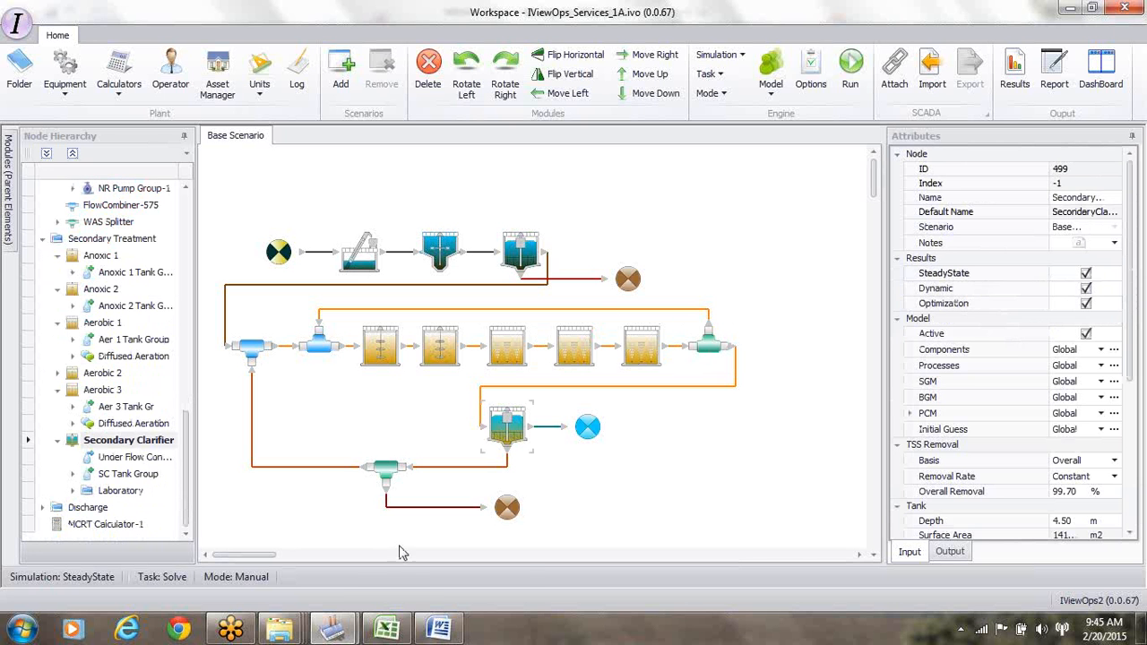
- Return to the unsaved plant workspace and place five bioreactors in a horizontal row below the primary treatment line
mouse_move(352, 622)
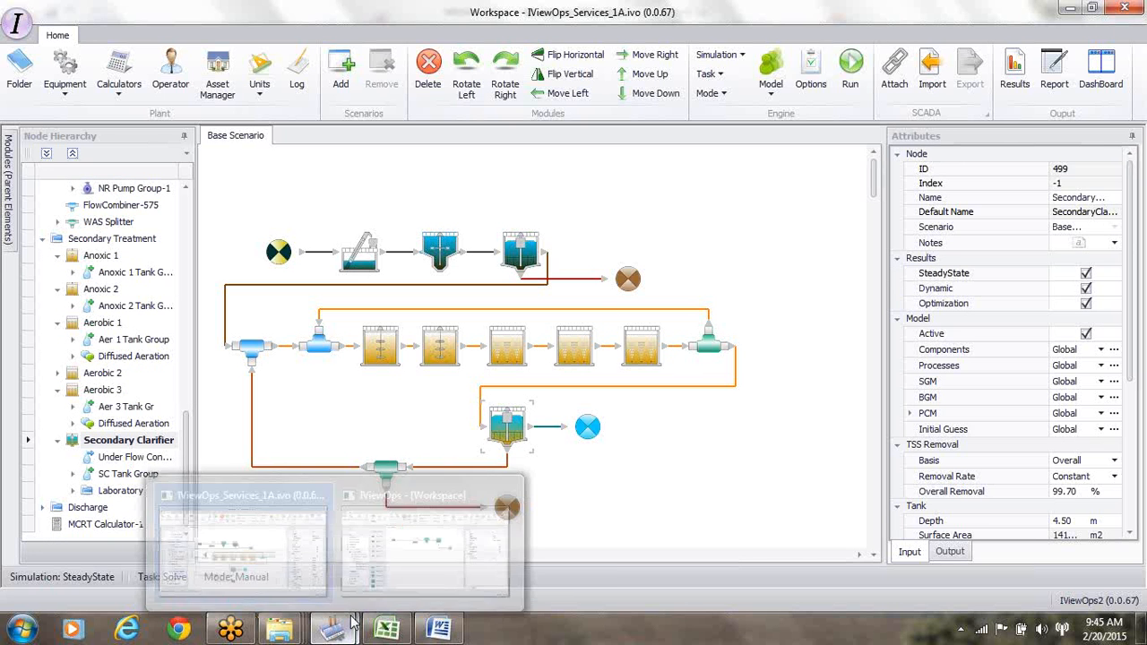
click(402, 571)
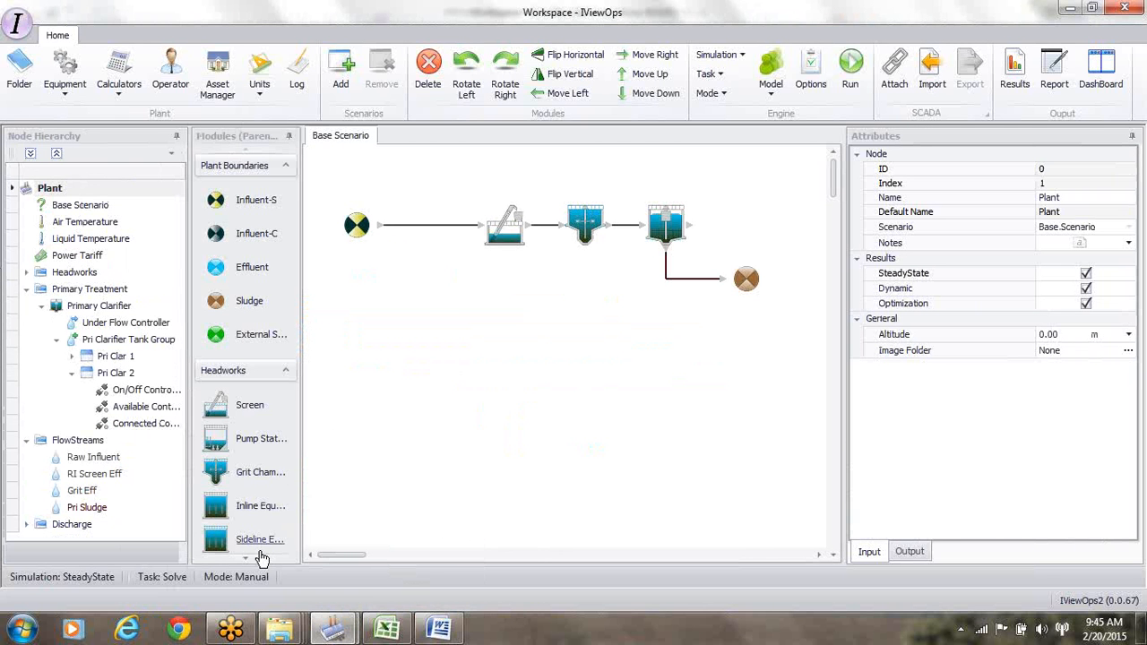
scroll(246, 562, down, 5)
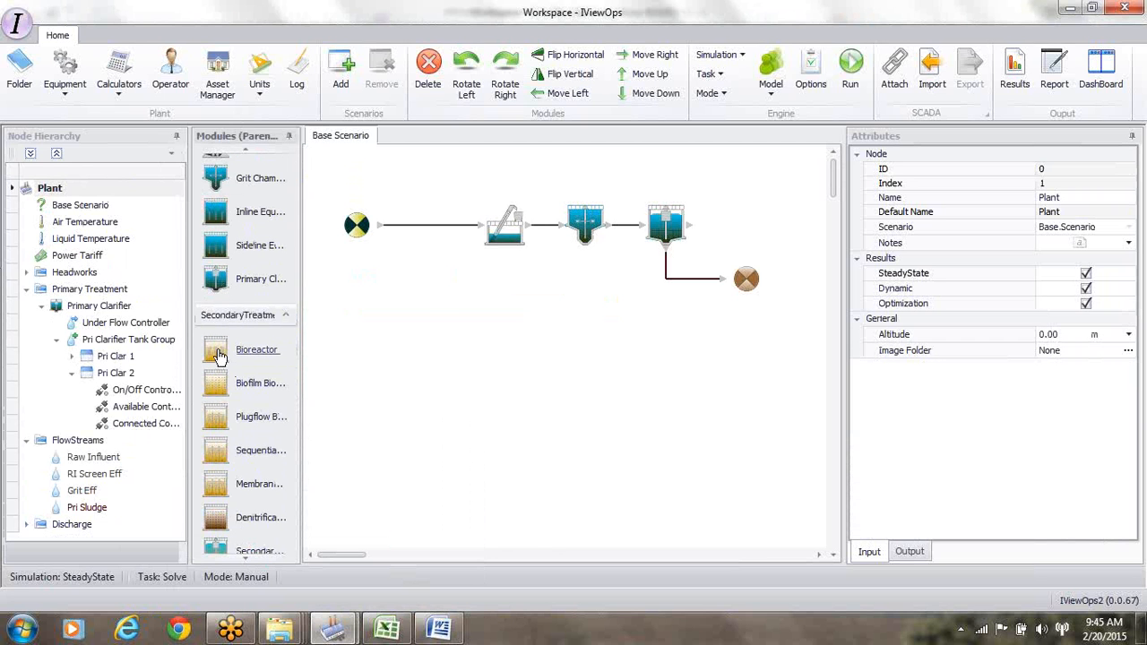
drag(220, 359, 426, 326)
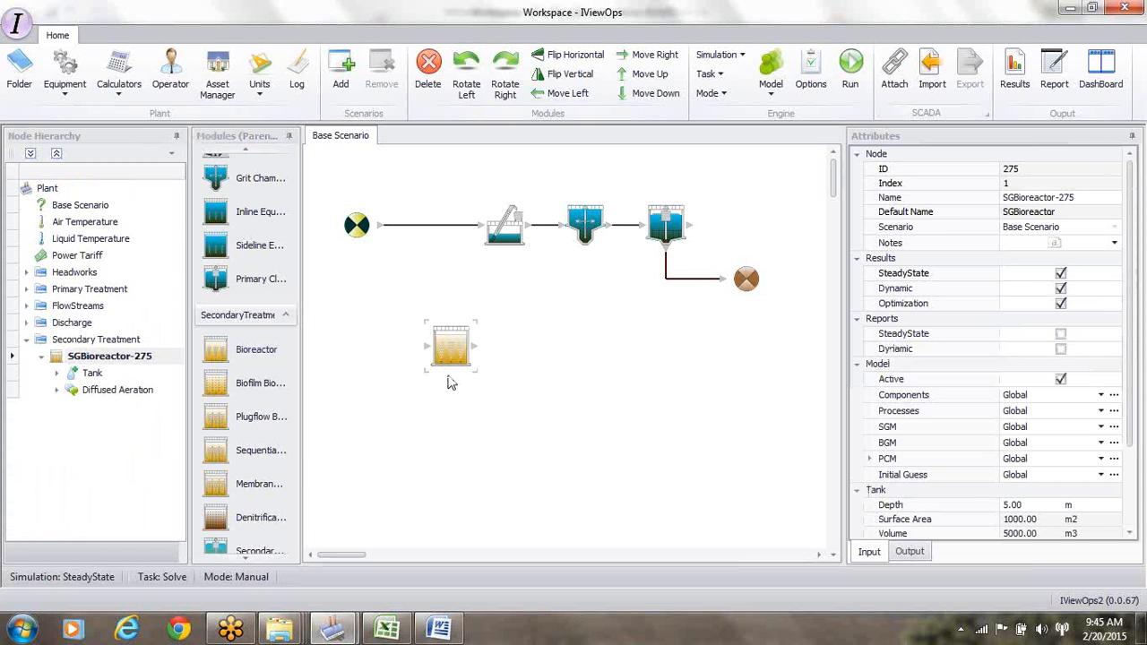
drag(243, 360, 497, 324)
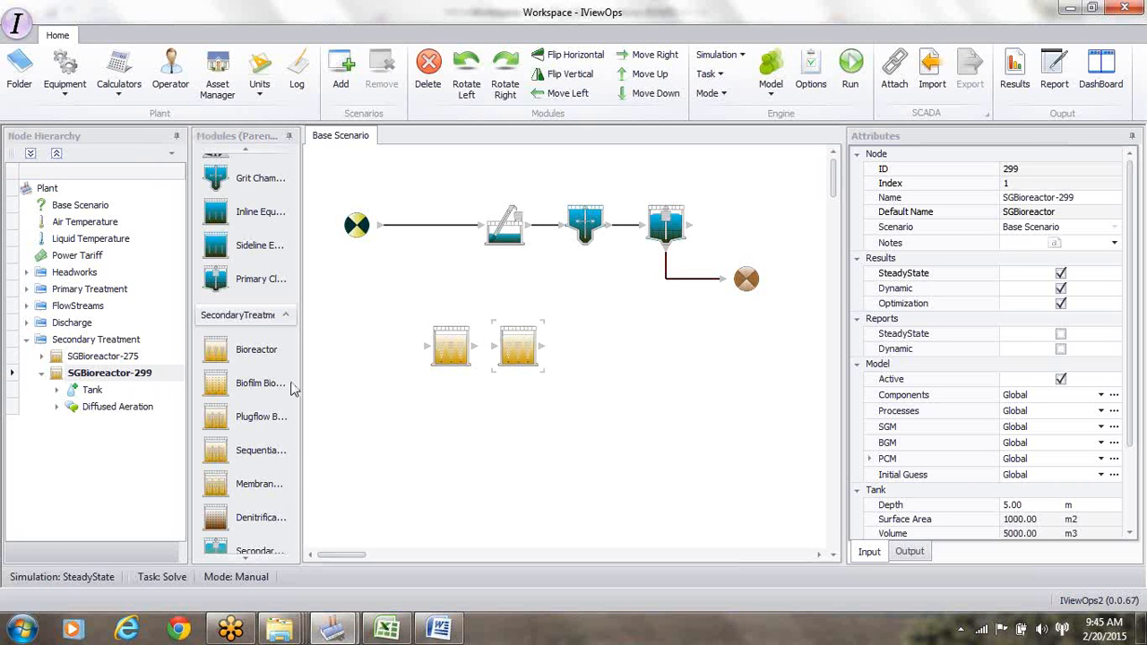
drag(232, 365, 570, 328)
drag(216, 353, 645, 326)
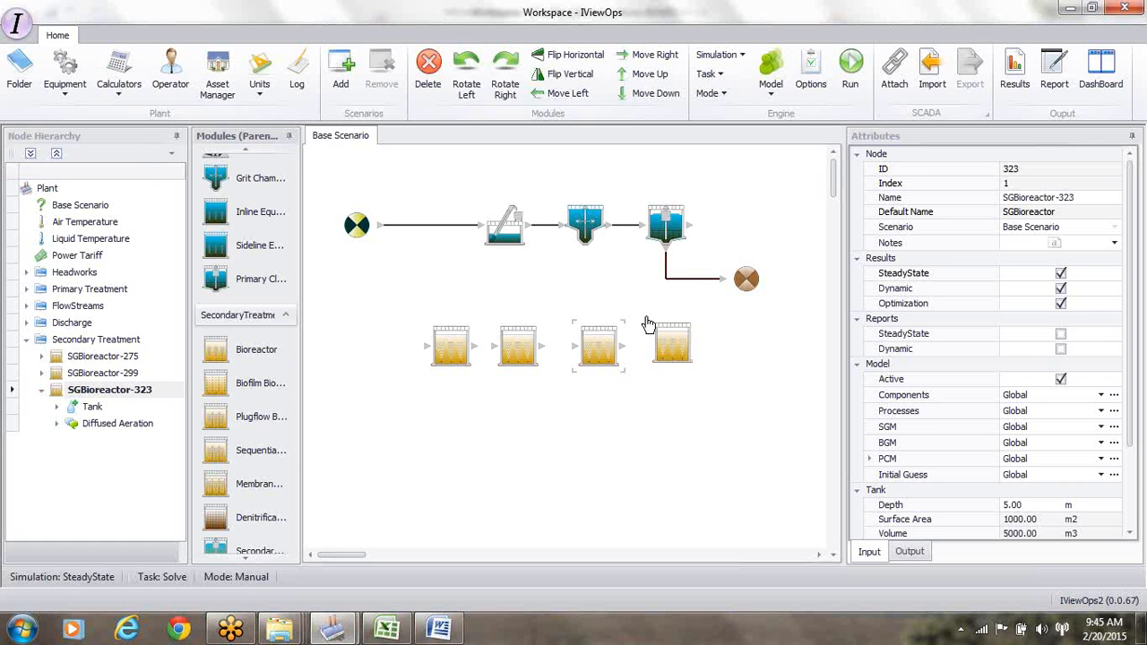
drag(220, 351, 733, 328)
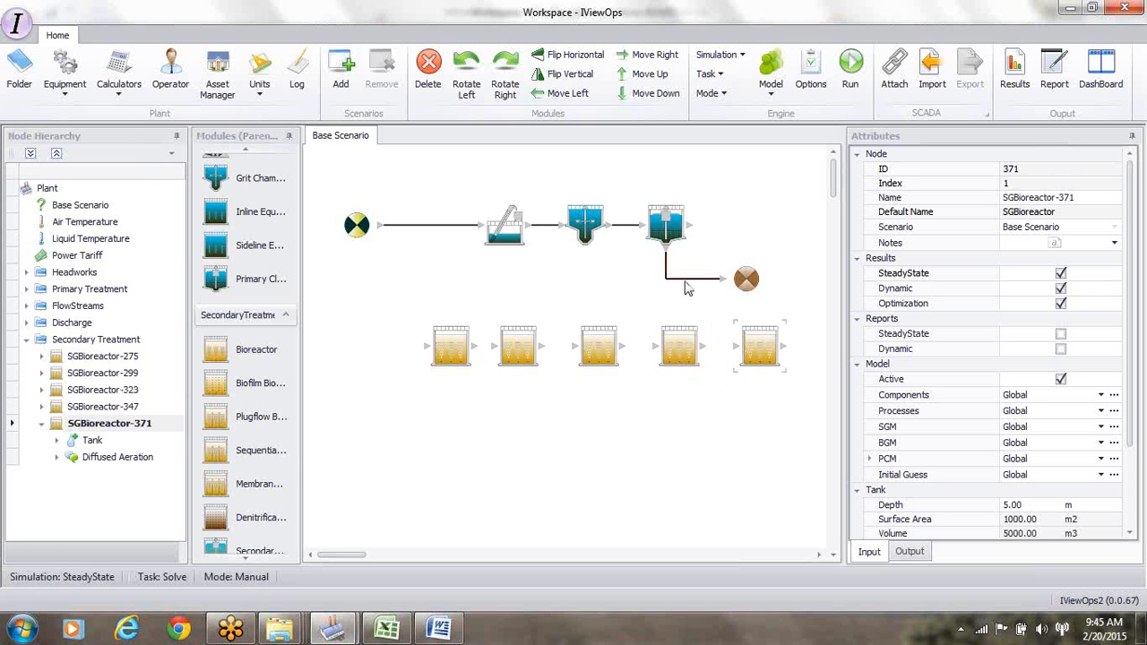
- Move the primary sludge discharge slightly up and nudge the second bioreactor to the right
drag(745, 281, 746, 266)
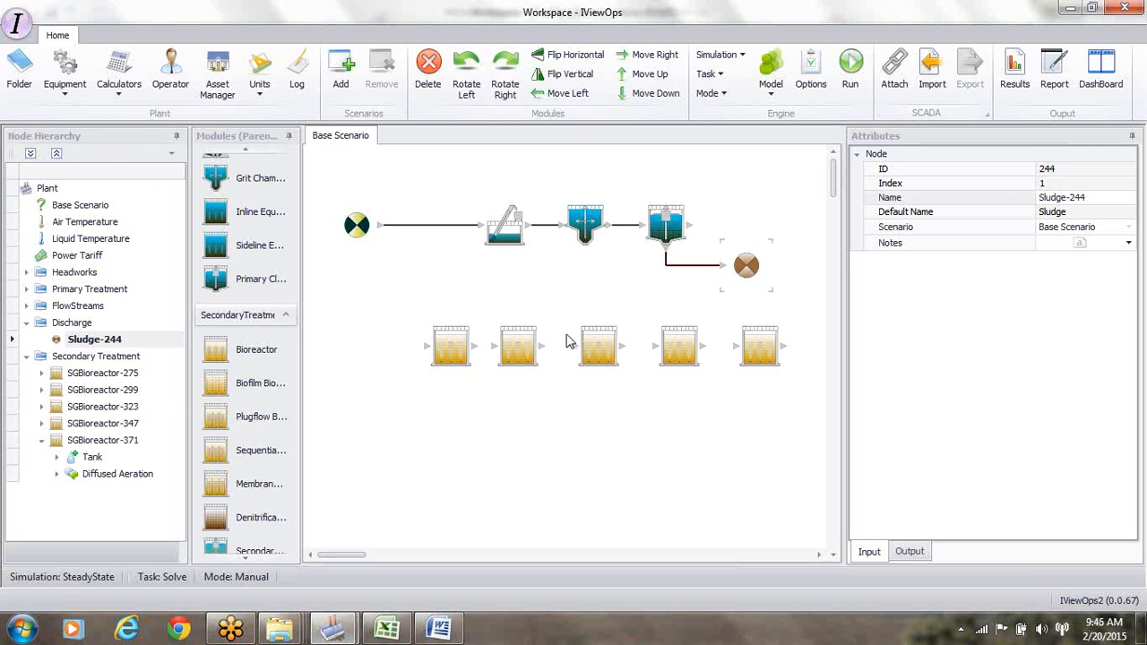
click(526, 348)
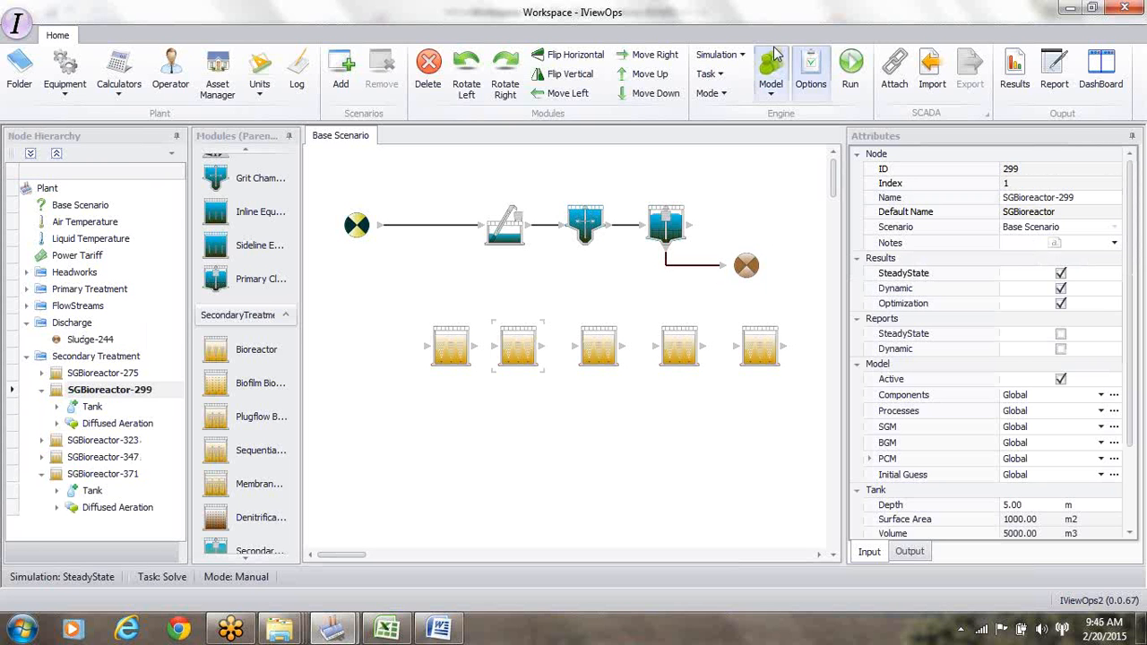
click(658, 58)
click(658, 57)
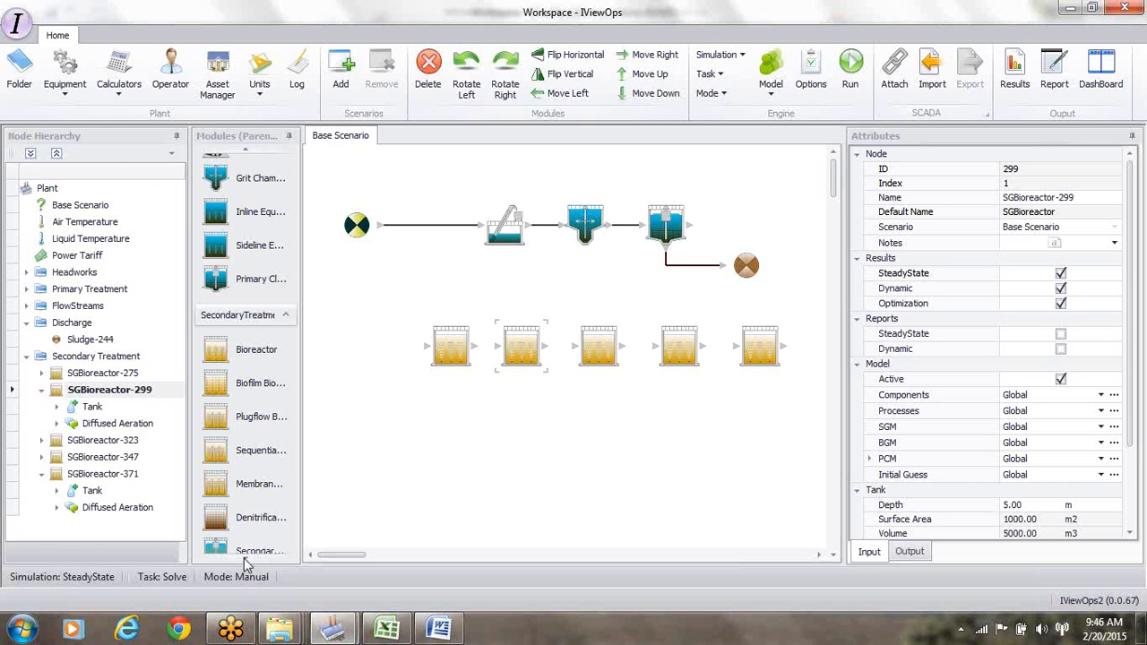
- Add a flow combiner at the start of the bioreactor row, below the influent
scroll(246, 562, down, 5)
scroll(246, 563, down, 5)
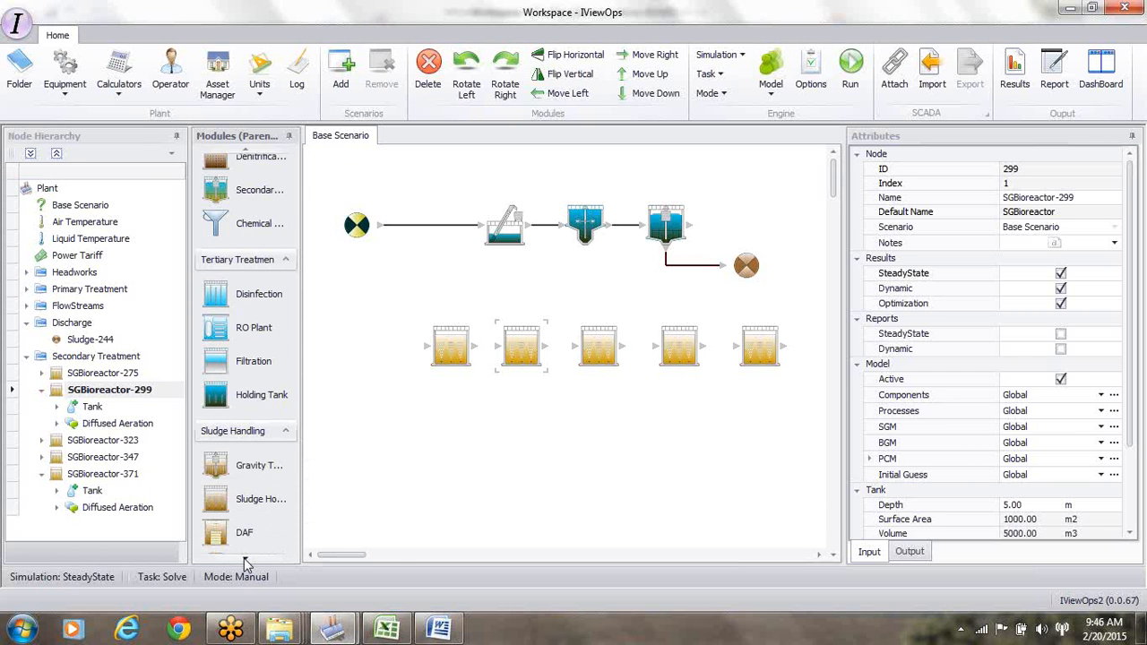
scroll(245, 560, down, 2)
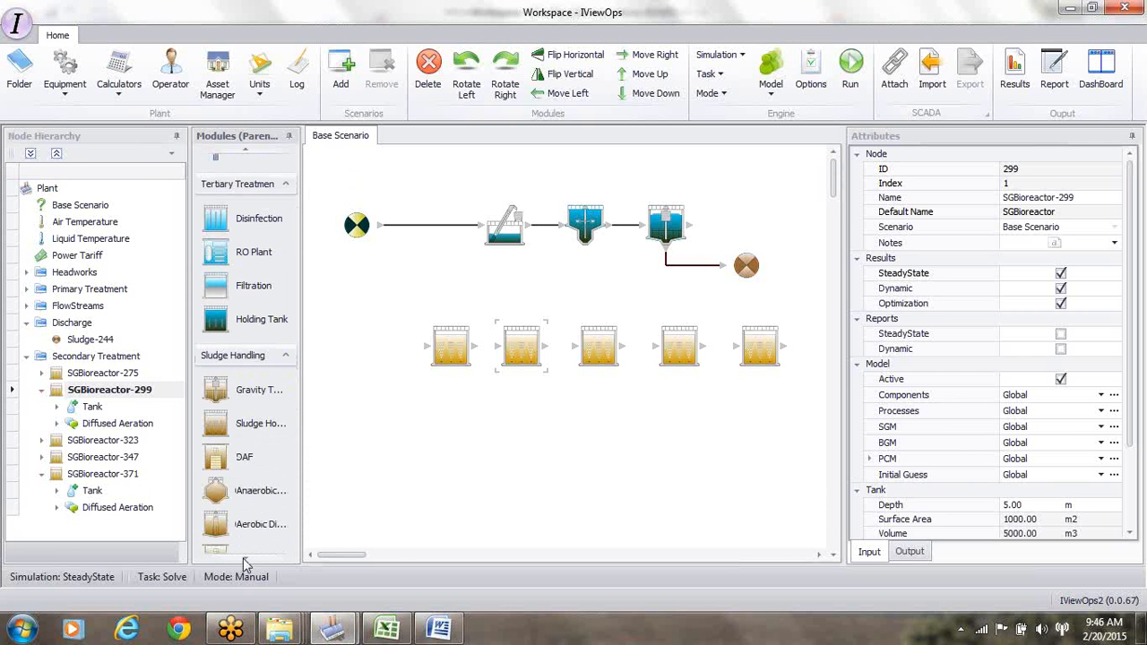
scroll(249, 562, down, 4)
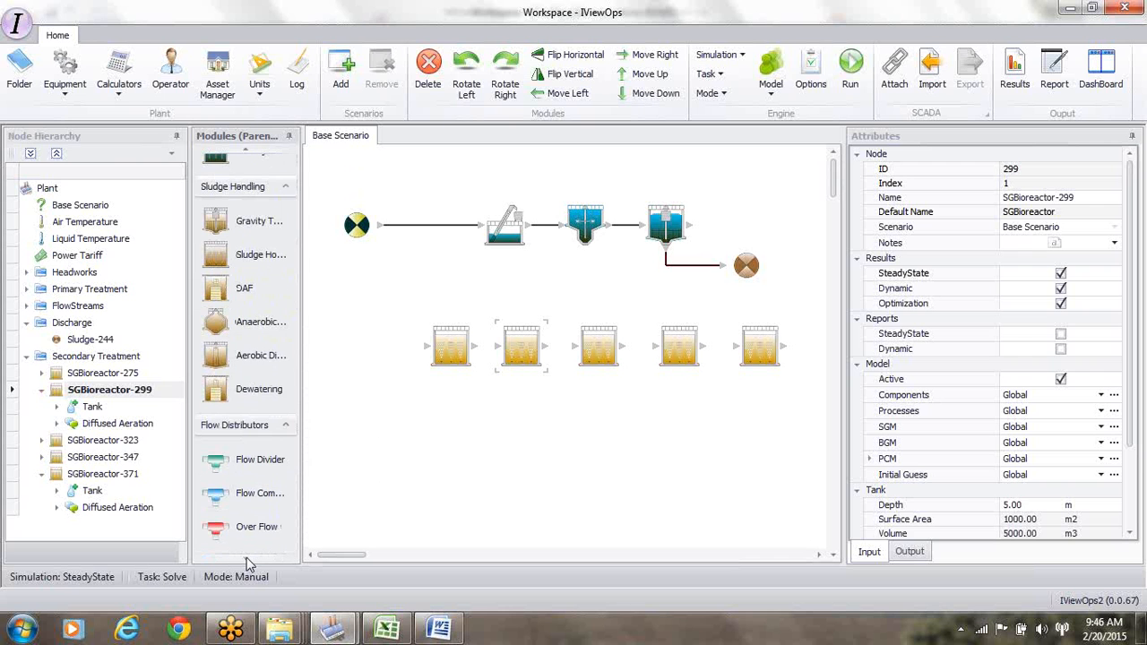
drag(215, 499, 328, 326)
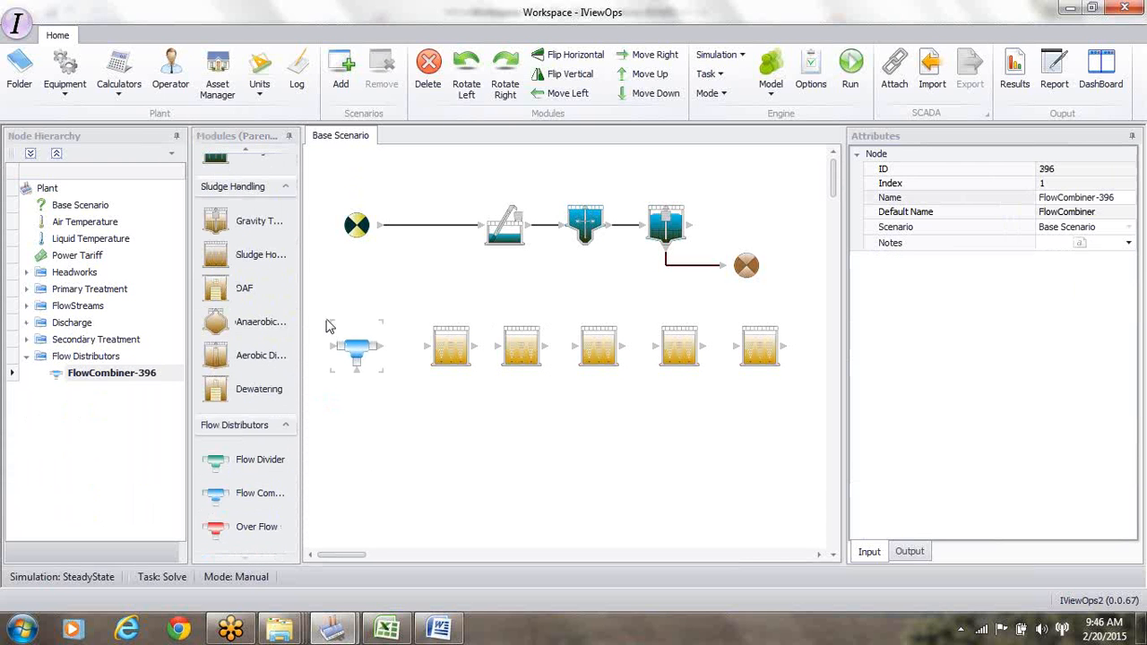
click(27, 290)
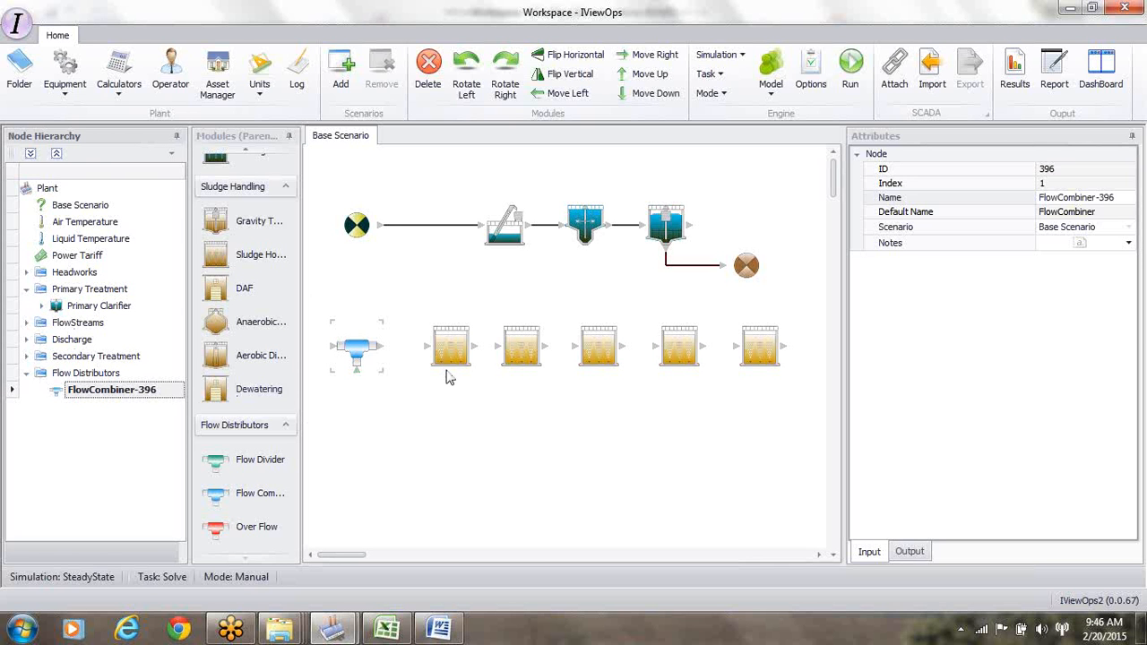
- Shift the first two bioreactors to the right and add a second flow combiner between the first combiner and the bioreactors
click(526, 353)
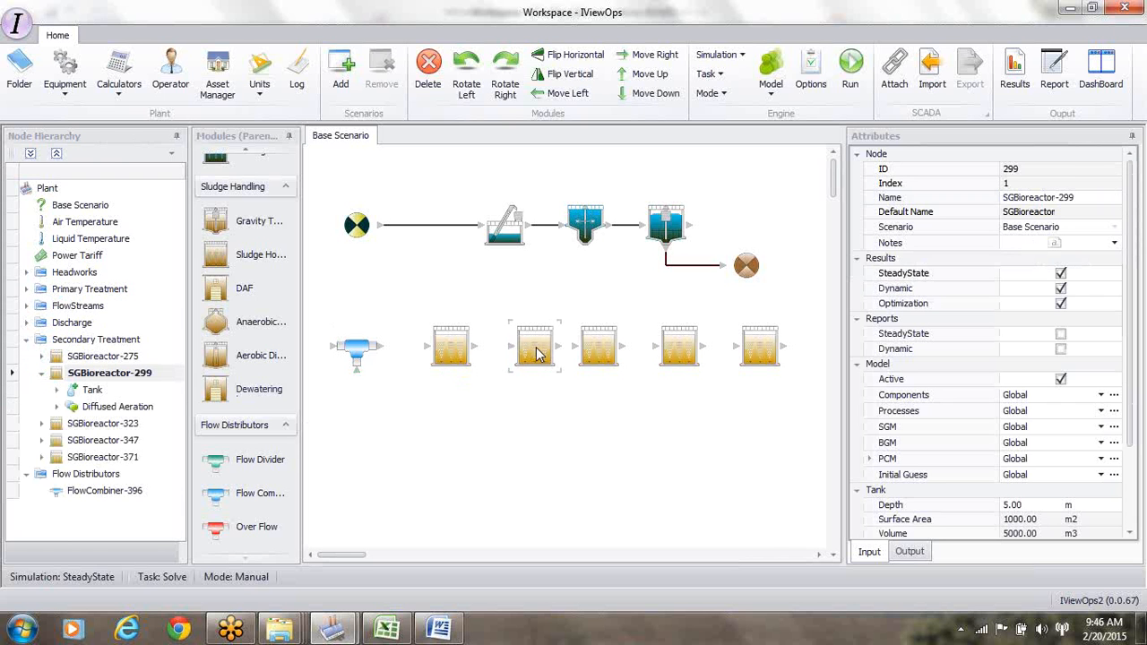
drag(458, 352, 472, 351)
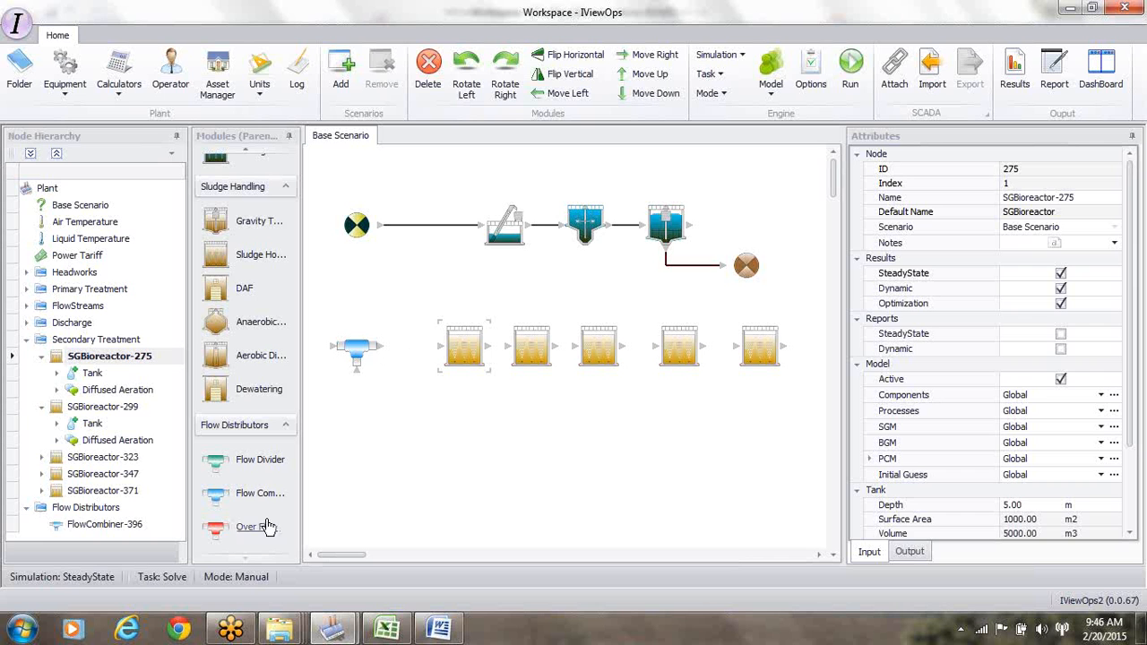
drag(221, 507, 383, 363)
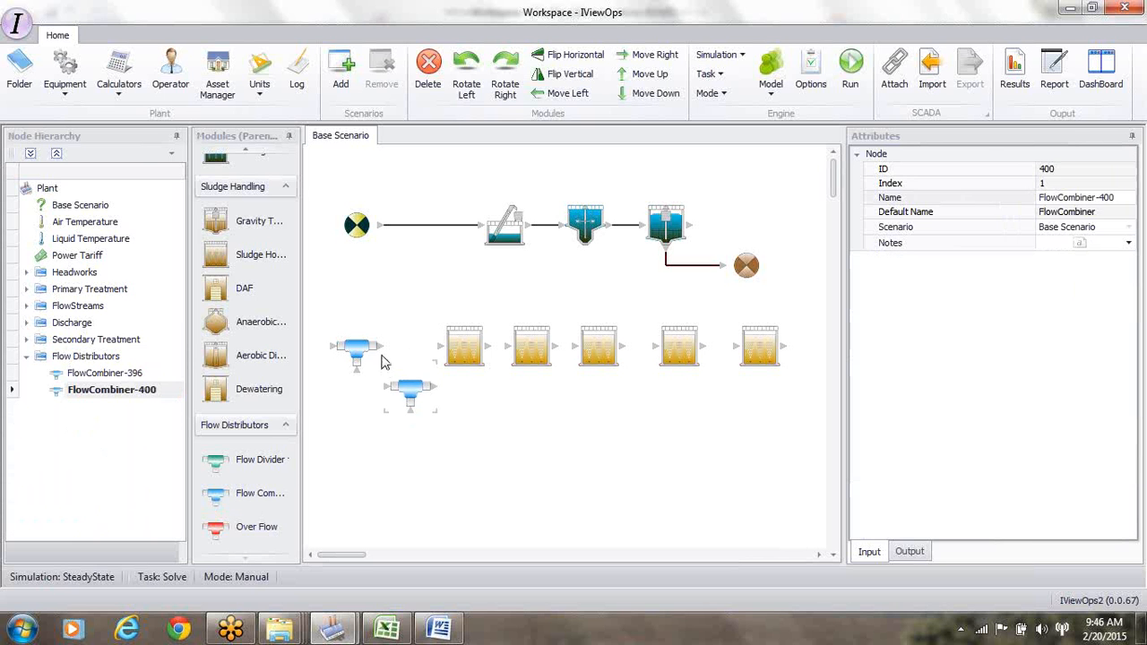
- Space the bioreactors evenly and align the second flow combiner ahead of them, flipped so its side port faces up
click(690, 352)
drag(690, 352, 704, 353)
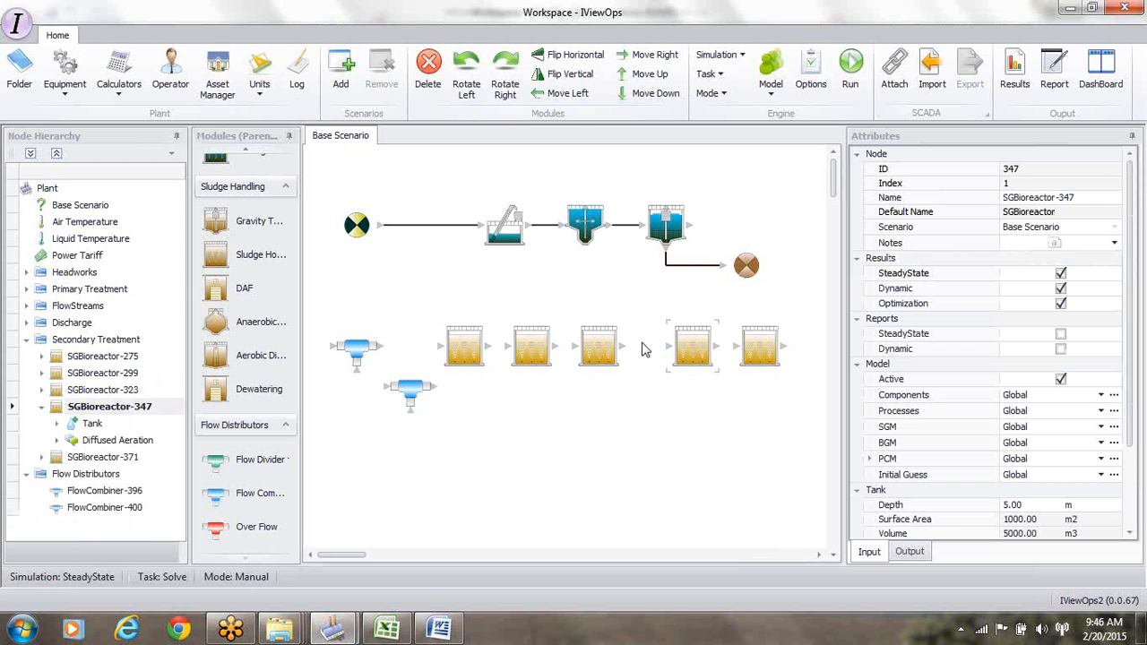
drag(602, 349, 629, 350)
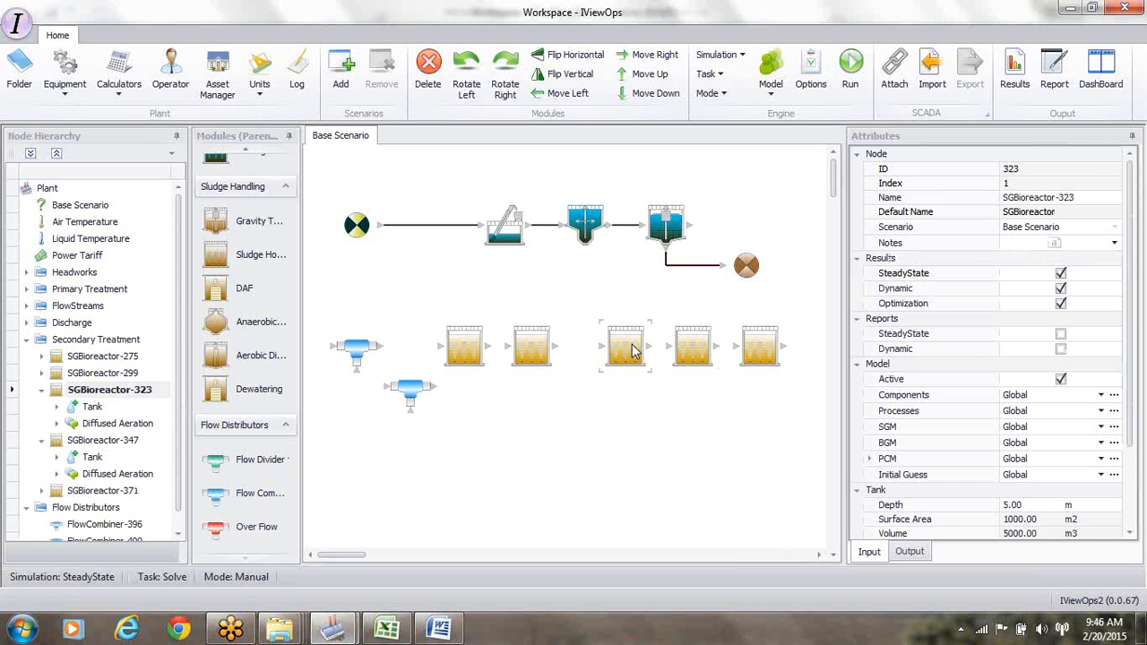
drag(547, 349, 573, 349)
drag(473, 349, 499, 350)
drag(417, 385, 425, 354)
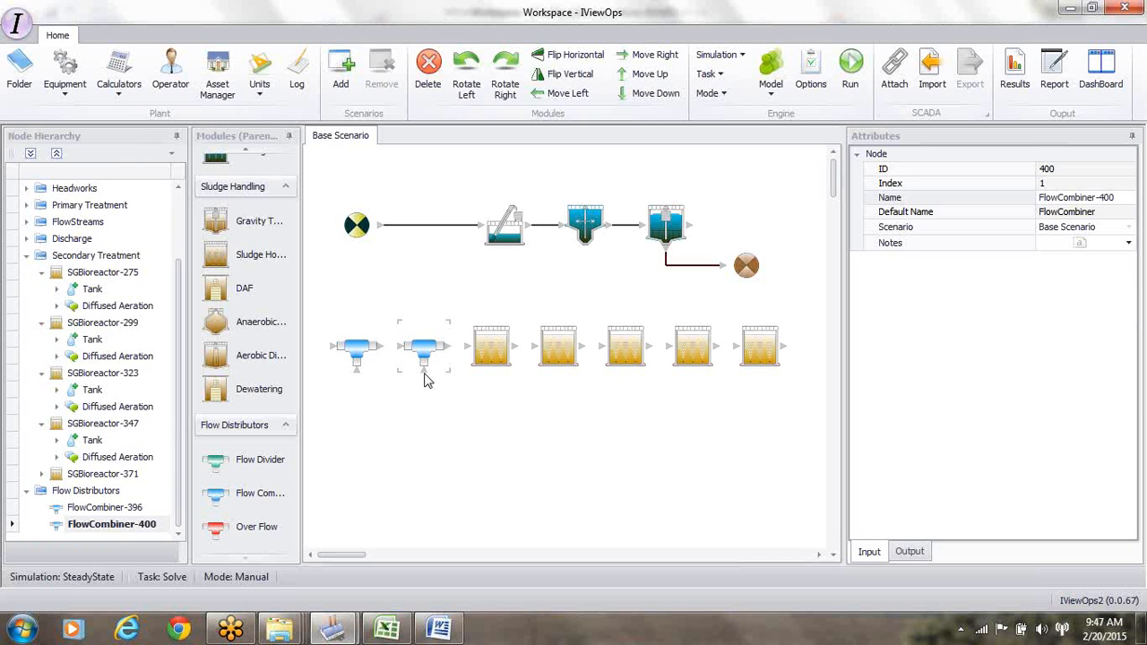
click(572, 57)
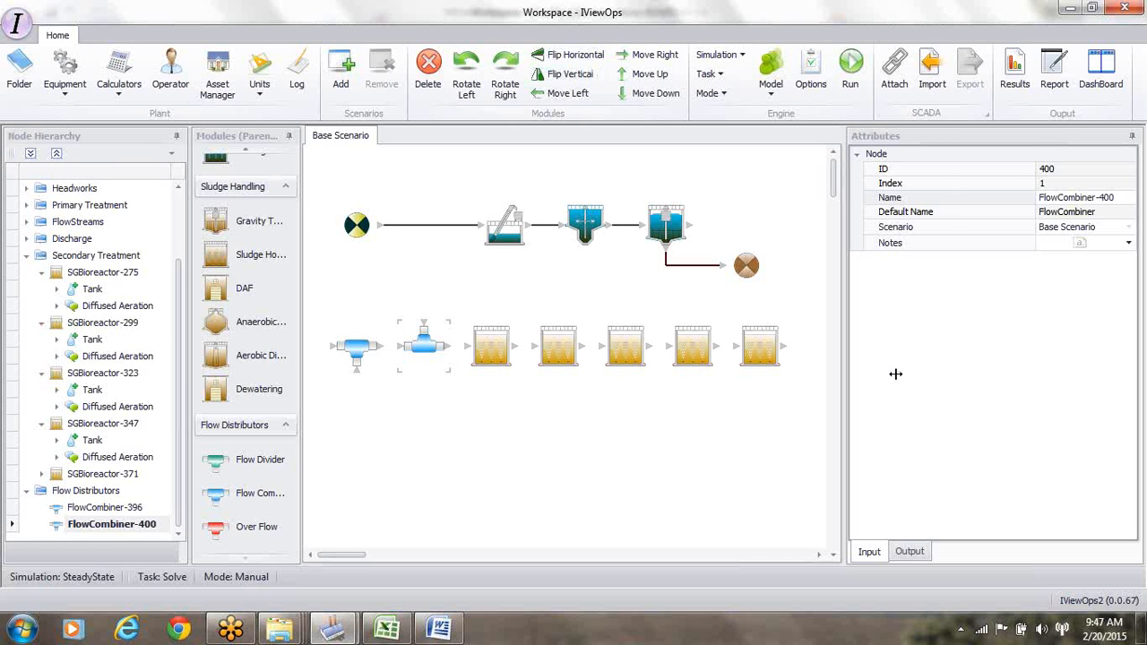
- Add a flow divider after the last bioreactor, flip its side port upward and name it Nitrate Rec System
drag(895, 374, 896, 373)
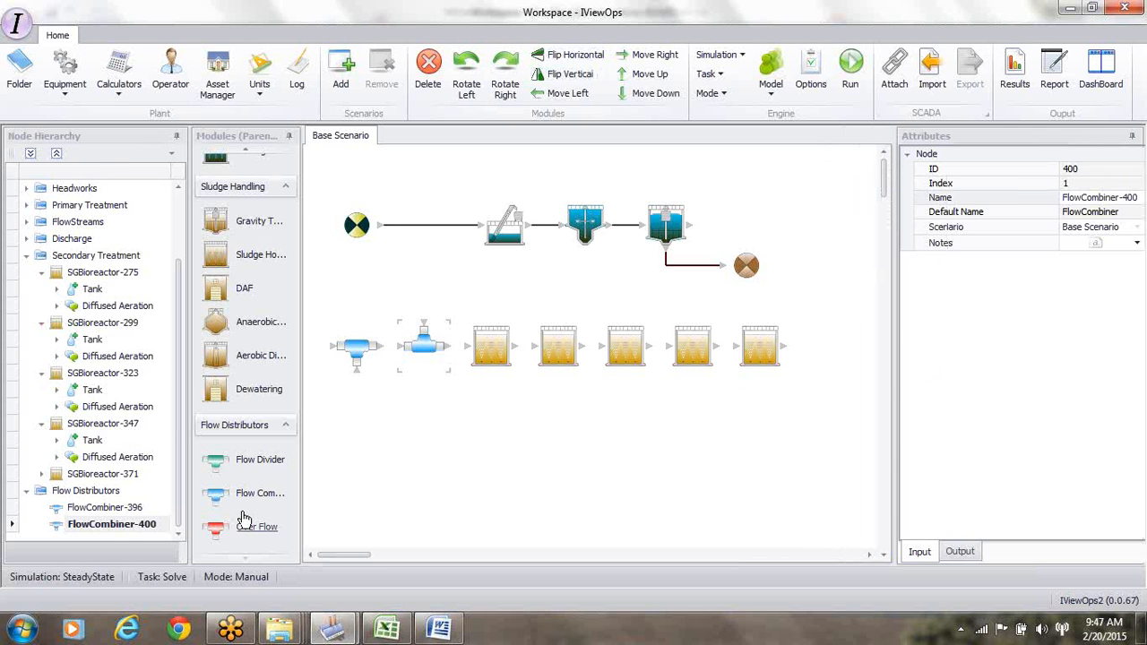
drag(215, 462, 805, 324)
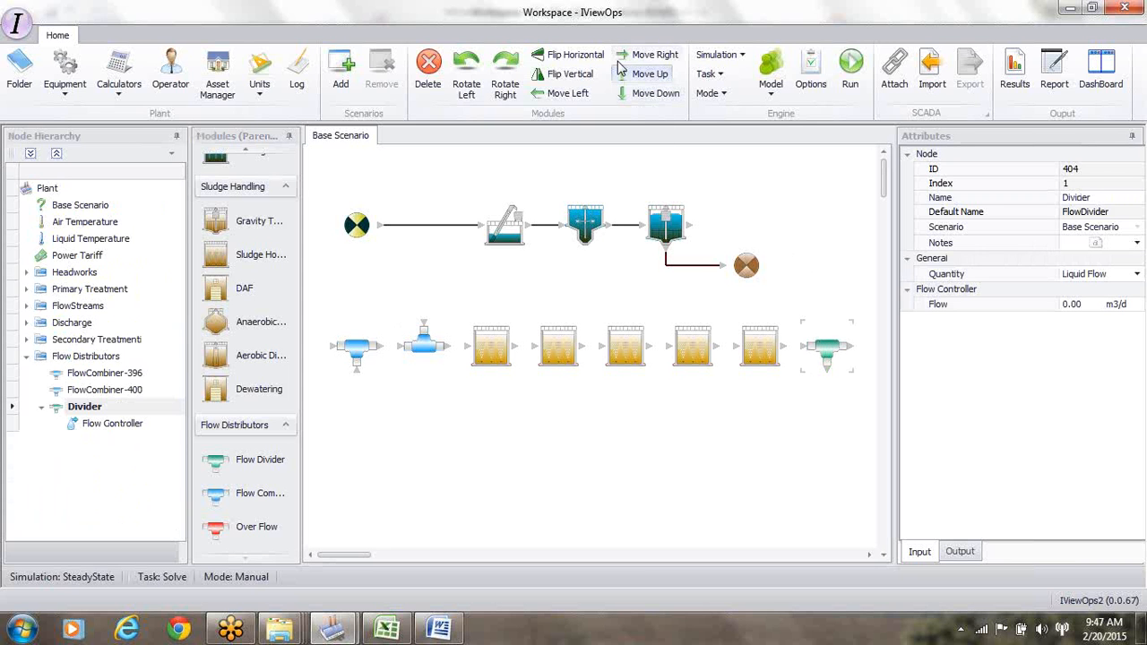
click(586, 59)
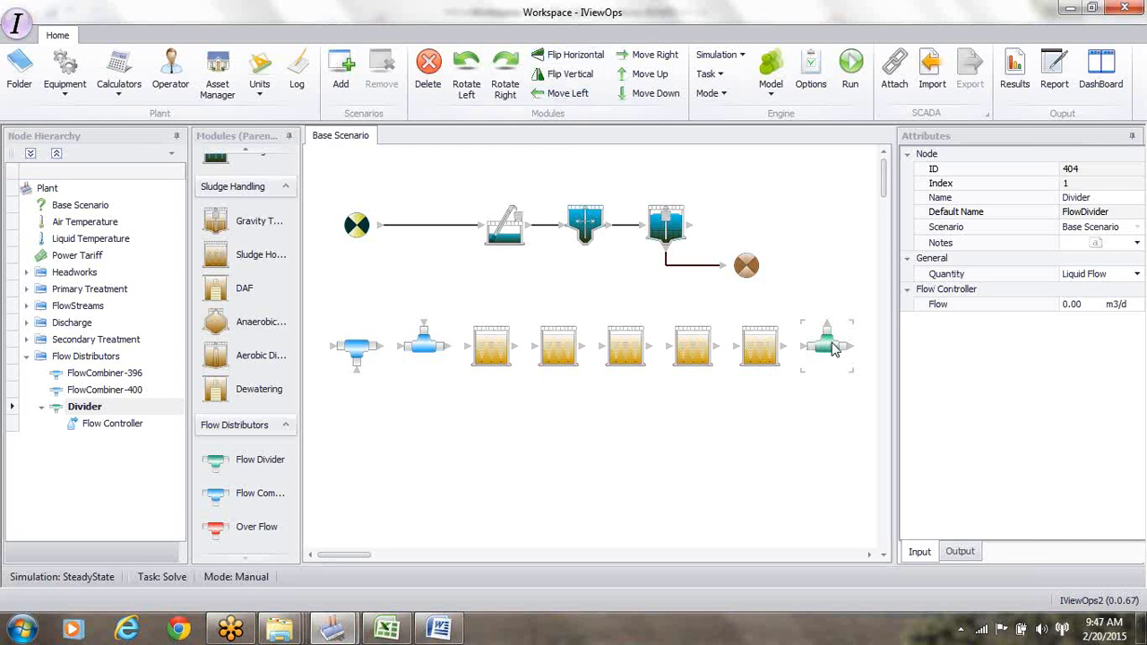
click(1098, 198)
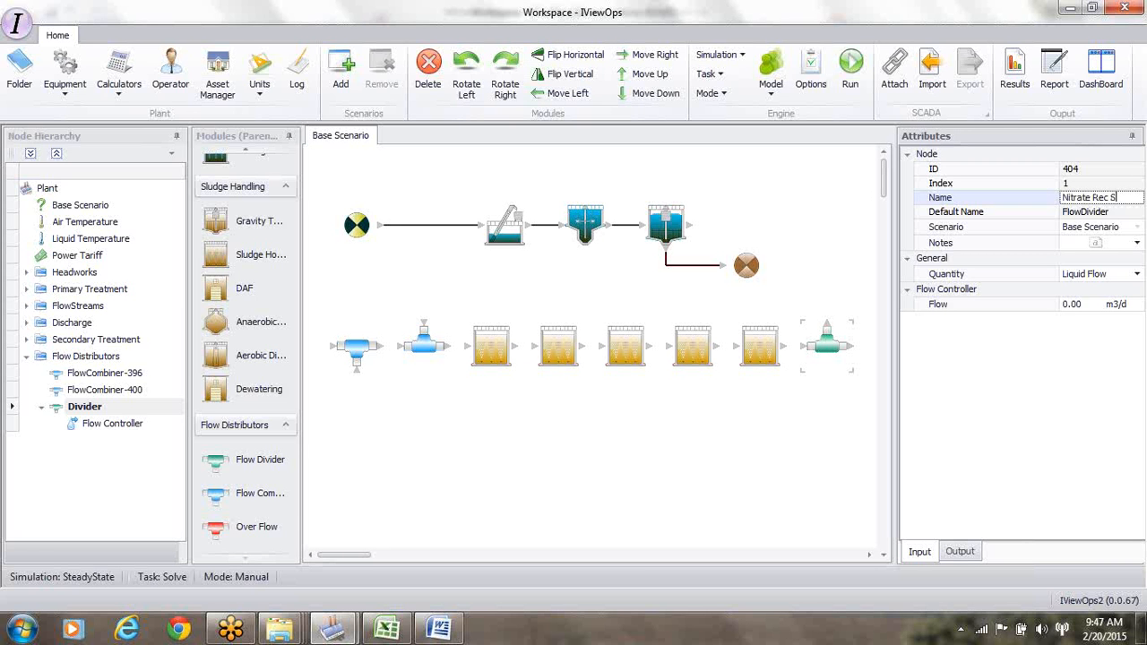
key(Return)
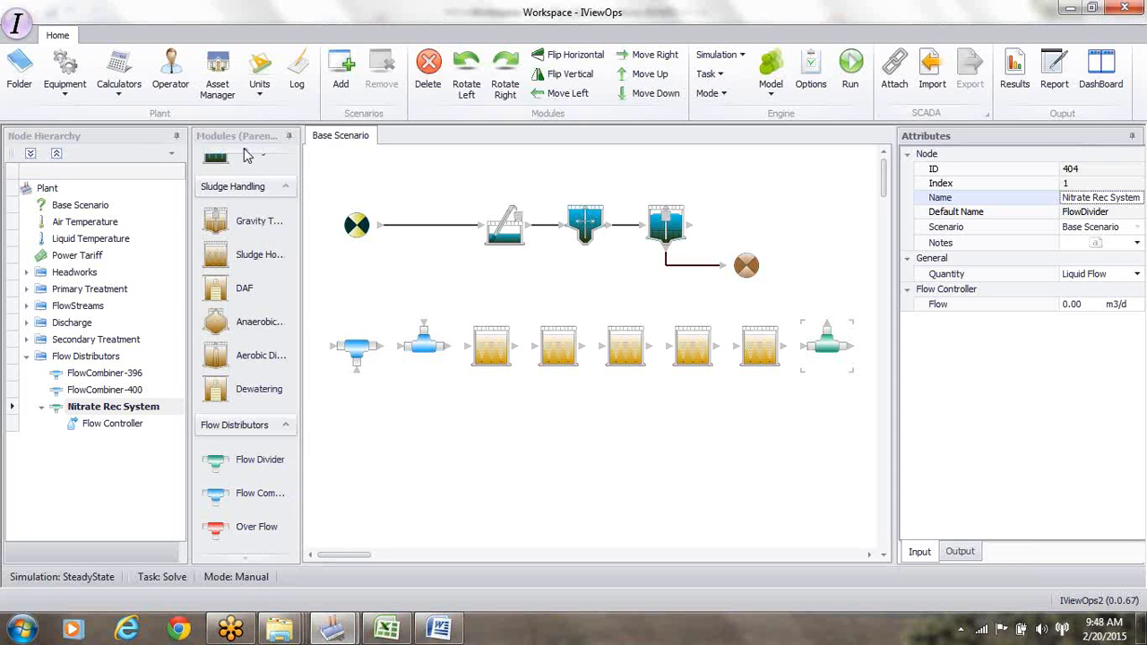
- Add a secondary clarifier below the fourth bioreactor
scroll(249, 155, up, 5)
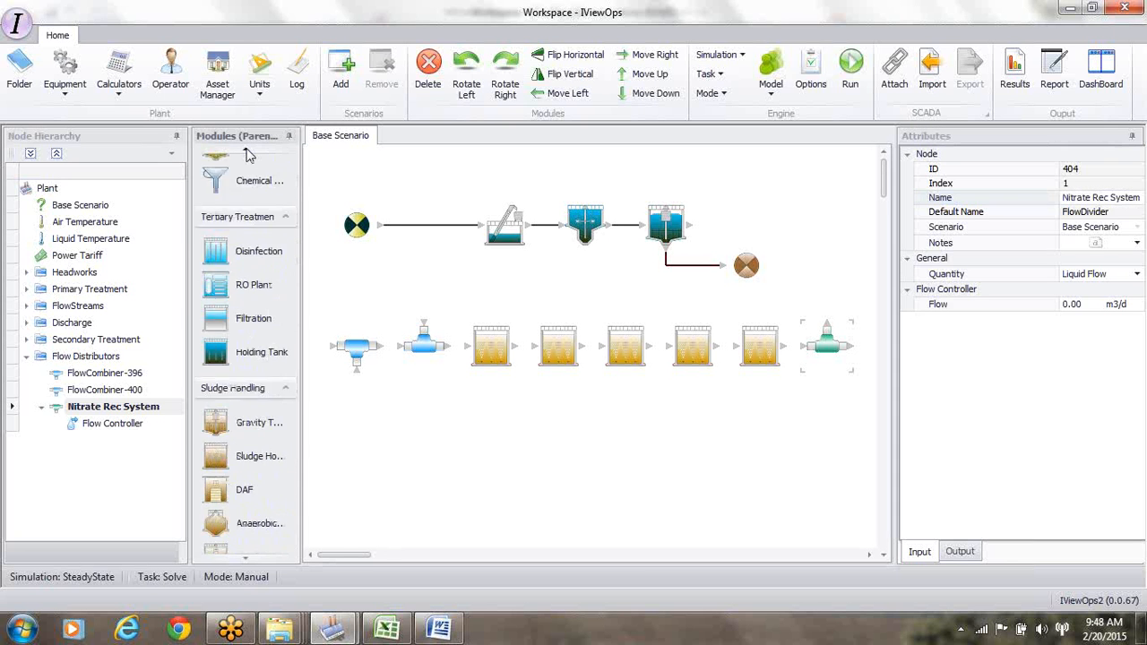
drag(215, 407, 666, 417)
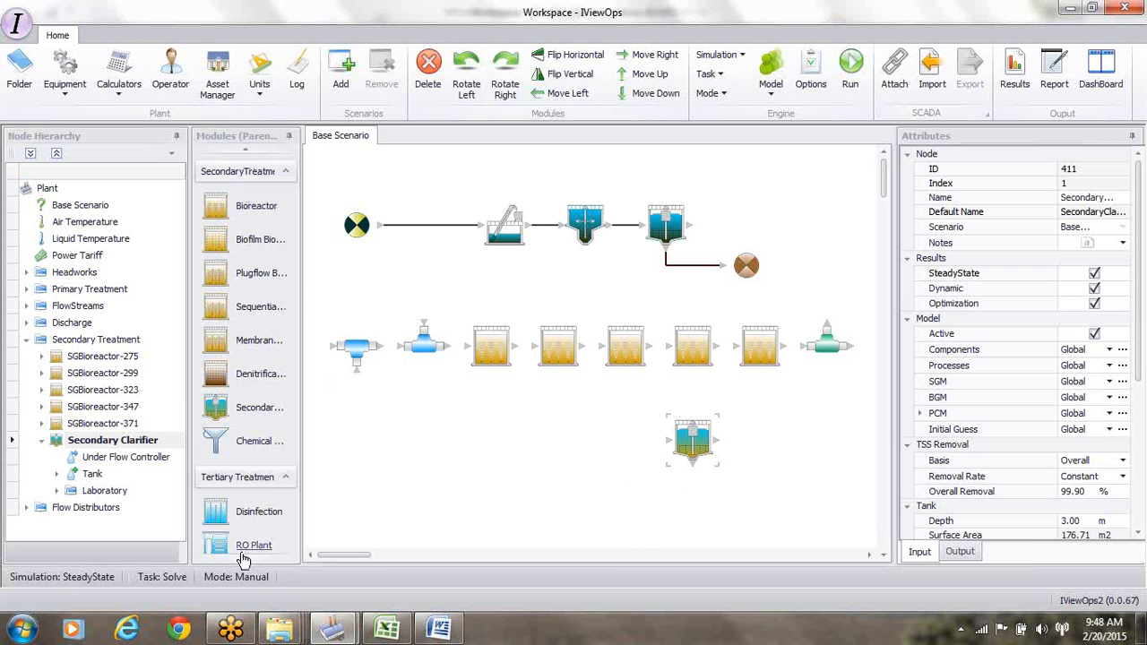
- Add a flow divider below the bioreactor row, flip its inlet toward the secondary clarifier and move the clarifier slightly up
scroll(245, 558, down, 5)
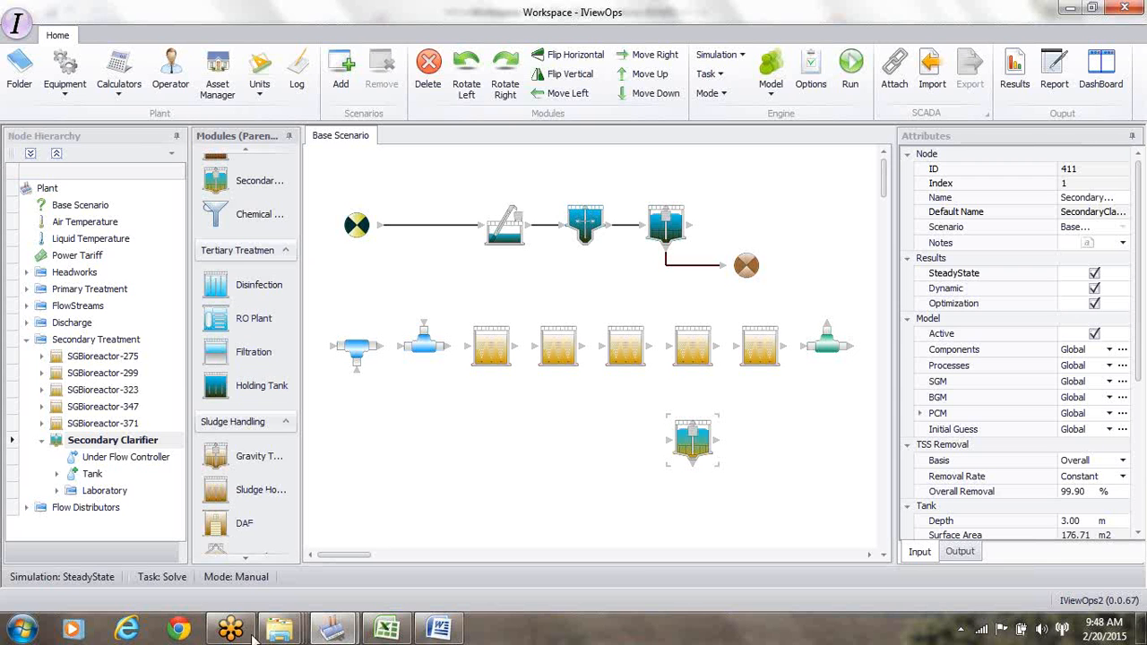
scroll(247, 562, down, 1)
scroll(248, 563, down, 5)
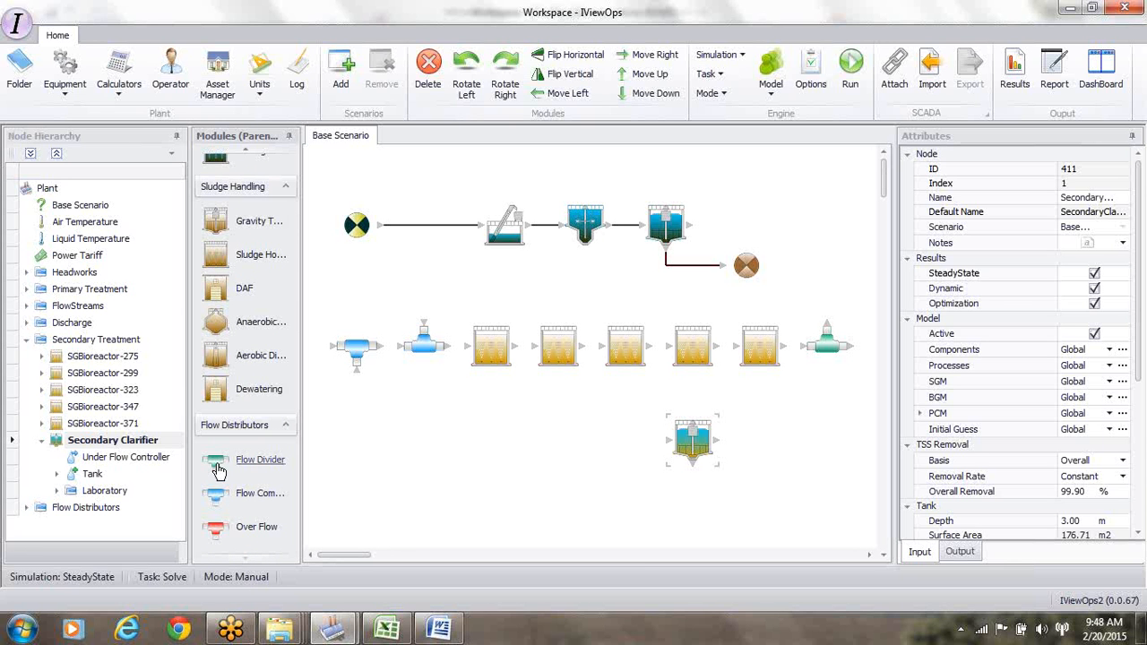
drag(219, 471, 516, 460)
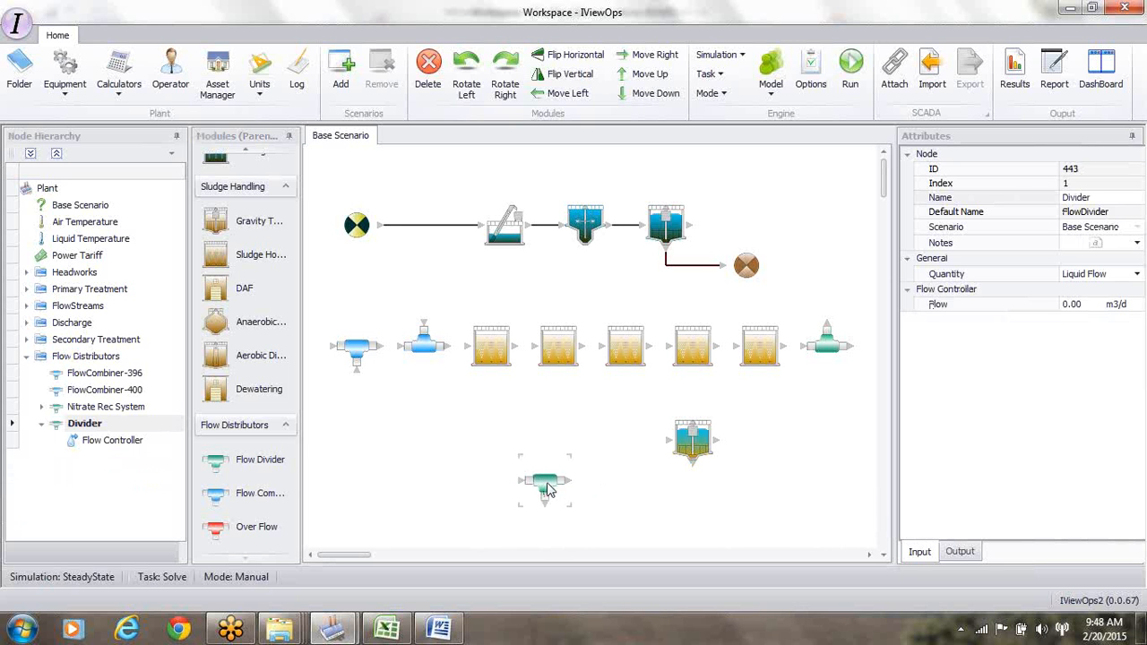
click(578, 79)
drag(695, 444, 691, 430)
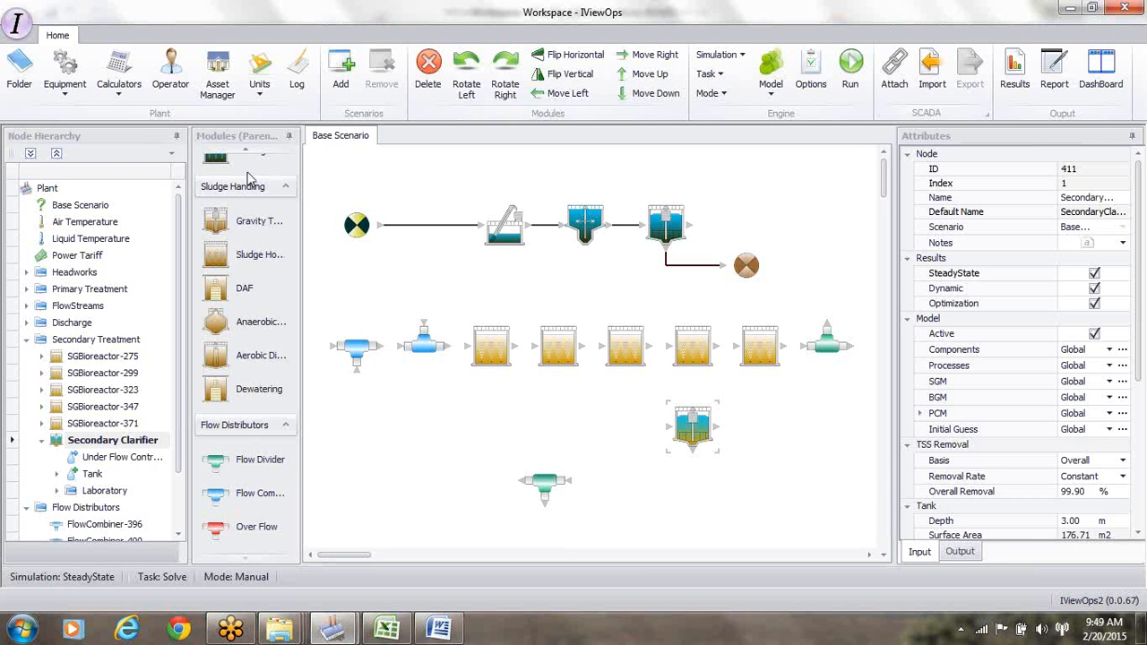
- Add a second sludge discharge below the secondary clarifier
scroll(244, 157, up, 5)
scroll(245, 156, up, 10)
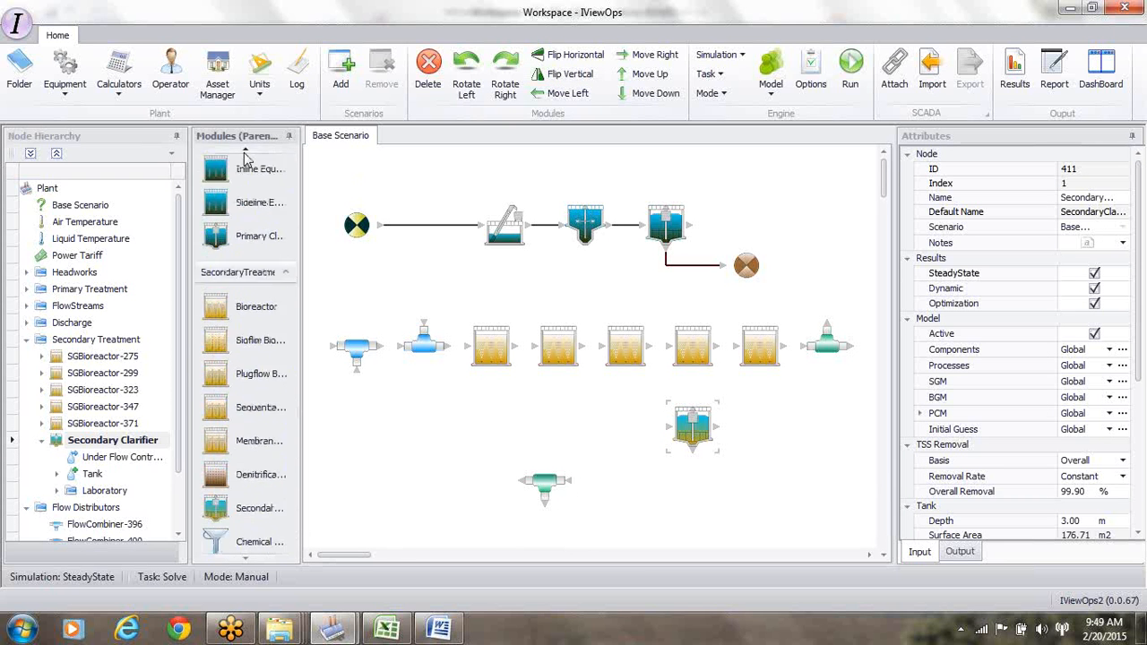
drag(227, 315, 670, 504)
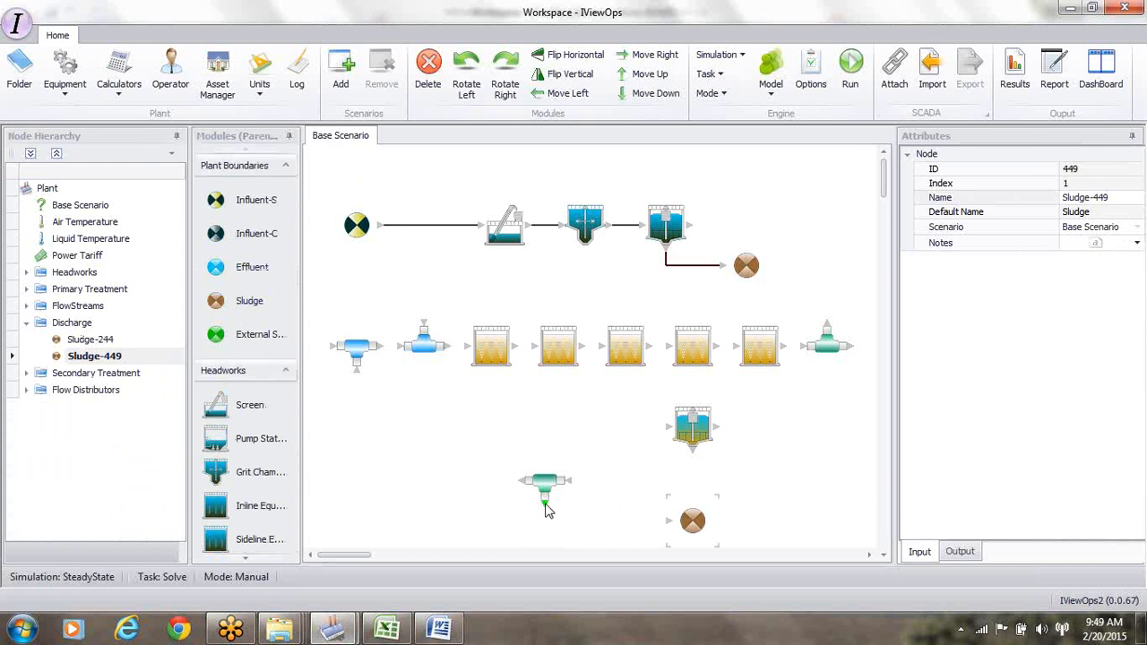
- Connect the lower divider's side outlet to the sludge discharge, and add an effluent discharge fed by the secondary clarifier
drag(548, 510, 671, 529)
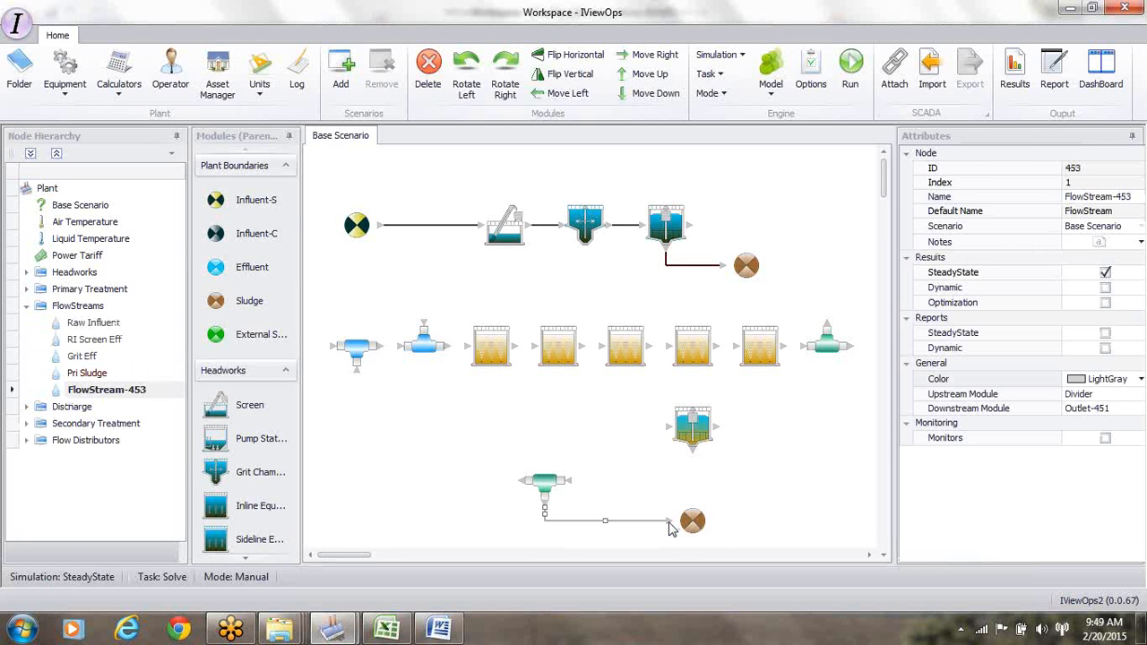
drag(219, 268, 776, 403)
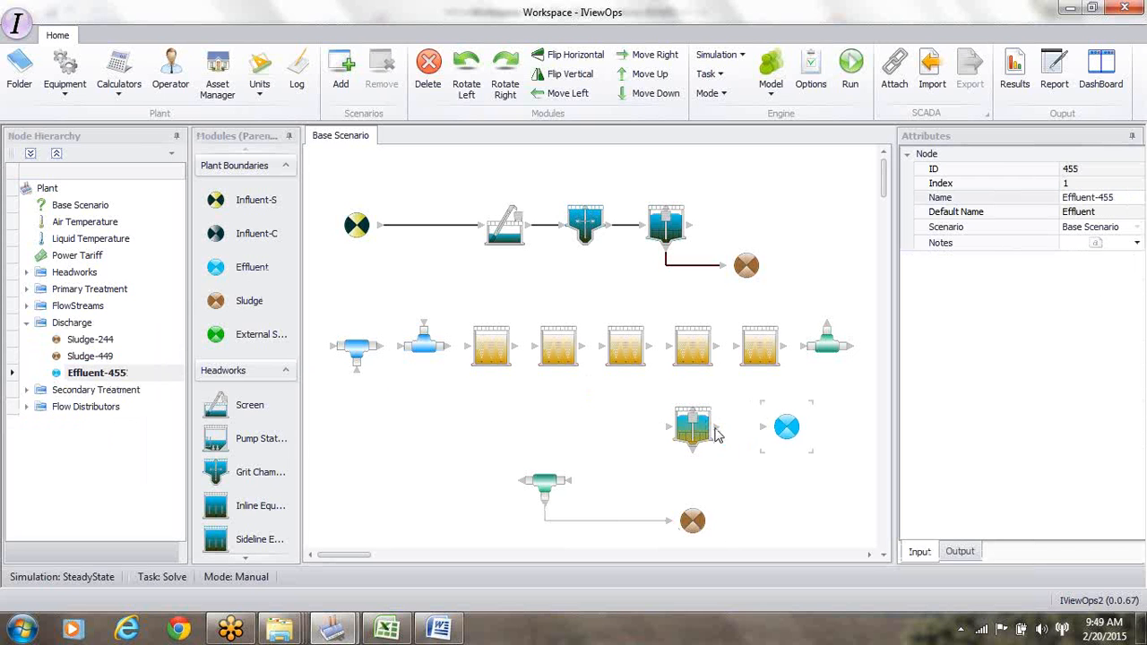
drag(717, 434, 766, 434)
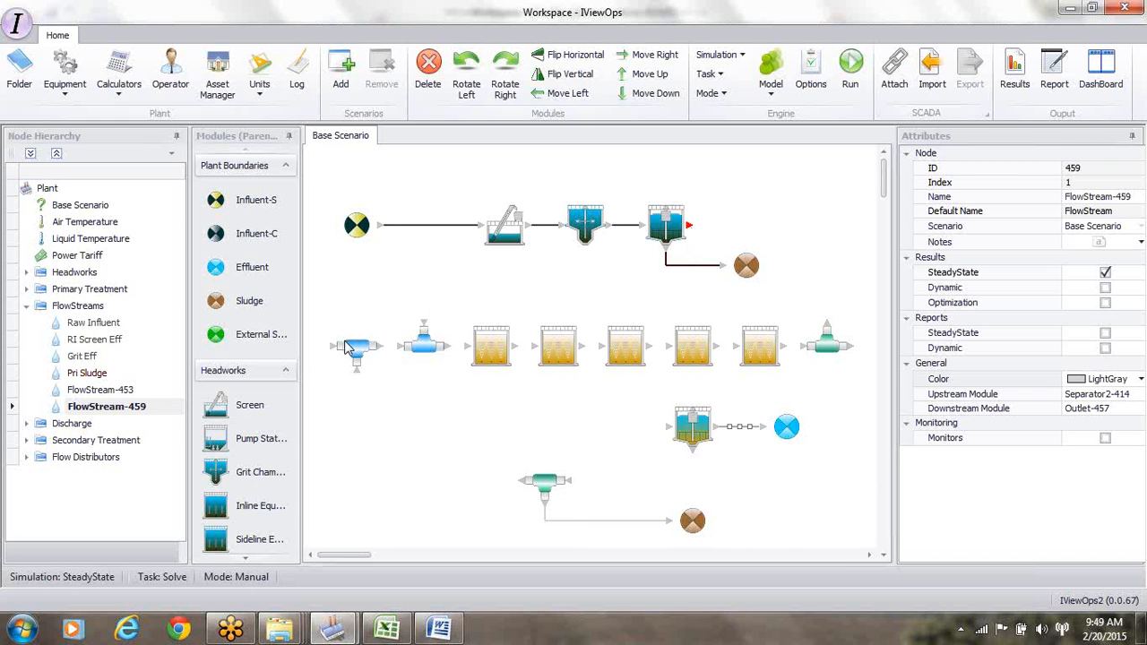
- Connect the primary clarifier's effluent outlet to the first flow combiner and name that combiner PE & RAS Combiner
drag(330, 353, 330, 352)
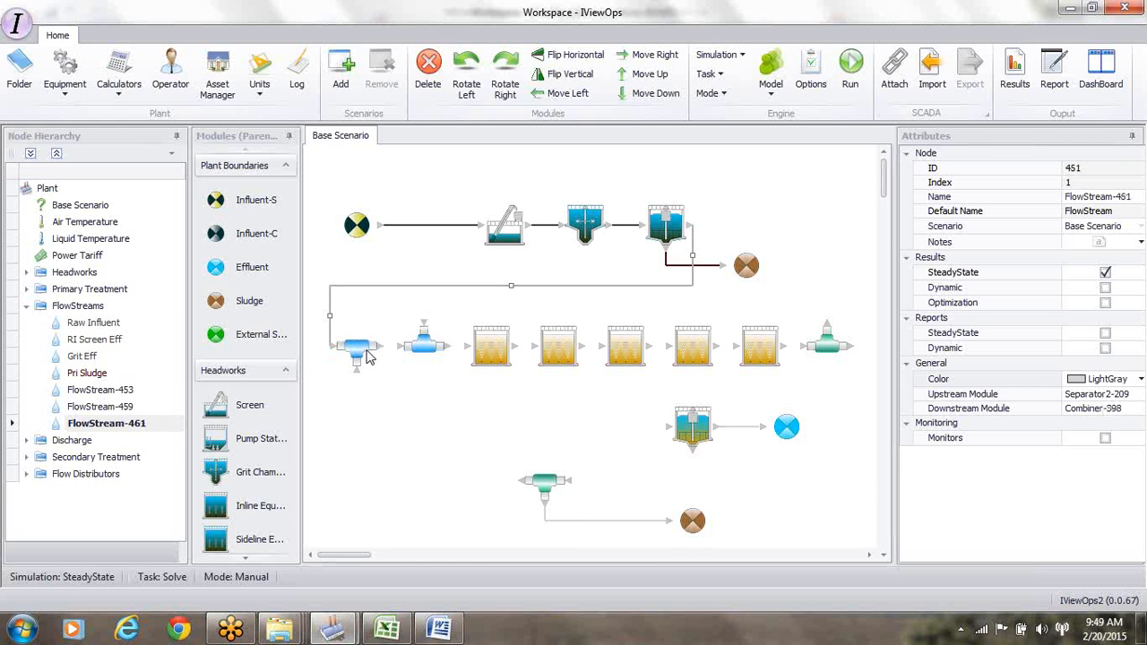
click(365, 356)
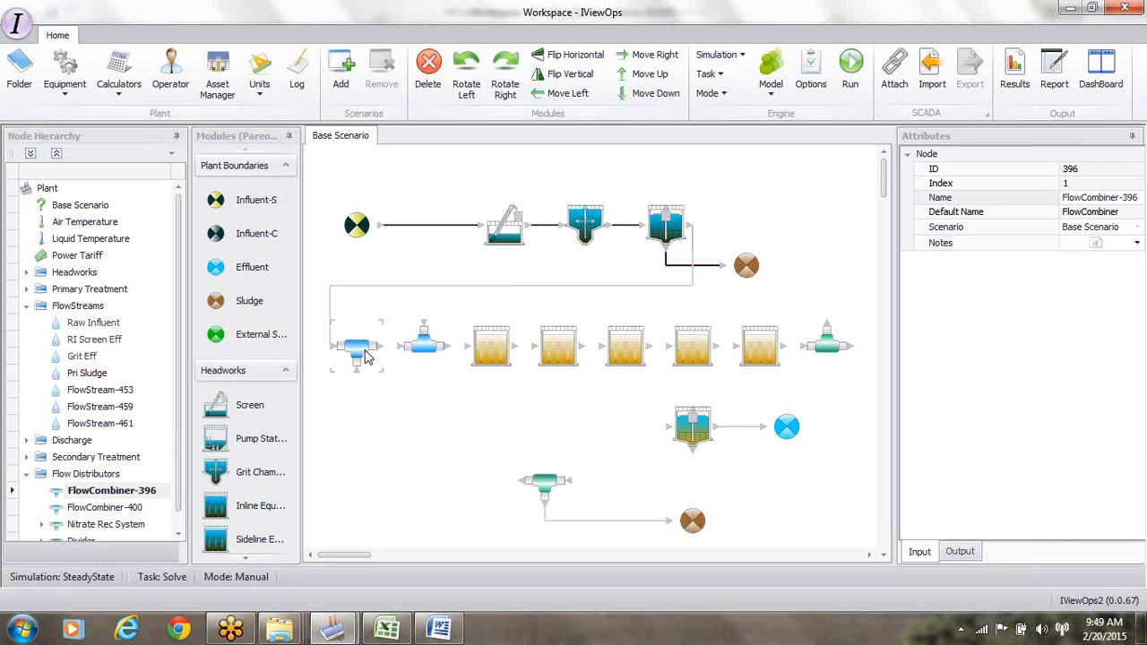
click(1070, 197)
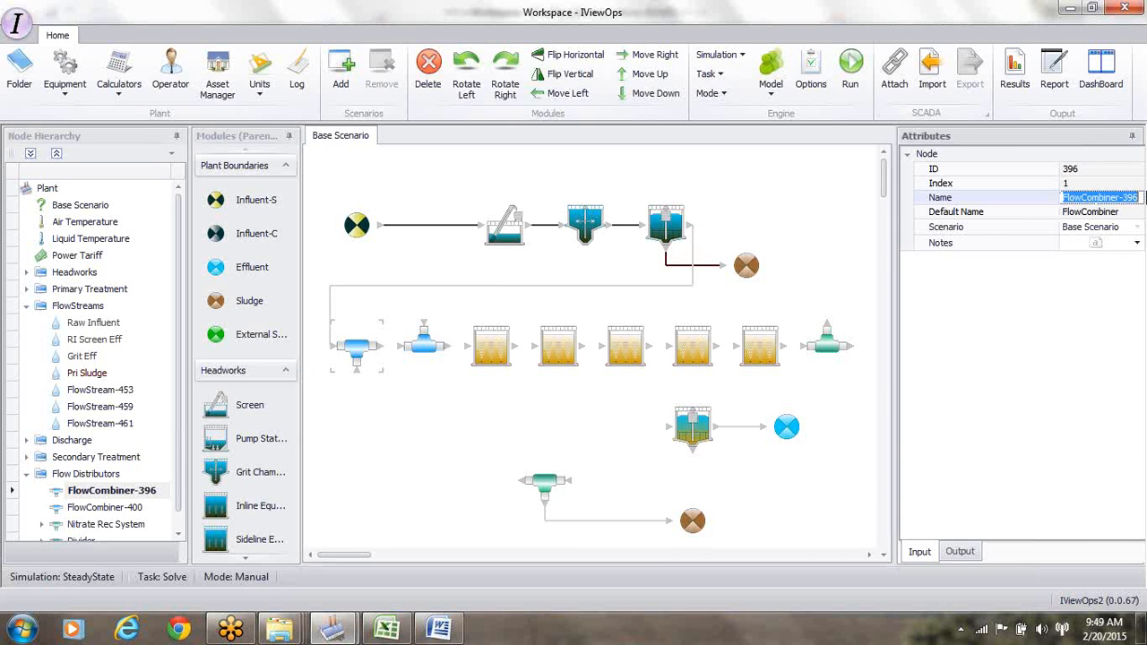
text(PE & RAS)
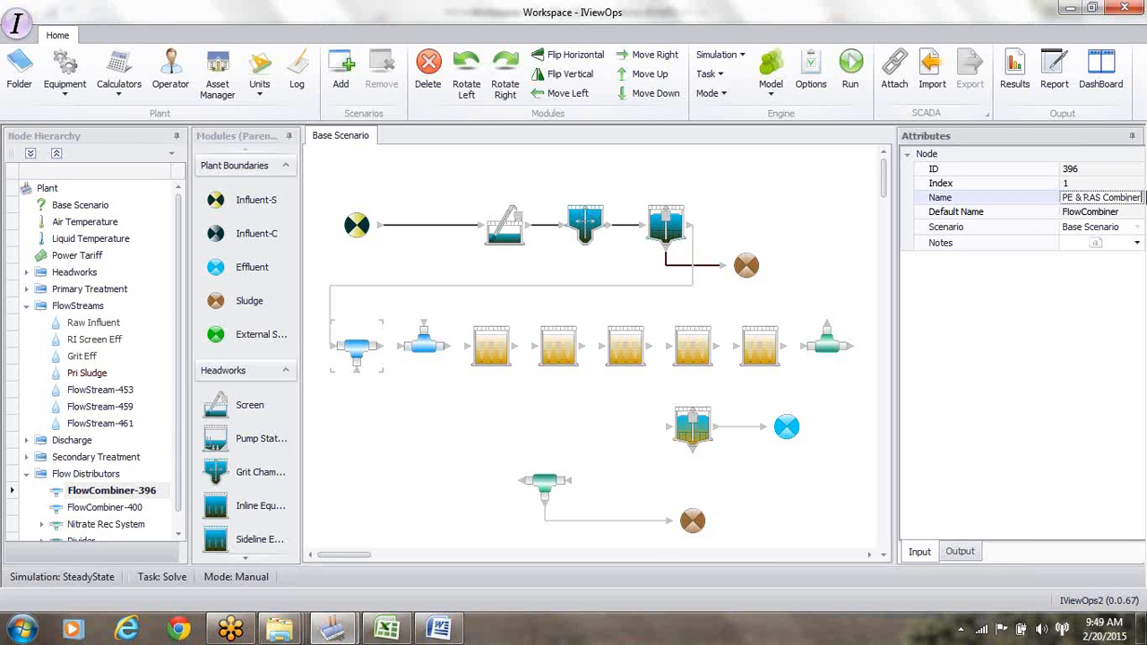
text( Combiner)
key(Return)
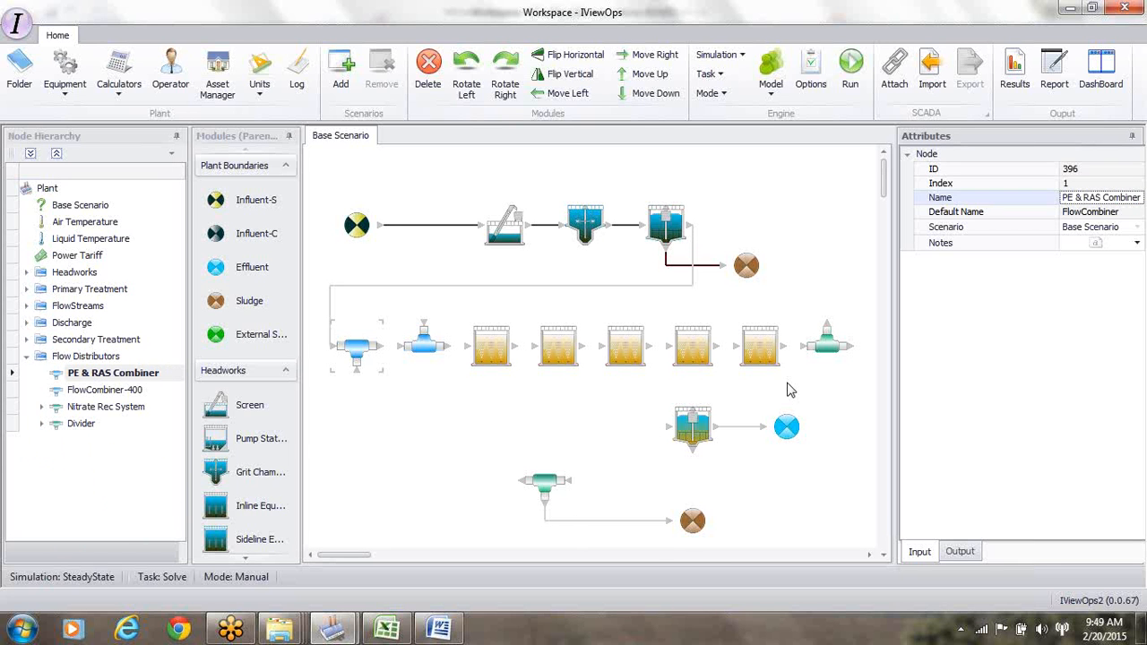
- Name the second flow combiner, just before the first bioreactor, Nitrate Rec Combiner
click(427, 351)
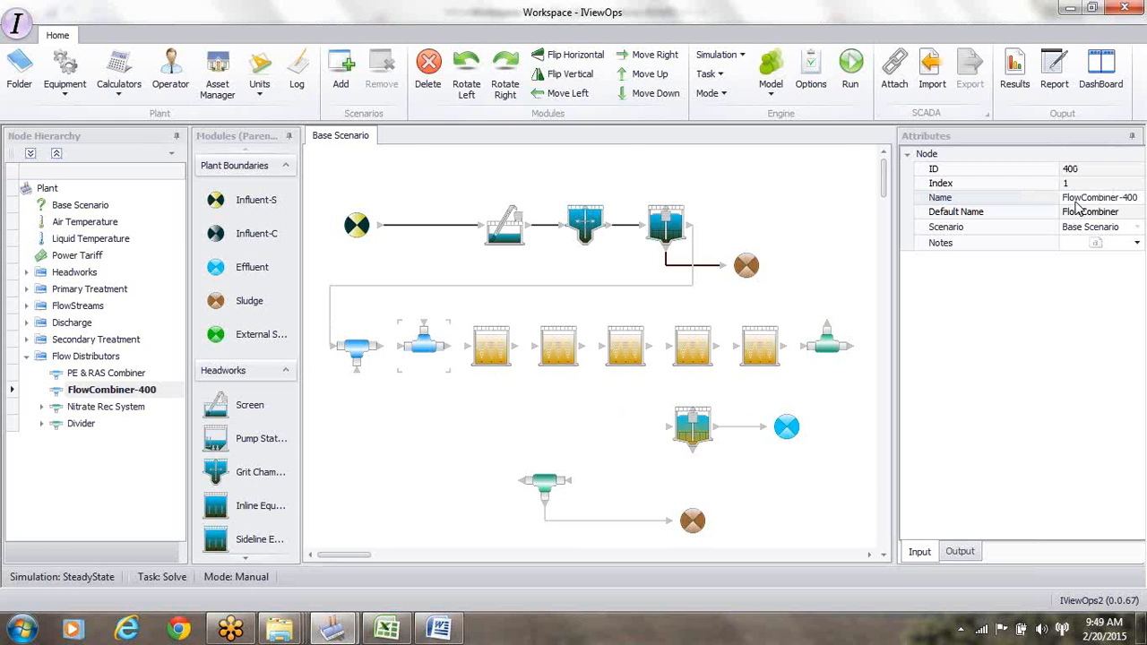
click(1141, 198)
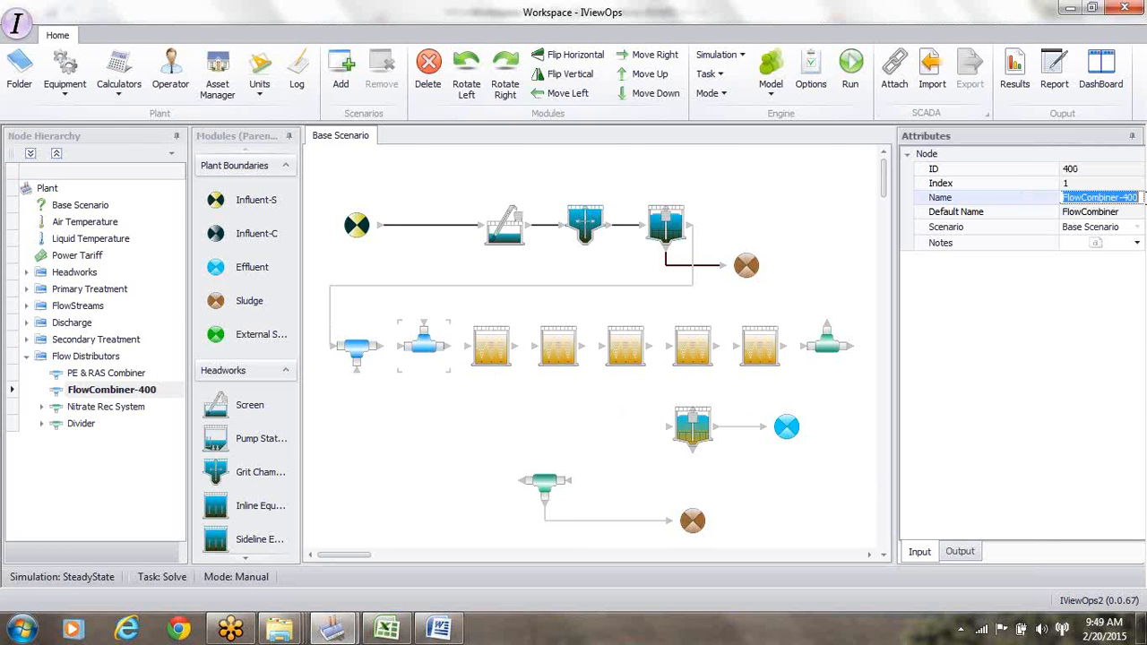
text(Nitrate)
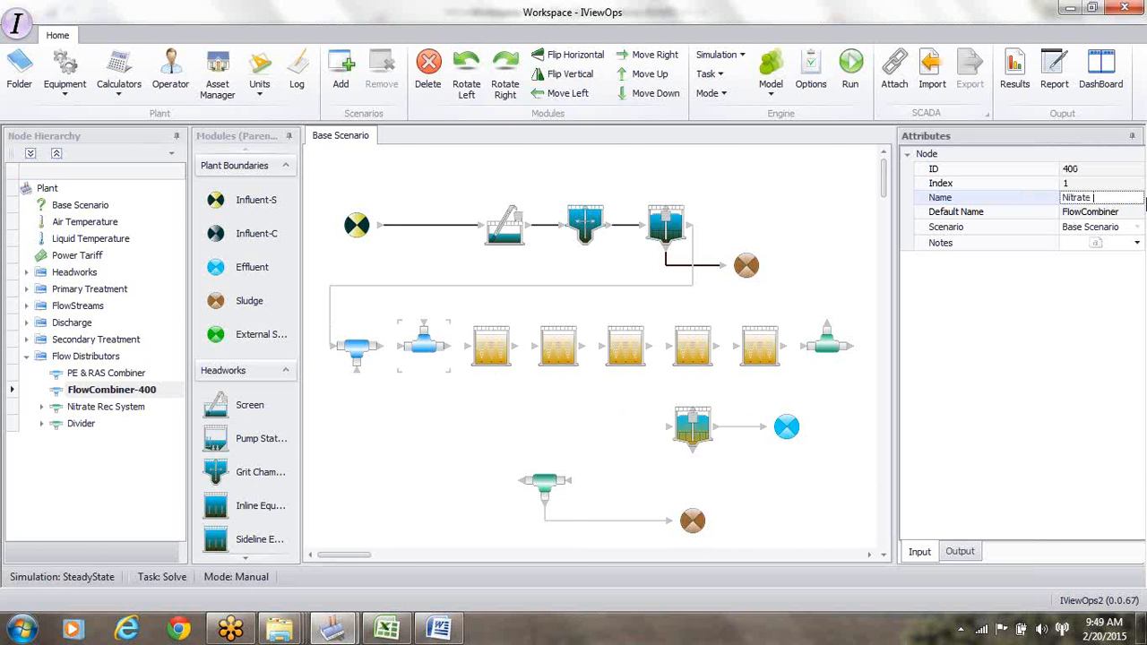
text( Rec Combiner)
key(Return)
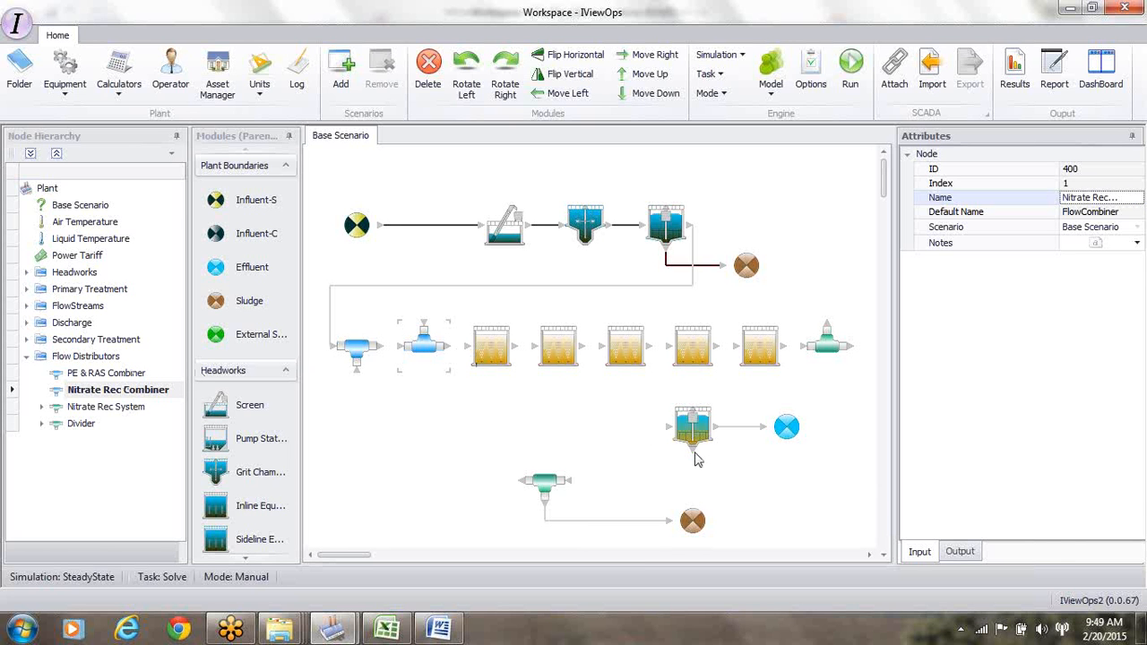
- Connect the secondary clarifier's underflow to the lower divider and return the divider's main outlet to the PE & RAS Combiner
click(570, 482)
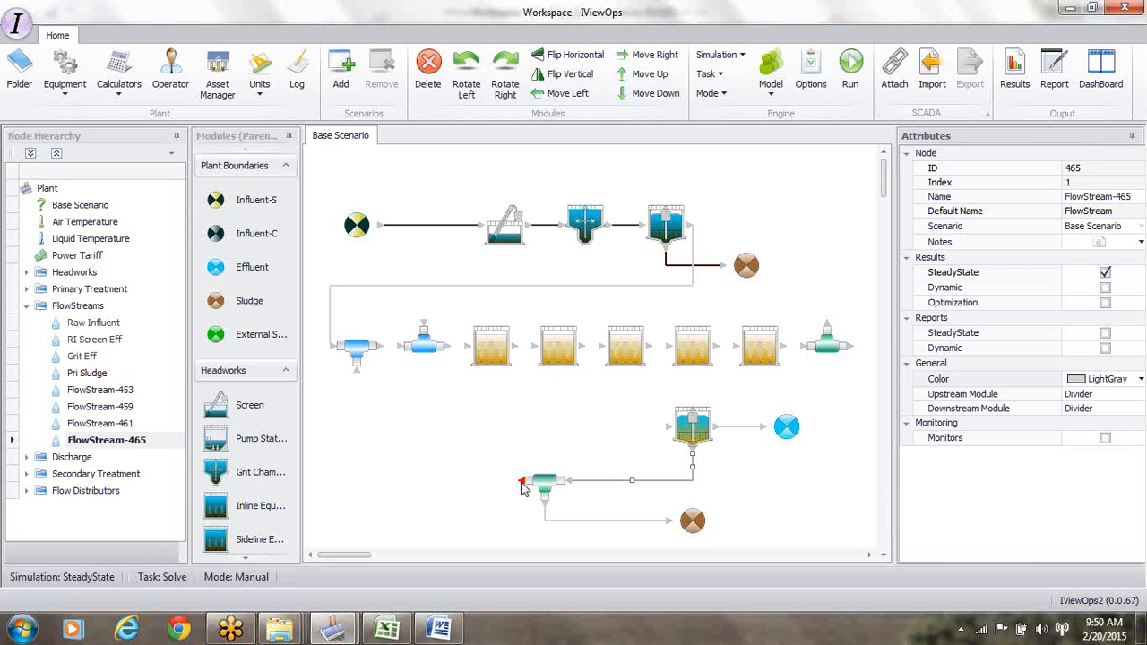
click(356, 377)
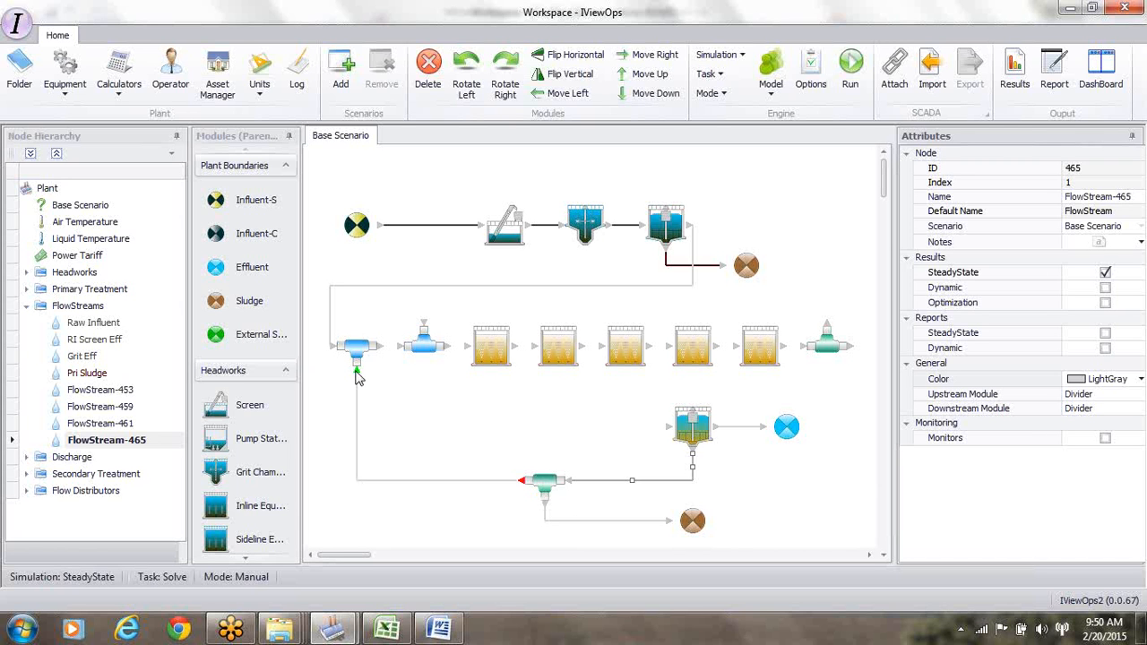
- Connect the PE & RAS Combiner, Nitrate Rec Combiner, five bioreactors and Nitrate Rec System divider in series
click(400, 350)
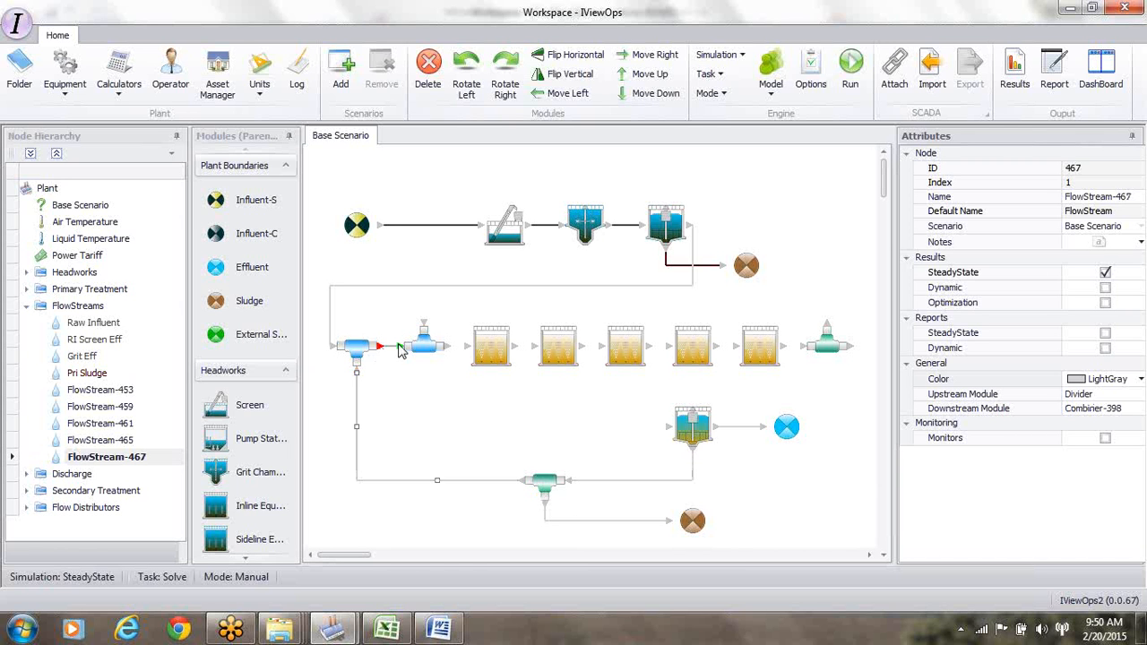
click(471, 350)
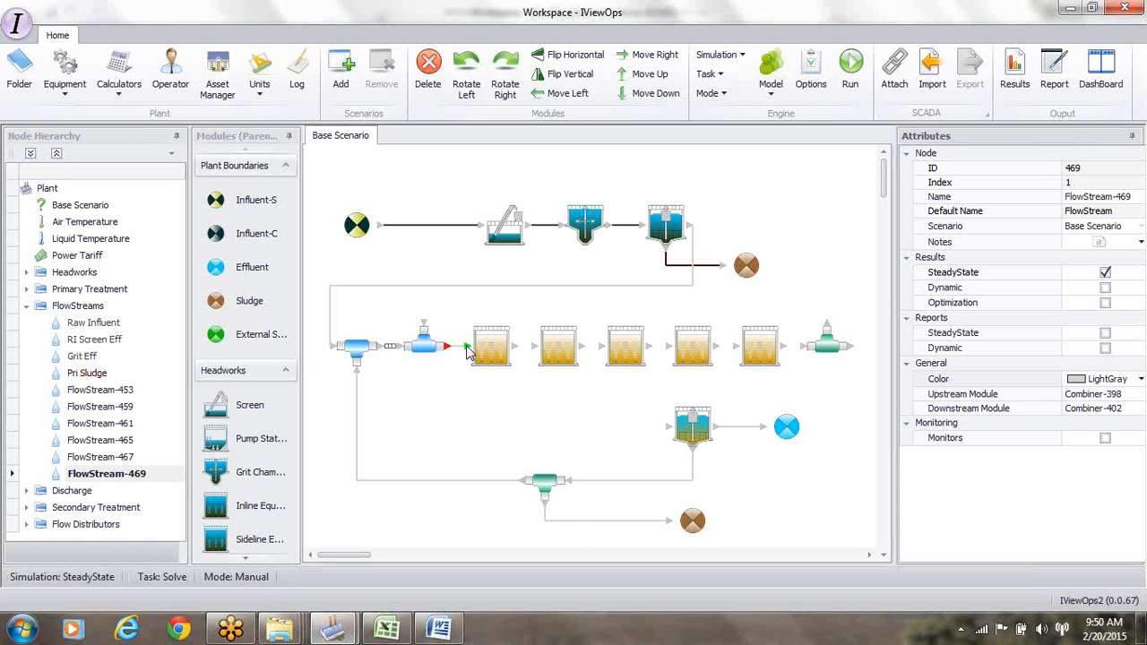
click(515, 347)
click(534, 350)
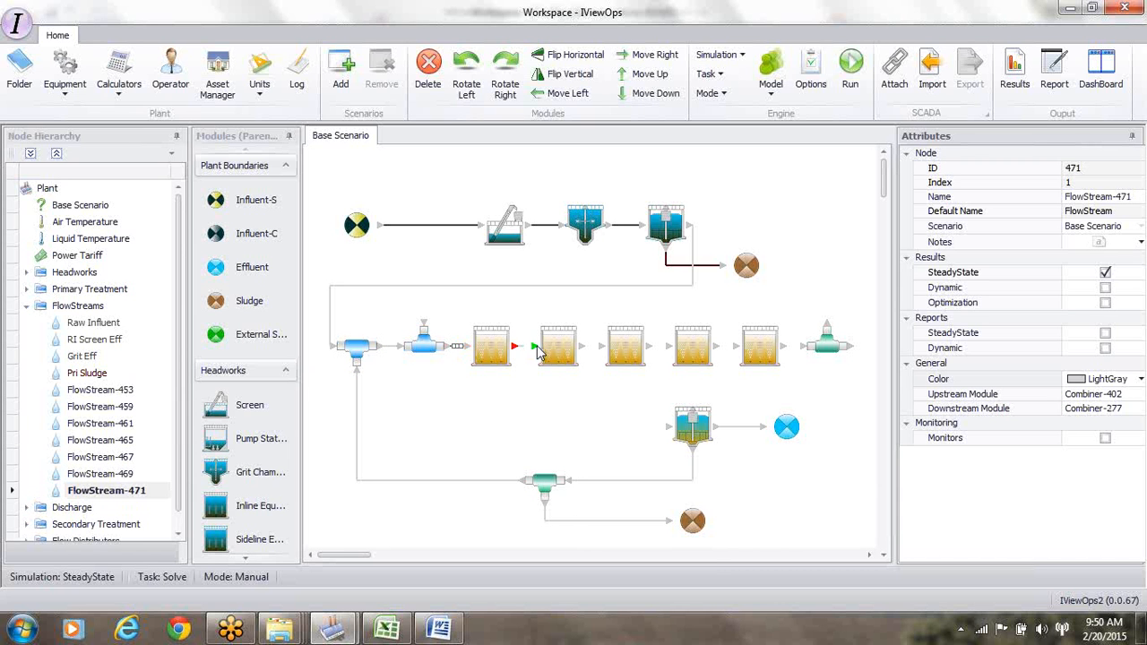
click(582, 348)
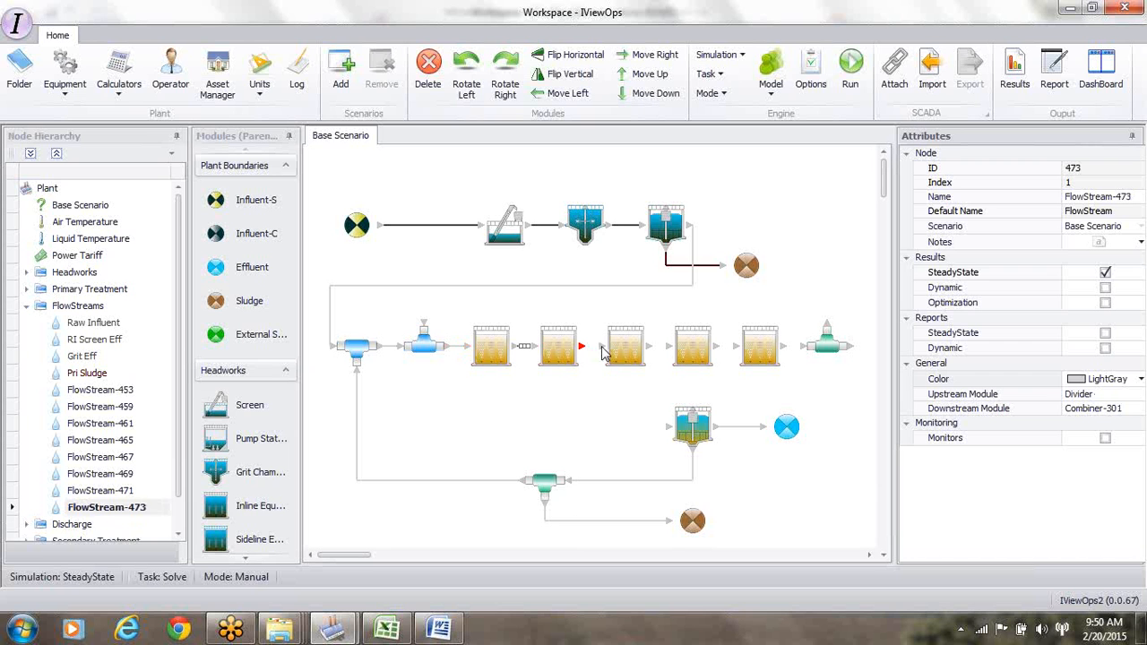
click(603, 349)
click(648, 347)
click(668, 348)
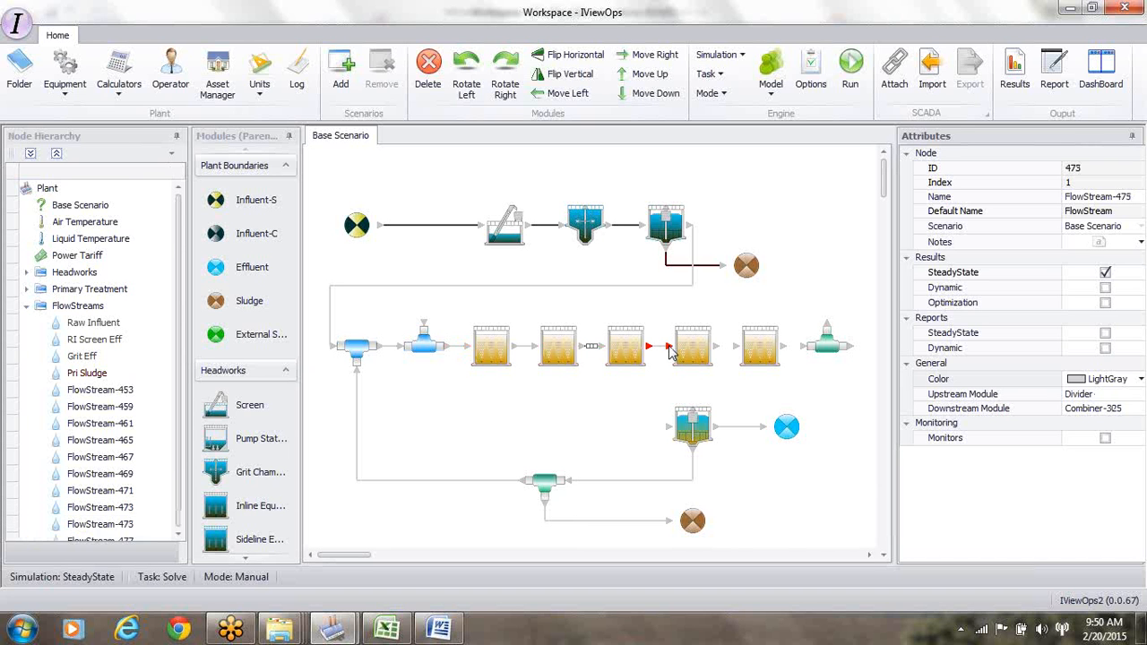
click(716, 347)
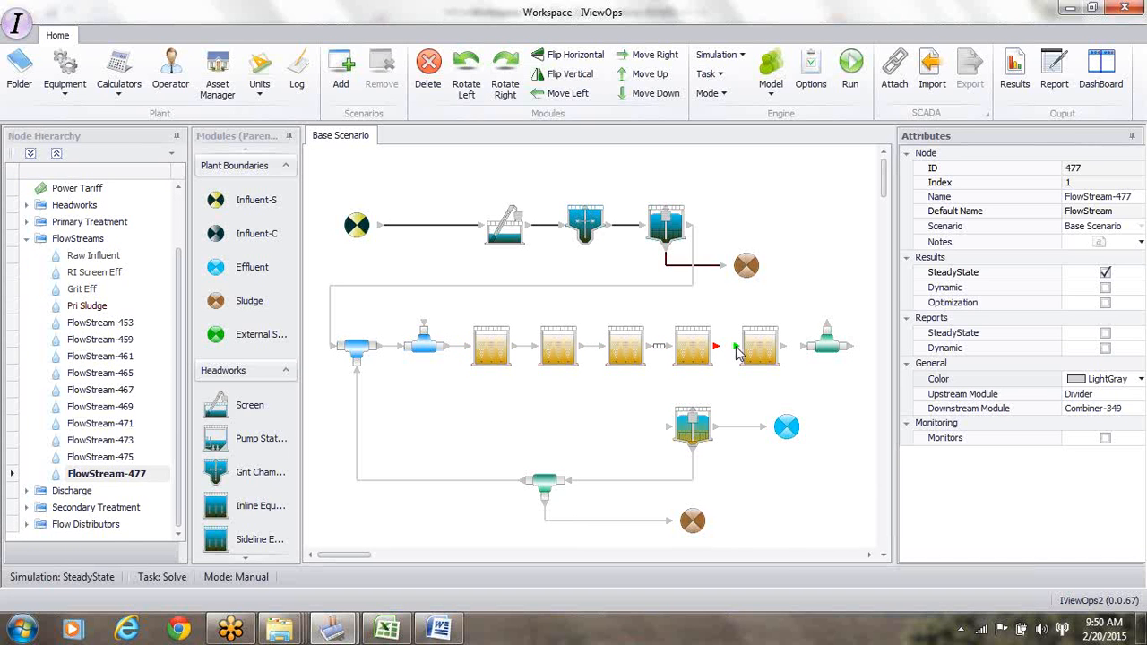
click(735, 347)
click(782, 346)
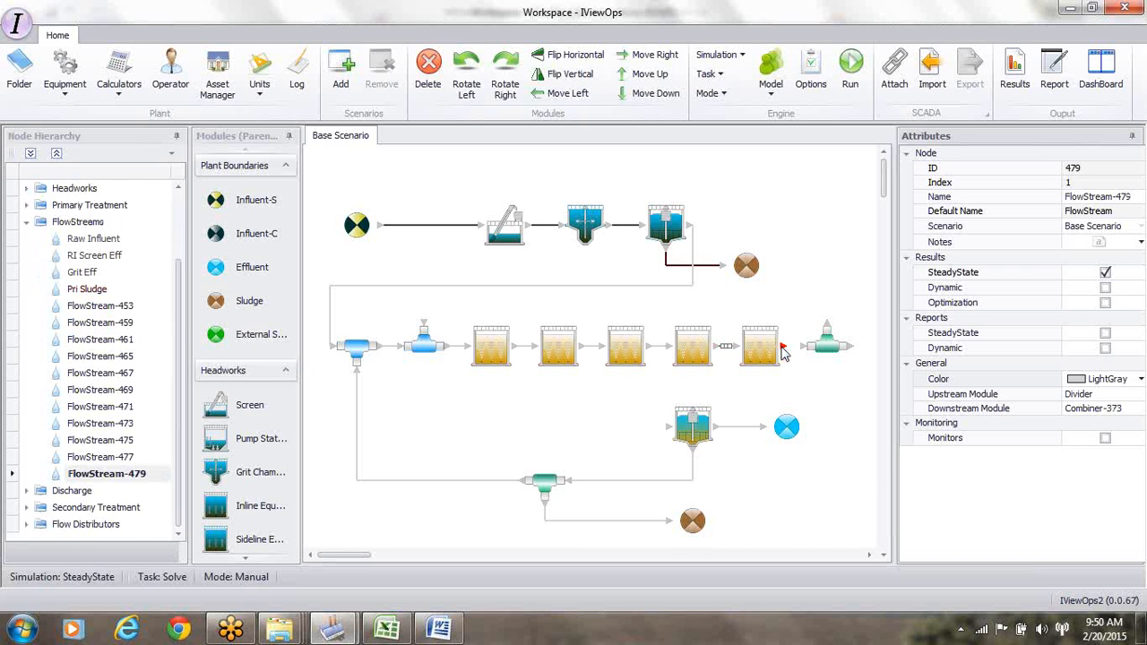
click(805, 350)
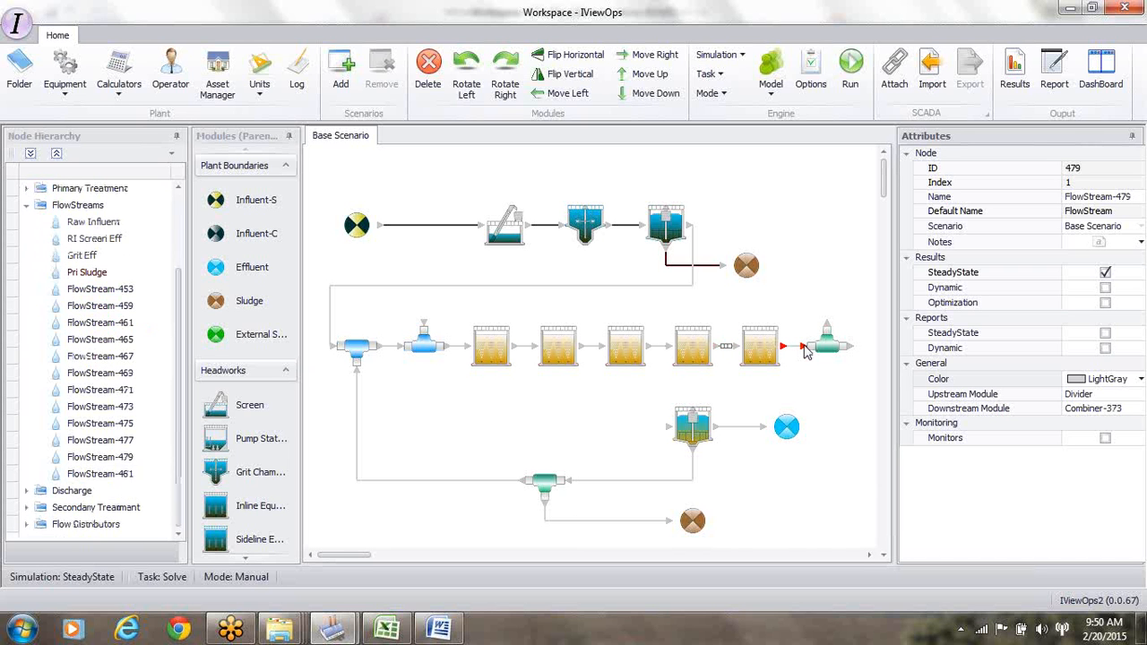
- Connect the Nitrate Rec System divider's side port to the Nitrate Rec Combiner and its main outlet to the secondary clarifier
click(425, 324)
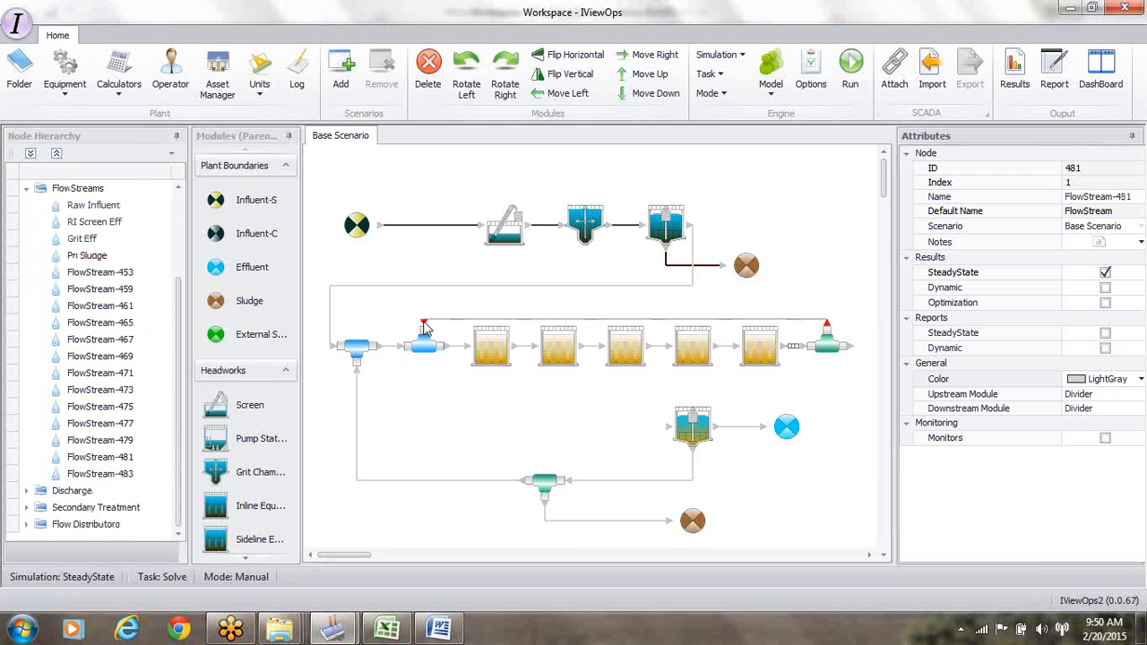
click(853, 353)
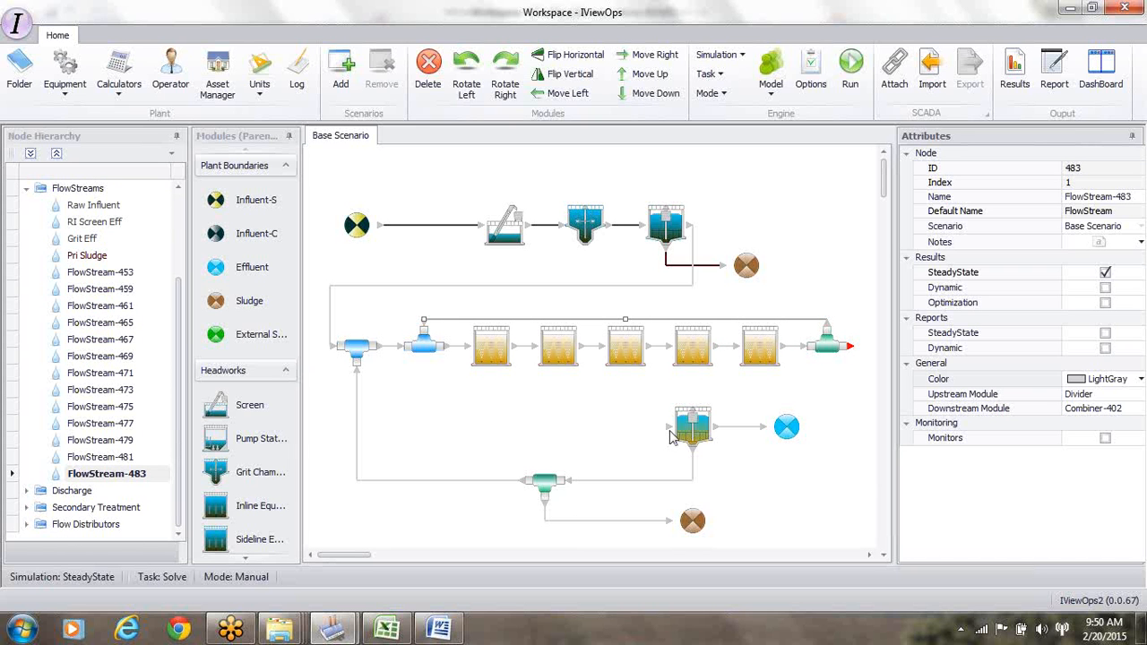
click(667, 432)
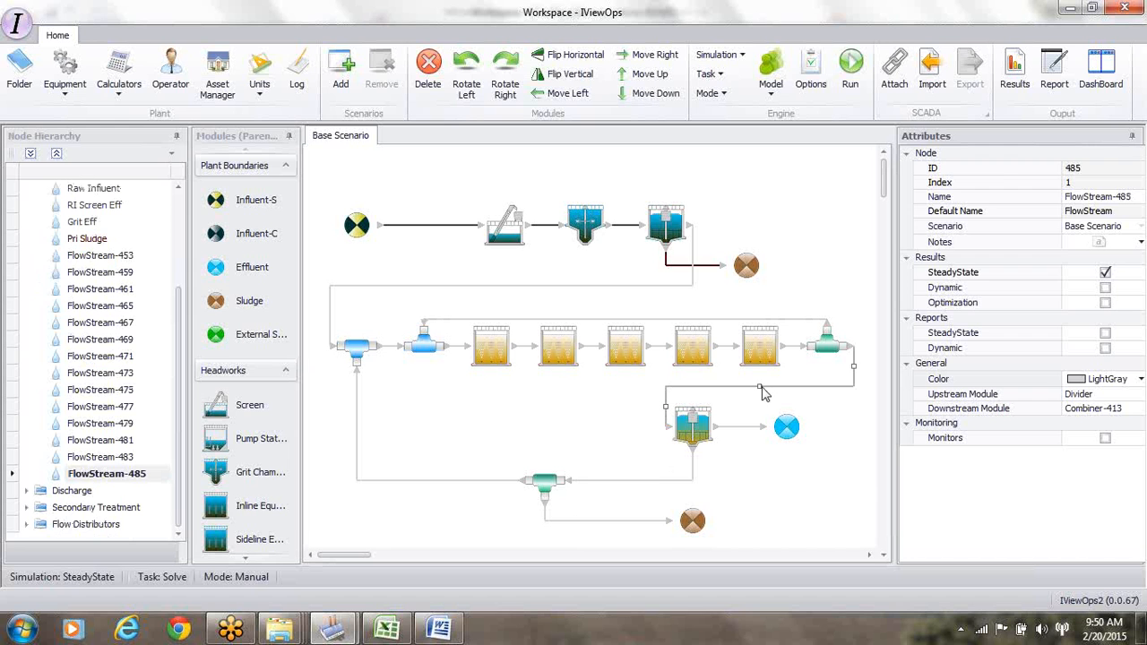
- Reroute the secondary clarifier's feed line slightly lower and farther out from the clarifier's inlet
drag(758, 387, 759, 389)
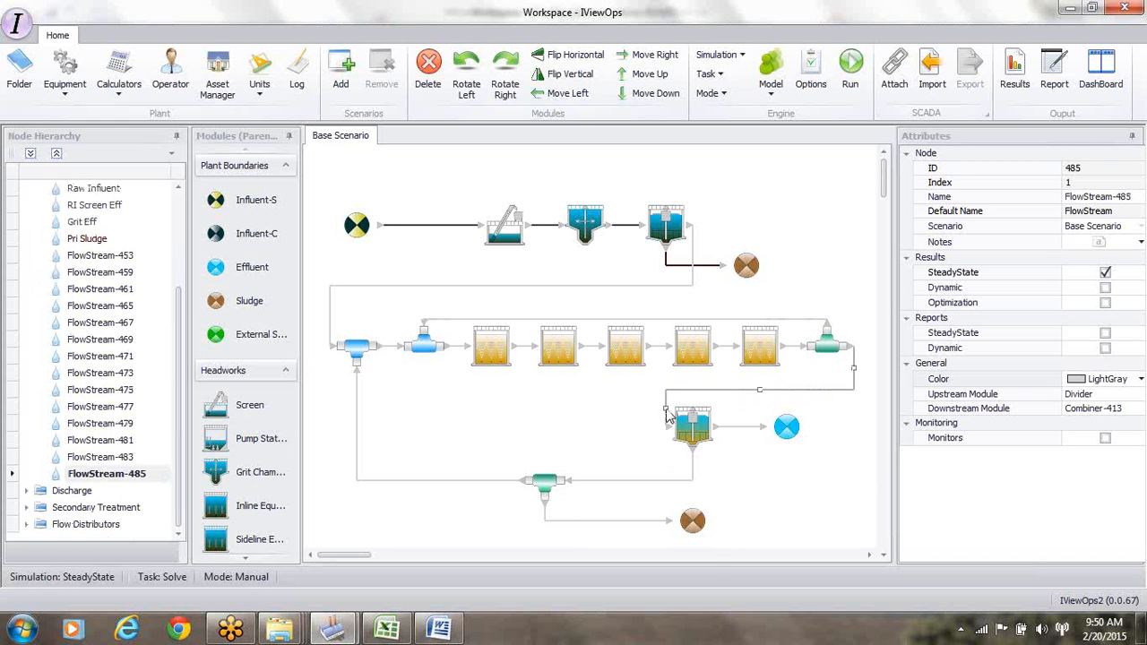
mouse_move(666, 416)
mouse_down()
mouse_move(630, 414)
mouse_move(655, 412)
mouse_up()
drag(655, 412, 655, 412)
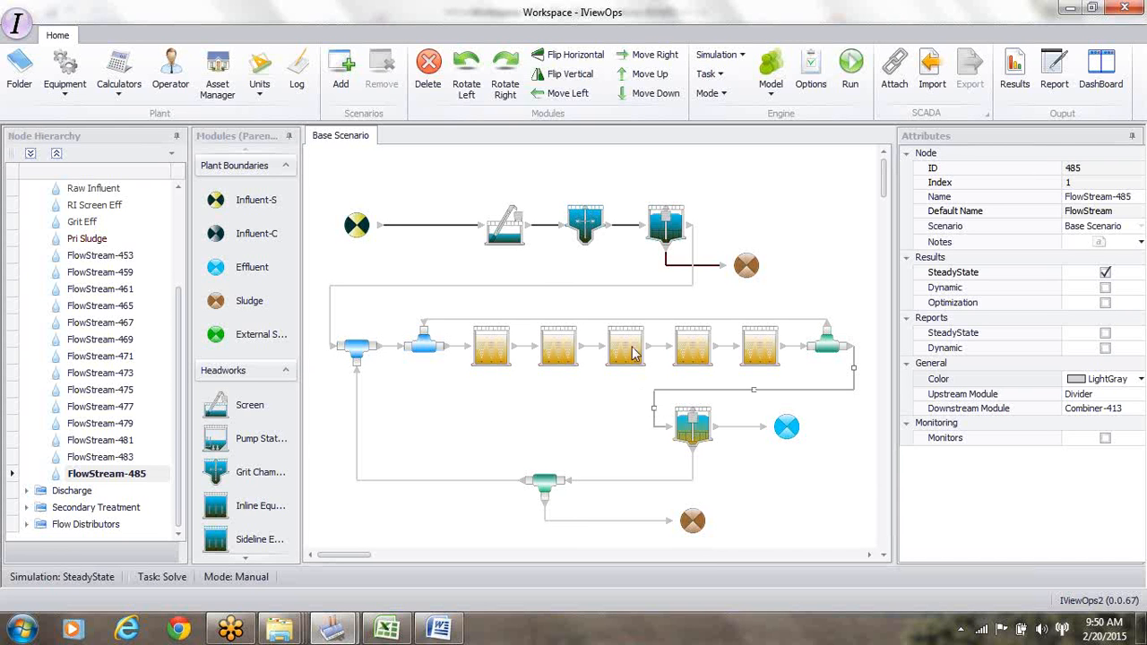
- Set the color of the flow stream from the primary clarifier to the PE & RAS Combiner to dark teal 0, 64, 64
click(551, 287)
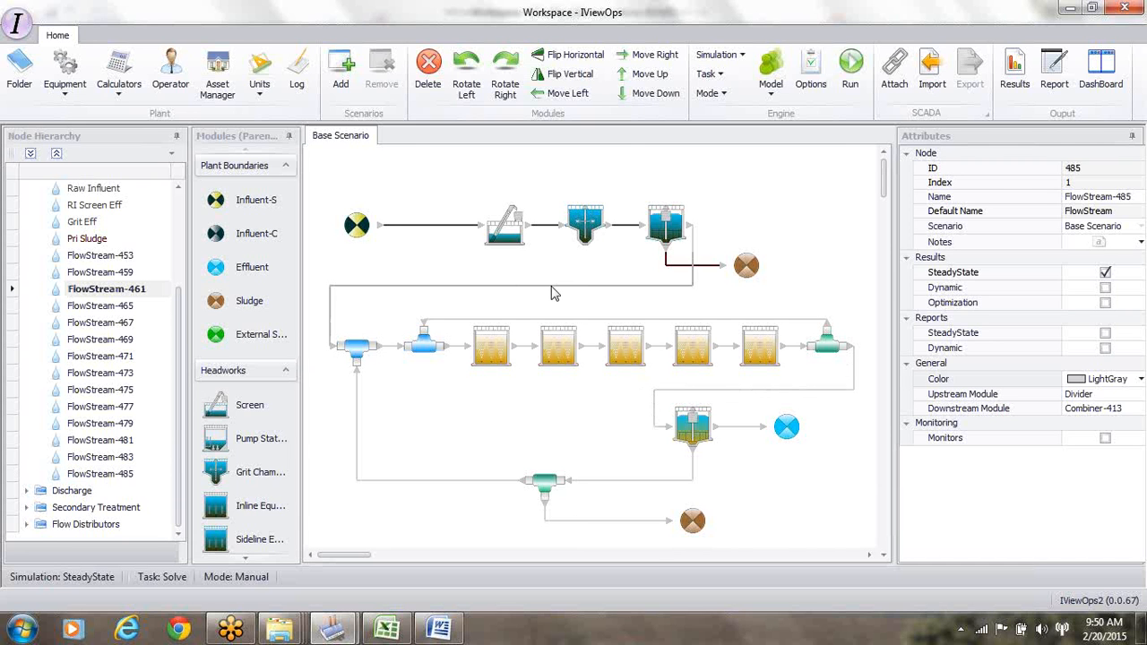
click(1140, 379)
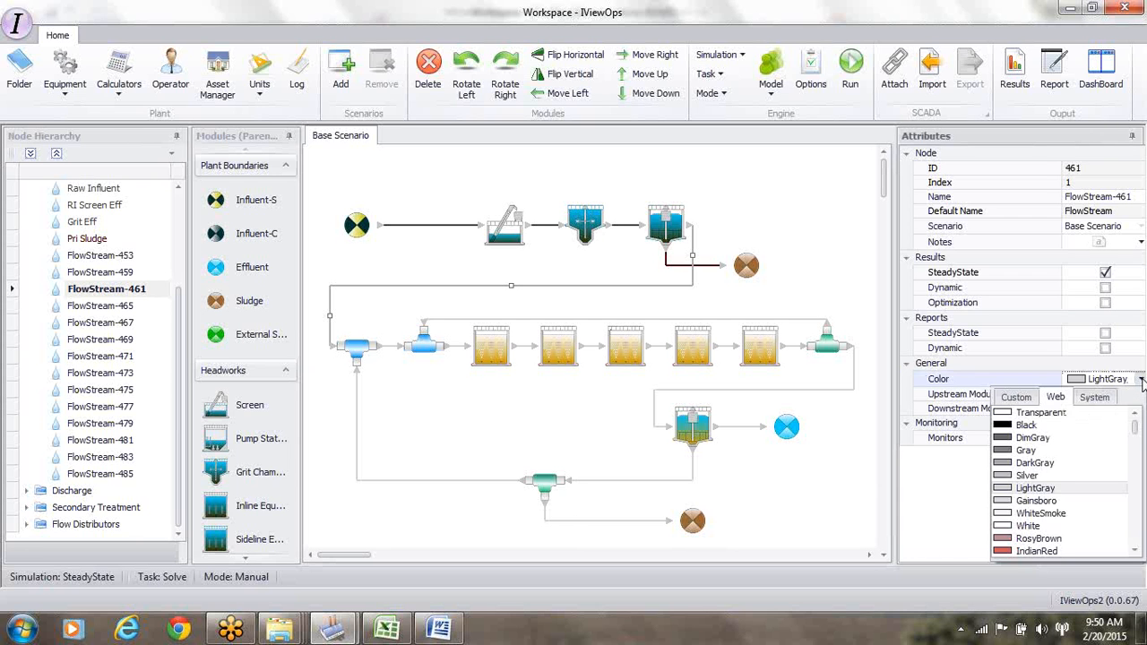
click(1007, 400)
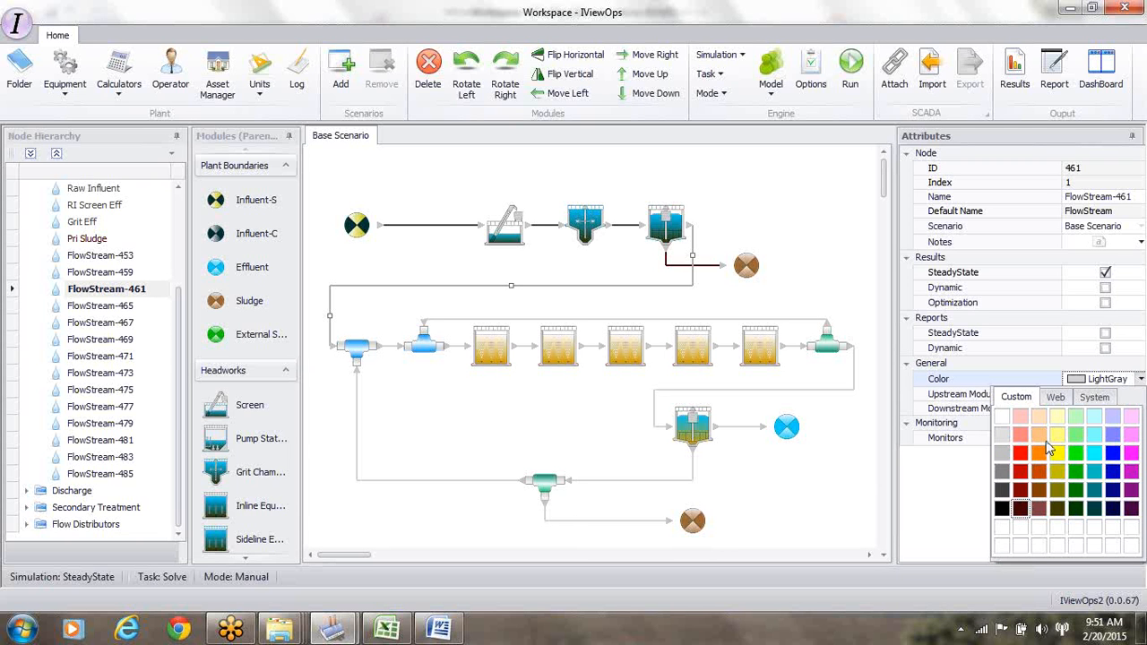
click(1094, 509)
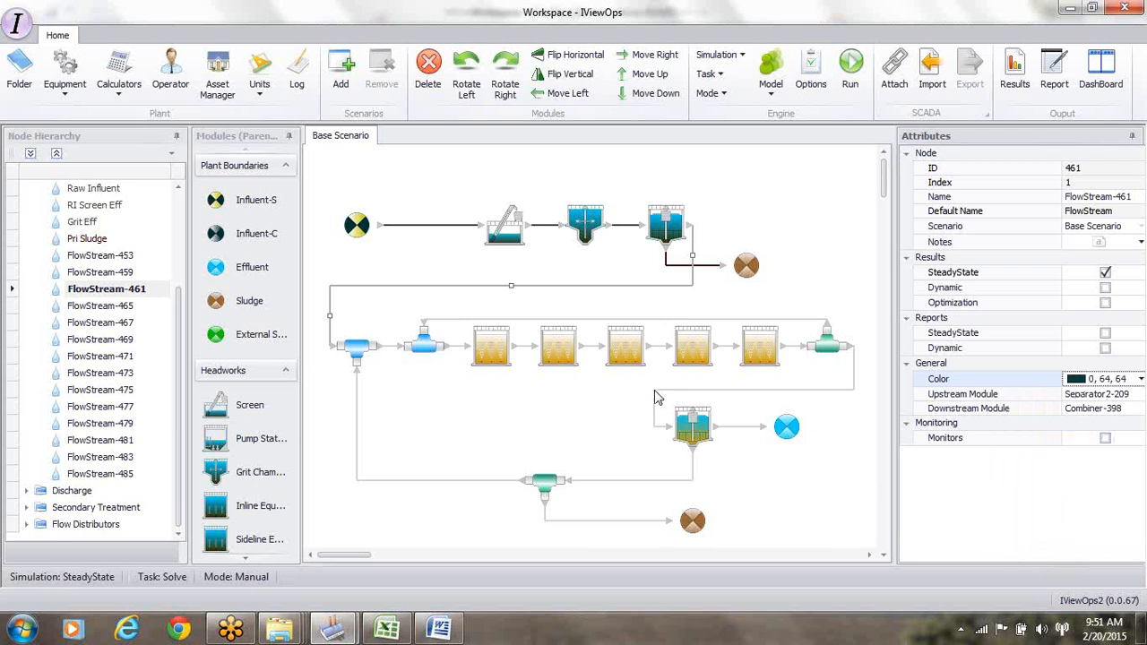
click(717, 306)
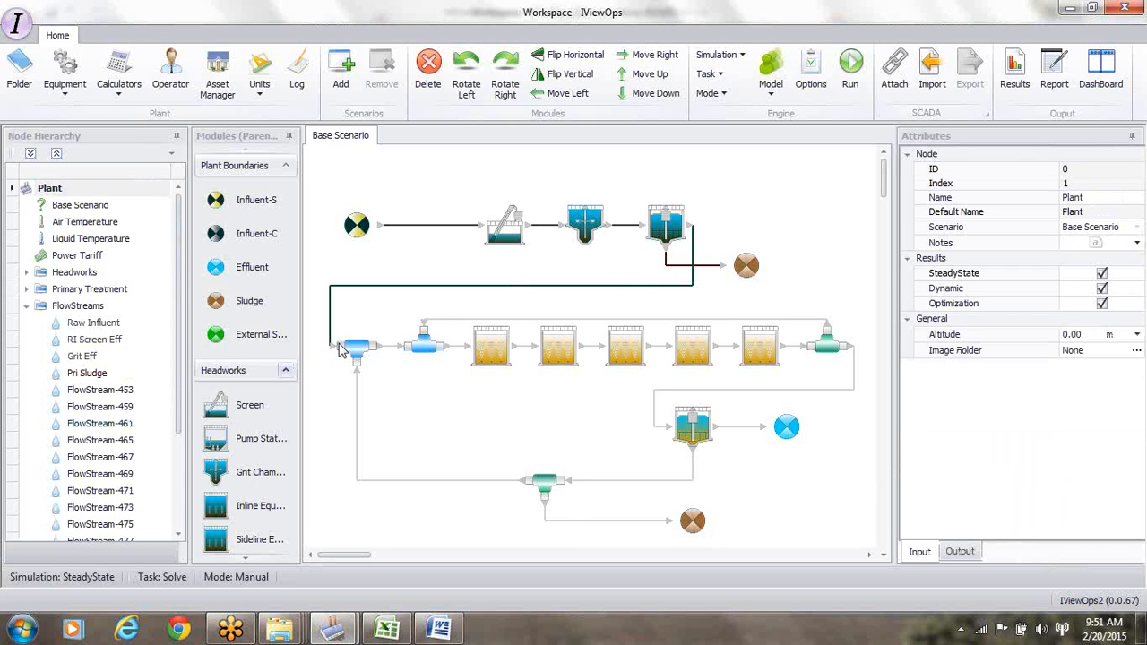
- Rename the flow stream from the primary clarifier to the PE & RAS Combiner as Pri Eff
click(382, 286)
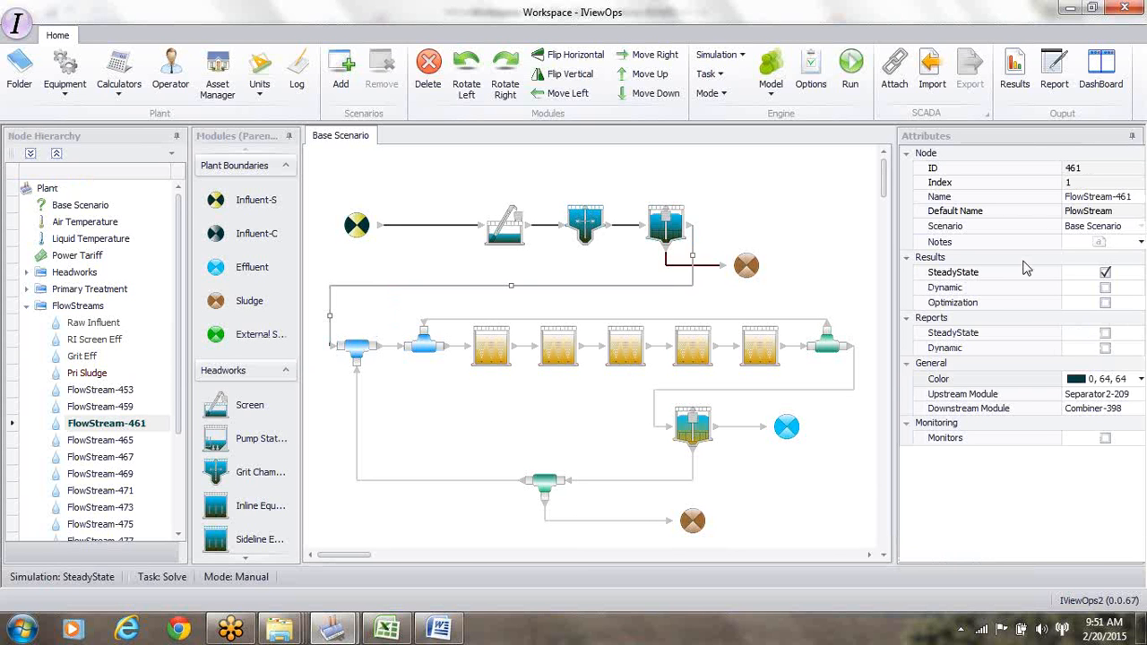
click(1067, 200)
click(1067, 197)
drag(1068, 198, 1146, 190)
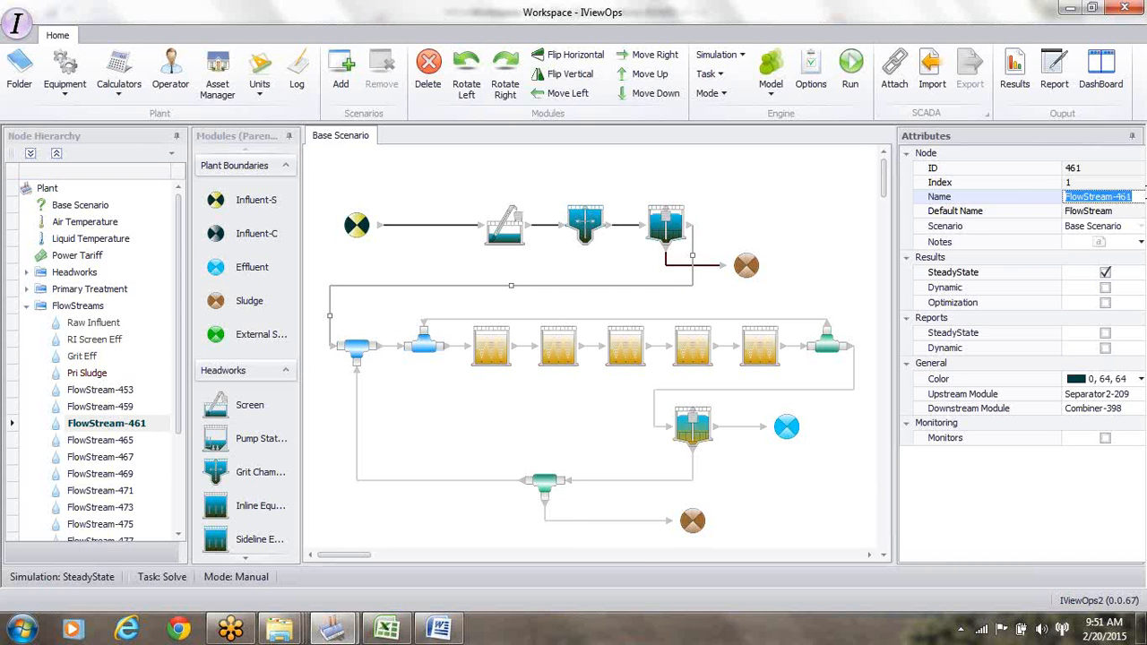
text(Pri)
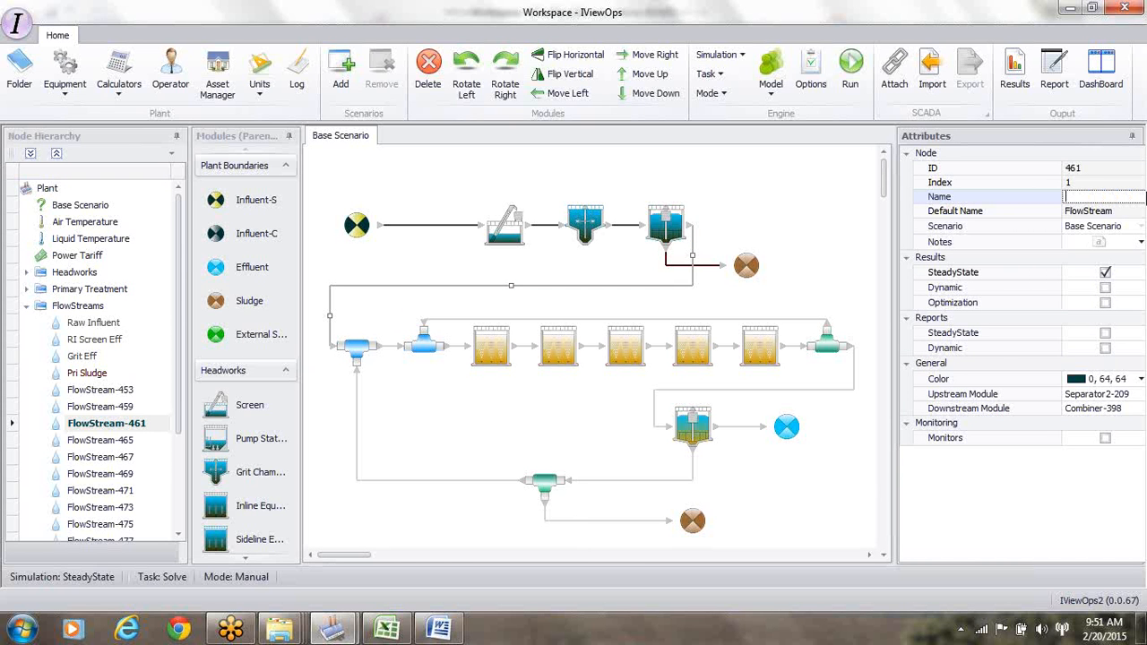
text( Effl)
key(Return)
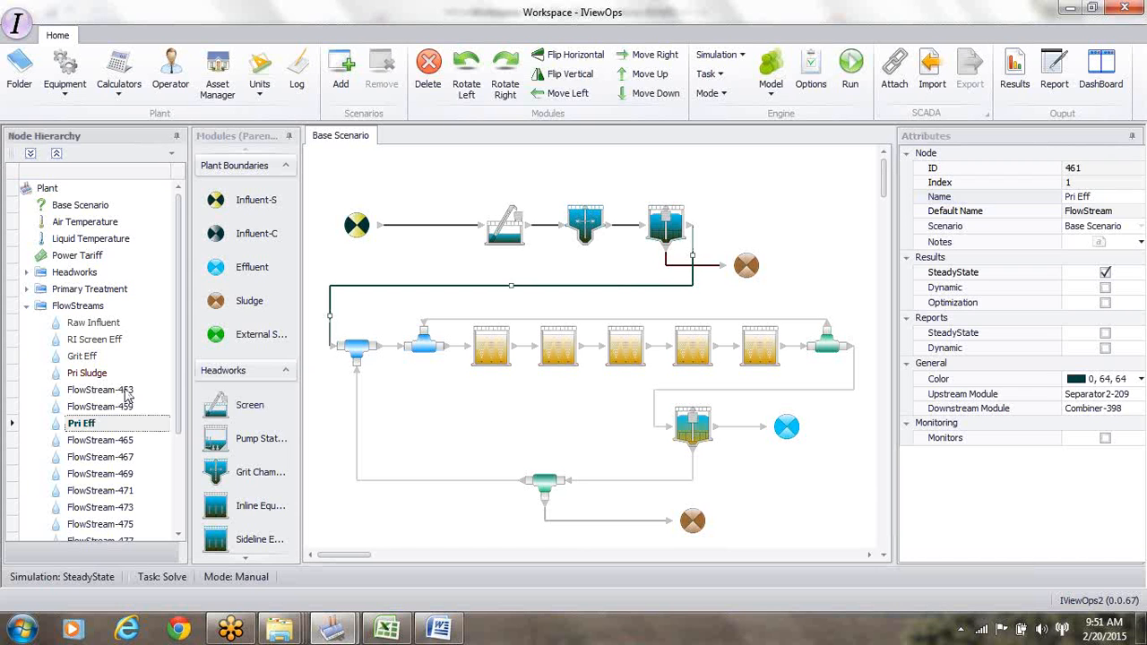
- Move the Pri Eff stream directly above Pri Sludge in the FlowStreams list
click(127, 391)
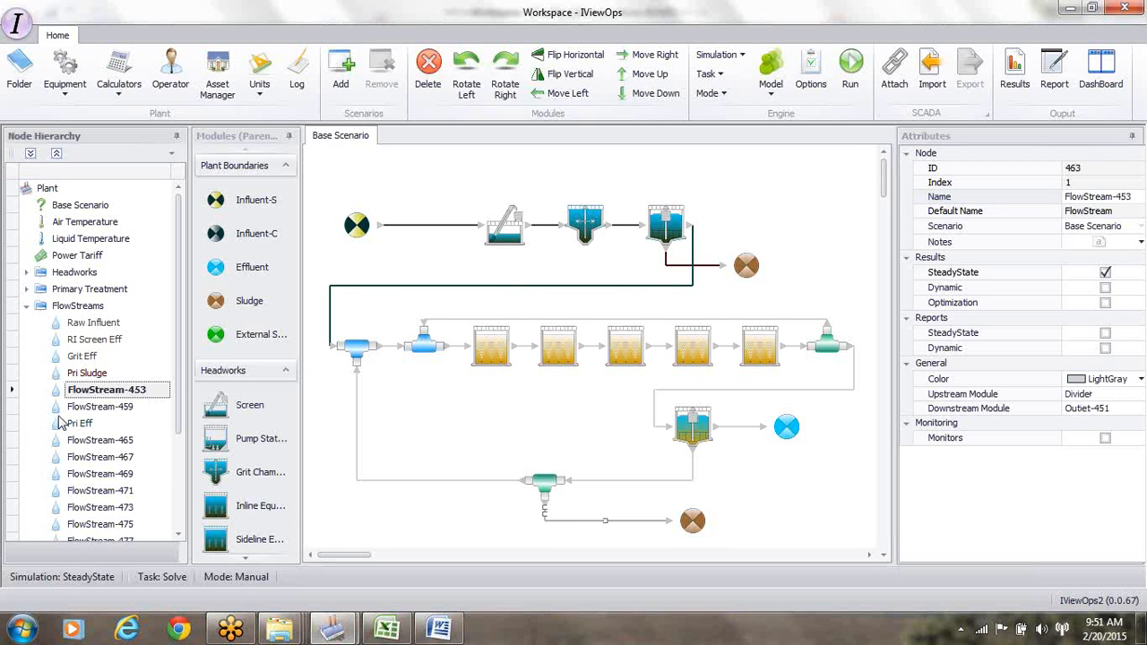
click(12, 424)
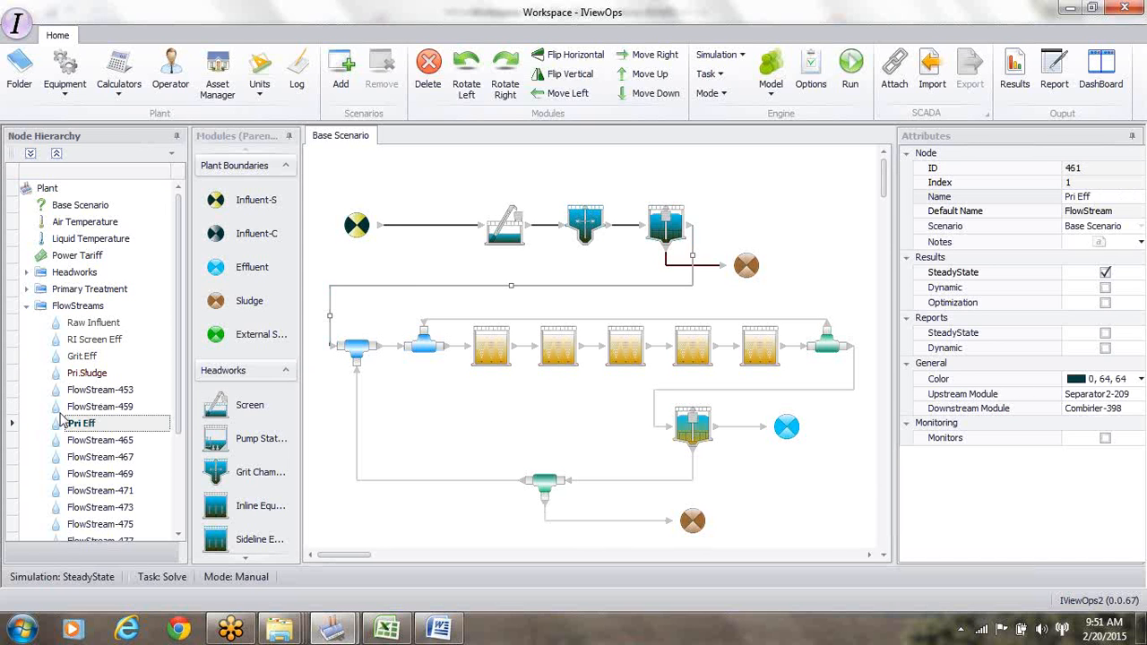
drag(13, 427, 14, 384)
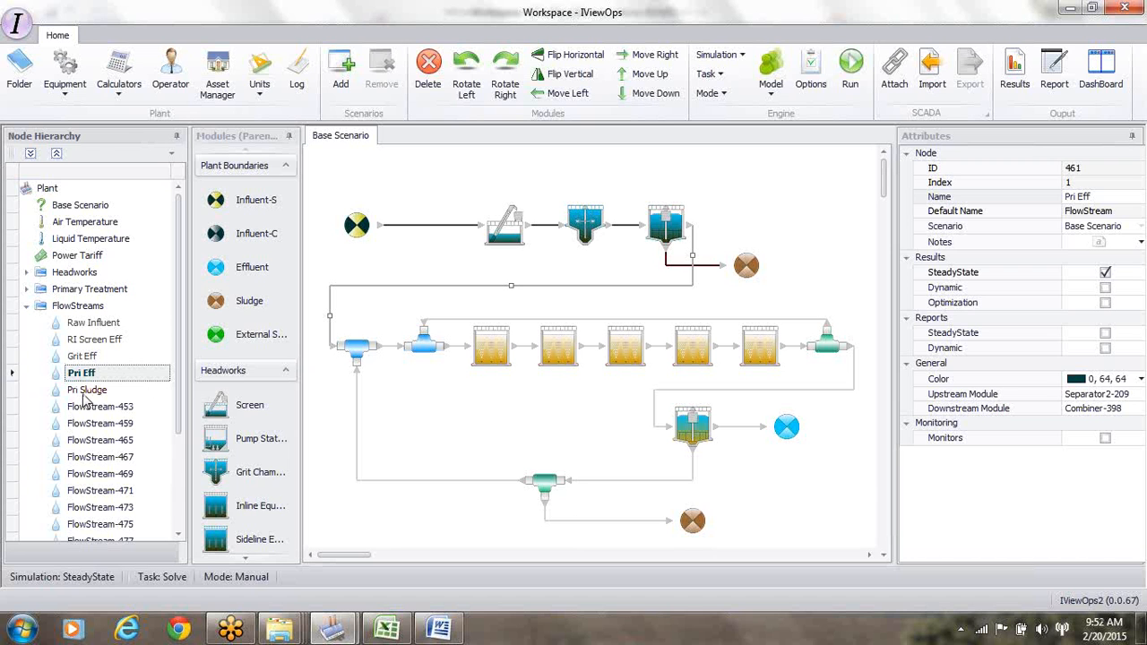
- Rename the stream between the PE & RAS Combiner and the Nitrate Rec Combiner as PE & RAS and place it directly below Pri Eff
click(397, 352)
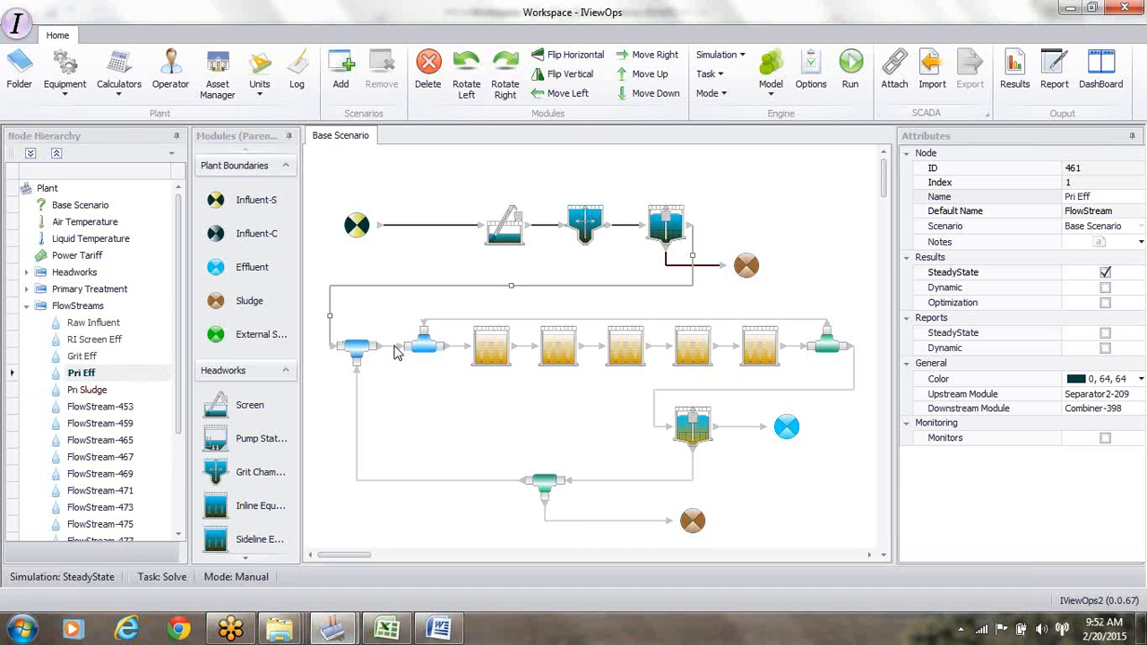
click(397, 353)
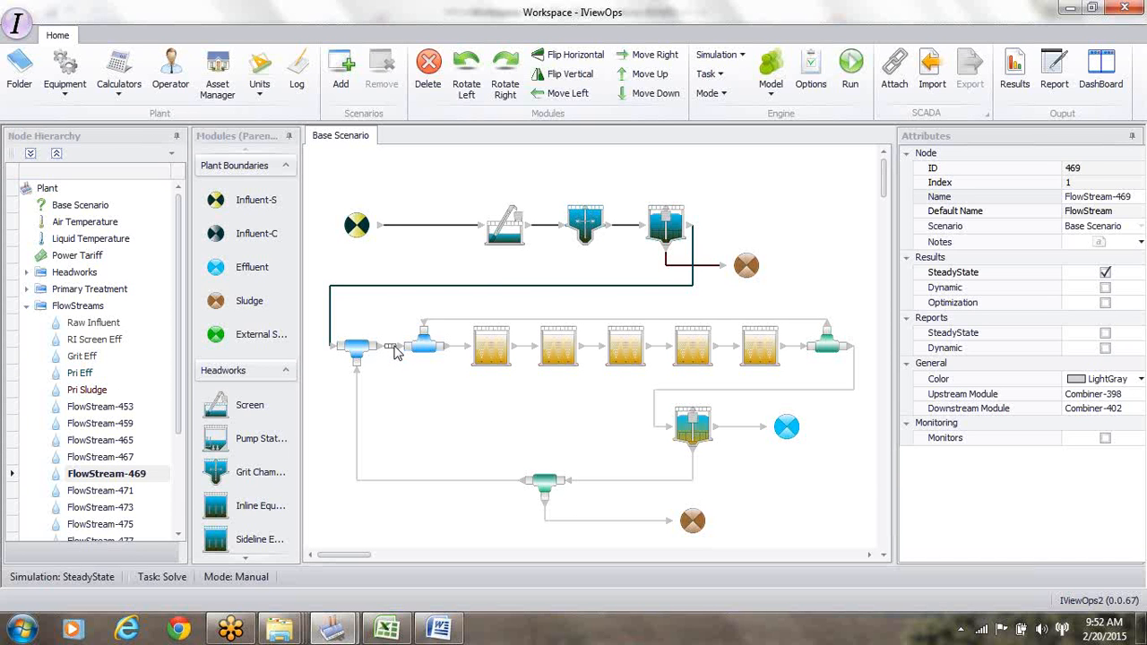
click(1066, 197)
drag(1068, 203, 1144, 199)
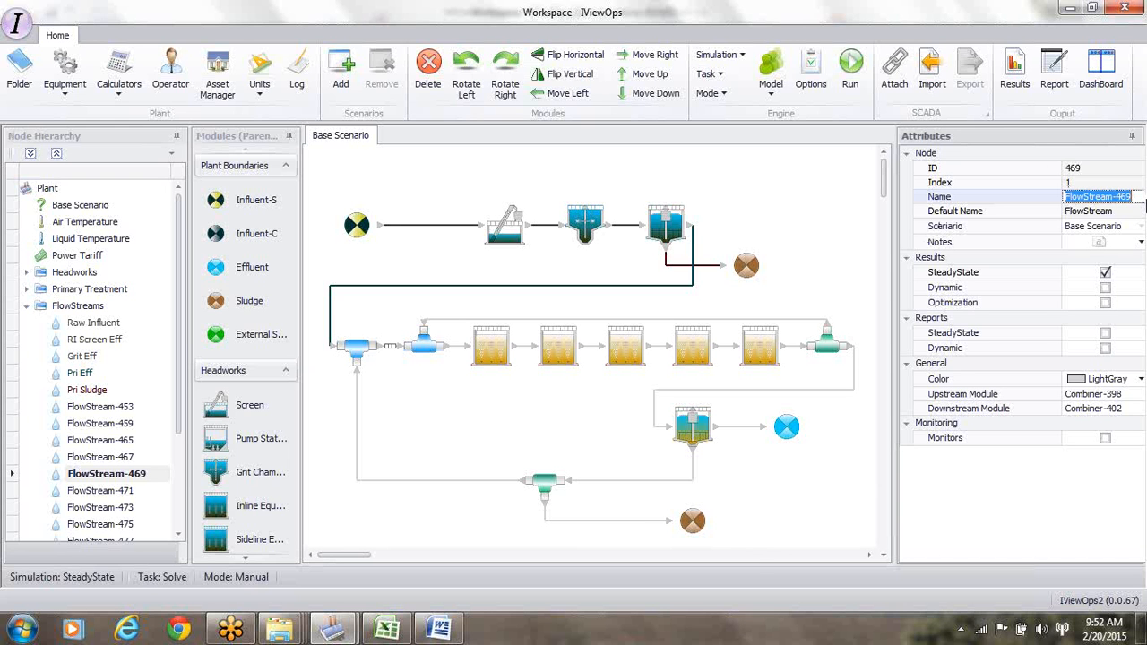
text(FE)
text( & RAS)
key(Return)
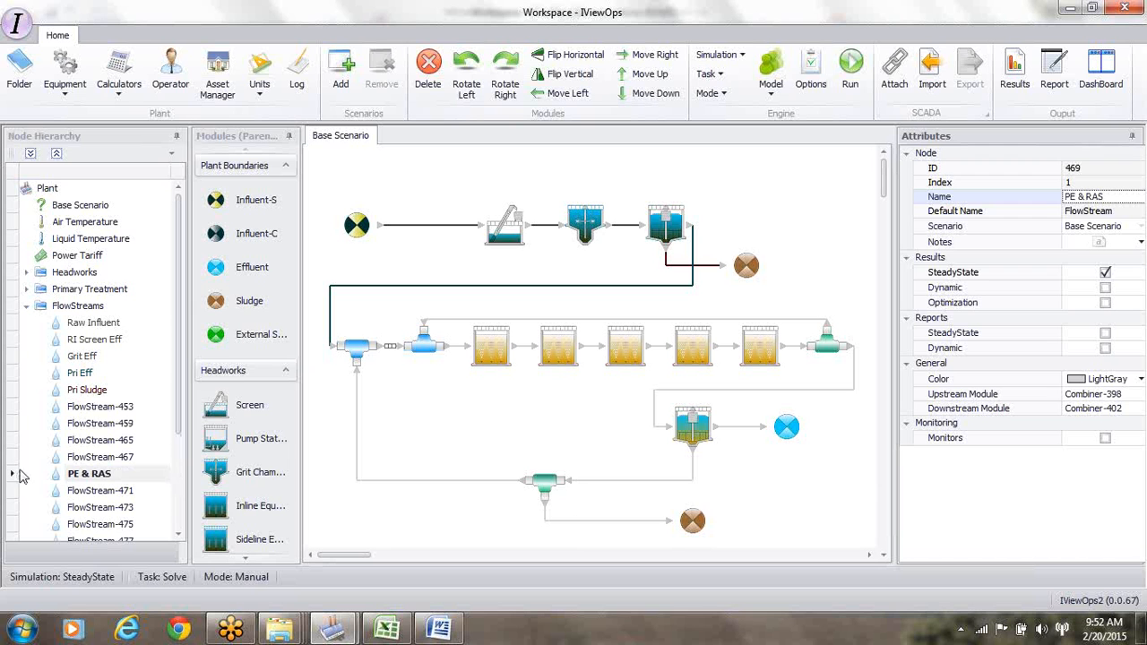
drag(12, 473, 12, 387)
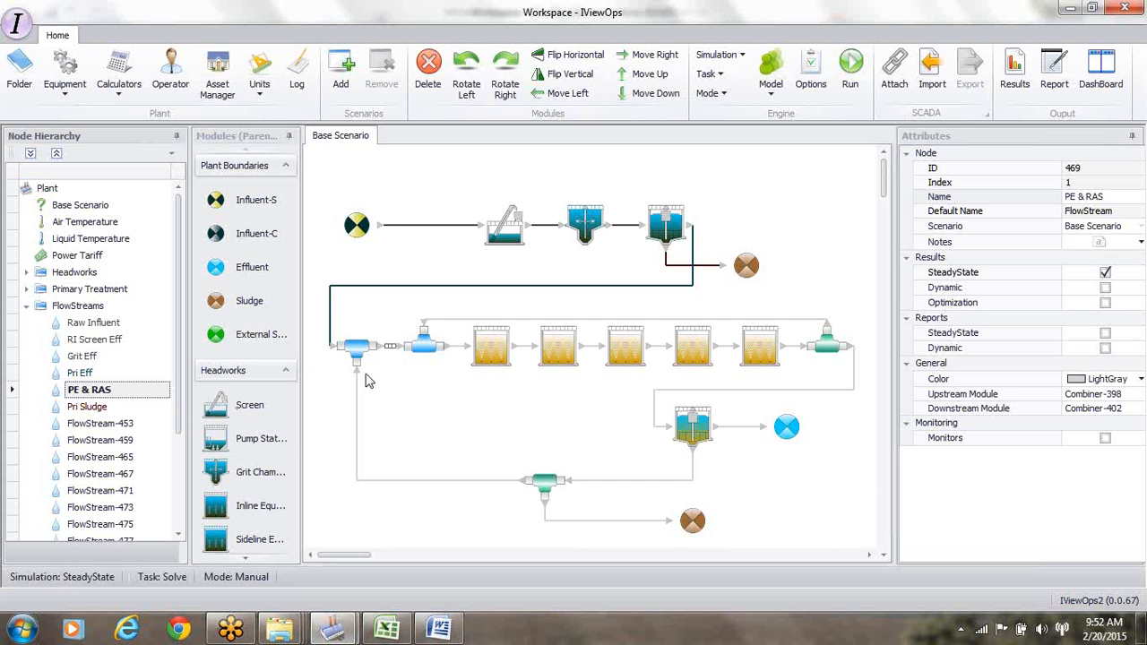
- Rename the first bioreactor after the Nitrate Rec Combiner as Anoxic 1 System
click(455, 350)
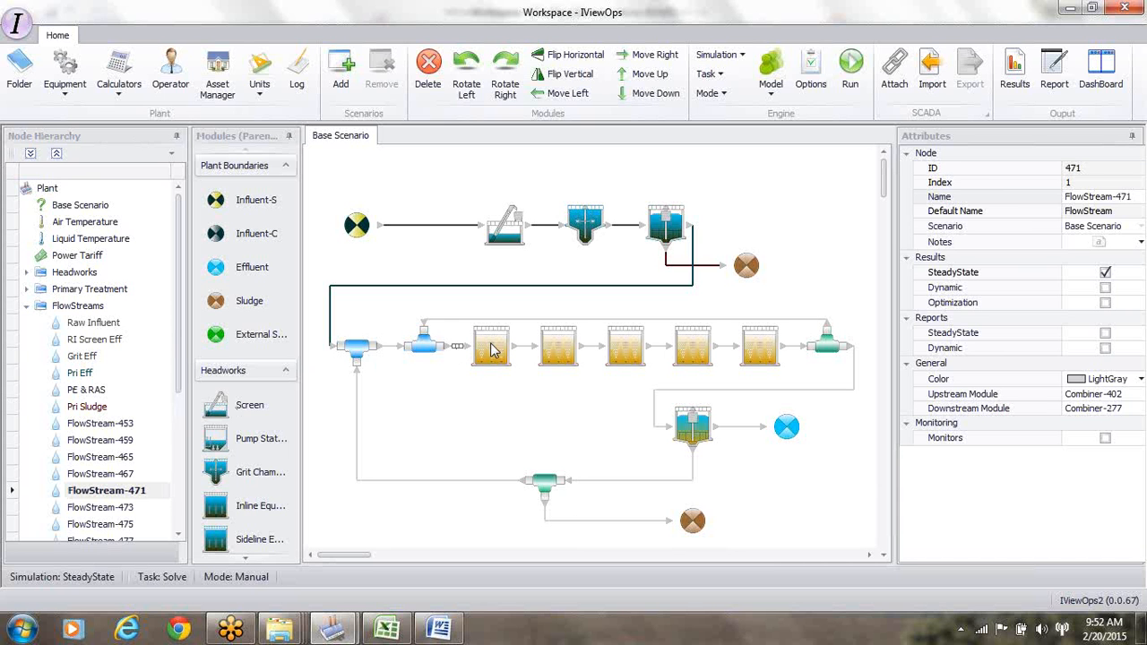
click(491, 349)
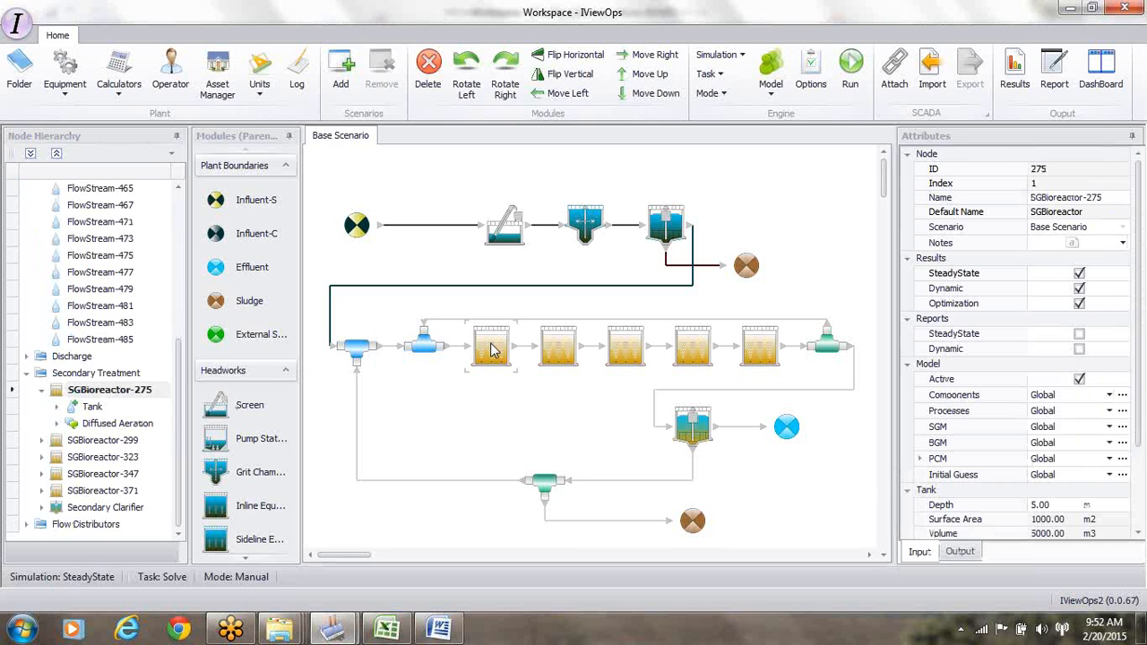
click(1032, 199)
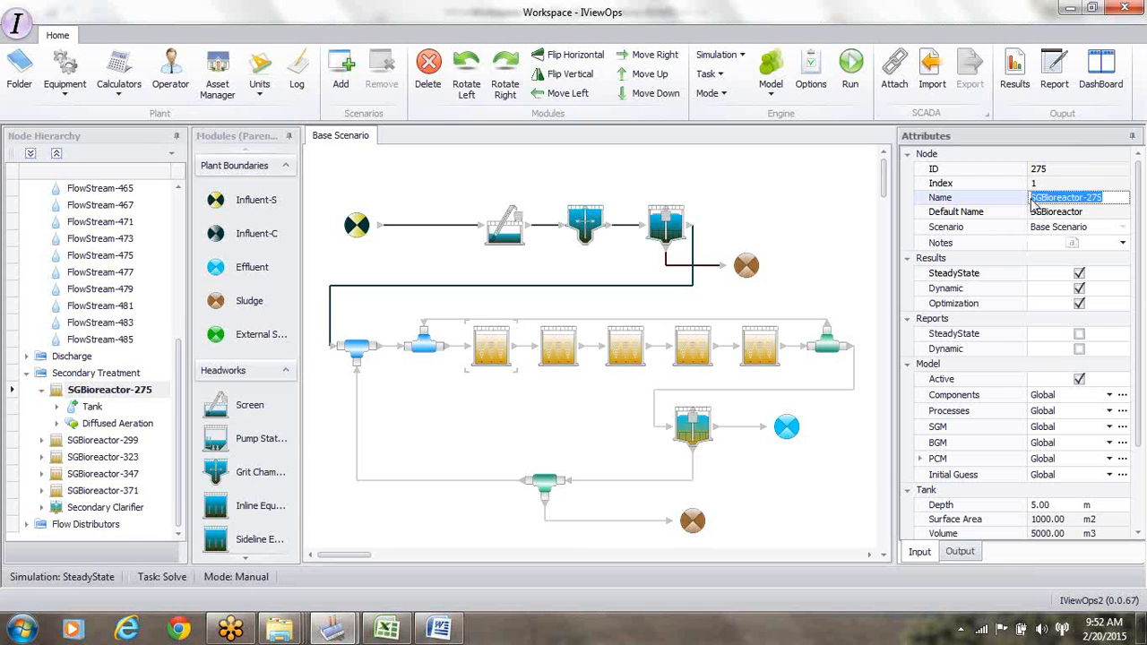
text(Aero)
text(xic)
text( 1)
key(Return)
text(System)
key(Return)
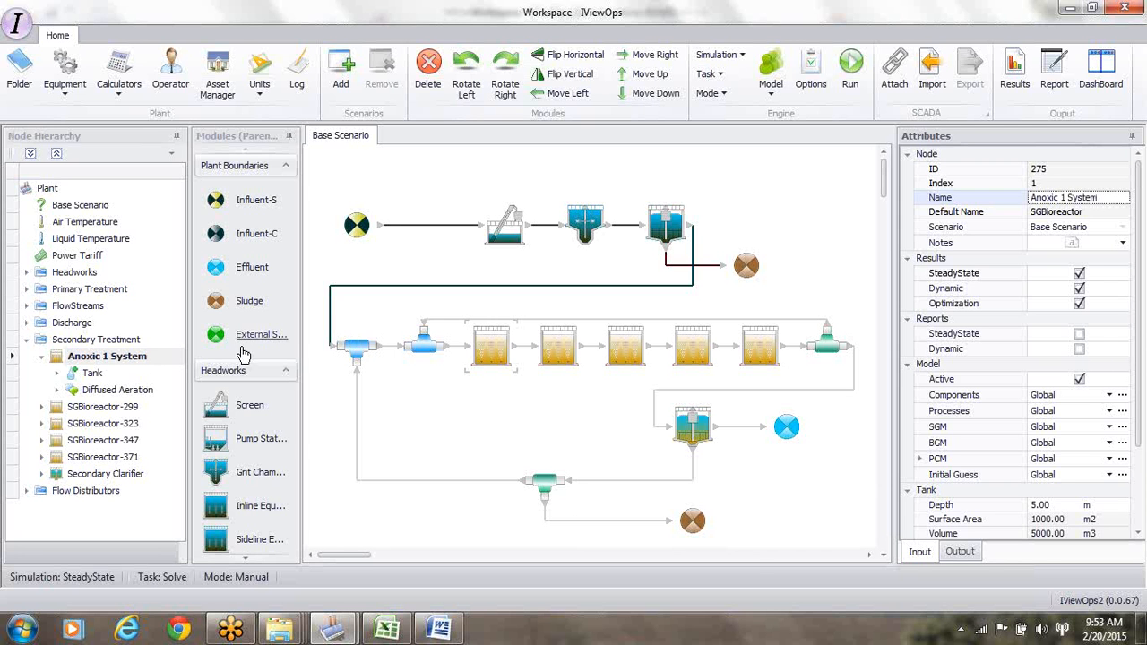
- Rename the Anoxic 1 System's tank as Anoxic 1 Tank Group and set its depth to 4 m
click(90, 374)
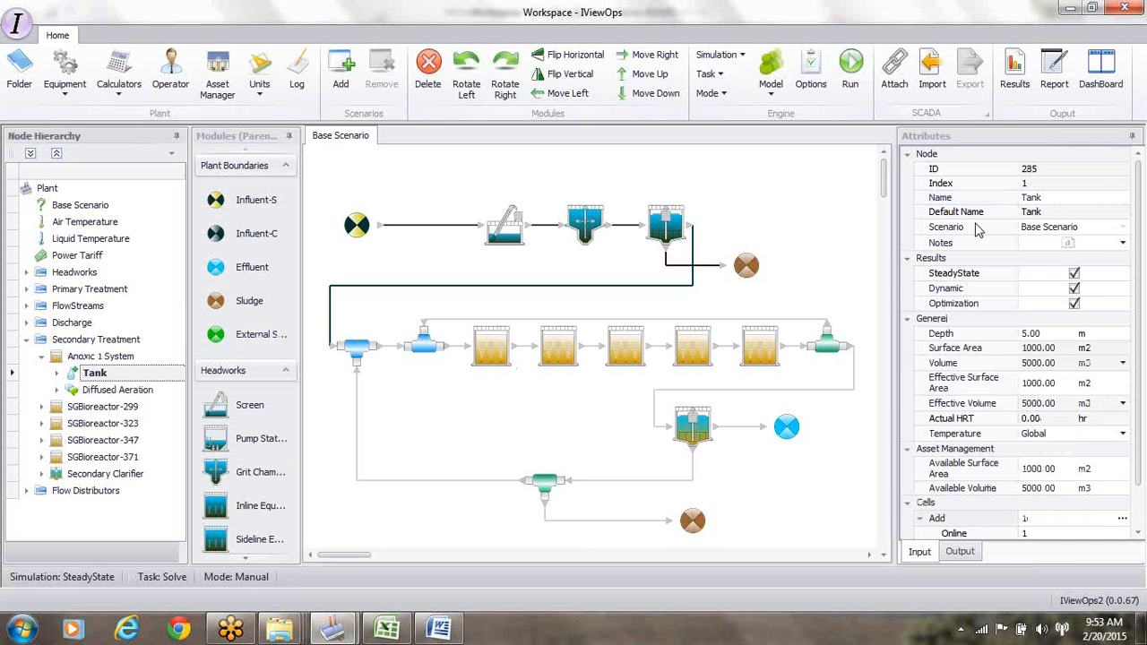
click(1054, 198)
text(Anoxic 1)
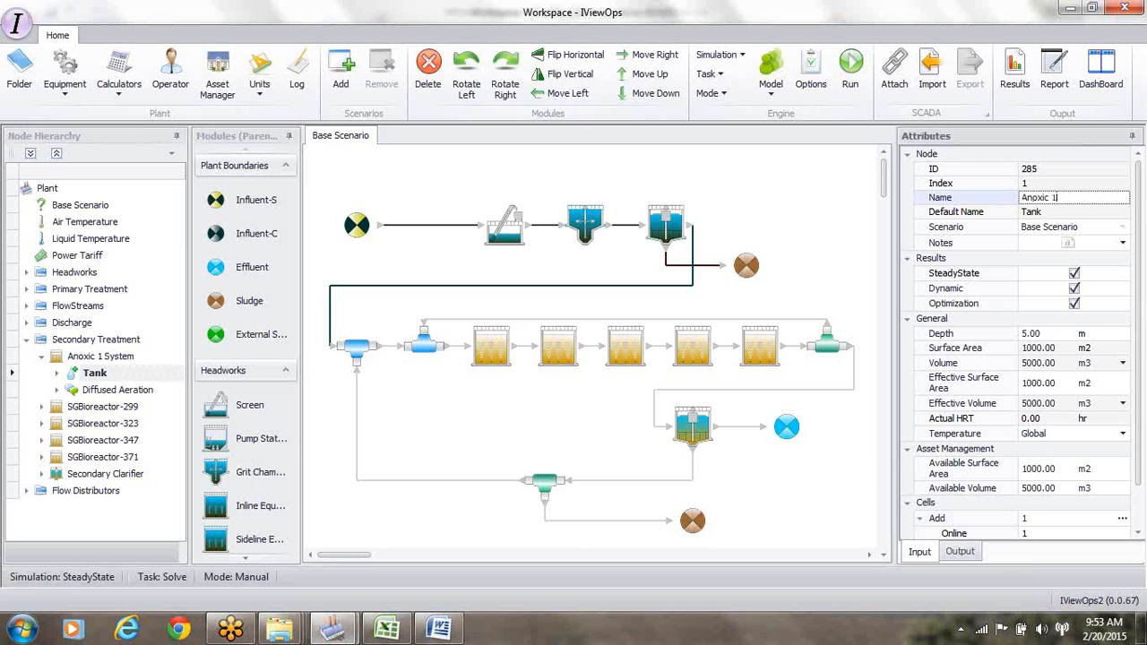
text( Tank Group)
key(Return)
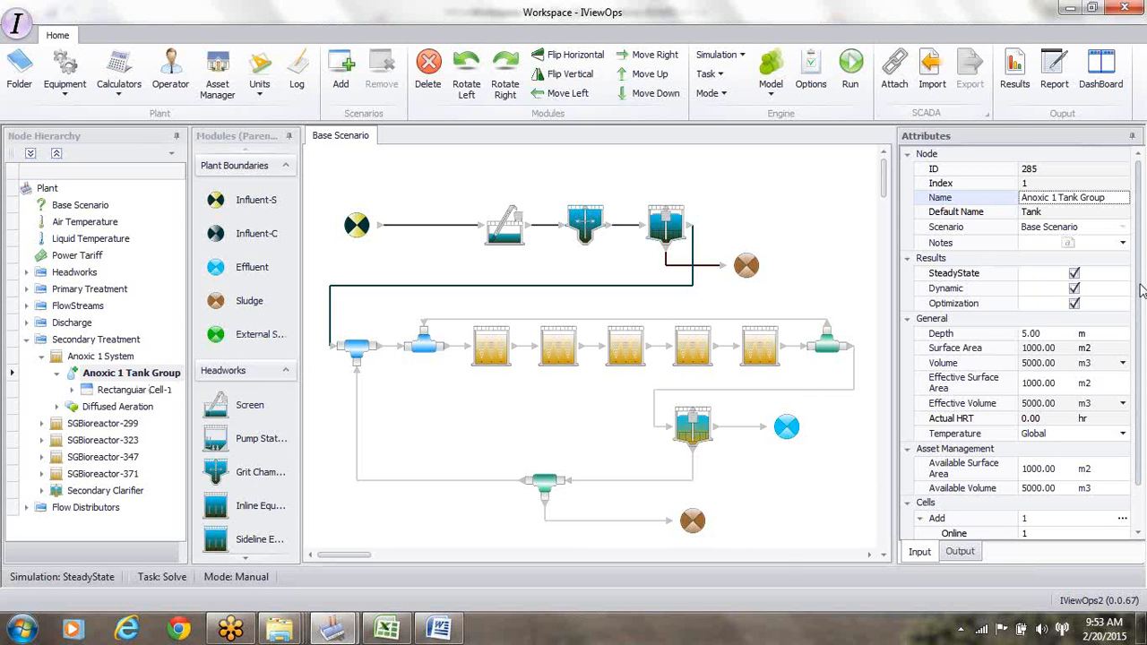
click(1047, 335)
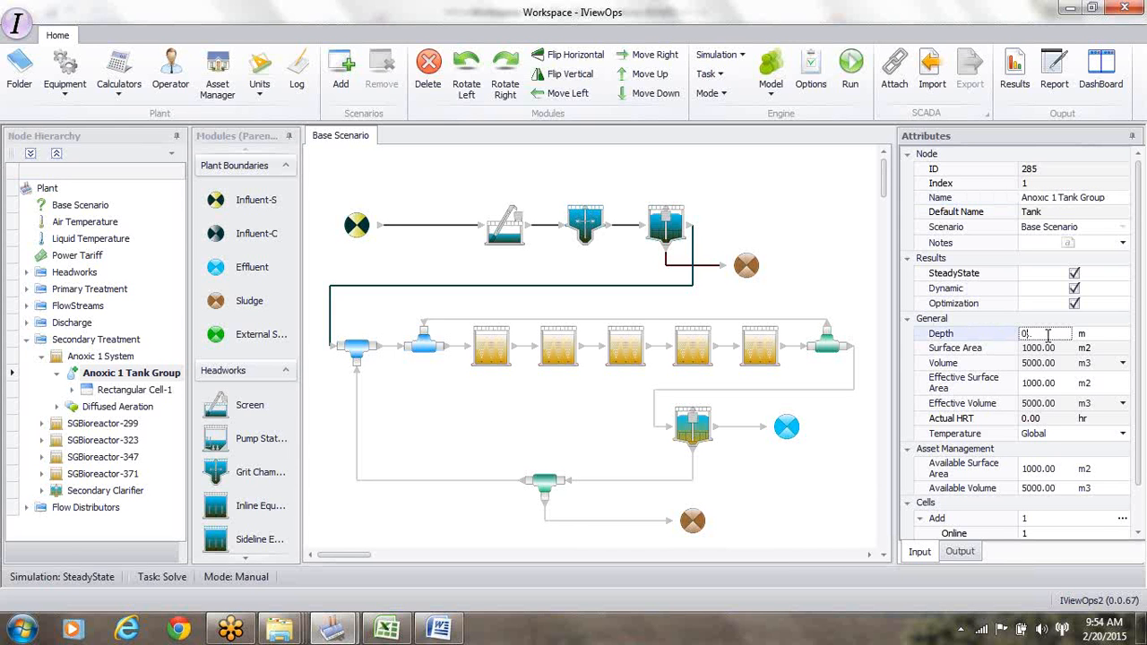
text(4.)
key(Return)
- Add two more rectangular cells to the Anoxic 1 Tank Group
click(1122, 521)
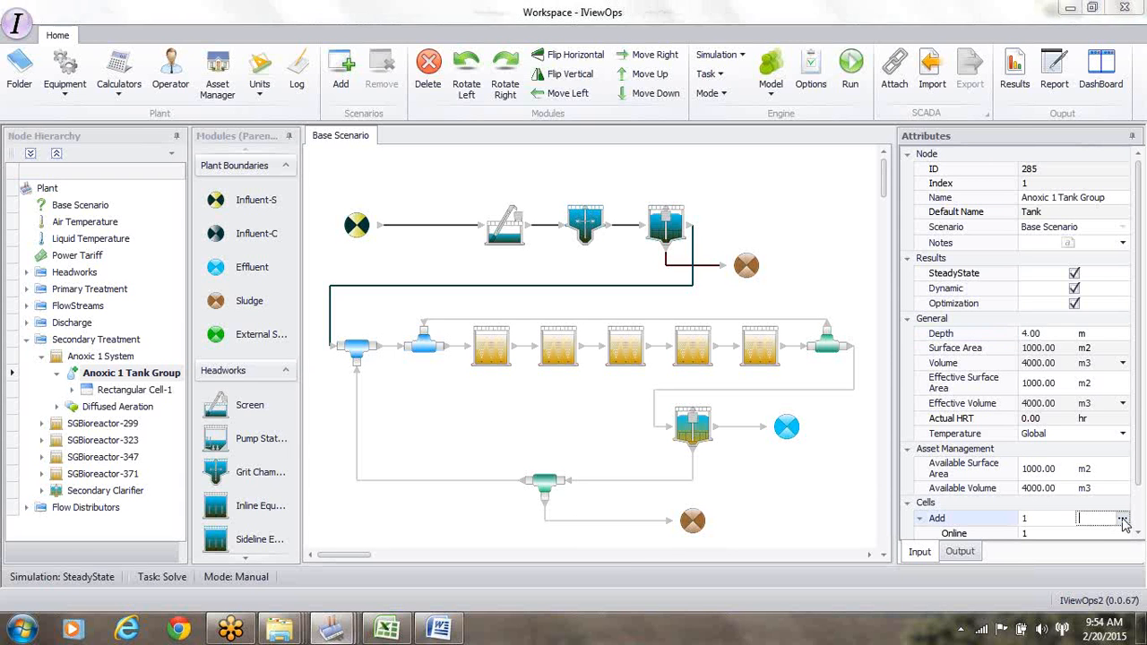
click(417, 195)
click(430, 224)
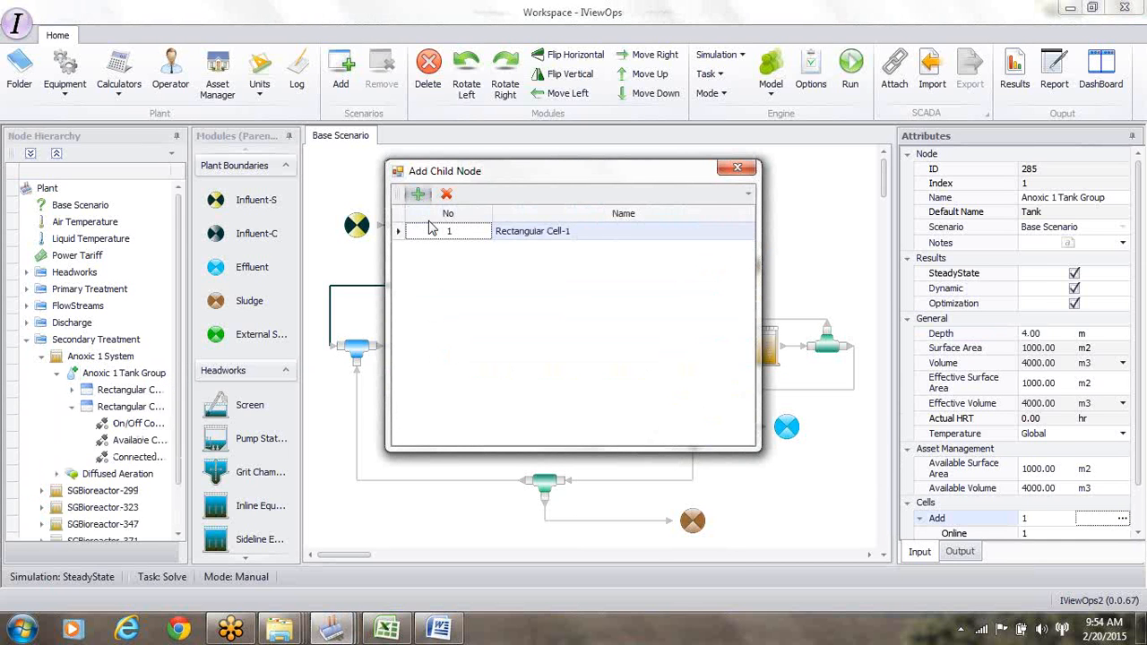
click(418, 194)
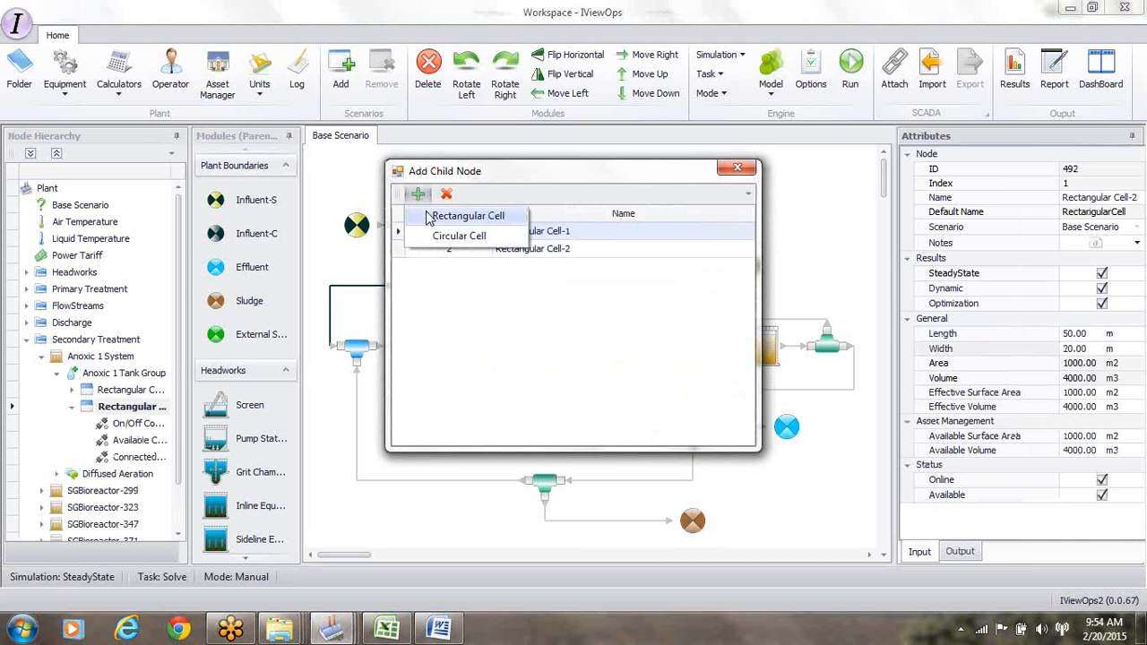
click(430, 216)
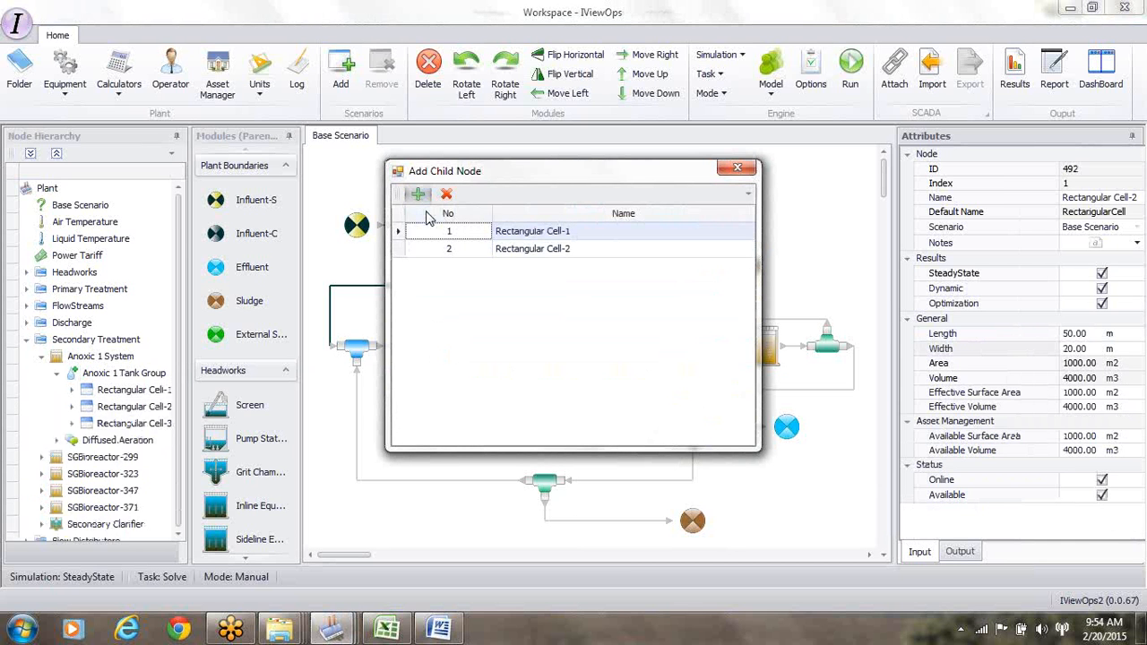
click(736, 169)
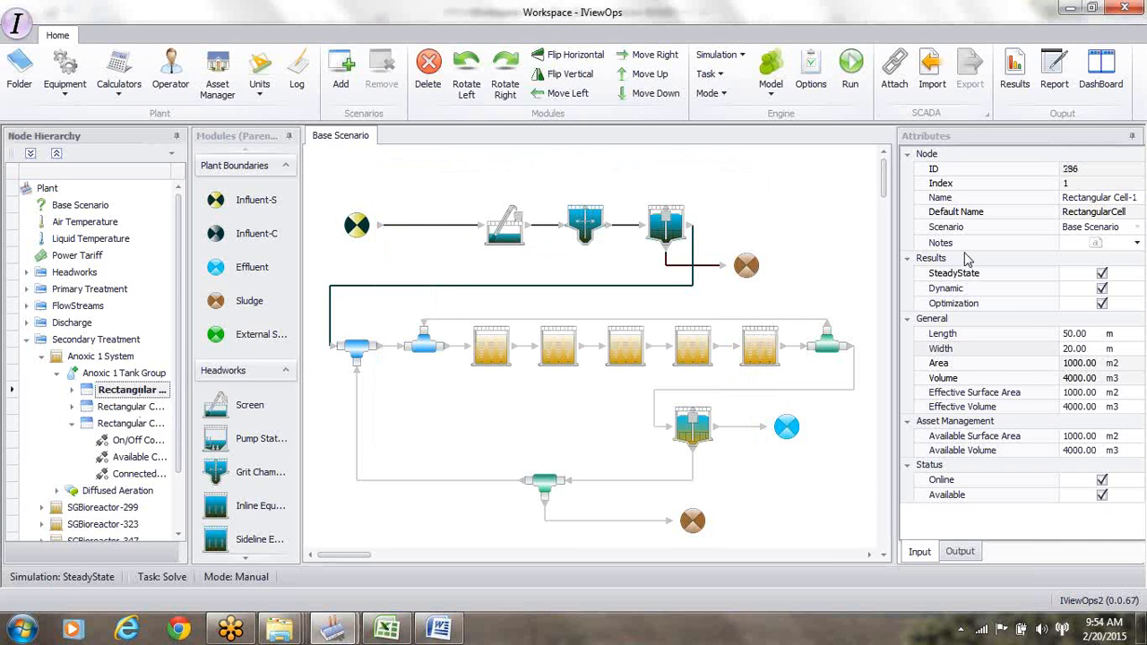
- Rename the first rectangular cell of the Anoxic 1 Tank Group as Anx 1 Tr 1
click(1065, 201)
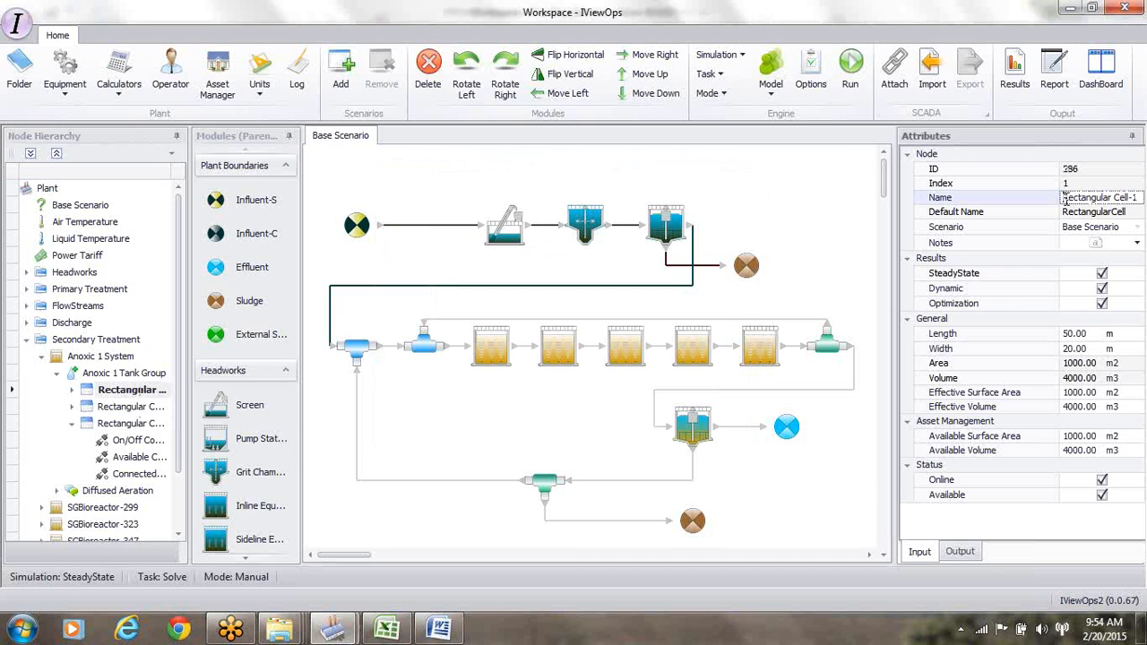
text(Anx 1 Tr 1)
key(Return)
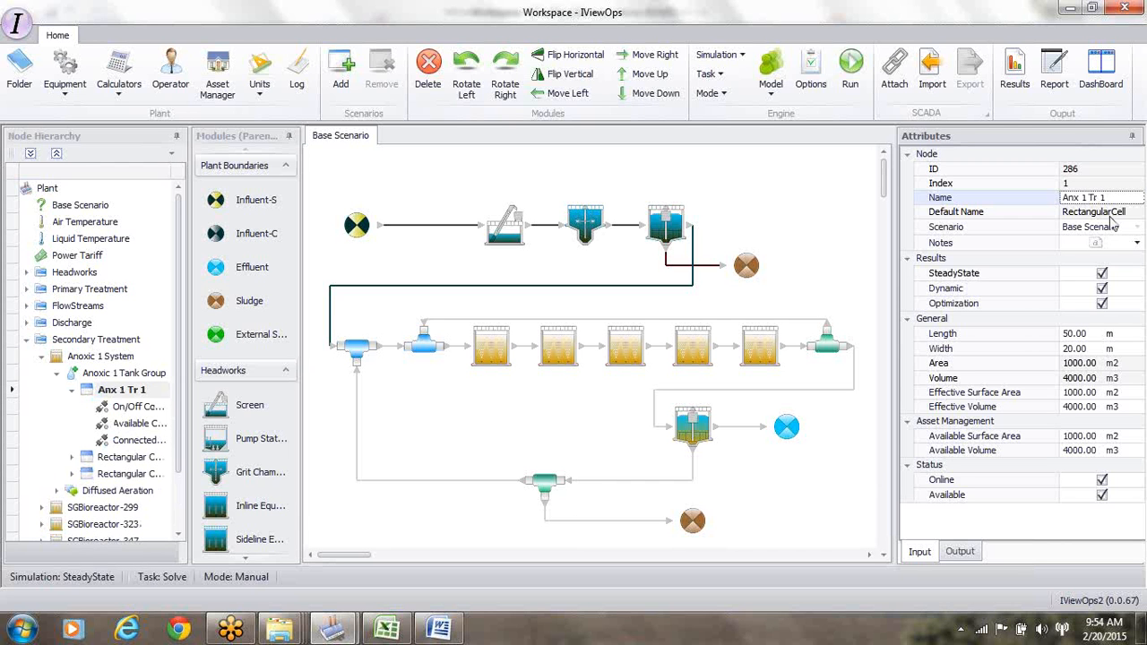
- Set the Anx 1 Tr 1 cell's length to 10 m and its width to 10 m
click(1070, 334)
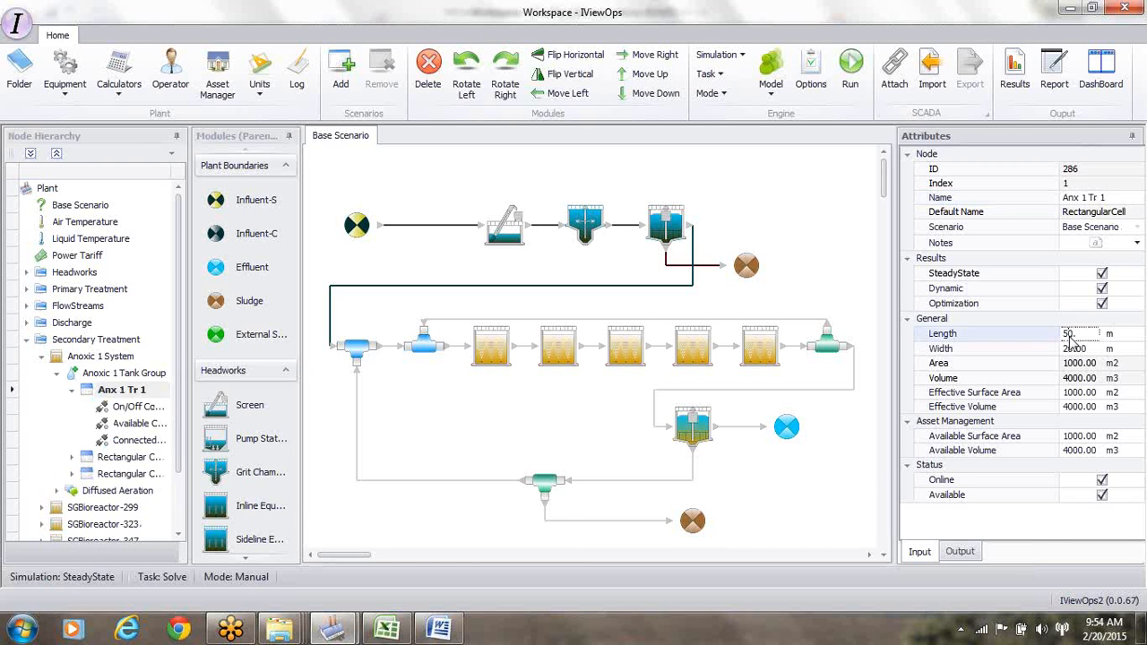
text(10)
click(1068, 348)
text(10)
key(Return)
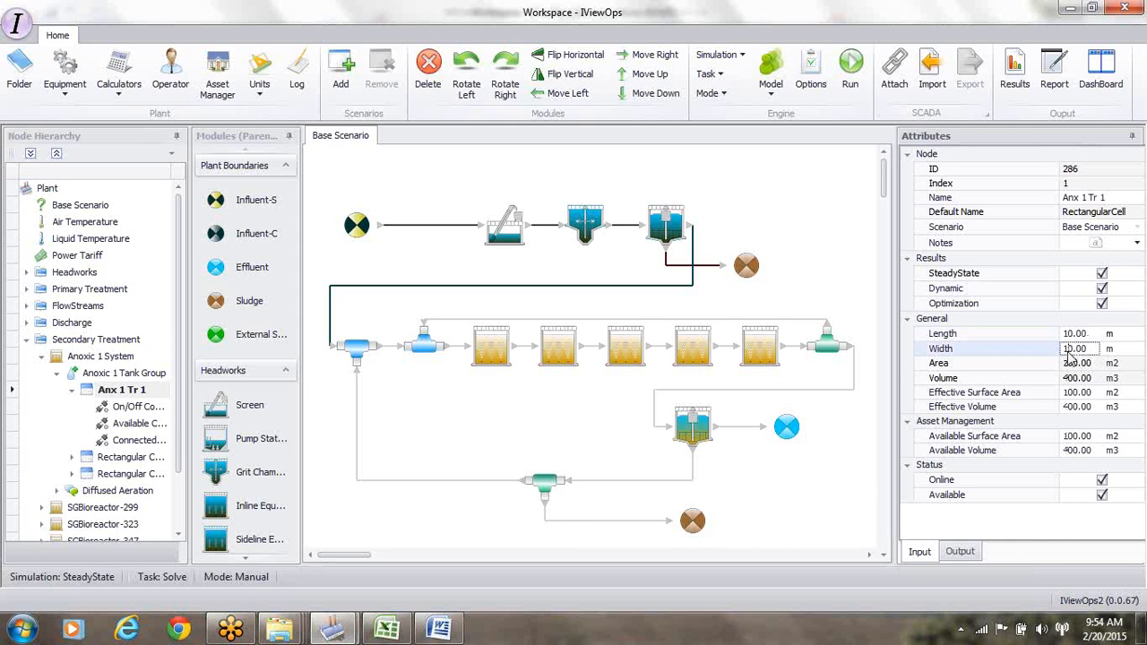
click(1068, 349)
- Rename the second rectangular cell of the Anoxic 1 Tank Group as Anx 1 Tr 2
click(148, 457)
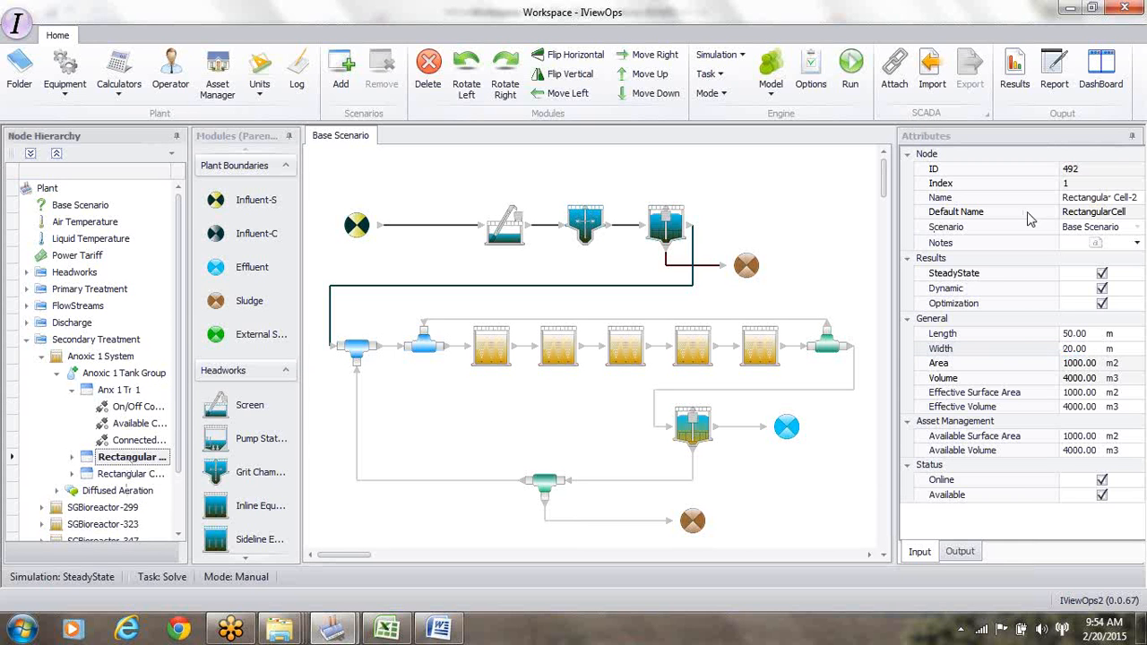
click(1064, 198)
drag(1064, 198, 1144, 191)
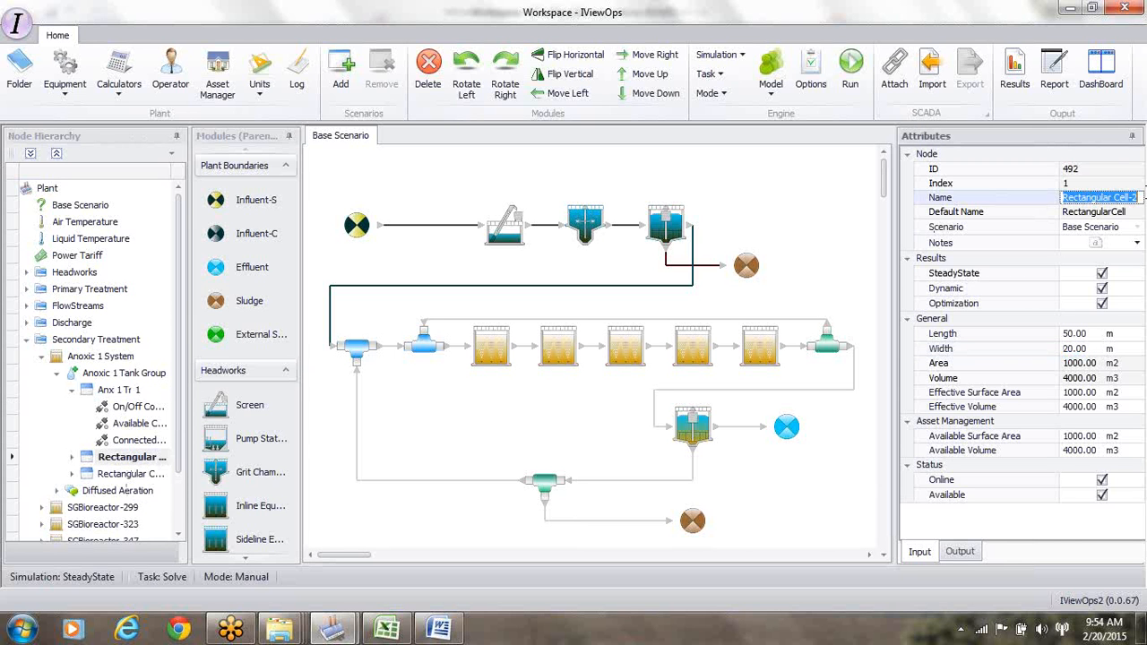
text(Anx 1)
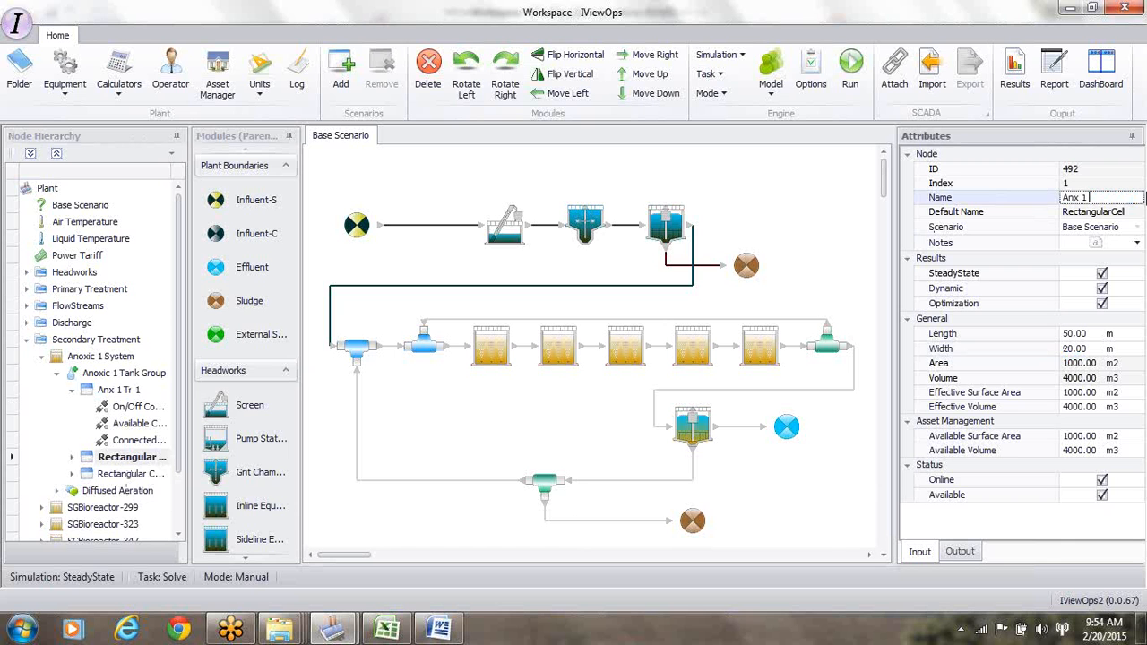
text( Tr 2)
key(Return)
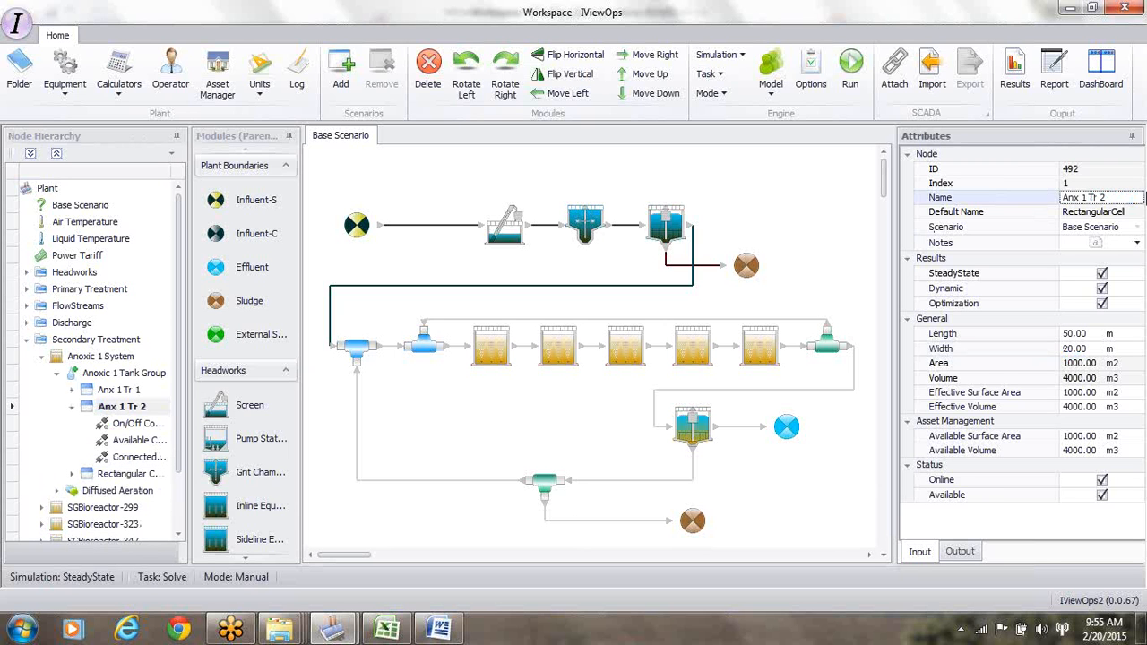
- Set the Anx 1 Tr 2 cell's length to 10 m
click(1069, 338)
text(10.)
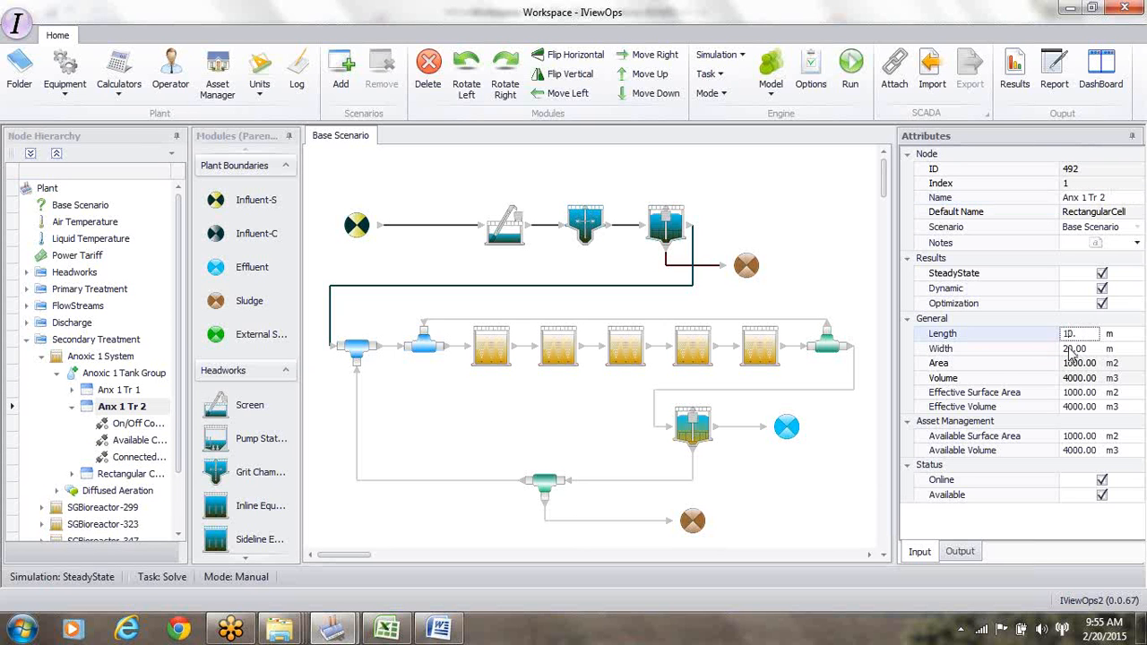
- Finish entering 10 m for both the length and width of Anx 1 Tr 2
key(Tab)
text(50)
key(Return)
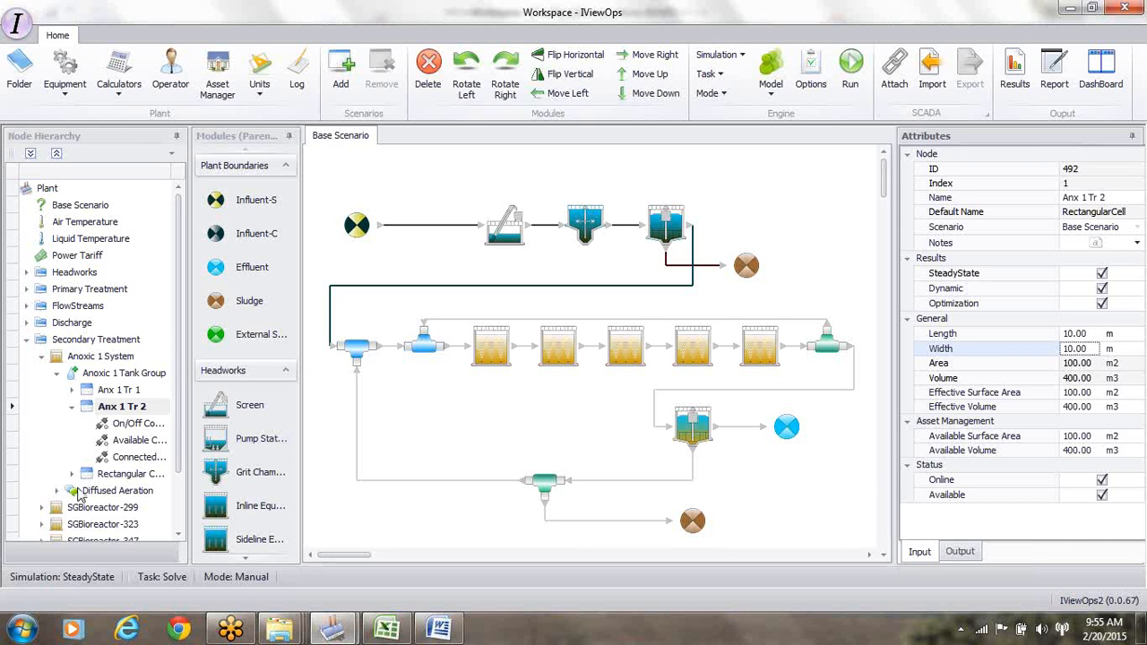
- Rename the third rectangular cell in the Anoxic 1 Tank Group as Anx 1 Tr 3
click(109, 475)
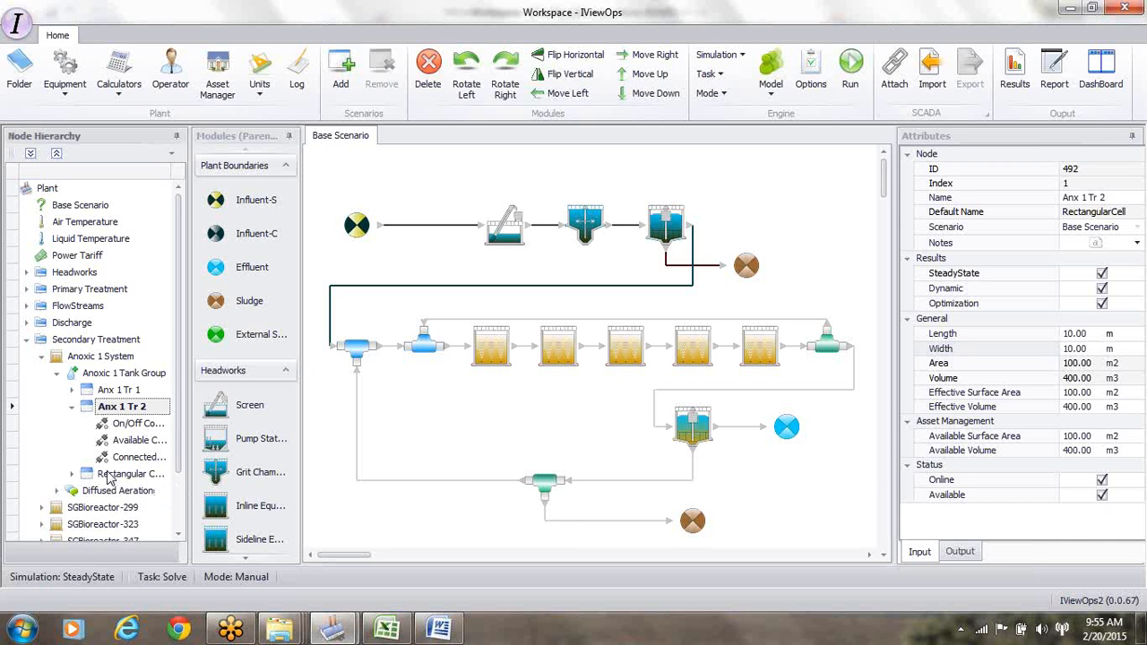
click(1064, 201)
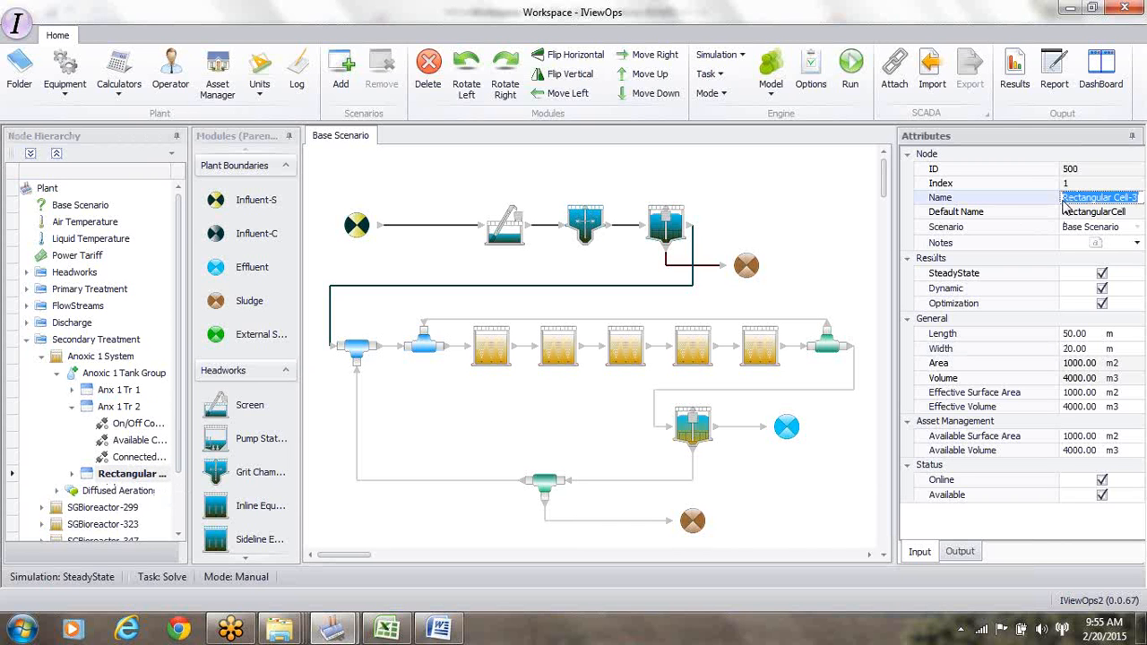
text(Anx 1 Tr 3)
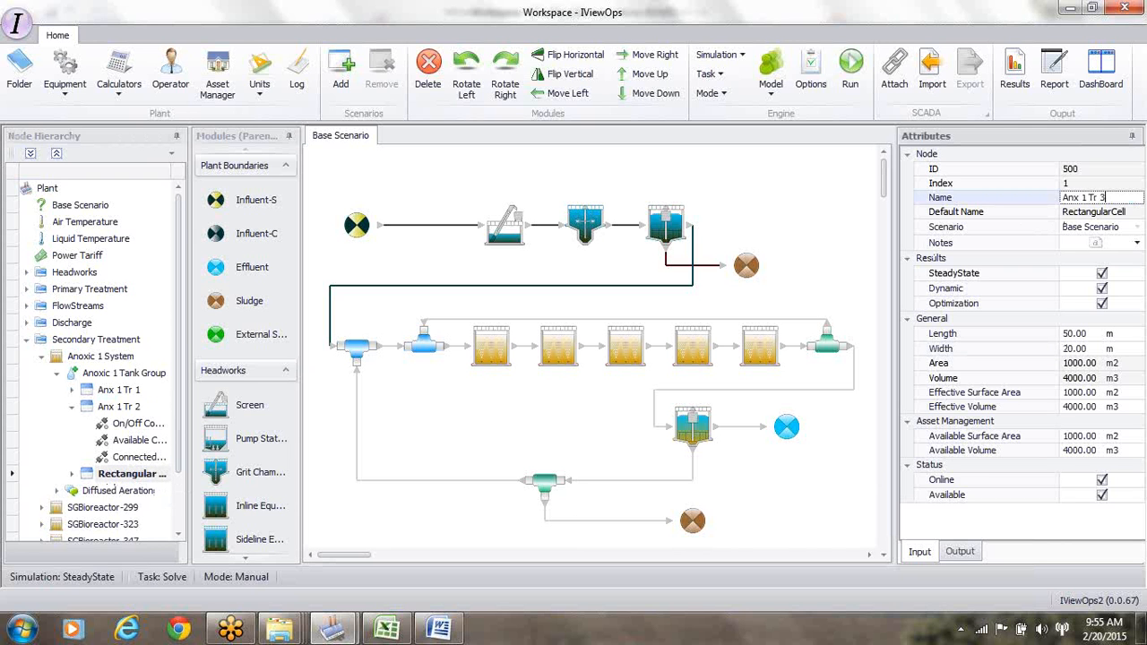
key(Return)
- Set the length and width of Anx 1 Tr 3 to 10 m each
click(1070, 336)
text(10.)
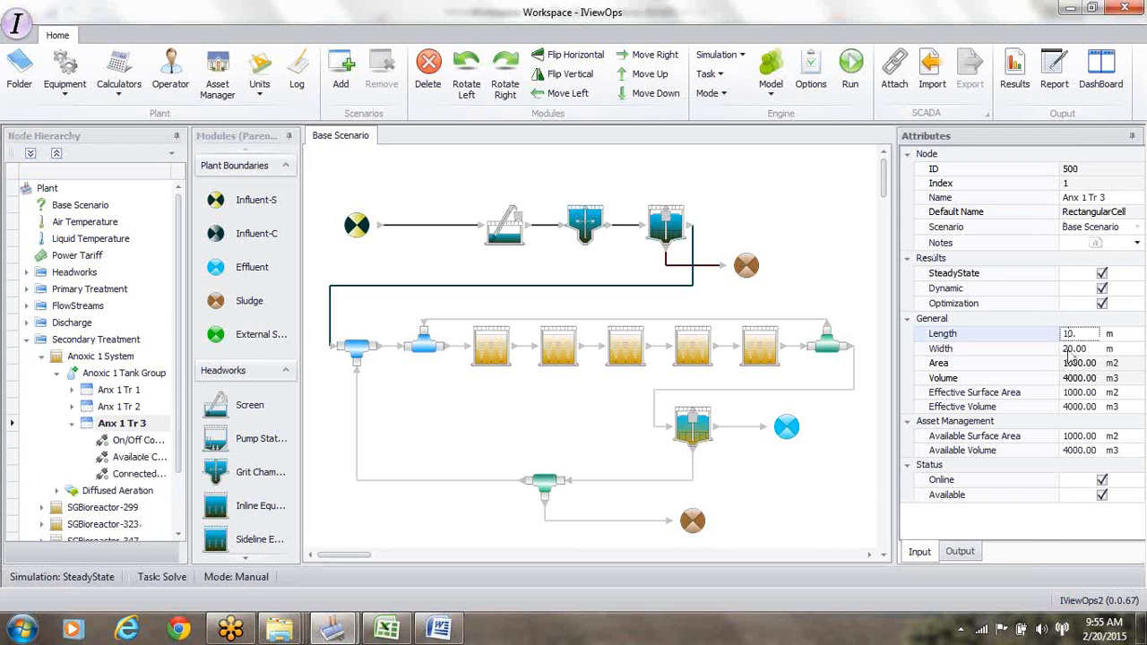
click(1071, 352)
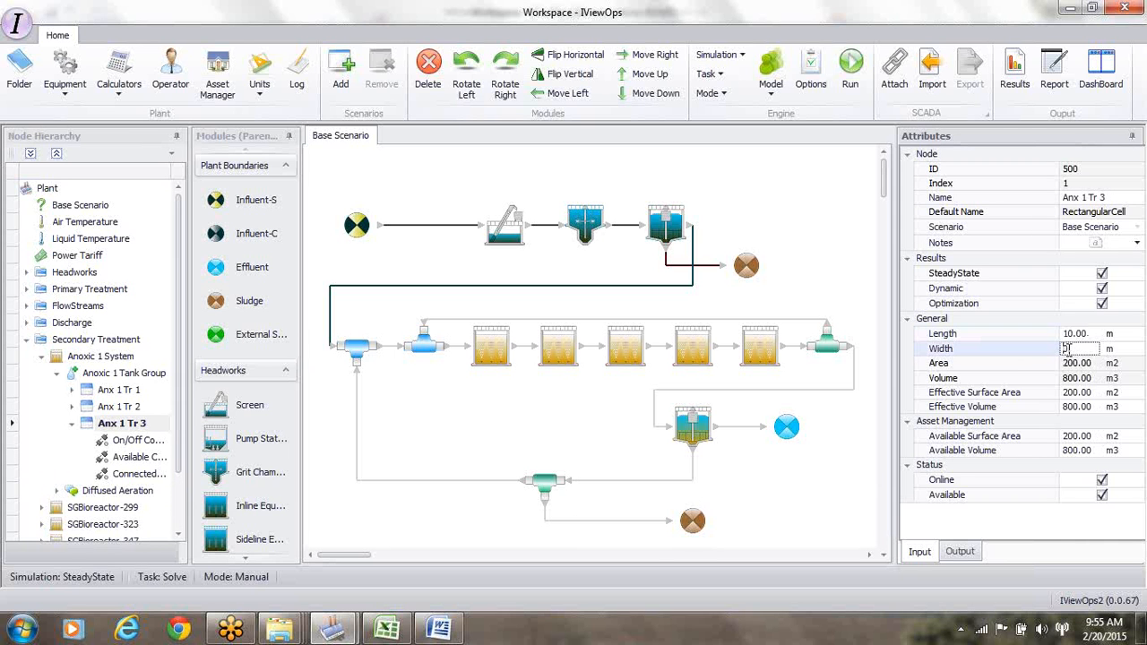
- Widen the attributes display for the Anoxic 1 System's Diffused Aeration and view its setpoint type options
click(129, 493)
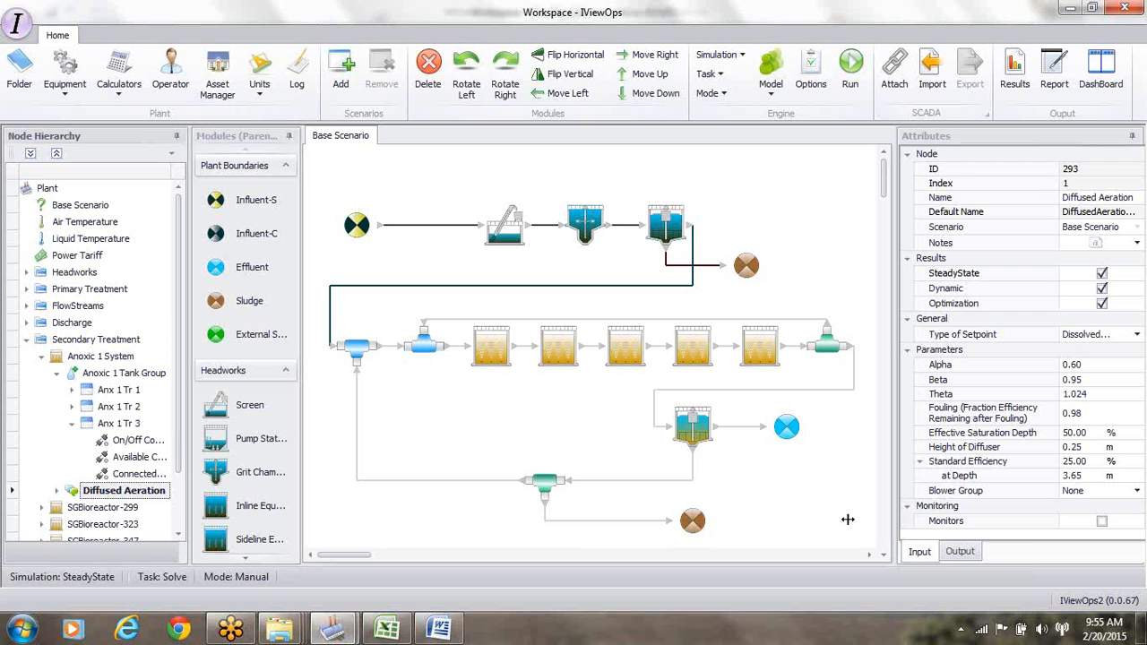
drag(847, 518, 846, 512)
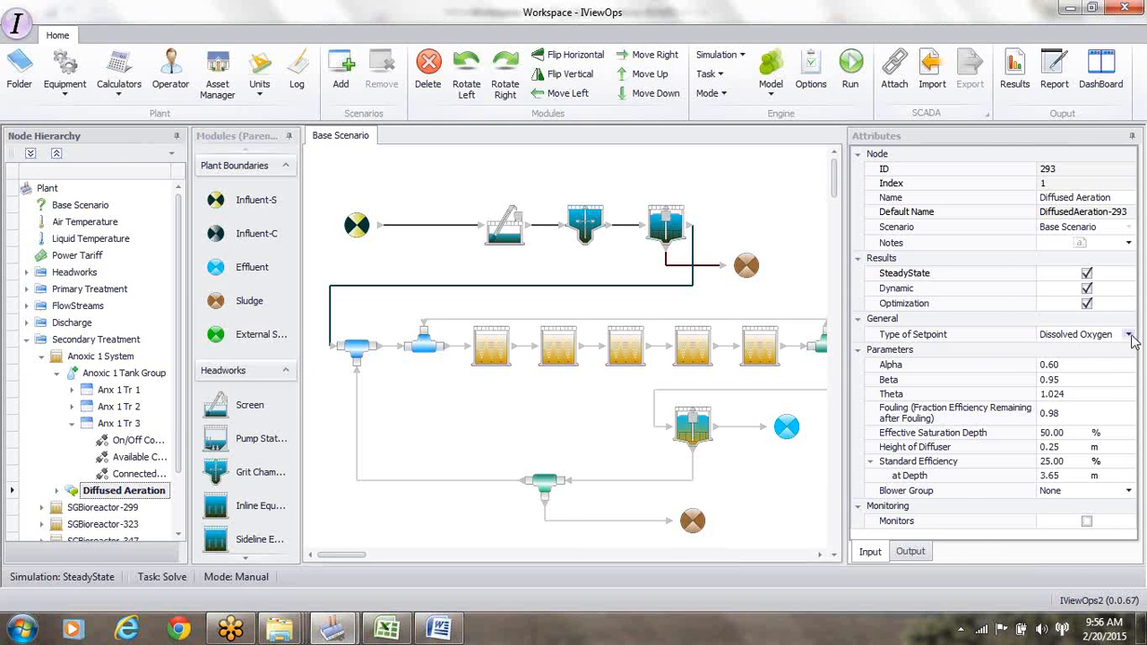
click(1128, 335)
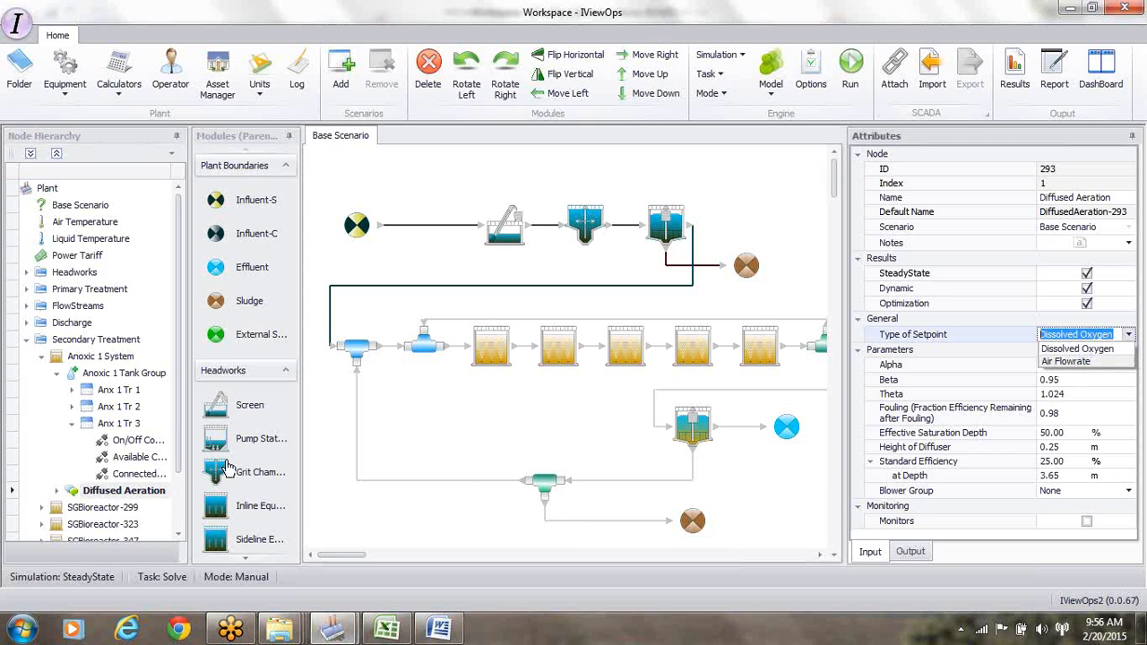
- Set the Anoxic 1 System's aeration type to None, dismissing the interrupting antivirus update notice
click(117, 359)
click(117, 358)
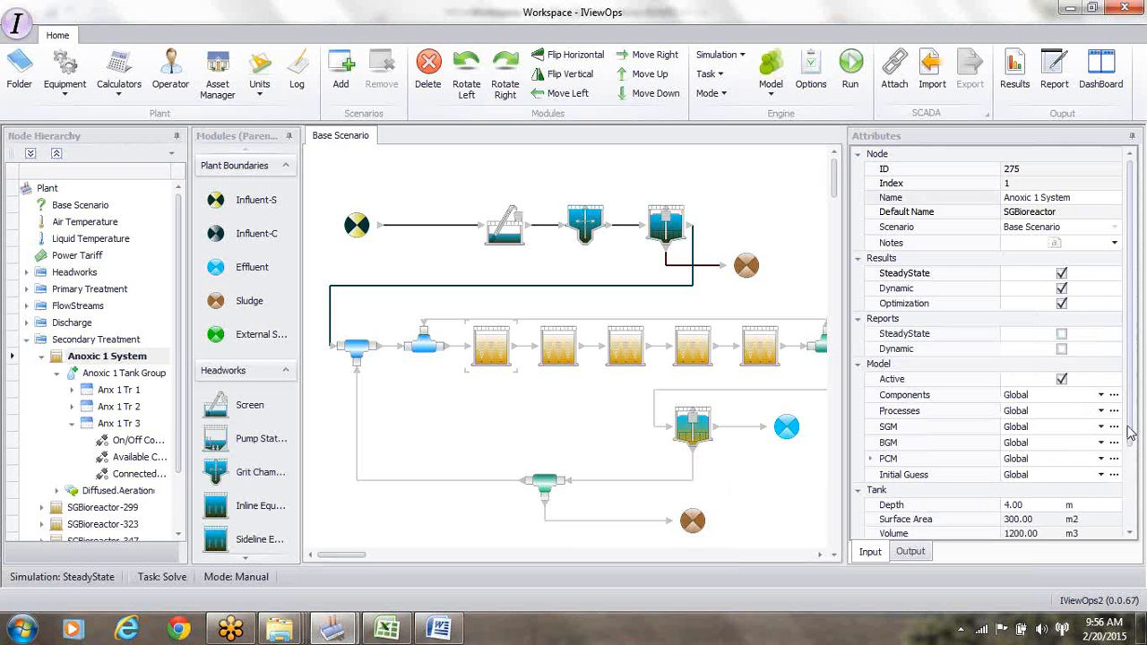
scroll(1129, 493, down, 3)
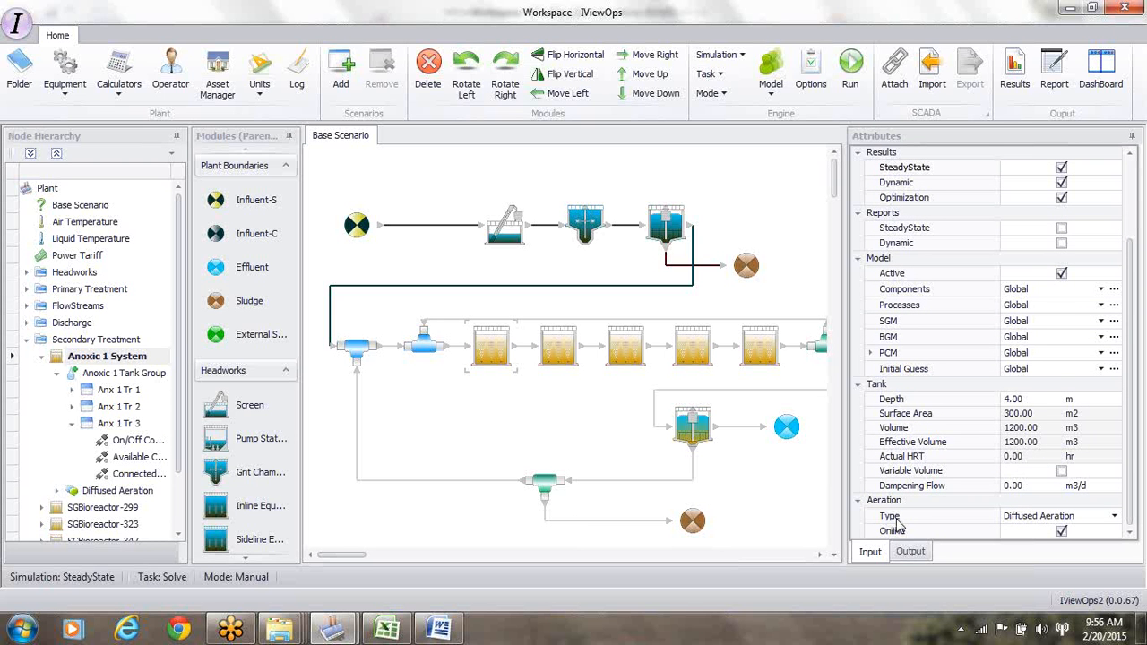
click(1116, 520)
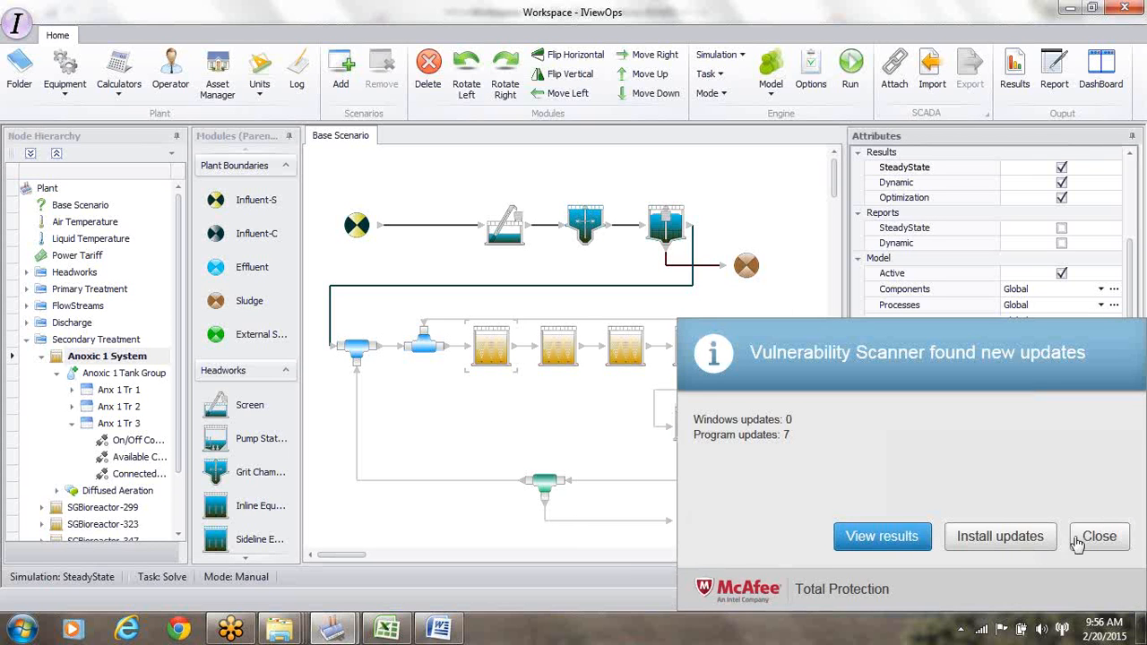
click(1098, 537)
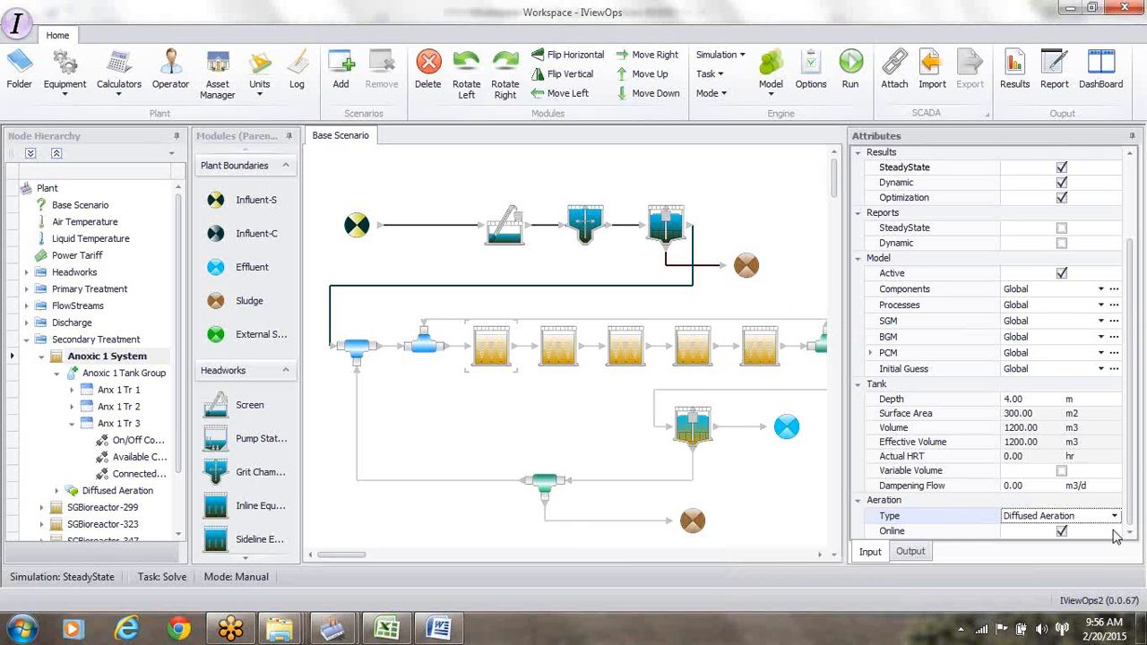
click(1117, 519)
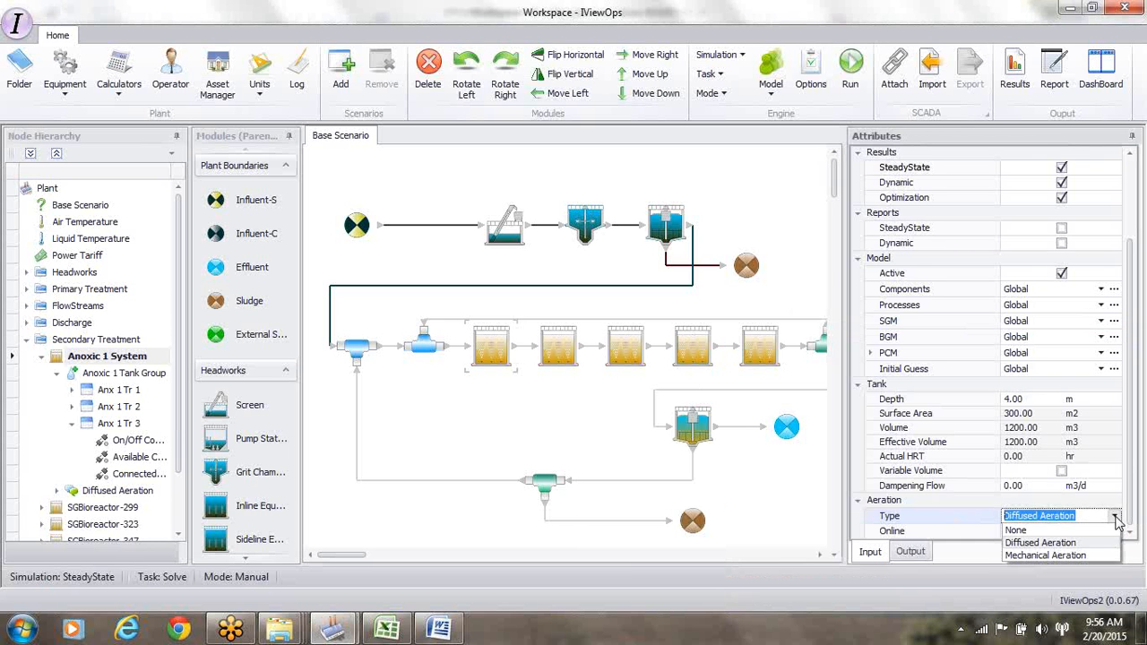
click(1019, 531)
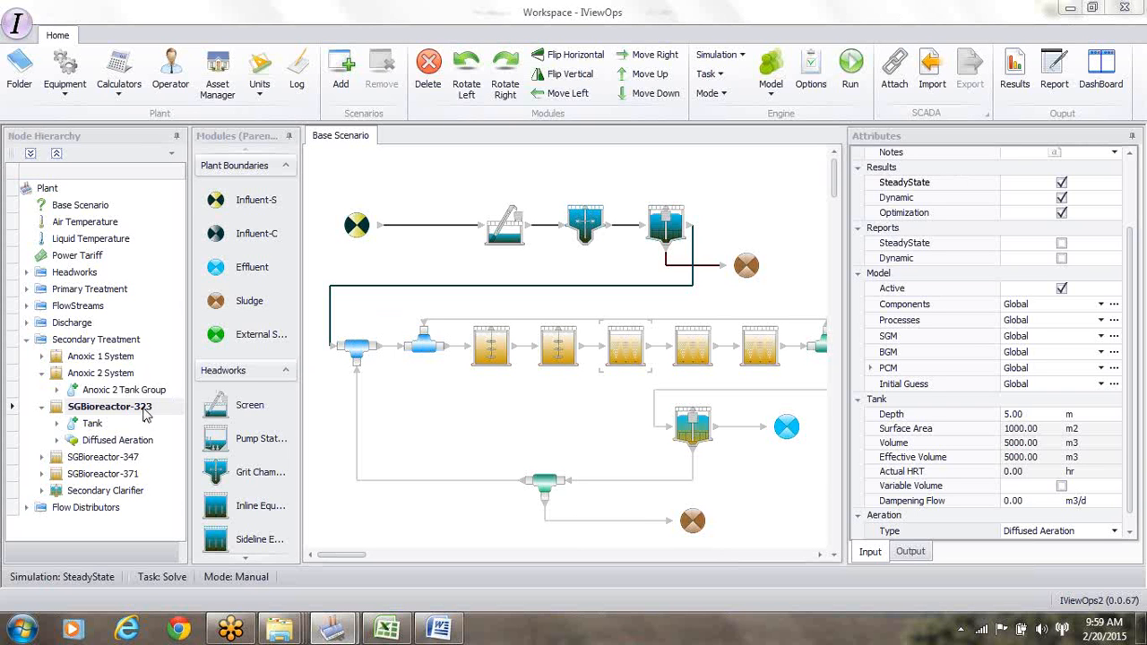
- Review the attributes of Anx 2 Tr 1 within the Anoxic 2 Tank Group
click(58, 392)
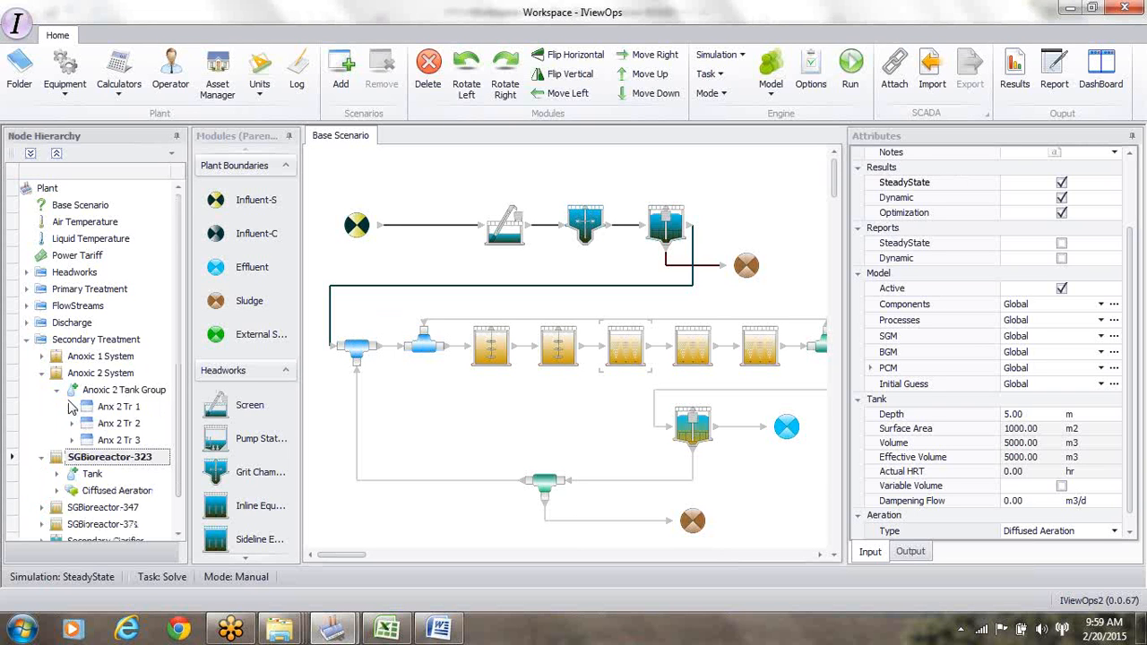
click(124, 411)
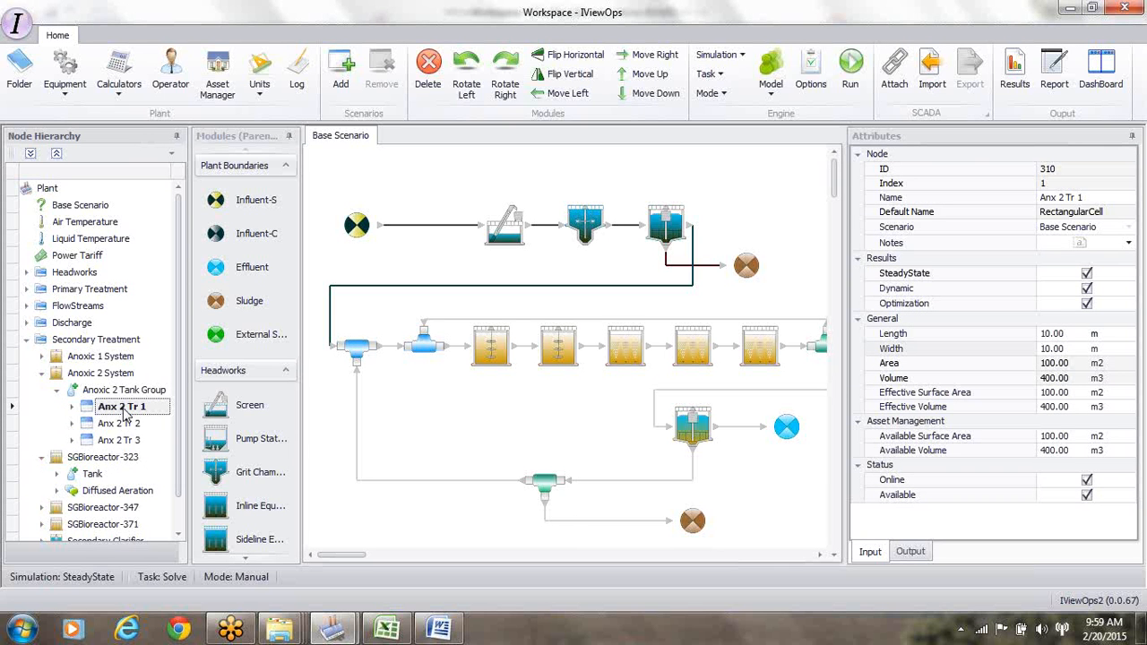
- Rename SGBioreactor-323 as Aerobic 1 System
click(88, 460)
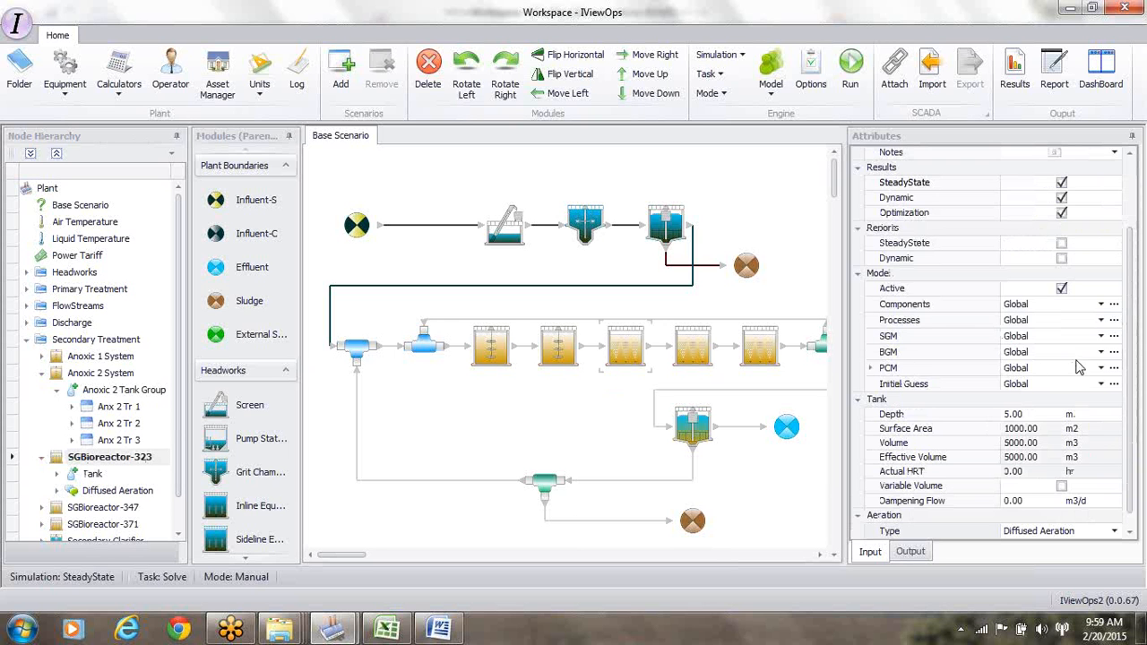
drag(1134, 355, 1142, 254)
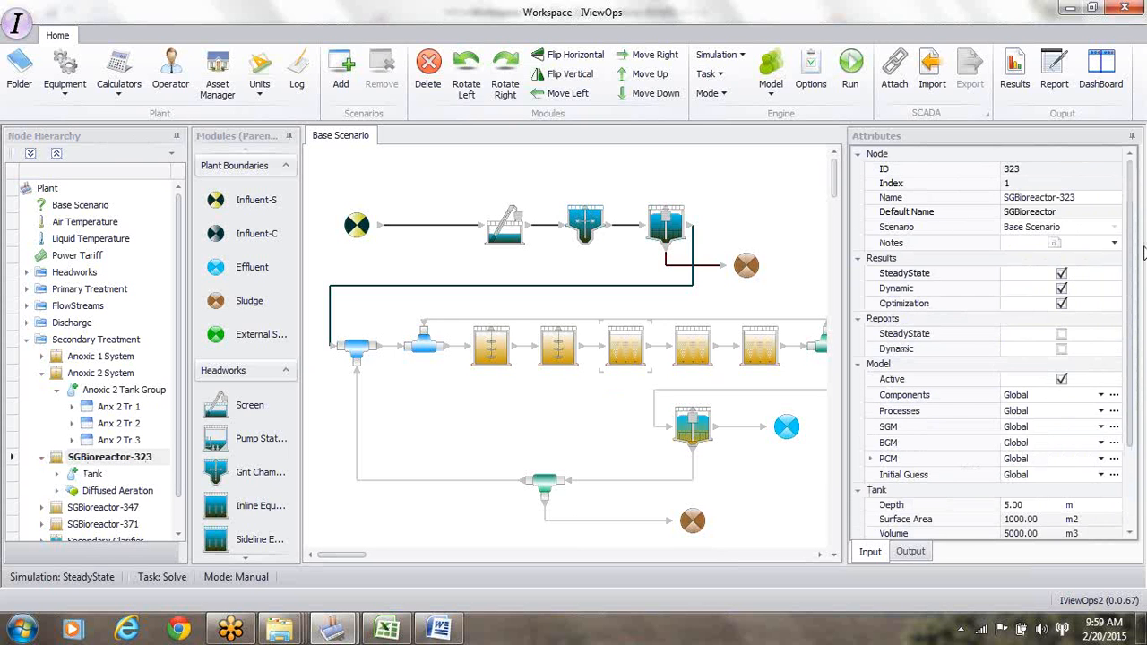
click(1084, 201)
key(BackSpace)
key(BackSpace)
key(BackSpace)
key(BackSpace)
key(BackSpace)
key(BackSpace)
key(BackSpace)
key(BackSpace)
key(BackSpace)
key(BackSpace)
key(BackSpace)
key(BackSpace)
key(BackSpace)
key(BackSpace)
key(BackSpace)
key(BackSpace)
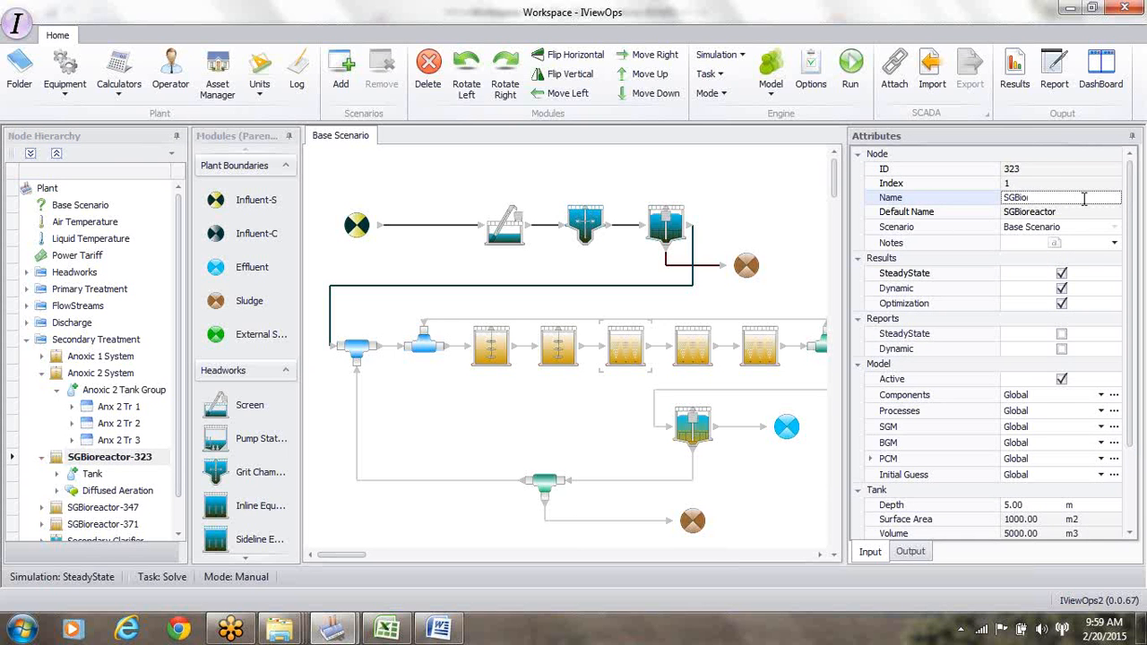
text(Aerobic 1 System)
key(Return)
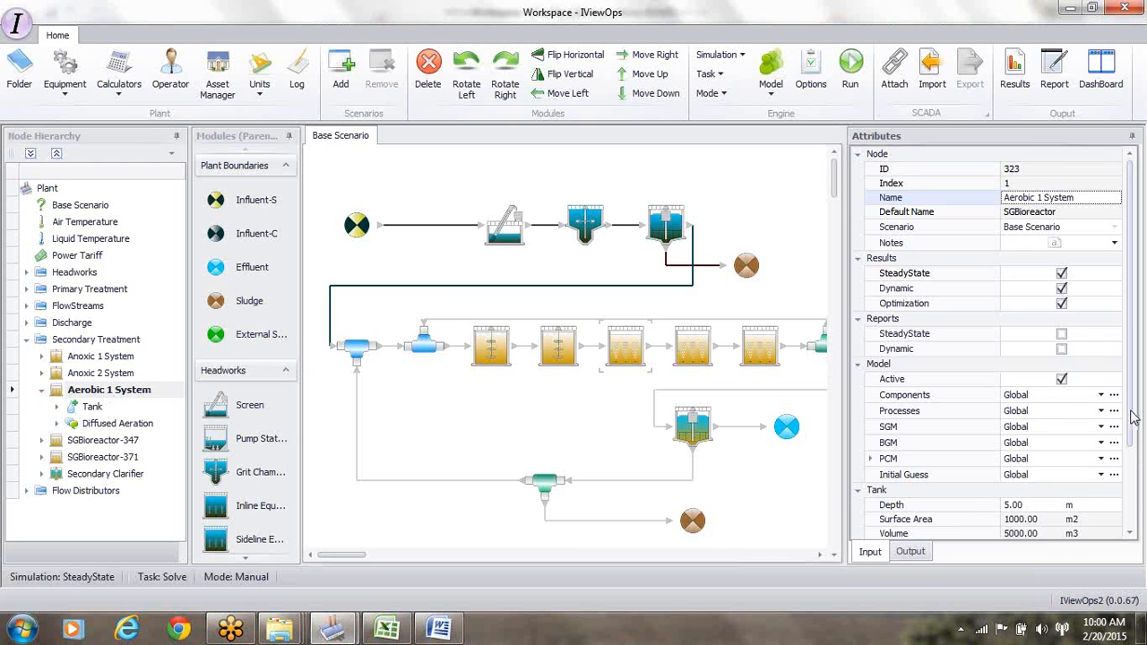
- Set the tank depth of the Aerobic 1 System to 4 m
drag(1130, 414, 1131, 501)
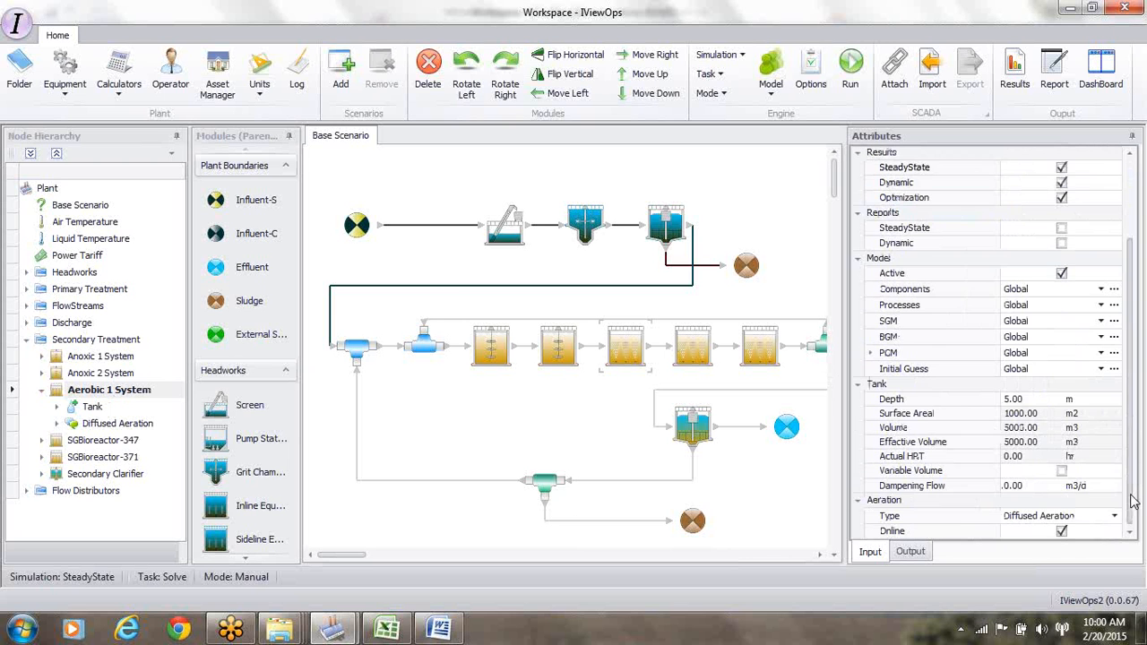
click(1008, 399)
text(4)
key(Return)
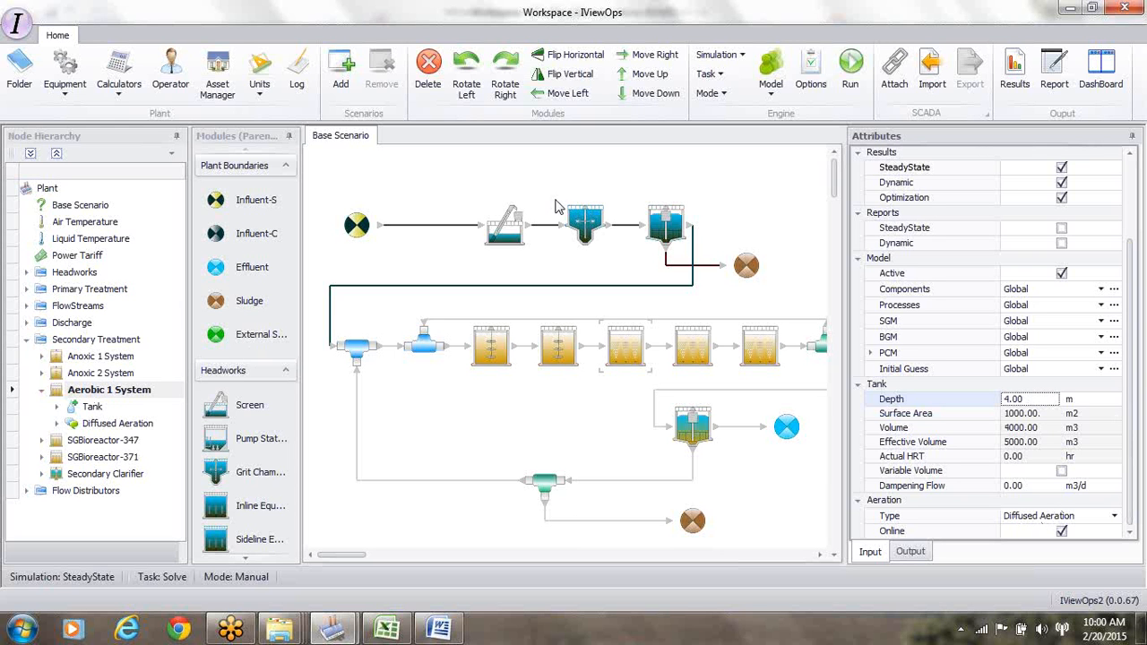
click(1140, 44)
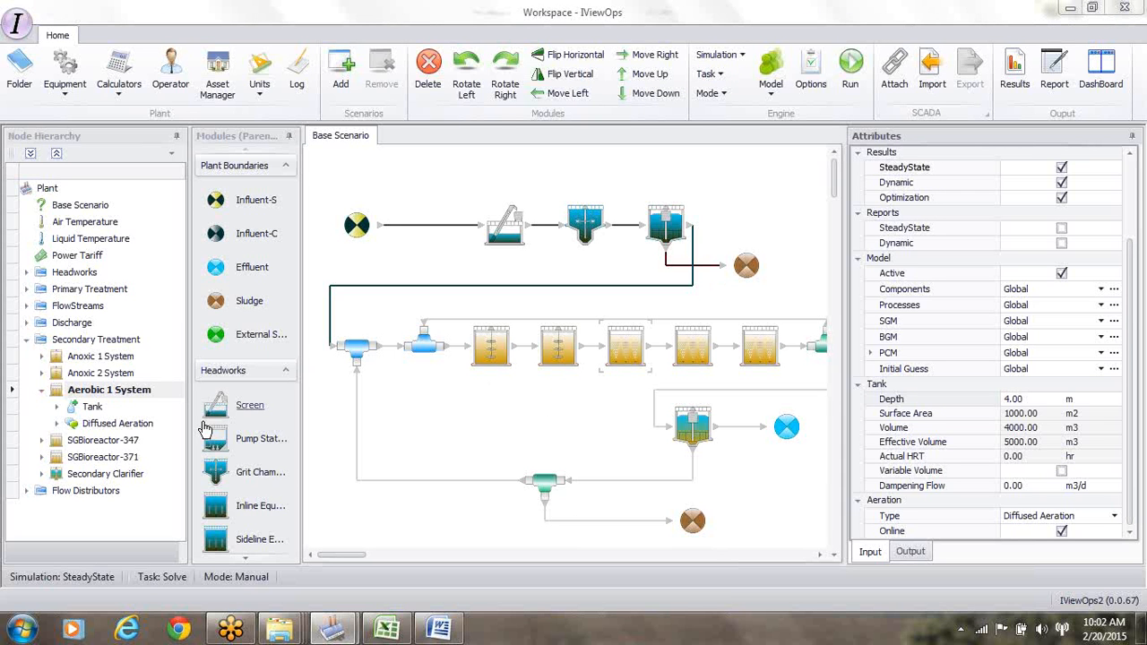
- Rename the Aerobic 1 System's tank as Aerobic 1 Tank Group
click(93, 408)
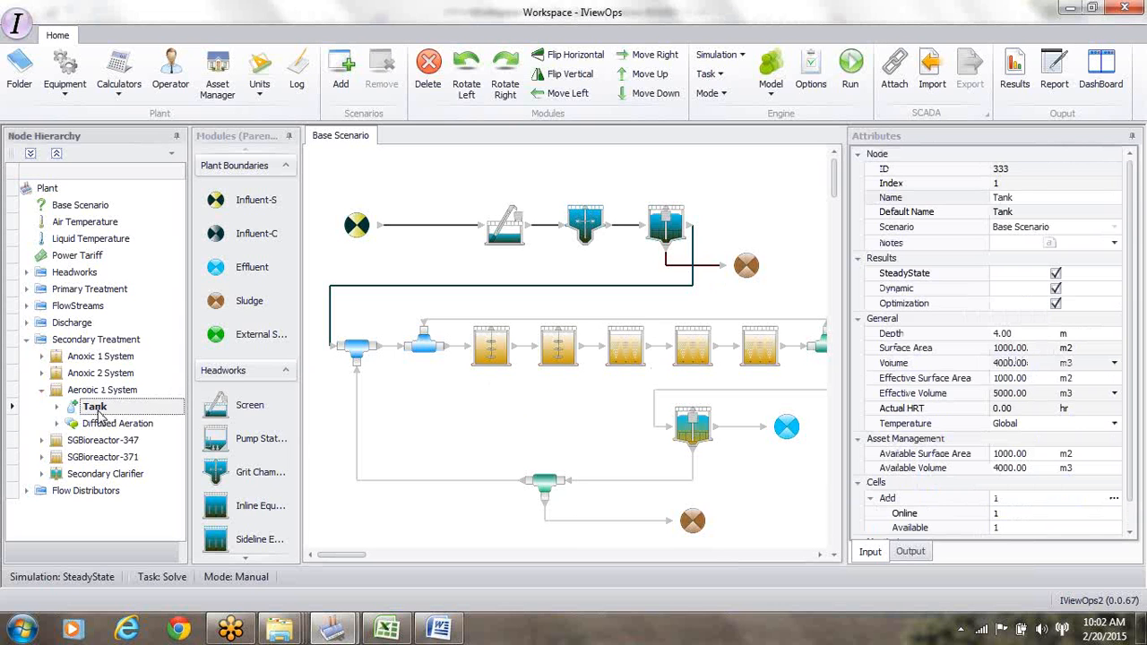
click(1032, 199)
key(BackSpace)
key(BackSpace)
key(BackSpace)
key(BackSpace)
text(Aerobic 1 Tank Group)
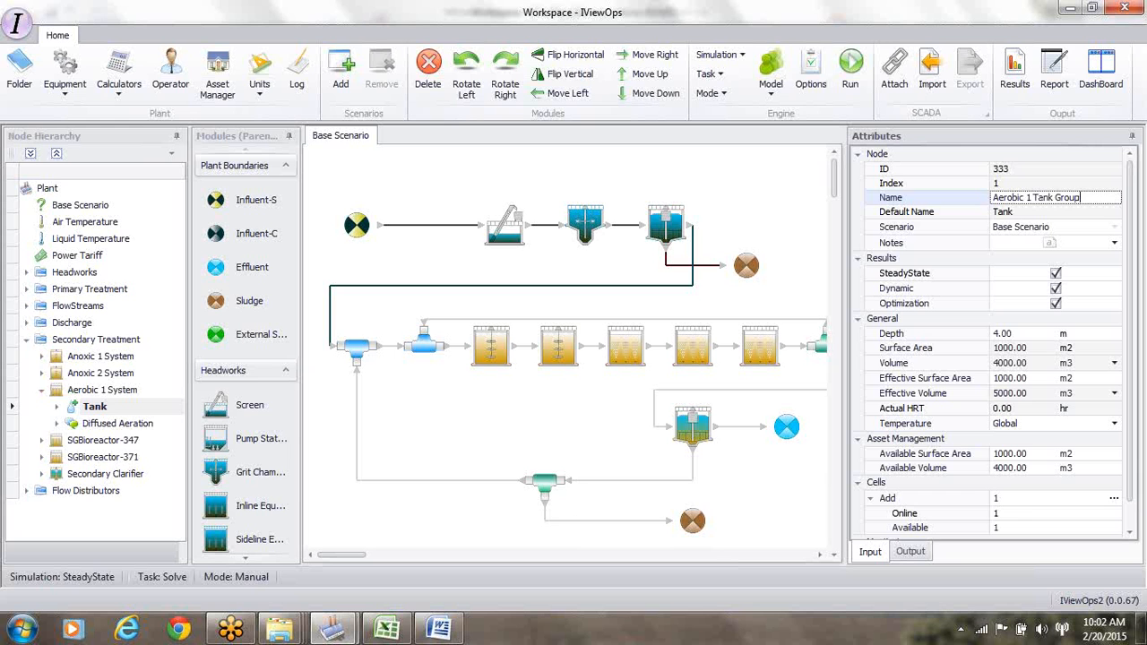
key(Return)
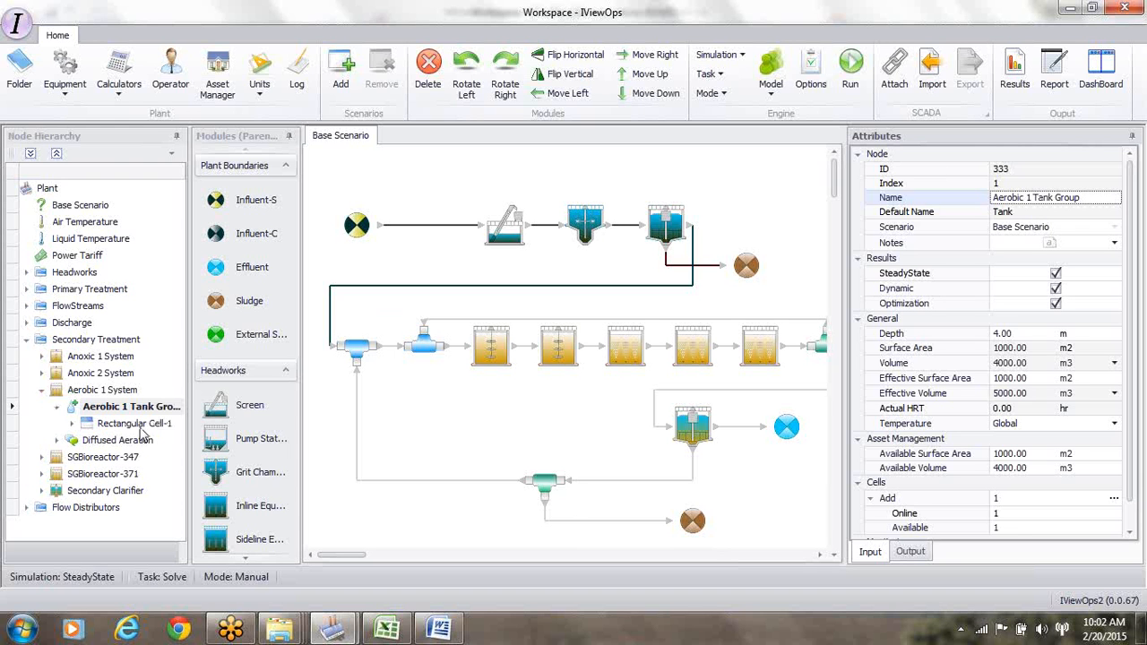
- Add two more rectangular cells to the Aerobic 1 Tank Group
click(1113, 498)
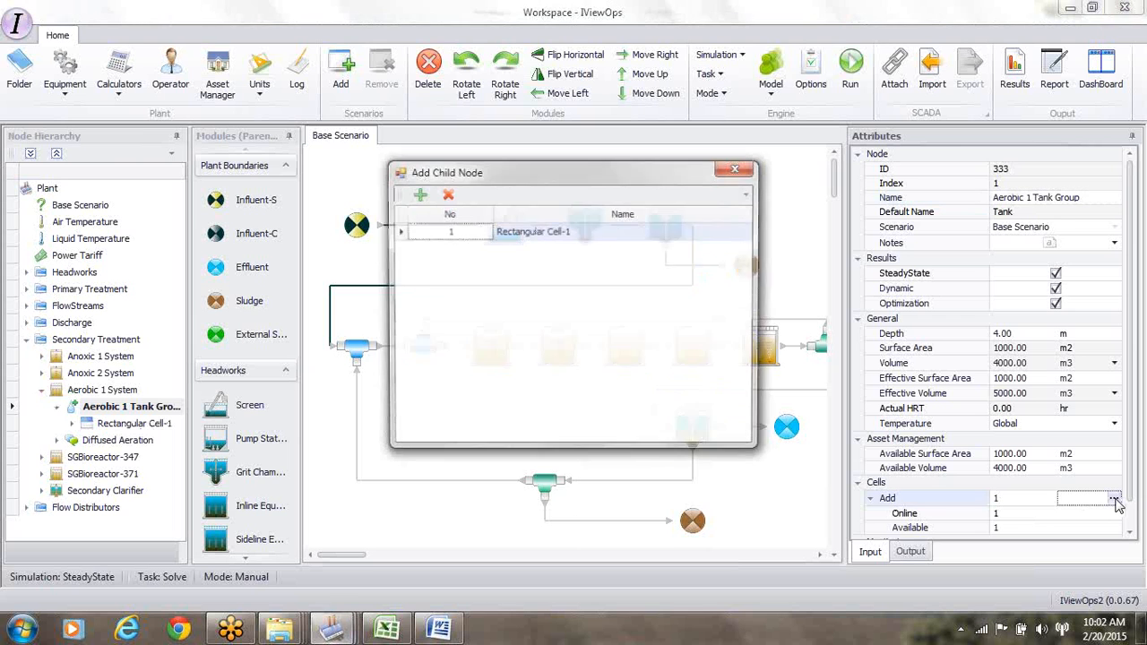
click(417, 194)
click(466, 216)
click(417, 193)
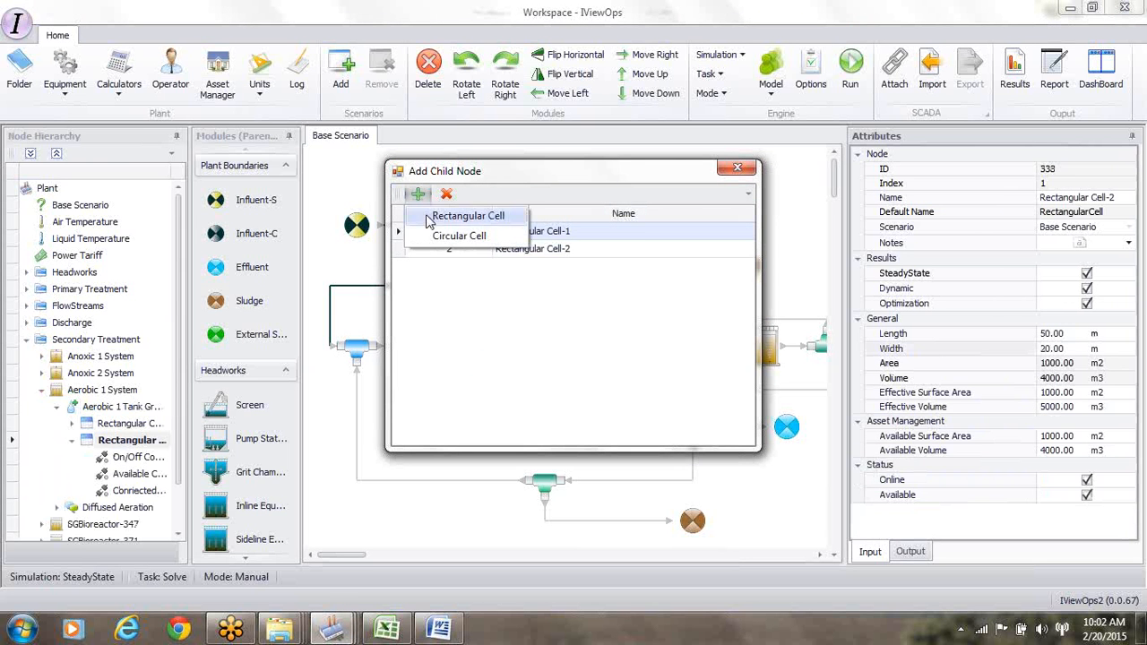
click(466, 215)
click(738, 168)
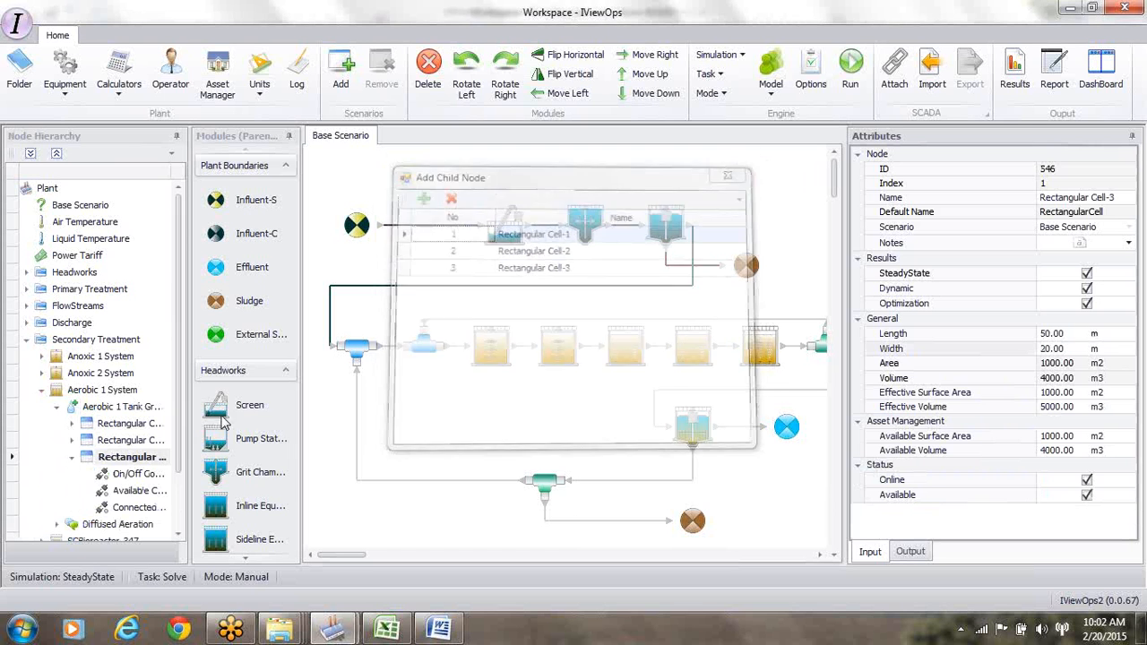
- Rename Rectangular Cell-1 in the Aerobic 1 Tank Group as Aer 1 Tr 1
click(133, 424)
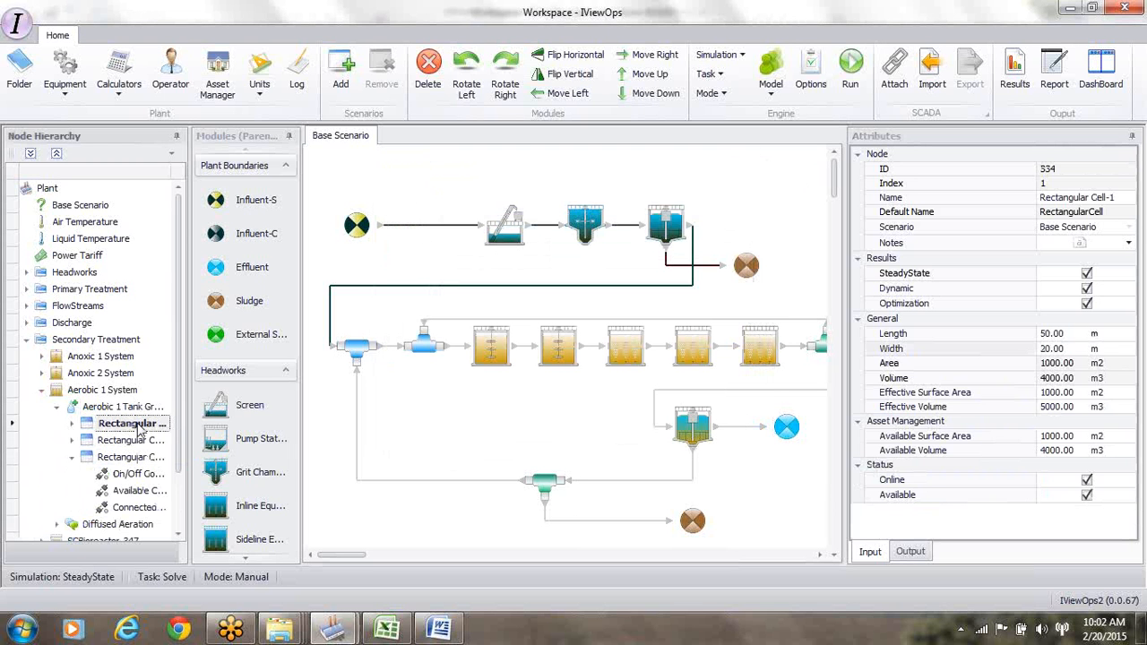
click(1118, 199)
key(BackSpace)
key(BackSpace)
key(BackSpace)
key(BackSpace)
key(BackSpace)
key(BackSpace)
key(BackSpace)
key(BackSpace)
key(BackSpace)
key(BackSpace)
key(BackSpace)
key(BackSpace)
key(BackSpace)
key(BackSpace)
key(BackSpace)
key(BackSpace)
key(BackSpace)
key(BackSpace)
text(Aer 1 Tr 1)
key(Return)
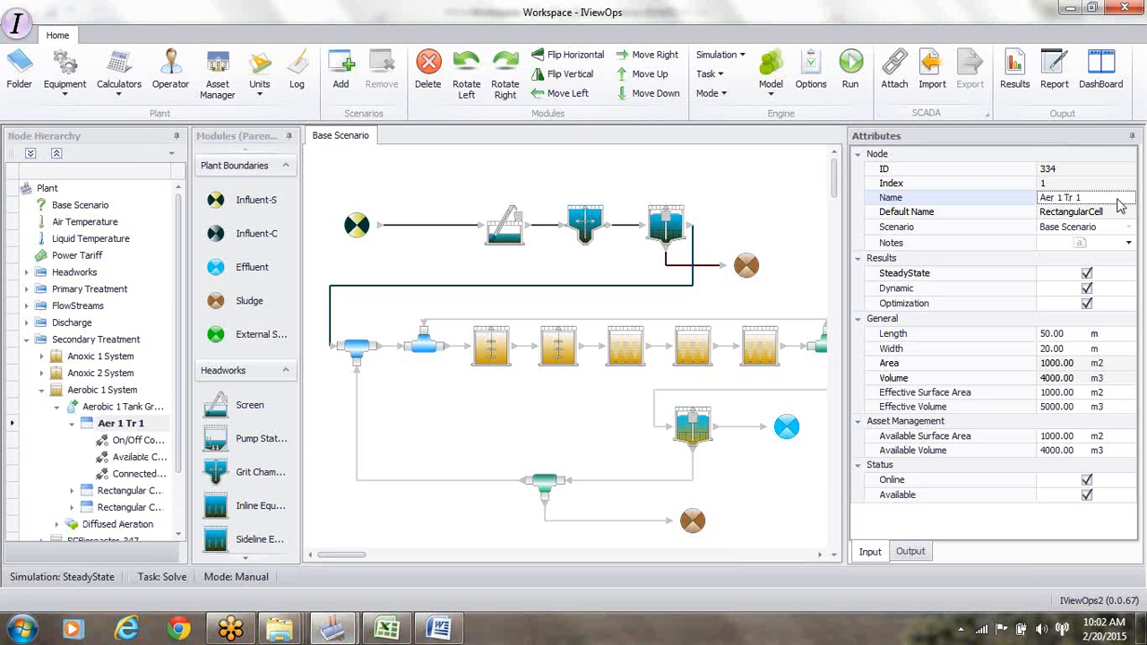
- Set the length and width of Aer 1 Tr 1 to 10 m each
click(1046, 339)
text(10)
click(1046, 349)
text(10)
key(Return)
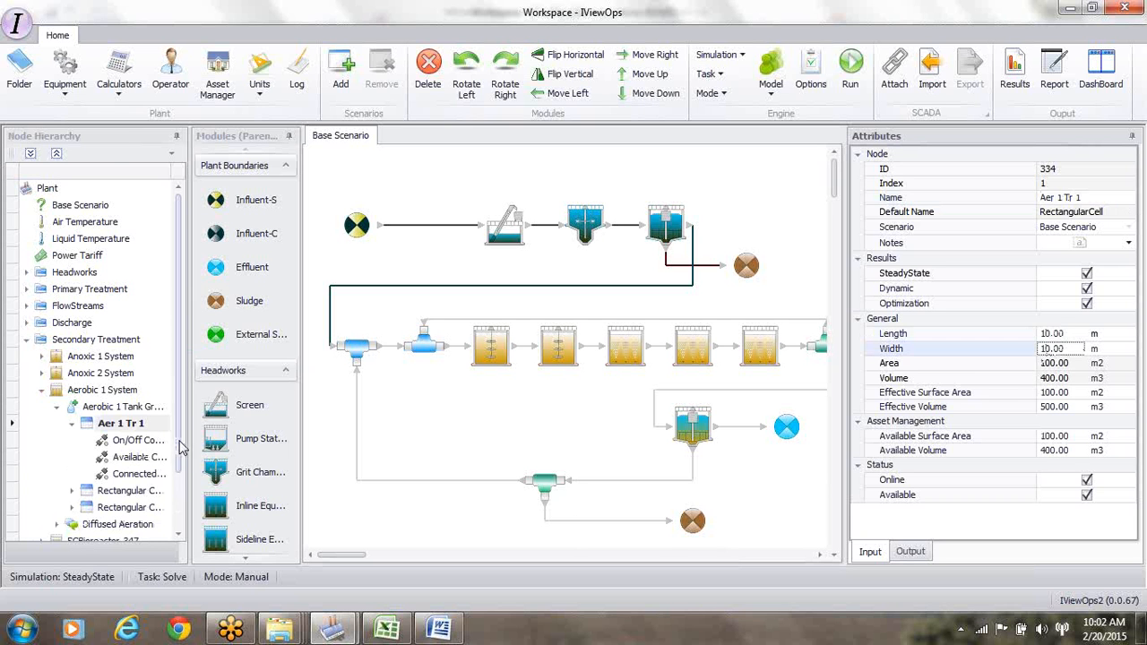
- Rename Rectangular Cell-2 in the Aerobic 1 Tank Group as Aer 1 Tr 2
click(126, 491)
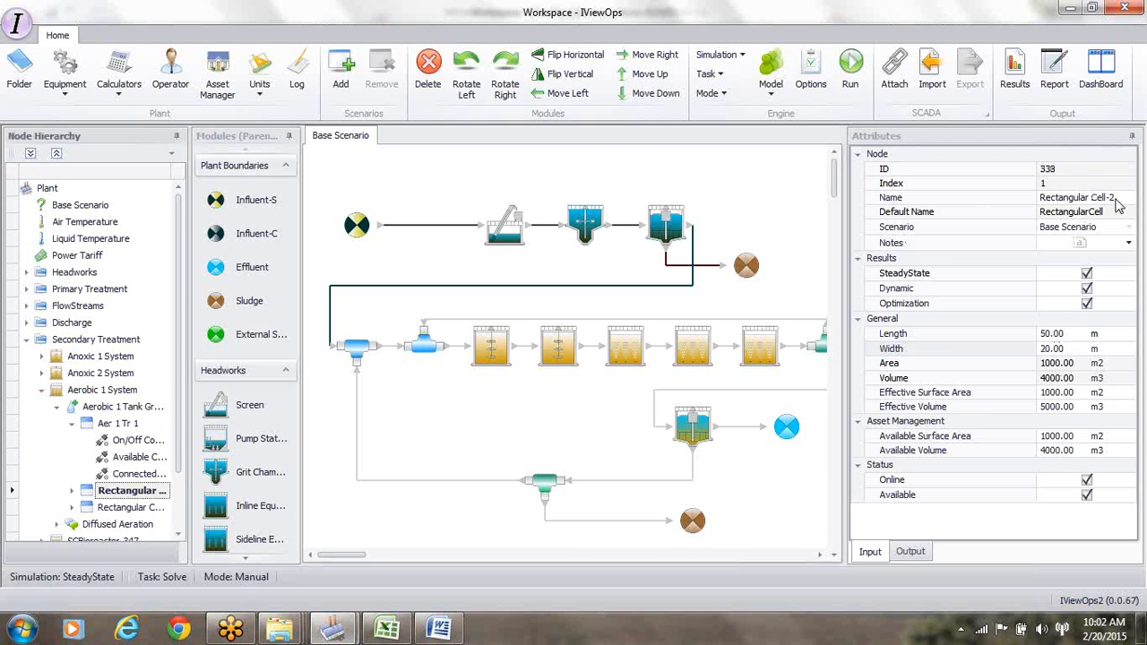
click(1117, 205)
text(Aer 1 Tr 2)
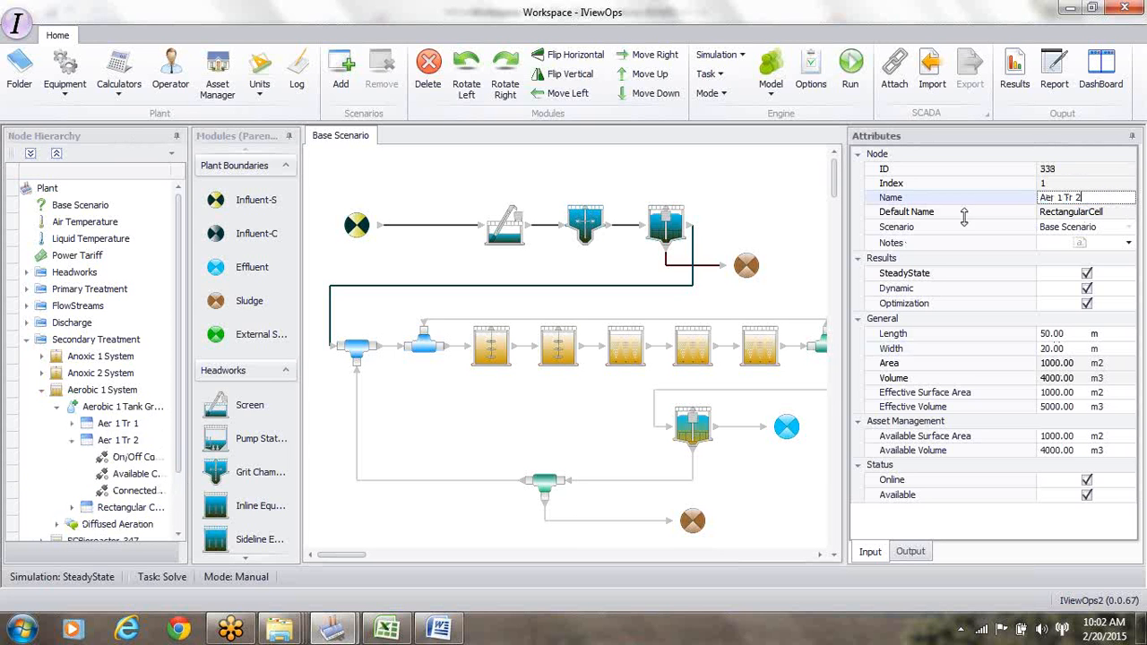
- Set the length and width of Aer 1 Tr 2 to 10 m each
click(1045, 333)
text(10.)
click(1046, 348)
text(10)
key(Return)
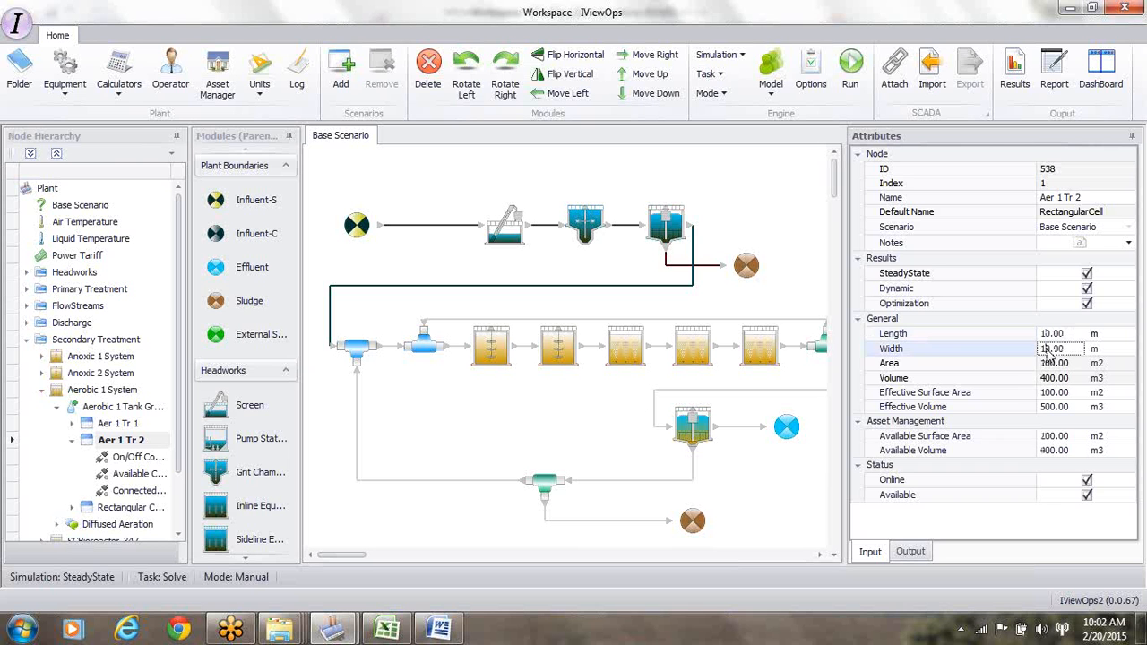
- Rename Rectangular Cell-3 in the Aerobic 1 Tank Group as Aer 1 Tr 3
click(152, 508)
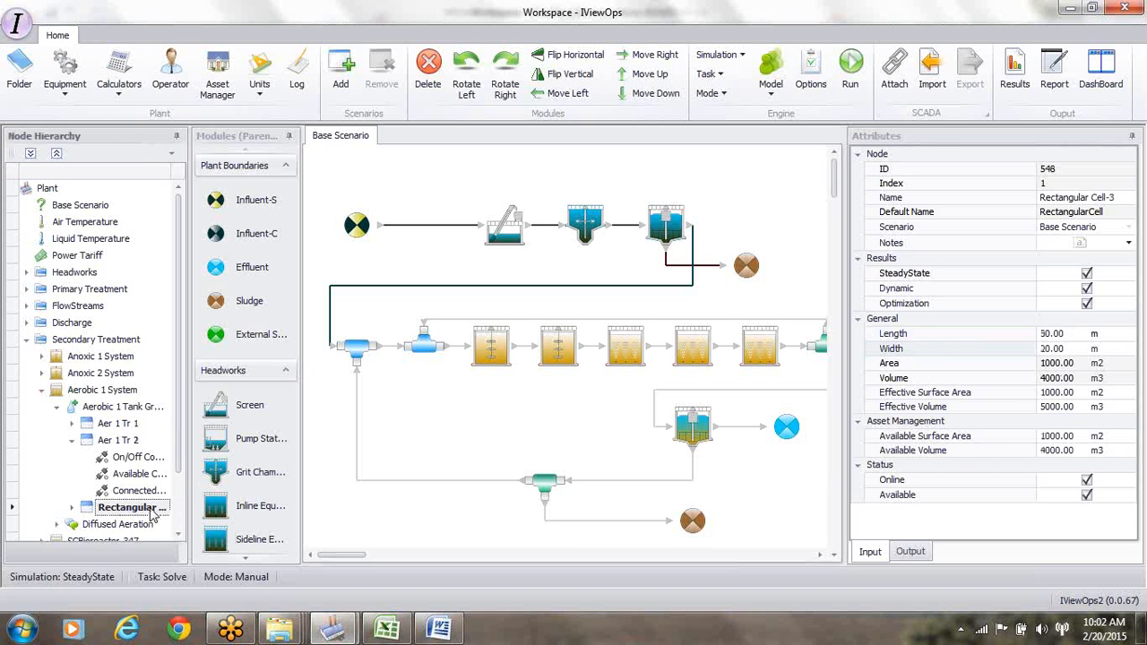
drag(1115, 199, 909, 209)
text(Aer 1 Tr 3)
key(Return)
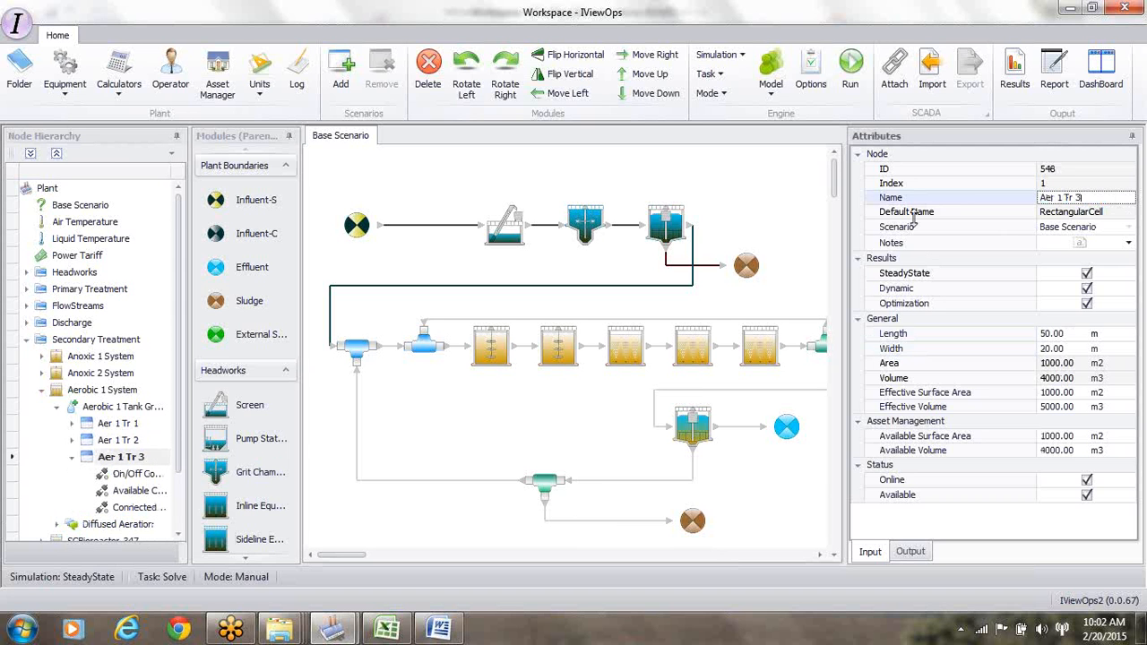
- Set the length and width of Aer 1 Tr 3 to 10 m each
click(1050, 335)
text(10.)
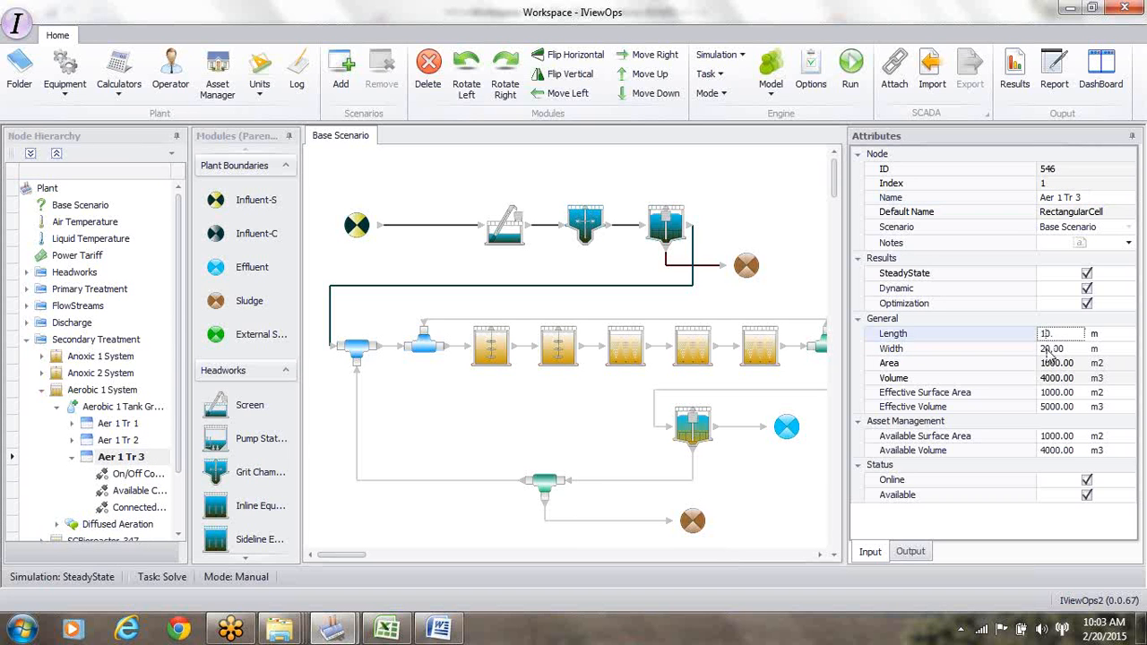
click(1047, 351)
key(BackSpace)
text(1)
key(Return)
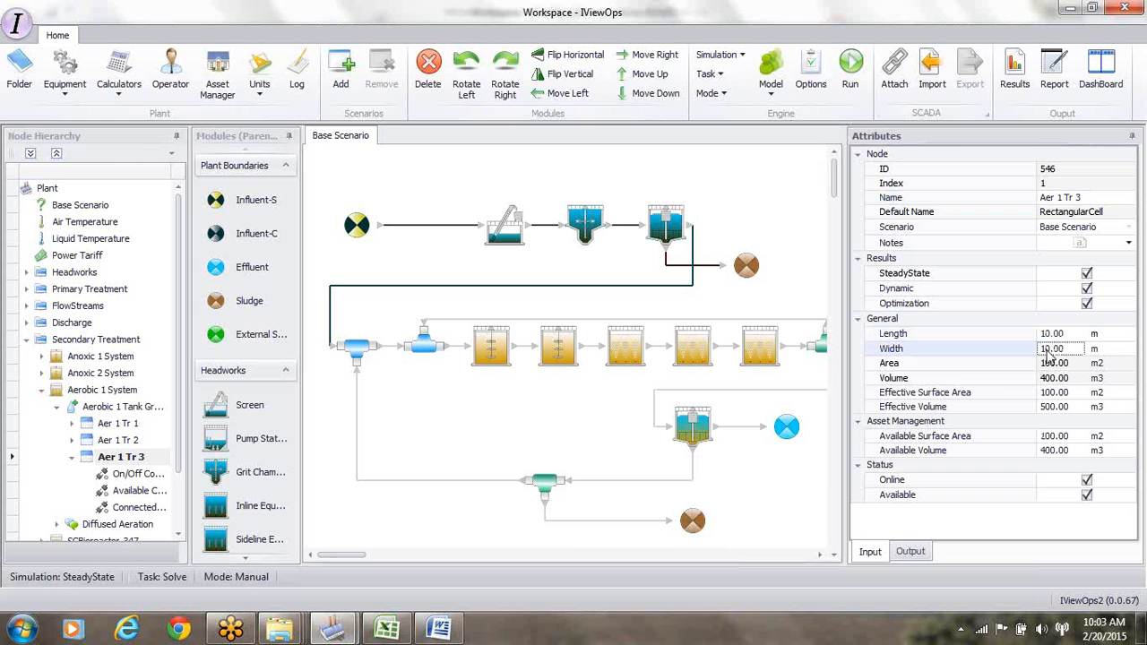
- Set Alpha to 0.55 and Standard Efficiency to 24% for the Aerobic 1 System's Diffused Aeration
click(126, 408)
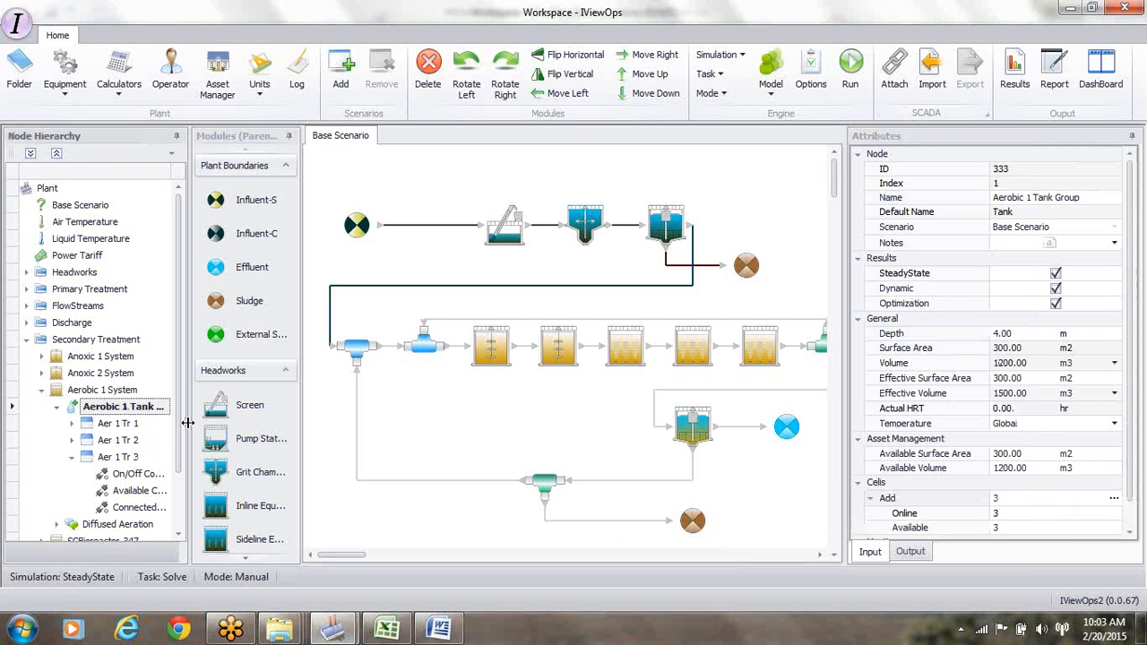
click(119, 524)
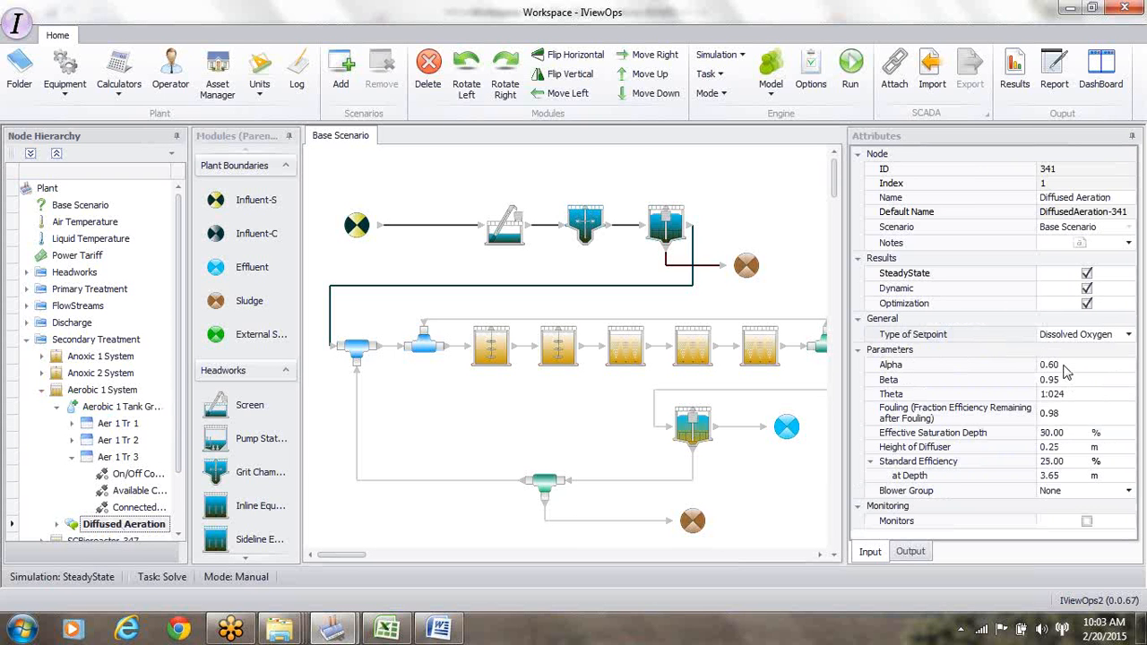
click(1064, 364)
key(BackSpace)
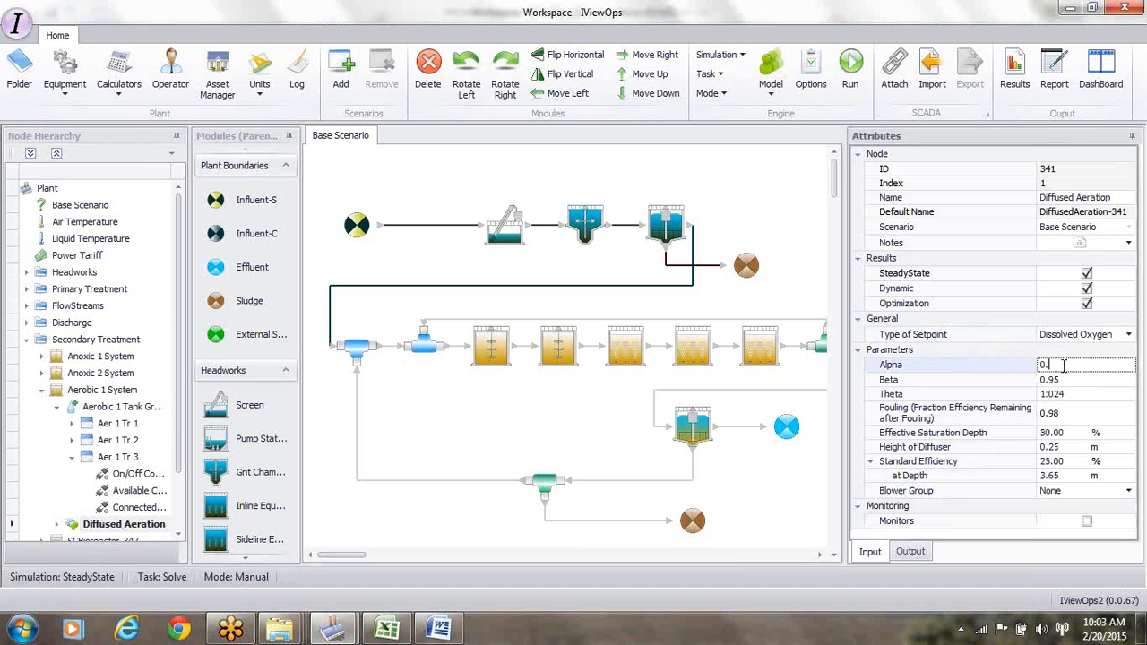
text(55)
click(1053, 472)
key(BackSpace)
text(4)
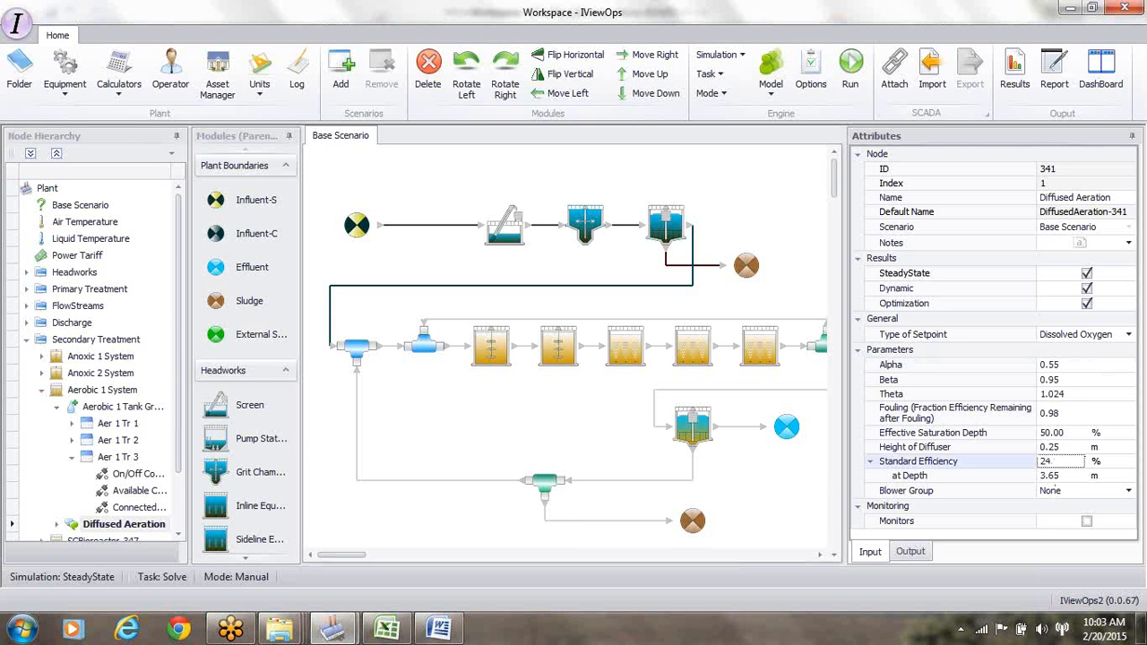
text(.00)
- Set the default value of the Setpoint Controller under the Aerobic 1 Diffused Aeration to 2.50 mg/l
click(178, 534)
scroll(177, 540, down, 1)
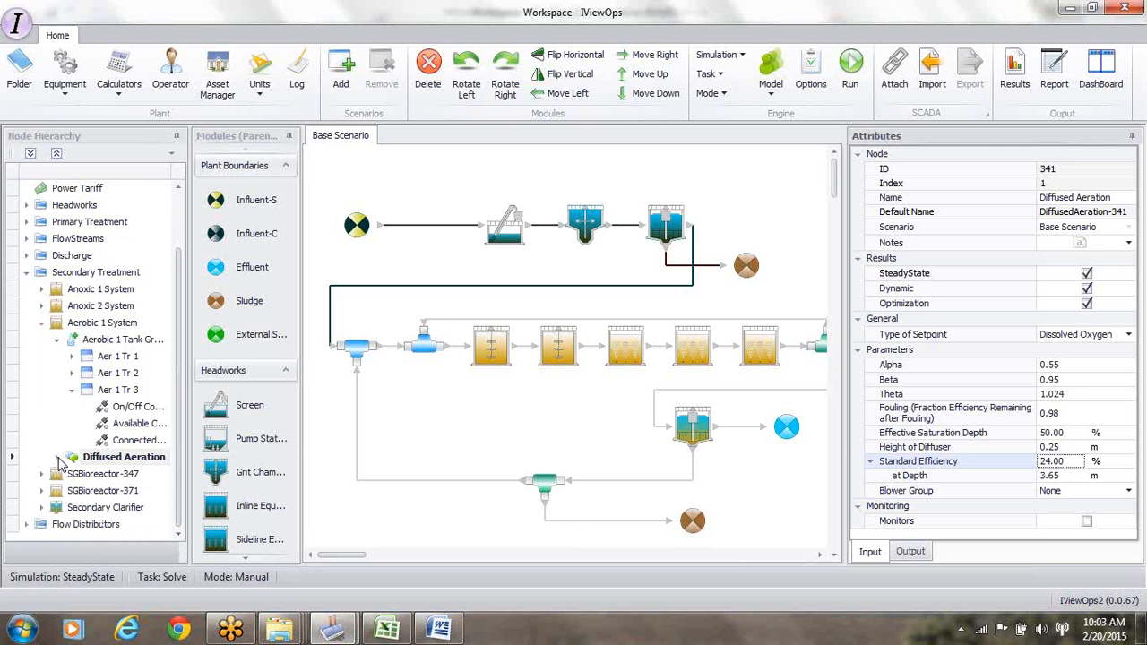
click(57, 458)
click(123, 475)
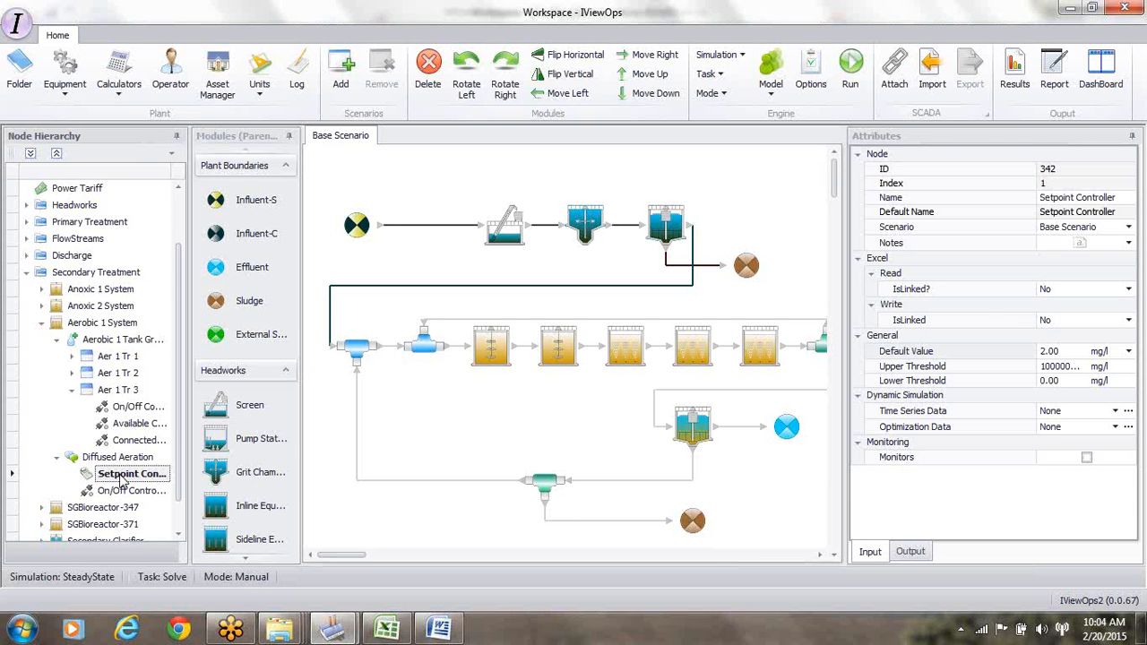
click(1067, 355)
text(2.)
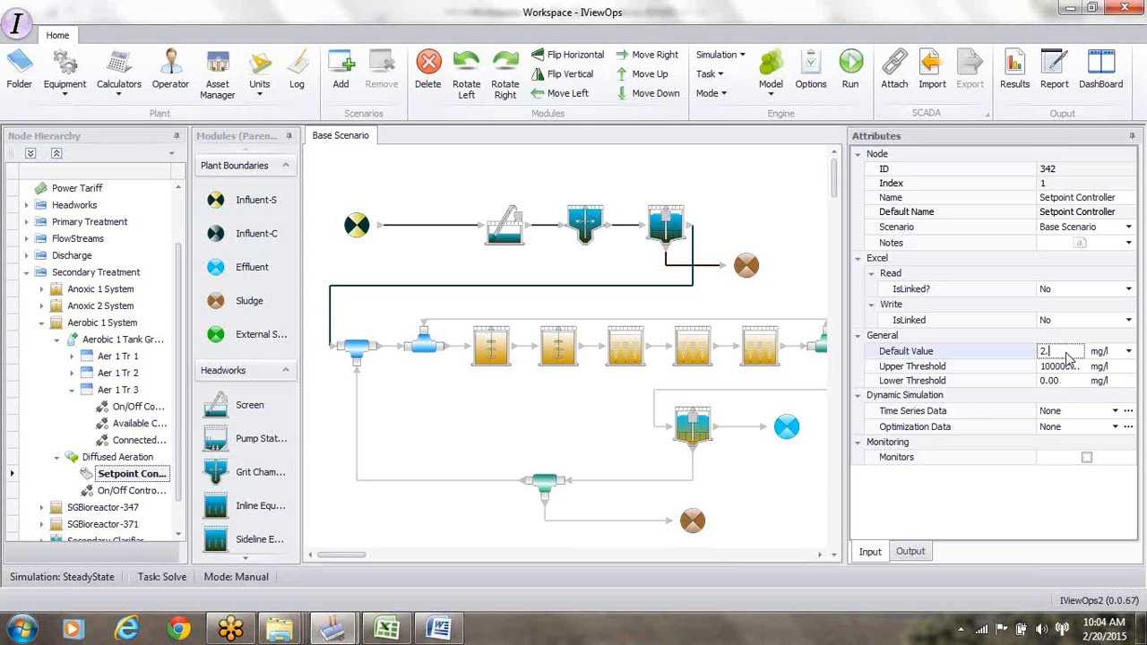
text(50)
- Link the Setpoint Controller's Excel read source to Sheet1 of Influent Pattern1.xlsx
click(1128, 289)
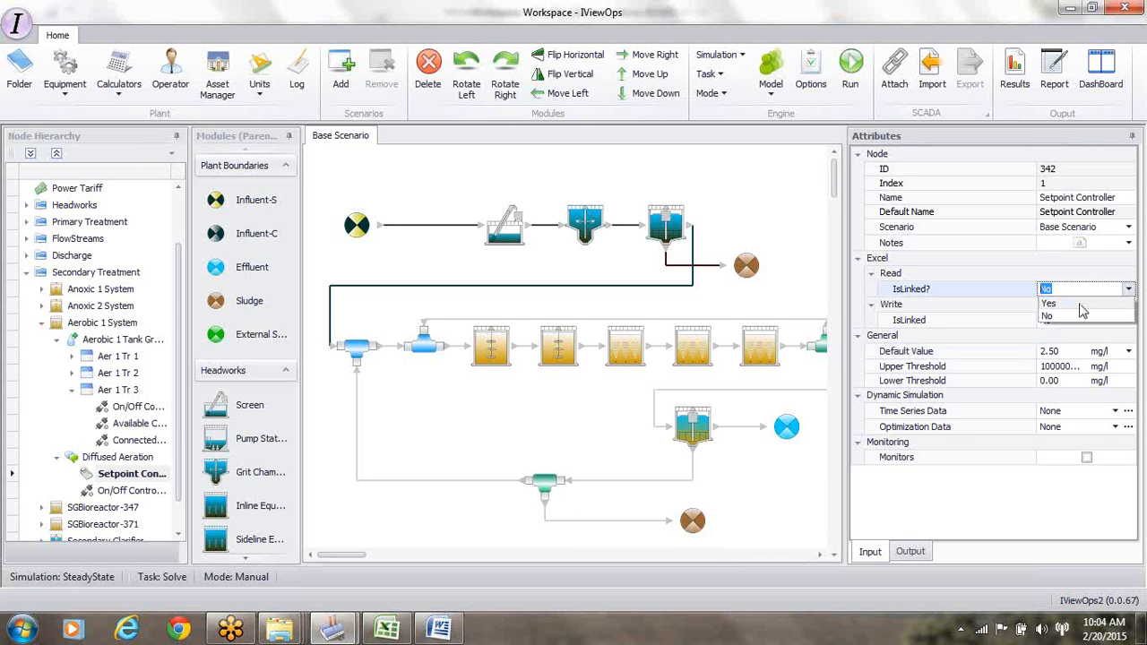
click(1080, 305)
click(1128, 306)
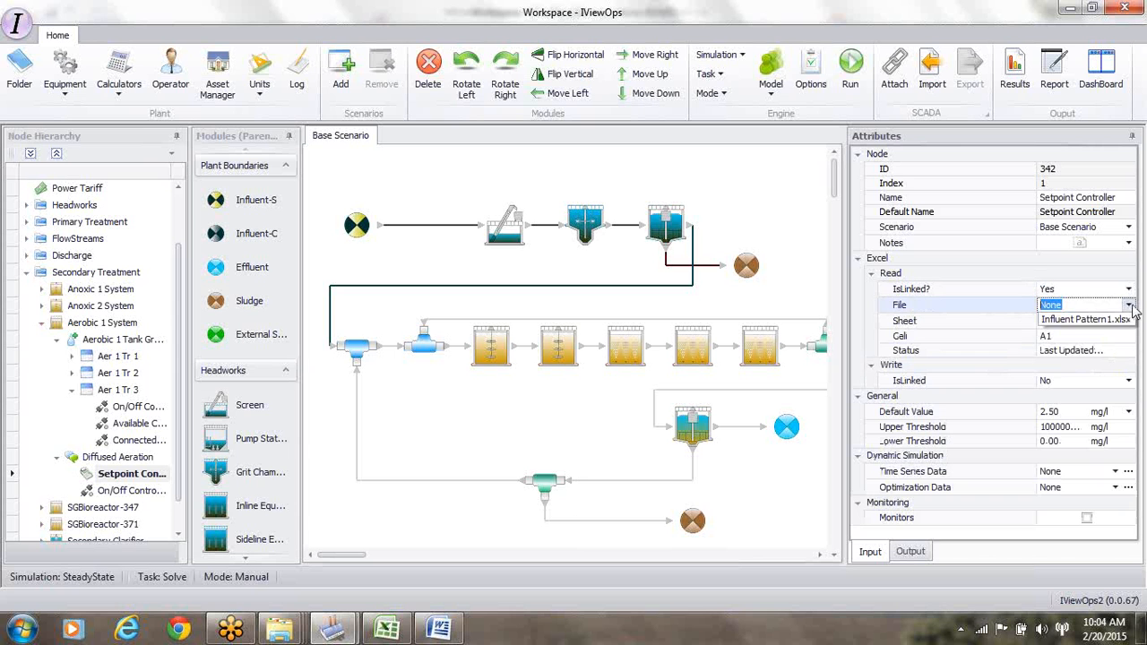
click(1105, 320)
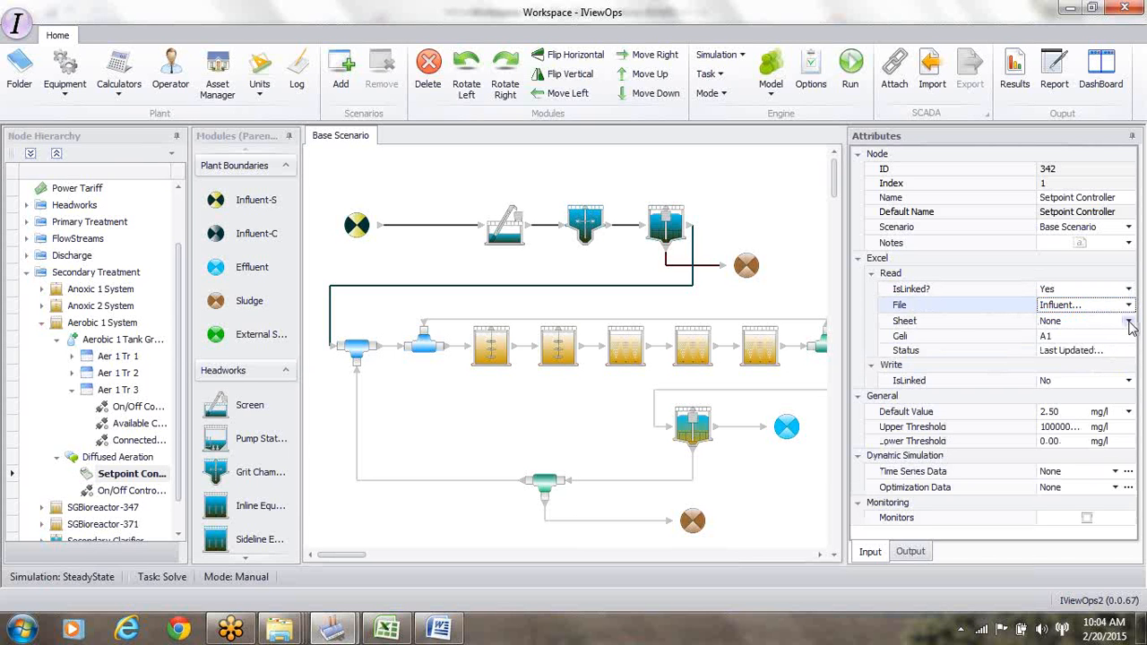
click(1128, 320)
click(1081, 335)
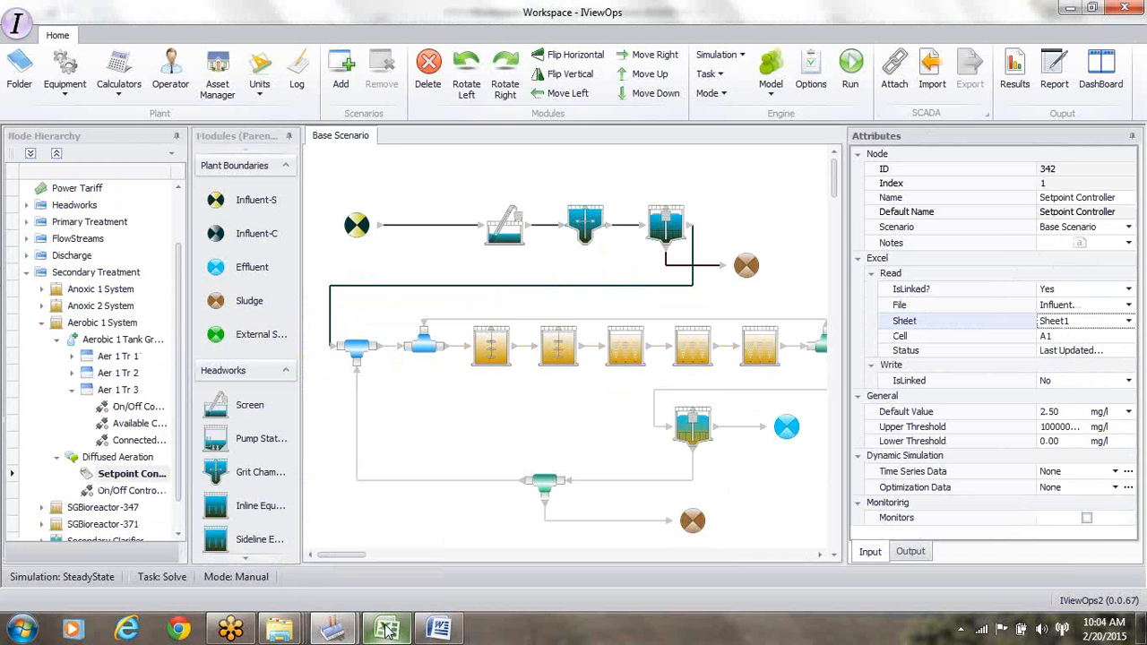
- Locate the 15 day average DO cell in the Excel workbook and set the Setpoint Controller's read cell to J4
click(387, 630)
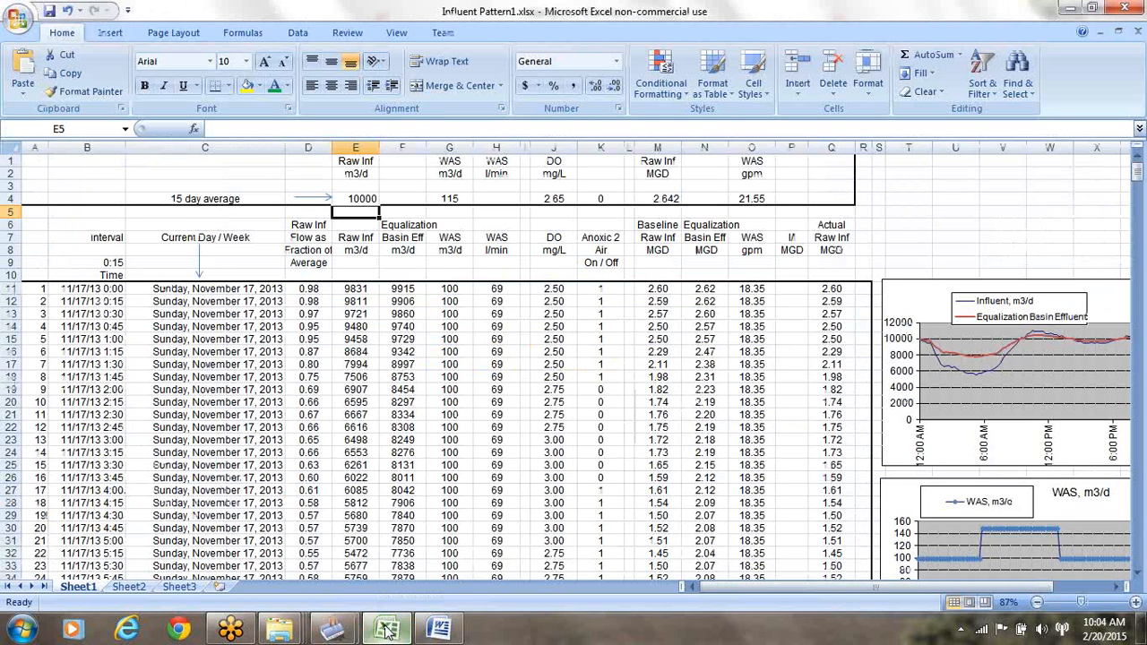
click(548, 198)
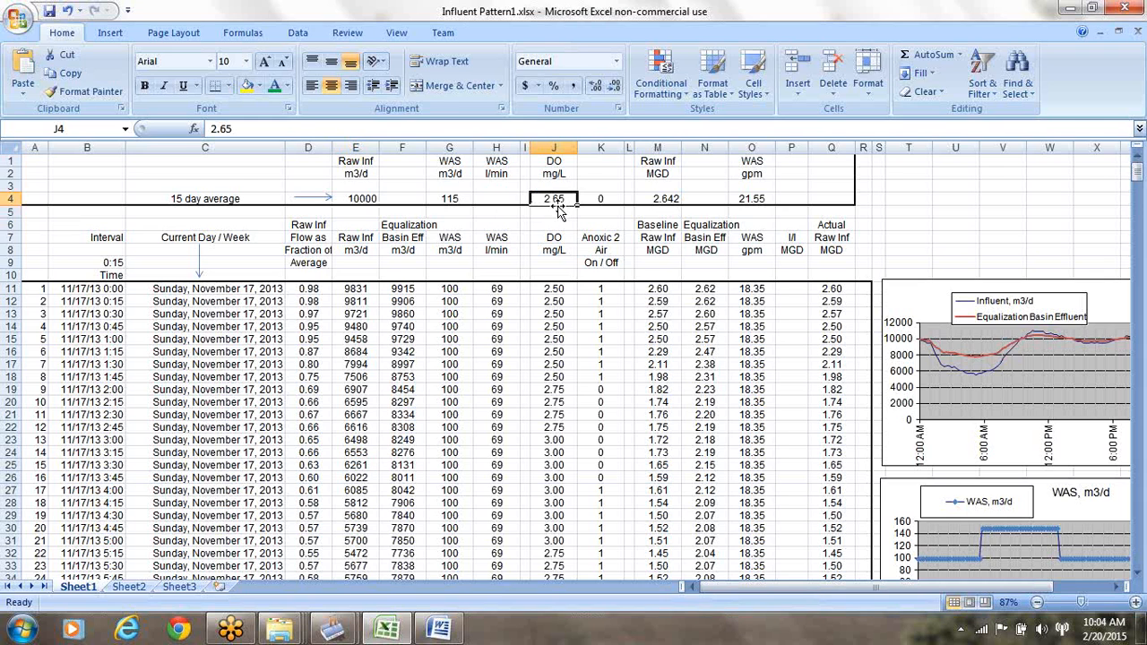
key(alt+Tab)
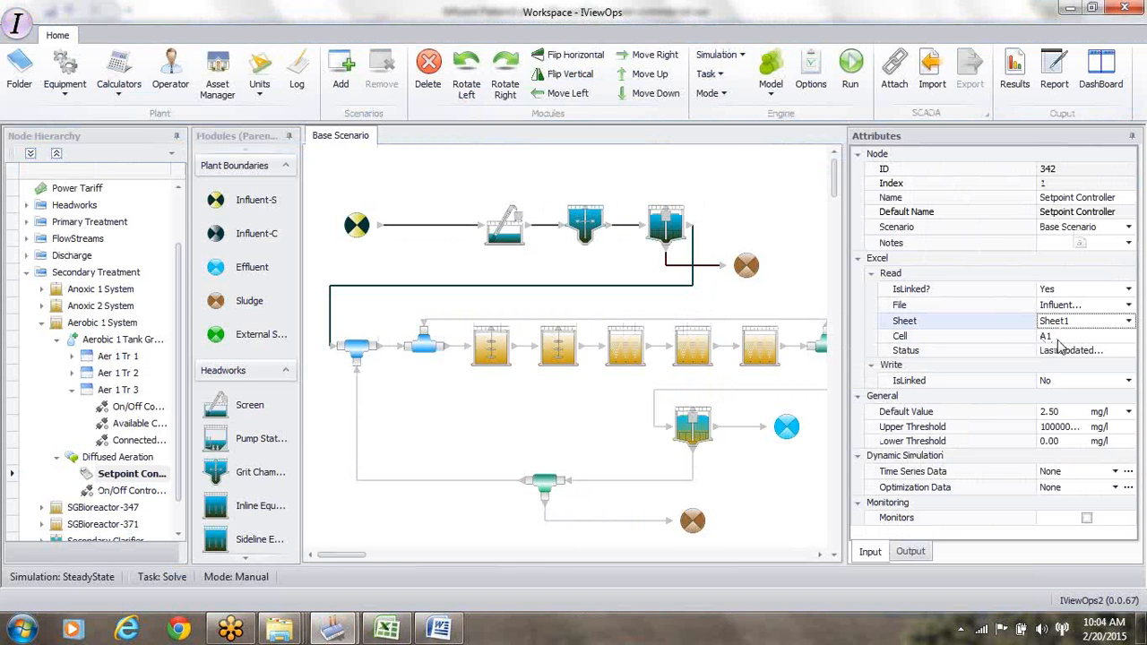
click(1057, 343)
key(BackSpace)
text(J4)
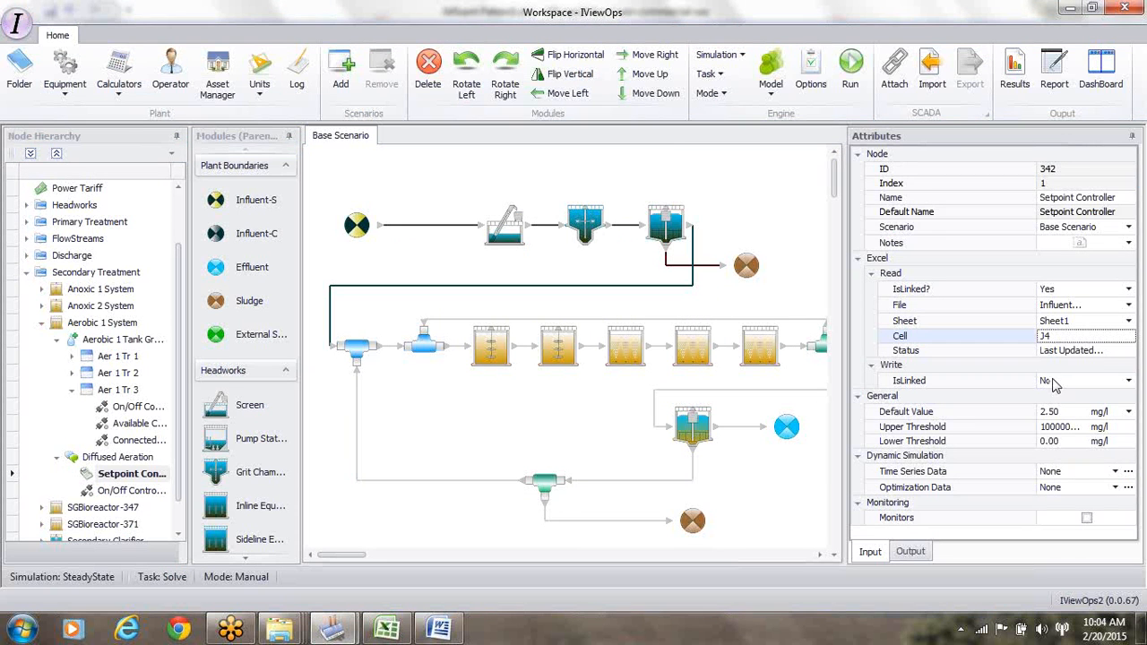
- Import the linked Excel data into the model and close the Excel Import dialog
click(934, 74)
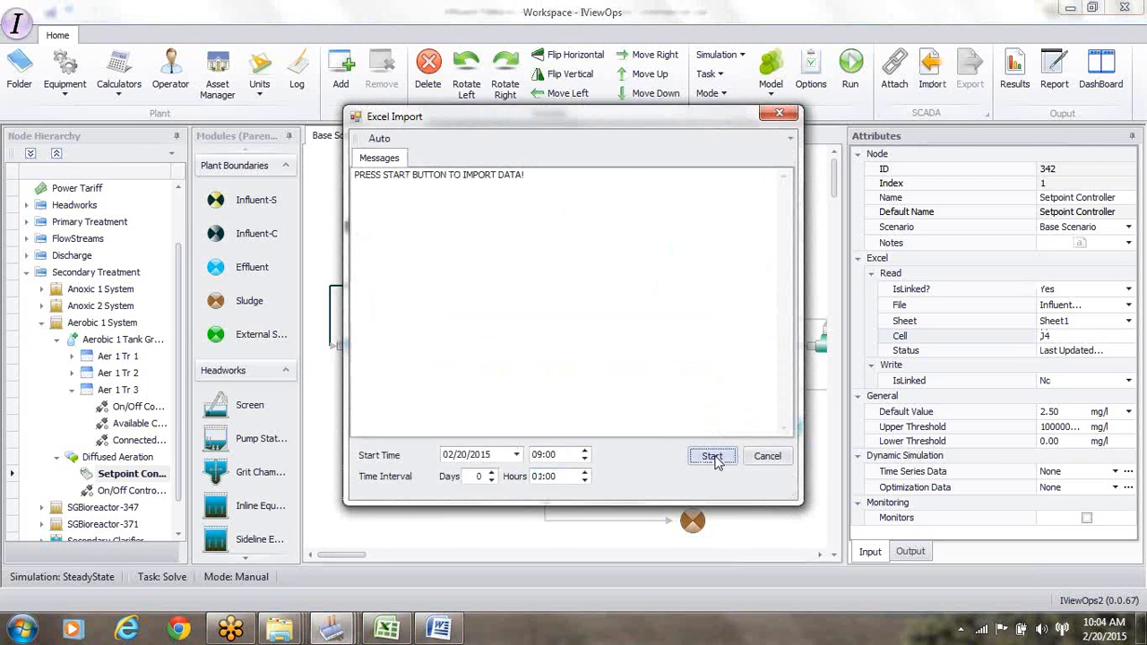
click(712, 457)
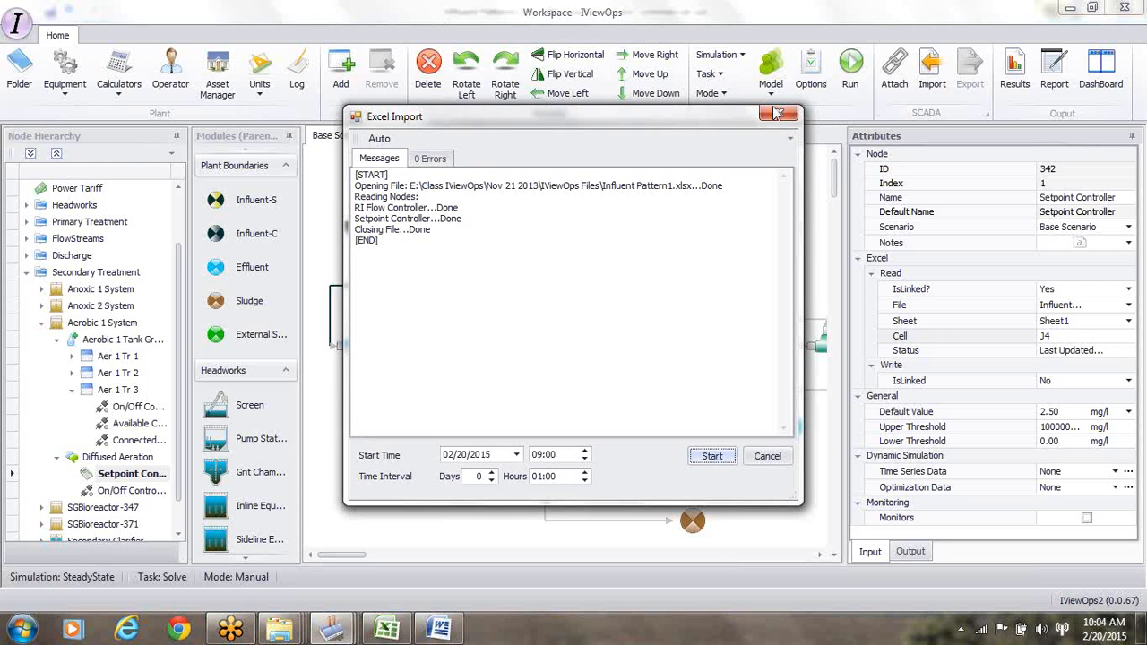
click(779, 113)
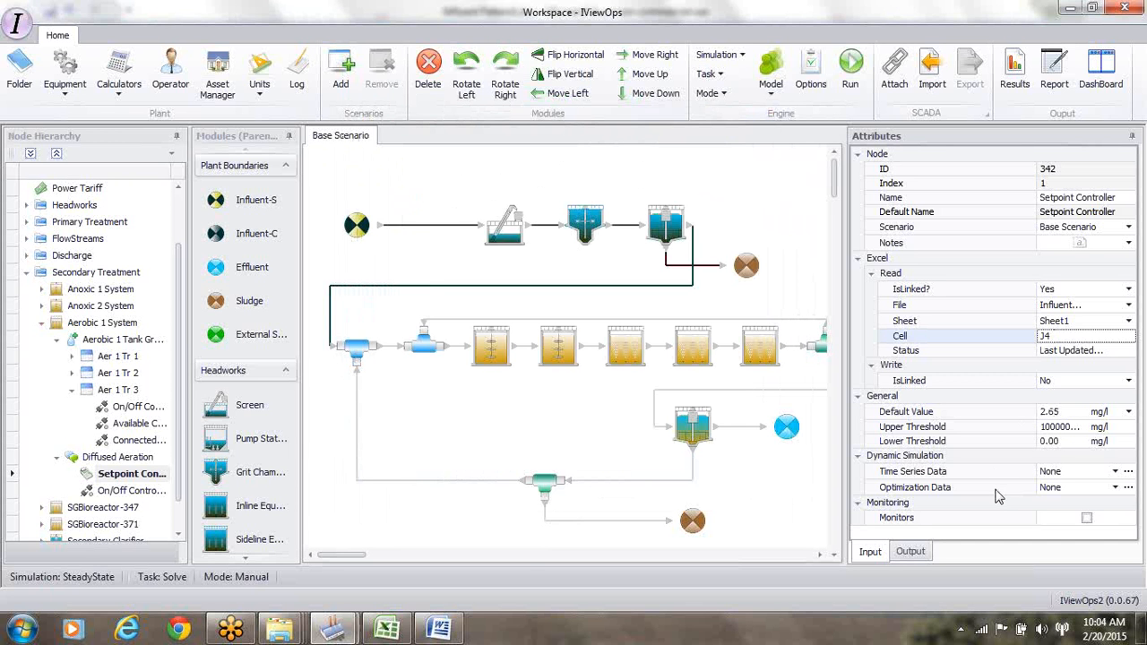
- Examine the DO time series and the Aer DO chart in Influent Pattern1.xlsx in Excel, and return to IViewOps
click(401, 627)
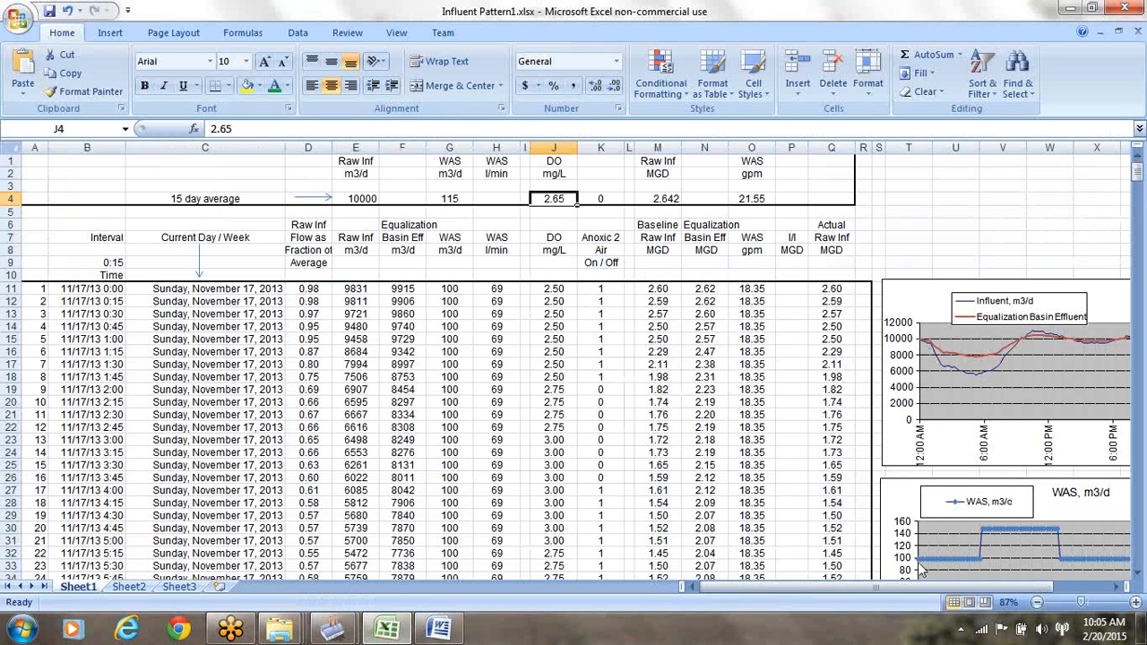
click(1139, 571)
click(1138, 575)
click(1138, 574)
click(1138, 574)
click(1137, 575)
click(1138, 574)
click(1138, 574)
click(1138, 574)
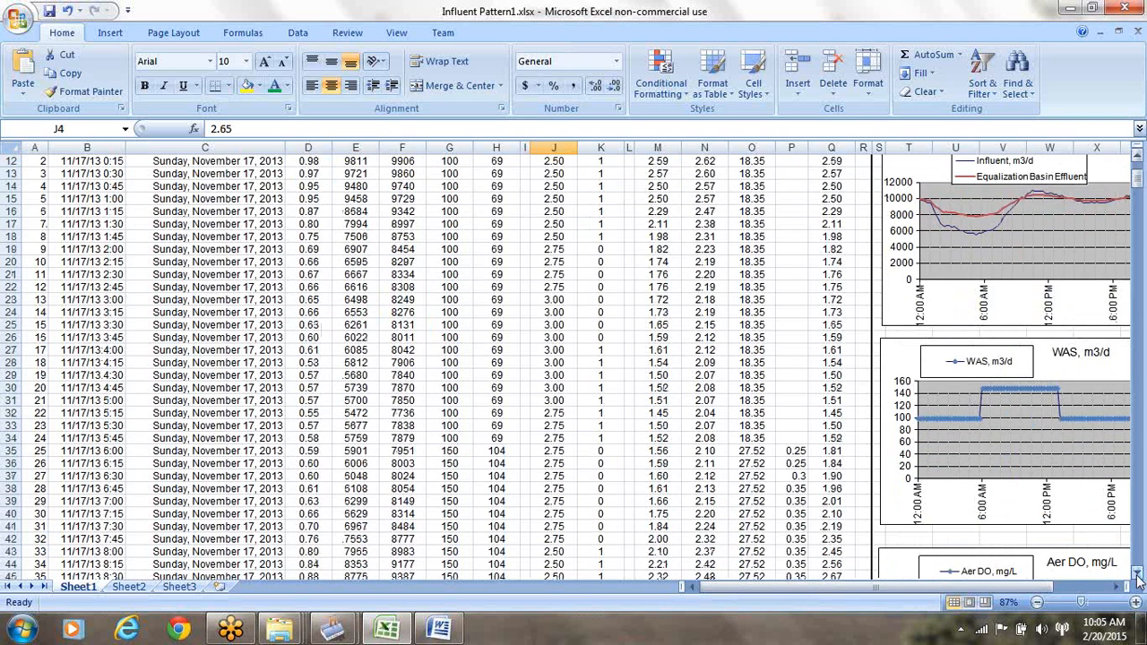
key(Page_Down)
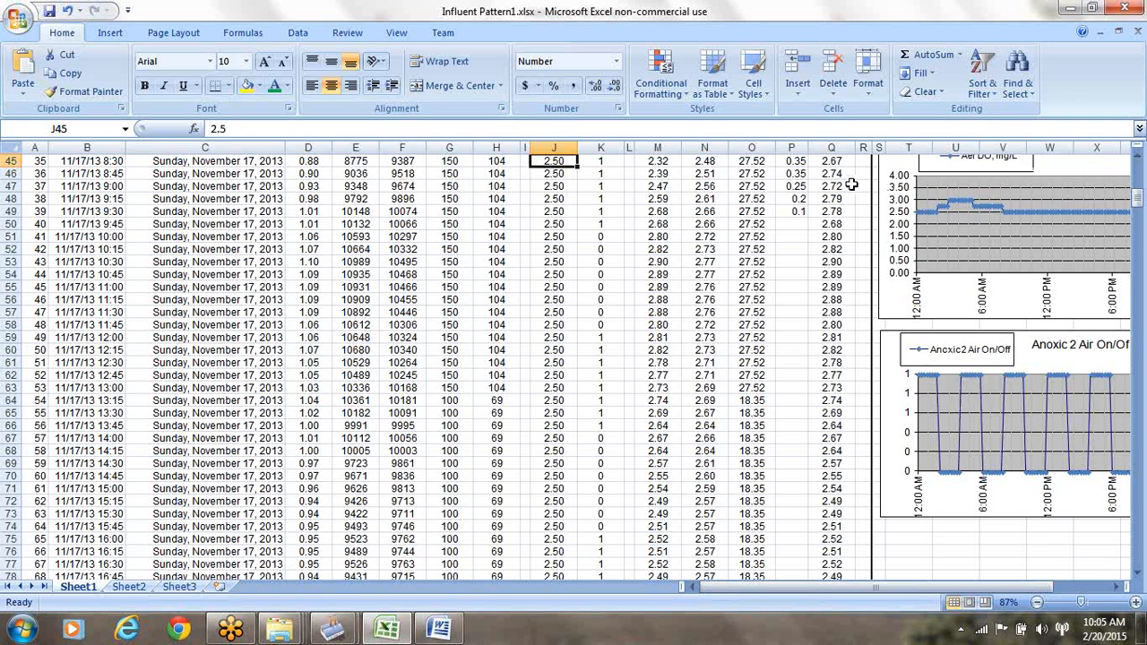
scroll(851, 184, up, 2)
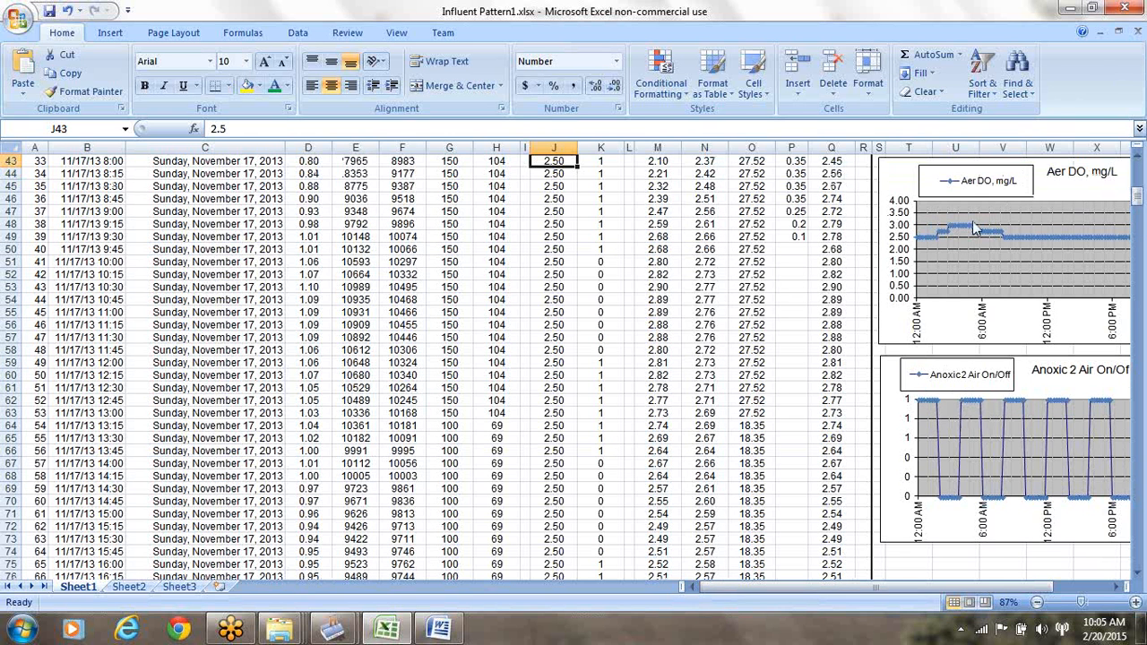
key(alt+Tab)
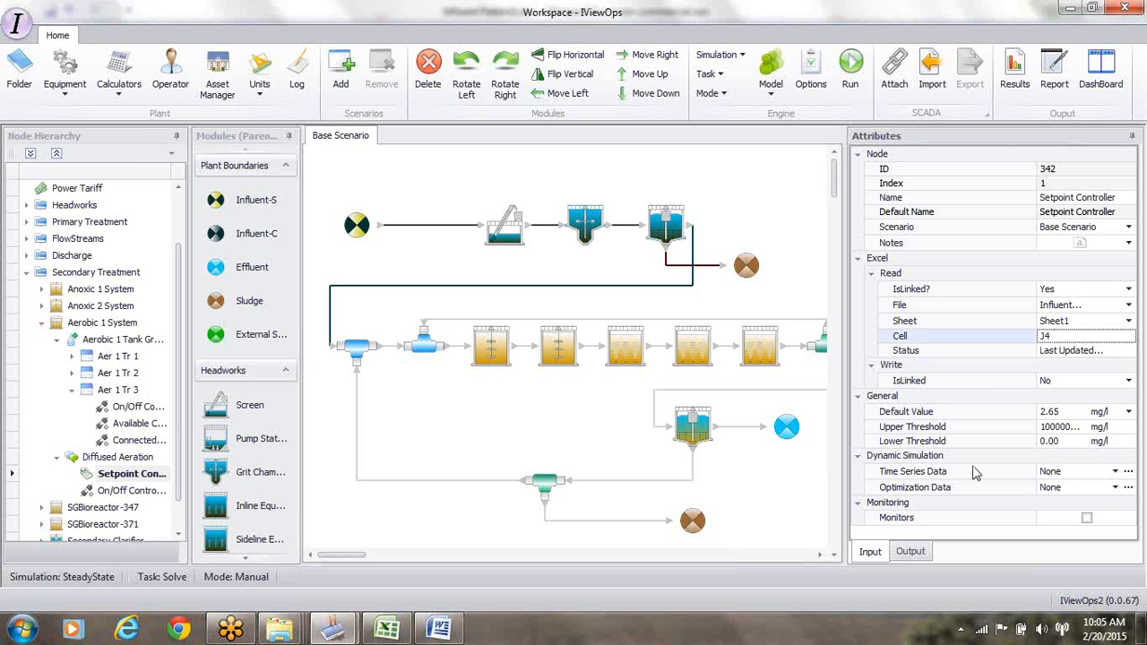
- Review the Aerobic 1 Diffused Aeration's On/Off and Setpoint Controllers and its setpoint type options, keeping Dissolved Oxygen selected
click(136, 492)
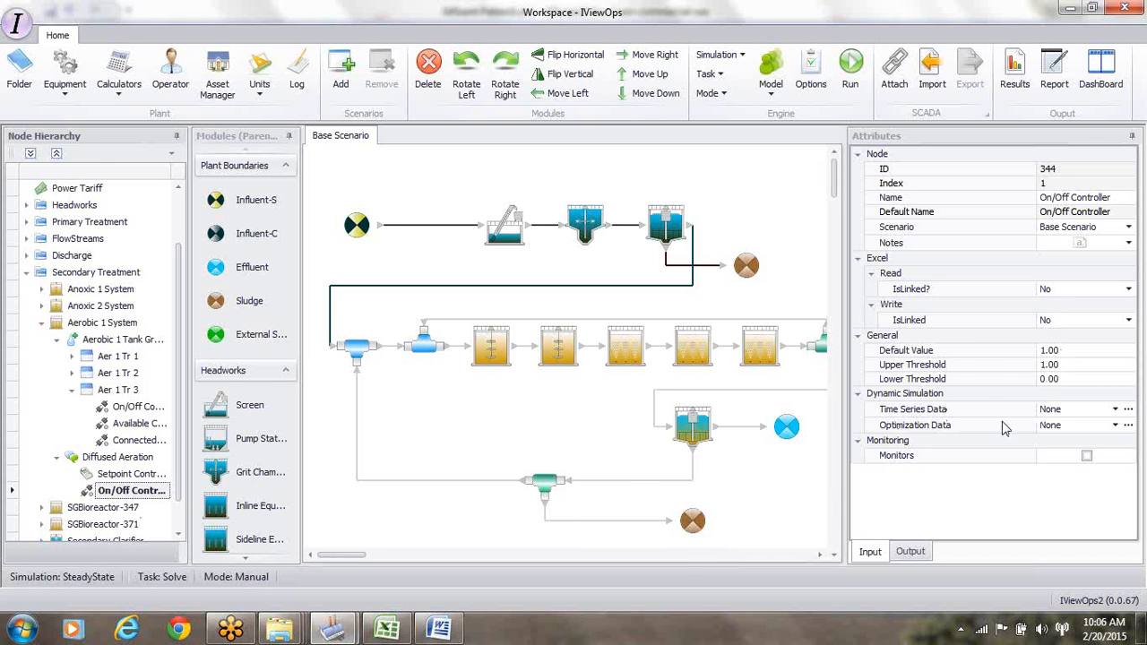
click(136, 475)
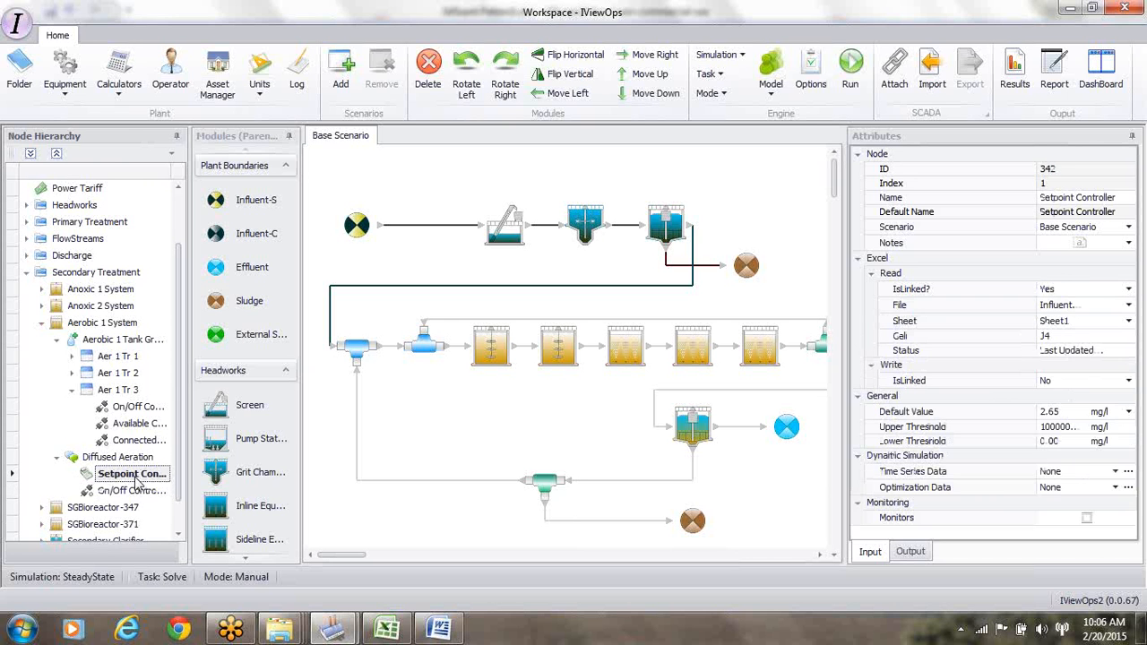
click(138, 491)
click(126, 459)
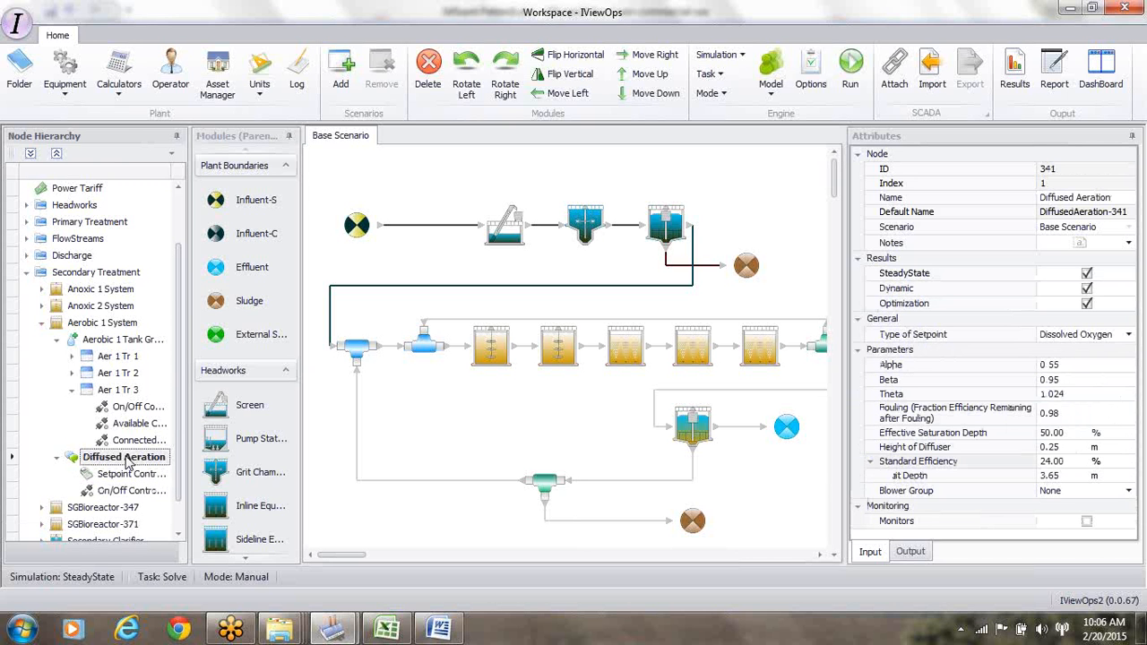
click(1129, 337)
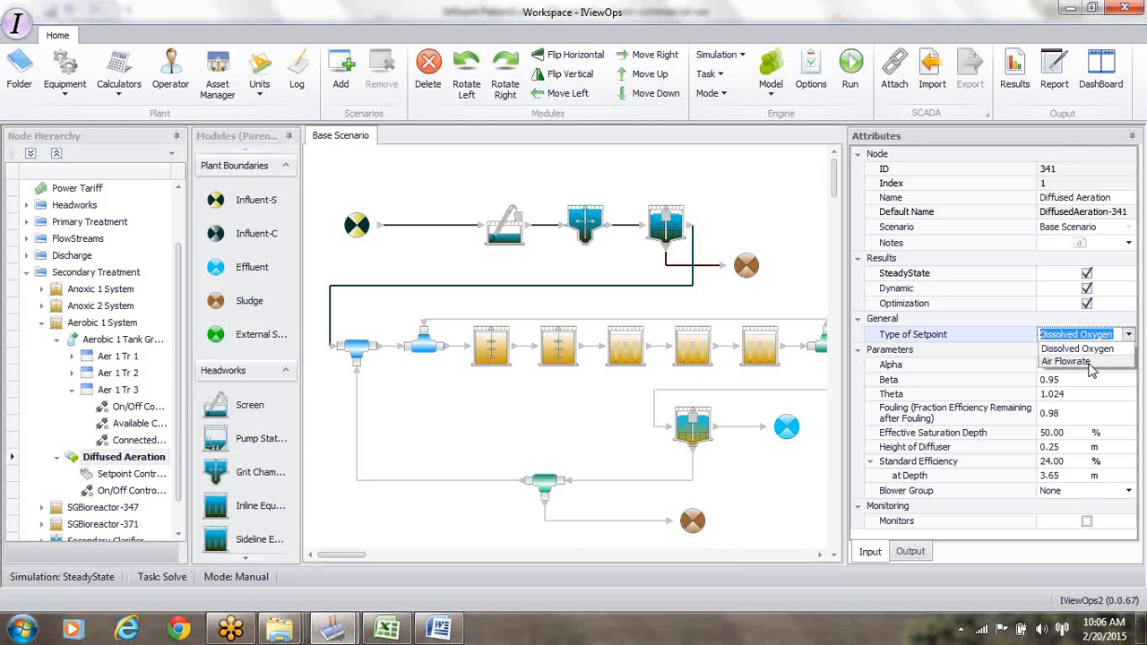
click(1083, 349)
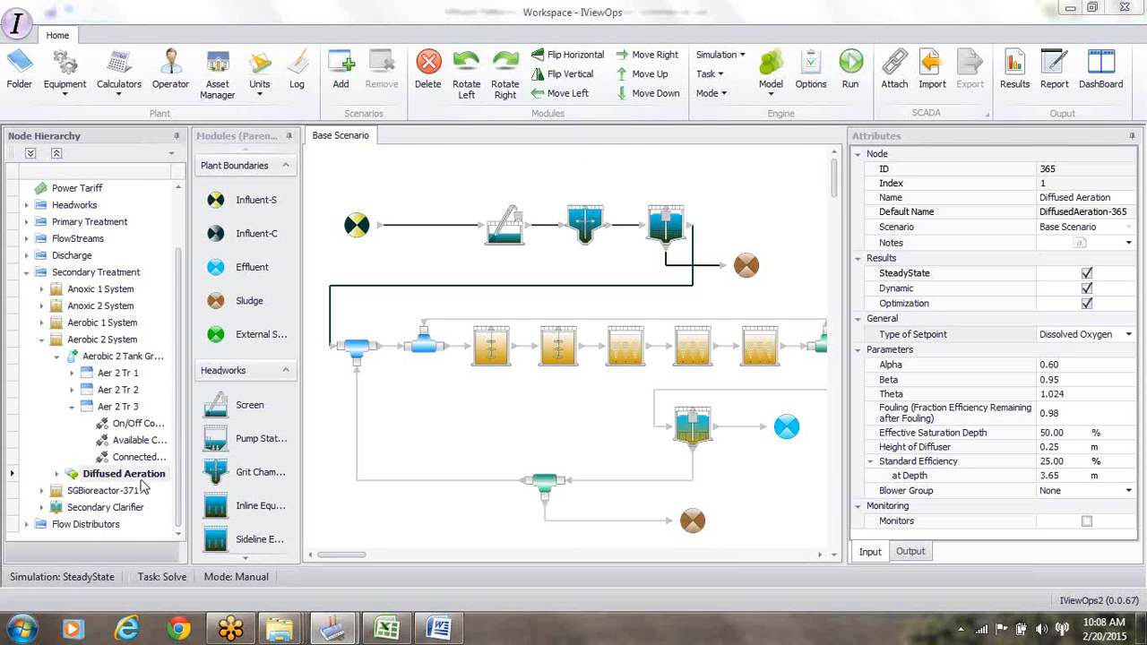
- Set the Standard Efficiency of the Aerobic 2 System's Diffused Aeration to 24%
click(1053, 461)
key(BackSpace)
text(4)
key(Return)
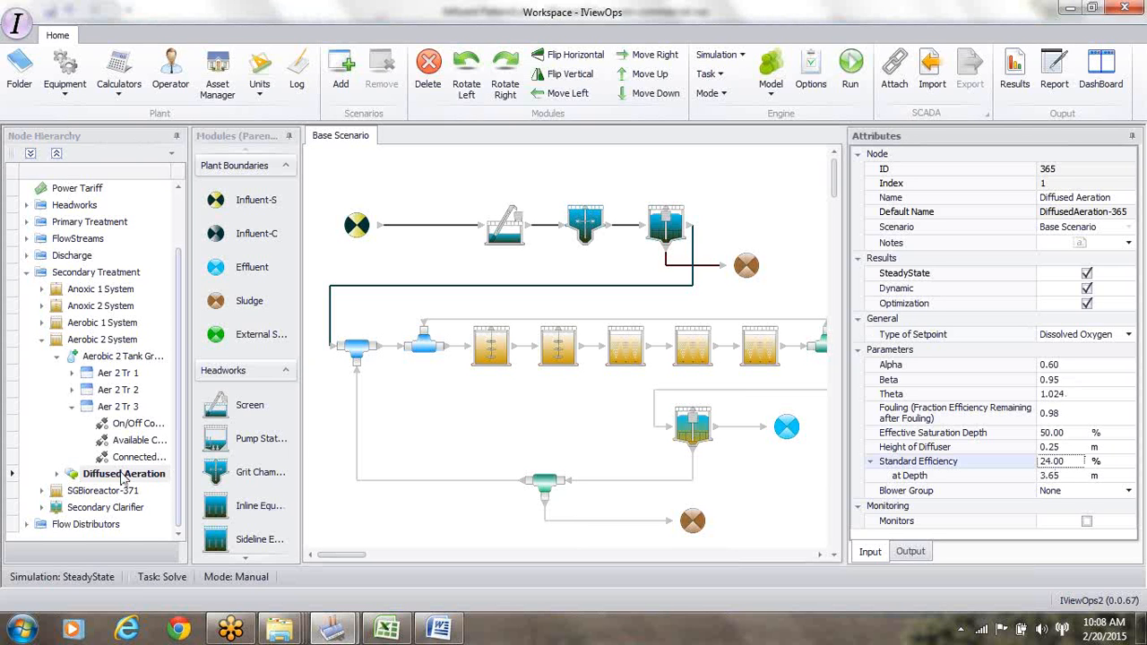
- Link the Aerobic 2 Diffused Aeration's Setpoint Controller to read from Sheet1 of Influent Pattern1.xlsx
click(57, 474)
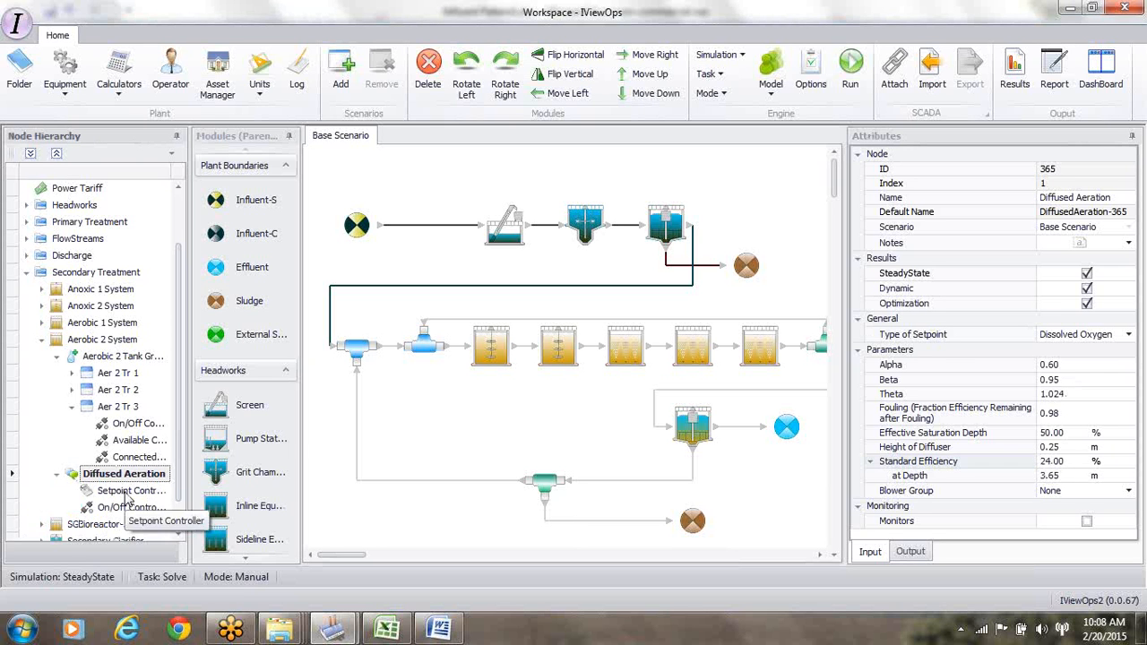
click(129, 491)
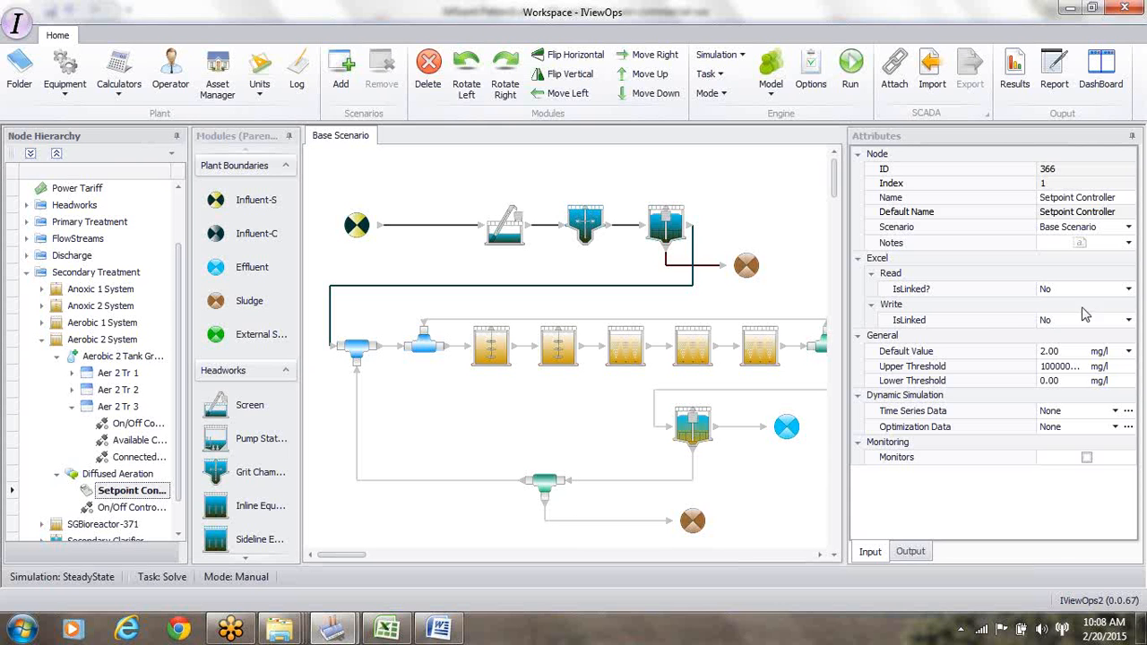
click(1129, 290)
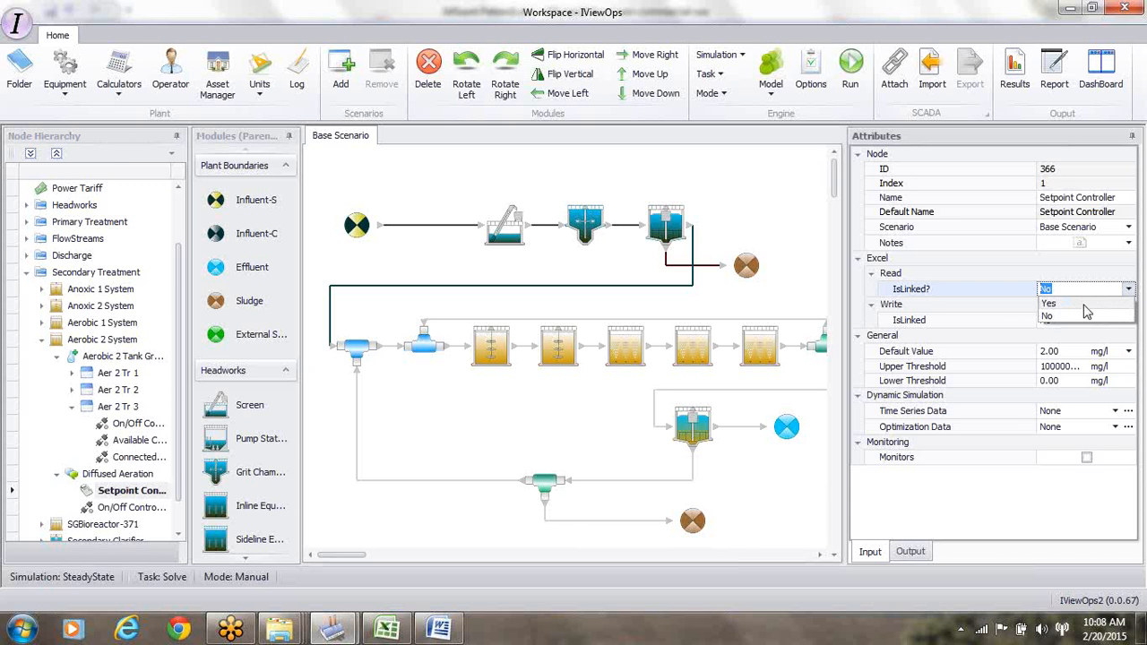
click(1088, 304)
click(1129, 305)
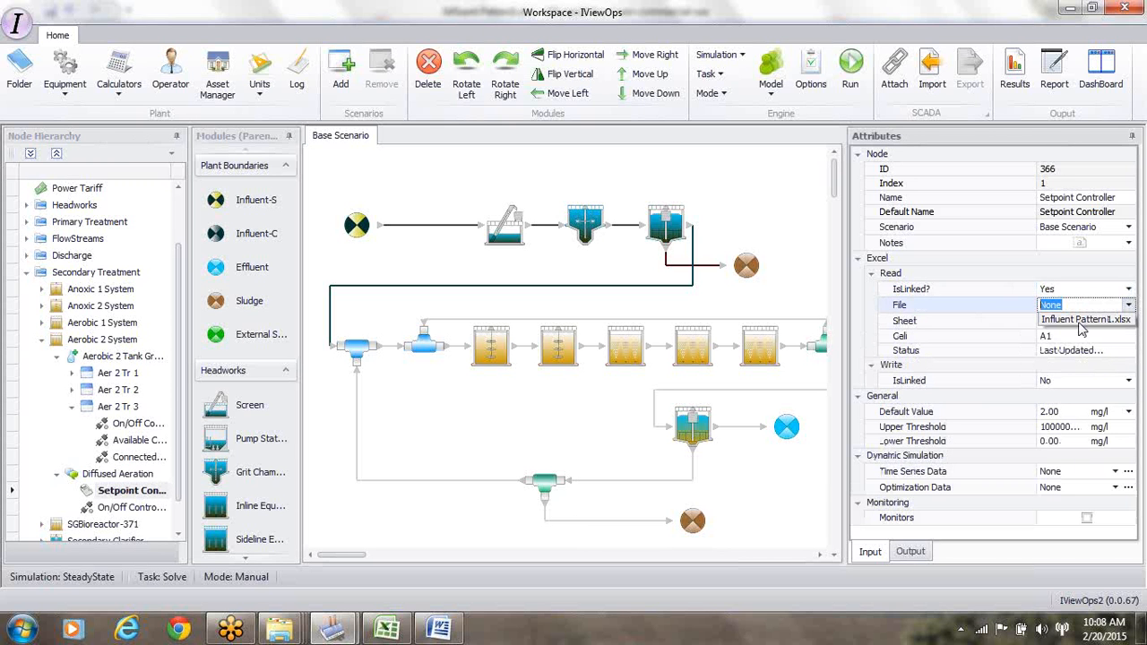
click(1081, 320)
click(1129, 321)
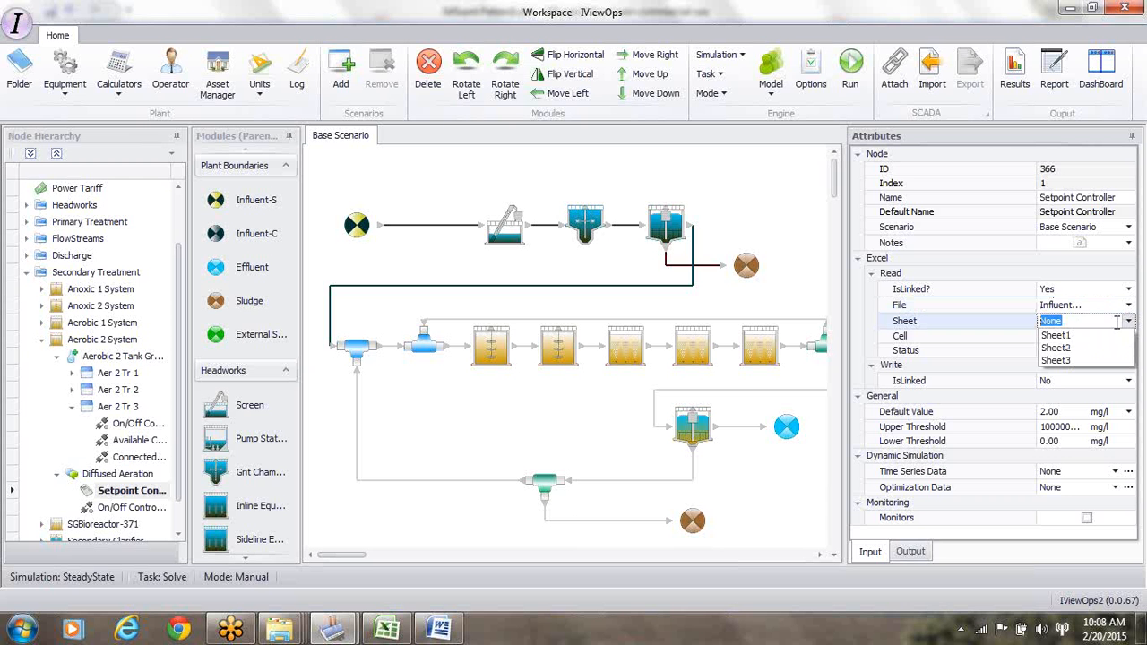
click(1072, 335)
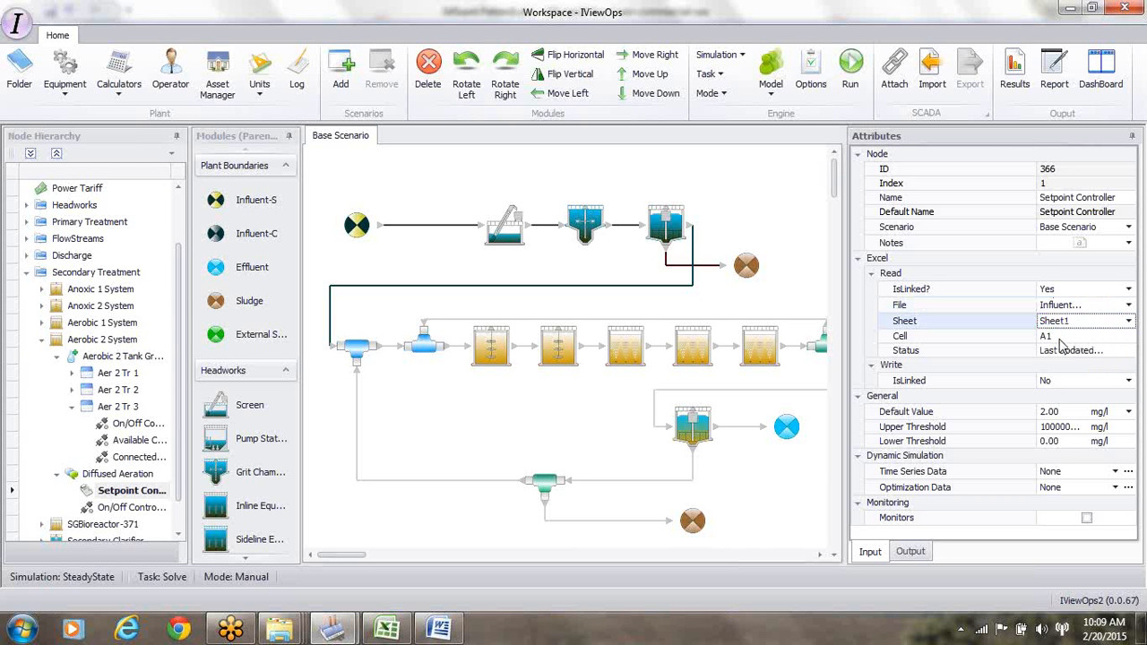
- Locate the 15-day average DO cell in Influent Pattern1.xlsx in Excel, return to IViewOps and set the Setpoint Controller's linked cell to J4
key(alt+Tab)
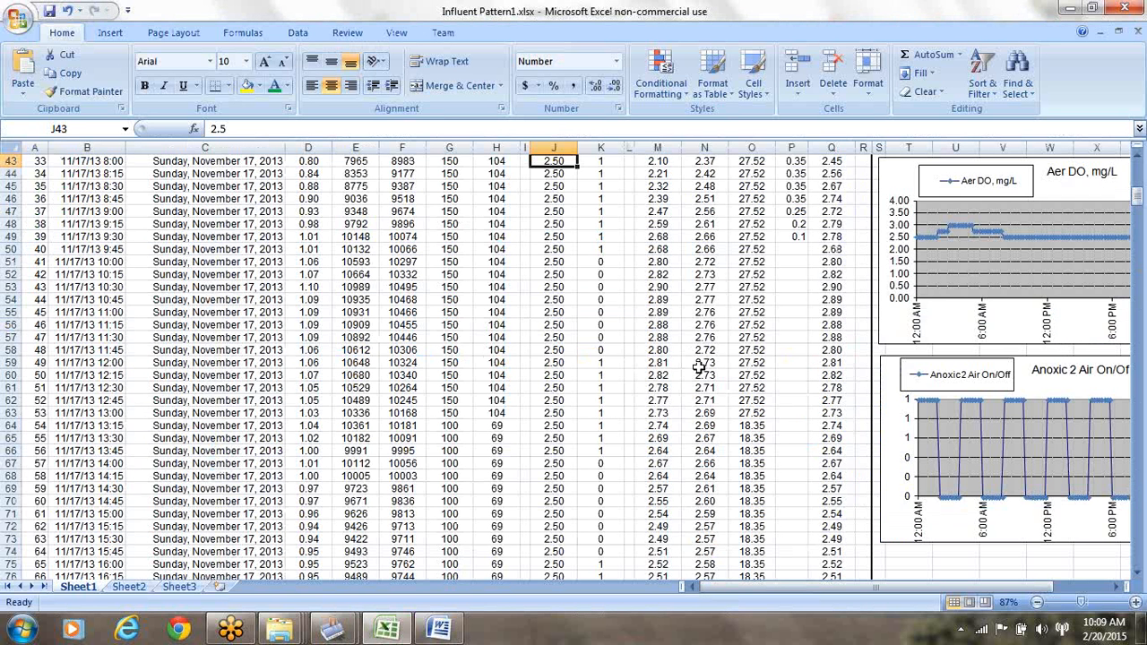
key(Page_Up)
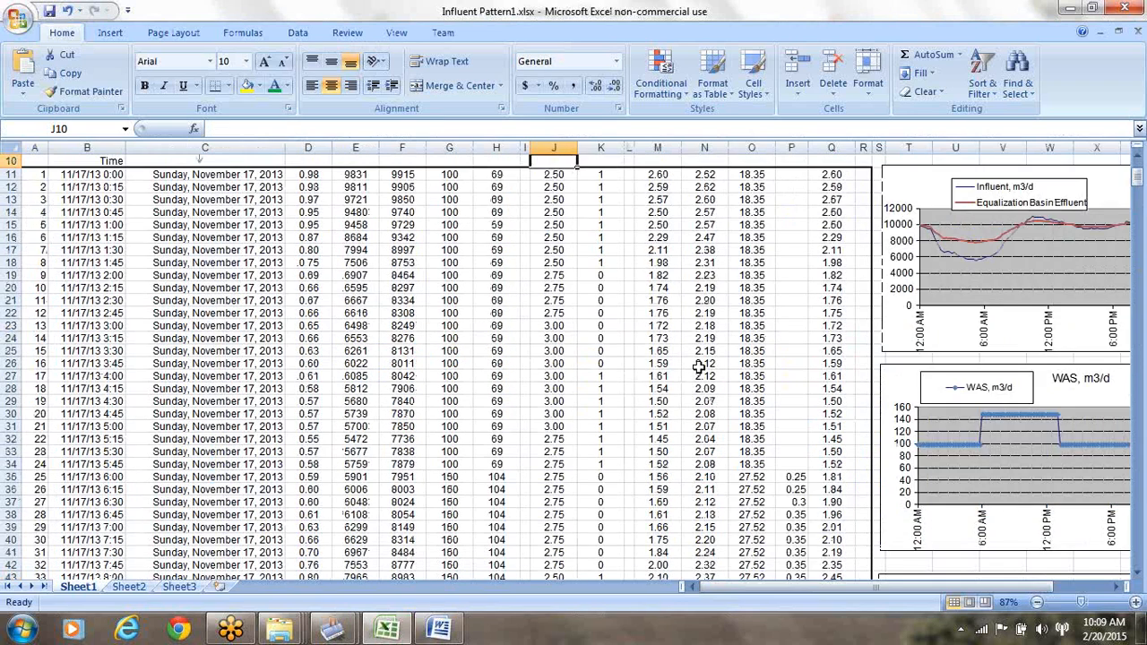
scroll(627, 367, up, 3)
click(556, 199)
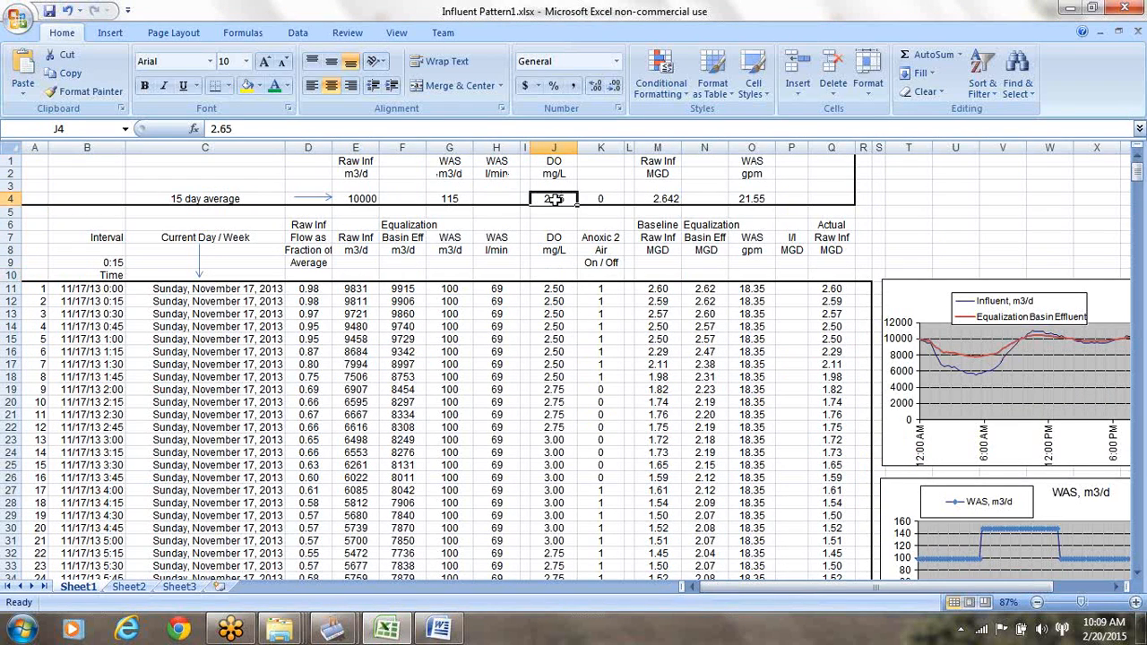
key(alt+Tab)
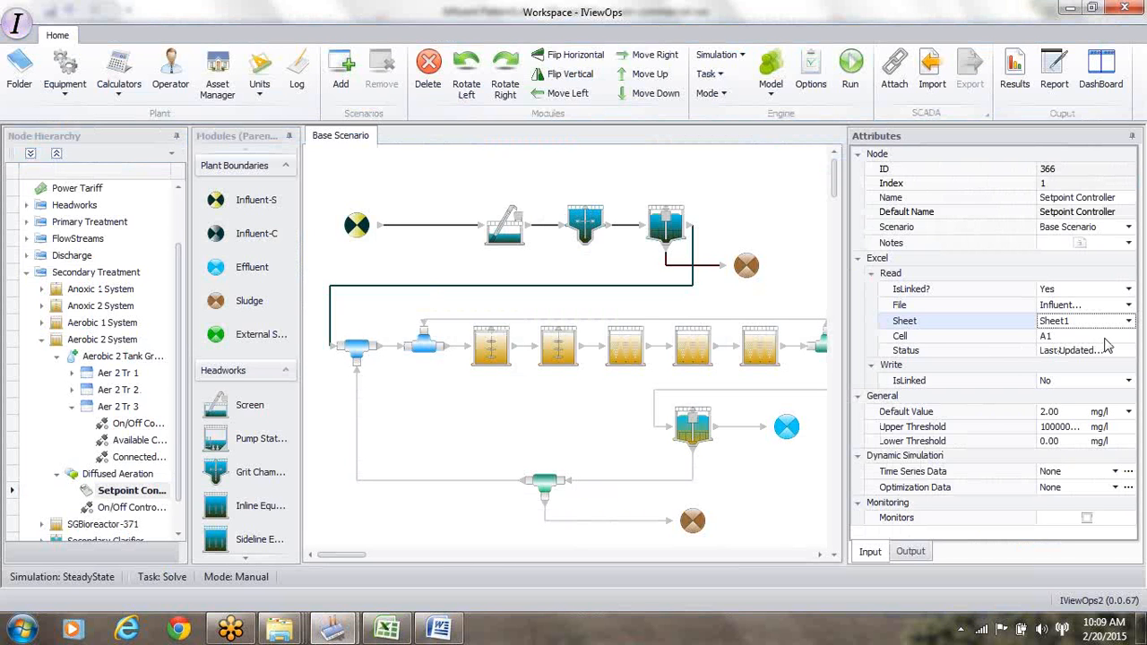
click(1067, 337)
key(BackSpace)
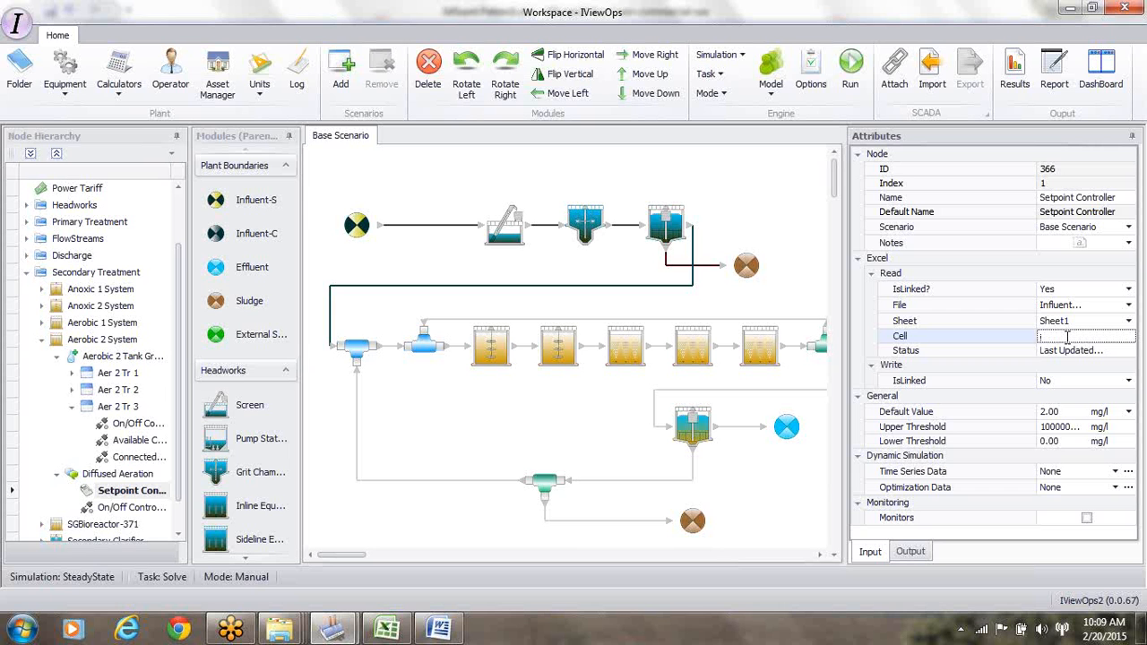
text(J4)
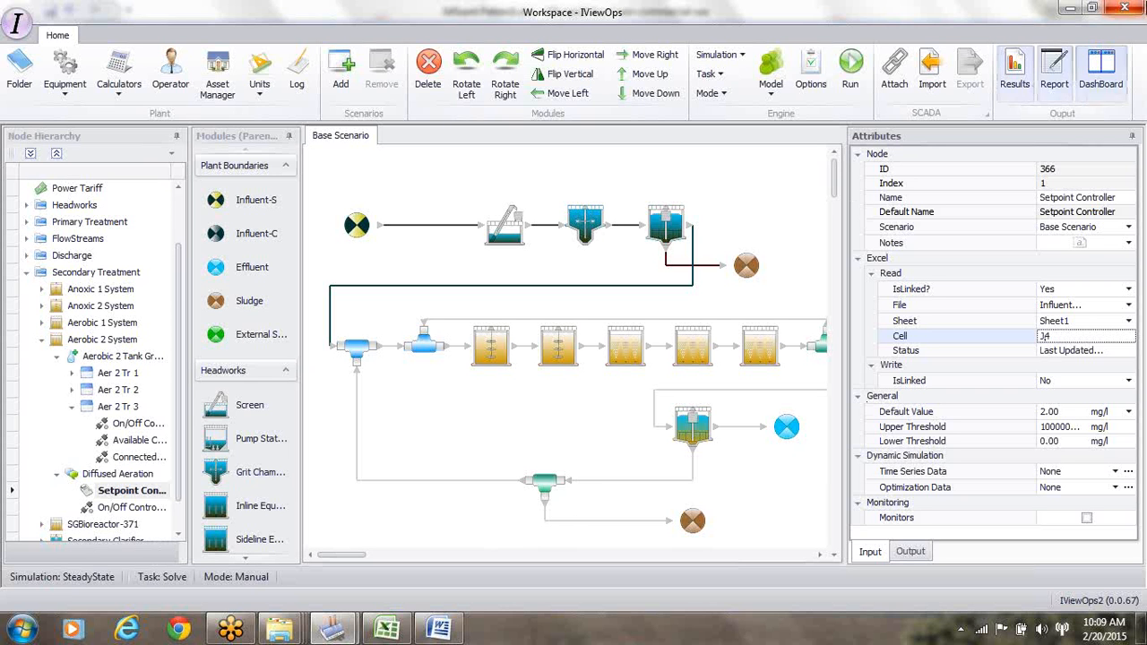
click(1136, 46)
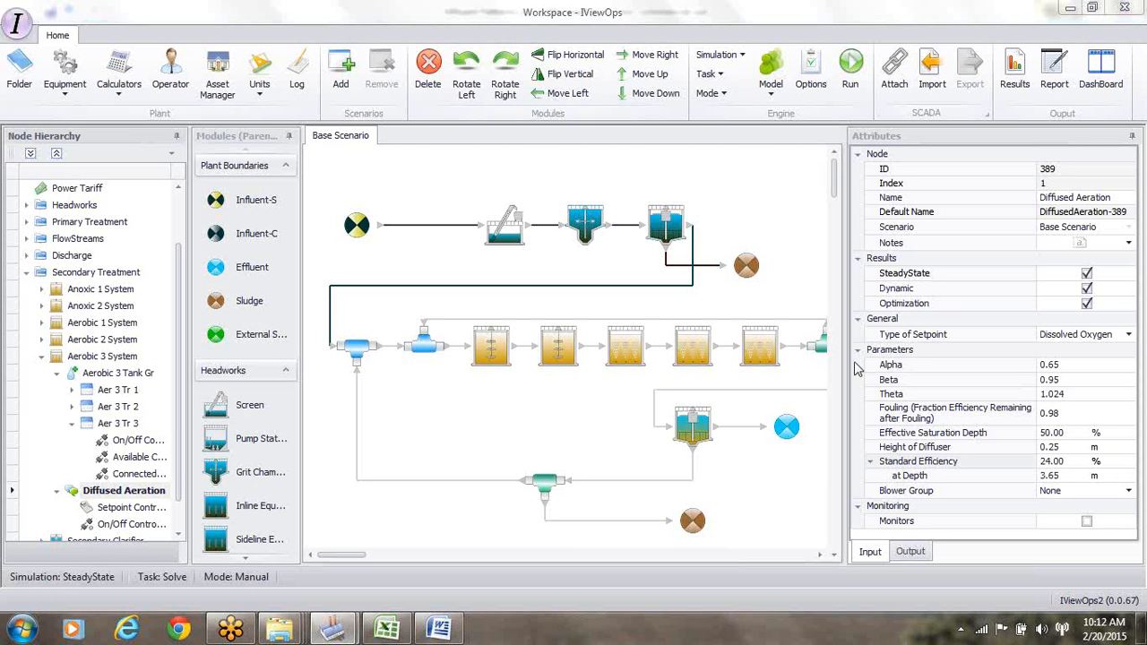
- Examine the Aerobic 3 System's model, tank and aeration attributes, and the full list of soluble model components
click(764, 361)
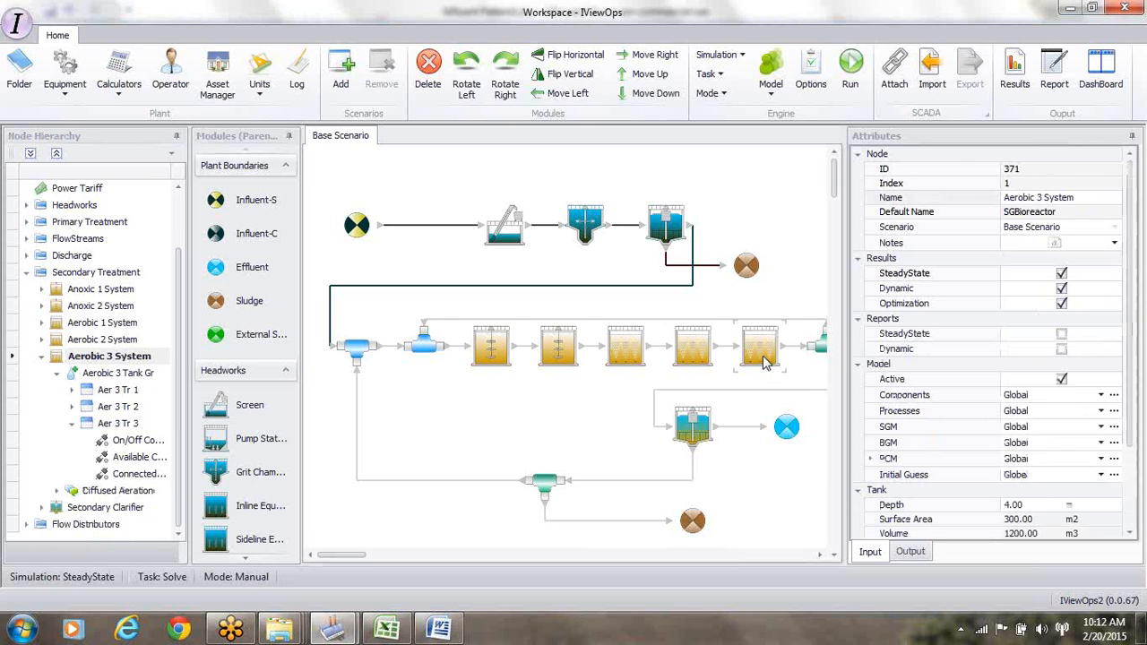
drag(1134, 396, 1134, 496)
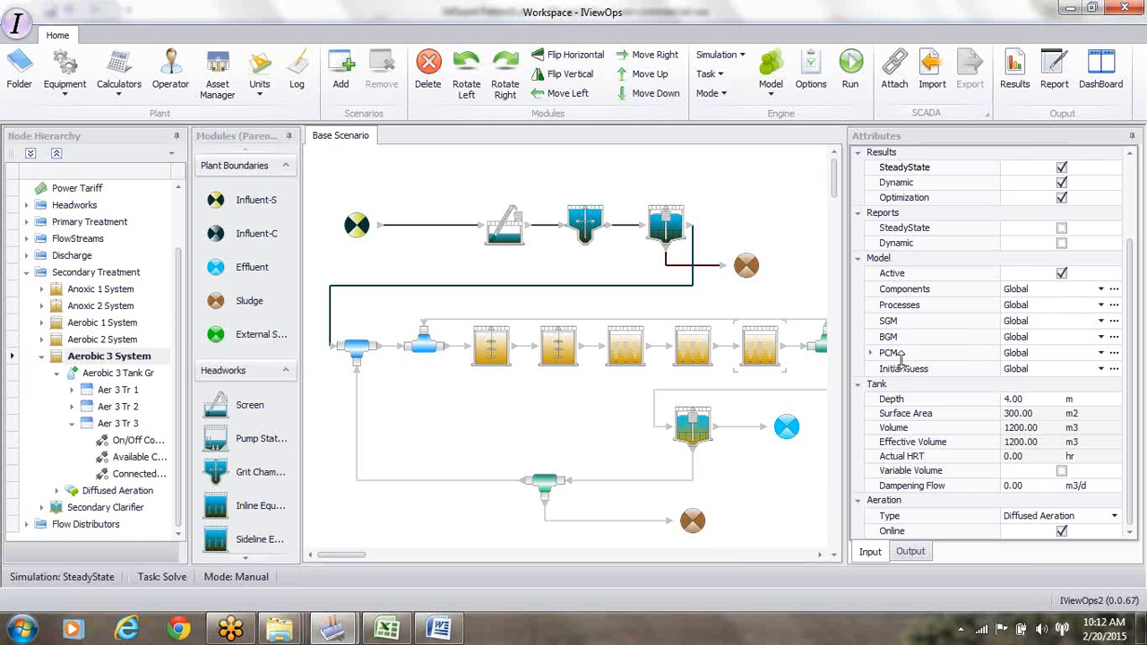
click(773, 100)
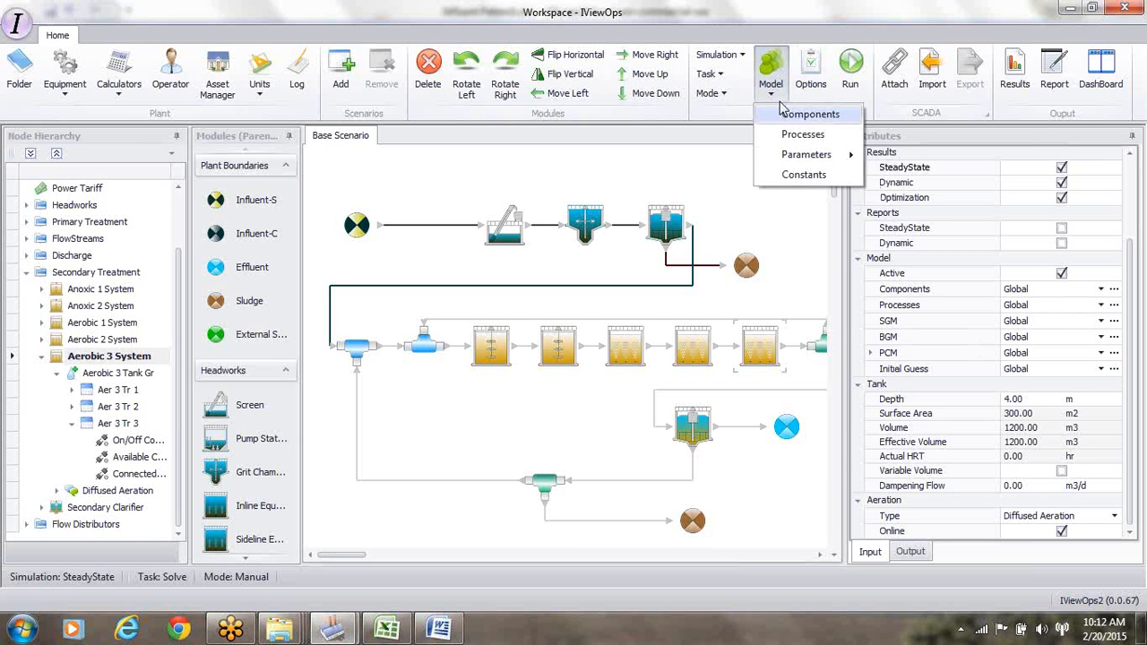
click(789, 122)
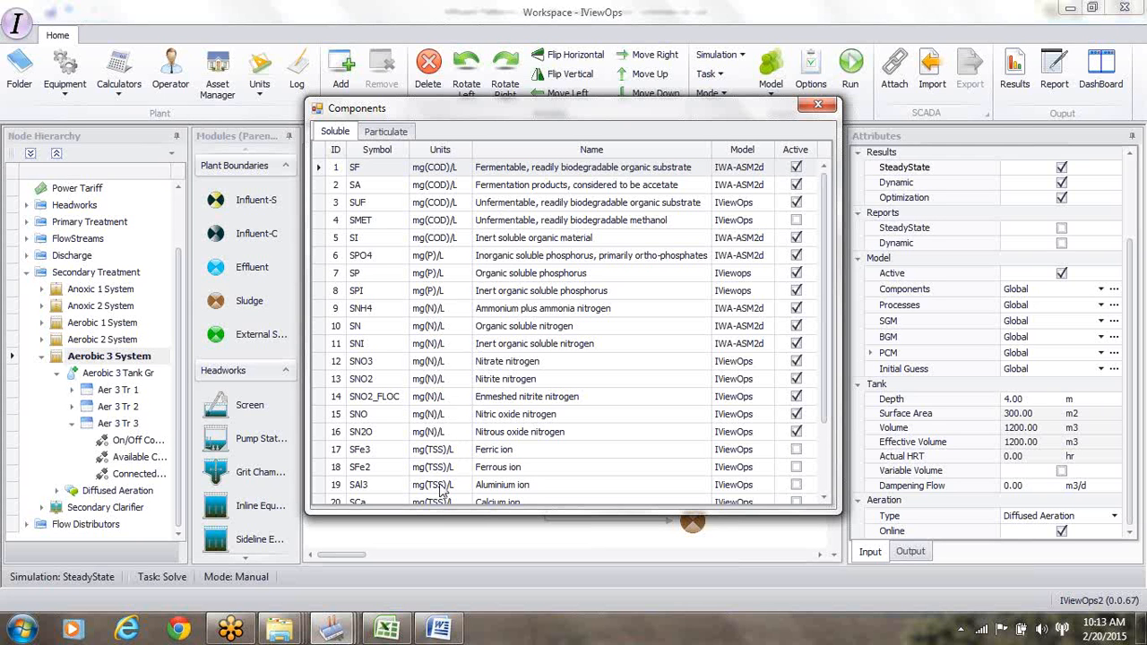
click(823, 498)
click(823, 498)
click(823, 498)
click(823, 499)
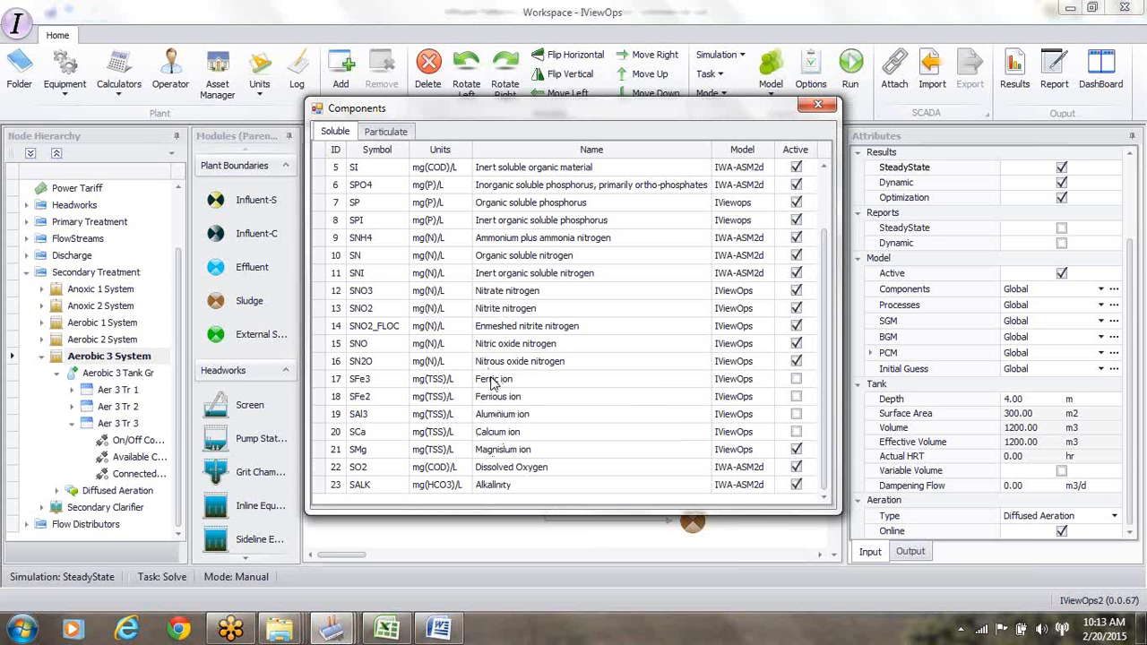
- Activate the obligate anaerobic fermenters (XOAF) particulate component and close the Components dialog
click(405, 136)
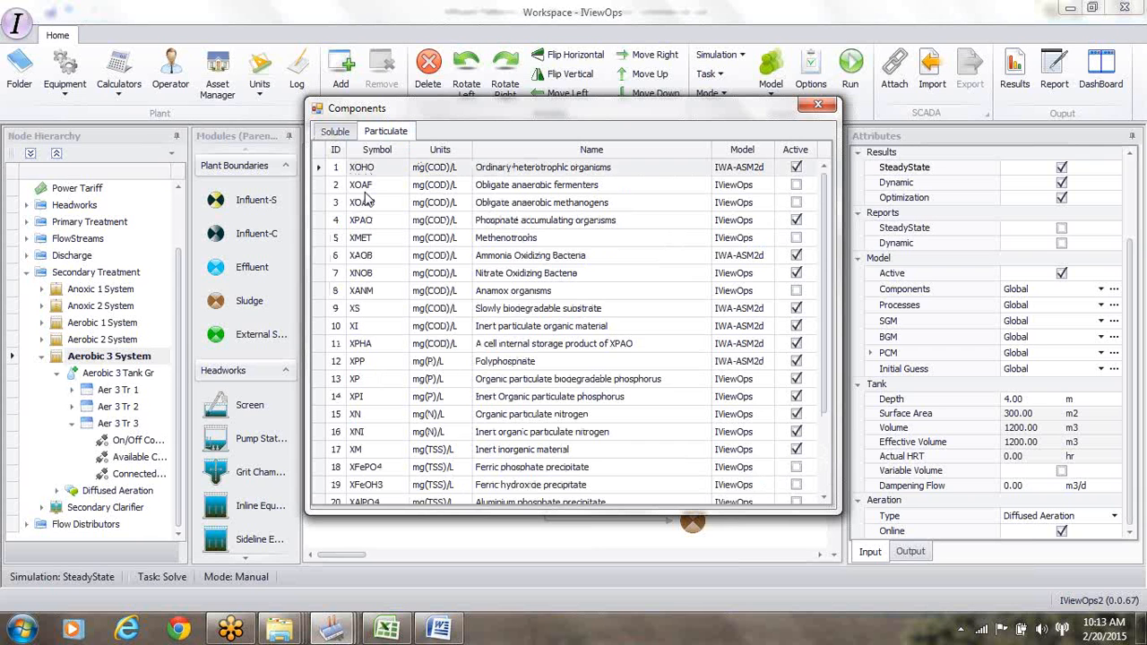
click(796, 185)
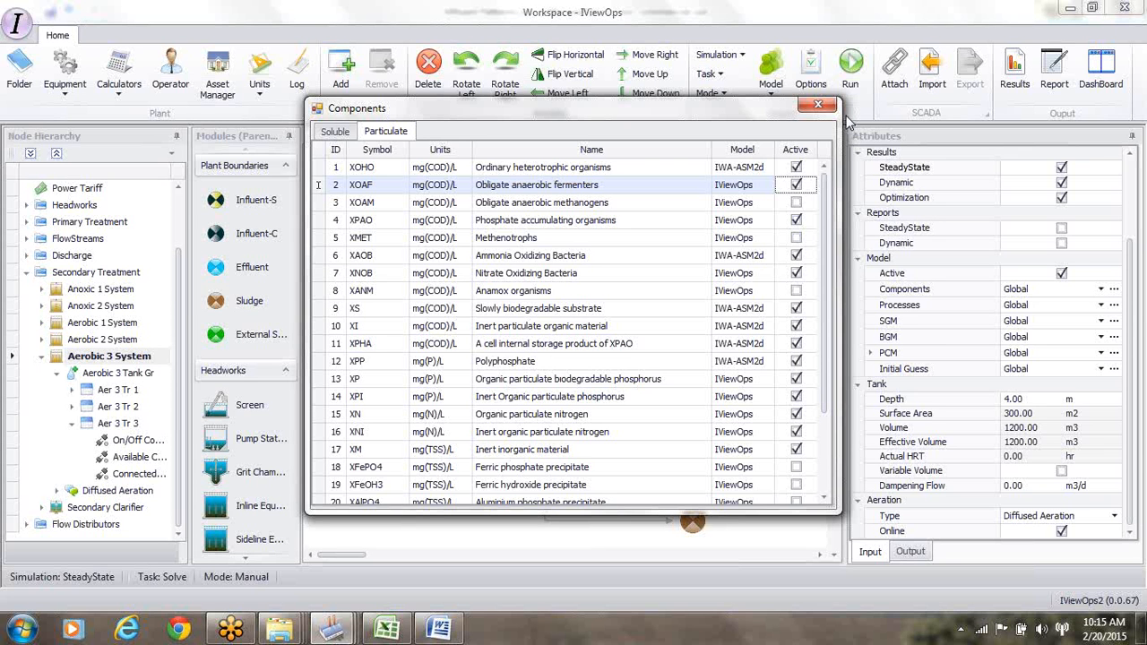
click(818, 107)
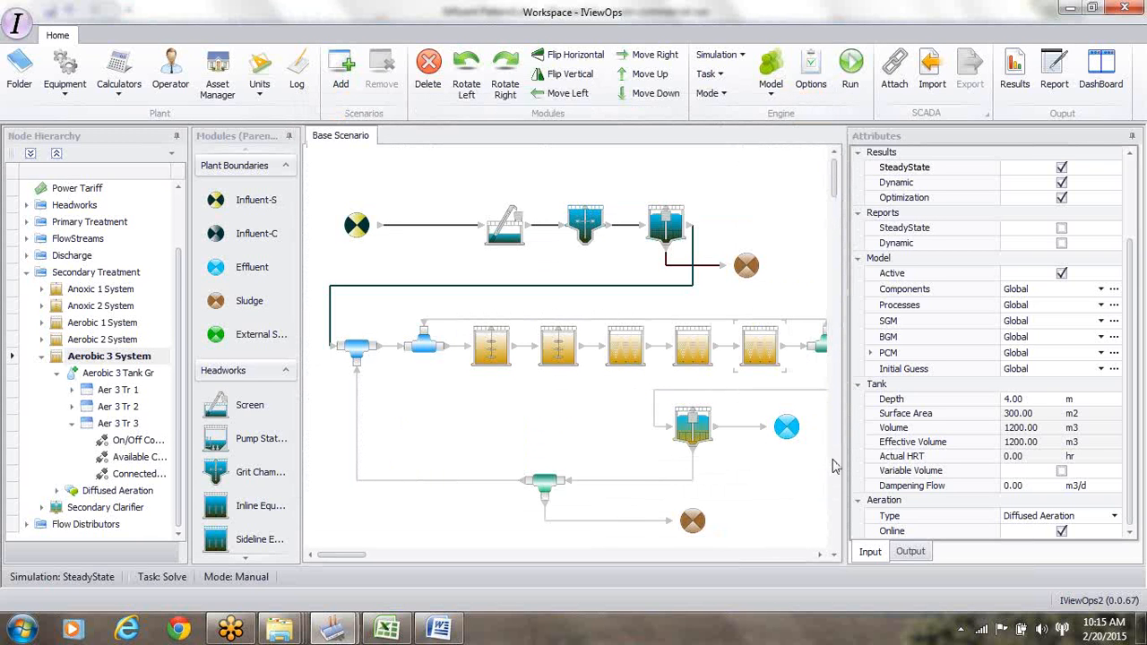
- Activate the growth and decay process of obligate anaerobic fermenter organisms (XOAF) and close the Processes dialog
click(774, 90)
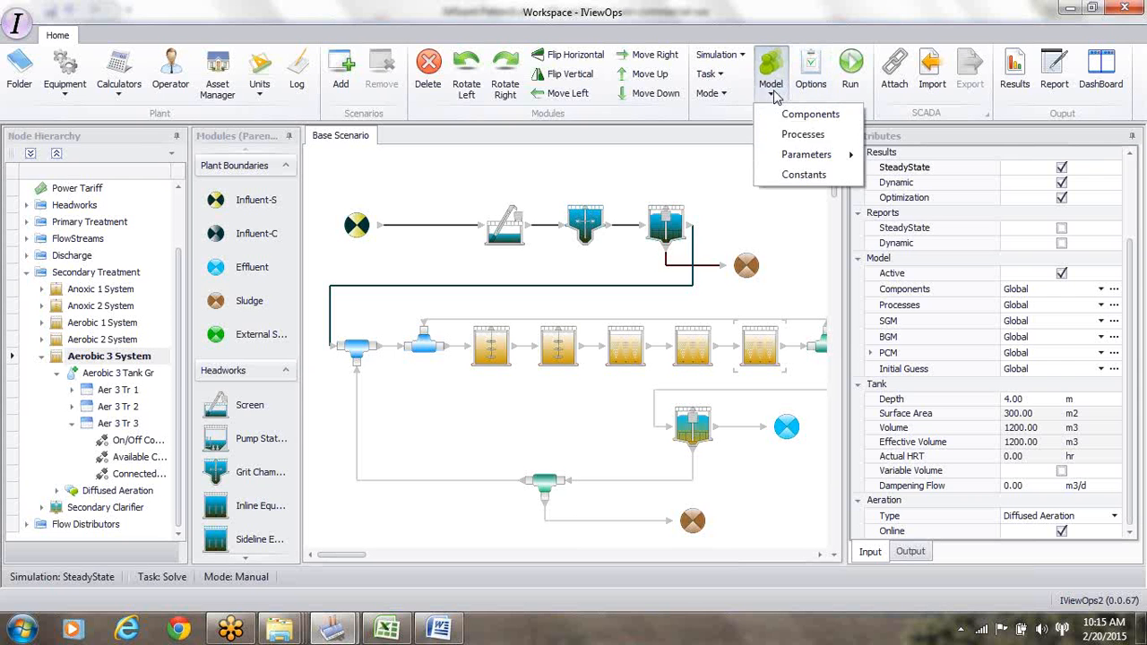
click(792, 142)
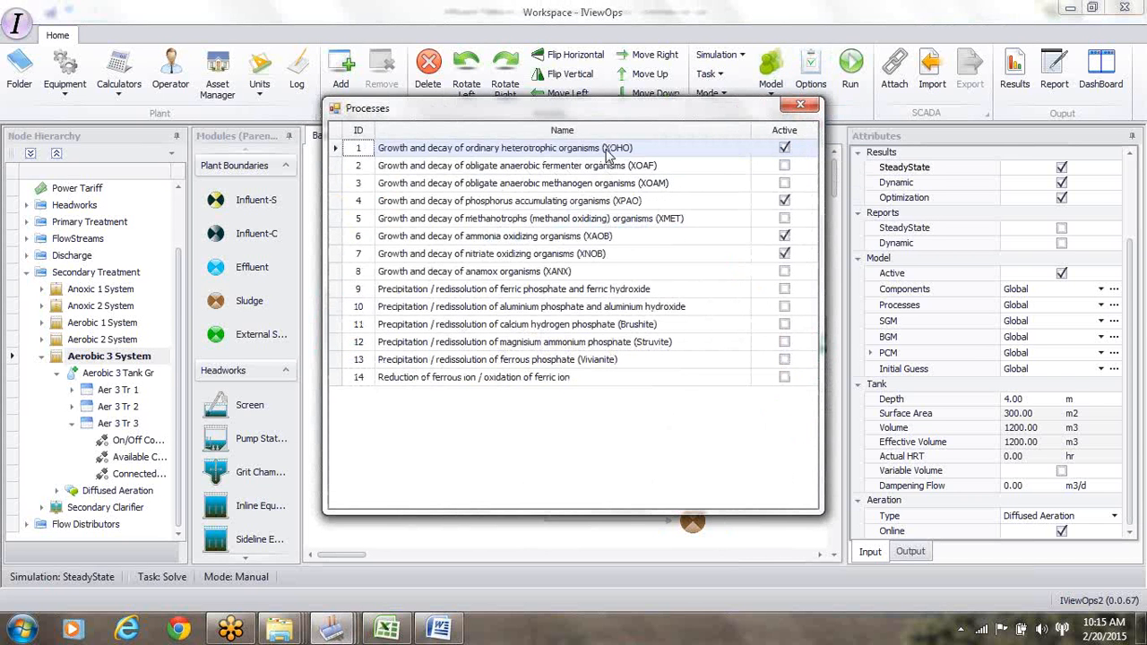
click(785, 168)
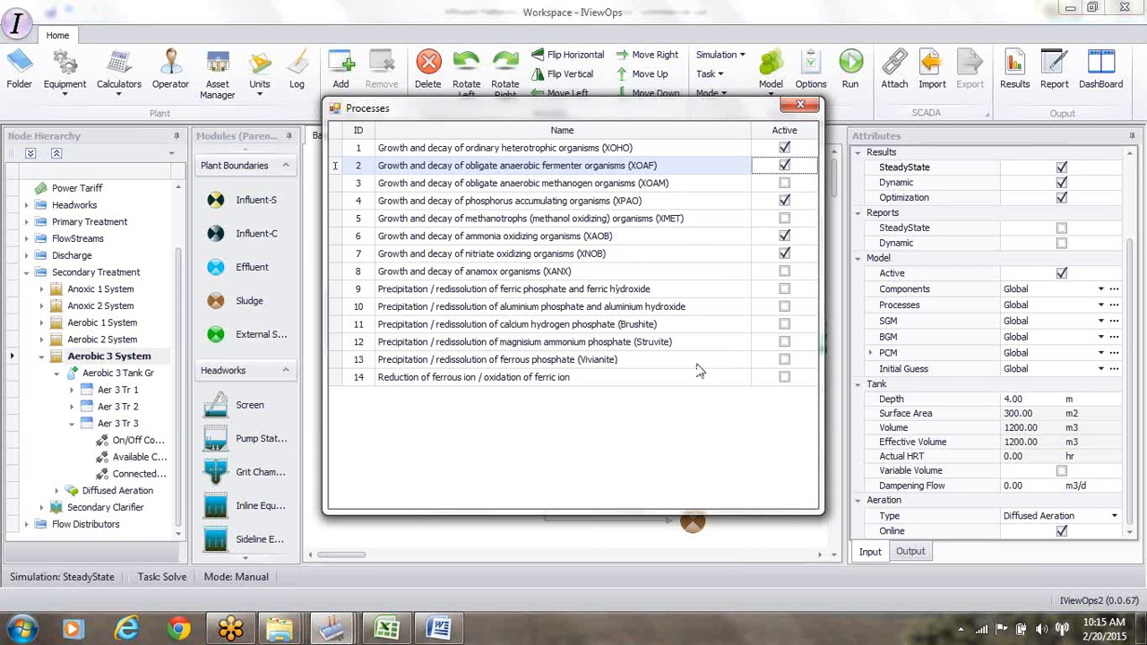
click(811, 106)
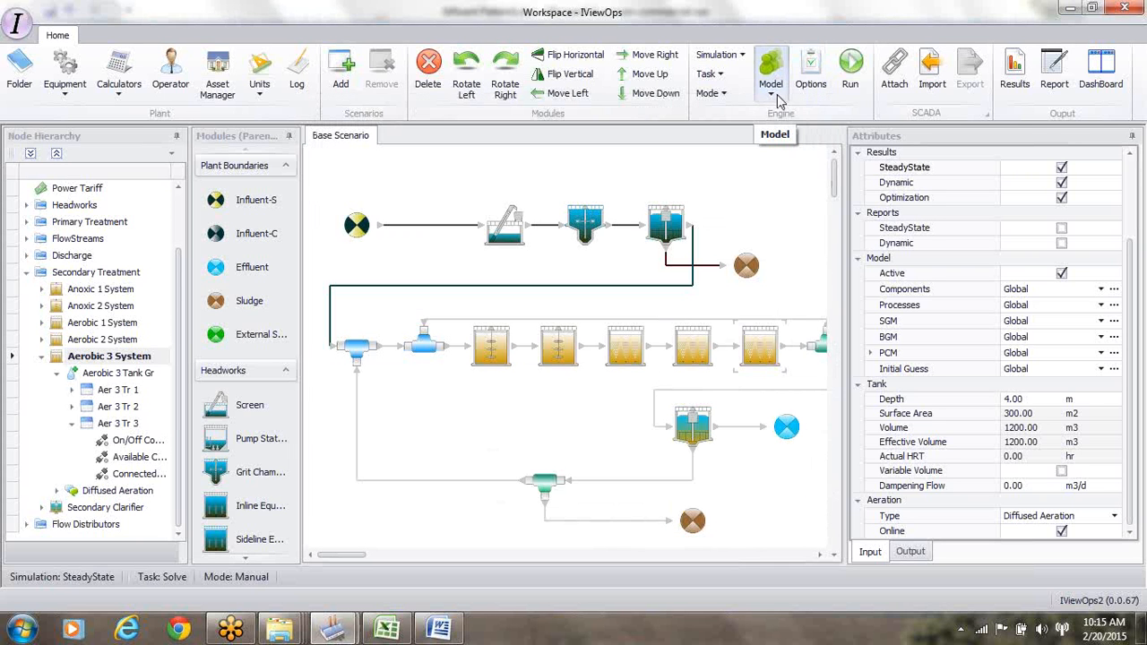
- In the Suspended Growth Model parameters, set the OHO aerobic rate constant for lysis and decay (bOHO_ae) to 0.120 per day
click(772, 89)
mouse_move(788, 156)
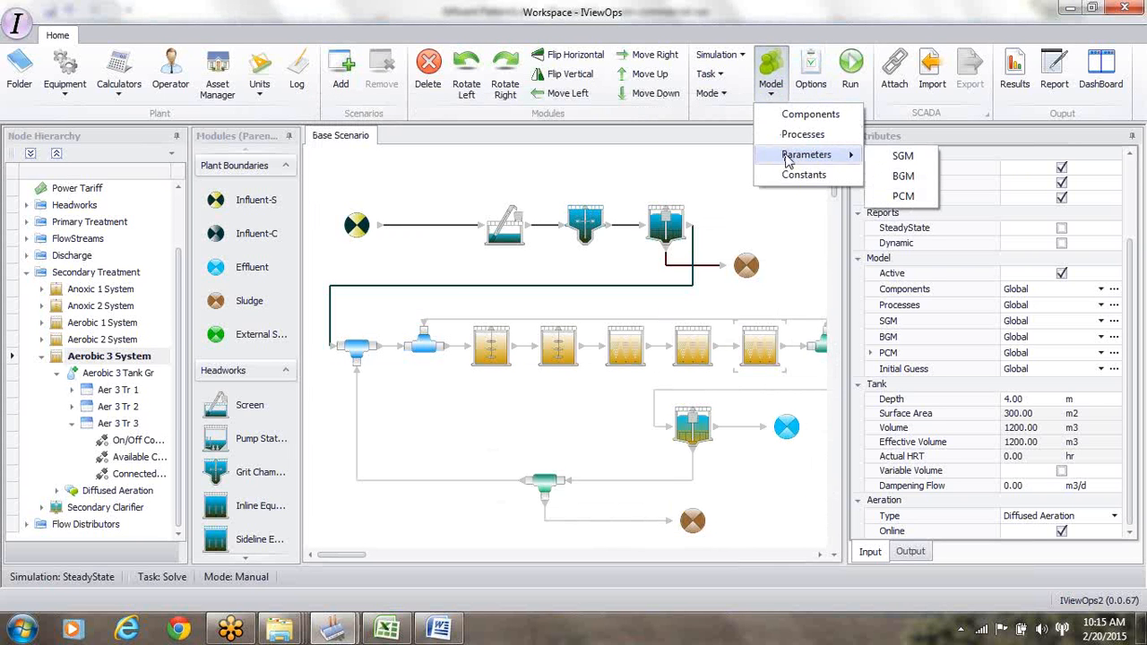
click(899, 156)
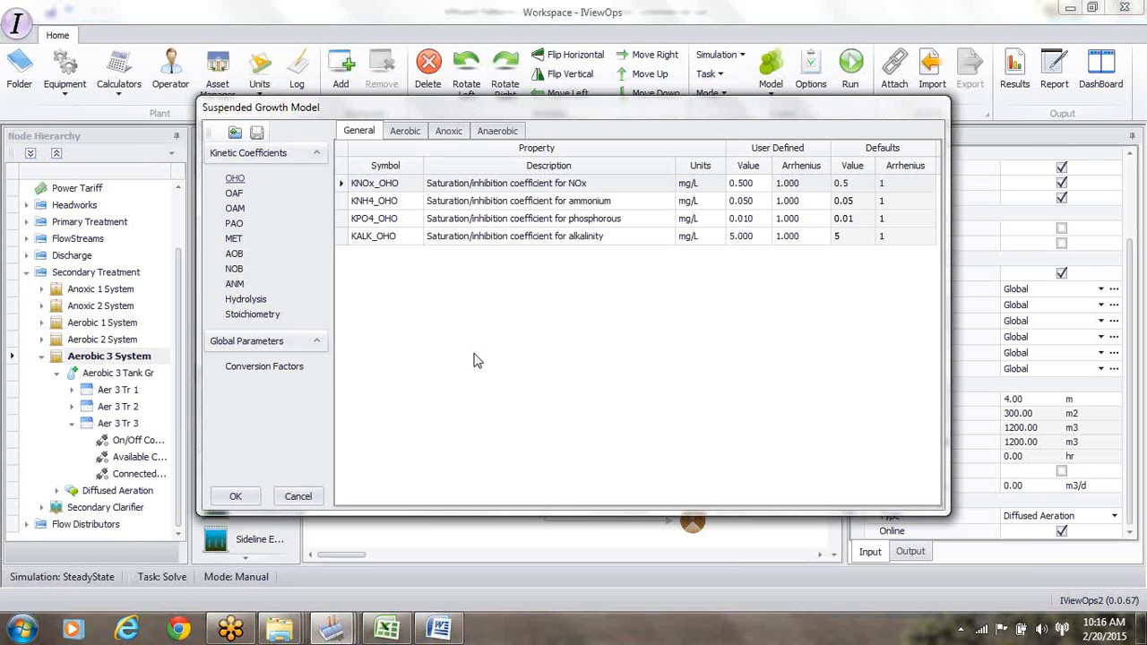
click(405, 133)
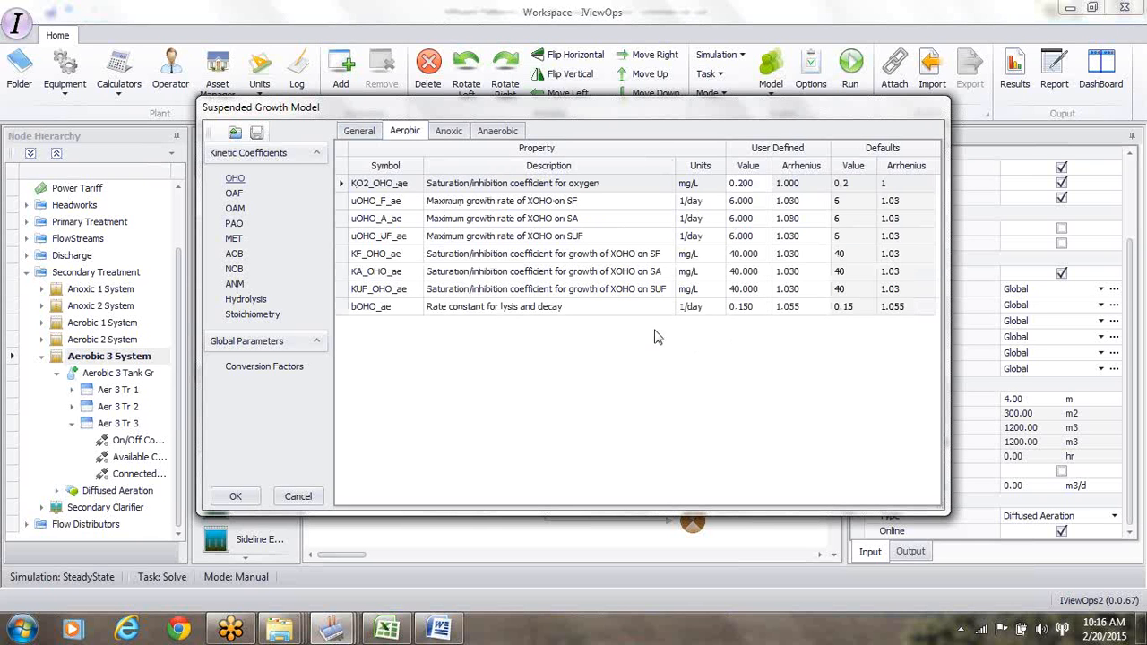
click(749, 307)
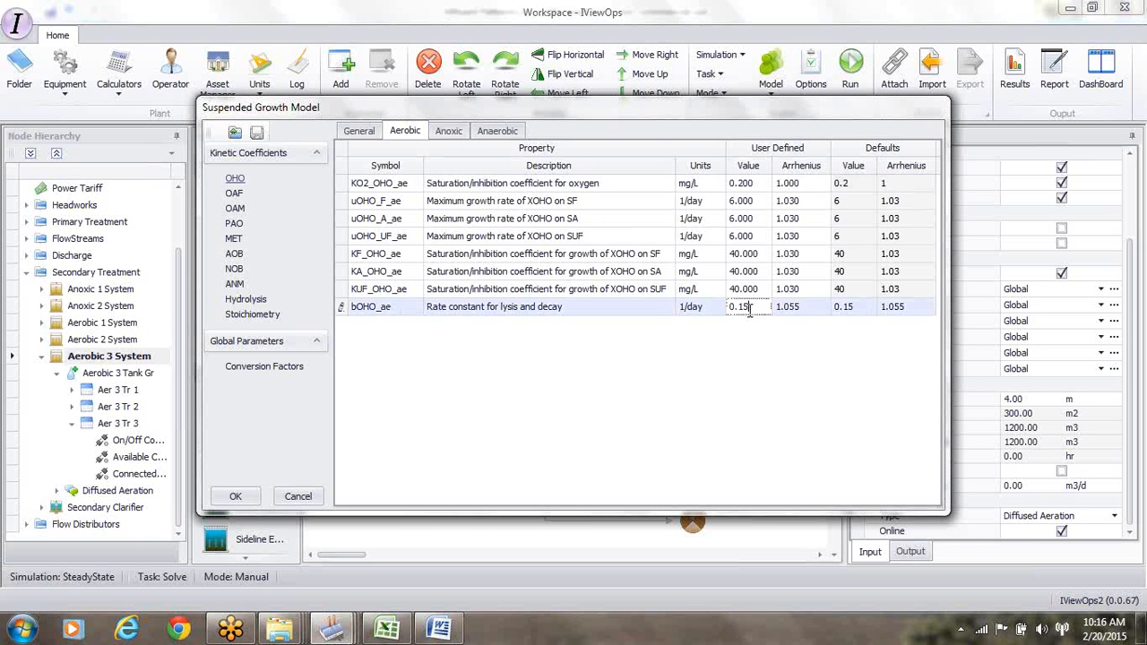
key(BackSpace)
text(20)
key(Return)
- Set the OHO anoxic rate constant for lysis and decay (bOHO_ax) to 0.080 per day
click(448, 131)
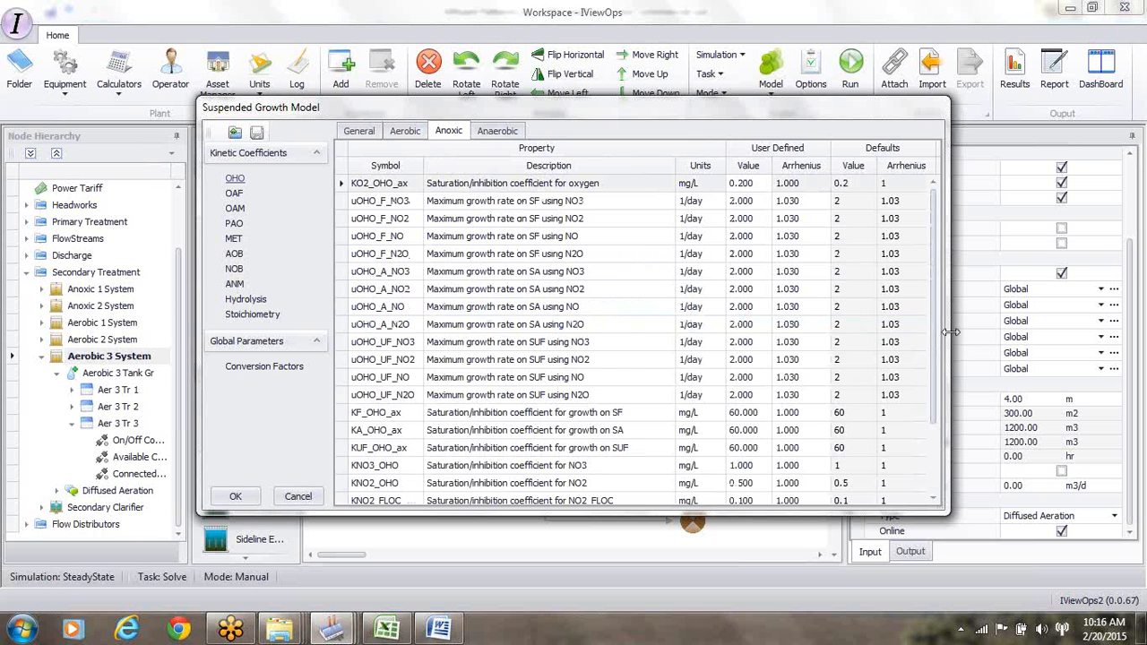
scroll(927, 436, down, 2)
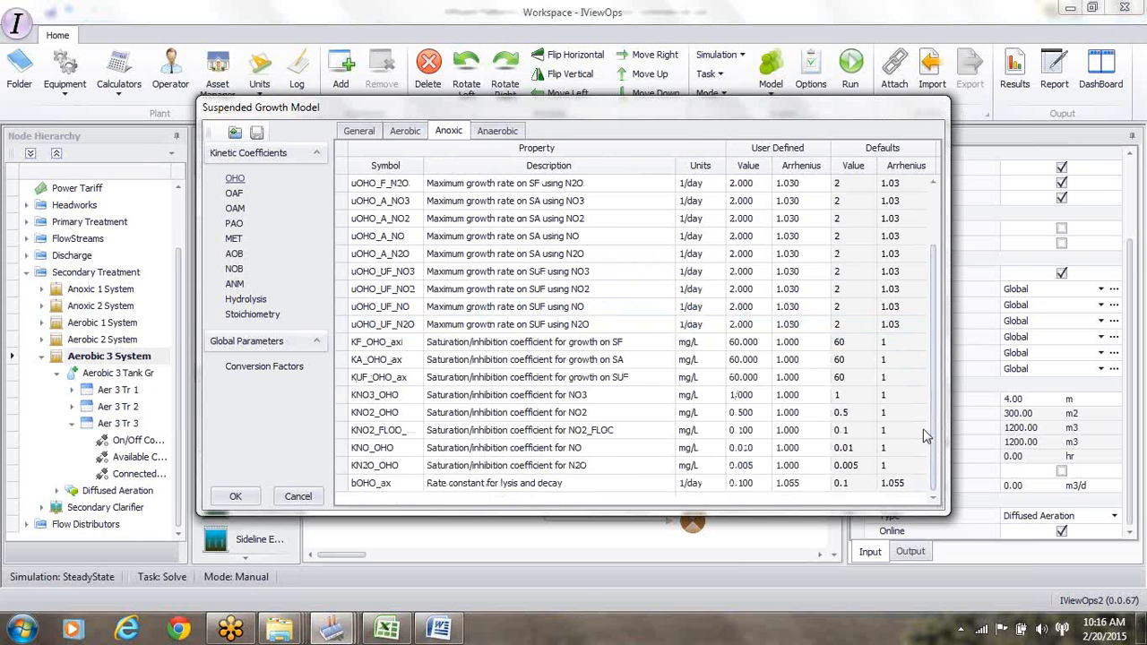
click(755, 484)
key(BackSpace)
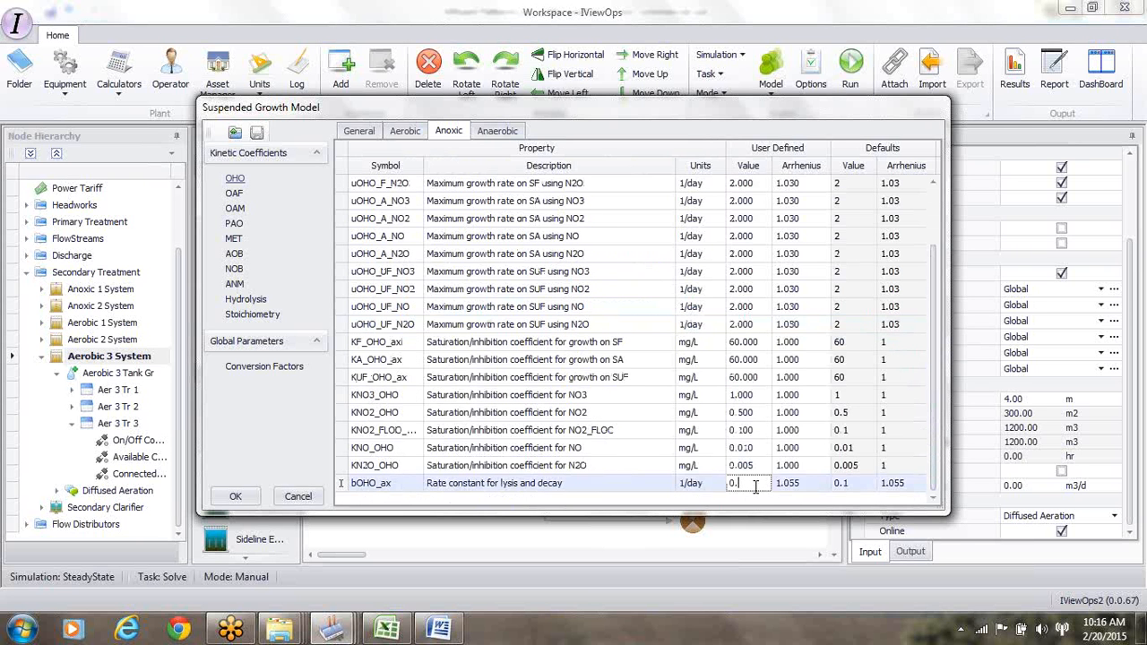
text(080)
- Set the OHO anaerobic rate constant for lysis and decay (bOHO_an) to 0.040 per day
click(507, 134)
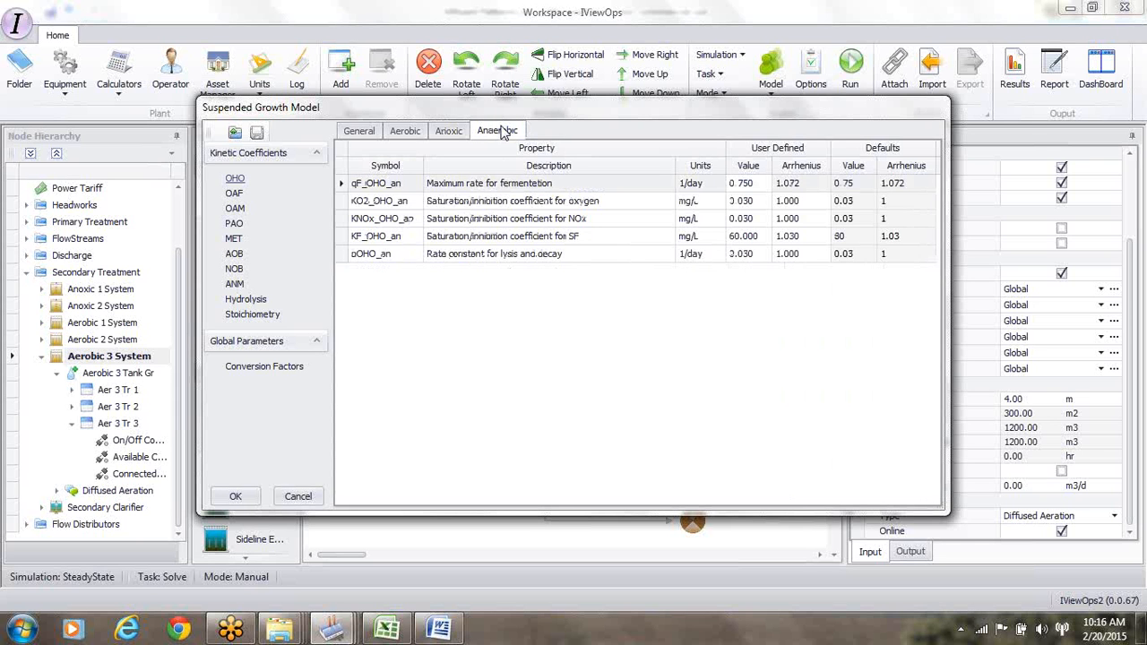
click(751, 257)
key(BackSpace)
key(BackSpace)
text(40)
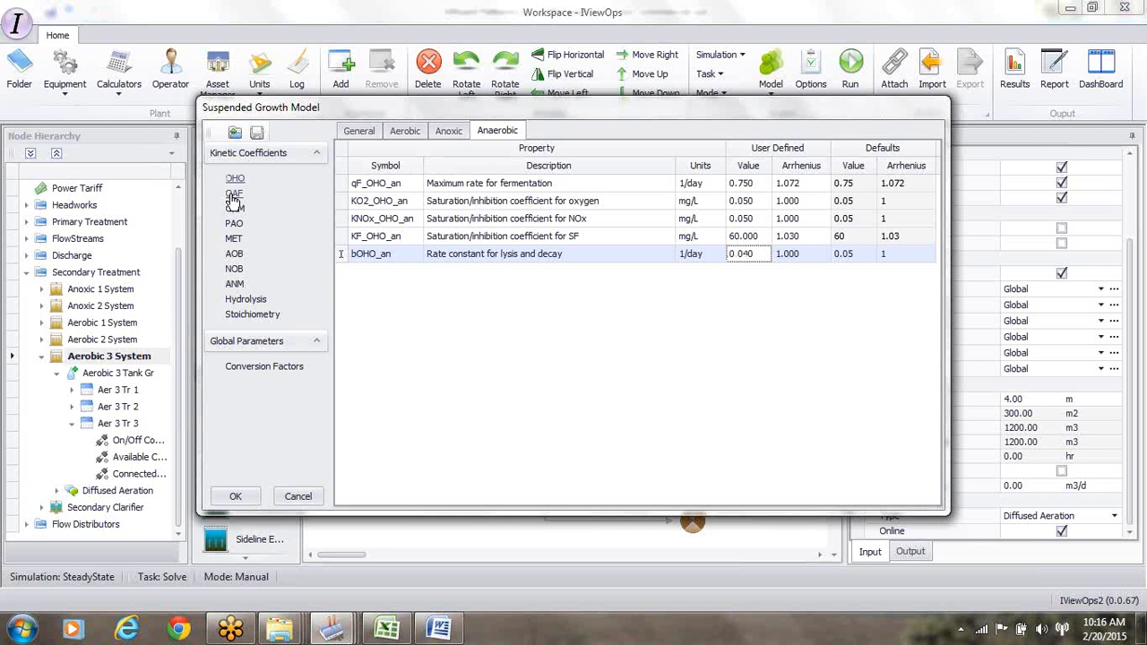
- Set the AOB saturation coefficient for oxygen (KO2_AOB) to 0.5 mg/L in the general kinetic coefficients
click(235, 256)
click(359, 132)
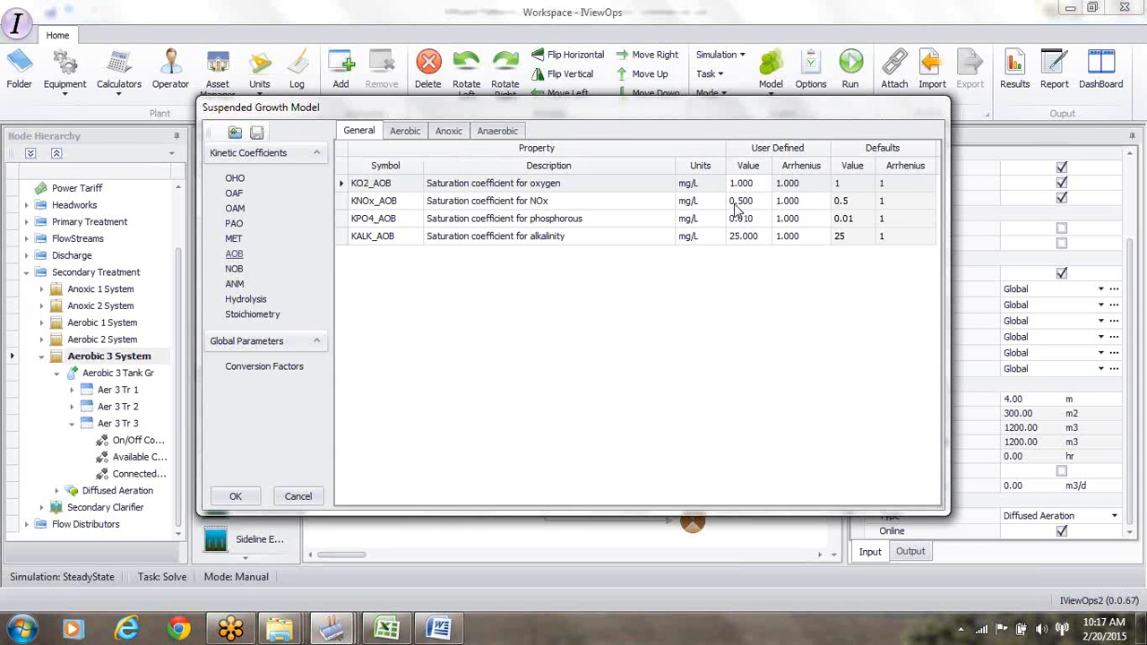
click(759, 184)
text(0.5)
key(Return)
- Set the AOB aerobic saturation coefficient for ammonium (KNH4_AOB) to 0.5 mg/L
click(413, 135)
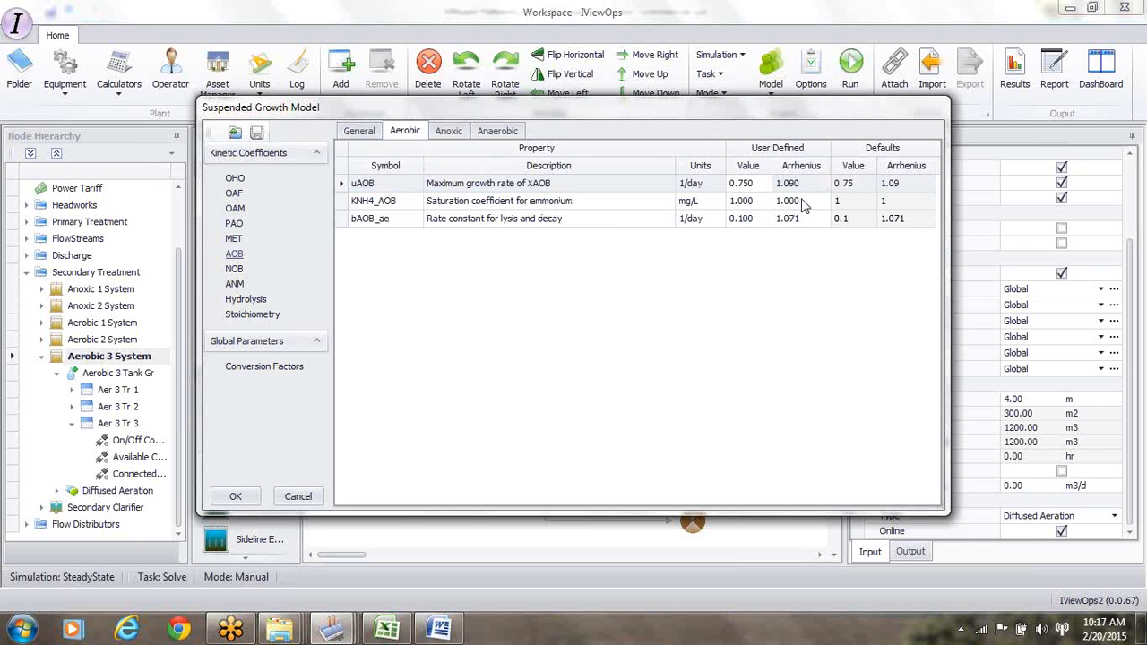
click(762, 203)
key(BackSpace)
text(0.5)
key(Return)
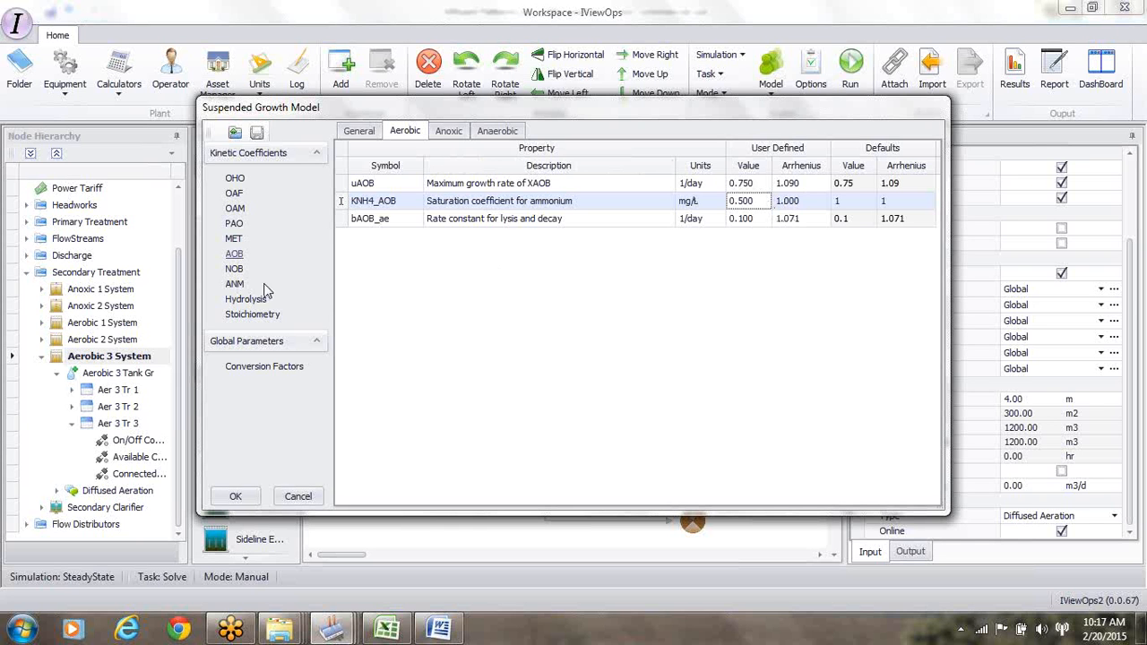
- Set the NOB saturation/inhibition coefficient for oxygen (KO2_NOB) to 0.55 mg/L in the general kinetic coefficients
click(233, 271)
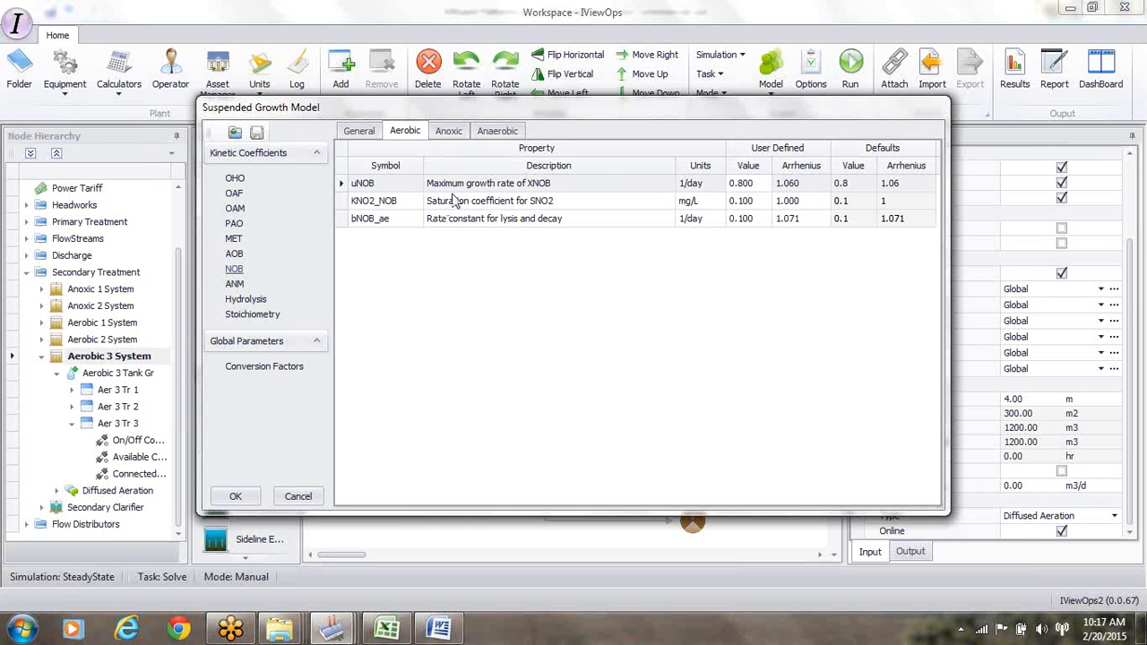
click(369, 132)
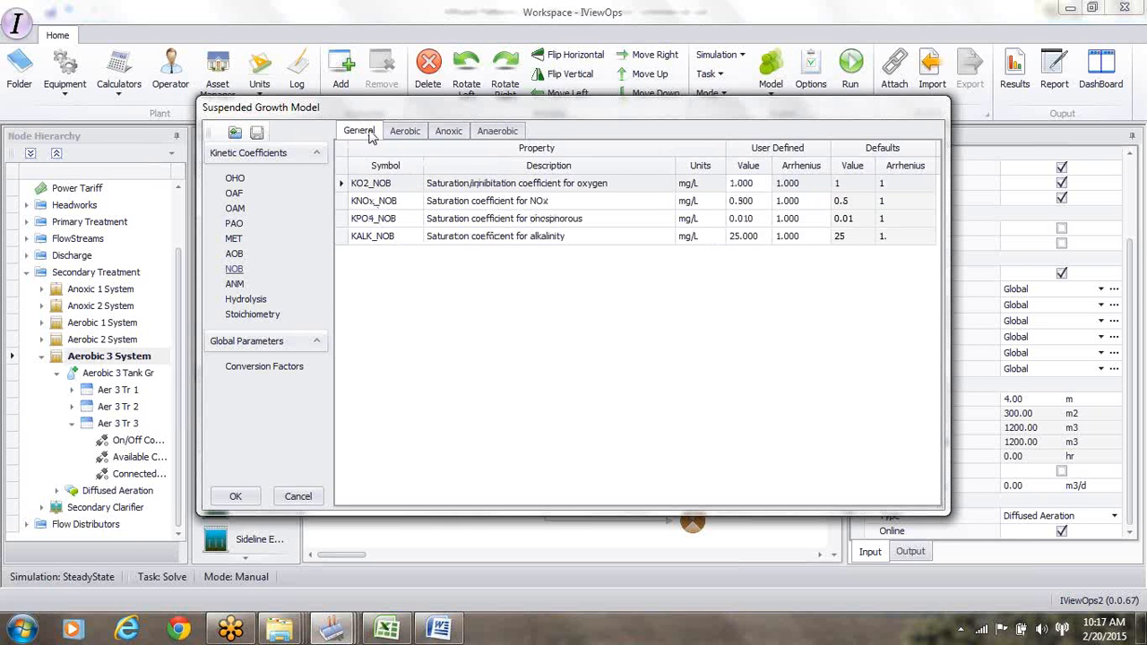
click(758, 183)
text(0.55)
key(Return)
- Check the hydrolysis and stoichiometry coefficients, set the biodegradable COD to BOD ratio (iXS_BOD) conversion factor to 1.750, and accept the Suspended Growth Model parameters
click(246, 302)
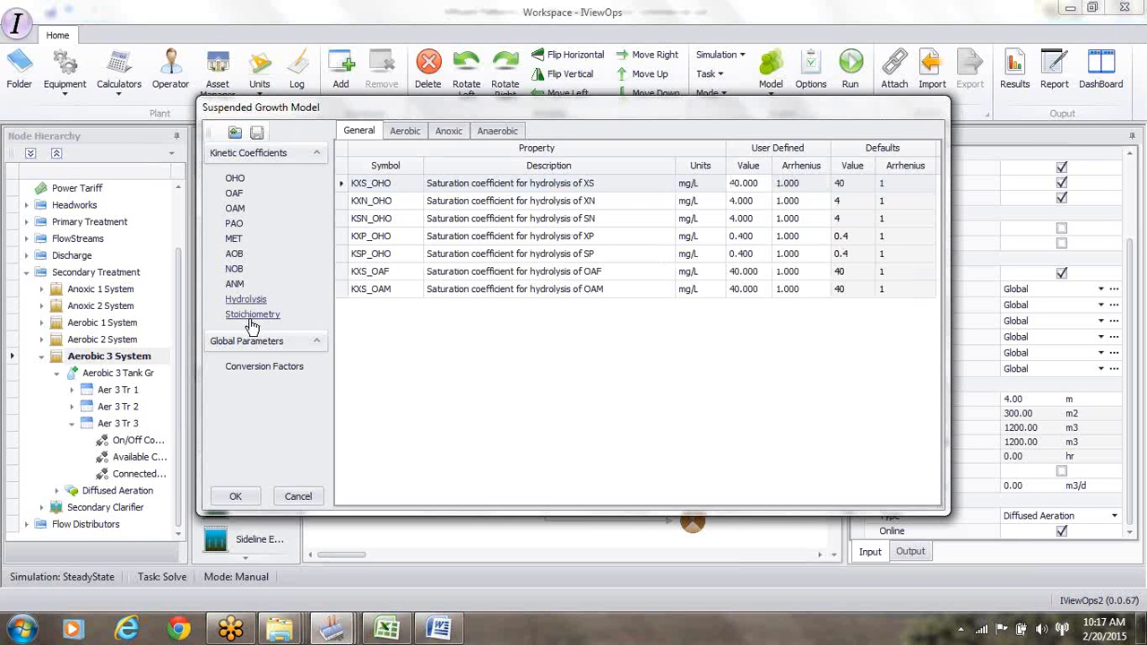
click(252, 315)
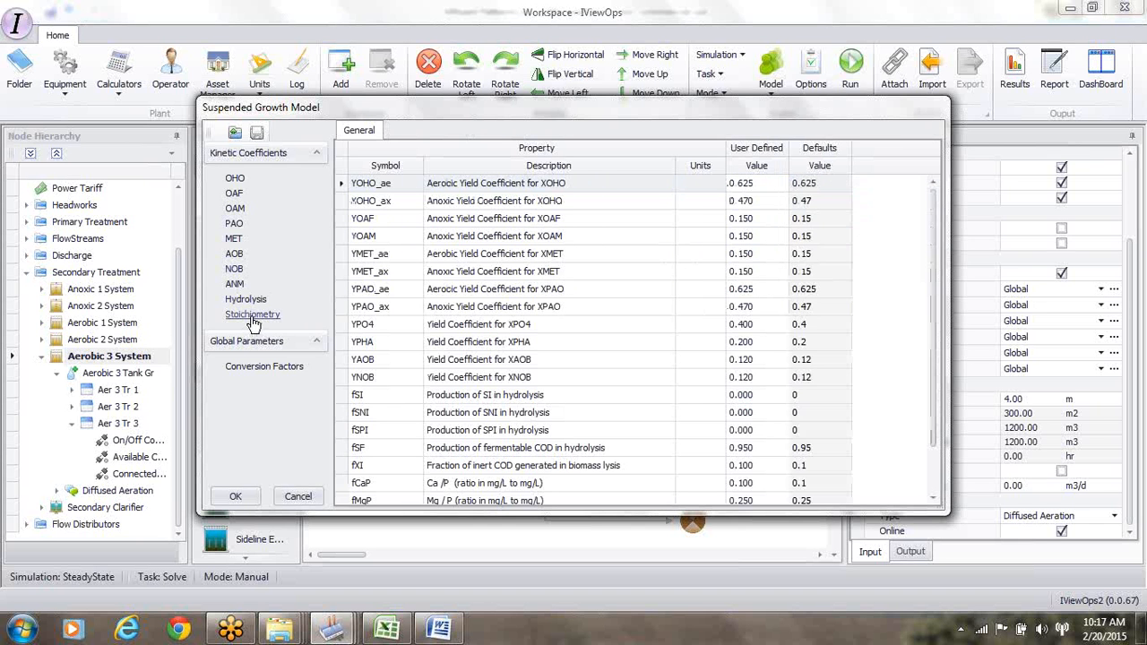
scroll(936, 448, down, 1)
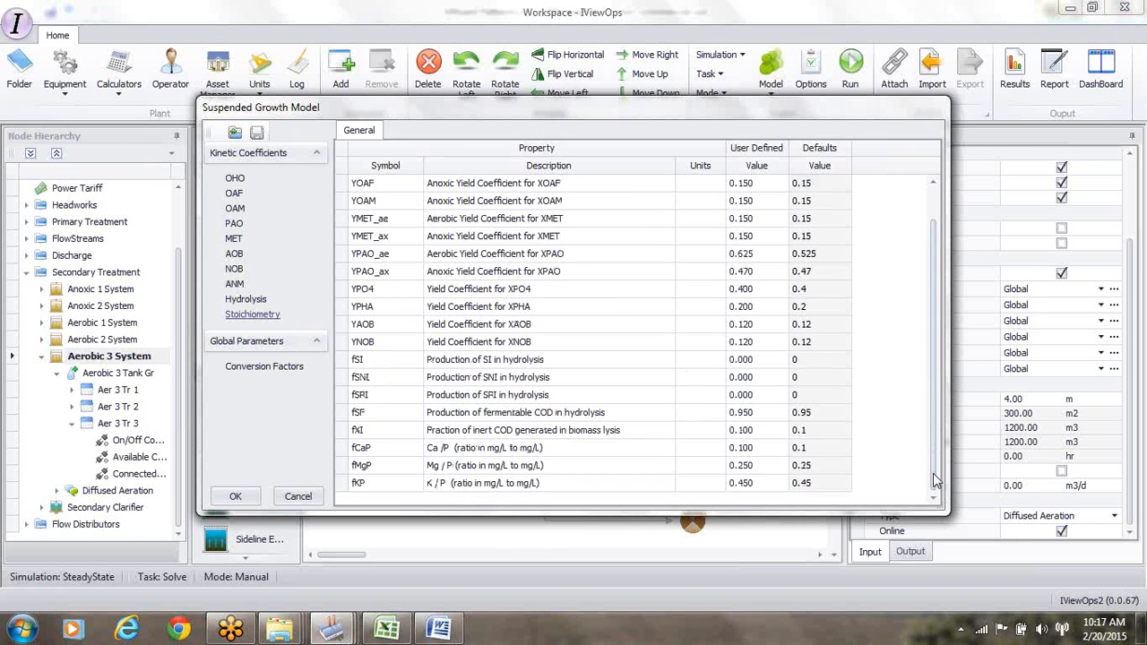
click(258, 375)
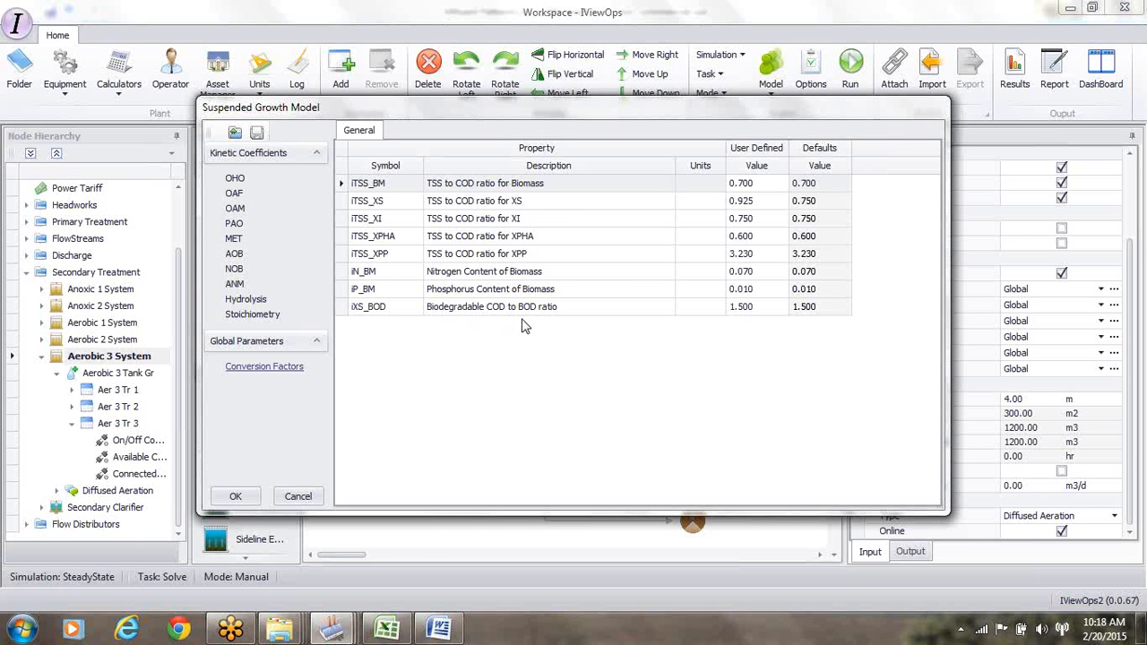
click(758, 309)
key(BackSpace)
text(750)
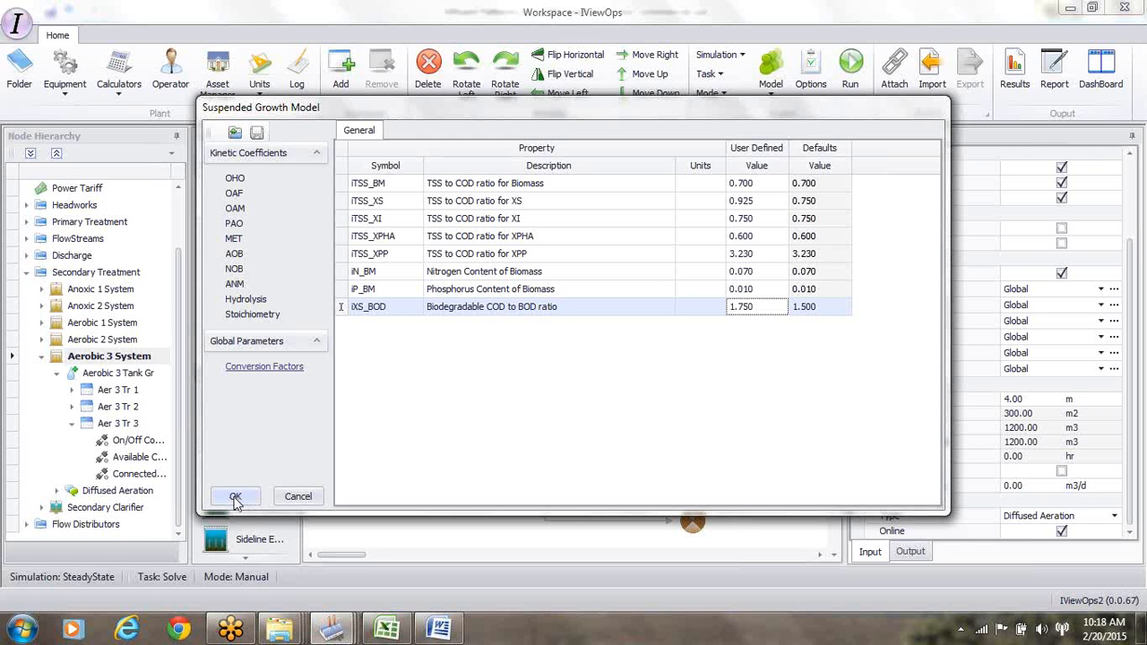
click(236, 497)
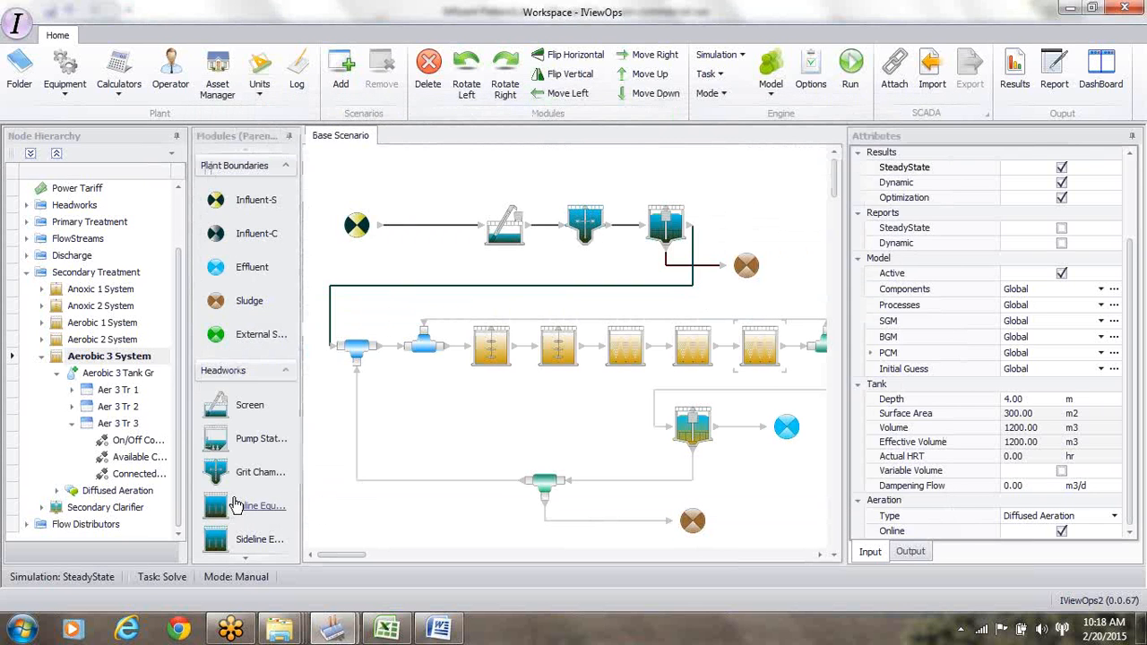
- Save the Suspended Growth Model parameter set over the existing file SGM Class 1.sgm and close the parameters dialog
click(770, 82)
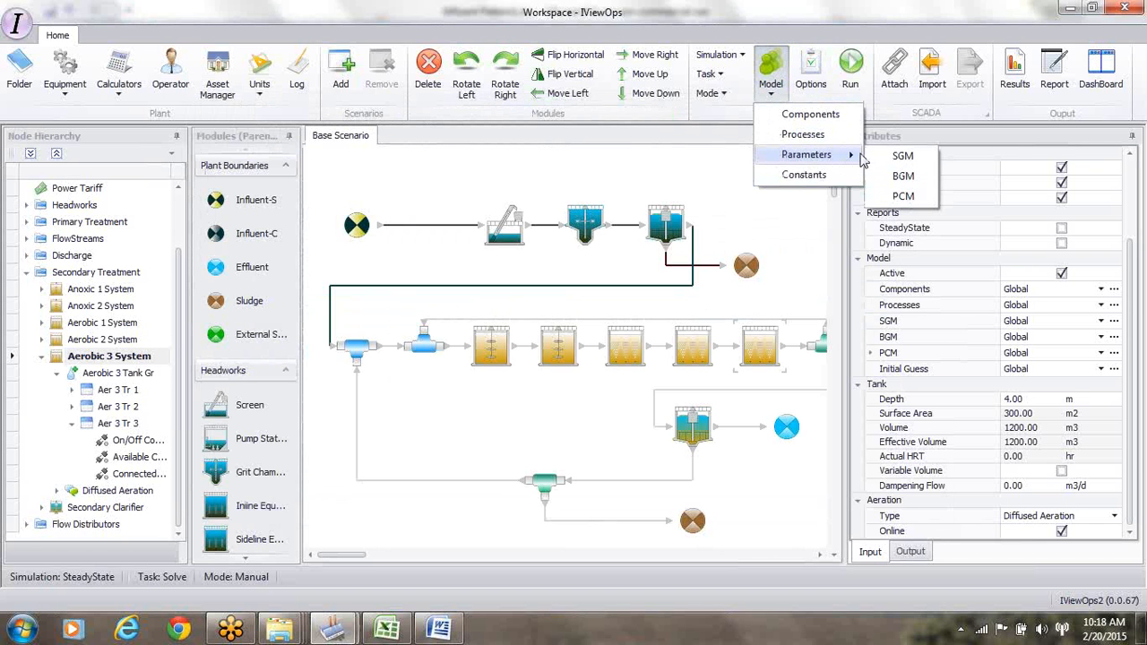
click(886, 159)
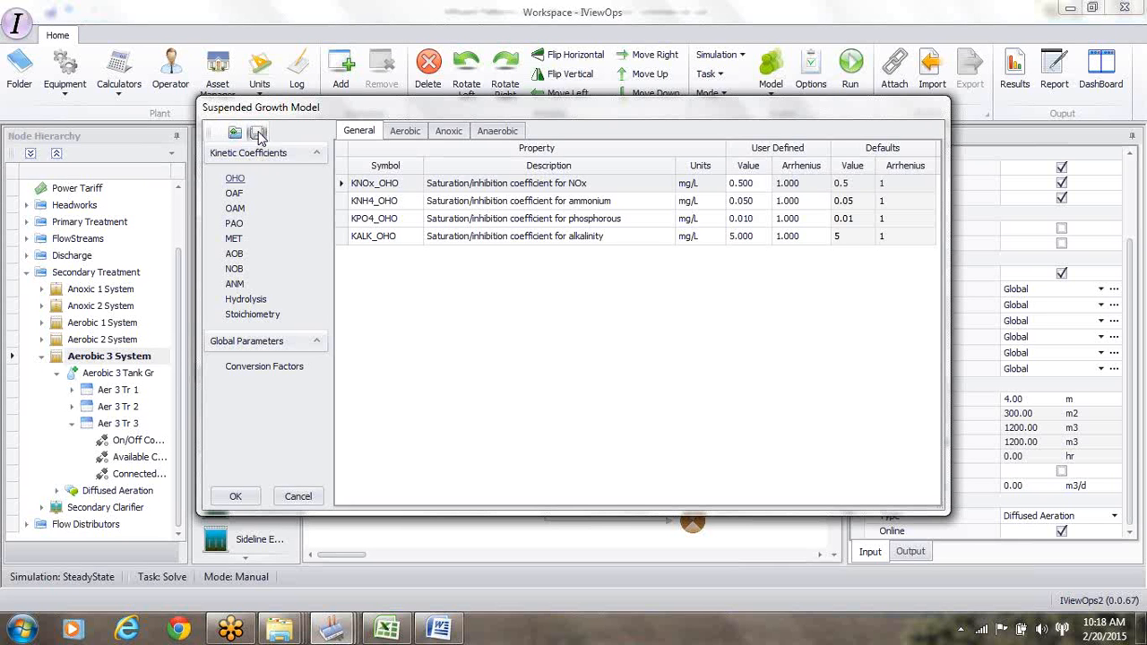
click(258, 135)
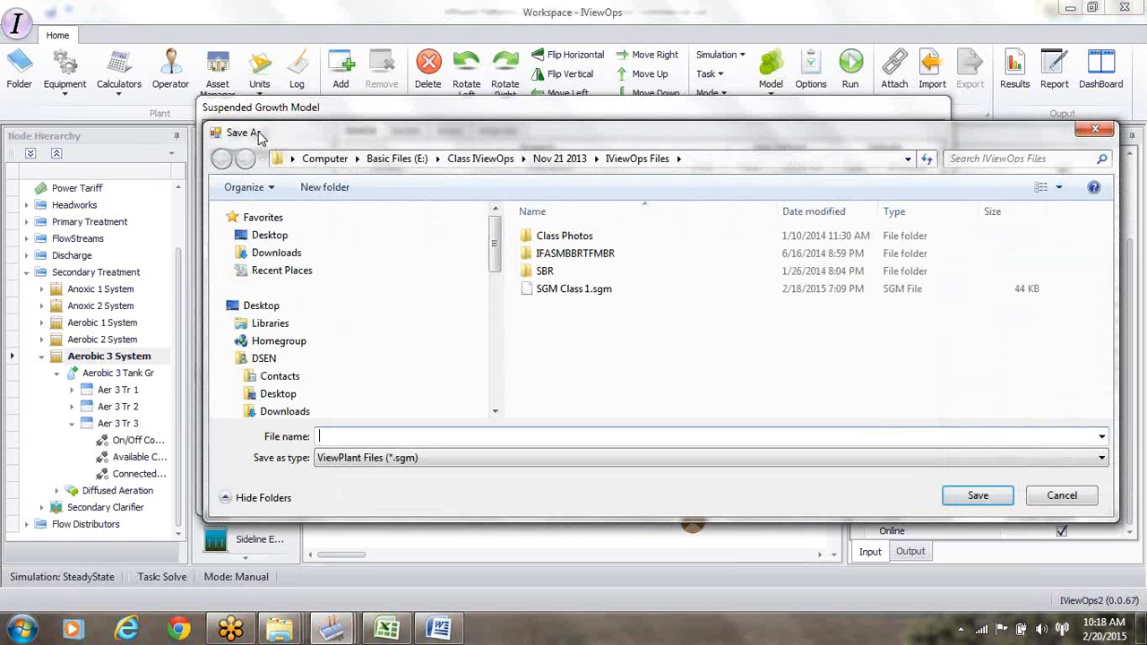
click(562, 296)
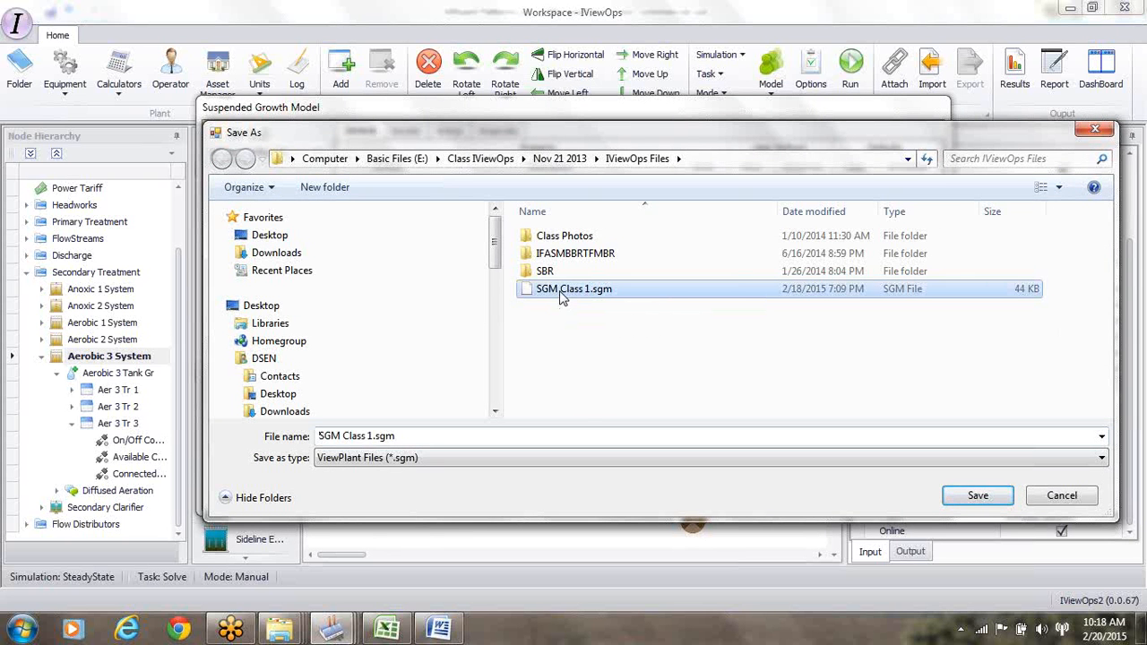
click(970, 507)
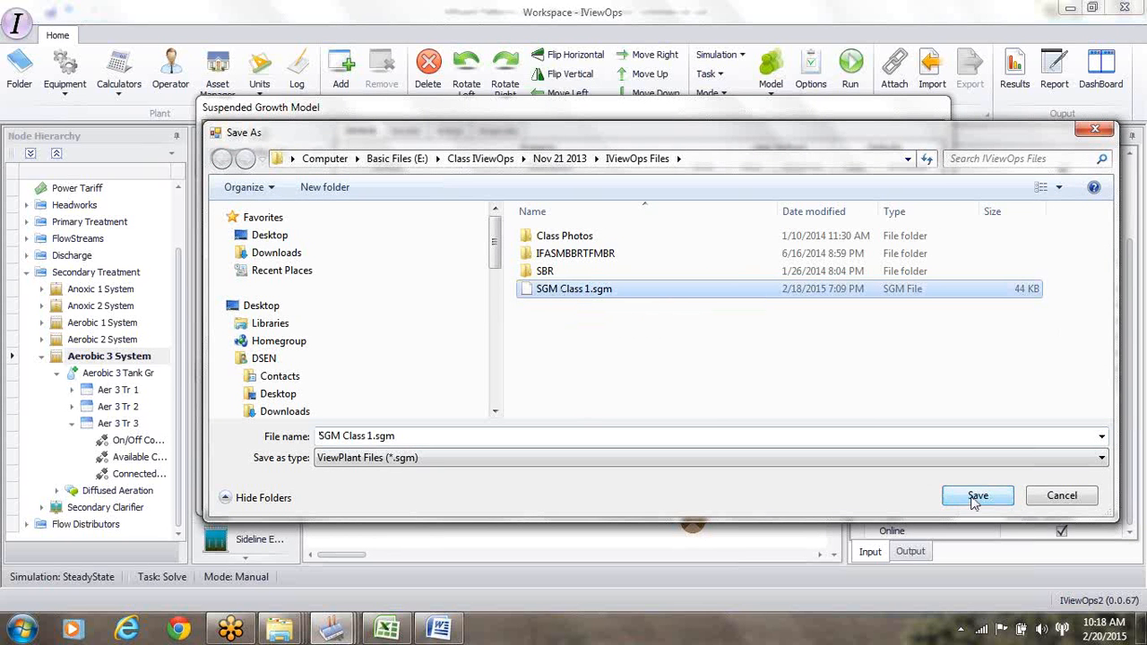
click(627, 320)
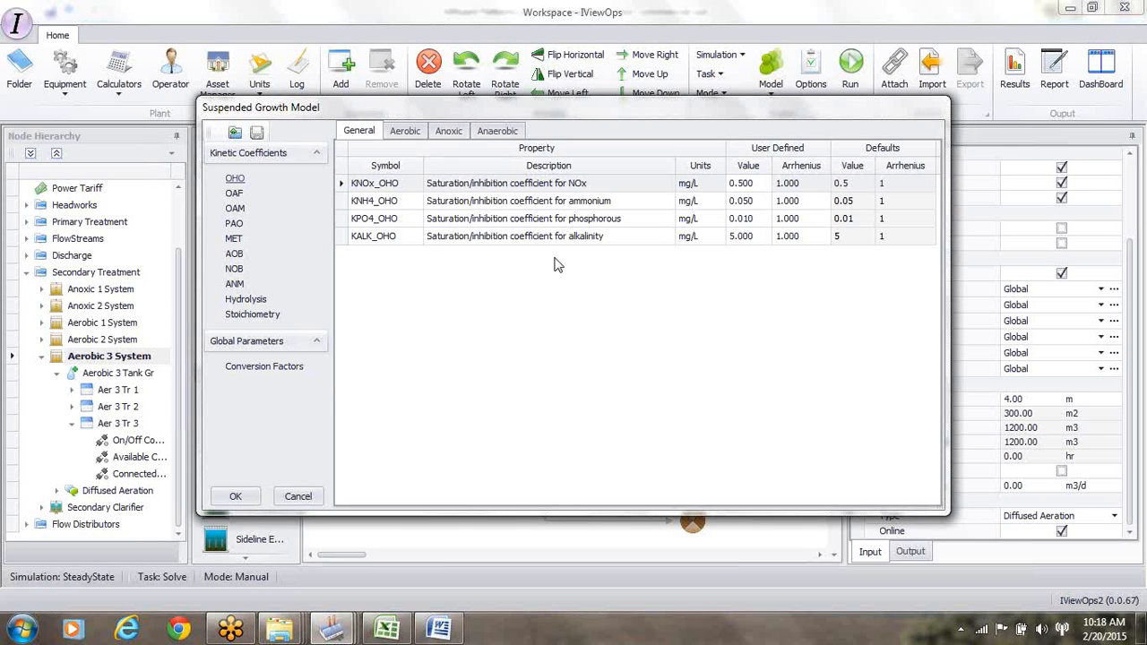
click(236, 496)
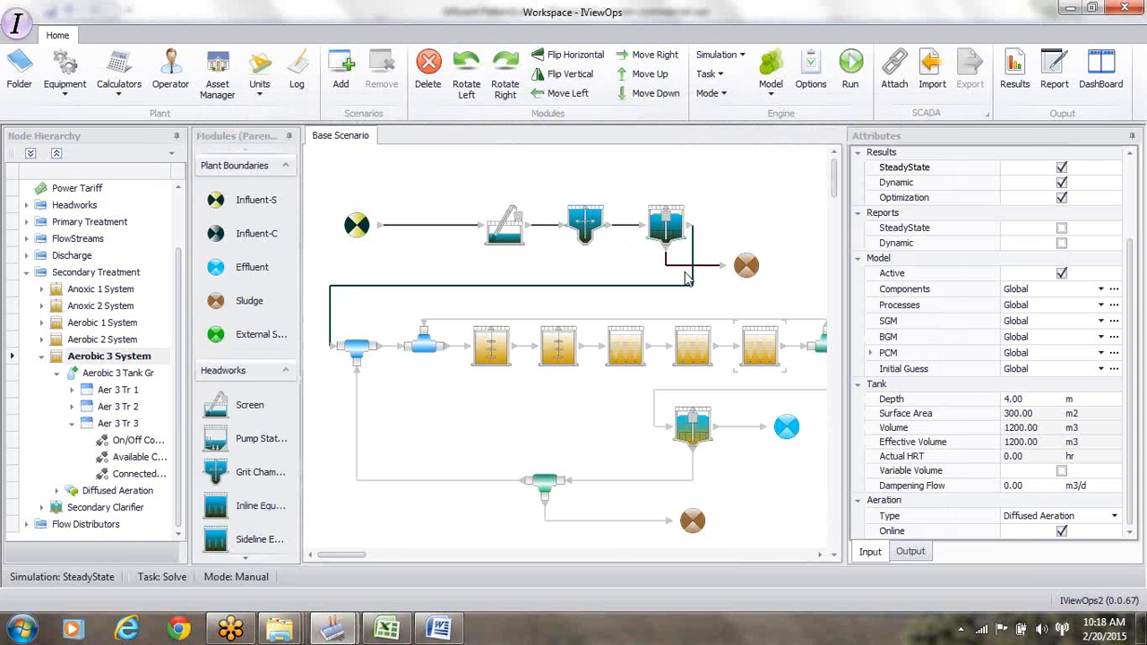
- Review the general Physico-Chemical Model coefficients and the model constant for the partial pressure of CO2
click(771, 76)
mouse_move(794, 156)
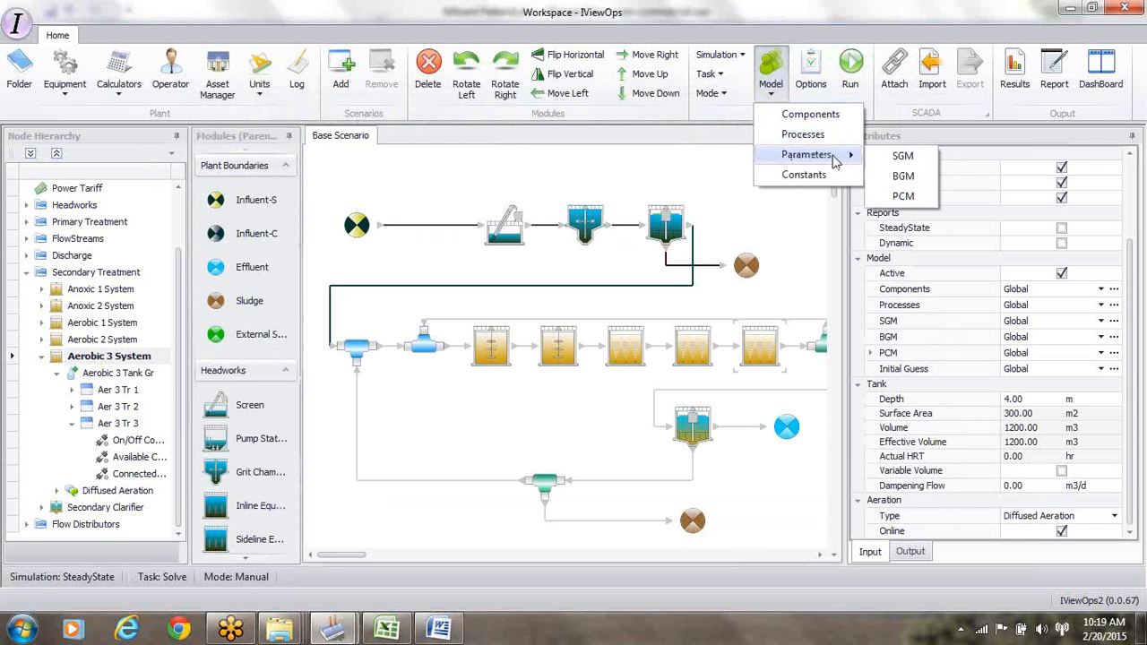
click(898, 198)
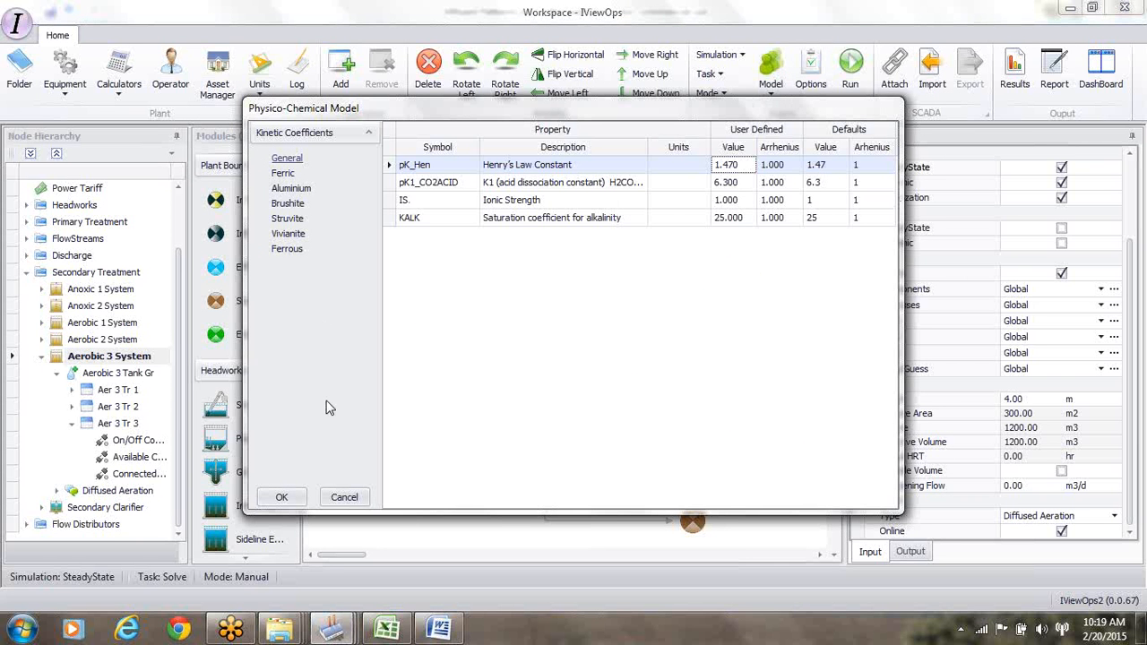
click(289, 498)
click(770, 88)
click(779, 172)
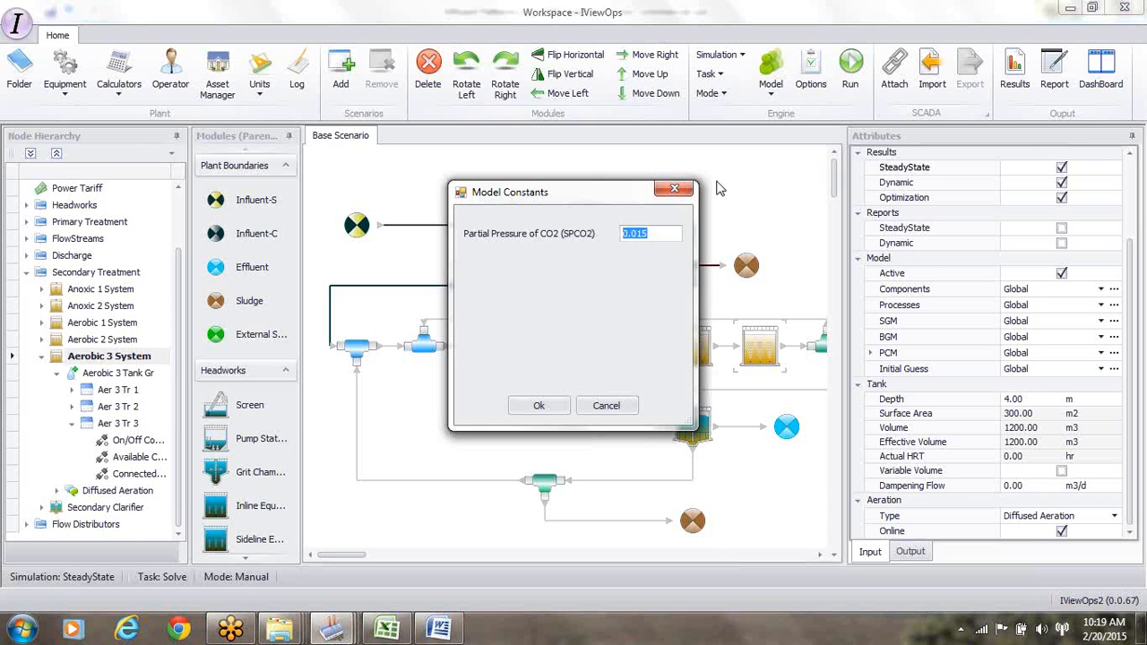
click(677, 189)
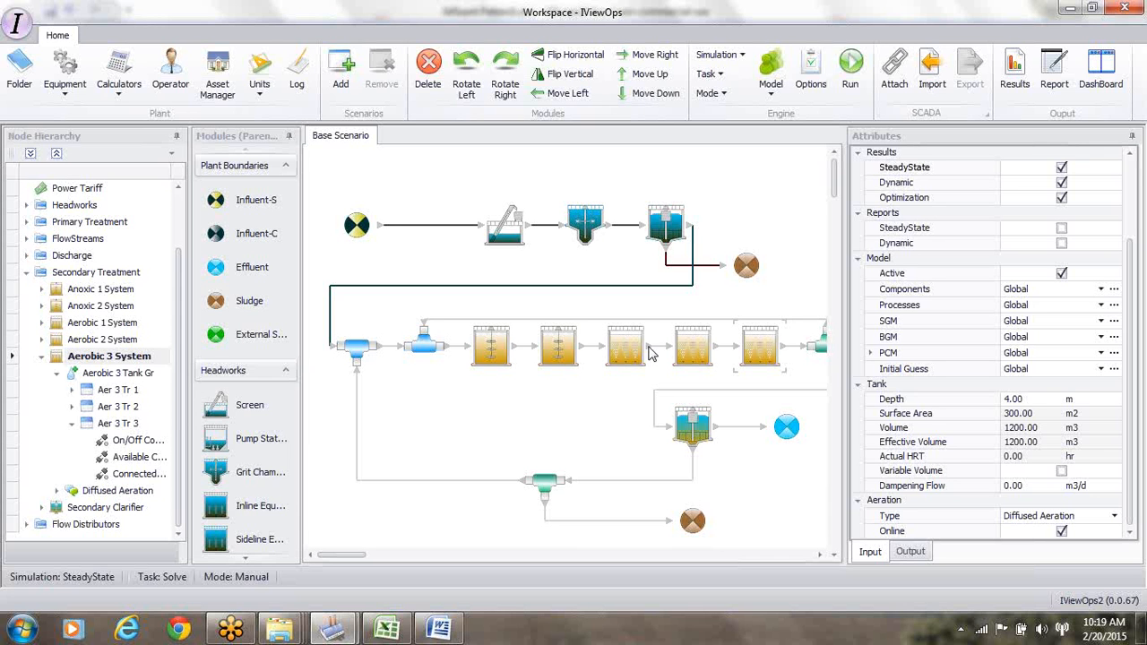
- Set the tank dampening flow of the Anoxic 1 and Anoxic 2 systems to 10000 m3/d each
click(494, 347)
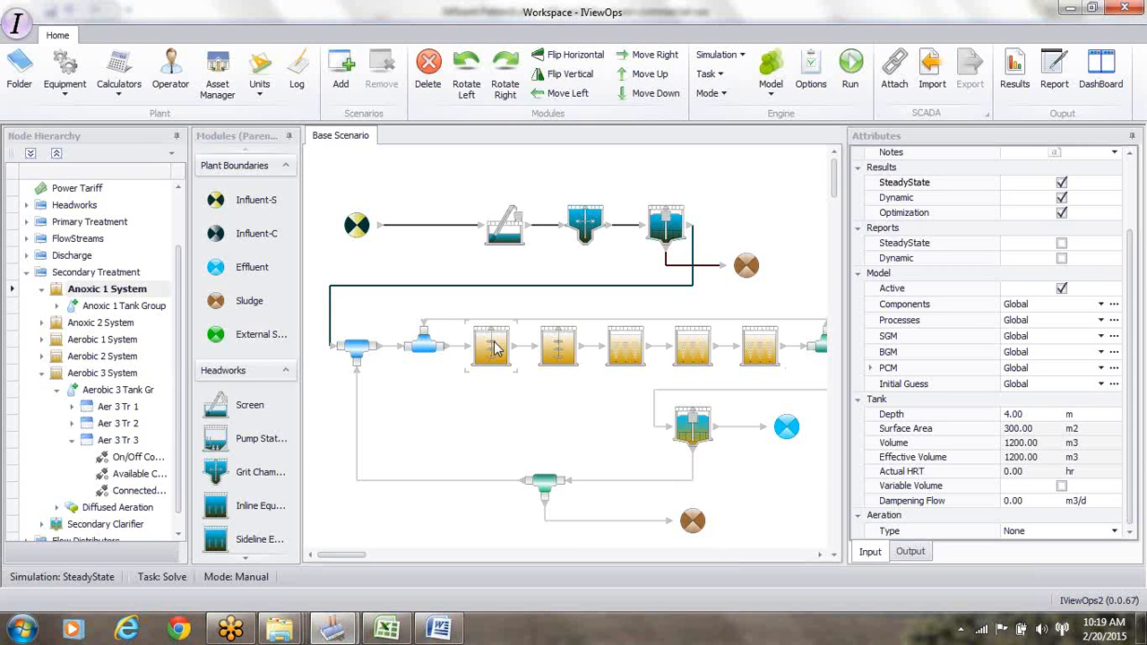
click(1028, 503)
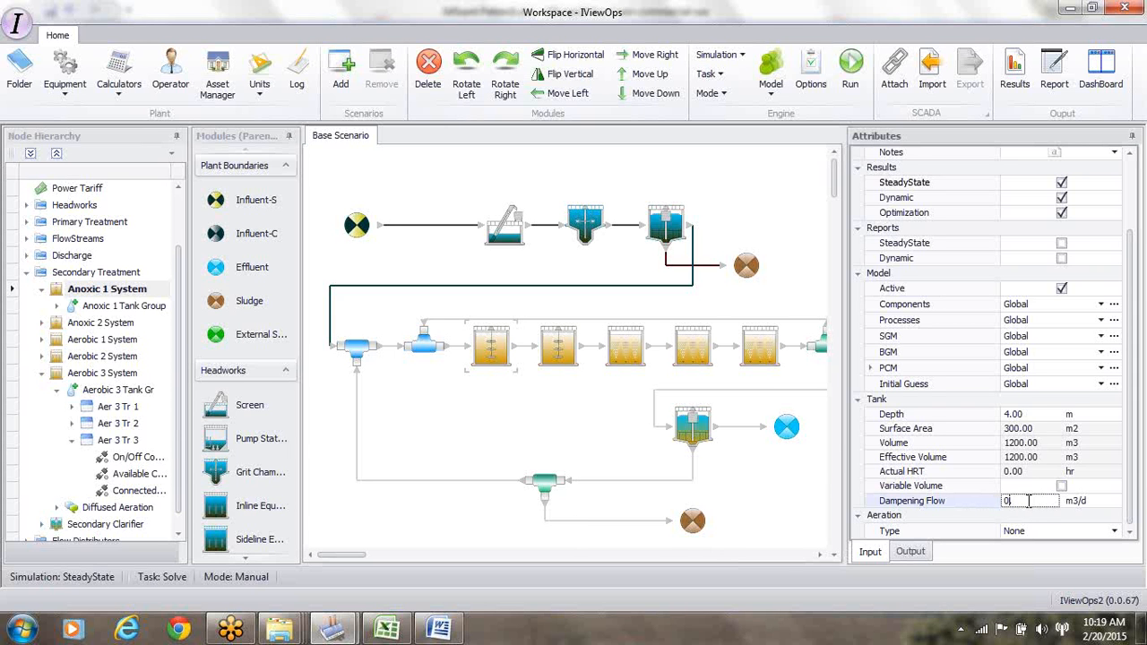
text(1)
text(0000)
click(560, 363)
click(1029, 502)
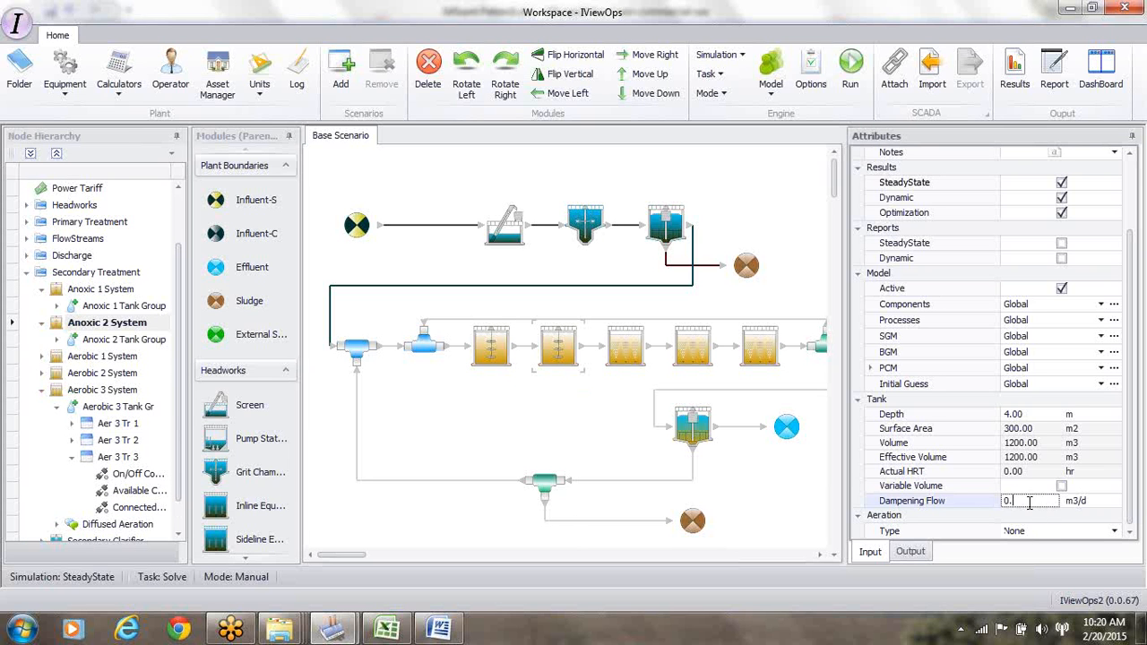
key(BackSpace)
text(10000.00)
- Set the tank dampening flow of the Aerobic 1, Aerobic 2 and Aerobic 3 systems to 10,000 m3/d each
click(625, 356)
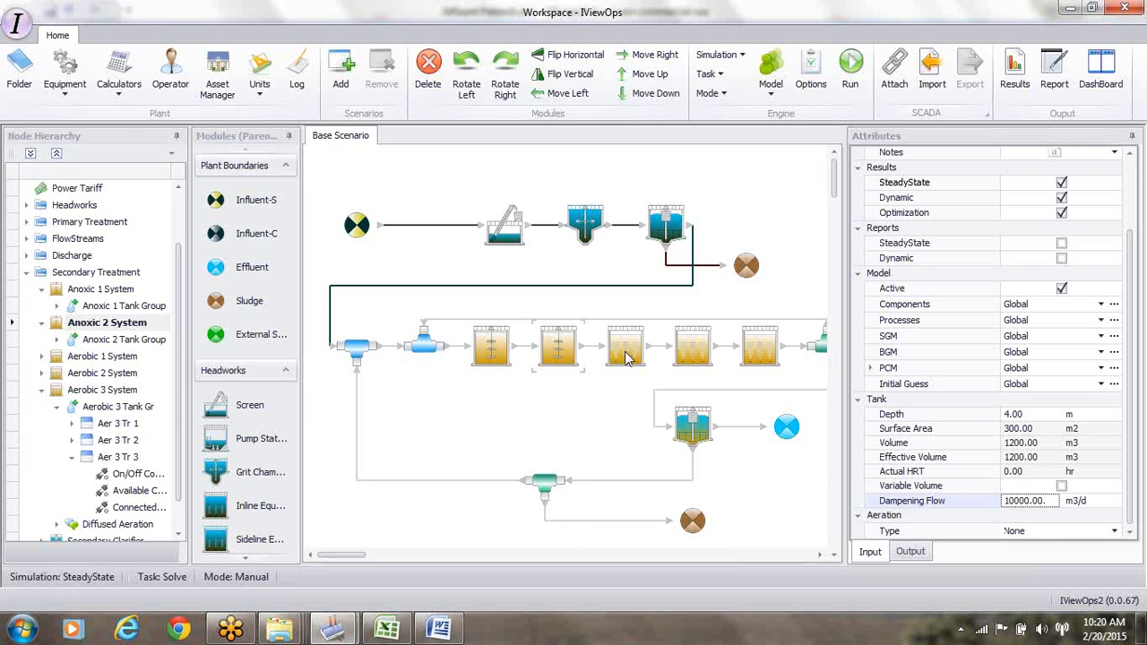
click(1029, 502)
key(BackSpace)
text(10000.00)
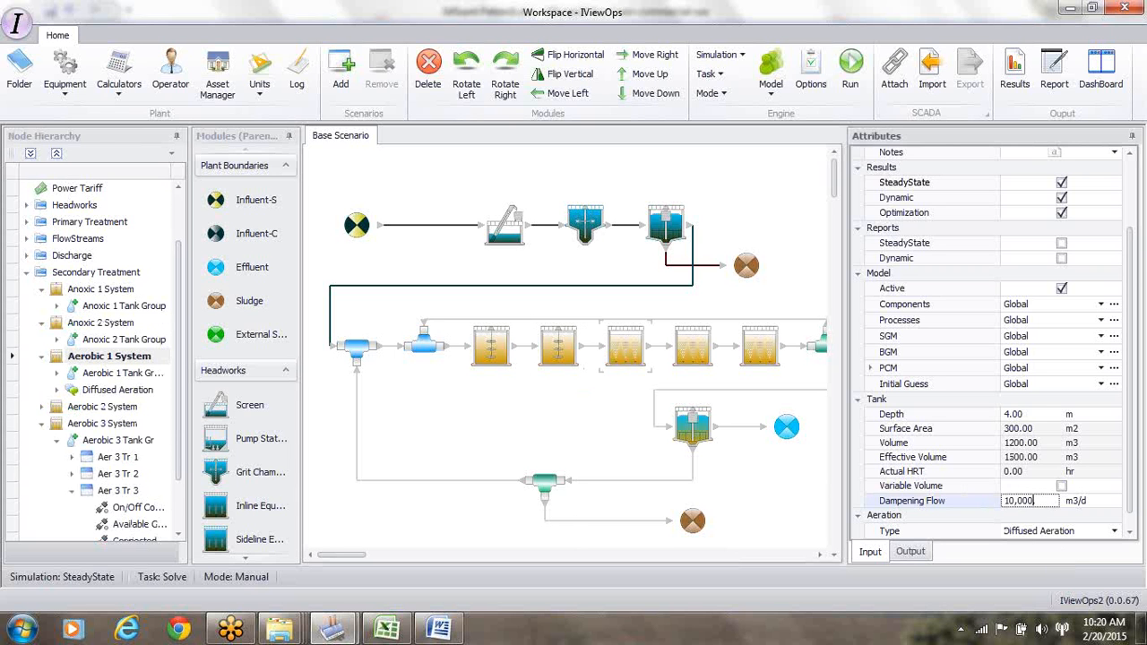
click(693, 351)
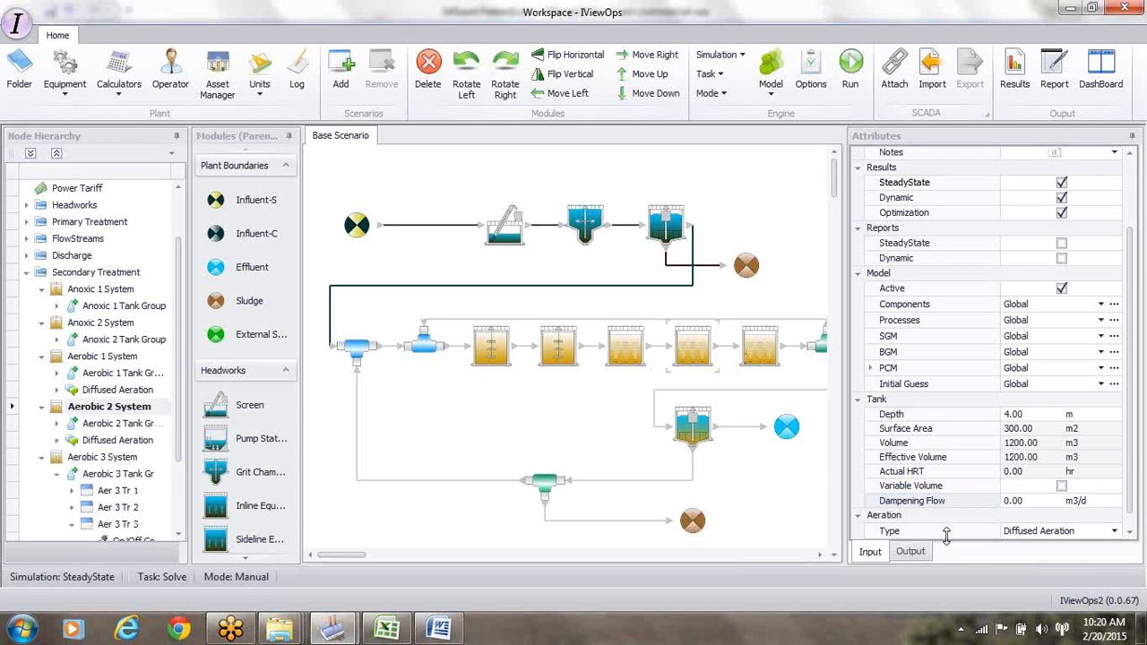
click(1029, 502)
key(BackSpace)
text(10000)
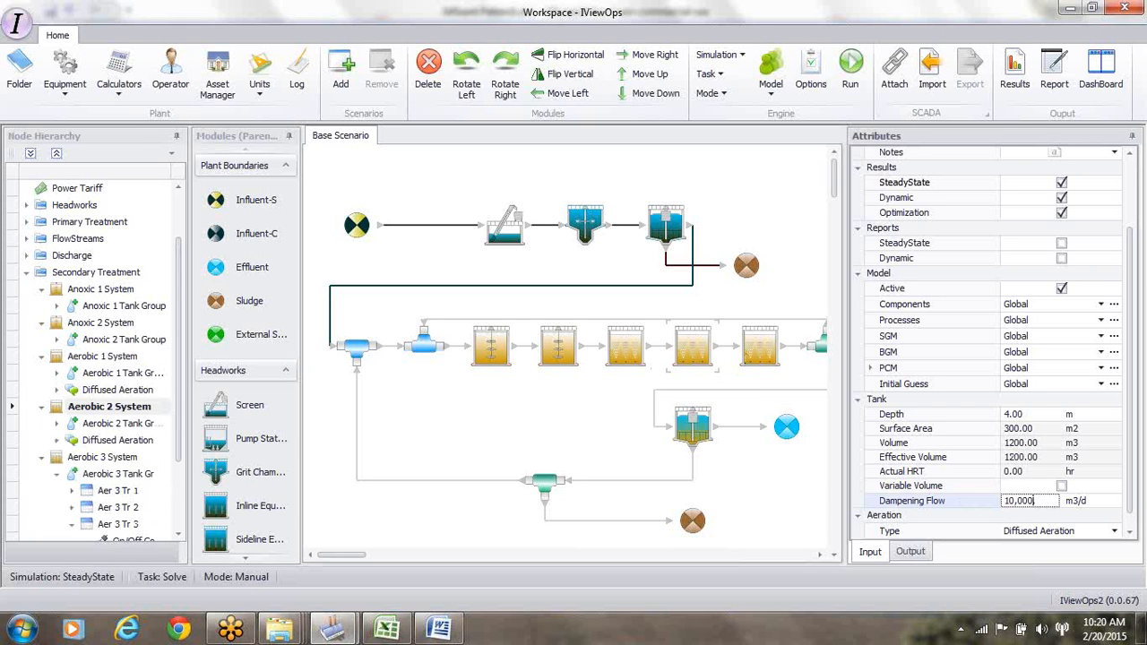
click(768, 352)
click(1026, 507)
key(BackSpace)
text(10000)
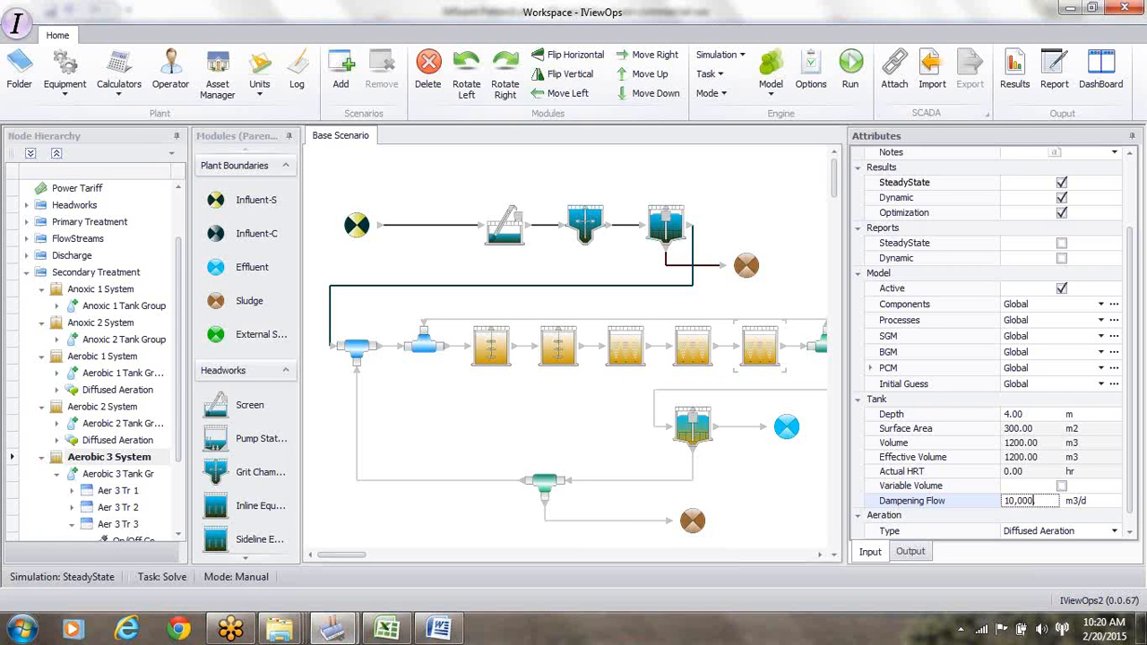
key(Return)
- Set the Secondary Clarifier's overall TSS removal to 99.70 % and its tank depth to 4.00 m
click(698, 432)
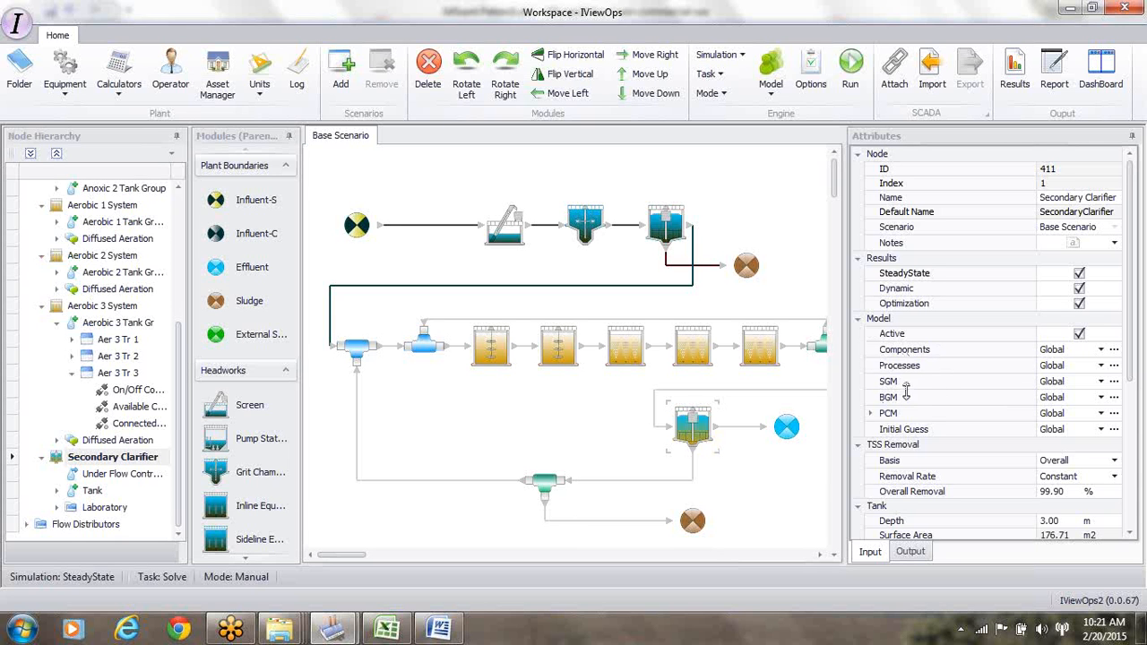
click(674, 231)
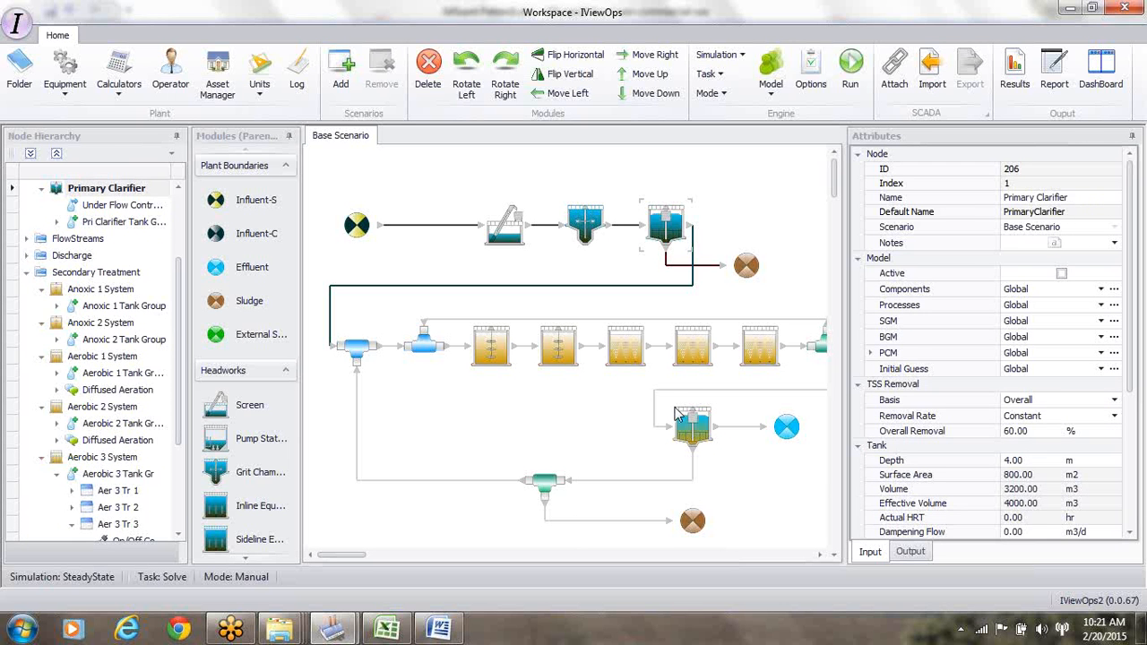
click(692, 429)
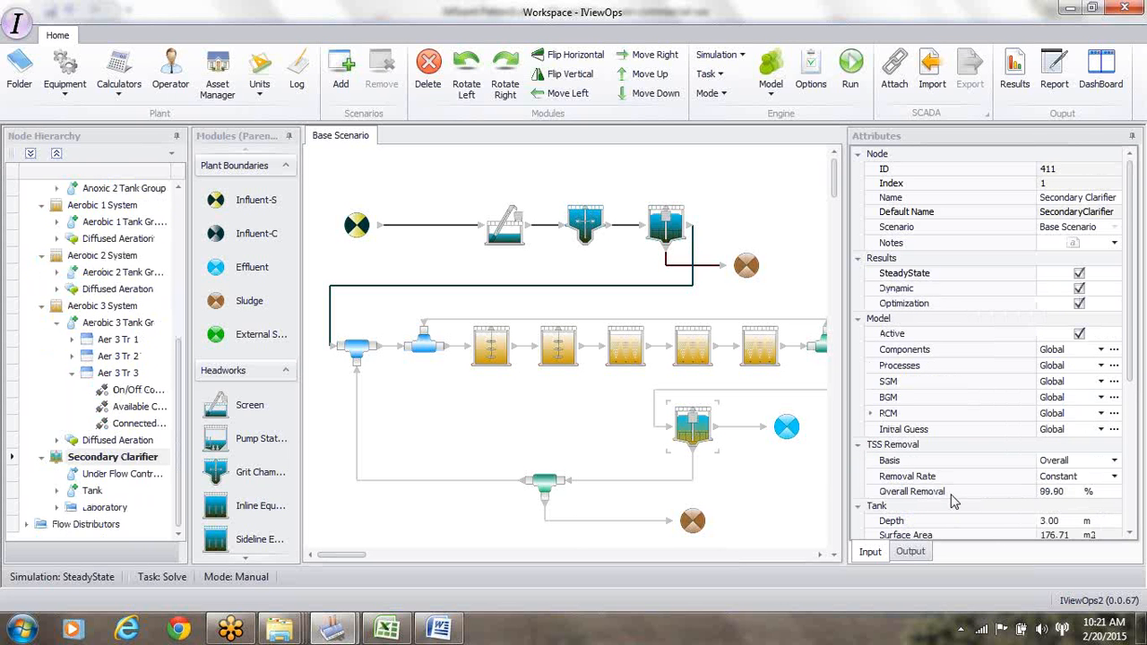
click(1069, 491)
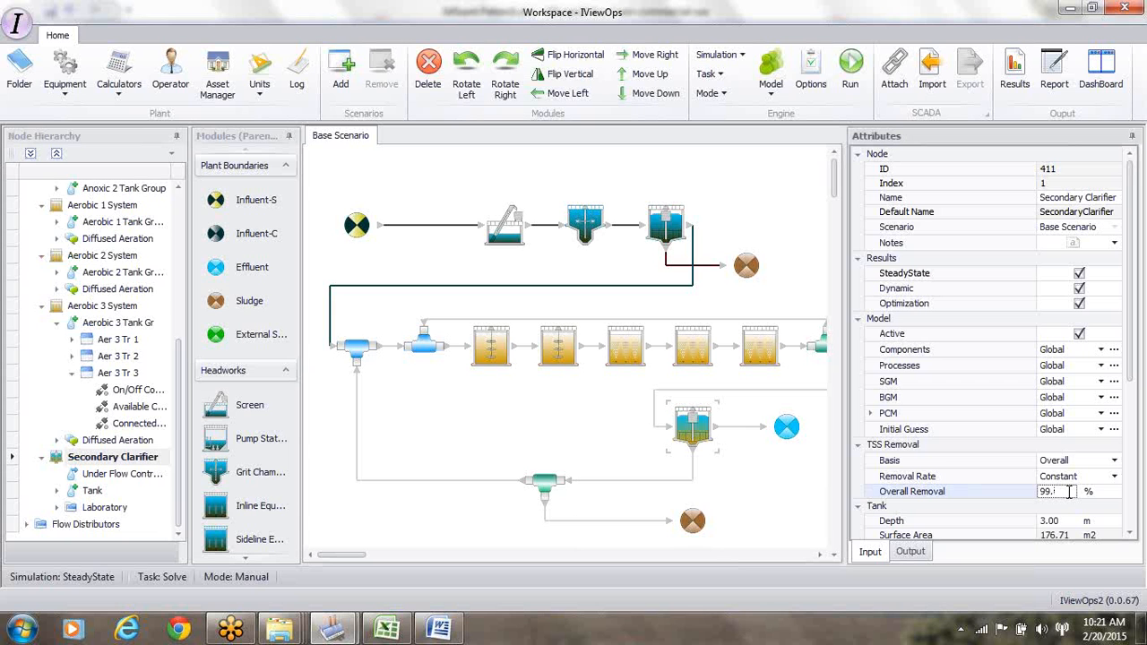
text(3)
click(1044, 523)
text(4.00)
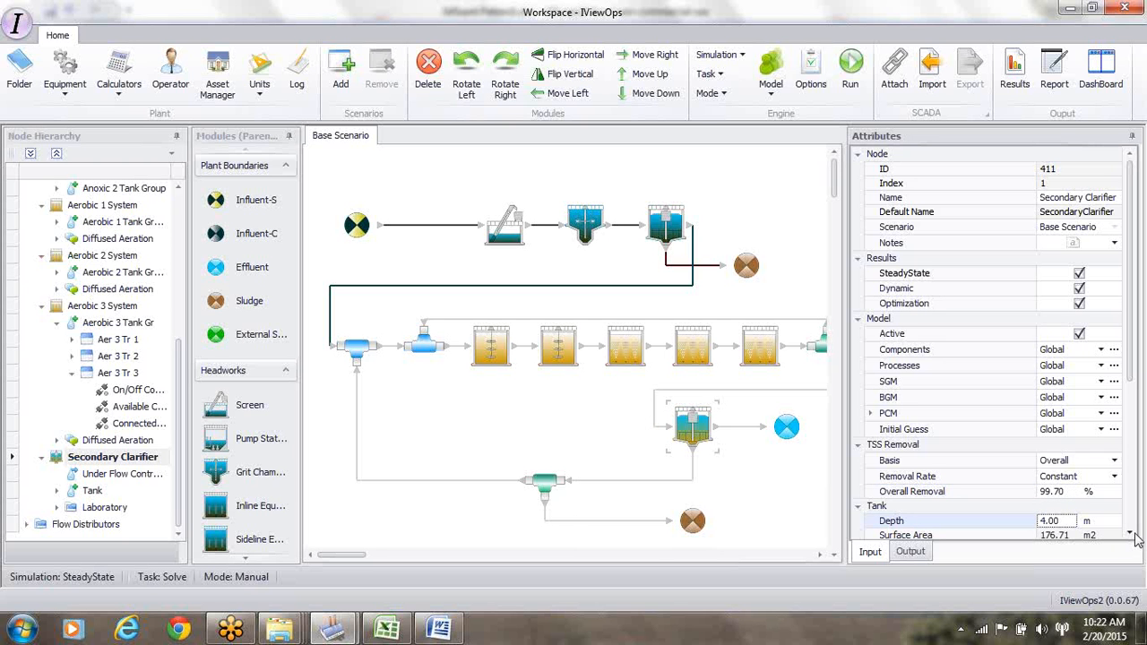
- Rename the Secondary Clarifier's Under Flow Controller as Sec Clar Under Flow Controller
drag(1131, 536, 1131, 536)
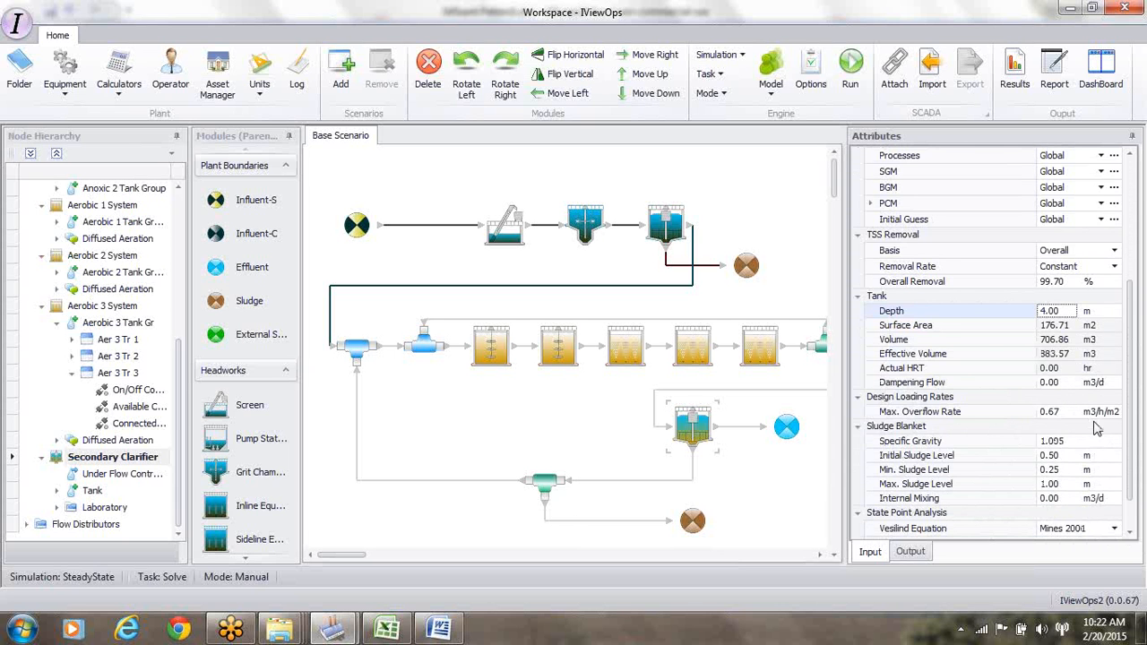
scroll(1138, 446, down, 1)
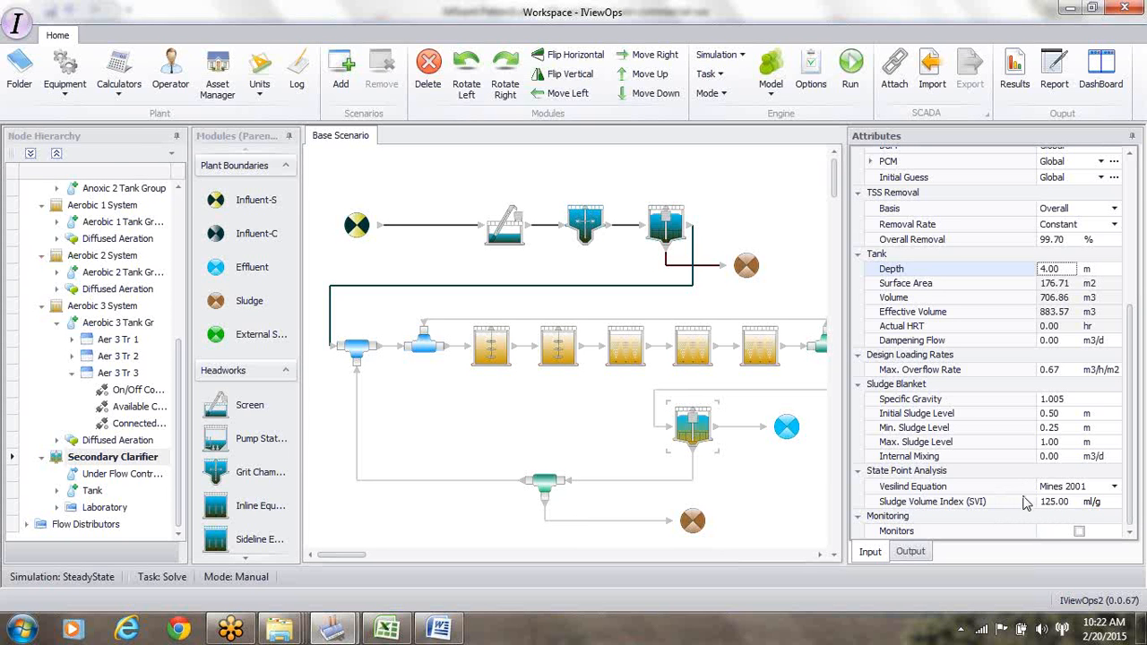
click(130, 480)
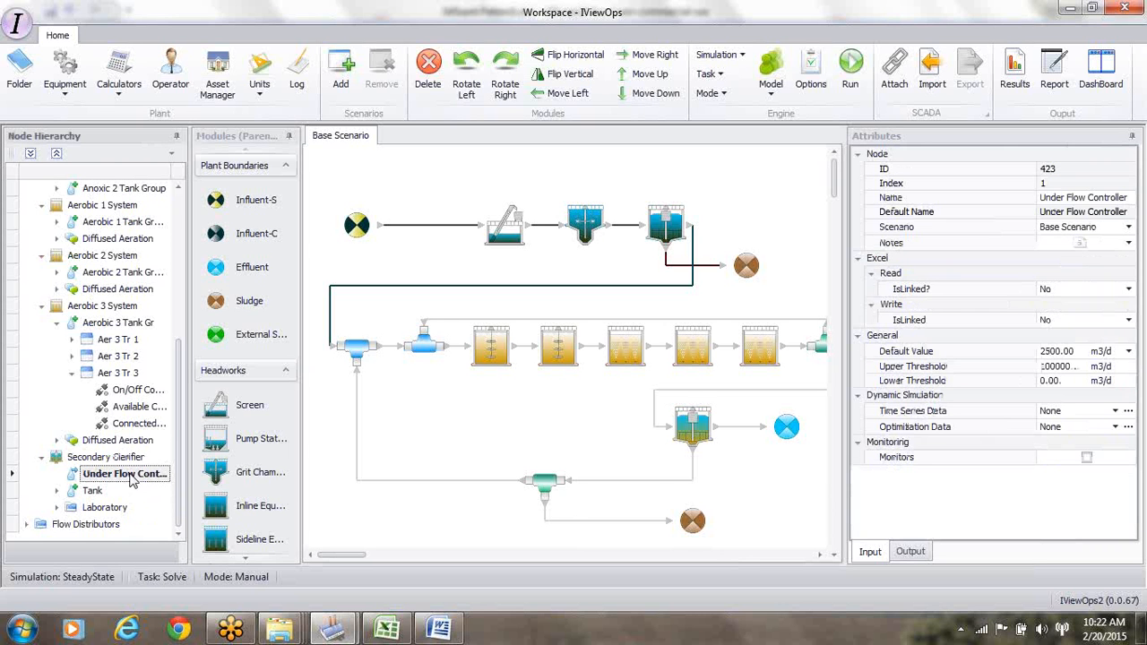
click(1041, 198)
text(Sec Clar)
key(Return)
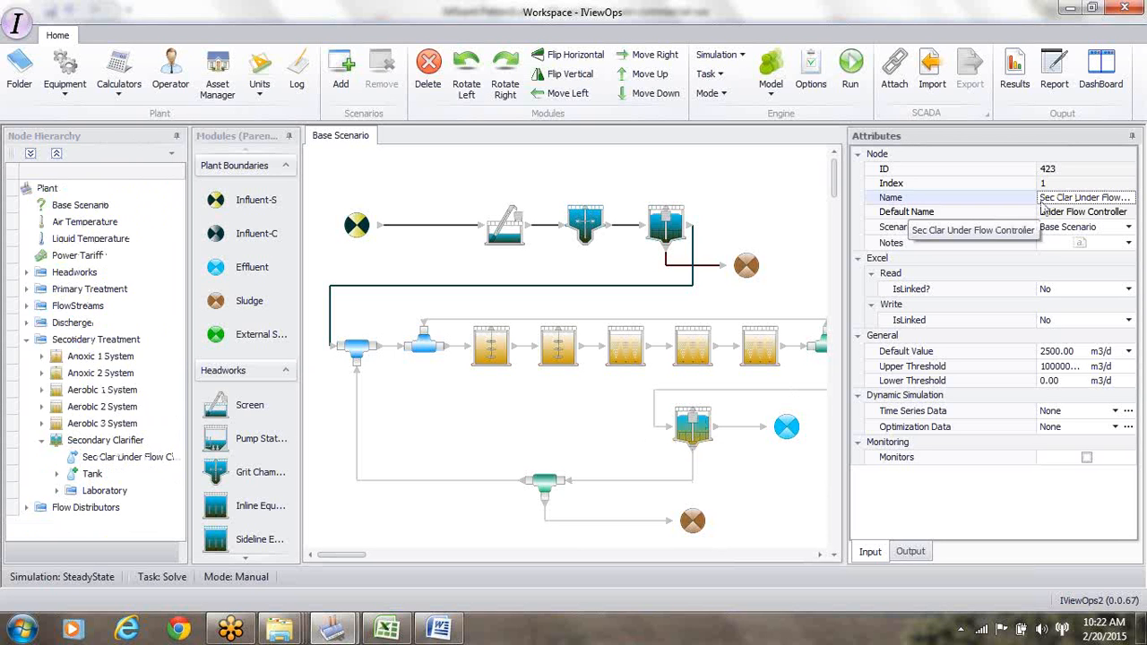
- Set the default value of the Sec Clar Under Flow Controller to 5000 m3/d
click(702, 439)
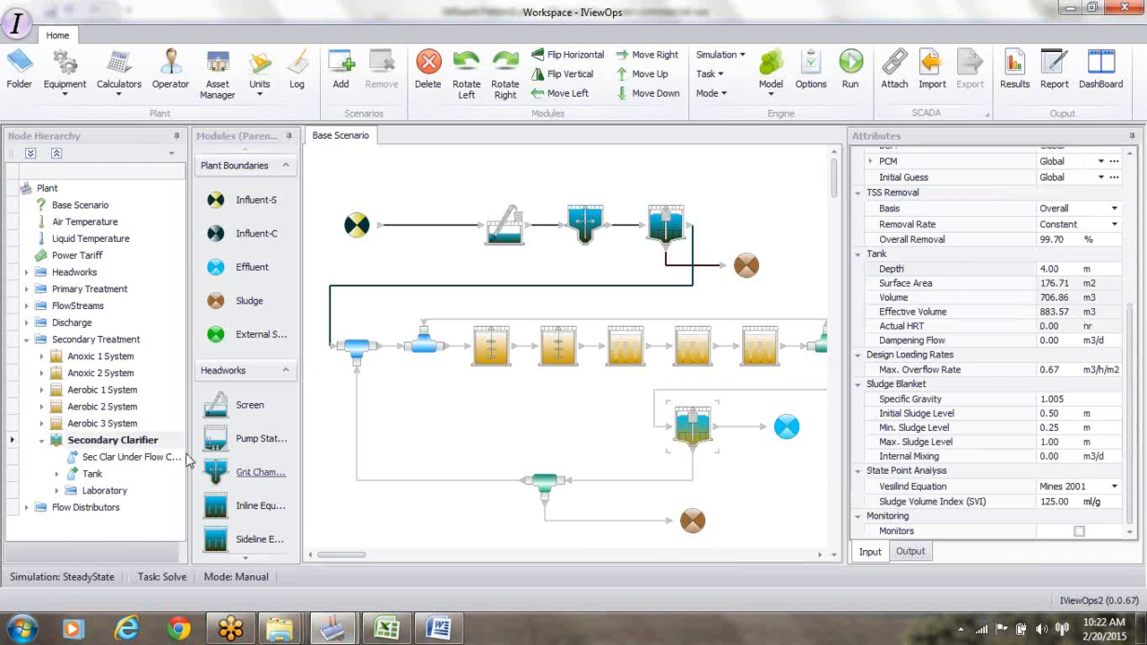
click(150, 459)
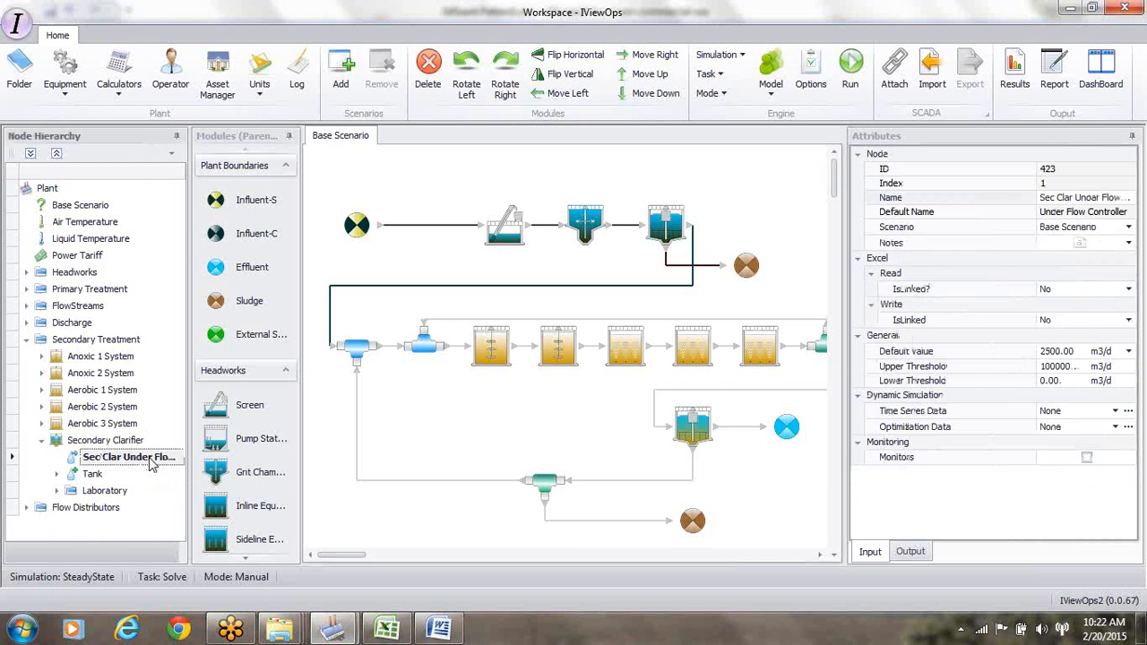
click(1061, 353)
text(5000)
key(Return)
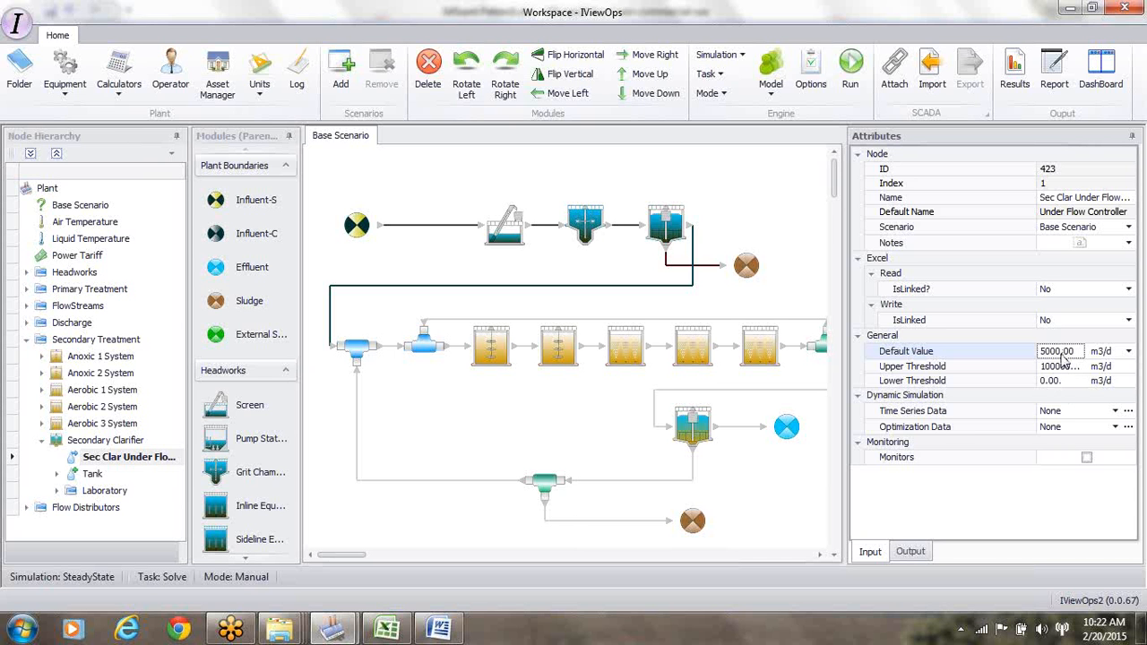
- Rename the Secondary Clarifier's Tank node as Sec Clar Tank Gr
click(95, 475)
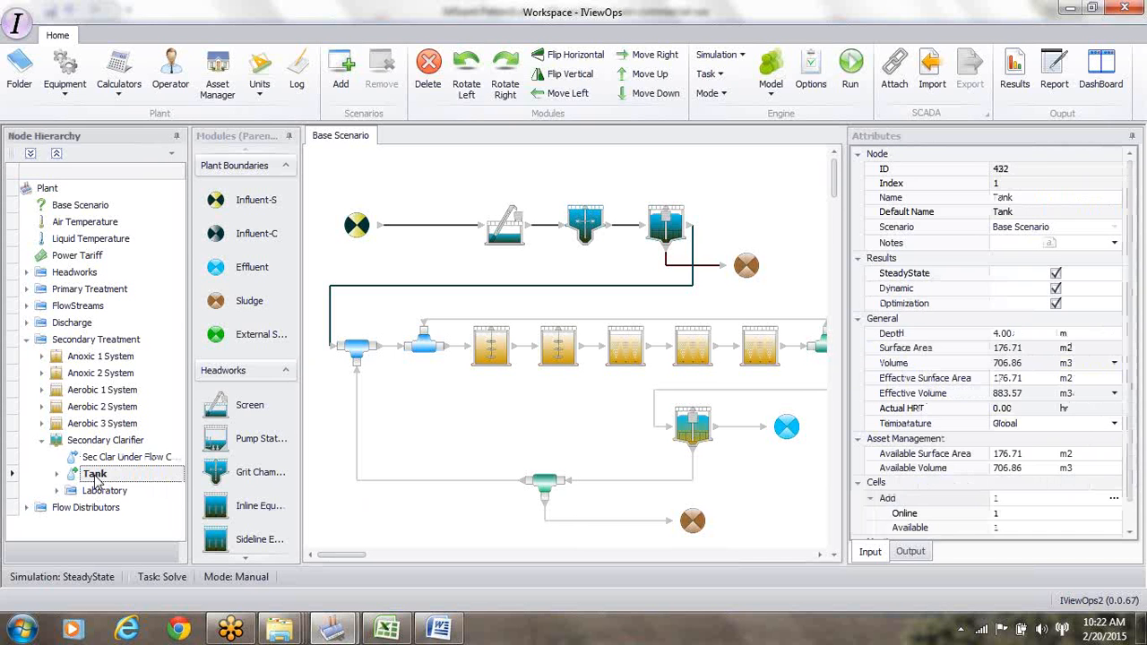
click(1028, 198)
text(Sec Cla)
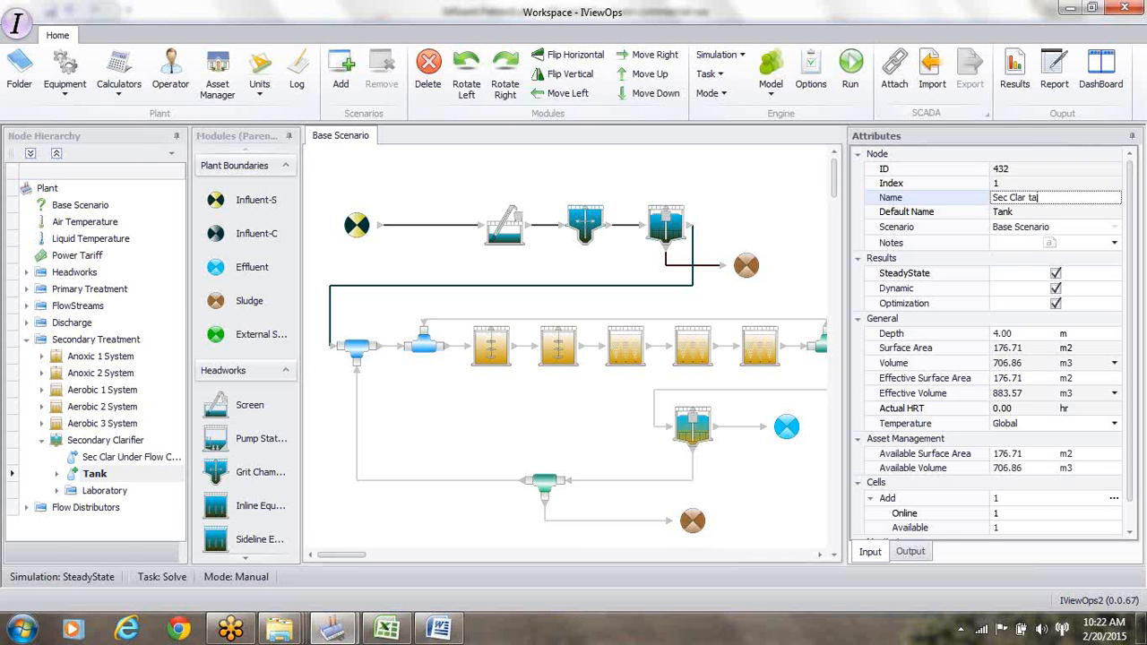
text(r Tank Gr)
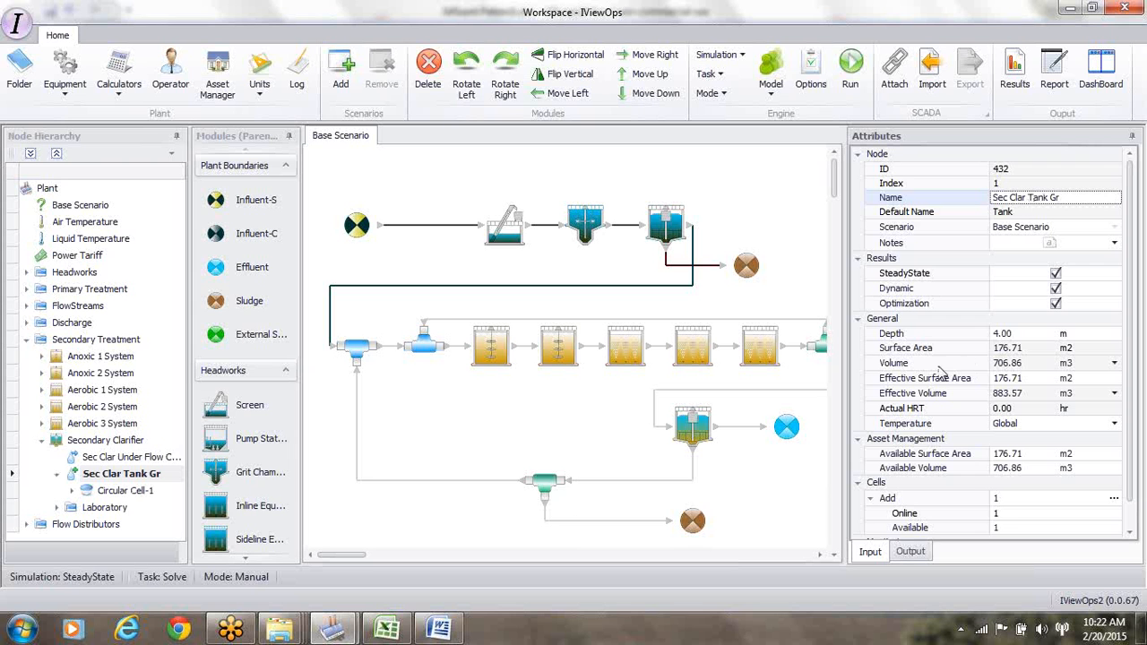
- Add a second circular cell to the Sec Clar Tank Gr
click(1112, 499)
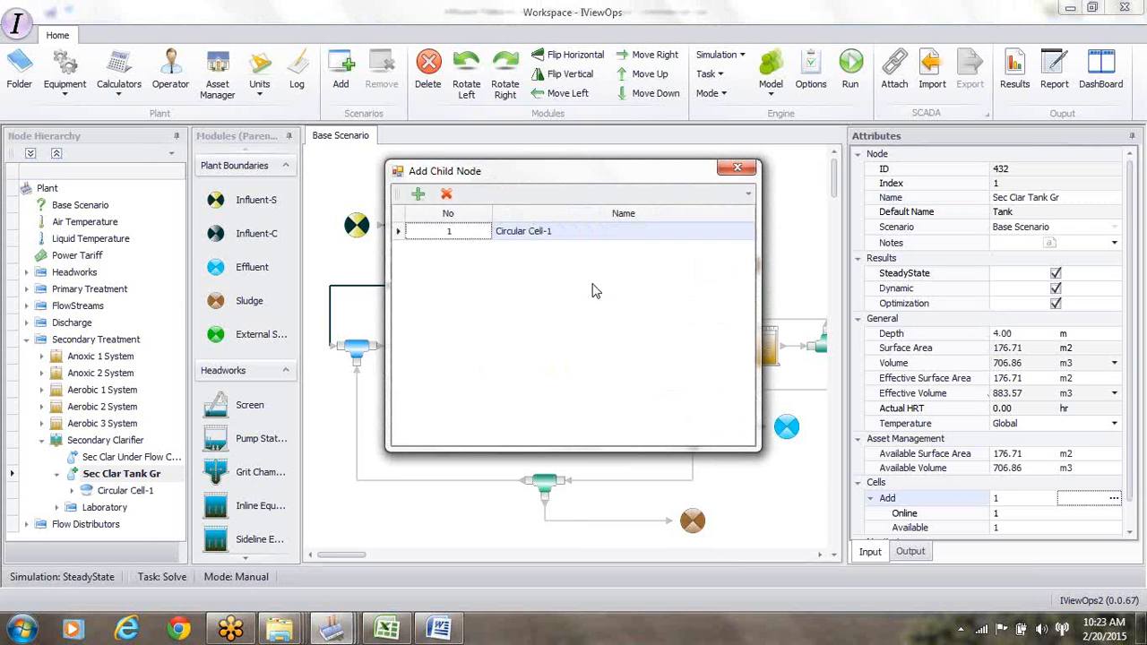
click(418, 196)
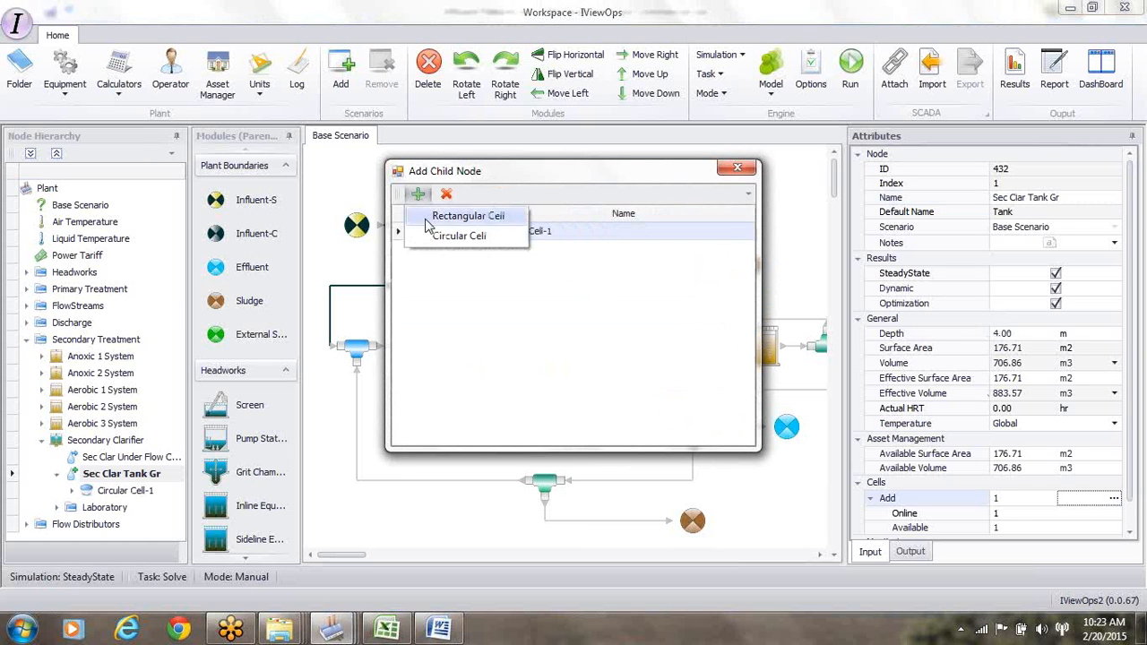
click(433, 243)
click(736, 168)
- Set the diameter of Circular Cell-1 in the clarifier tank group to 30 m
click(135, 490)
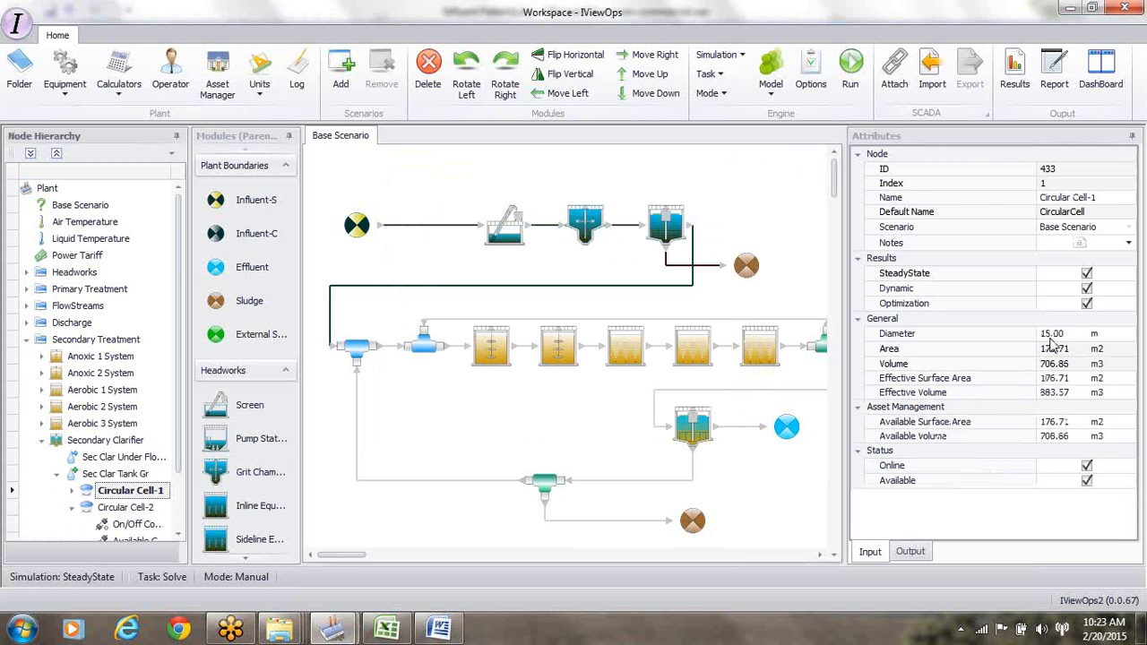
click(1051, 333)
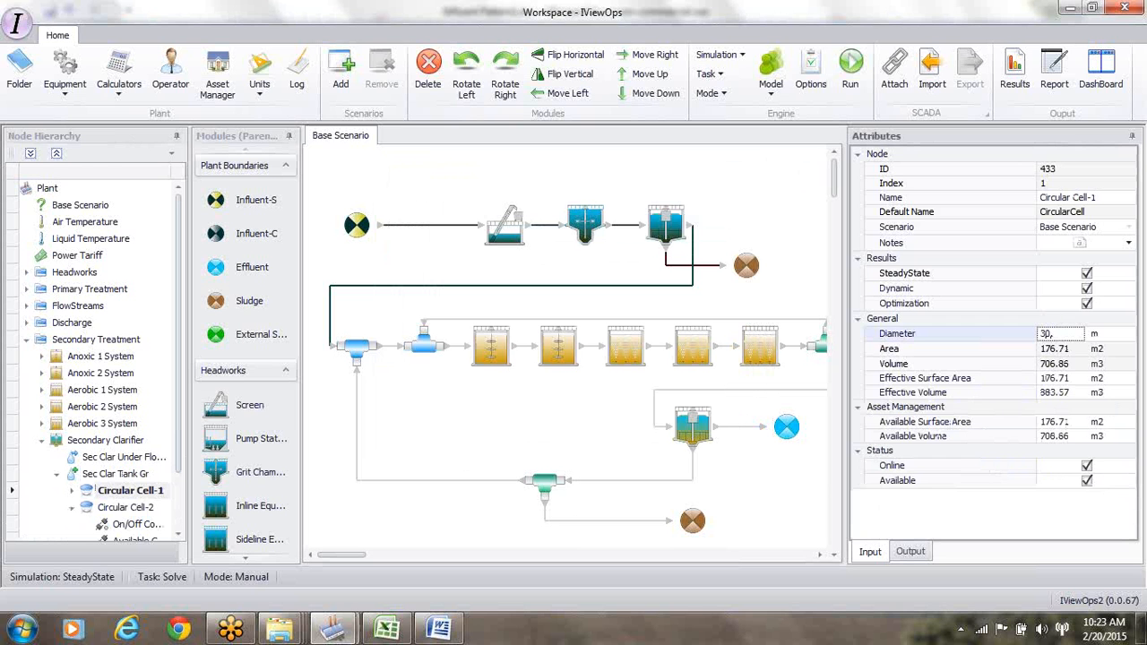
text(30)
key(Return)
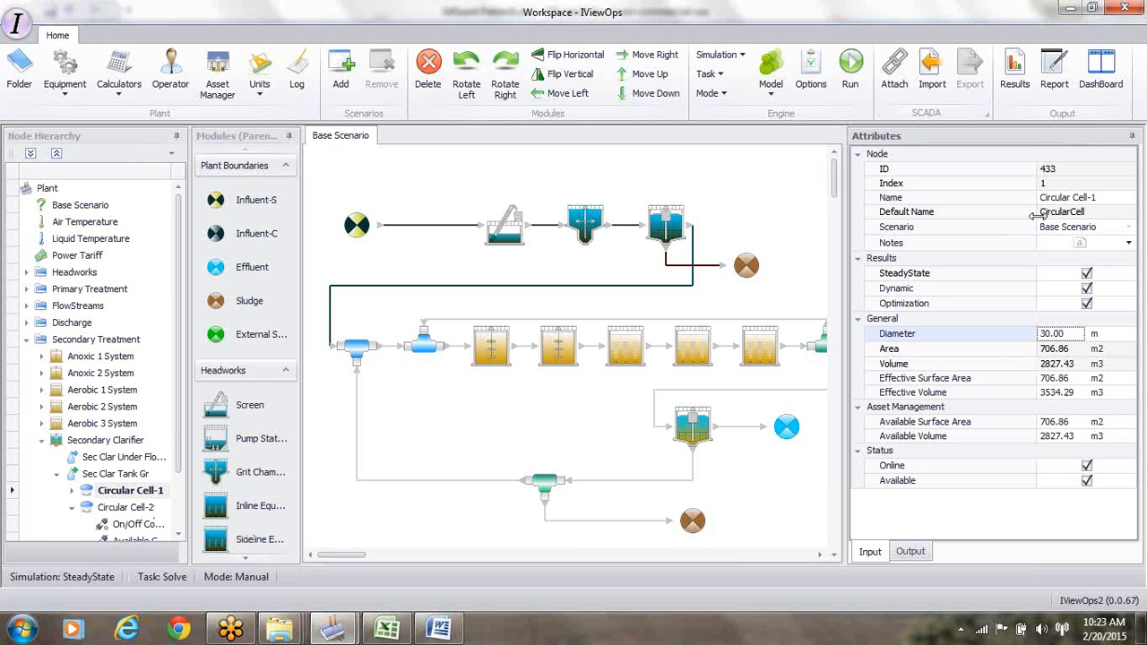
- Rename Circular Cell-1 as Sec Clar 1
click(1098, 199)
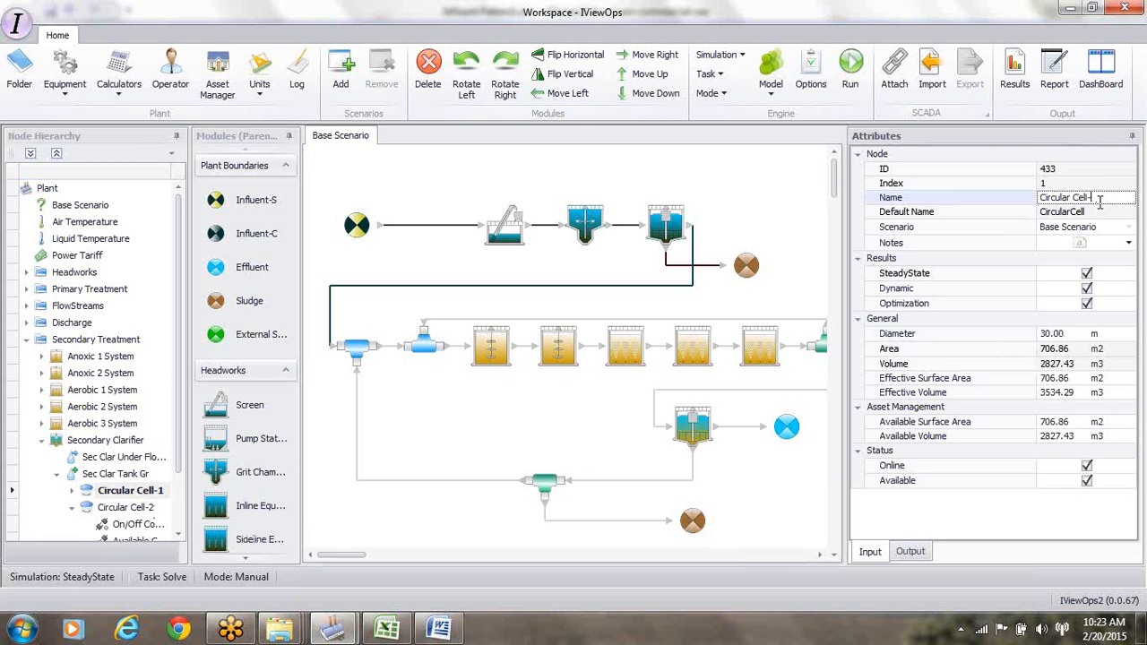
key(BackSpace)
key(BackSpace)
key(BackSpace)
key(BackSpace)
key(BackSpace)
key(BackSpace)
key(BackSpace)
key(BackSpace)
key(BackSpace)
key(BackSpace)
key(BackSpace)
key(BackSpace)
key(BackSpace)
key(BackSpace)
text(Sec Clar 1)
key(Return)
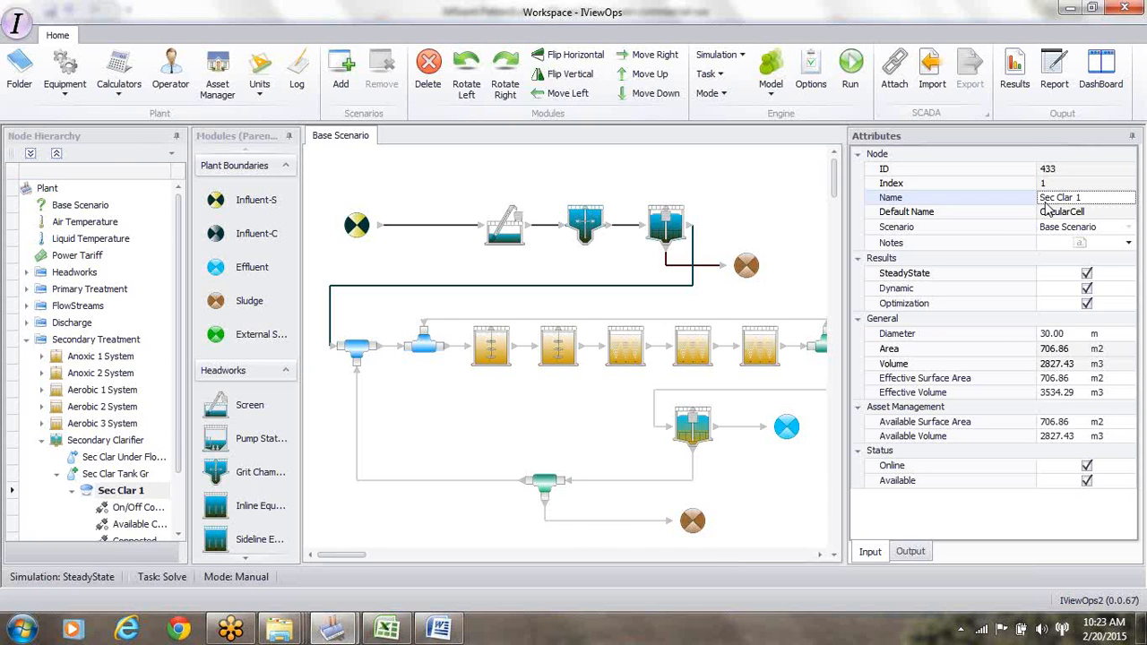
- Rename Circular Cell-2 in the clarifier tank group as Sec Clar 2
scroll(182, 539, down, 1)
click(142, 508)
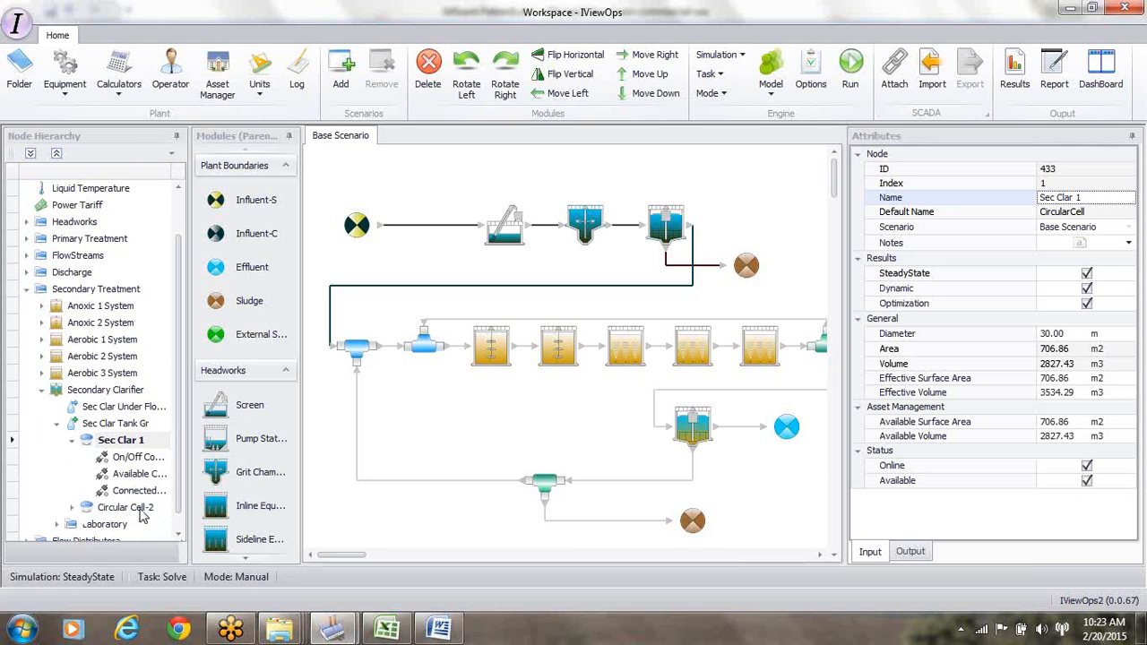
click(1105, 198)
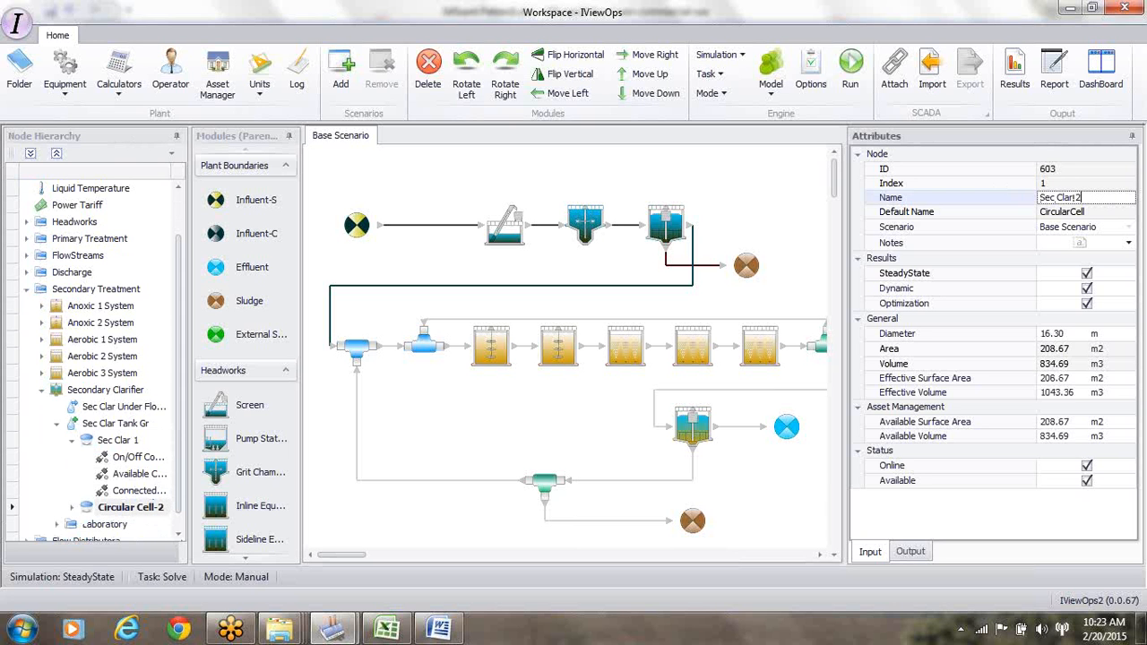
key(Return)
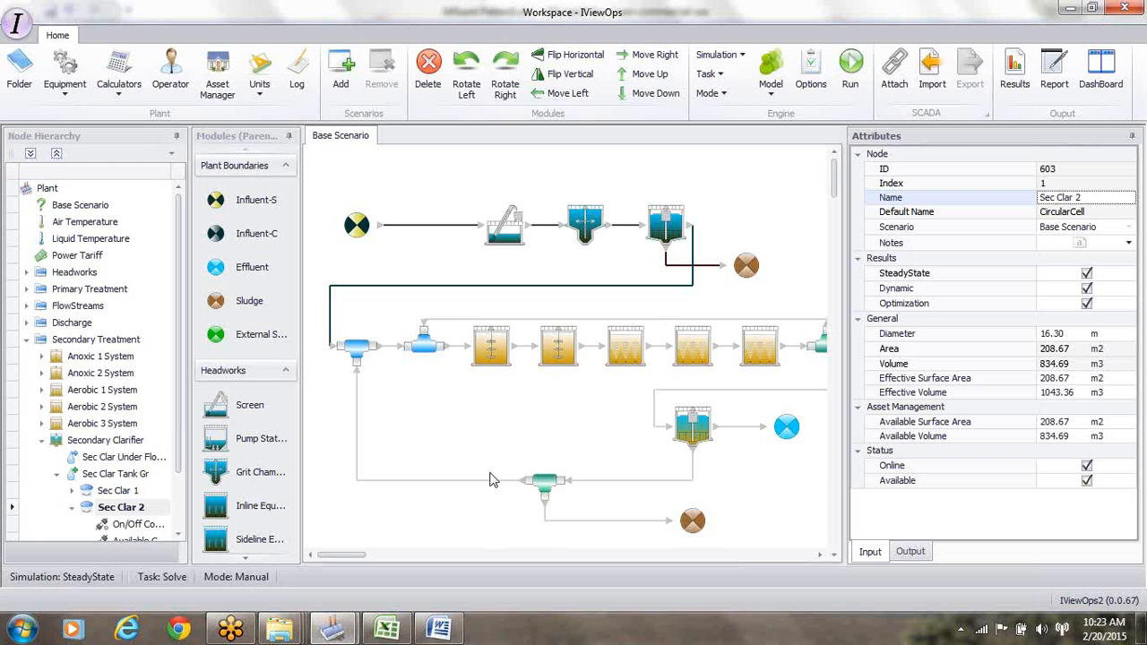
- Set the default value of the USVI Controller in the Secondary Clarifier's Laboratory to 110 ml/g
click(130, 474)
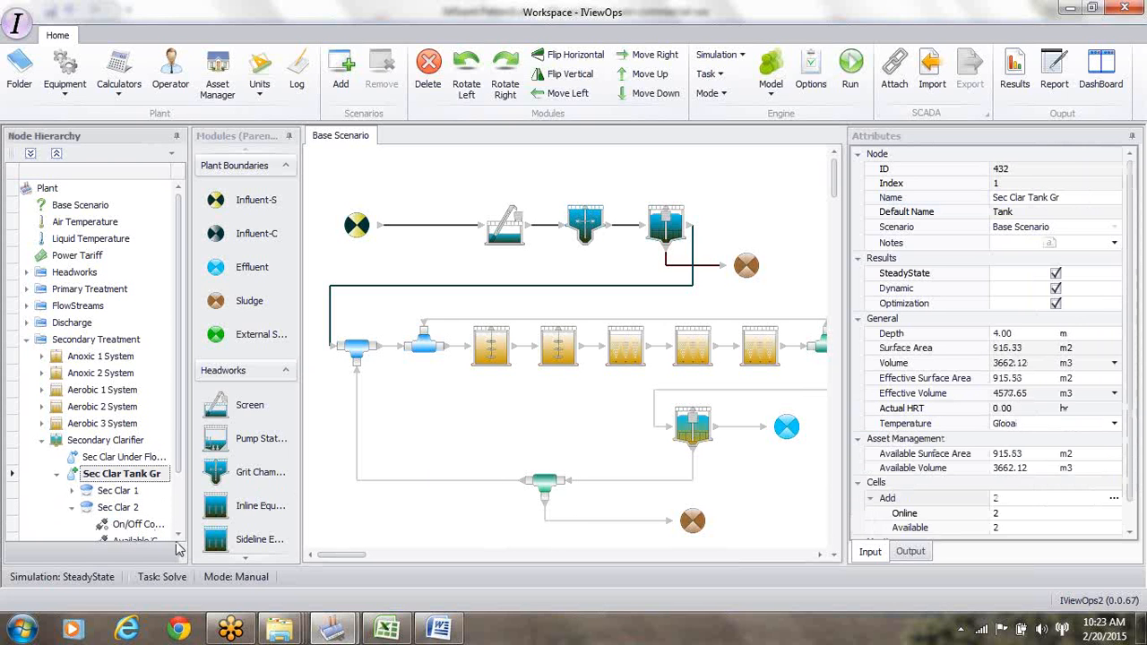
click(179, 537)
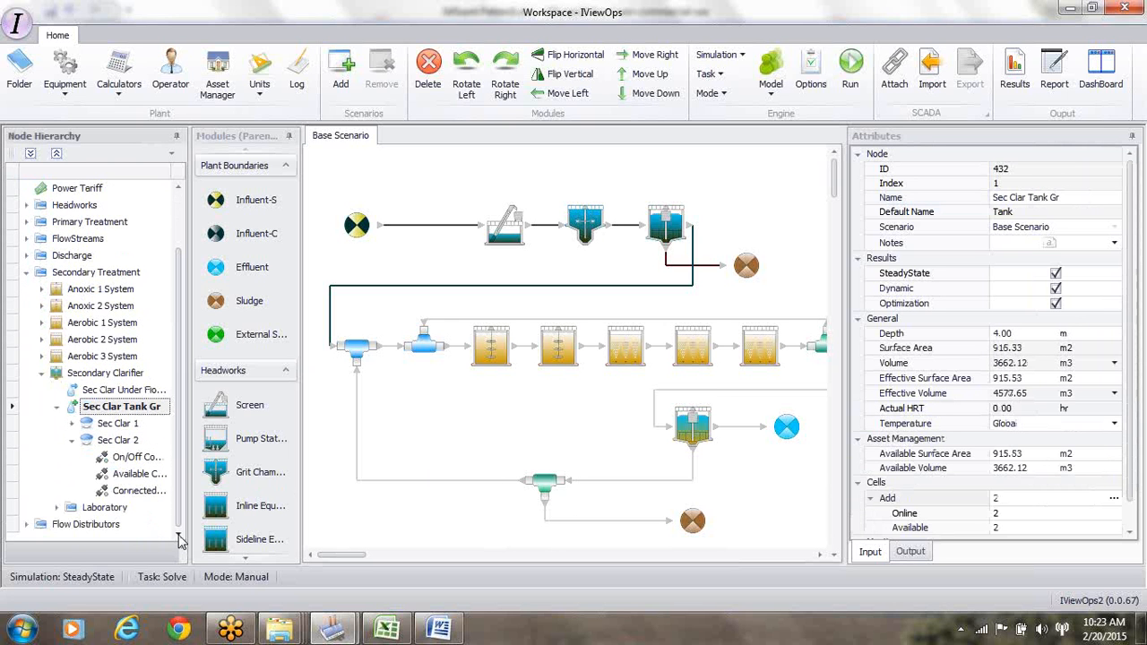
click(95, 509)
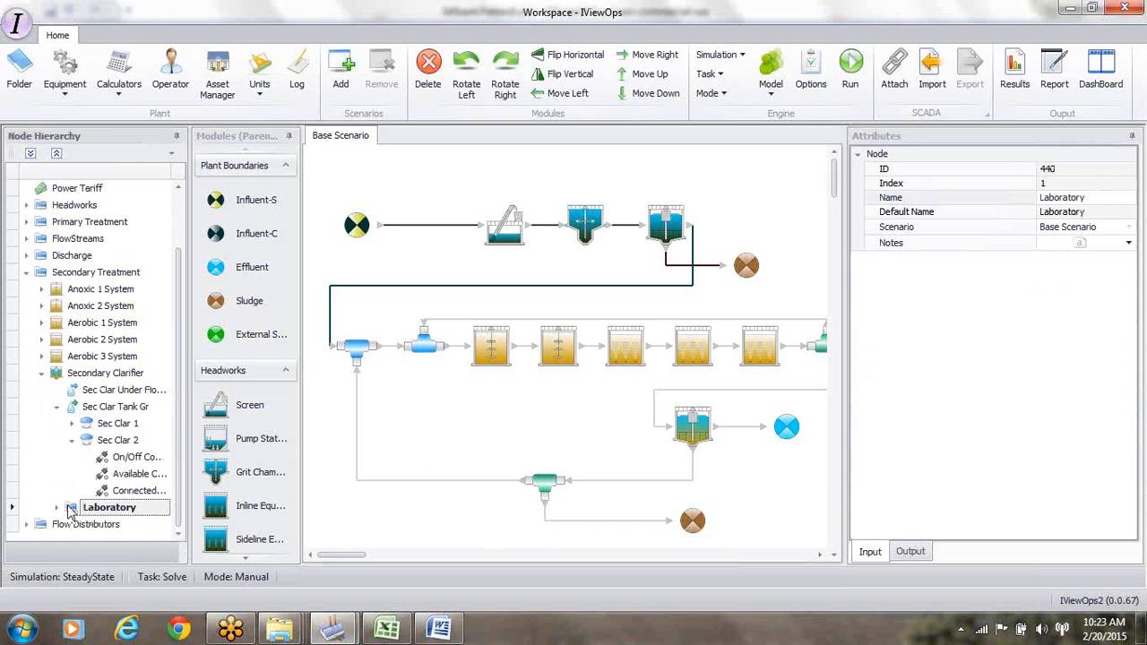
click(58, 508)
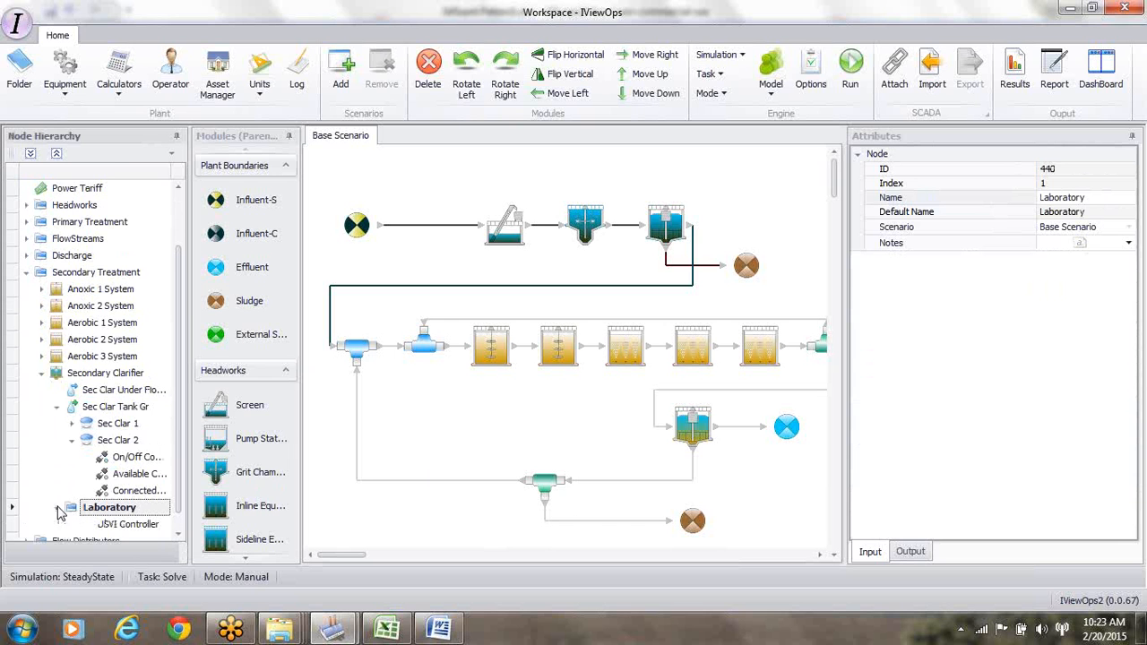
click(125, 525)
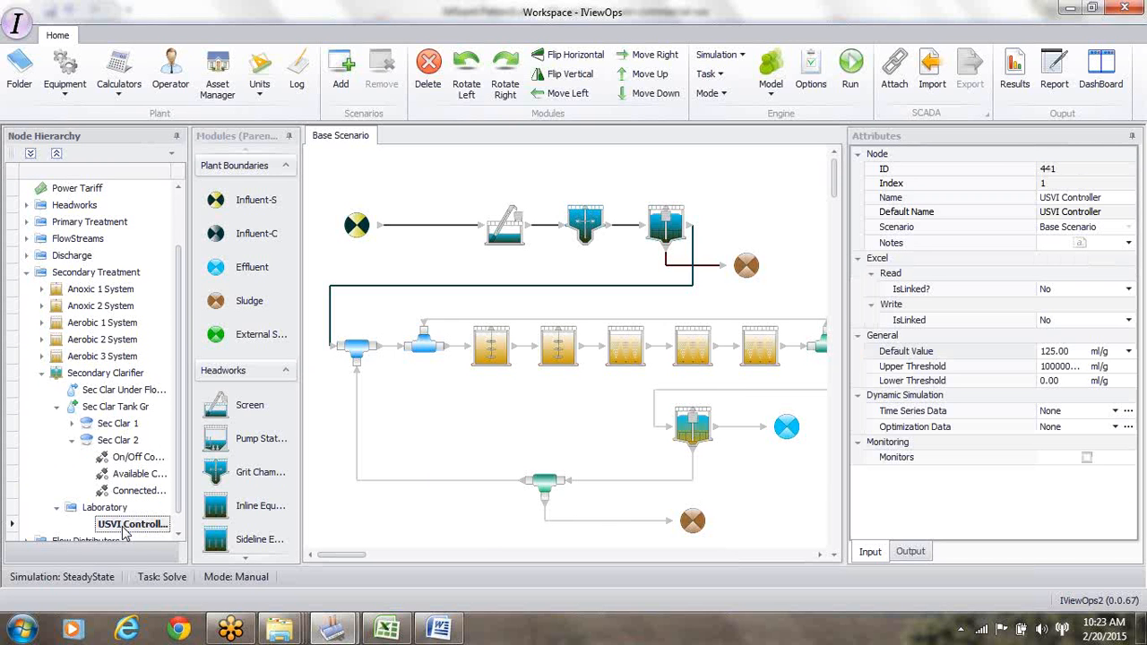
click(1054, 355)
text(110)
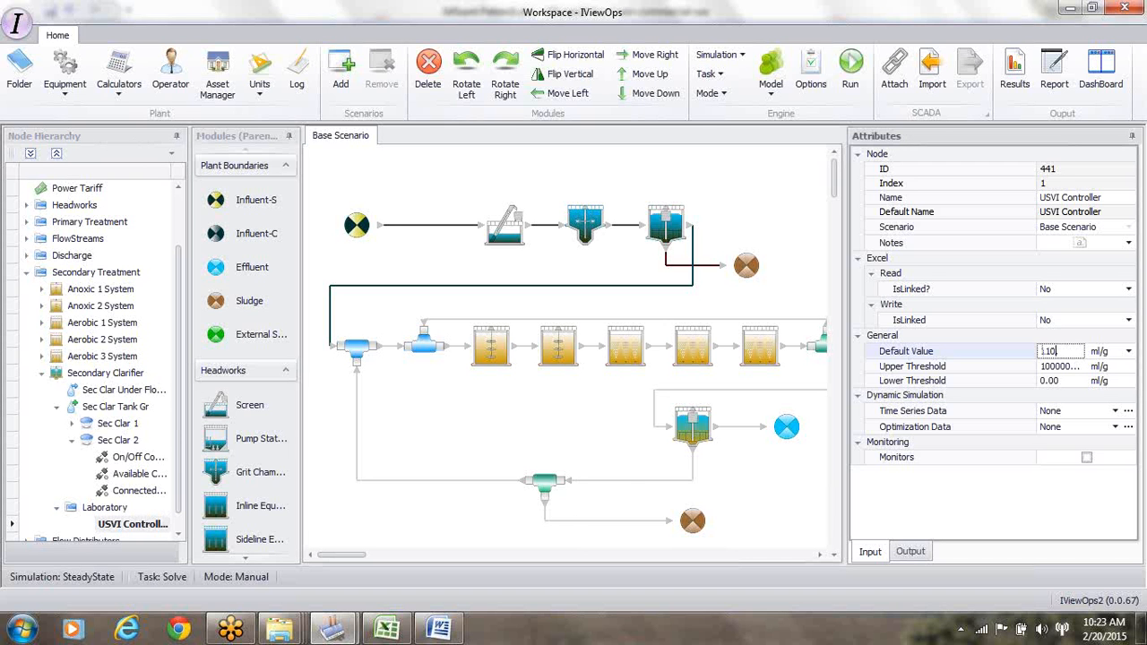
key(Return)
- Rename the flow divider on the clarifier's underflow line as WAS Splitter
click(546, 486)
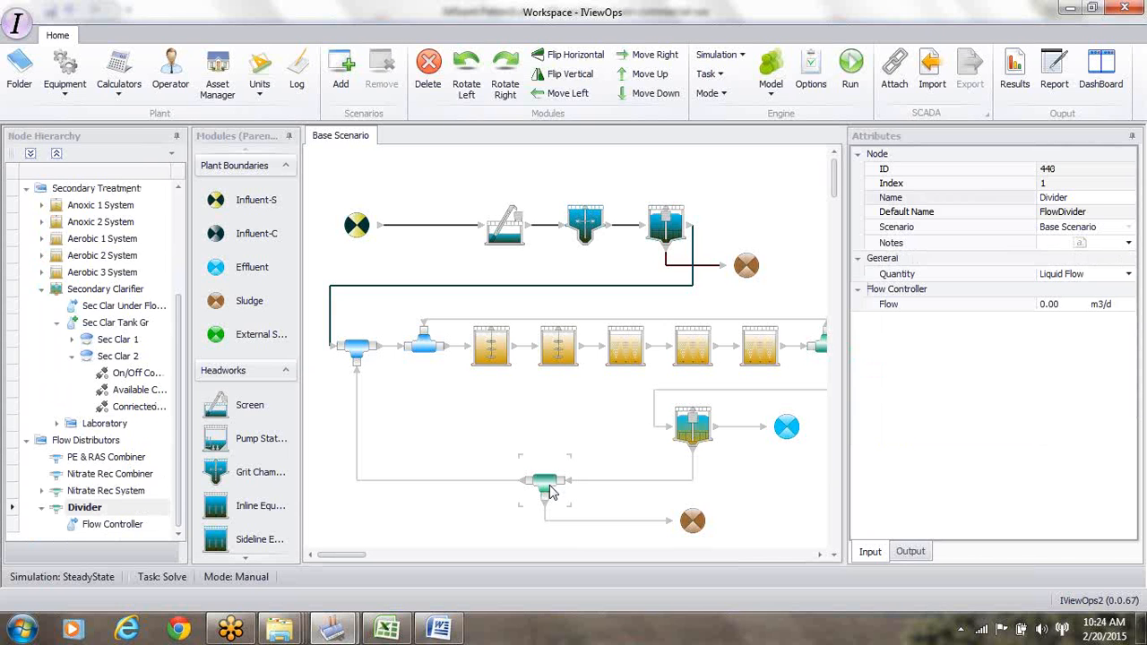
click(1084, 199)
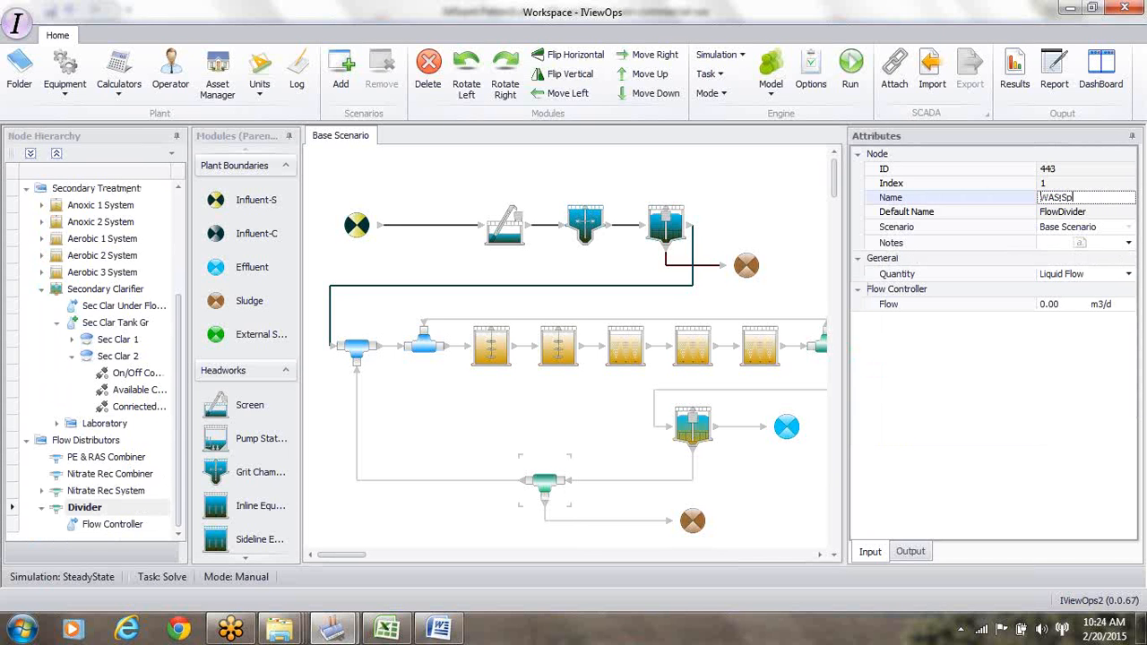
text(WAS Splitter)
key(Return)
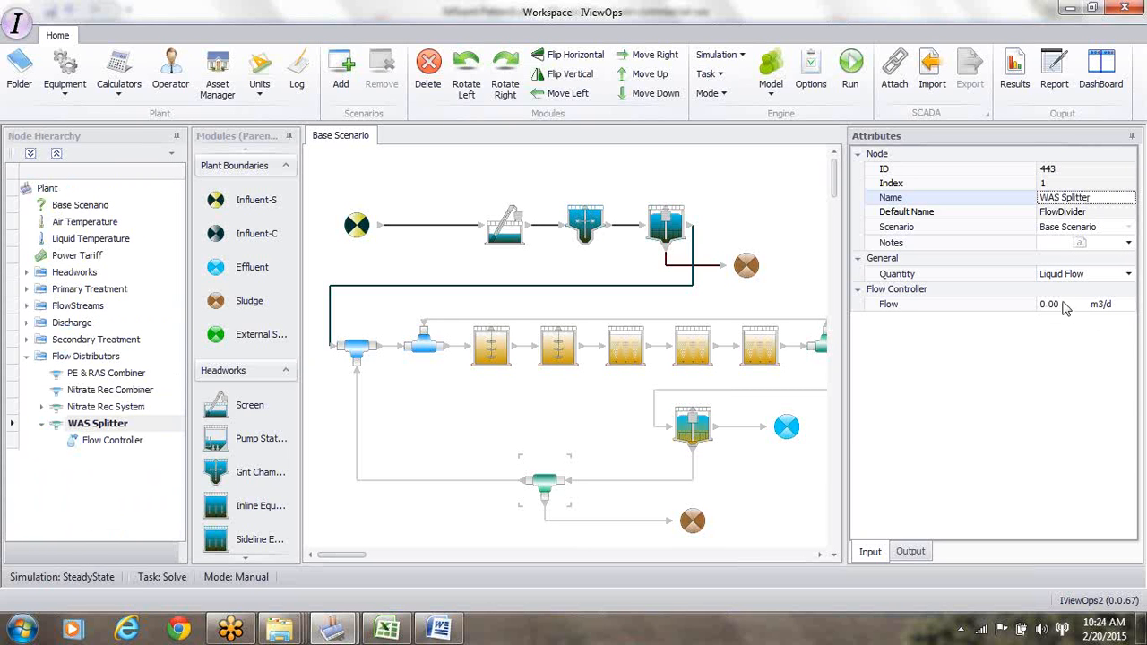
- Rename the WAS Splitter's Flow Controller as WAS Flow Controller
click(117, 441)
click(118, 445)
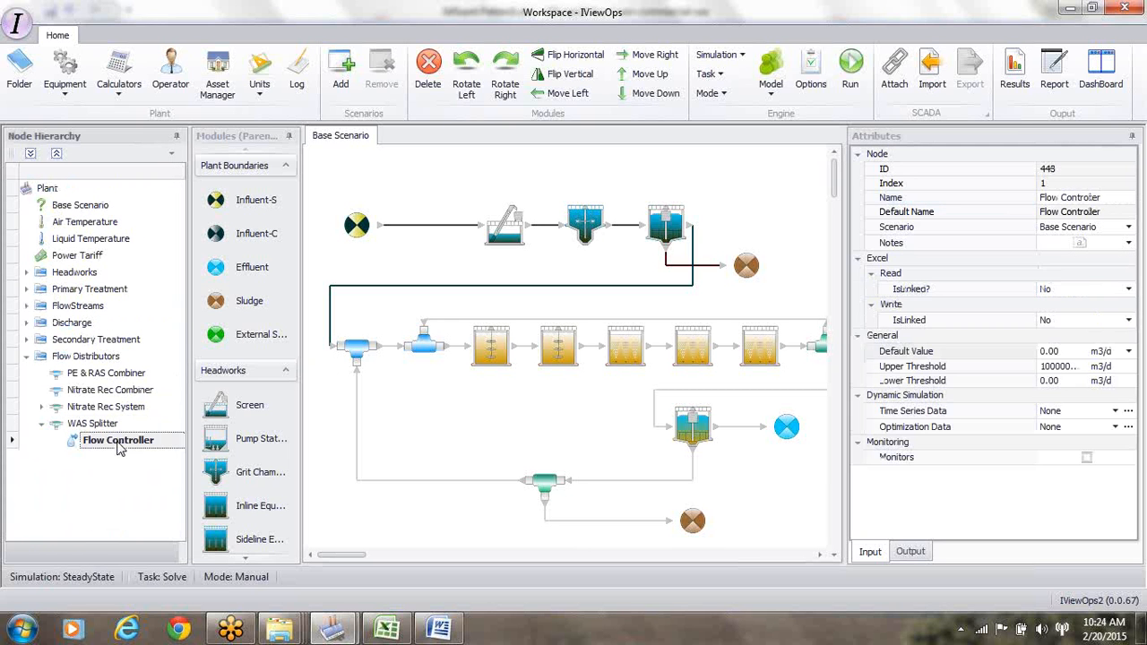
click(1042, 199)
click(1042, 198)
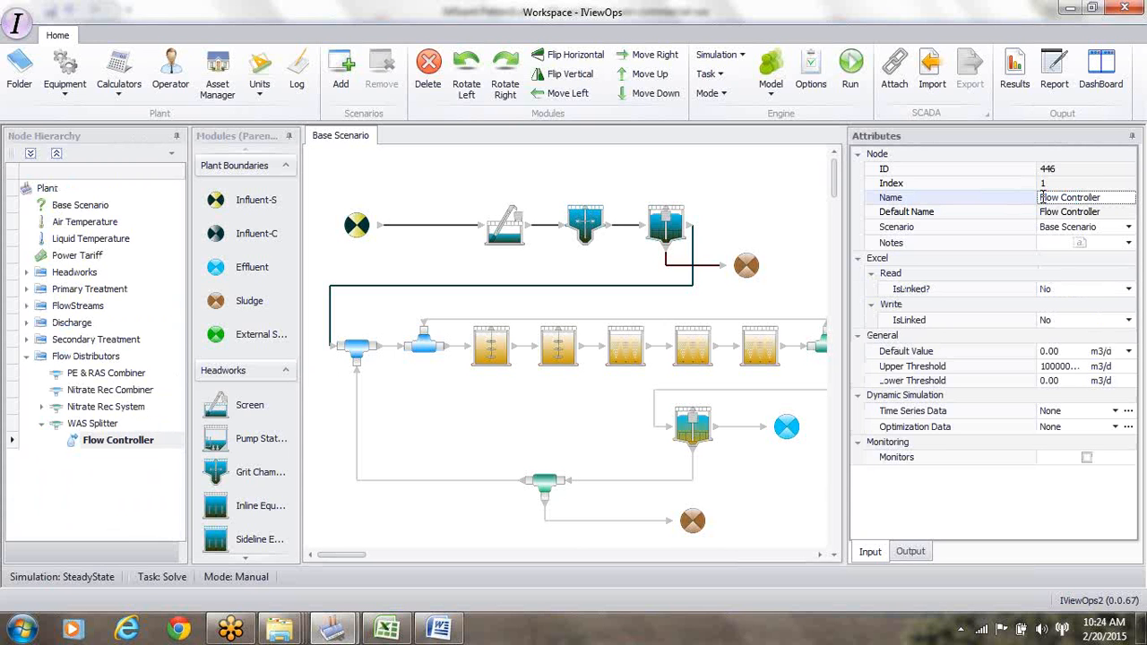
text(WAS)
key(Return)
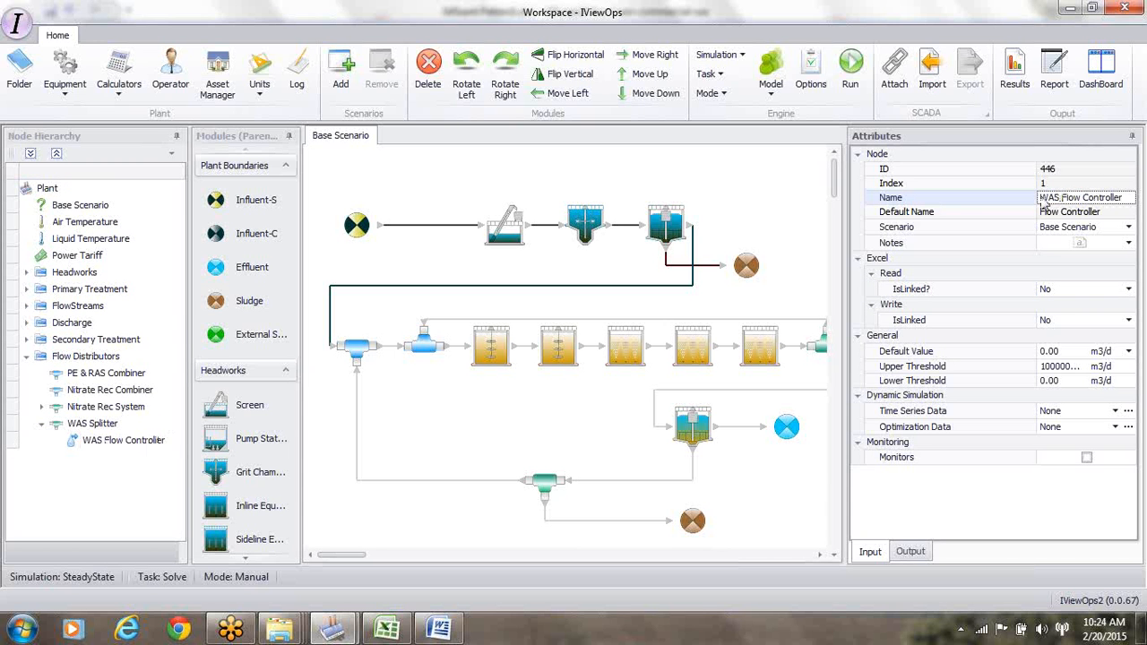
- Enable Excel reading for the WAS Flow Controller, linked to Sheet1 of Influent Pattern1.xlsx
click(1129, 289)
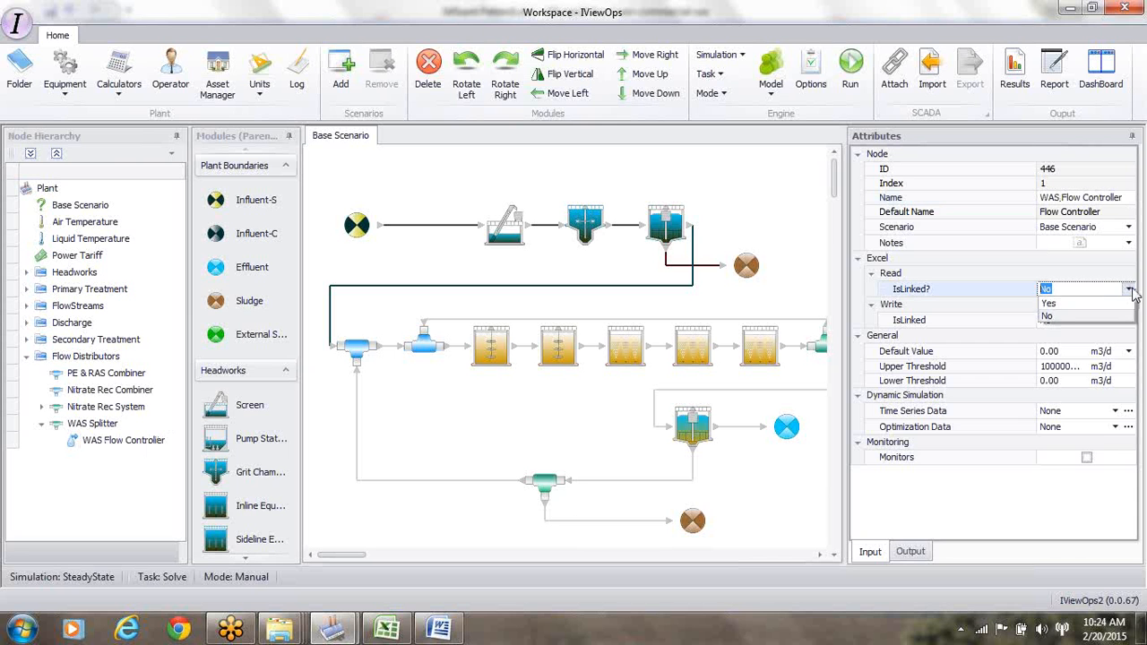
click(1074, 304)
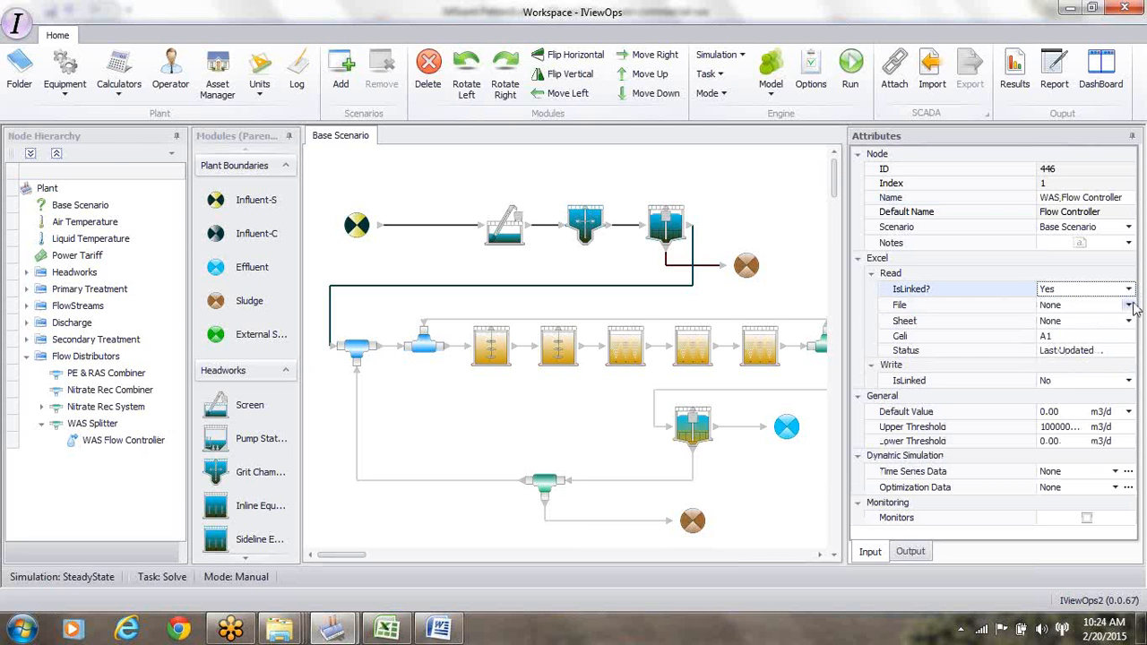
click(1129, 305)
click(1093, 320)
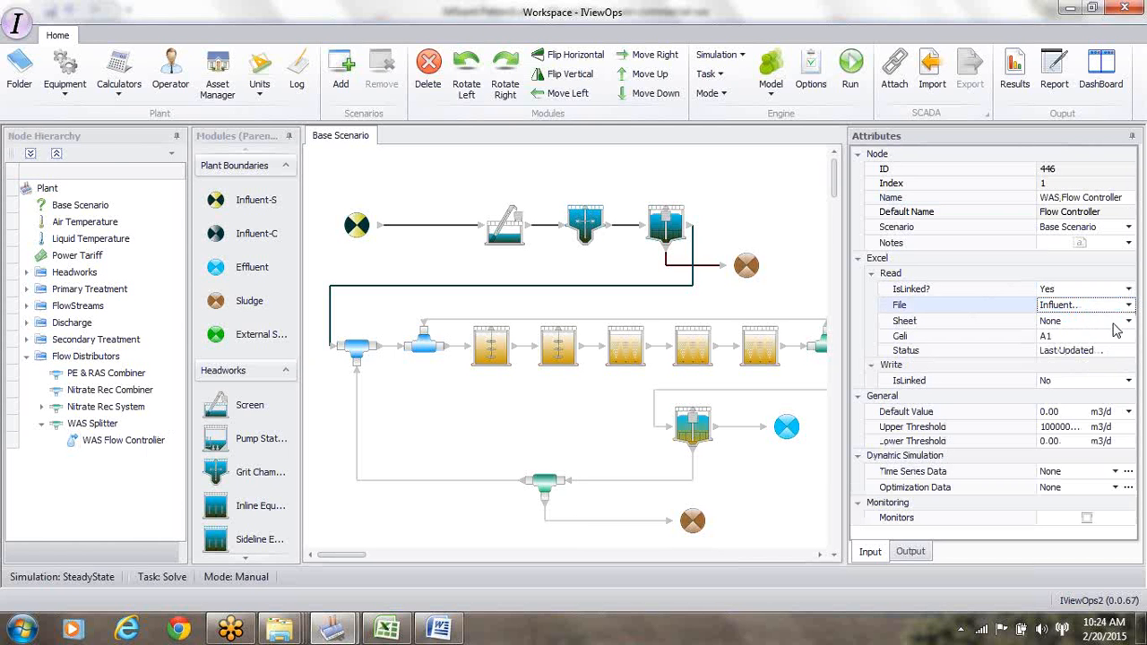
click(1128, 321)
click(1066, 335)
- Locate the 15-day average WAS value in the Excel workbook and set the controller's linked read cell to G4
click(1071, 339)
key(alt+Tab)
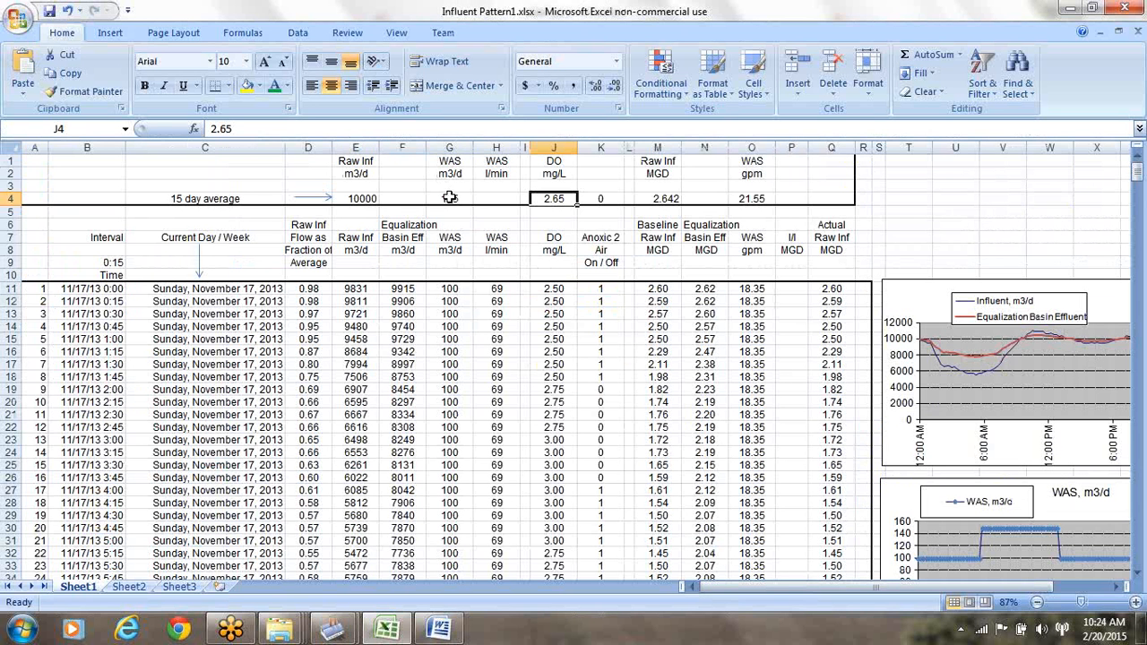
click(449, 198)
key(alt+Tab)
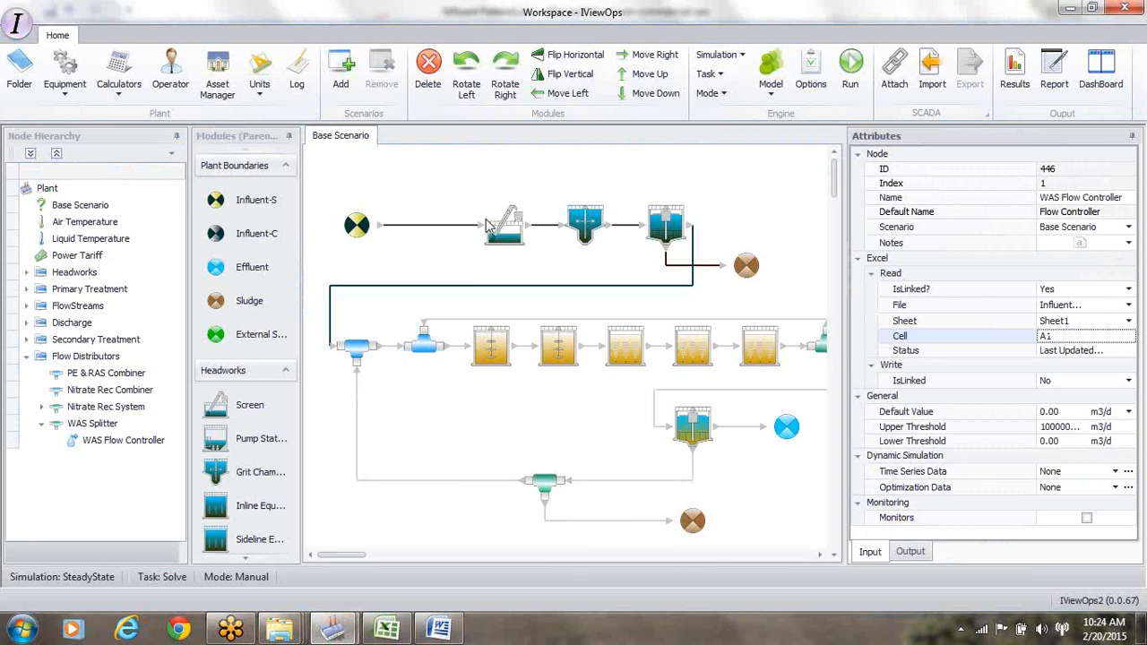
text(G4)
- Run the Excel import to bring the linked setpoint data into the plant model
click(937, 71)
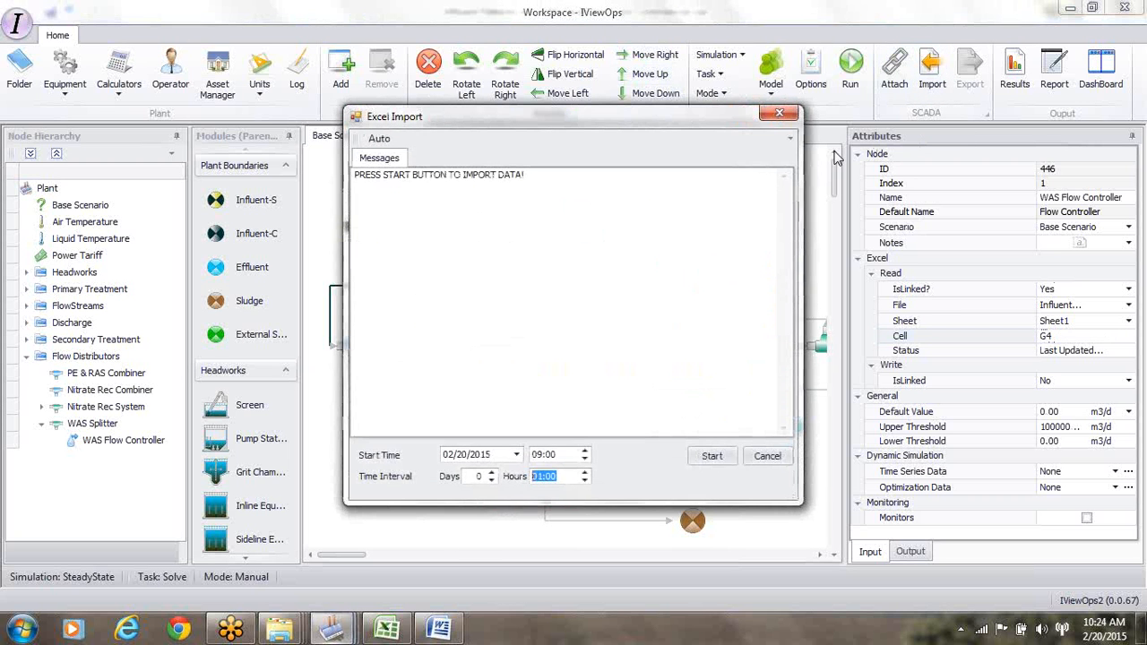
click(713, 457)
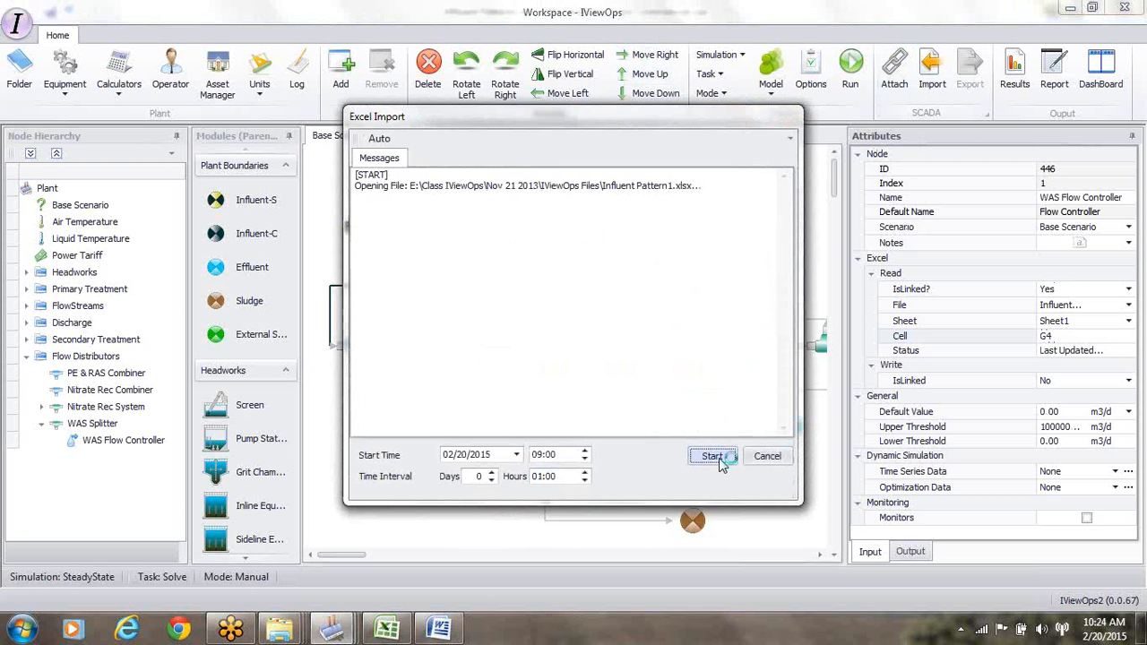
click(775, 117)
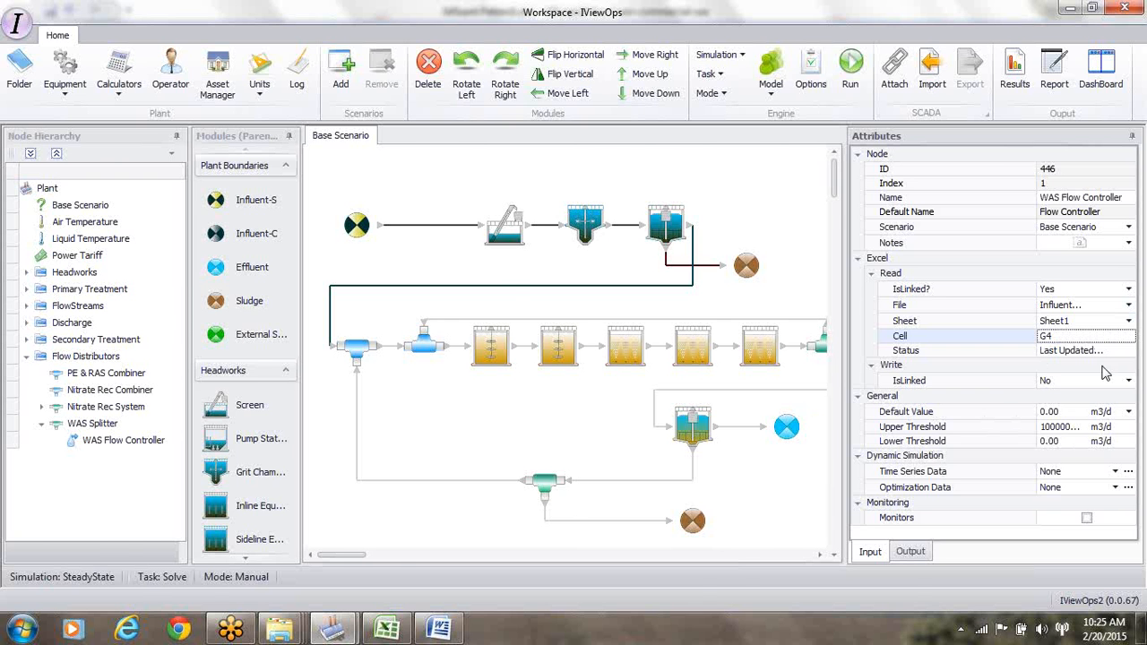
- Compare the WAS Flow Controller's imported default value with the WAS average in the Excel workbook, widening the attributes area
key(alt+Tab)
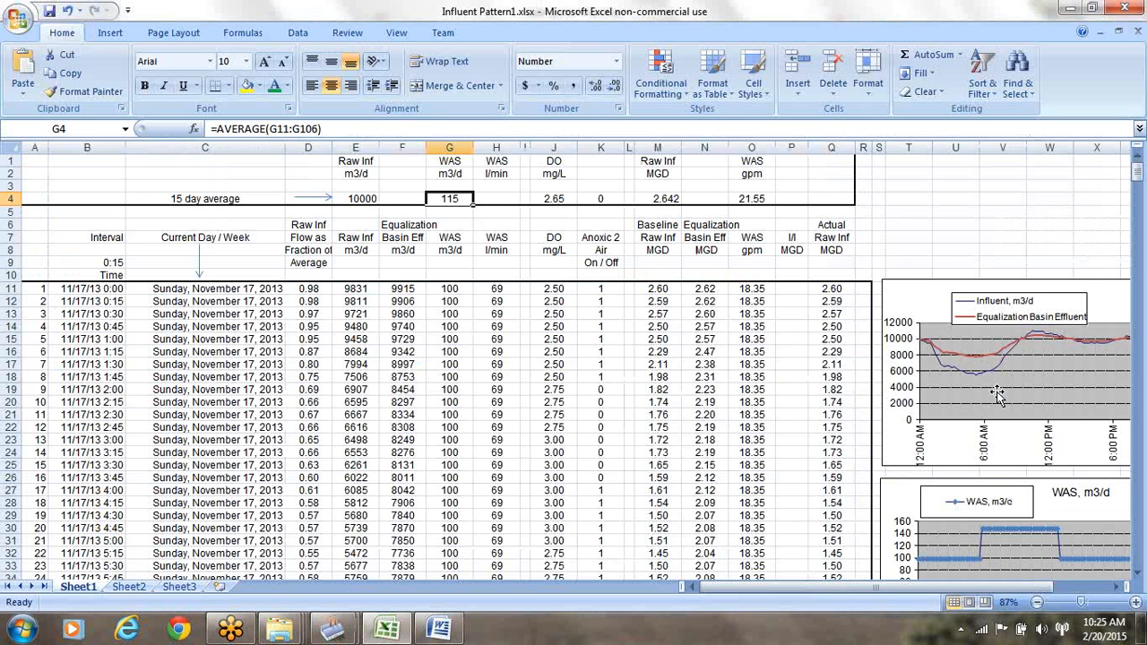
key(alt+Tab)
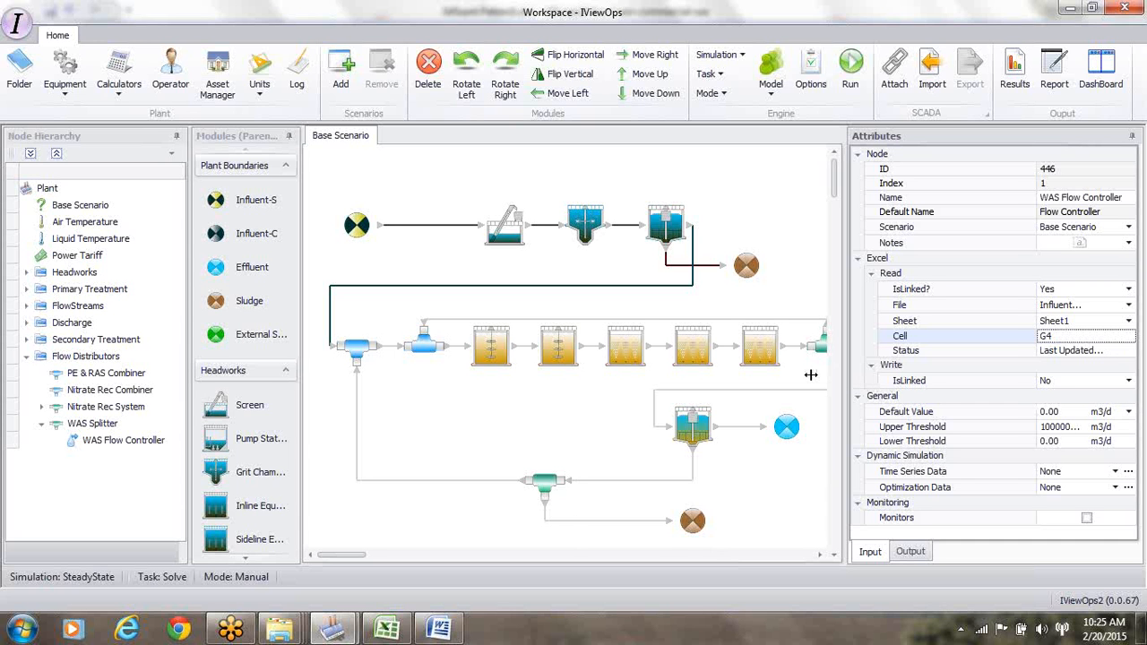
drag(810, 374, 810, 375)
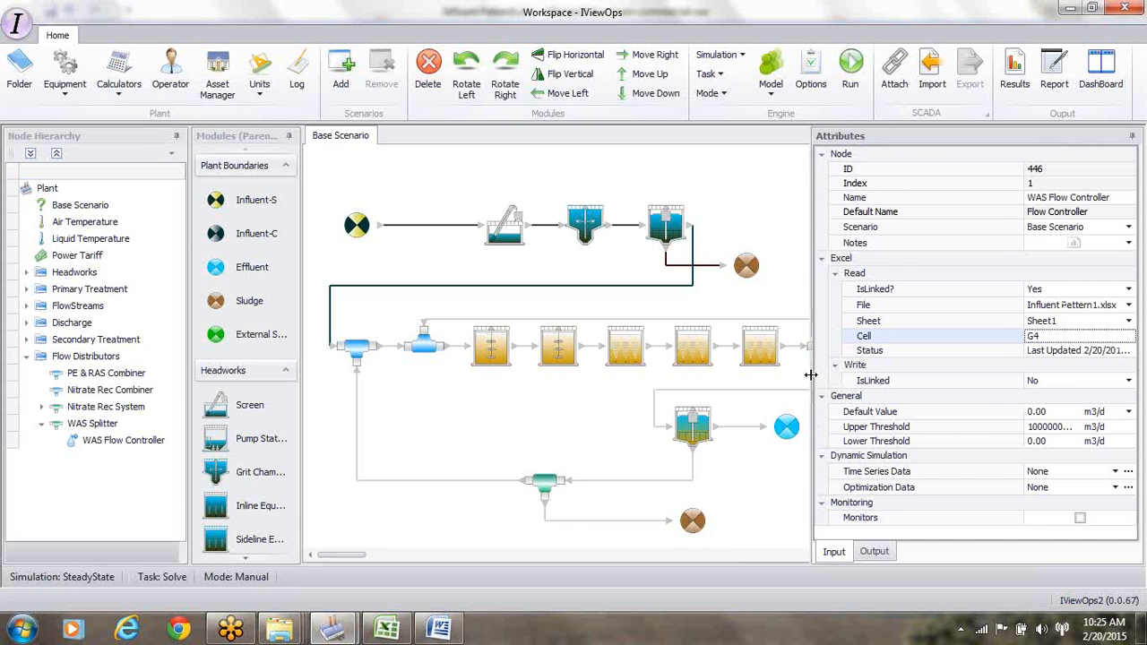
click(130, 442)
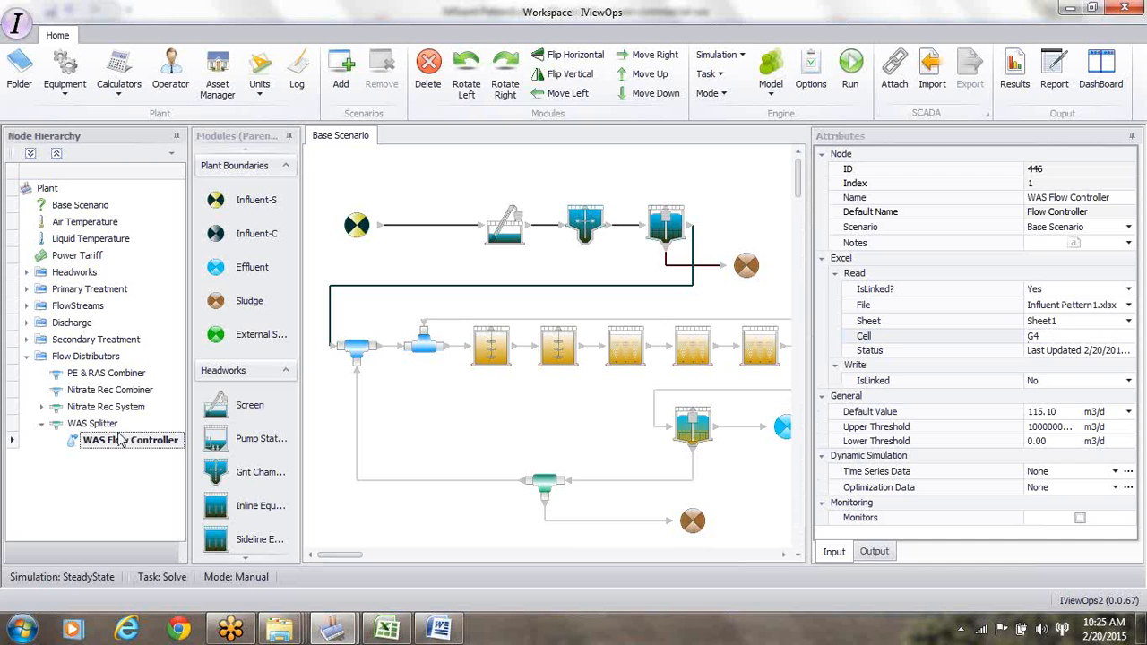
click(108, 428)
click(123, 444)
- Set the Secondary Clarifier's tank dampening flow to 5000 m3/d
click(692, 425)
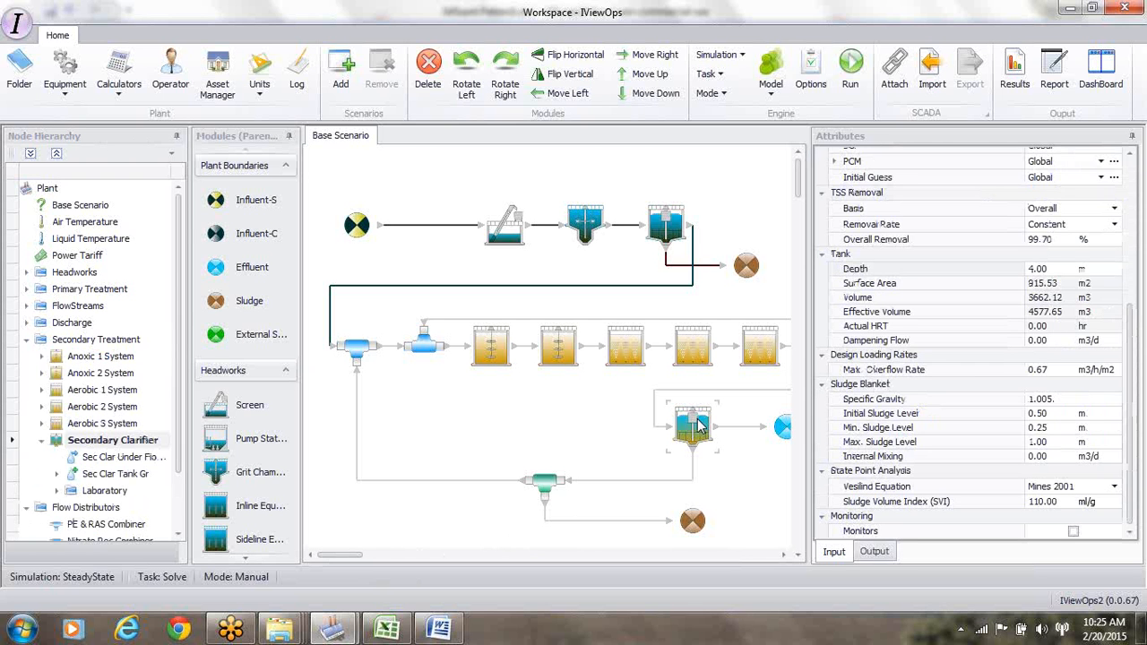
drag(1135, 366, 1140, 324)
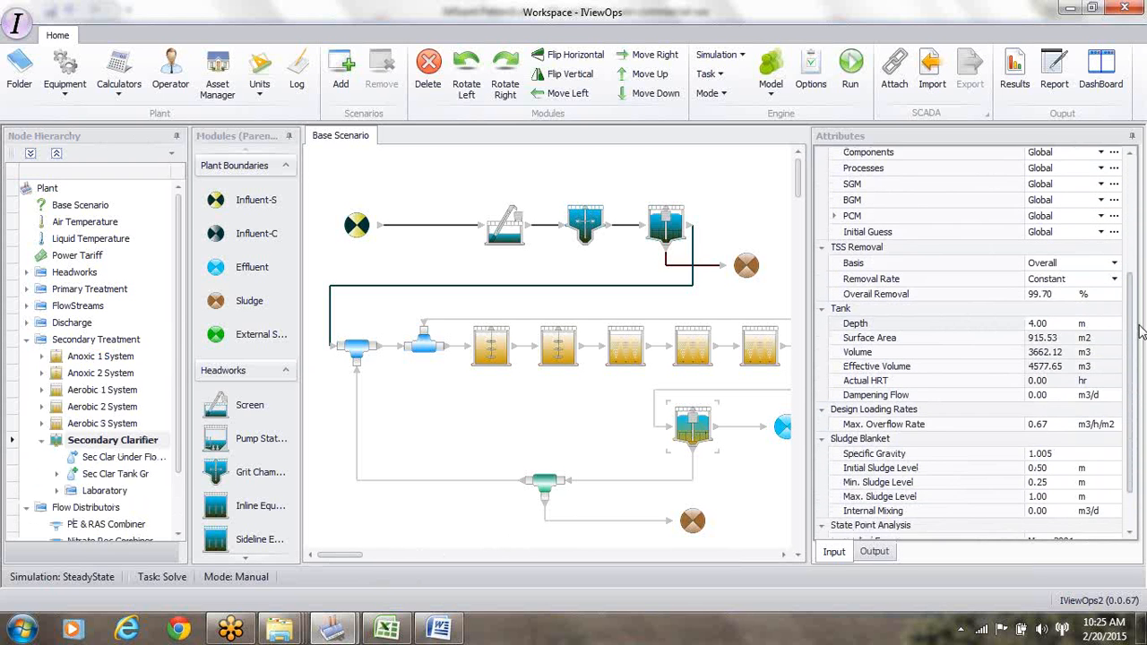
click(1049, 395)
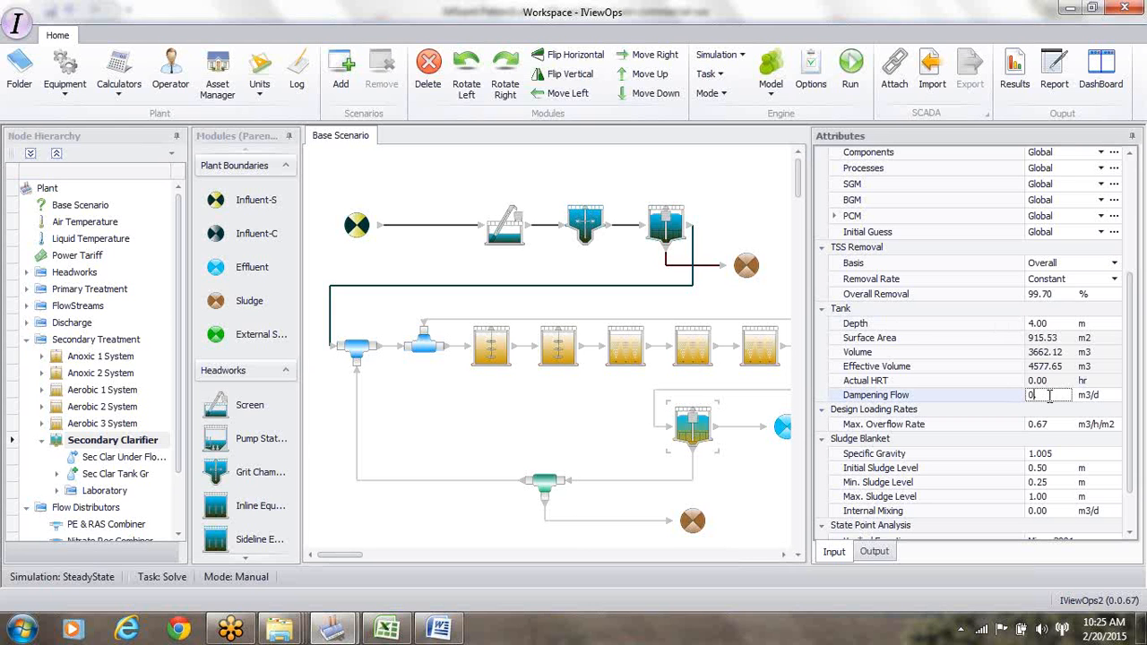
text(2000)
key(BackSpace)
key(BackSpace)
key(BackSpace)
key(BackSpace)
text(5000)
key(Return)
- Set the Secondary Clarifier's maximum sludge level to 1.50 m and select Mines 2001 as its Vesilind equation
scroll(1133, 383, down, 2)
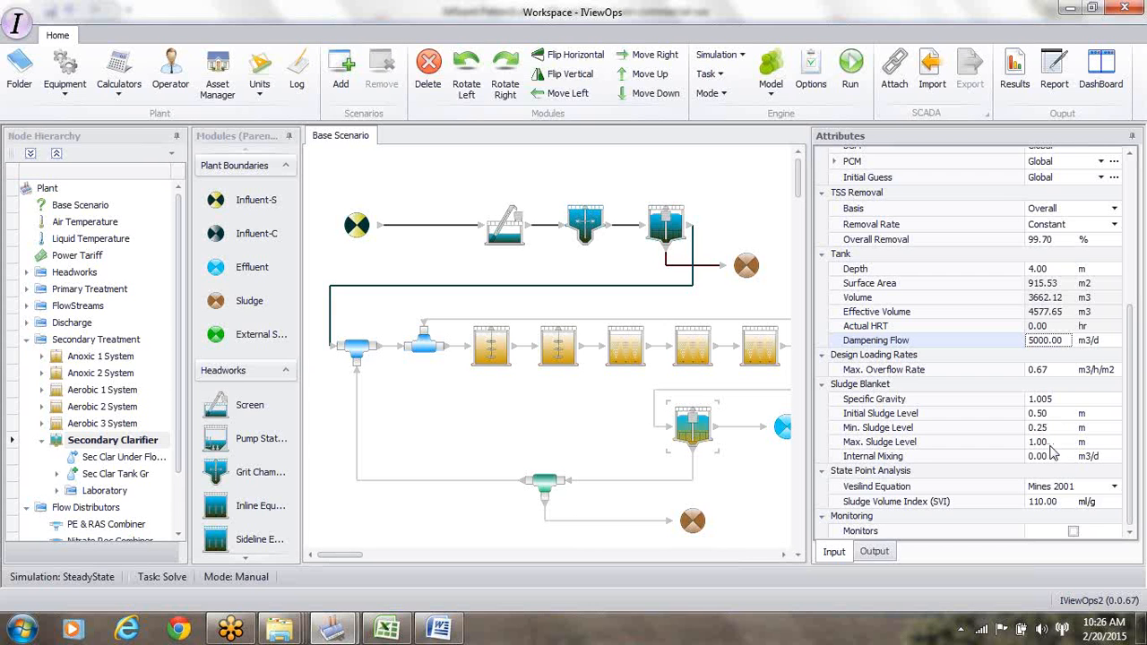
click(1051, 442)
text(50)
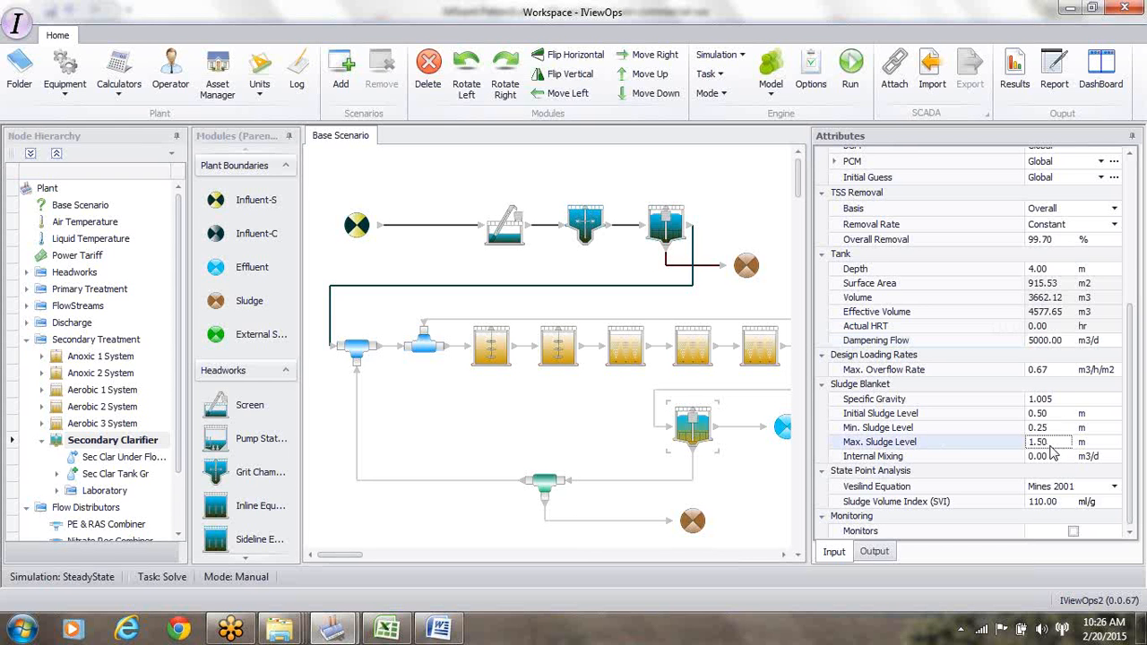
click(1114, 487)
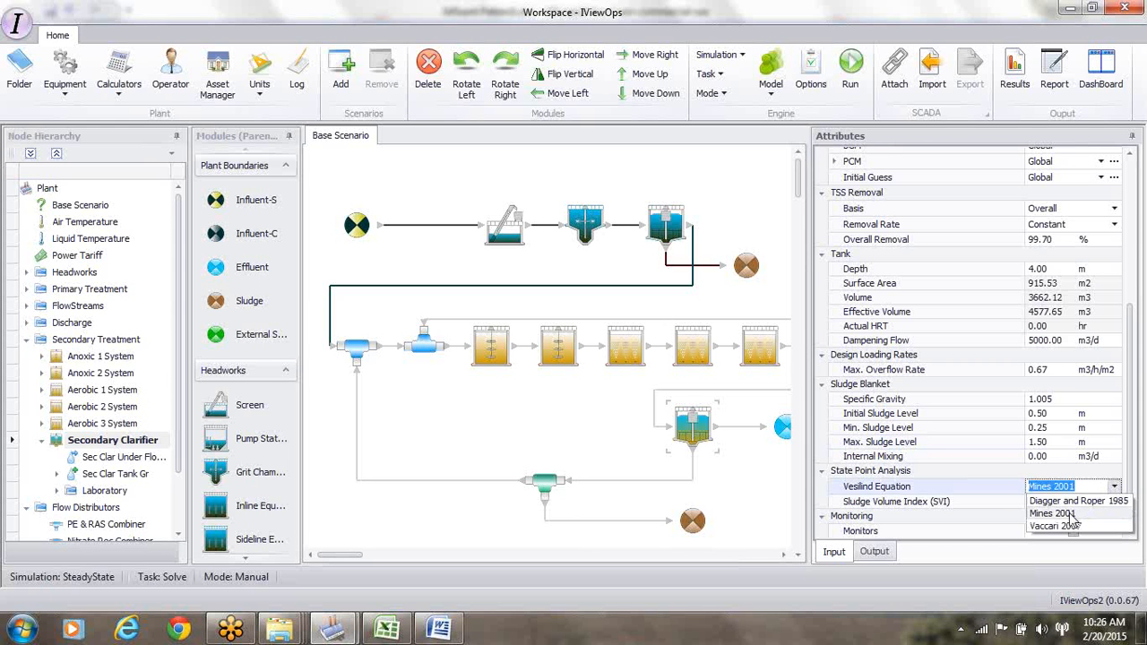
click(1054, 513)
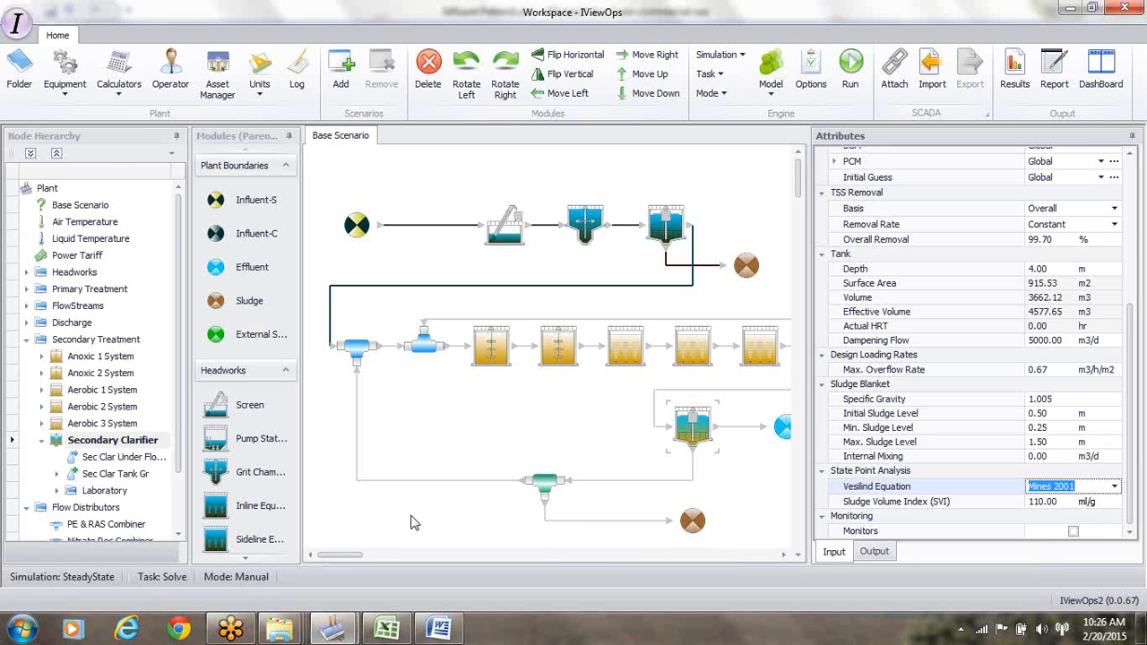
- Rename the Nitrate Rec System's Flow Controller as Nitr Rec Flow Controller
drag(341, 556, 542, 550)
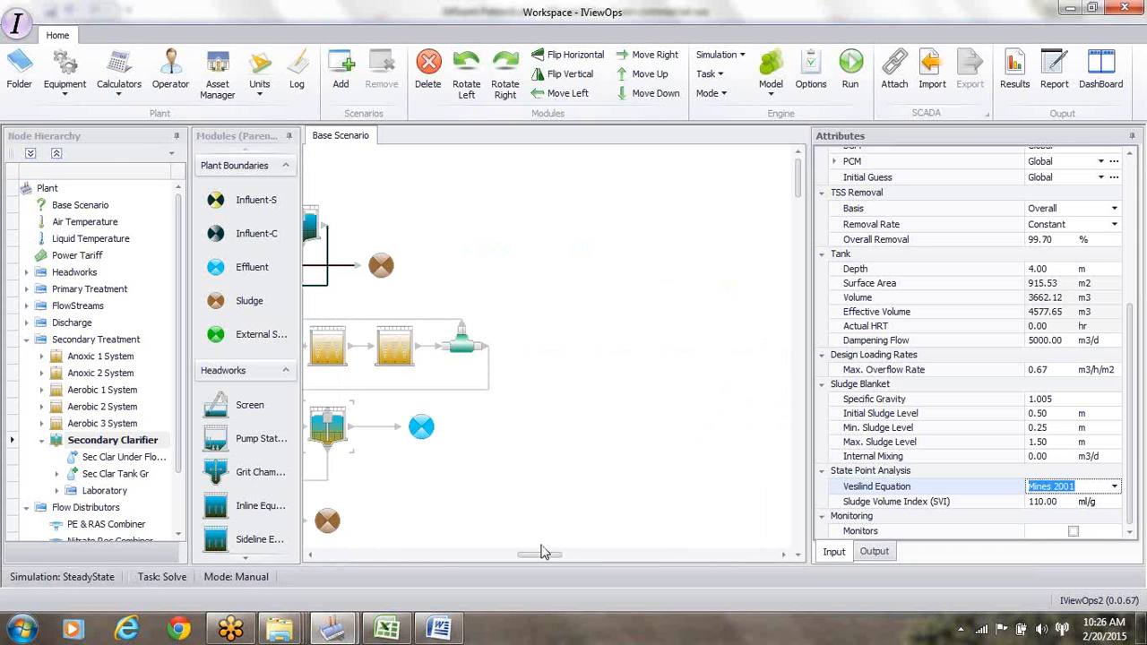
click(457, 355)
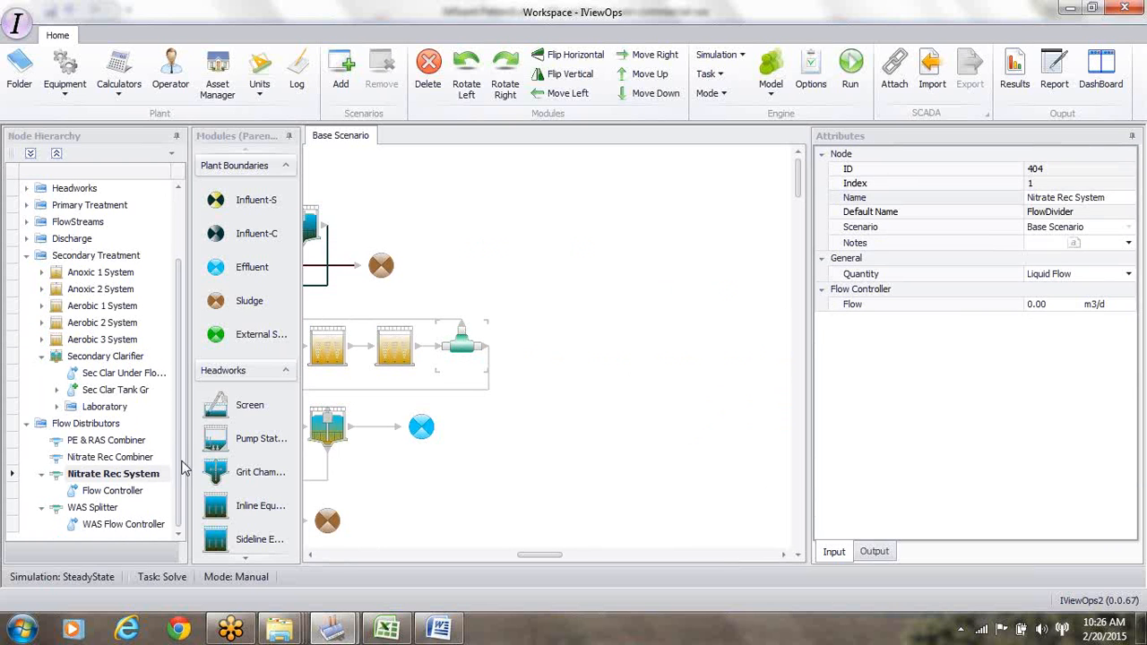
click(117, 492)
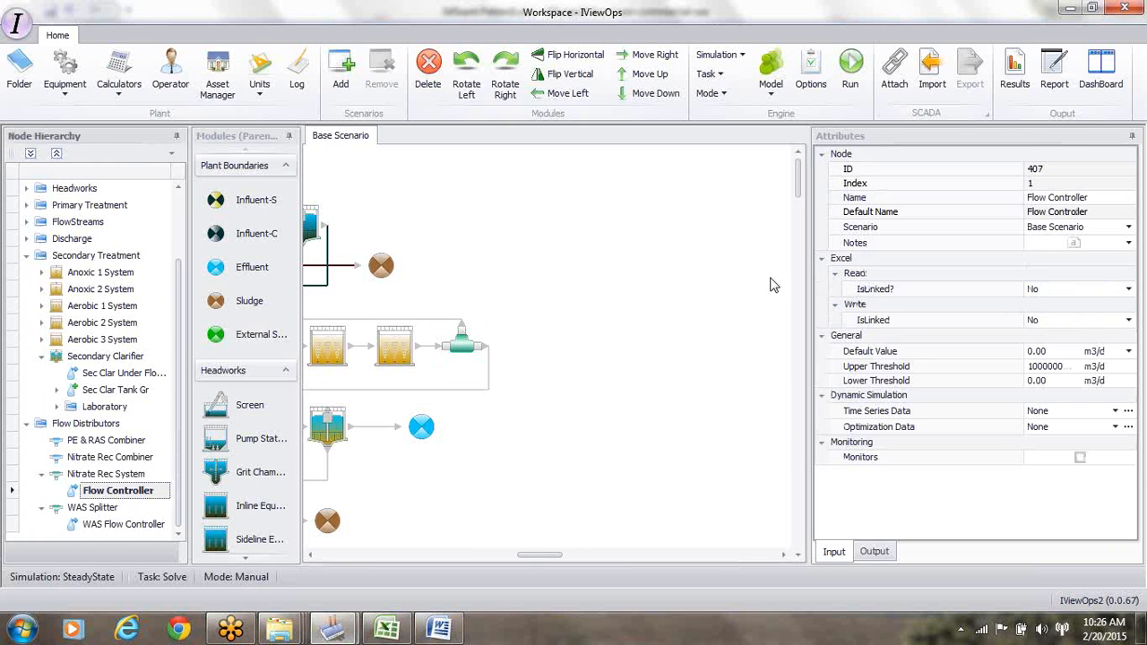
click(1030, 201)
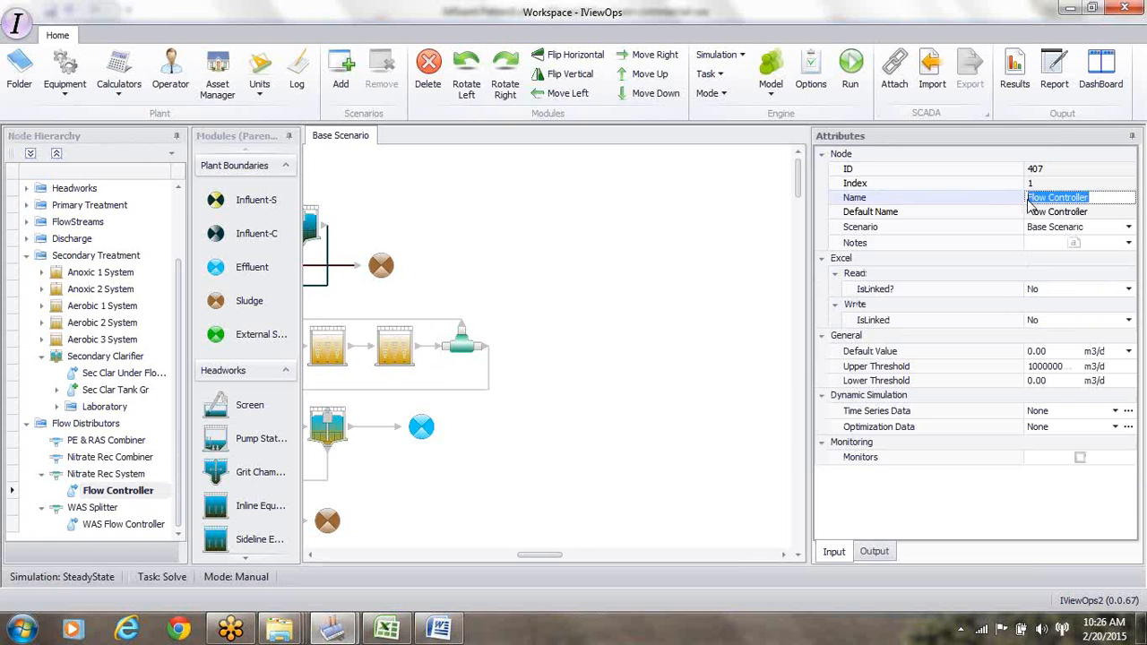
click(1028, 198)
text(Nitr Rec)
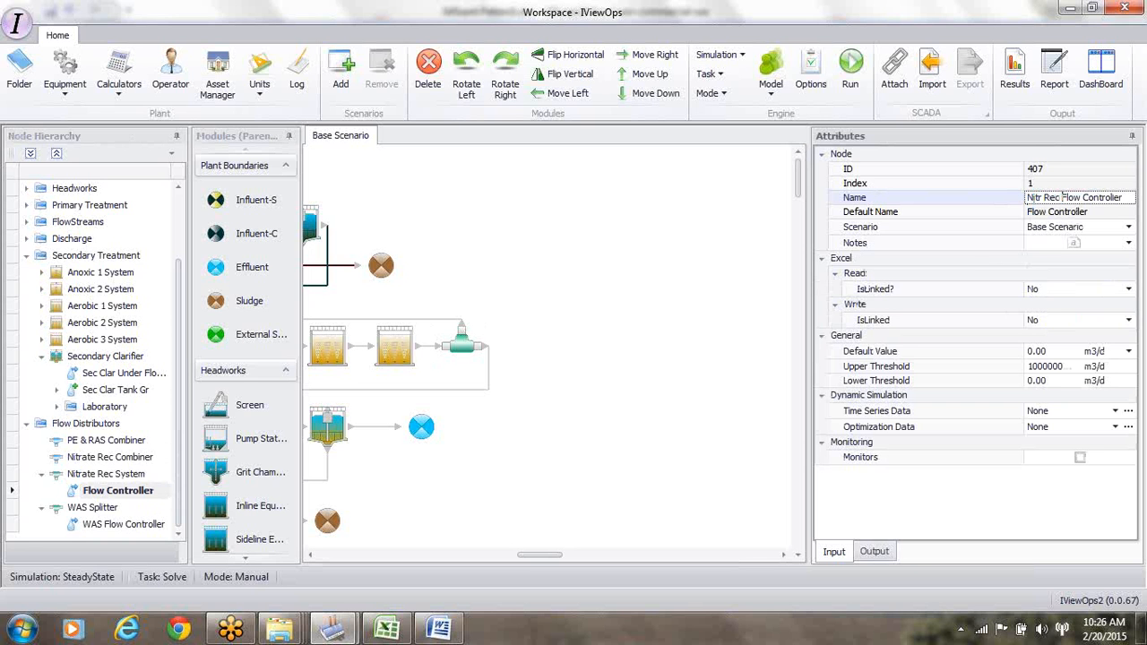
key(Return)
- Set the Nitr Rec Flow Controller's default value to 40000 m3/d and check the flow on the Nitrate Rec System
click(1032, 352)
text(40000)
key(Return)
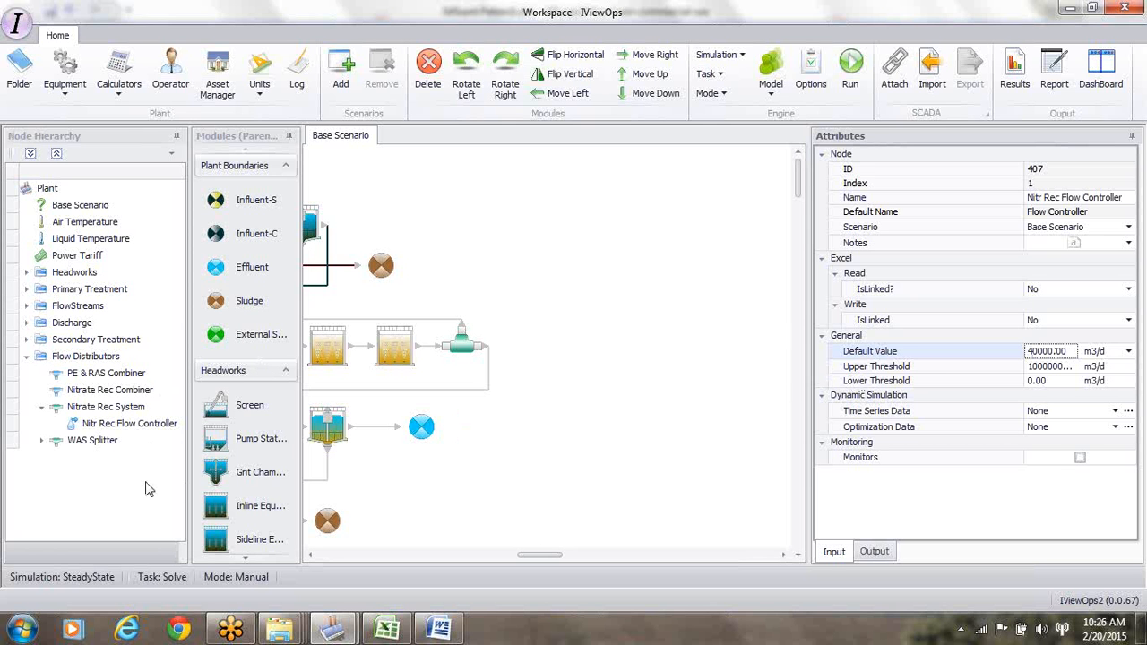
click(114, 410)
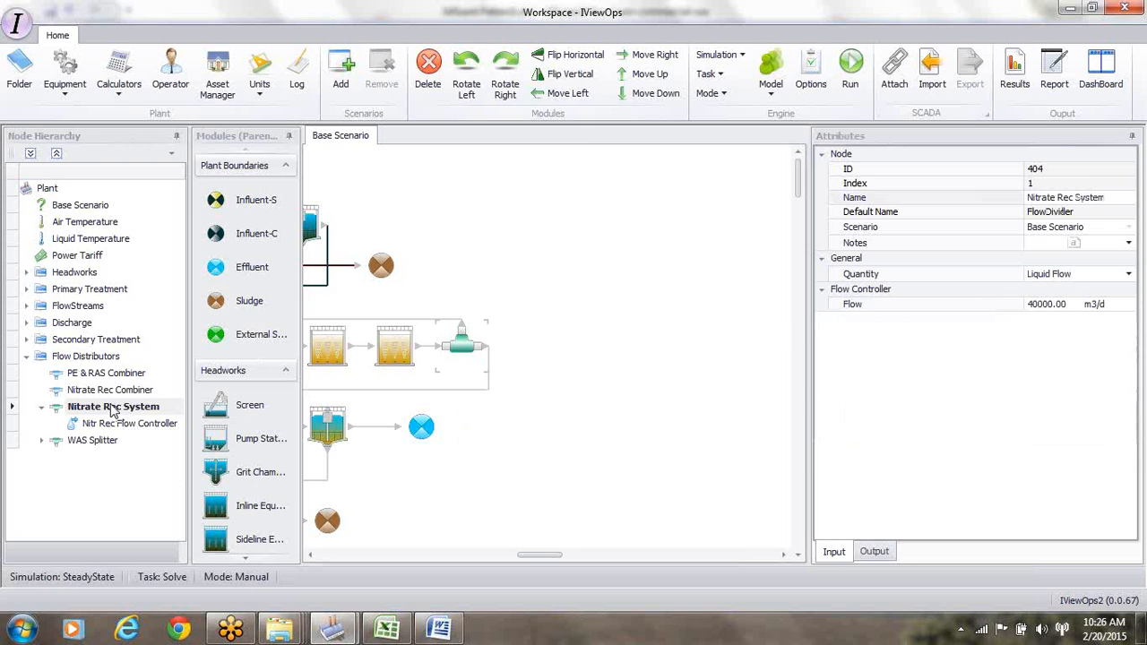
drag(545, 560, 306, 569)
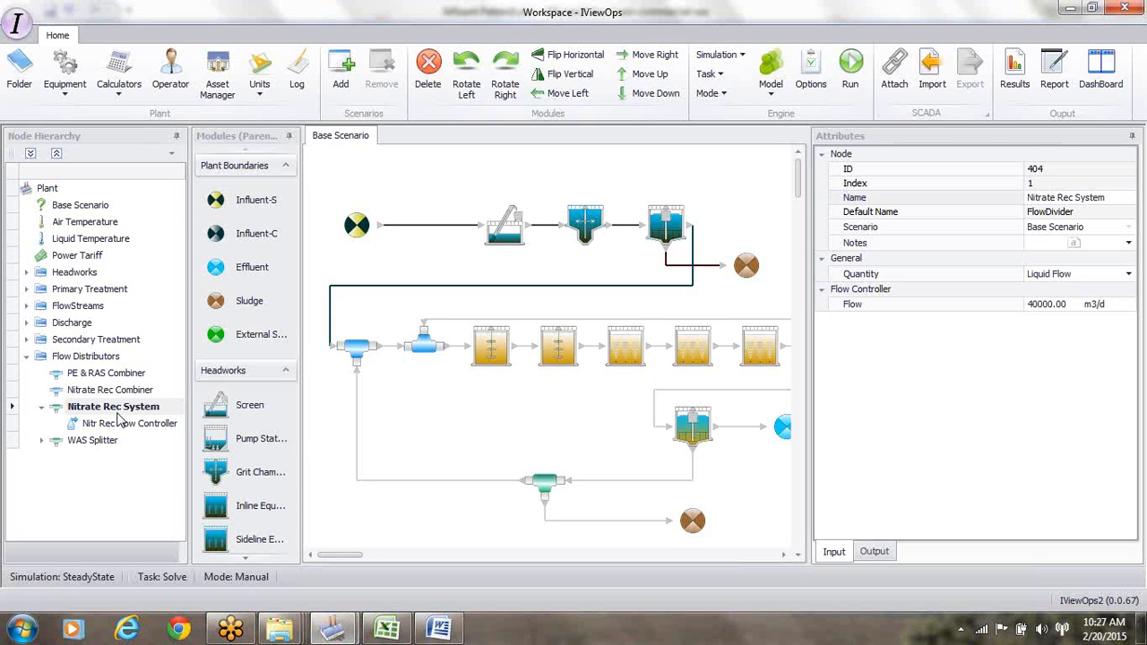
- Save the plant model as a new file named IViewOps_Services_1_1 in the IViewOps Files folder
click(16, 29)
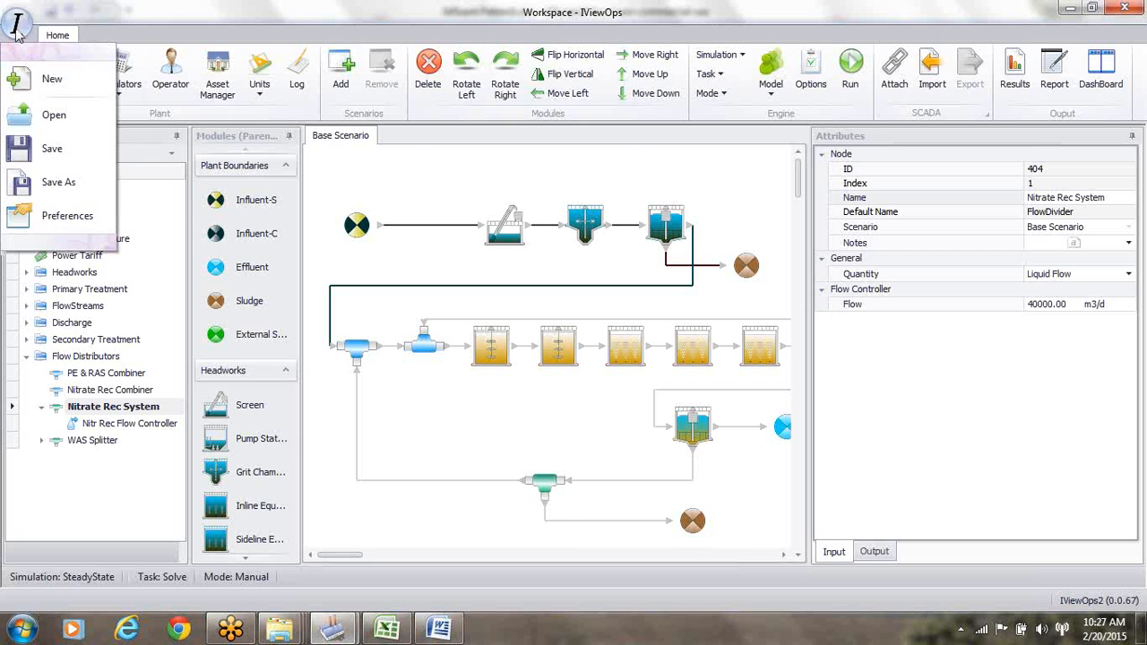
click(63, 184)
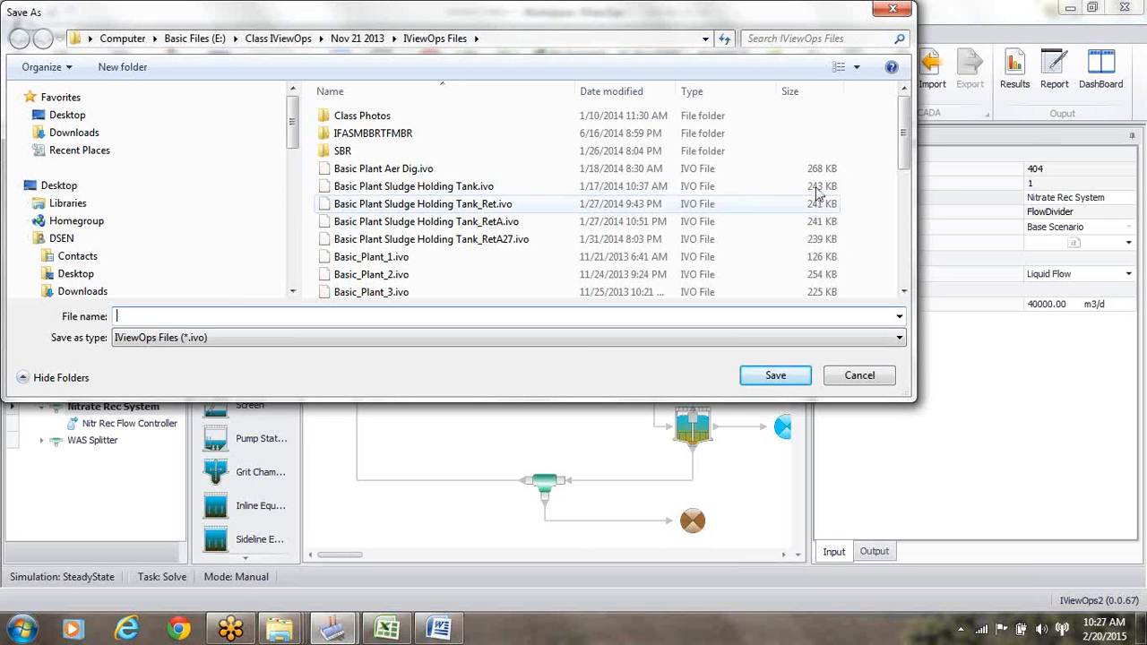
drag(905, 162, 906, 232)
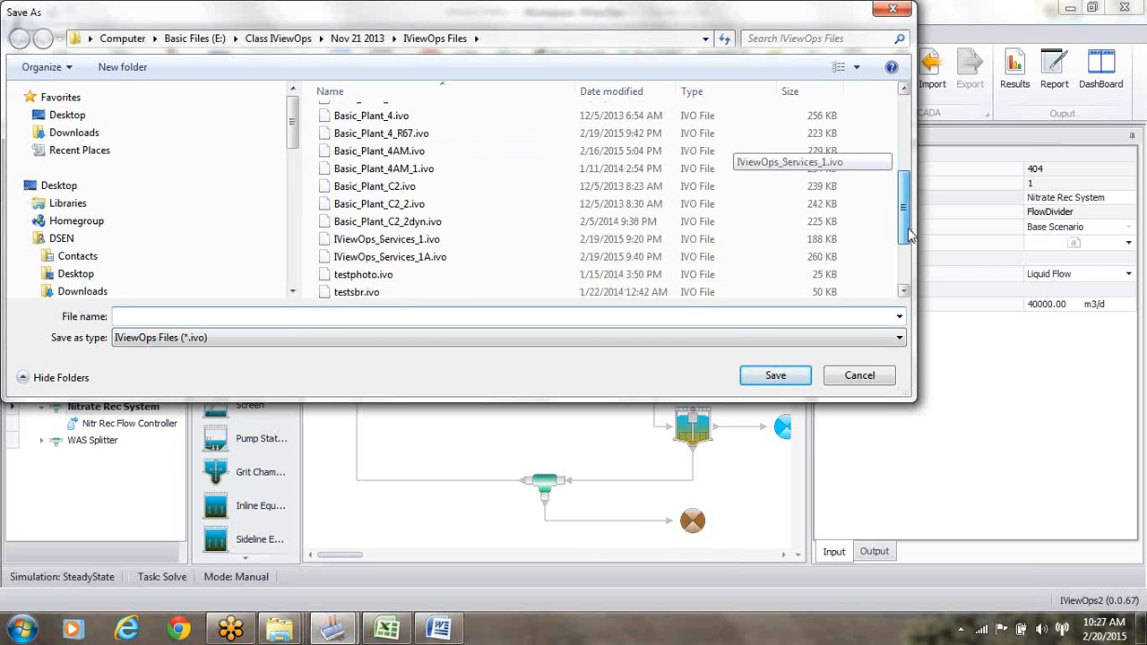
click(206, 320)
text(IViewO)
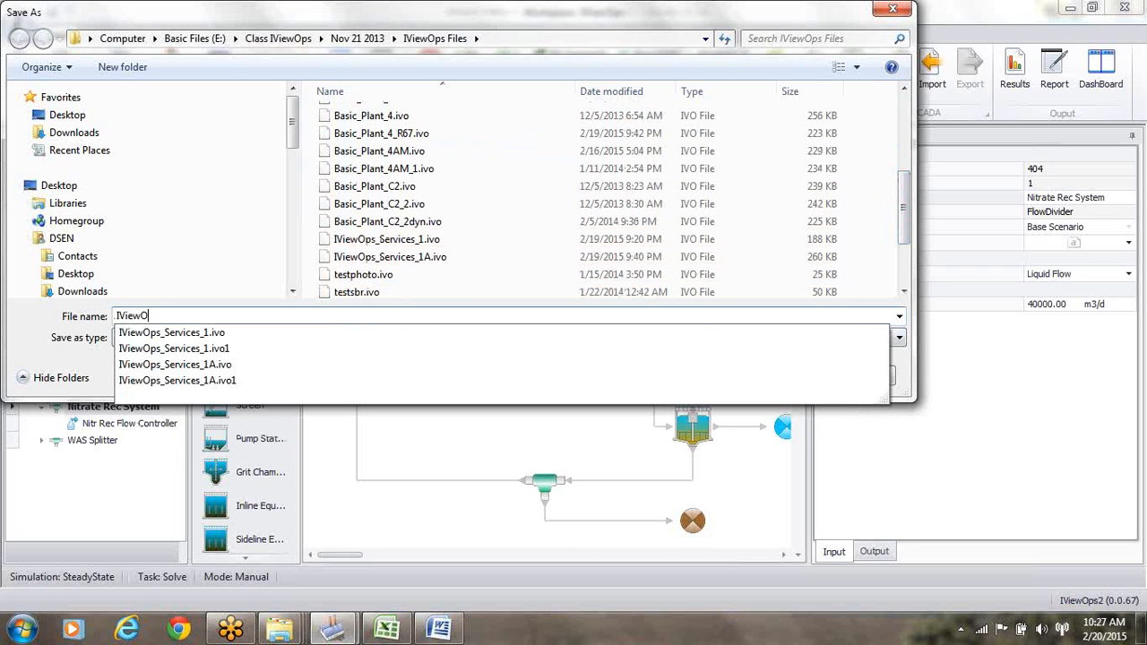
text(ps_Services_1_1)
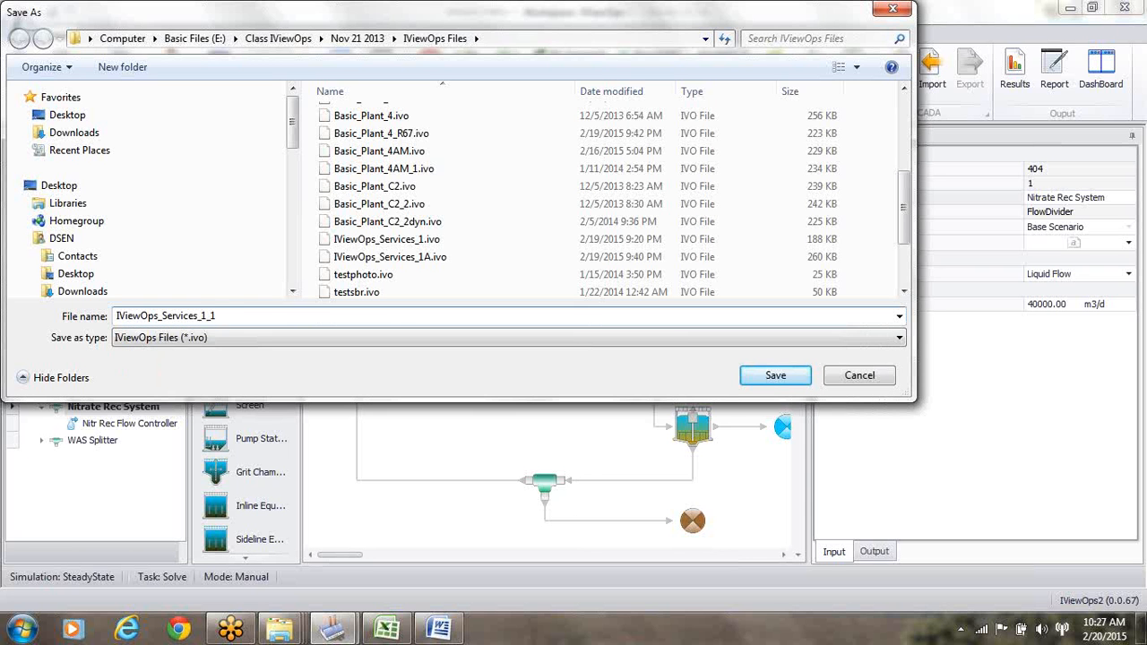
click(776, 374)
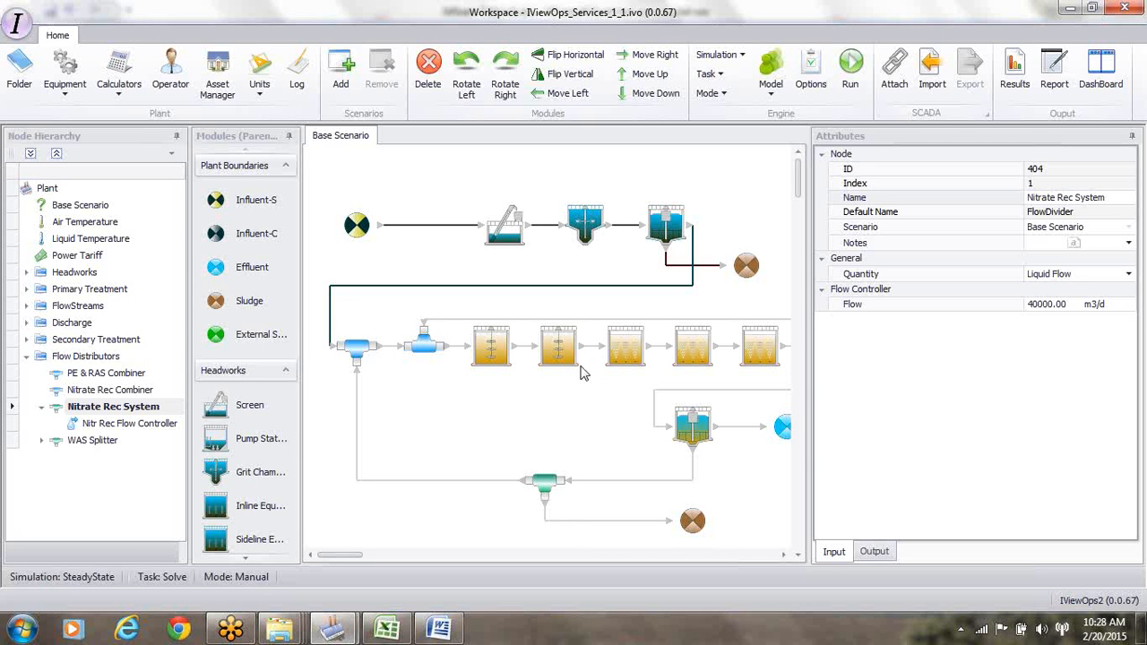
- Review the tank depth, volume and aeration settings of the two anoxic and three aerobic bioreactors
click(492, 350)
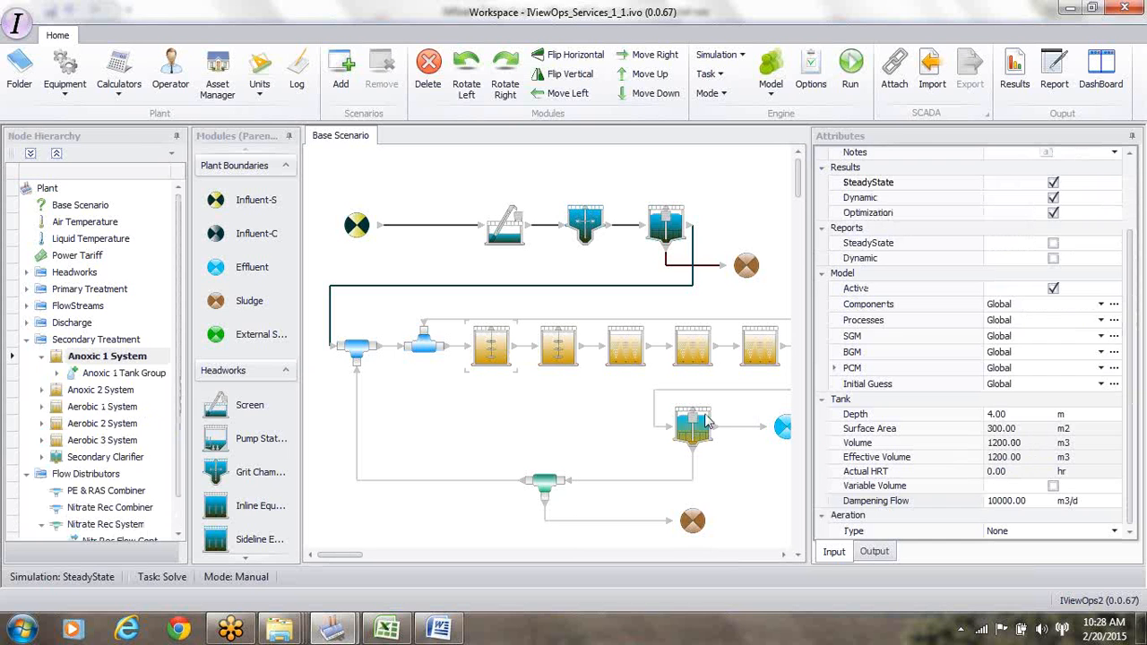
click(561, 352)
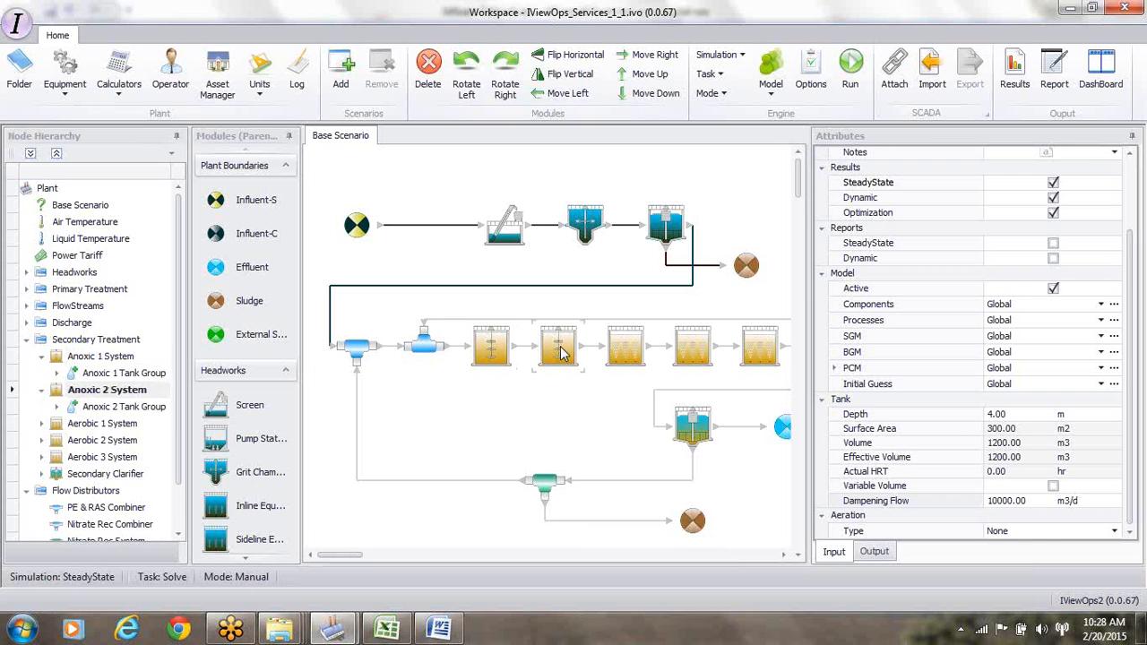
click(626, 355)
click(698, 355)
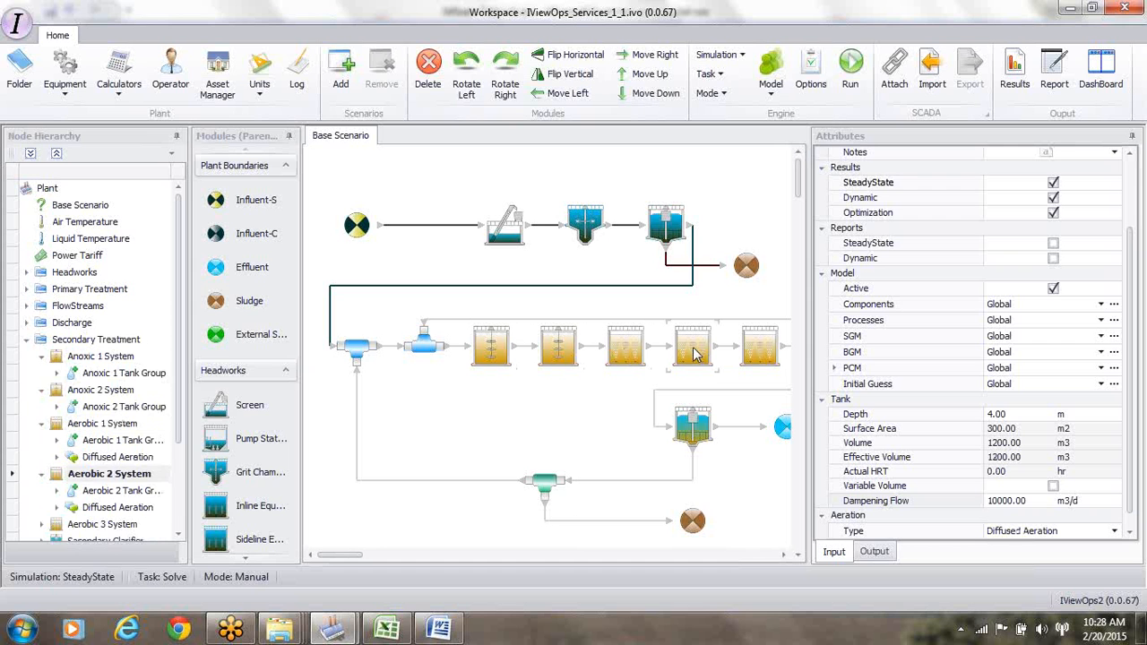
click(765, 358)
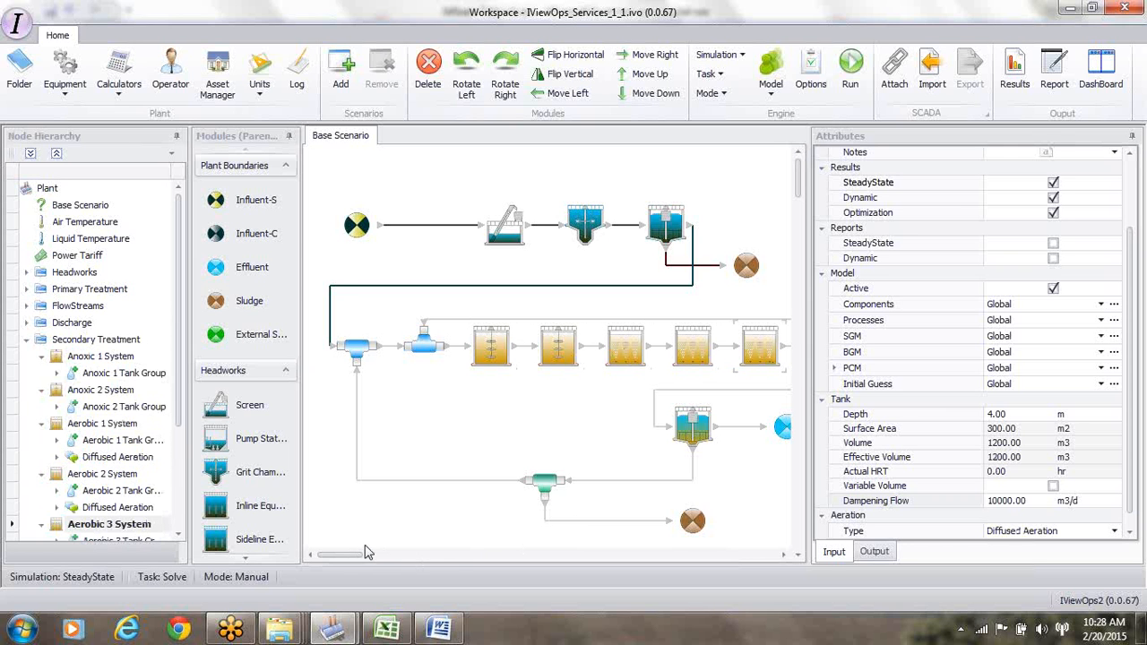
click(450, 556)
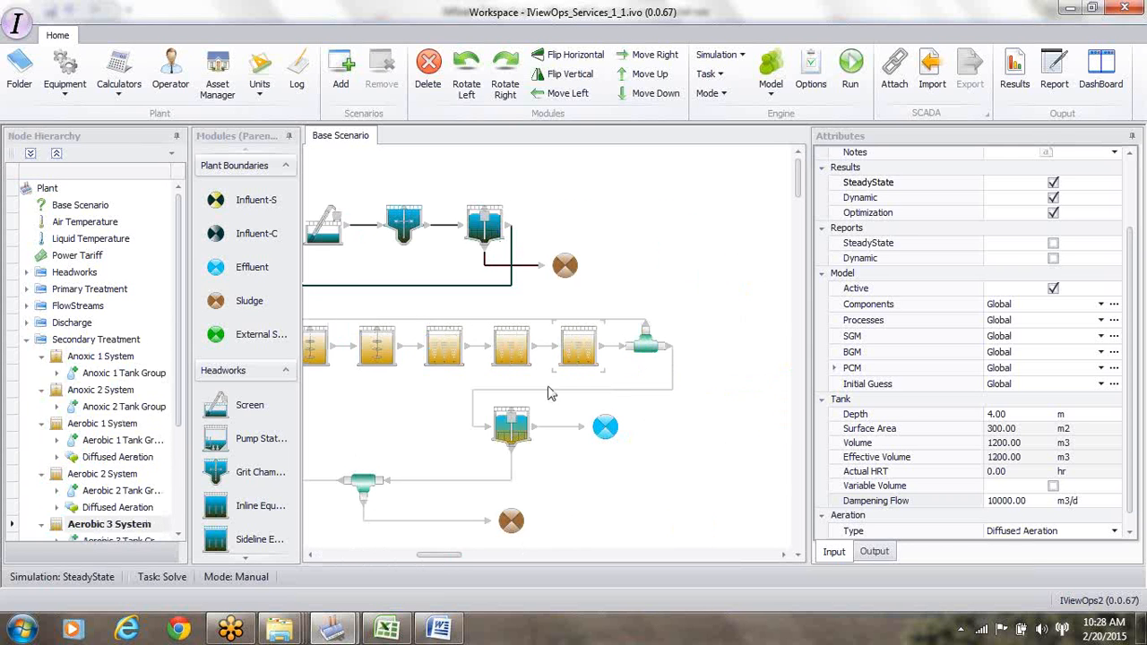
click(518, 354)
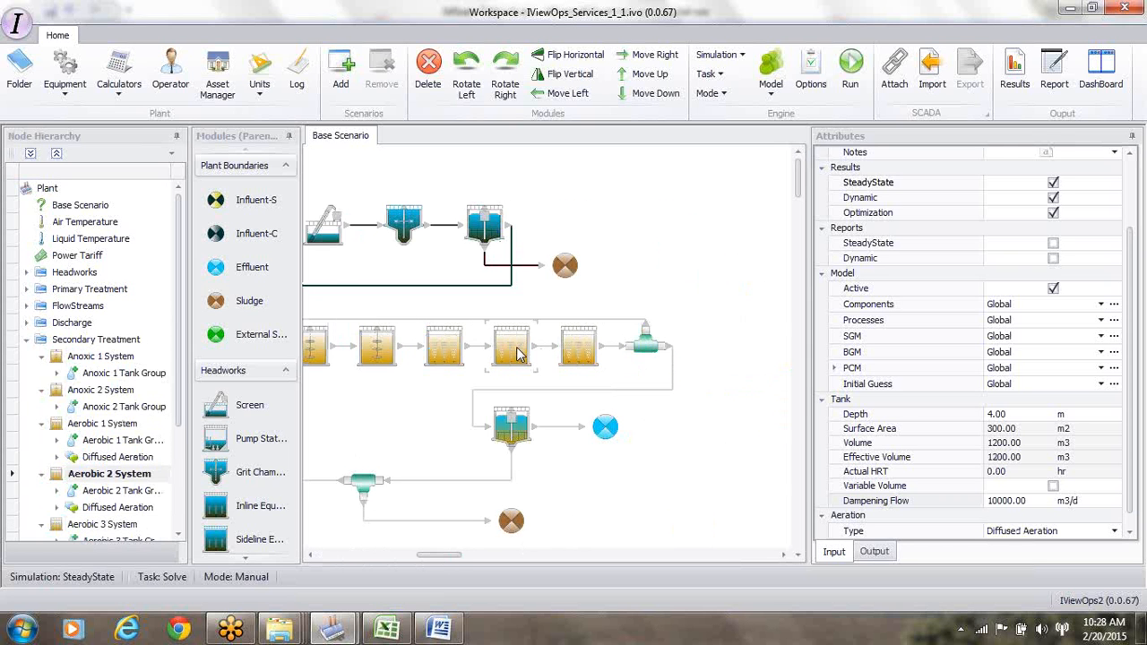
click(578, 348)
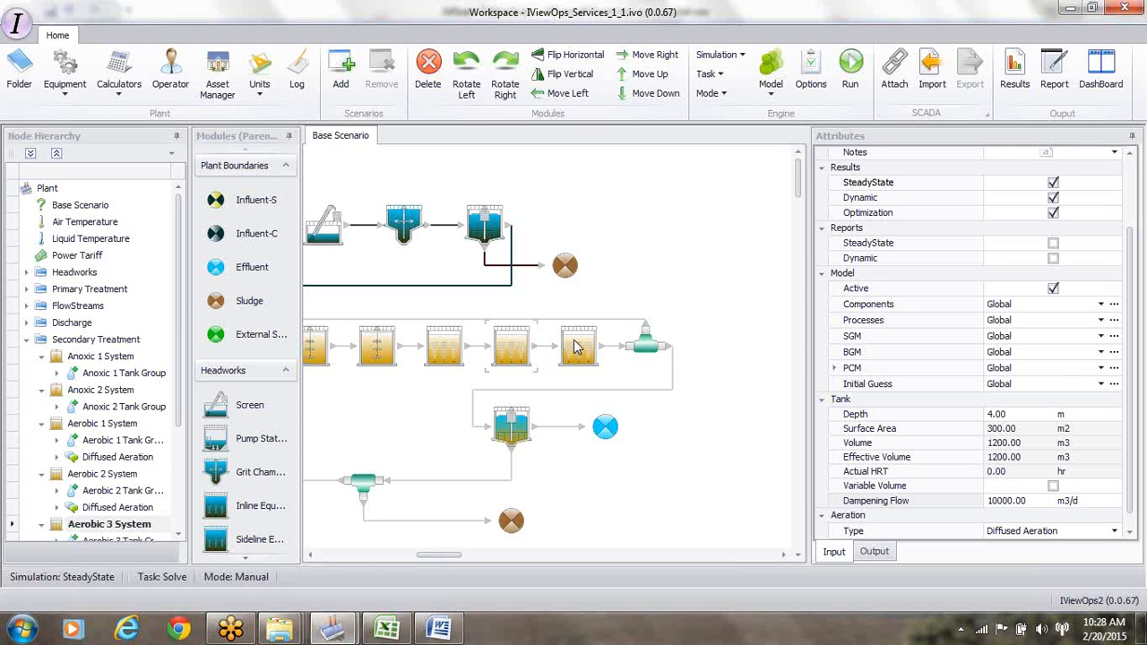
click(452, 350)
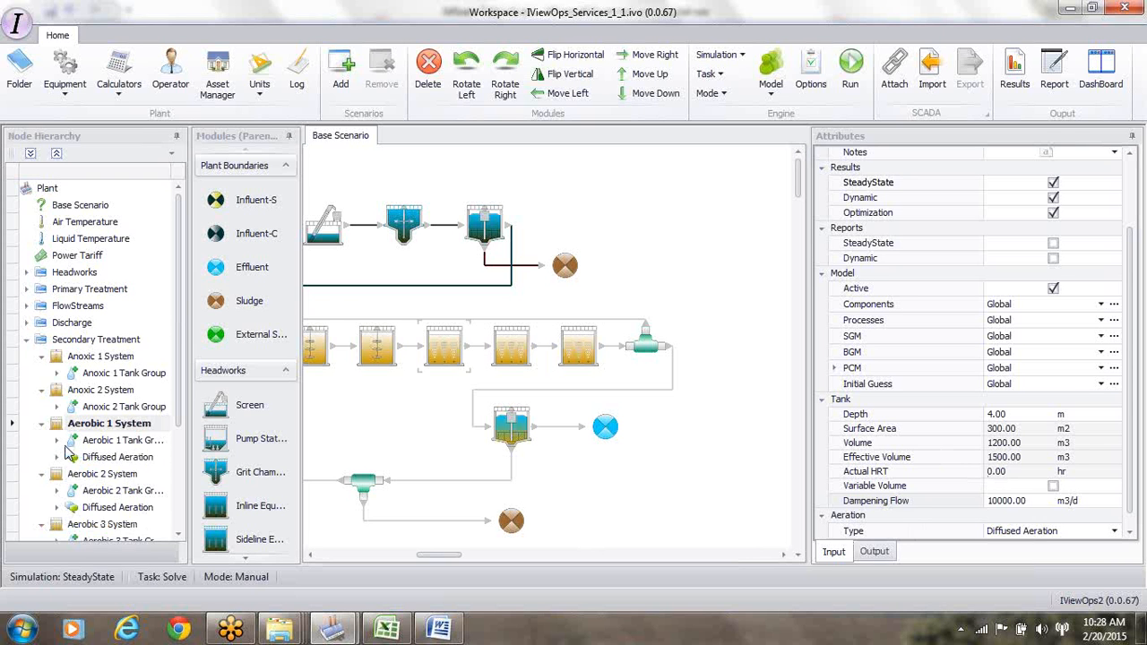
drag(439, 559, 327, 568)
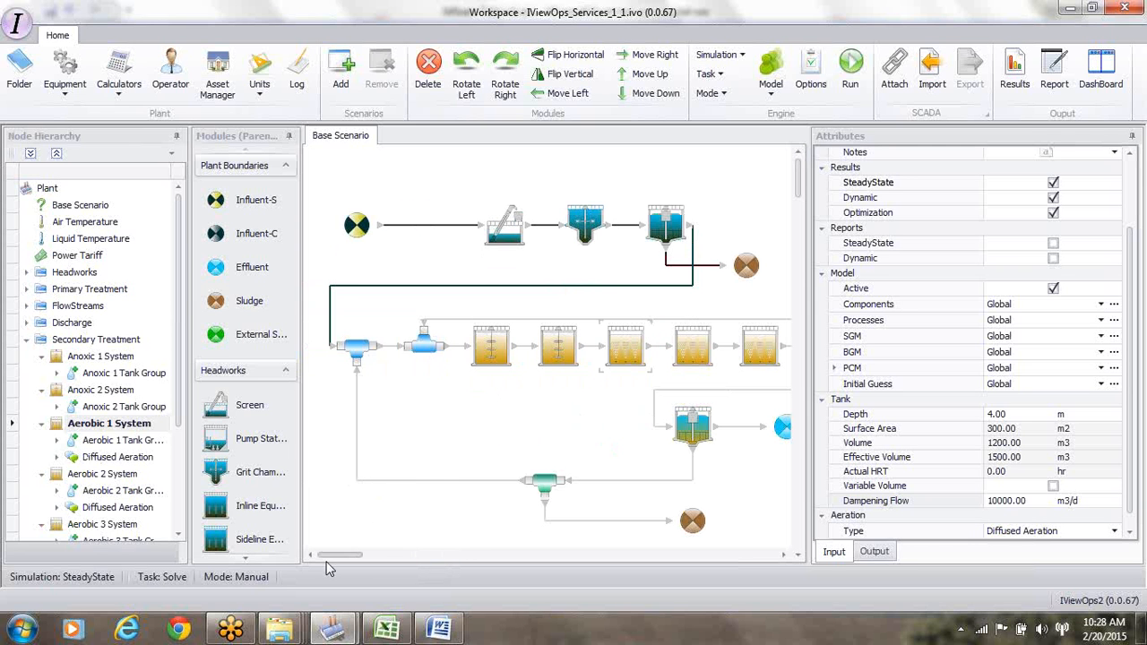
- Inspect the On/Off Controller of cell Anx 1 Tr 3 in the Anoxic 1 Tank Group and take that cell offline
click(489, 358)
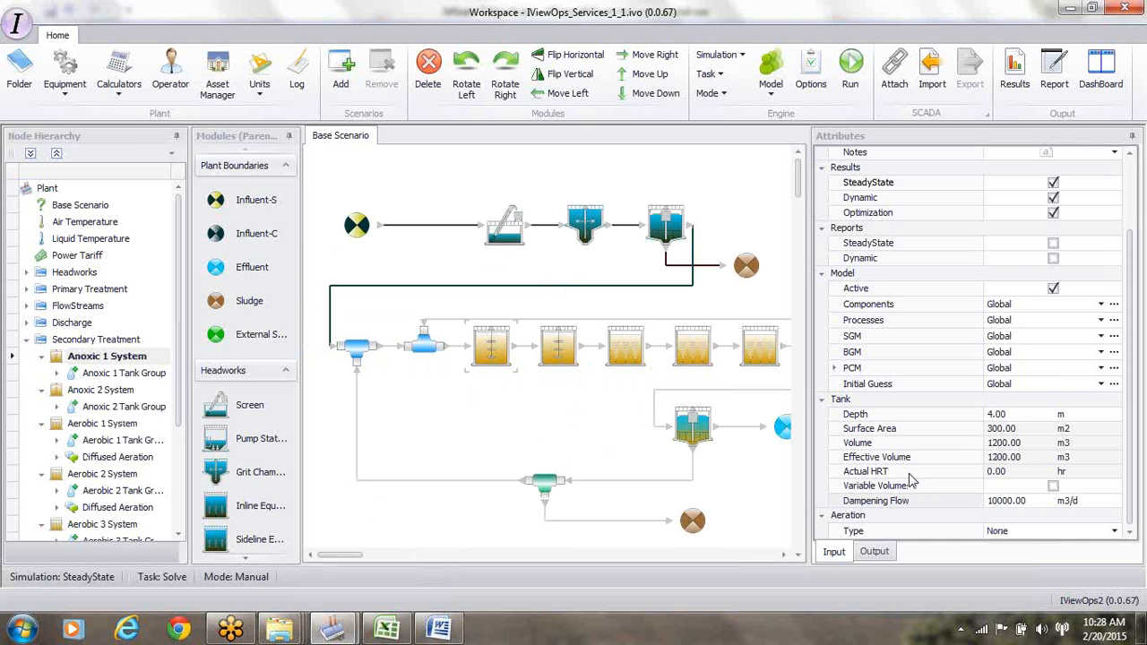
click(153, 375)
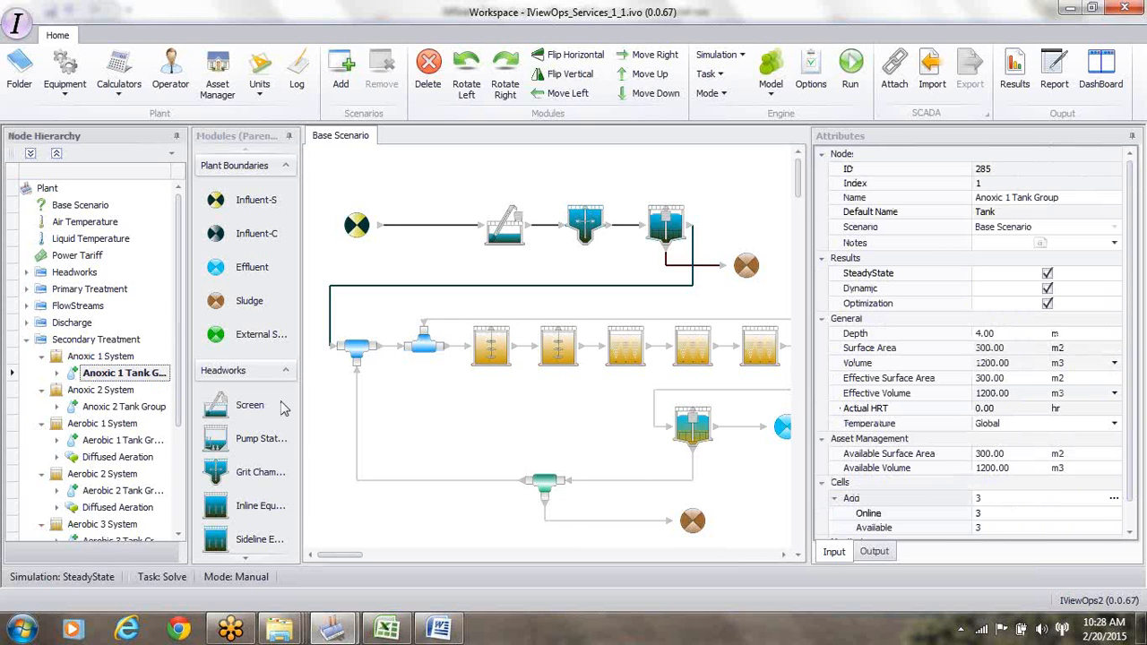
click(56, 374)
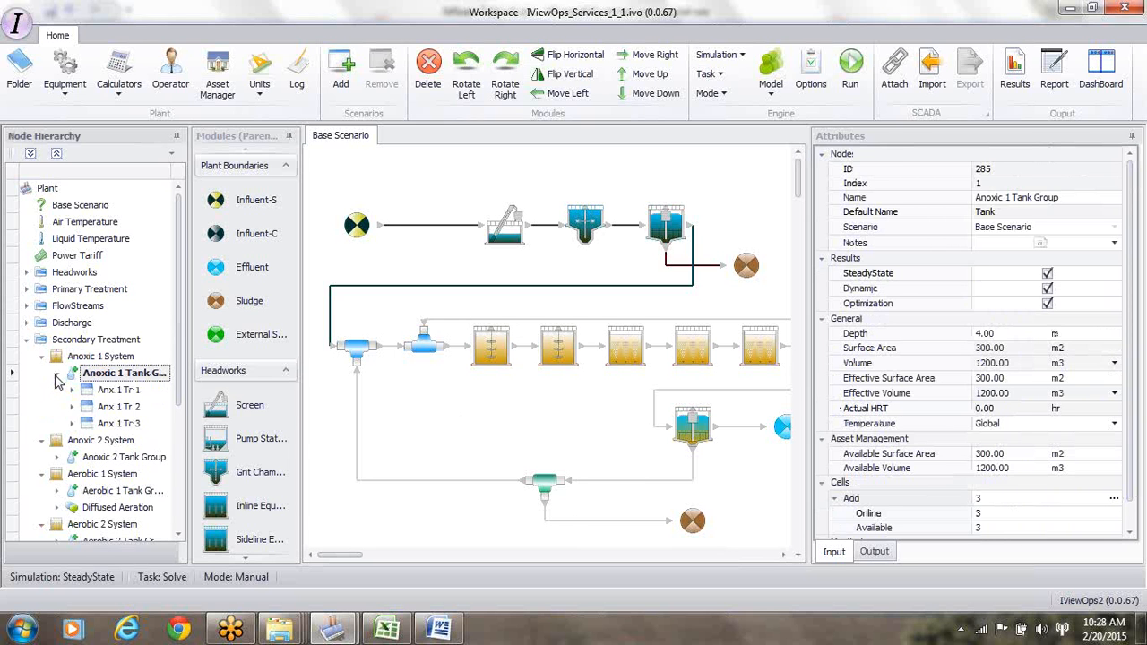
click(124, 424)
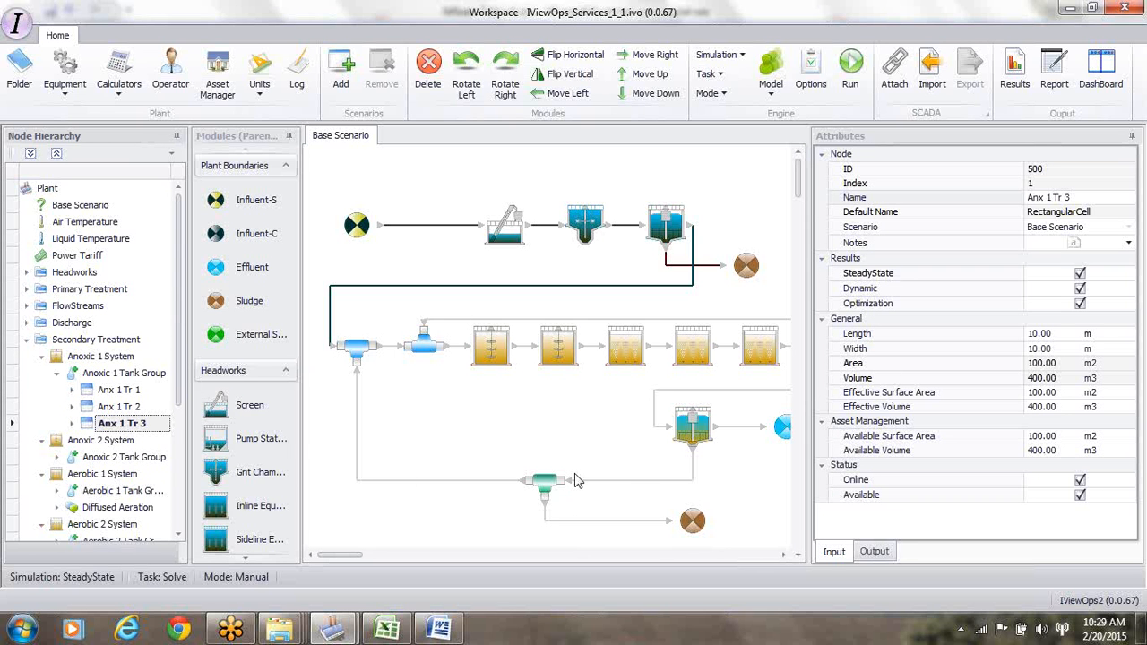
click(73, 424)
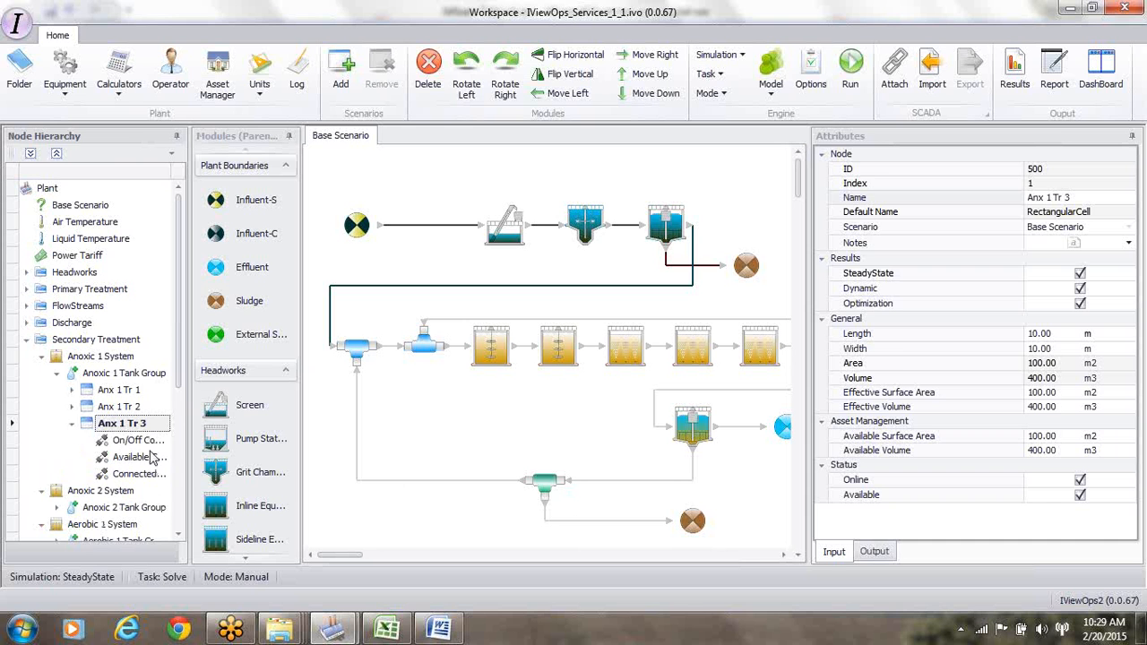
click(144, 441)
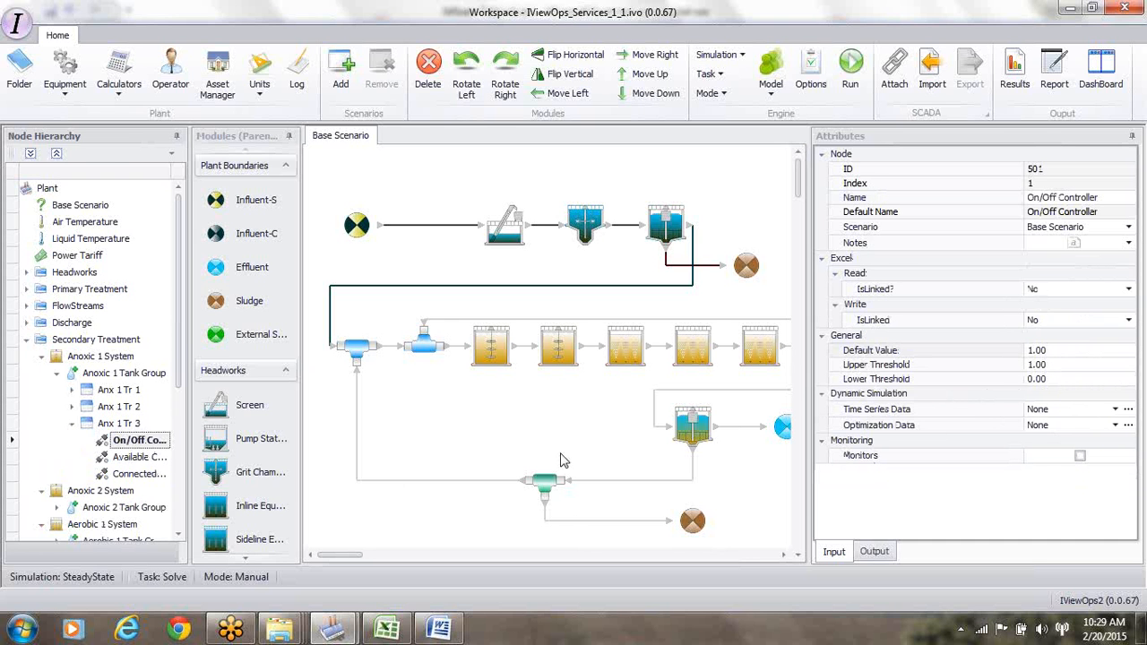
click(125, 424)
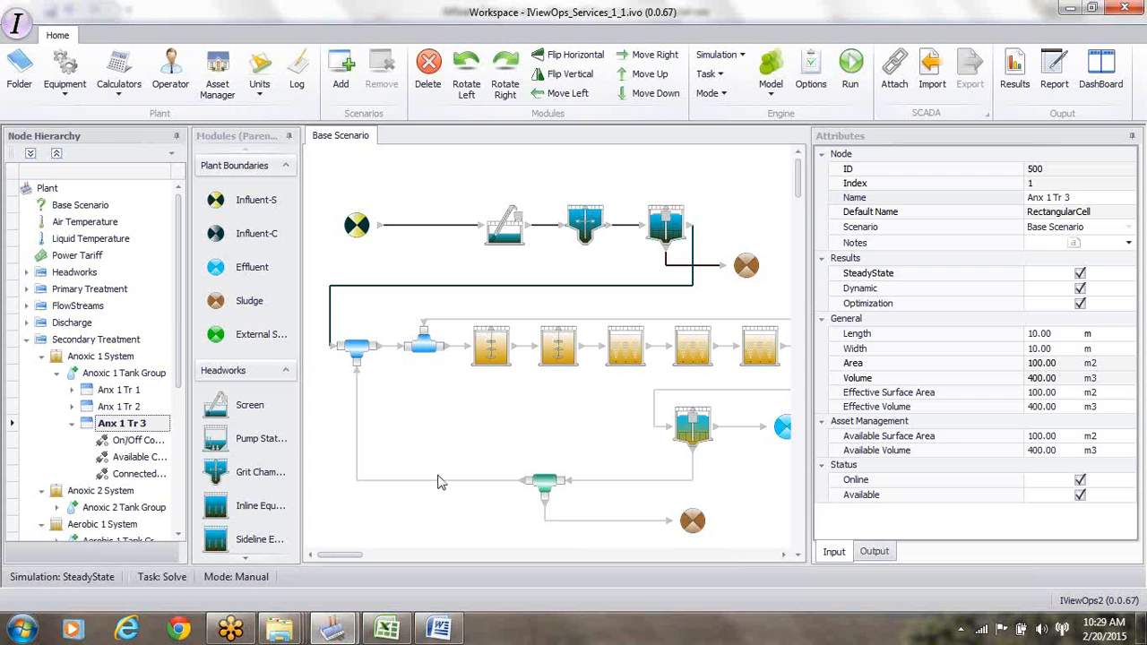
click(1080, 481)
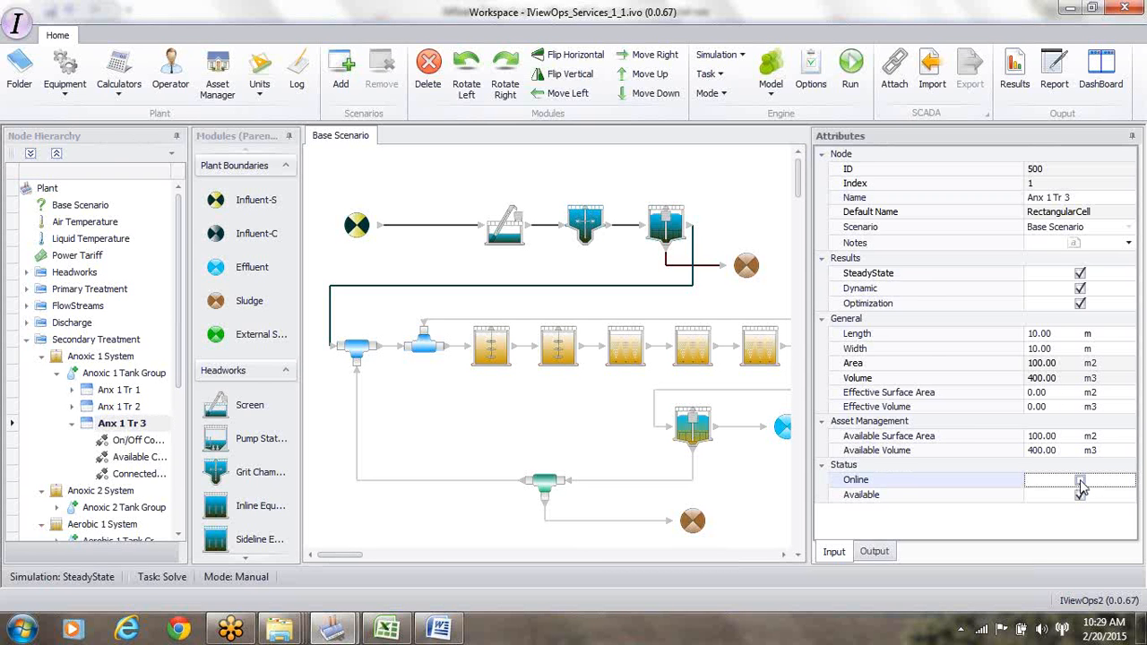
- Take cell Anx 2 Tr 3 of the Anoxic 2 Tank Group offline
click(573, 357)
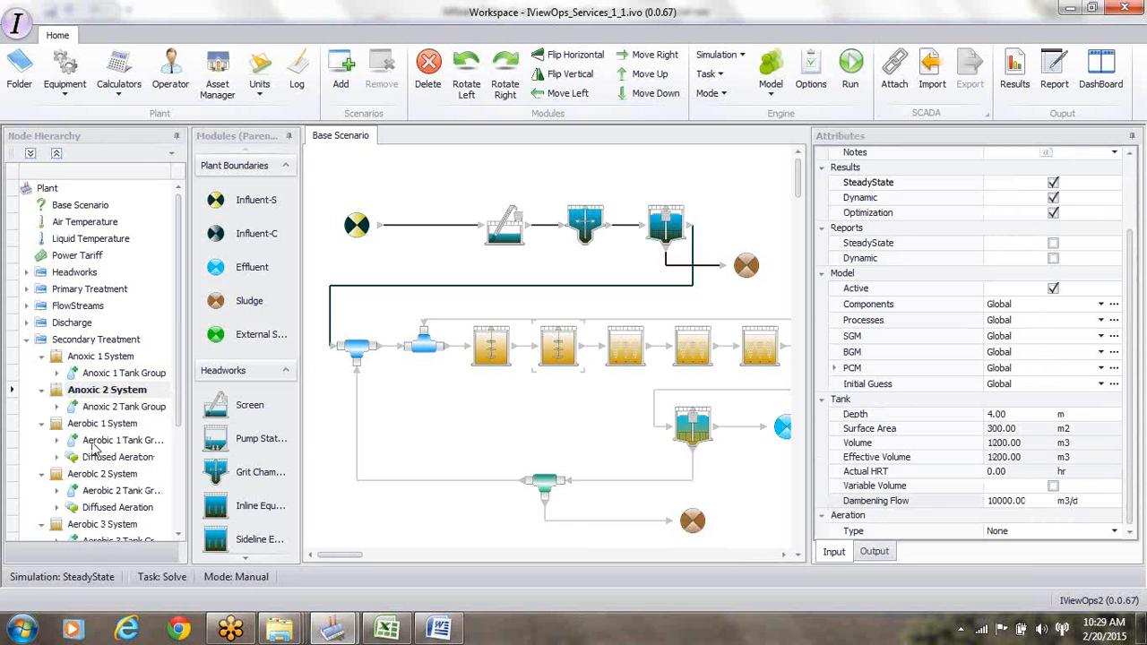
click(58, 406)
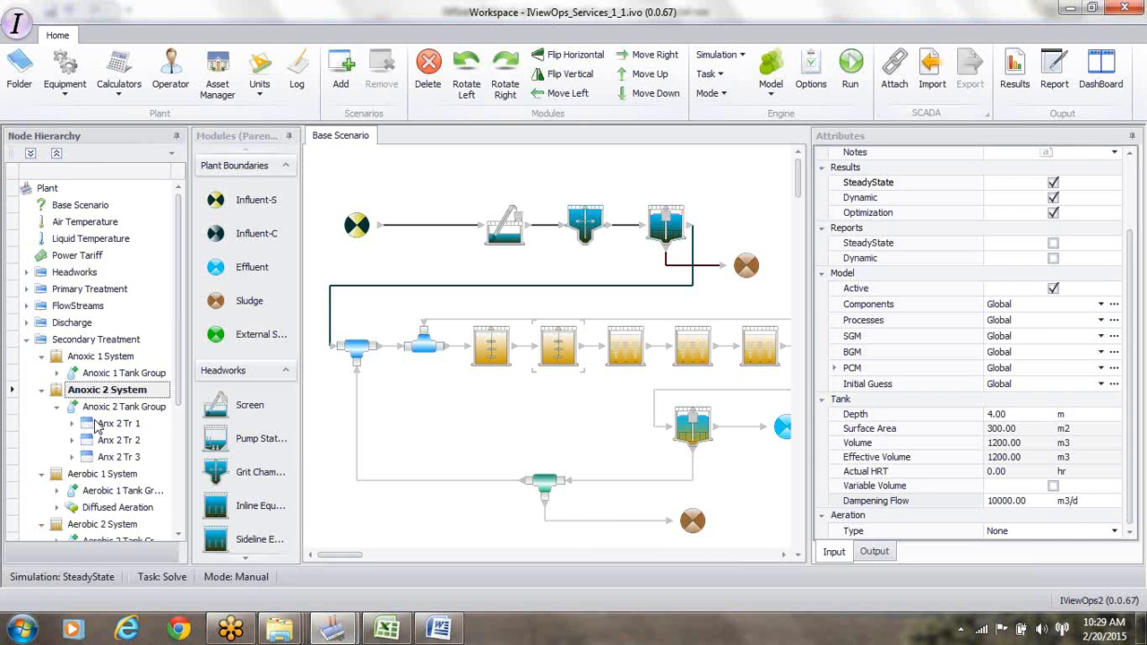
click(119, 457)
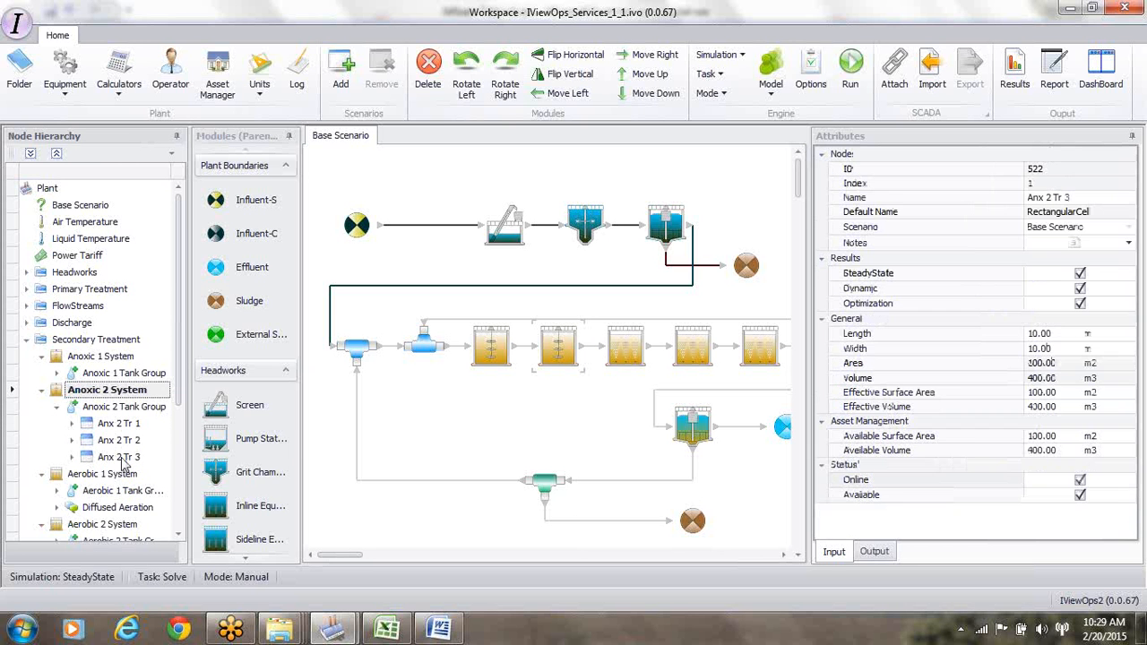
click(1079, 480)
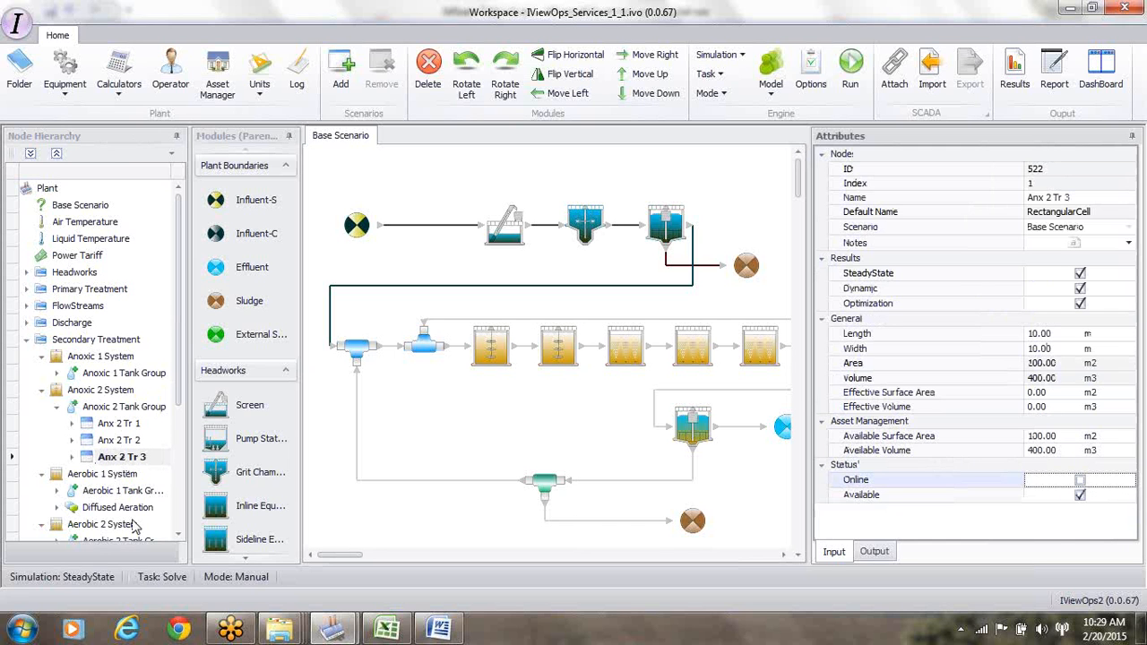
- Take cell Aer 1 Tr 3 of the Aerobic 1 Tank Group offline
click(58, 491)
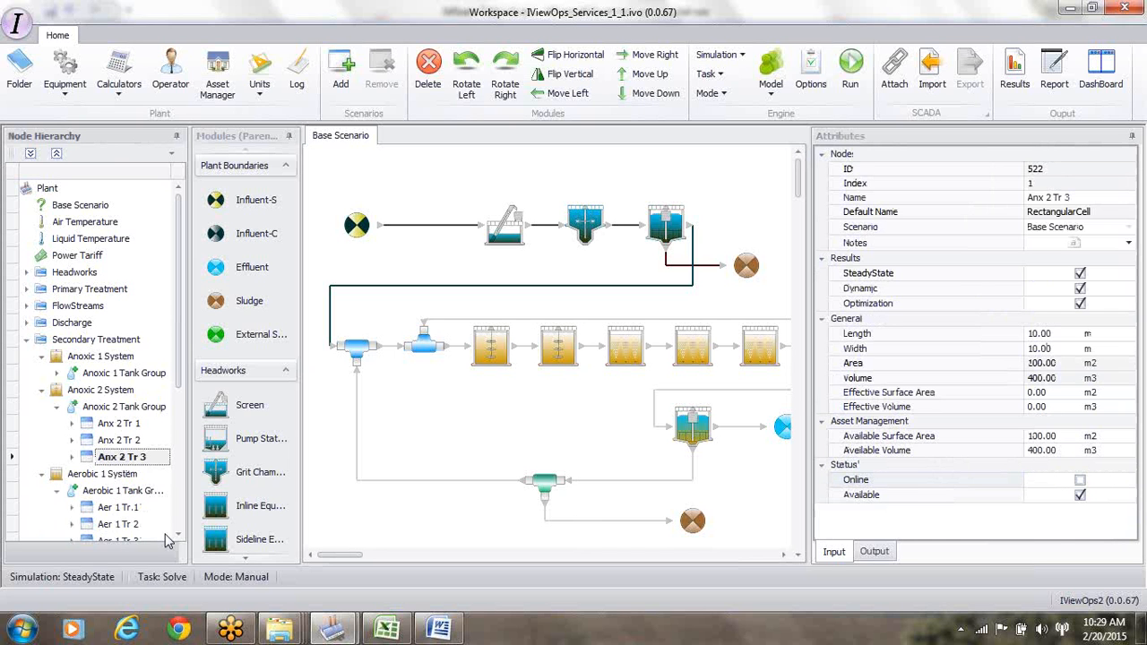
click(179, 536)
click(179, 536)
click(180, 536)
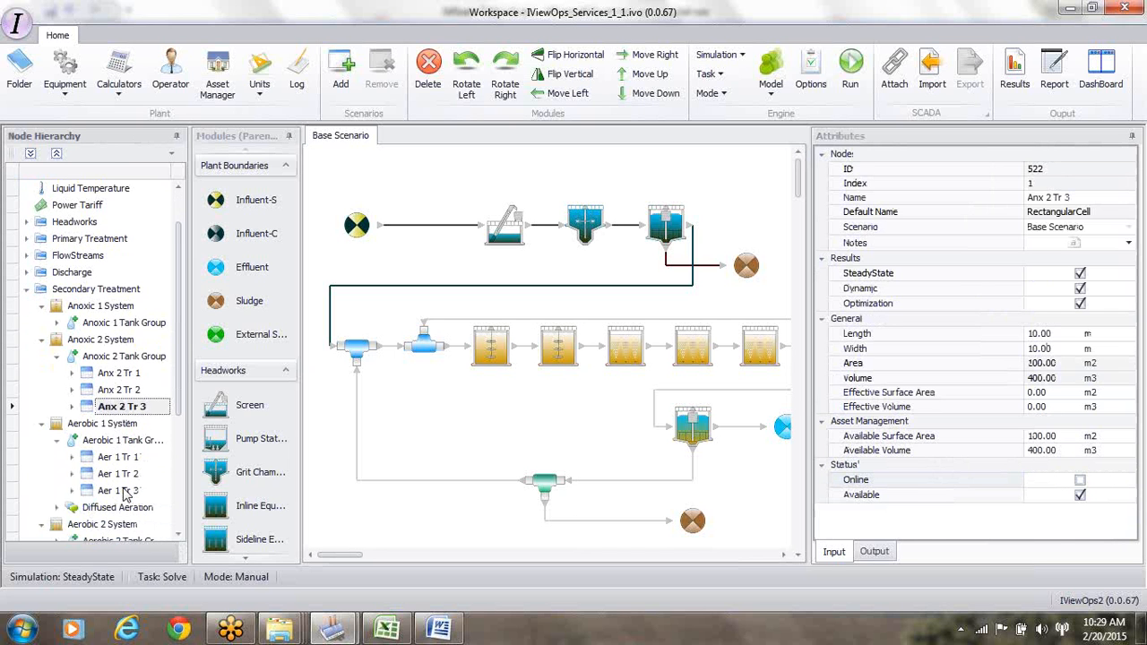
click(121, 490)
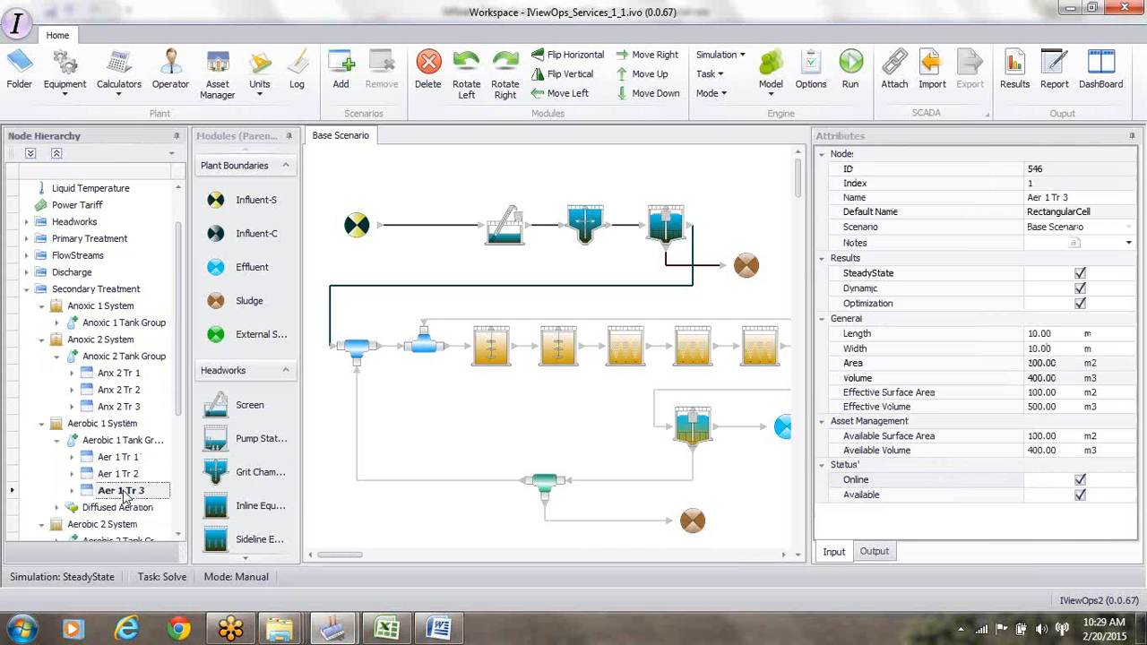
click(1080, 482)
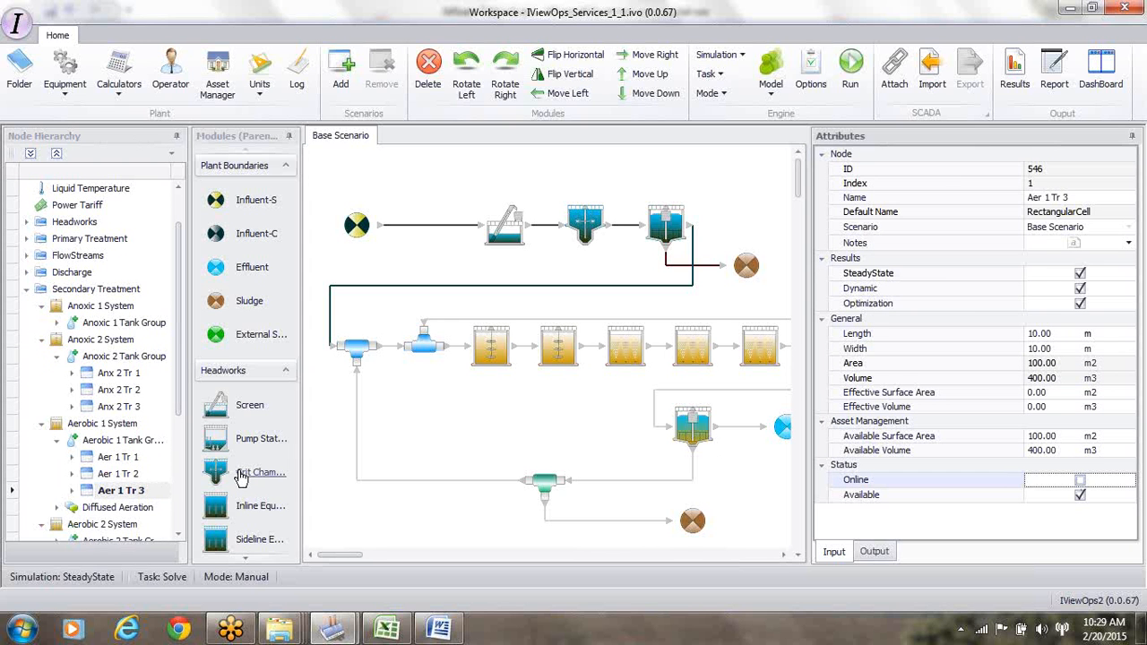
- Take cell Aer 2 Tr 3 offline and check the online cells of the Aerobic 2 Tank Group
scroll(179, 537, down, 4)
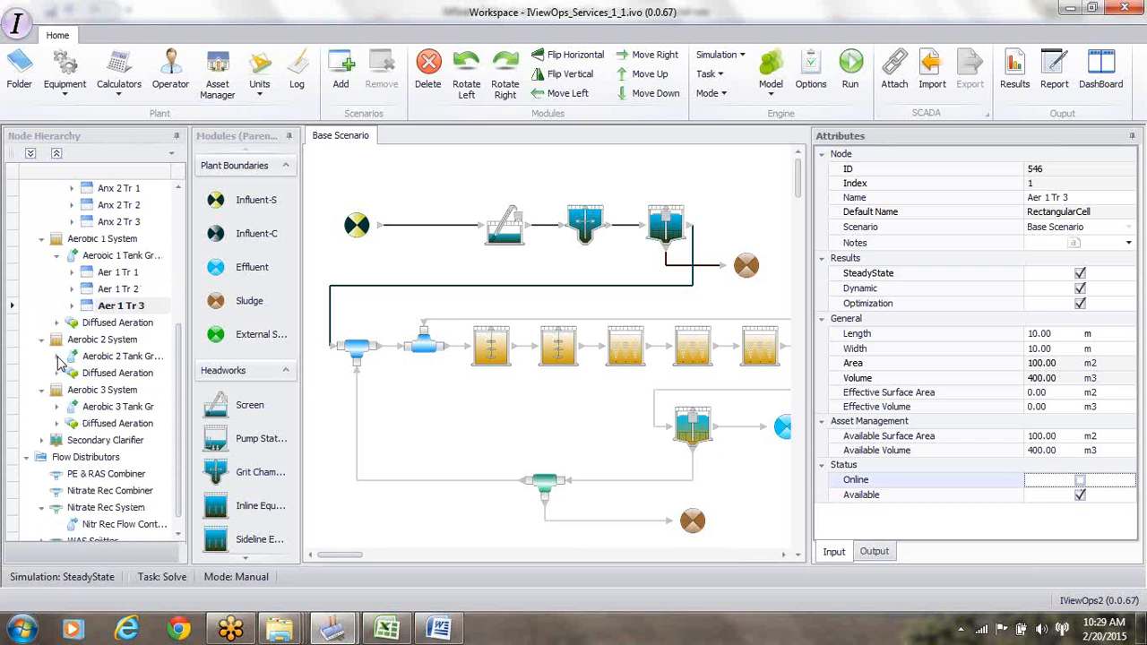
click(56, 356)
click(120, 406)
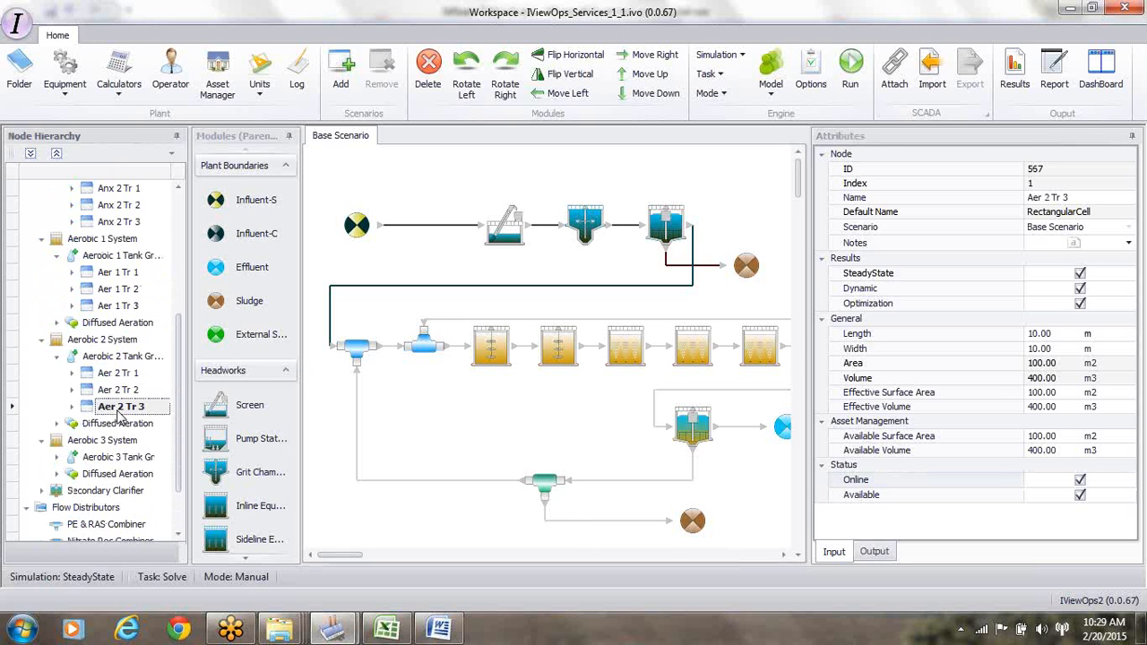
click(1080, 482)
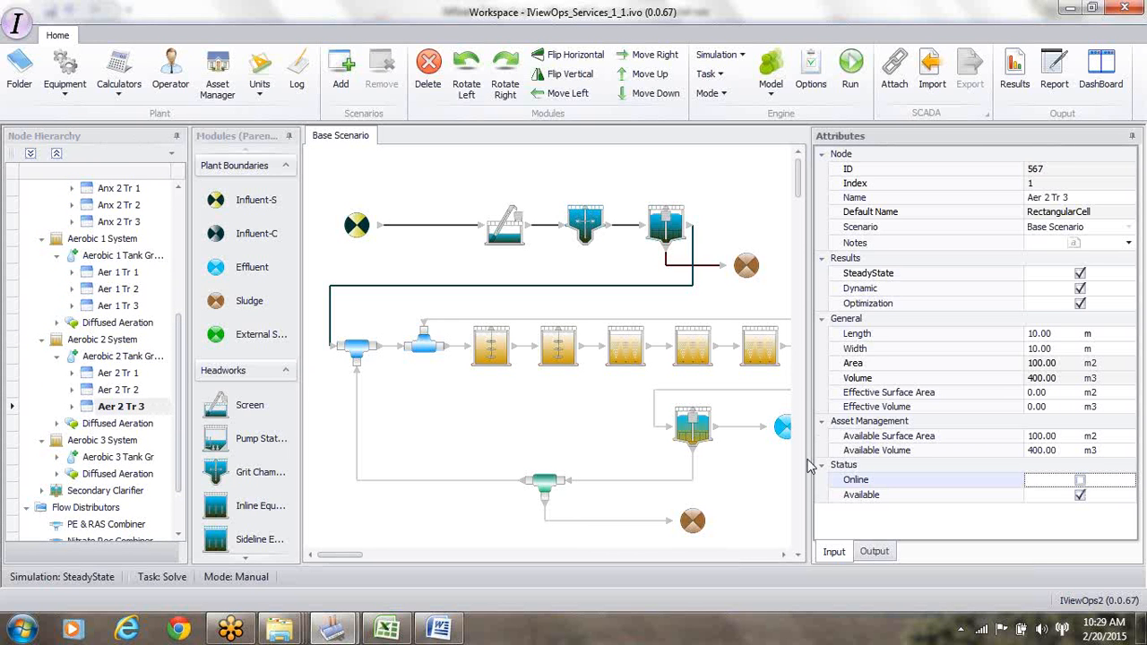
click(138, 359)
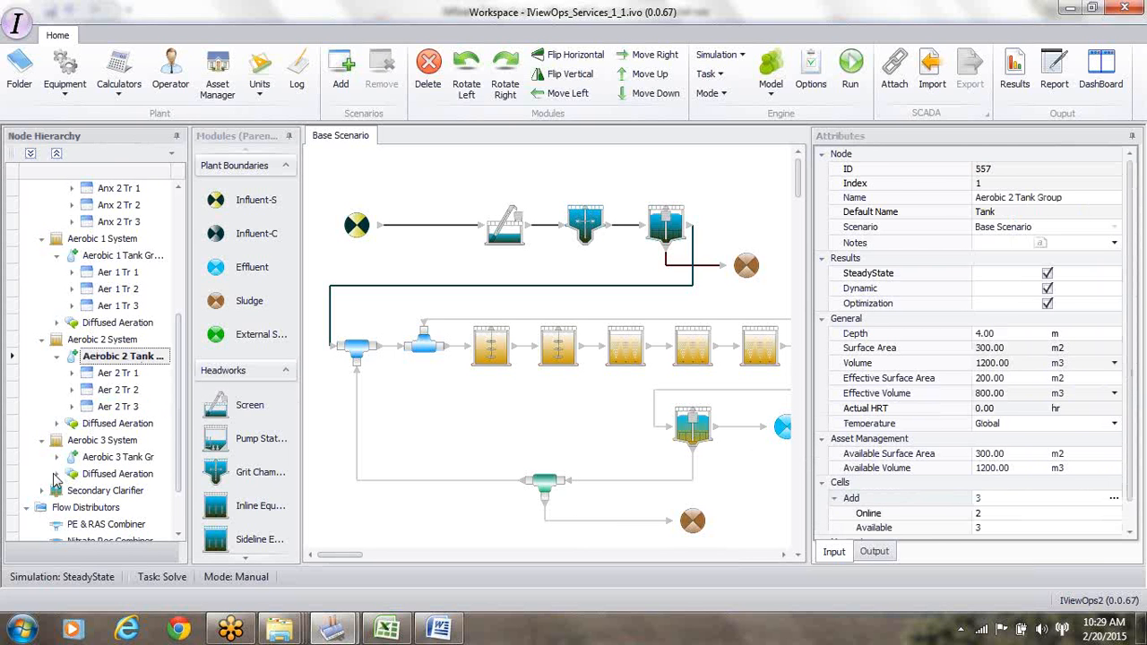
- Take cell Aer 3 Tr 3 of the Aerobic 3 System's tank group offline
click(57, 458)
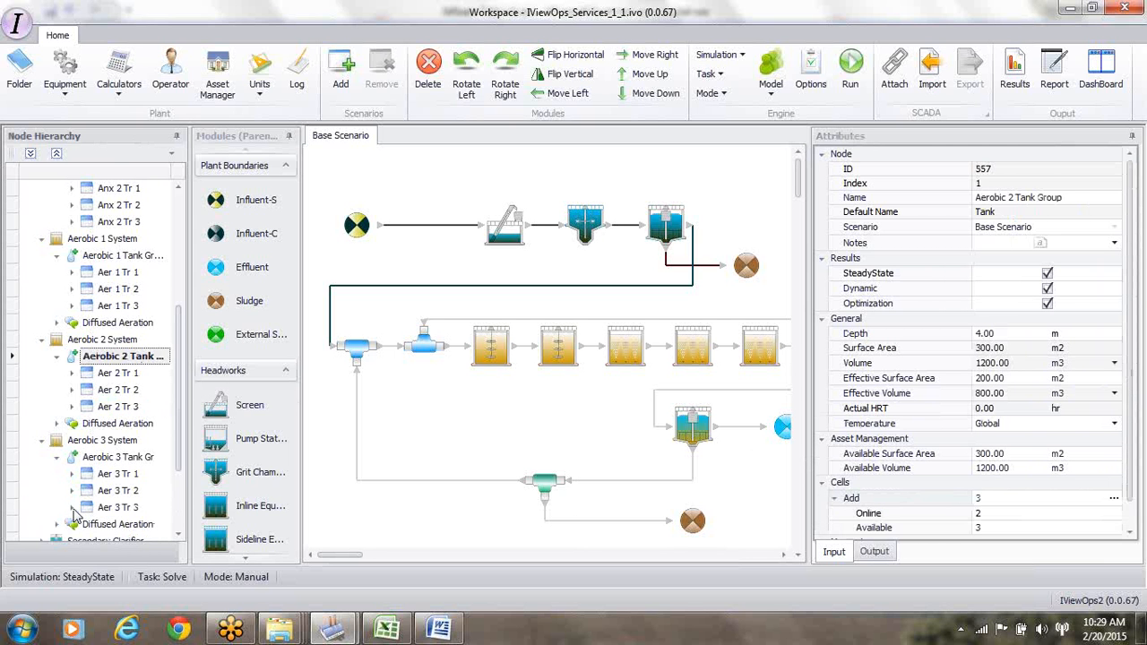
click(114, 509)
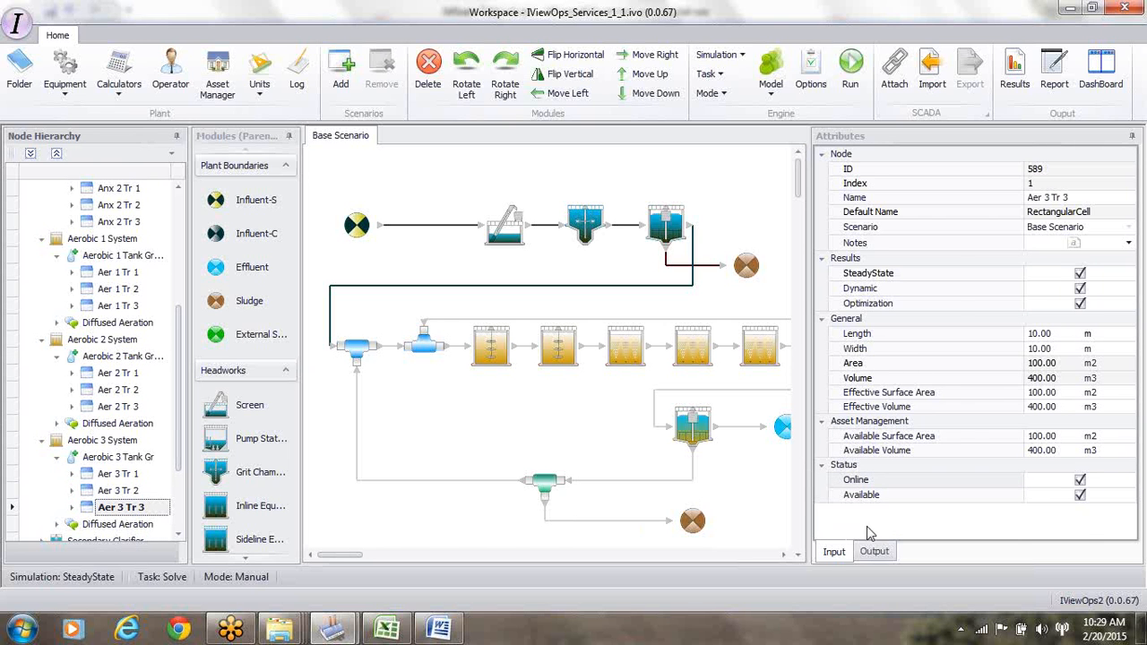
click(1080, 482)
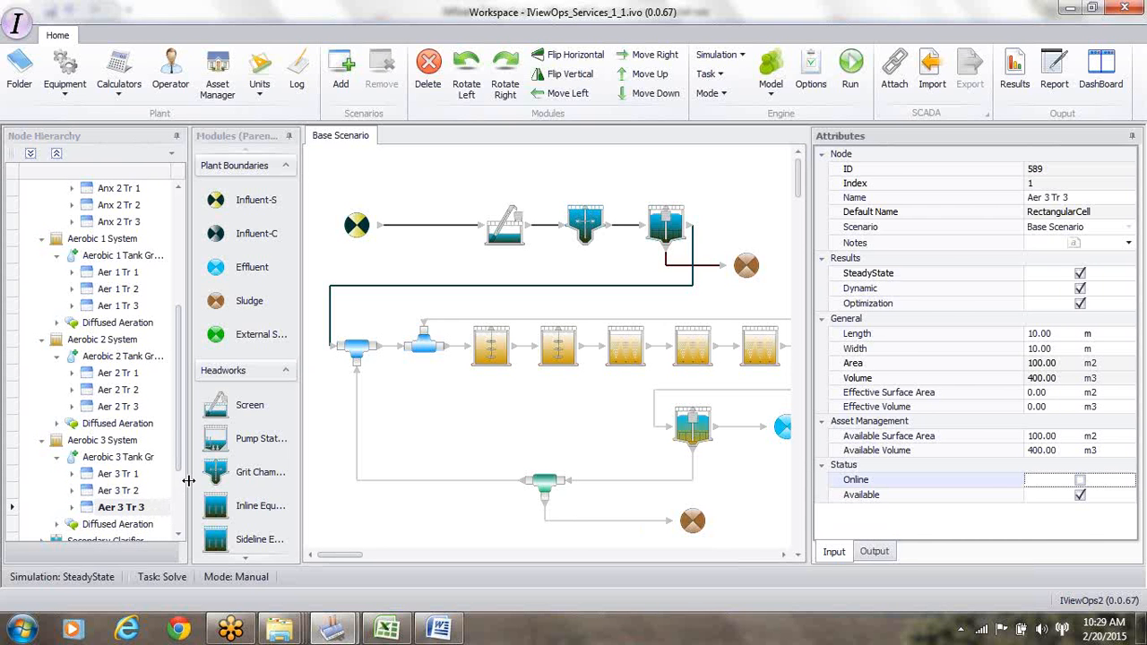
- Check the number of online cells and the effective volume of the Aerobic 3 and Aerobic 2 tank groups
click(119, 459)
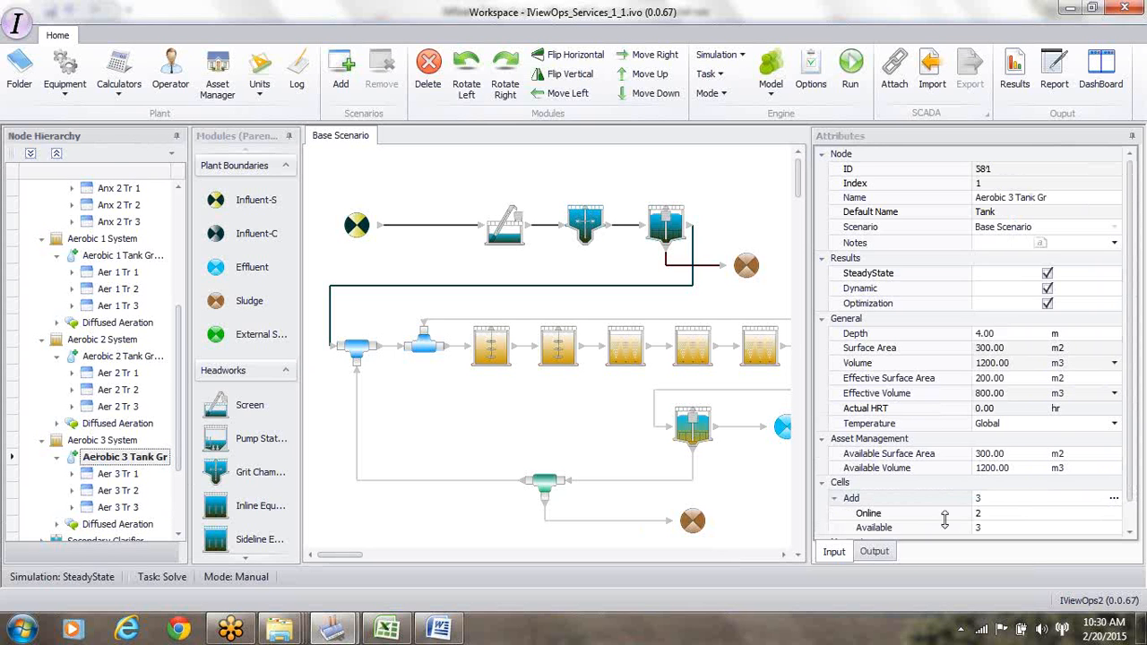
click(102, 341)
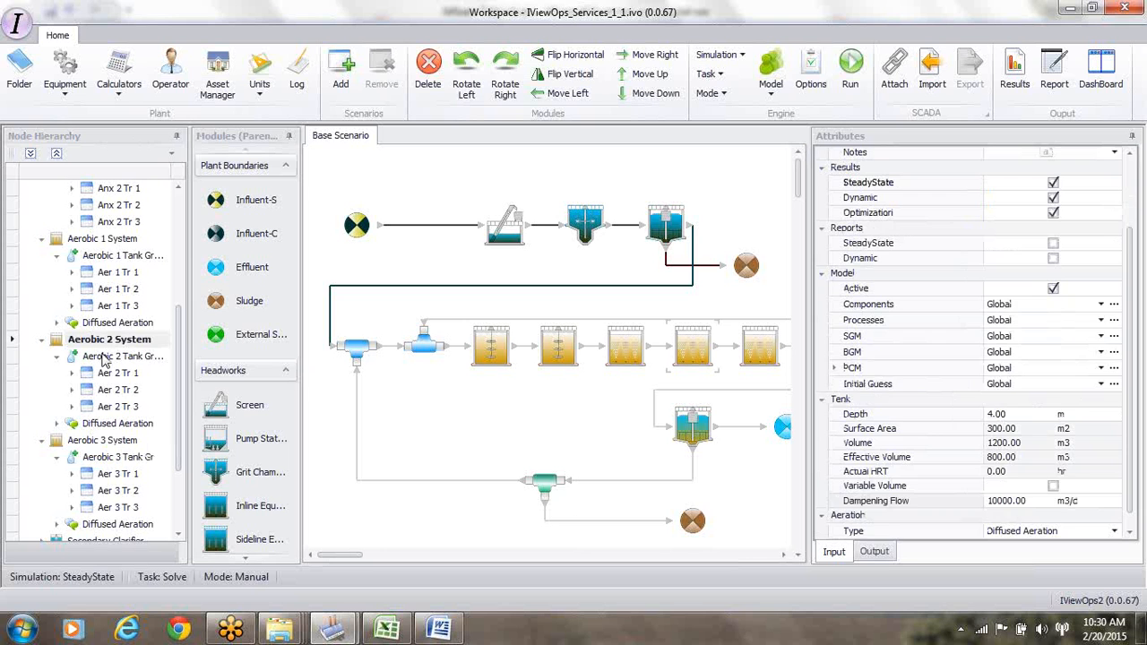
click(107, 357)
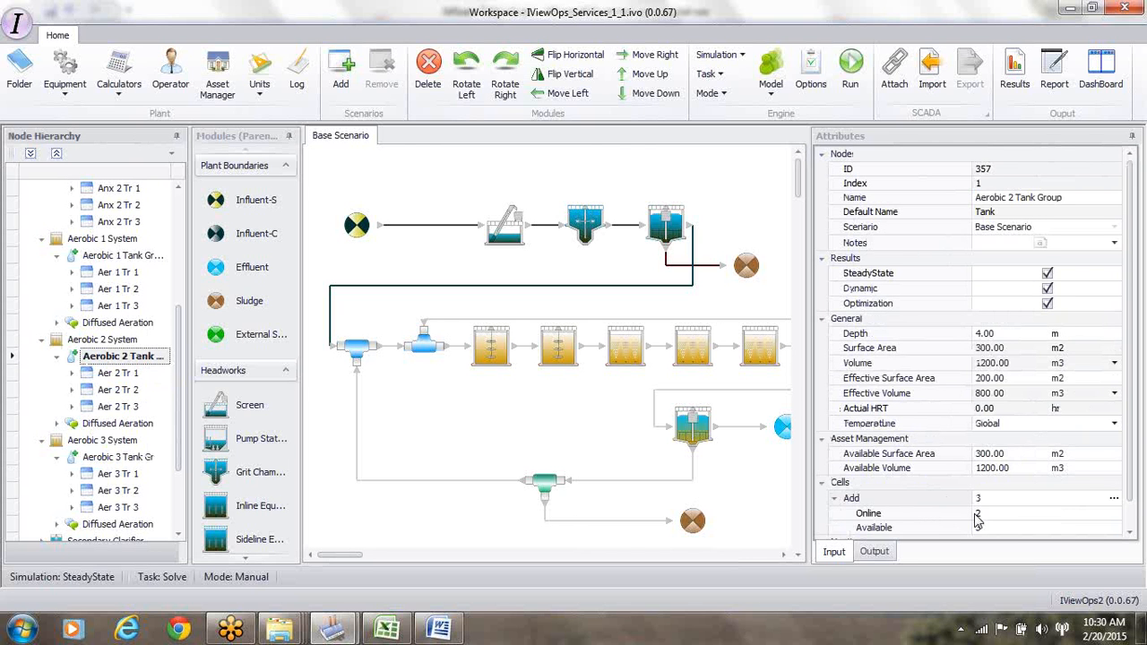
- Check the online cells of the Aerobic 1, Anoxic 2 and Anoxic 1 tank groups, and save the workspace
click(123, 256)
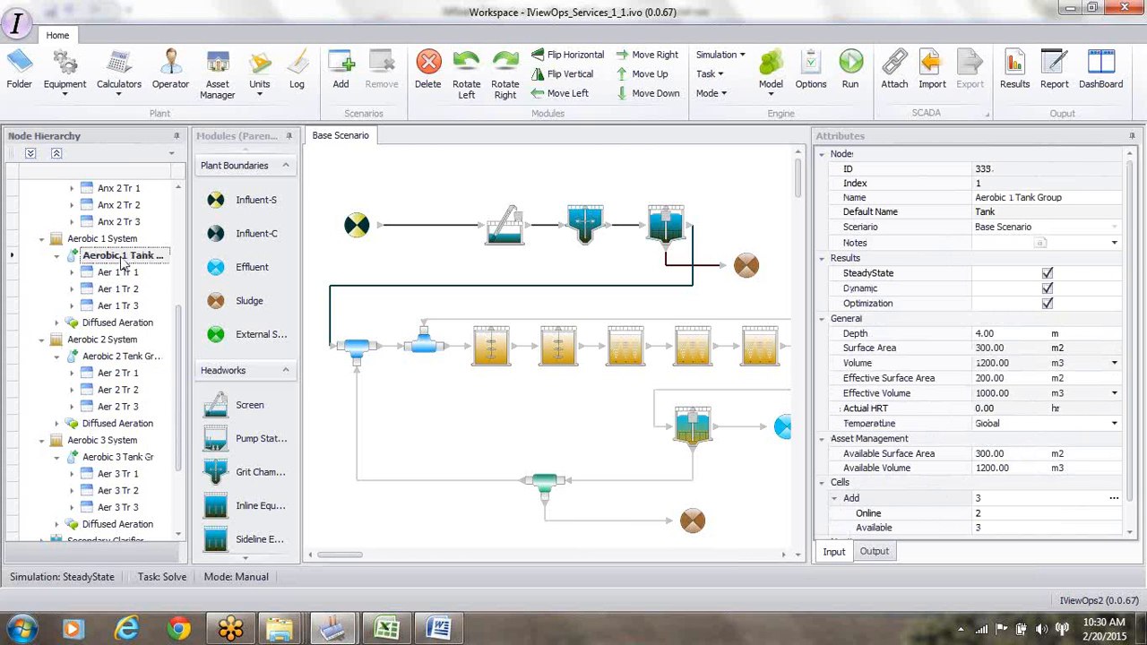
drag(180, 289, 178, 261)
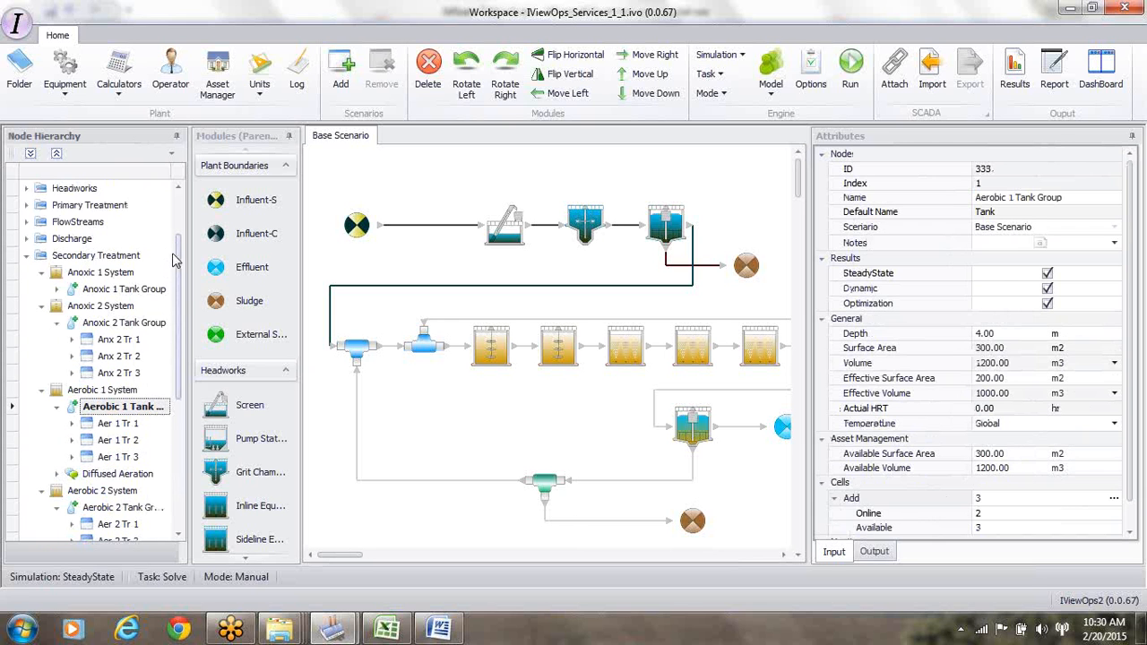
click(131, 324)
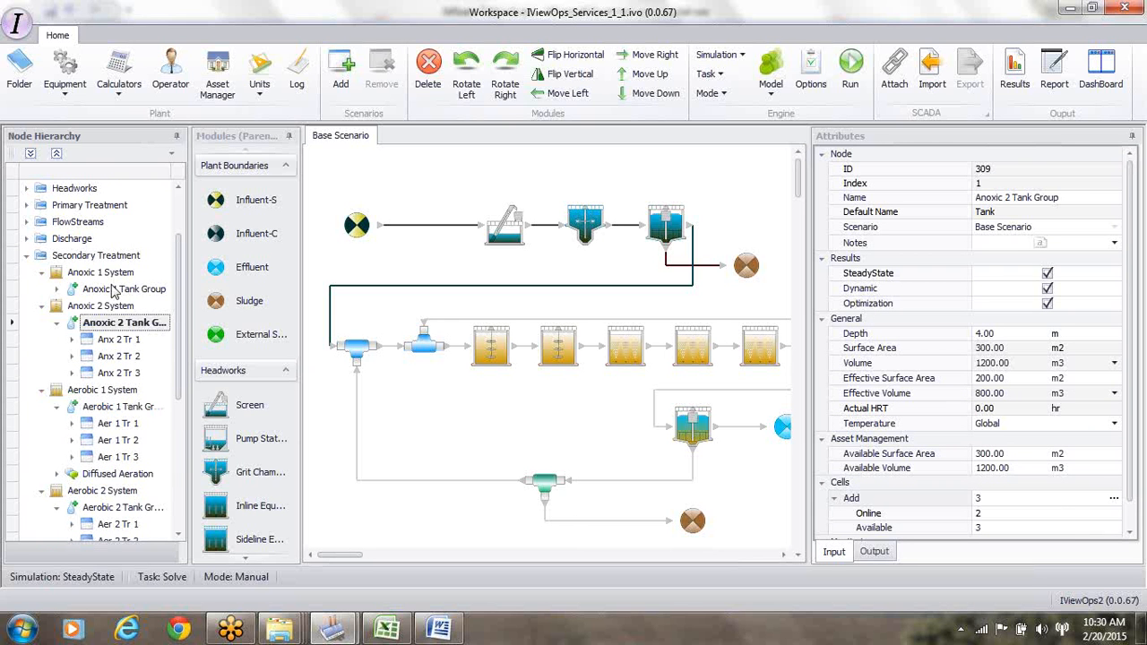
click(55, 291)
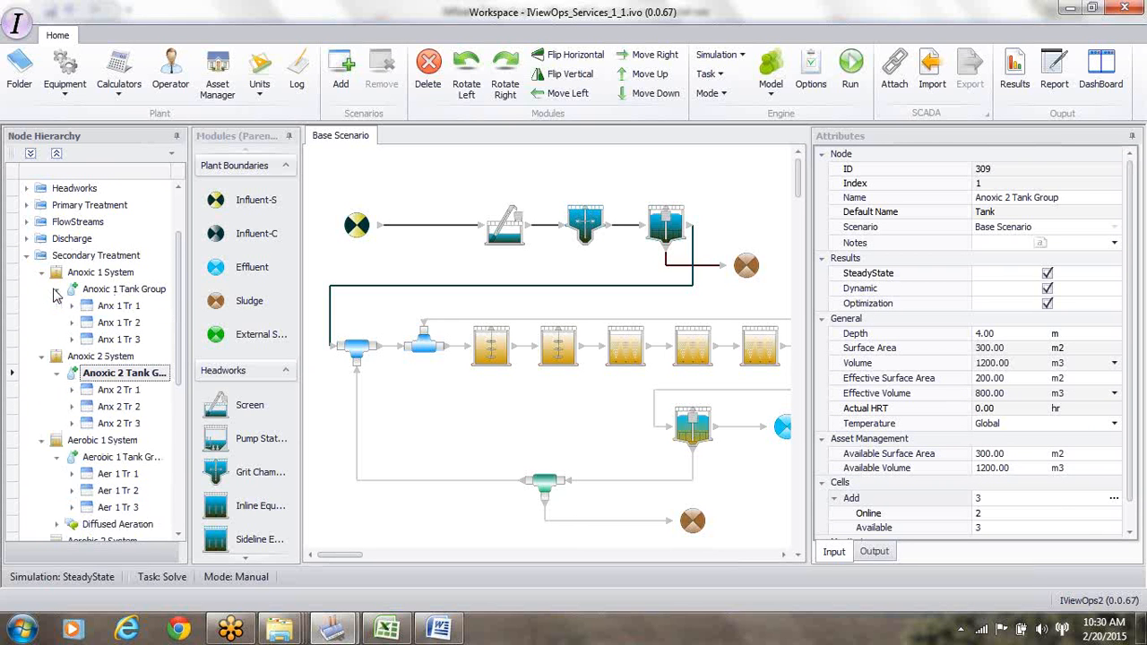
click(117, 290)
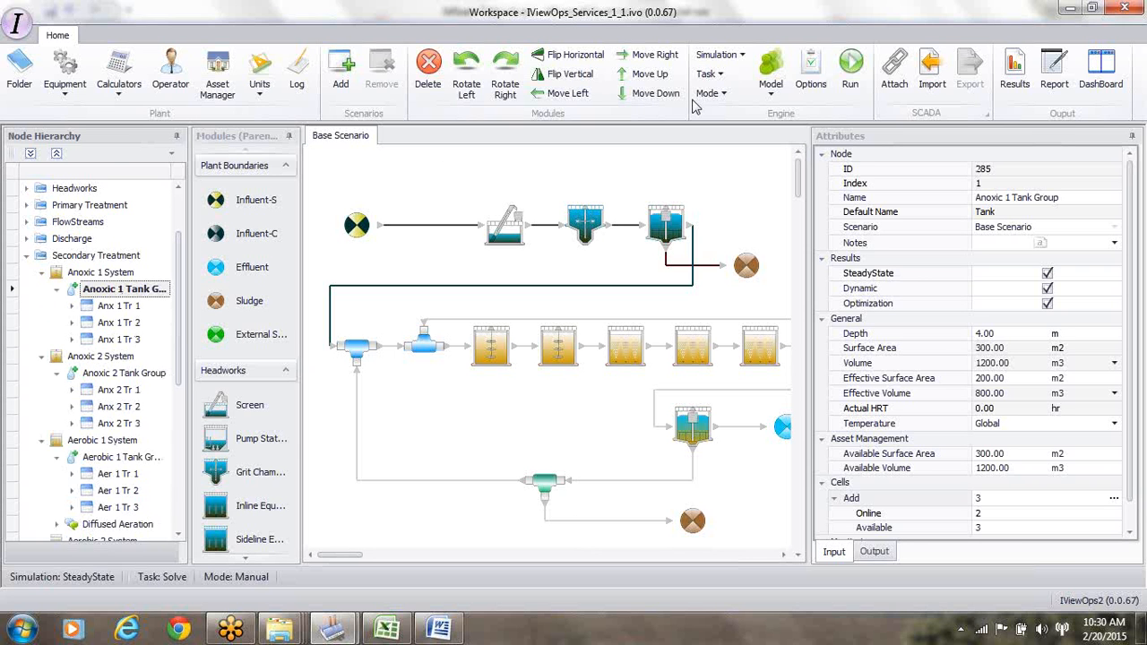
click(25, 30)
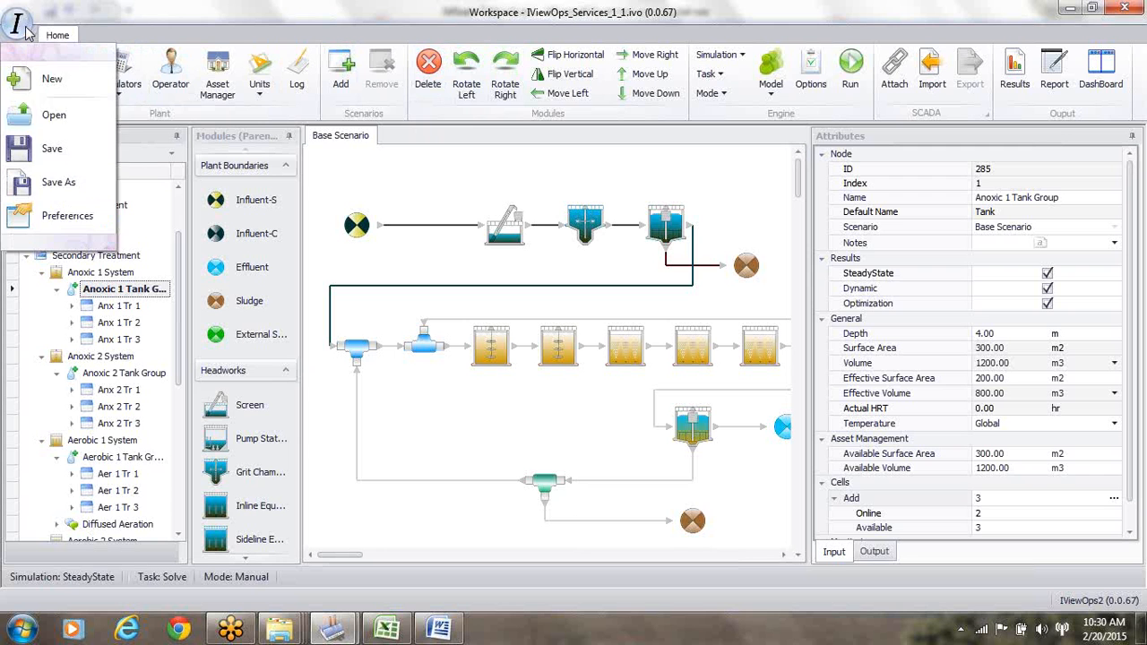
click(53, 151)
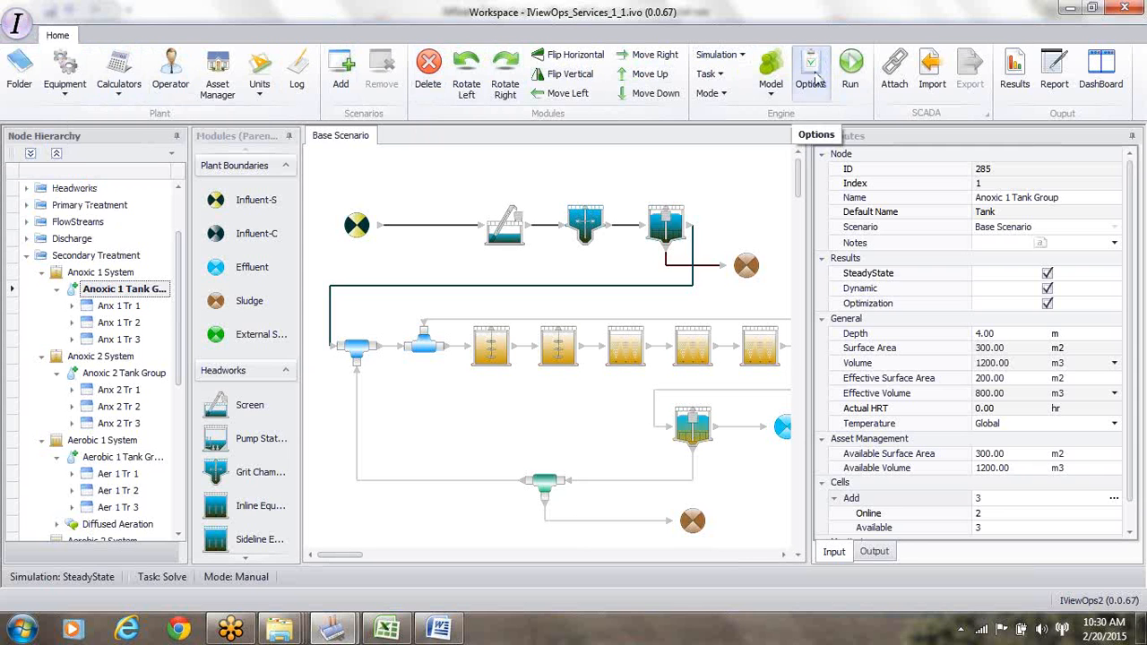
- Set the solver's error tolerance below the maximum allowable absolute error to 0.0001, and review the SteadyState, Dynamic and Optimization options
click(815, 81)
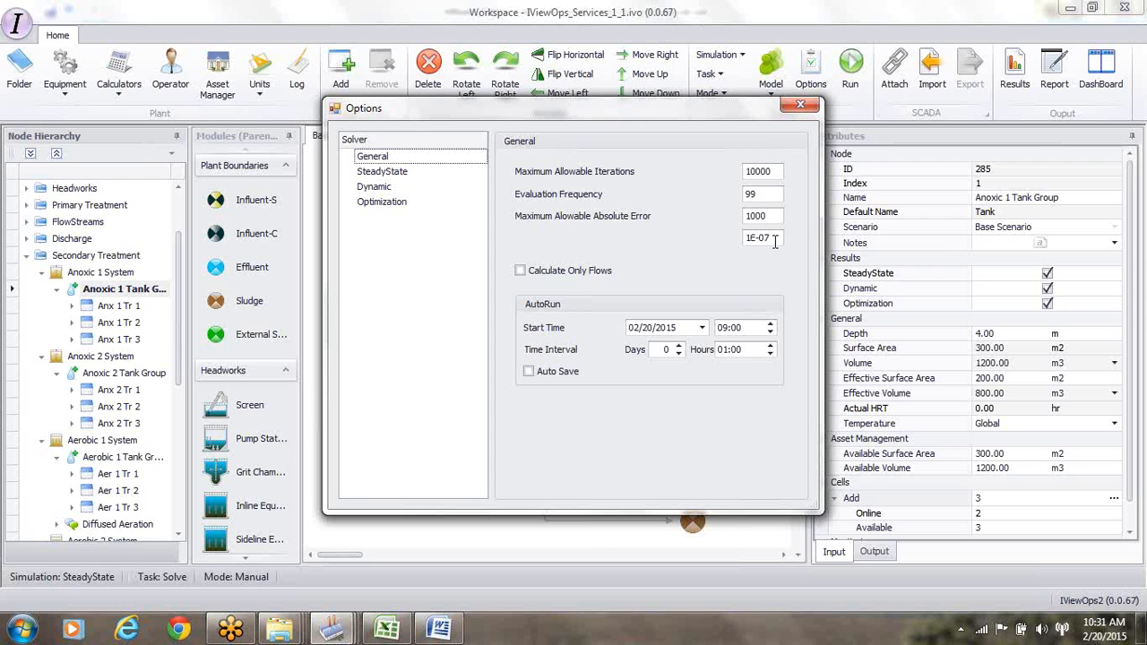
click(774, 240)
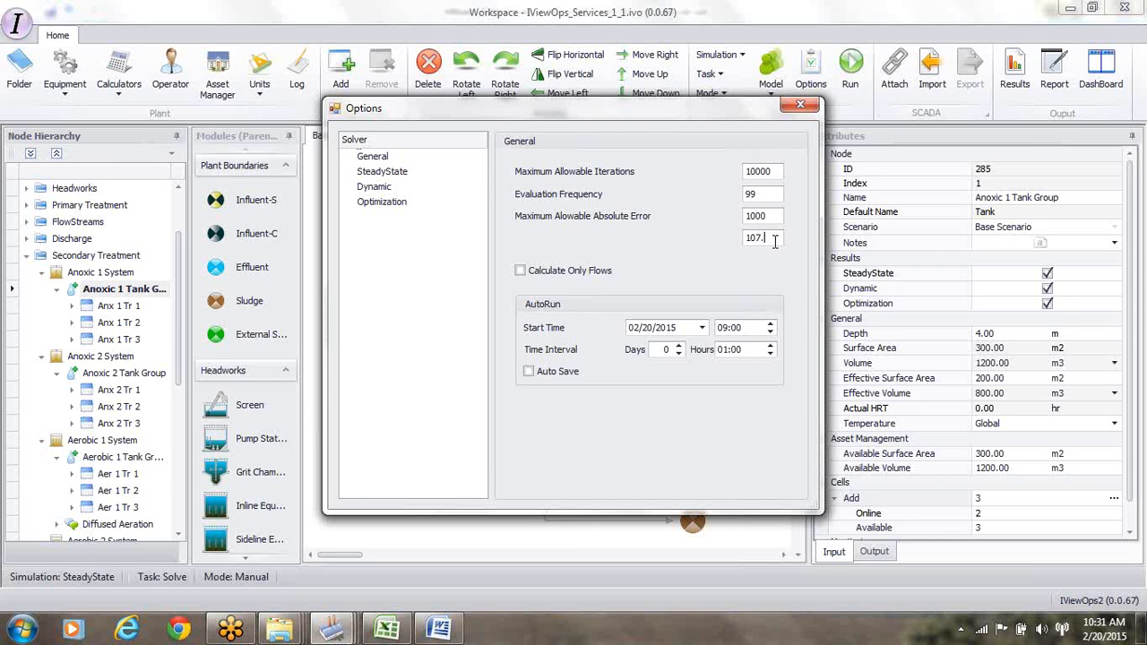
text(0.0001)
click(379, 173)
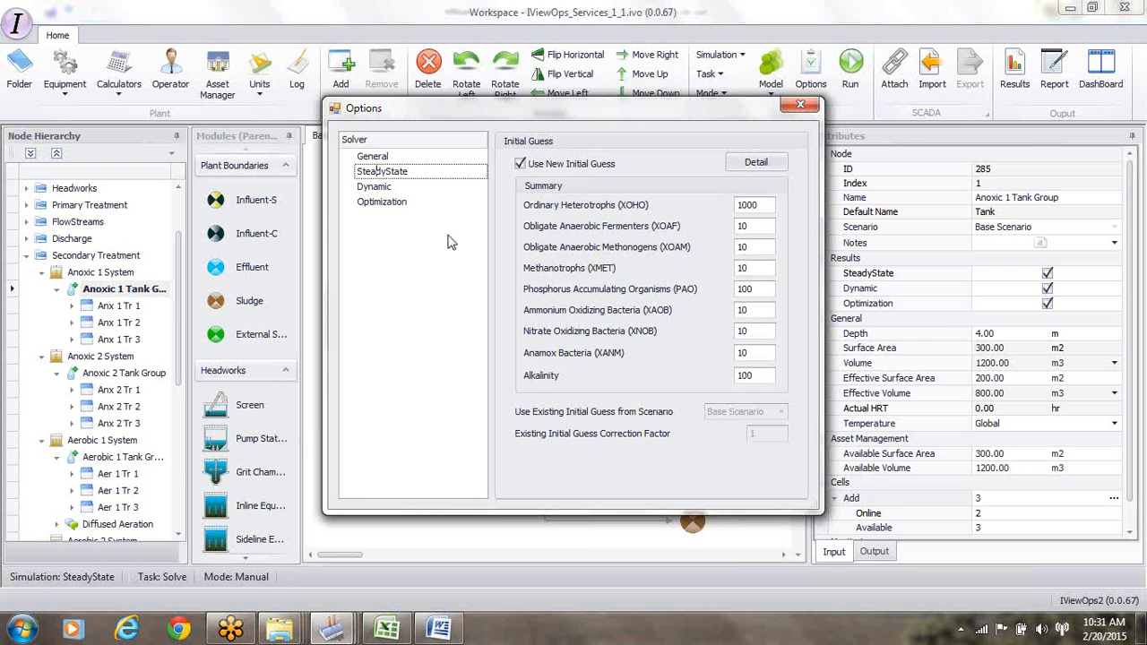
click(374, 187)
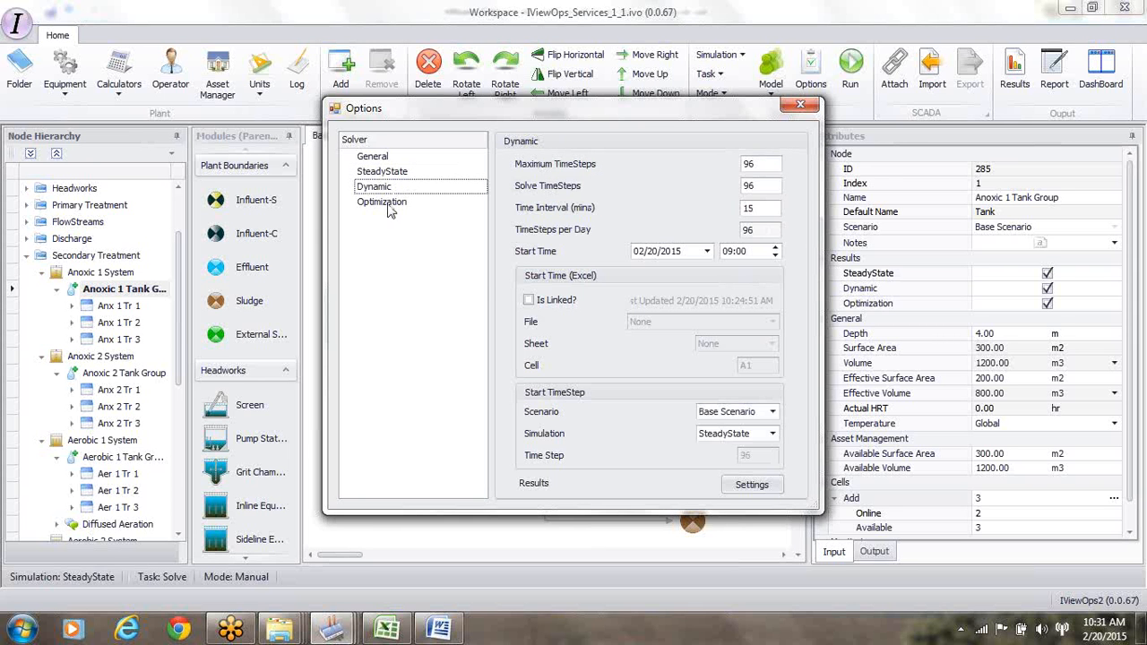
click(388, 204)
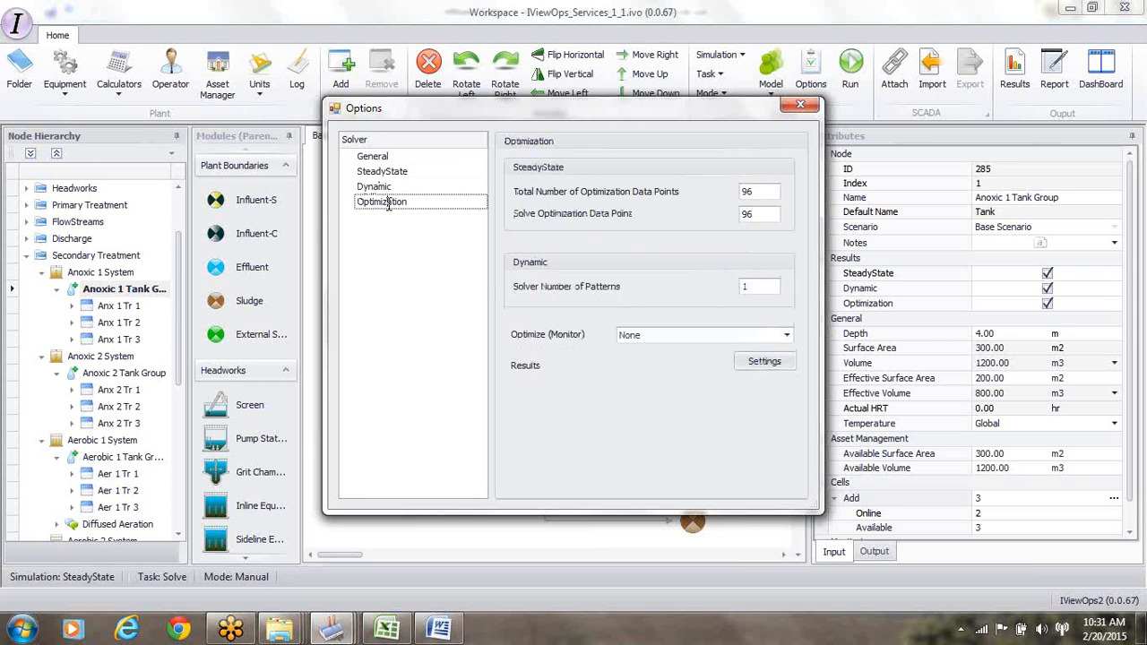
click(801, 107)
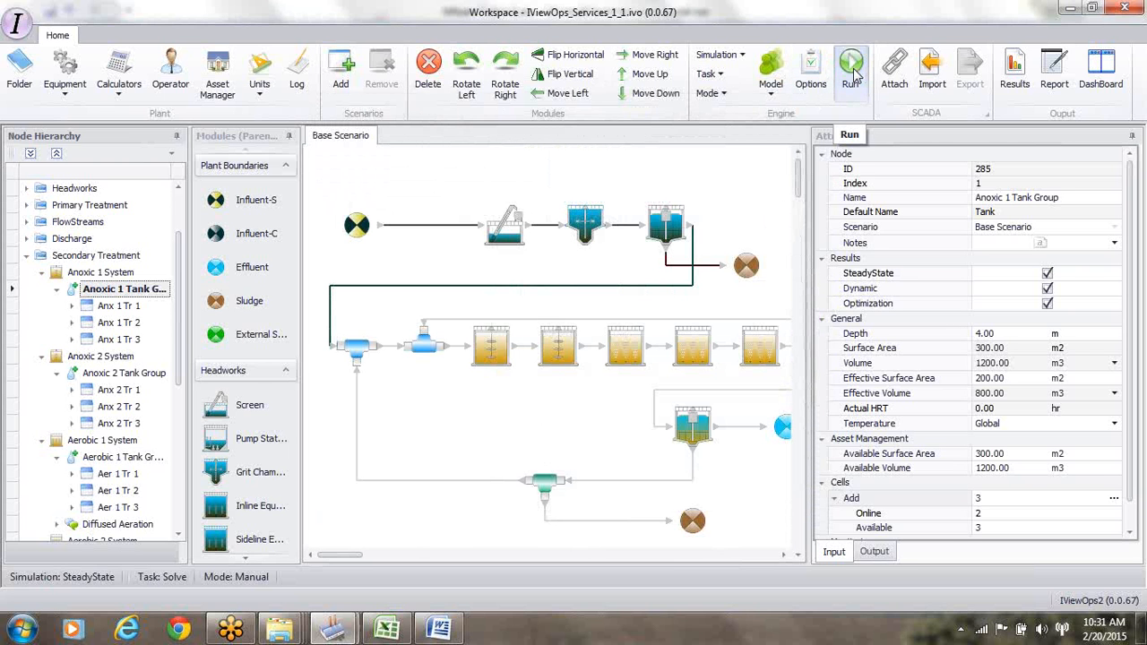
- Run the SteadyState simulation of the Base Scenario and close the solver once it has ended
click(851, 72)
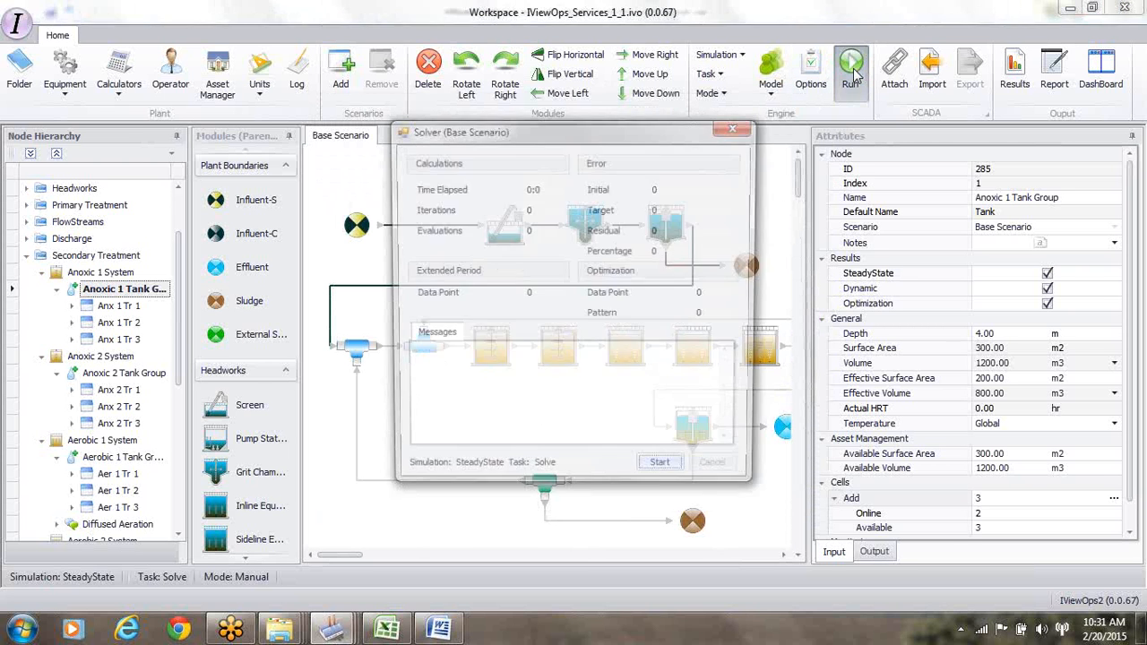
click(664, 473)
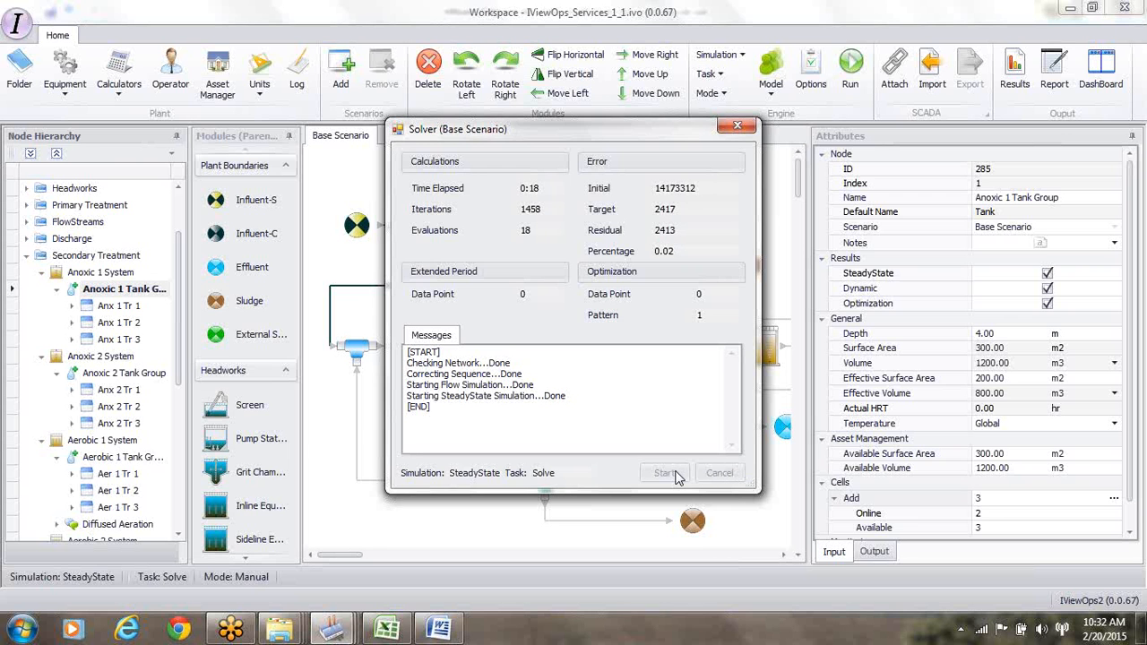
click(738, 128)
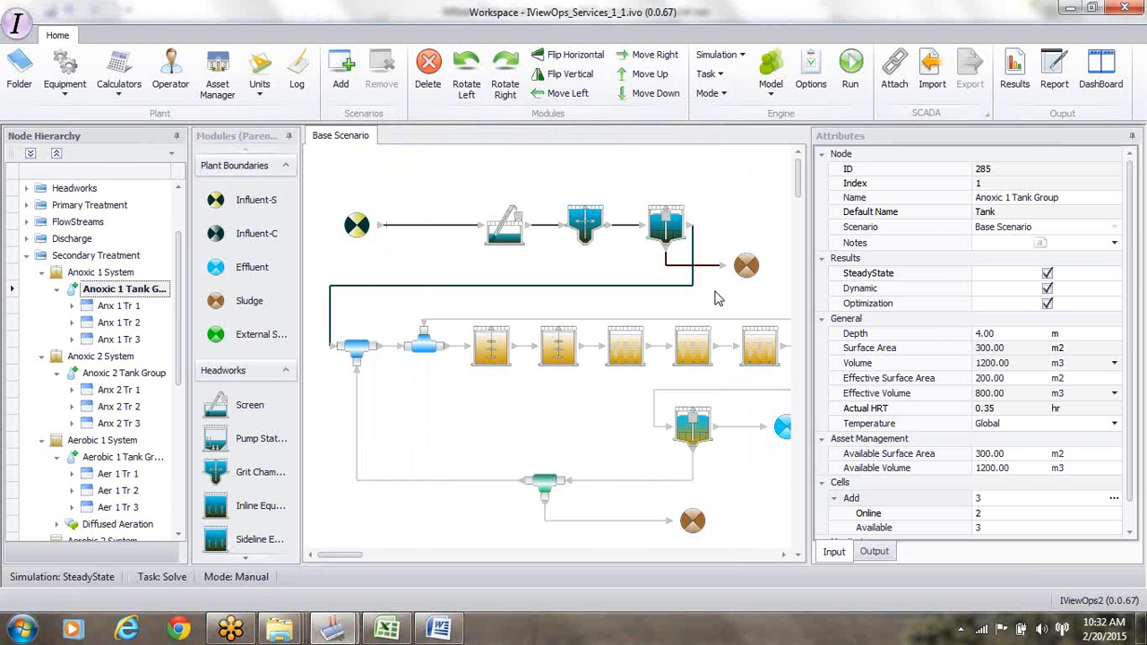
- Enlarge the view of the flow diagram and rename the stream entering the secondary clarifier as Sec Clar Inf
click(677, 395)
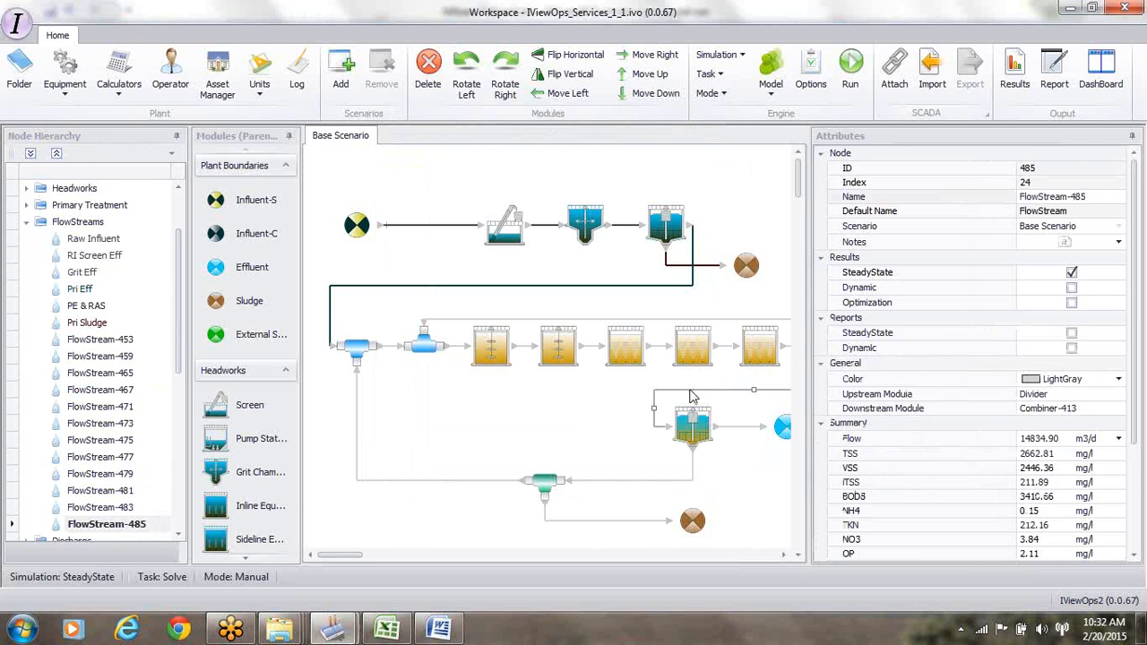
click(289, 138)
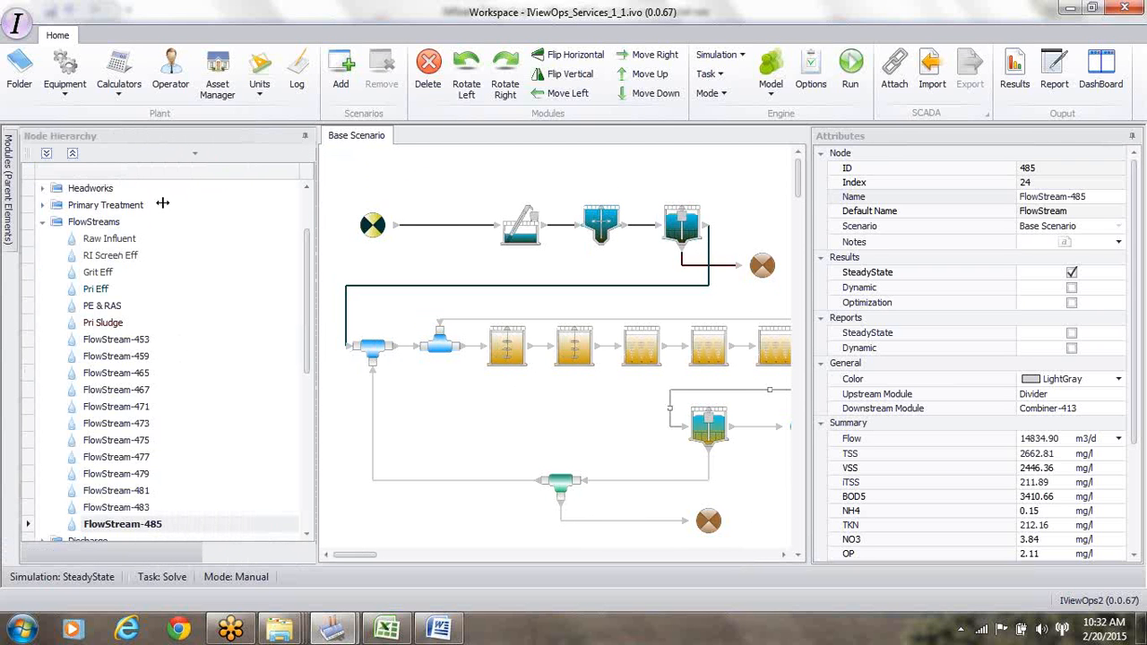
drag(162, 204, 169, 224)
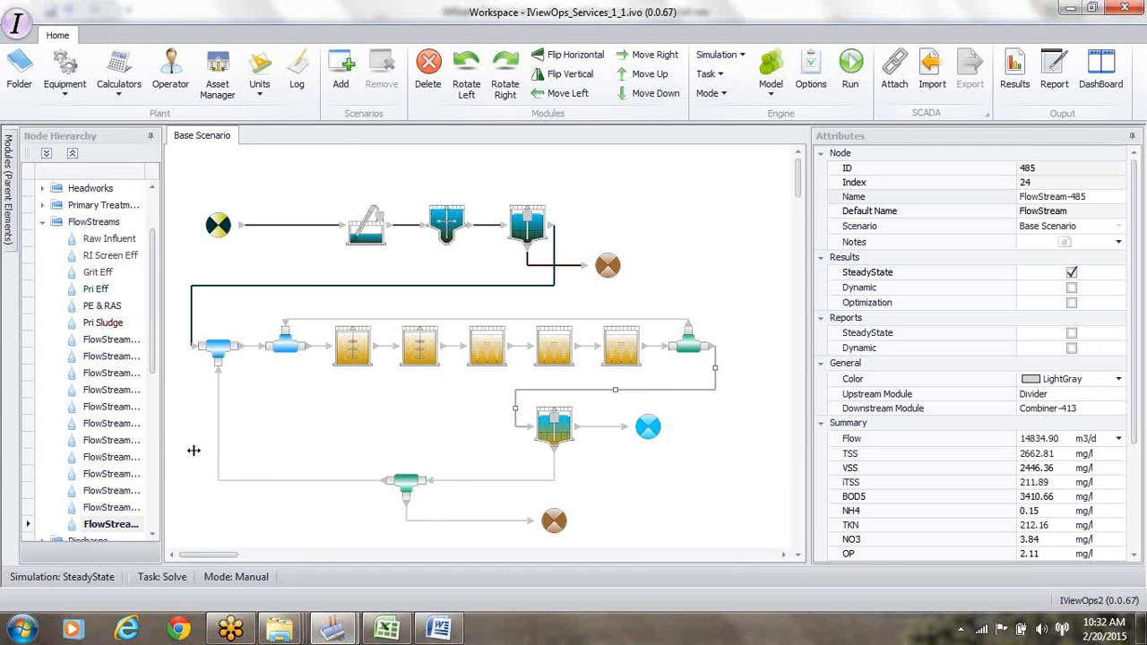
drag(193, 450, 191, 450)
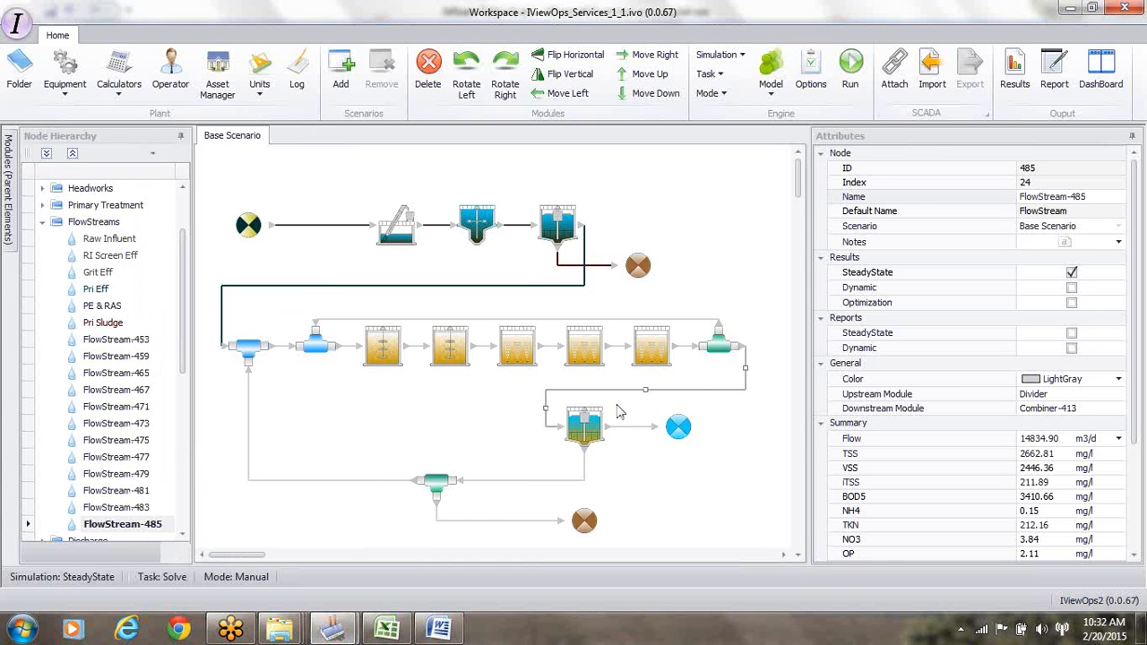
click(1091, 197)
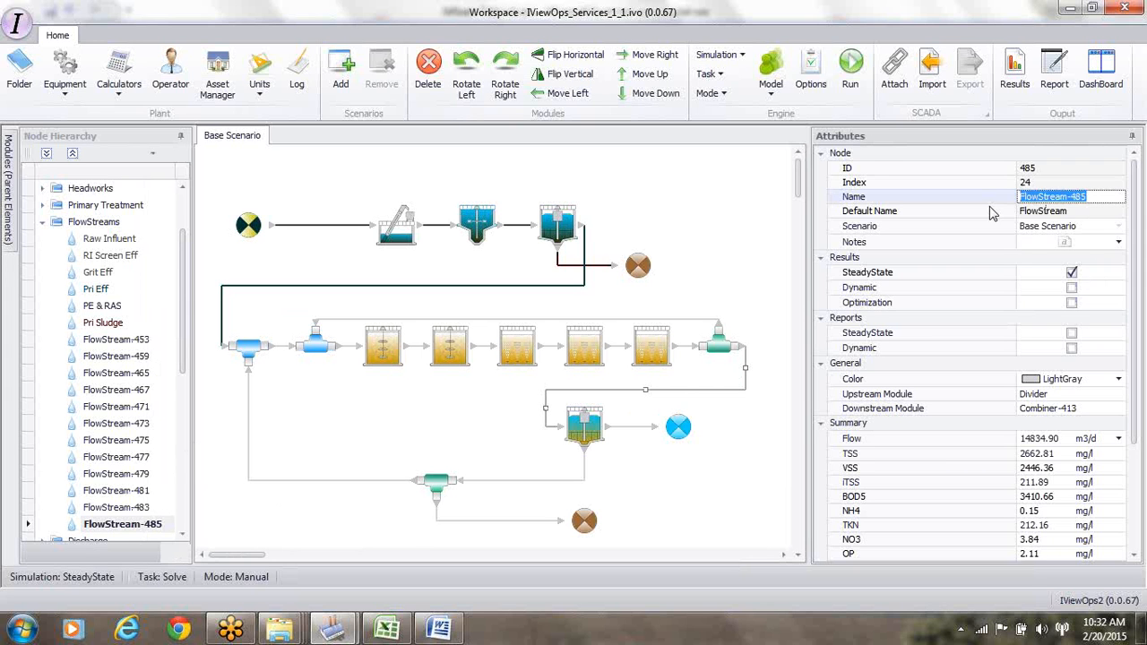
text(Sec Clar Inf)
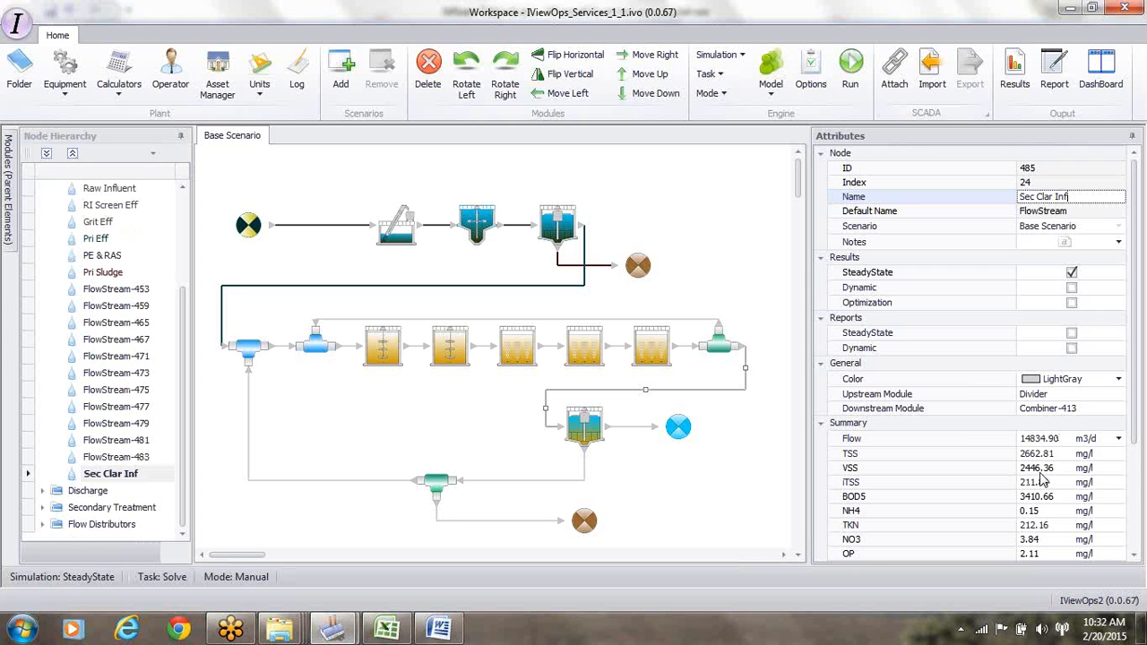
- Examine the summary, main constituents and microorganism concentrations of the Sec Clar Inf stream
scroll(1138, 435, down, 3)
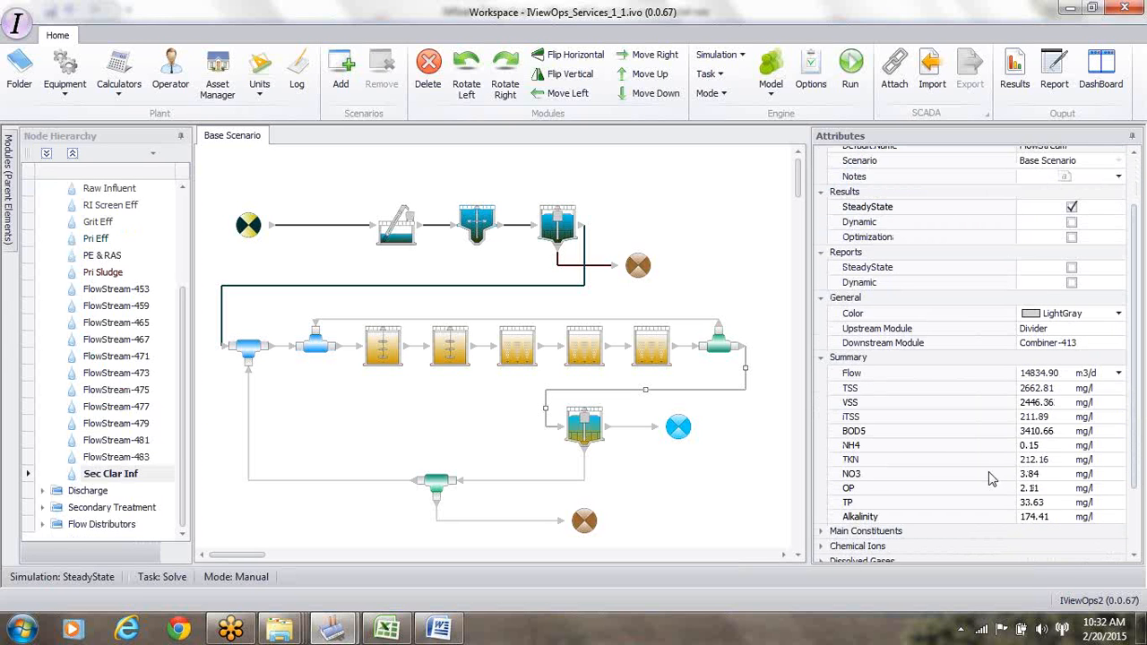
scroll(1138, 504, down, 1)
scroll(1138, 503, down, 3)
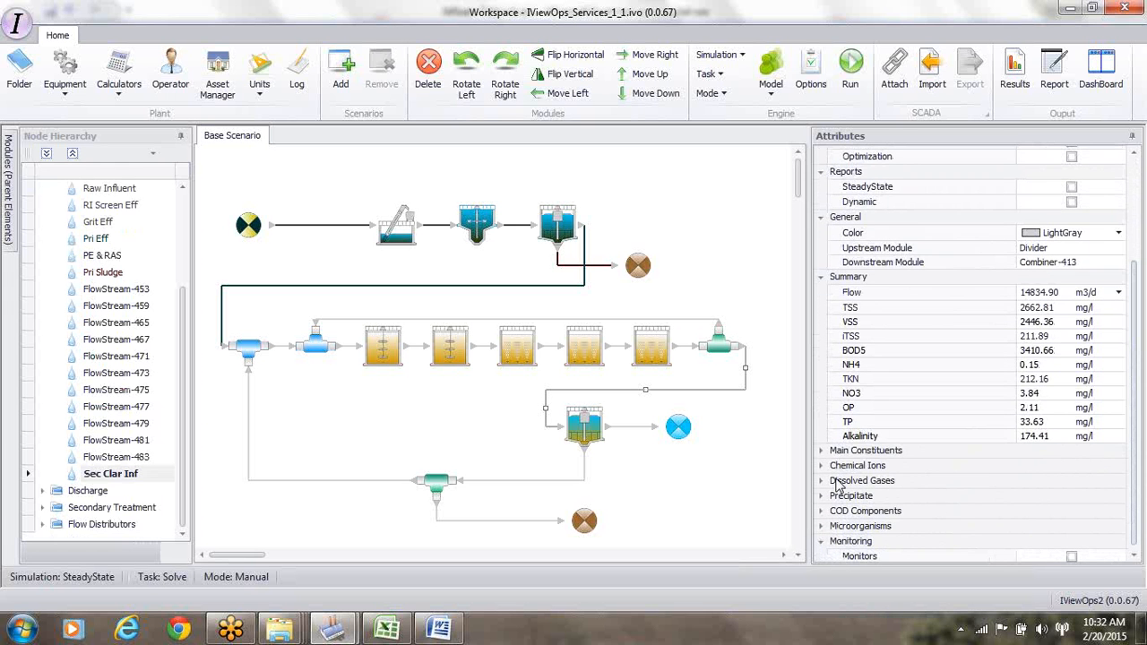
click(822, 451)
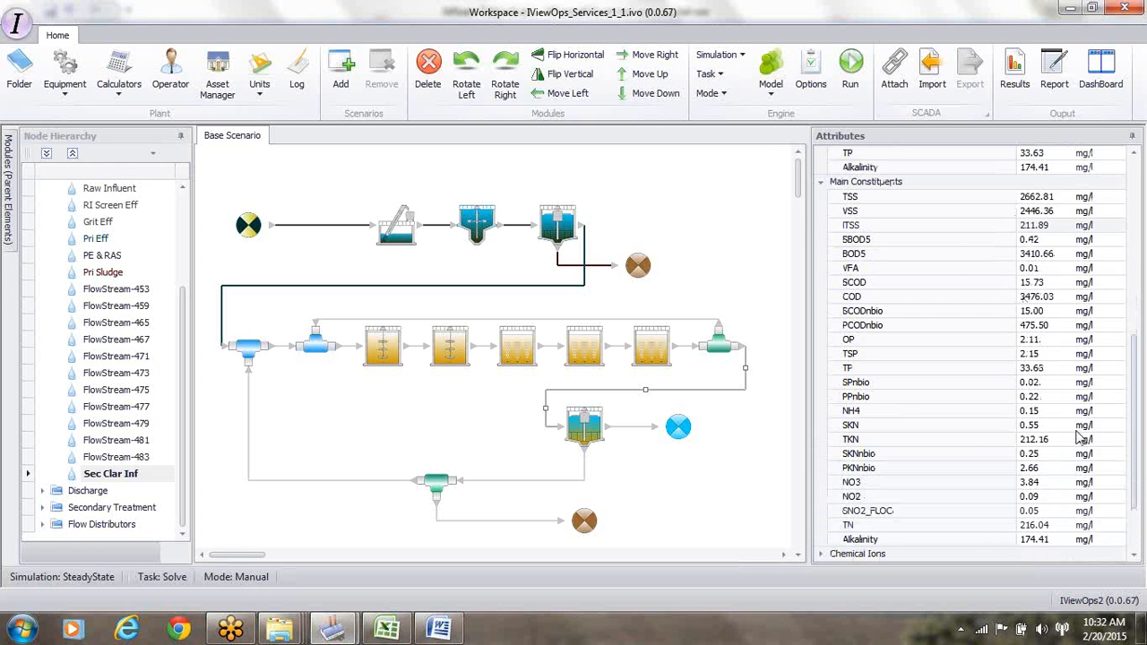
scroll(1134, 488, down, 3)
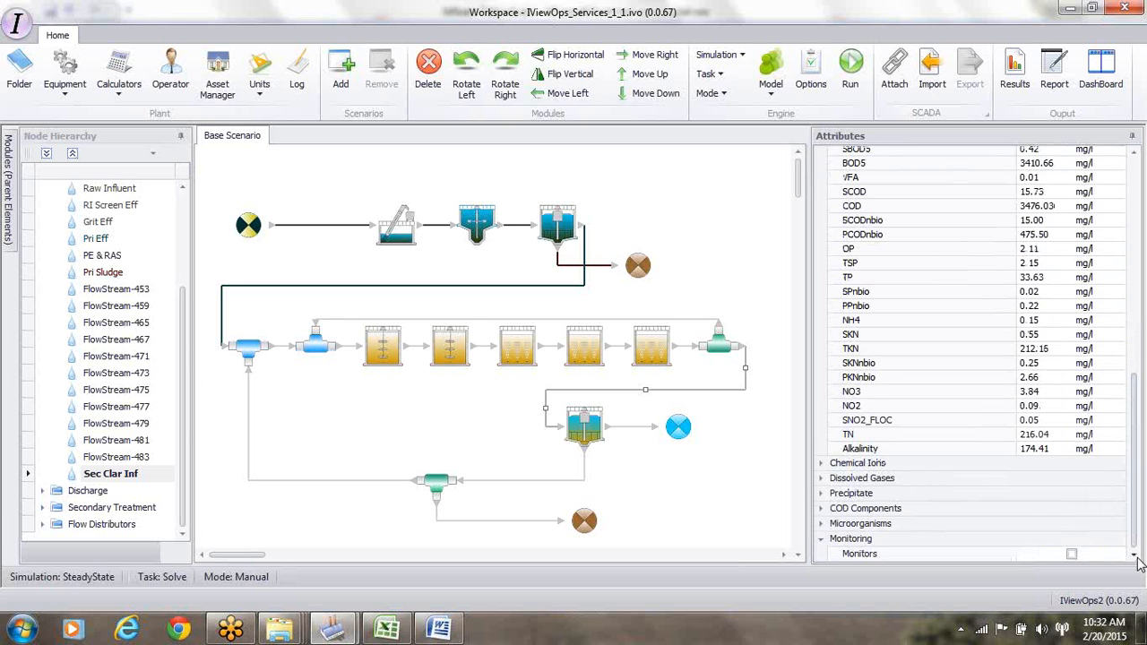
click(821, 527)
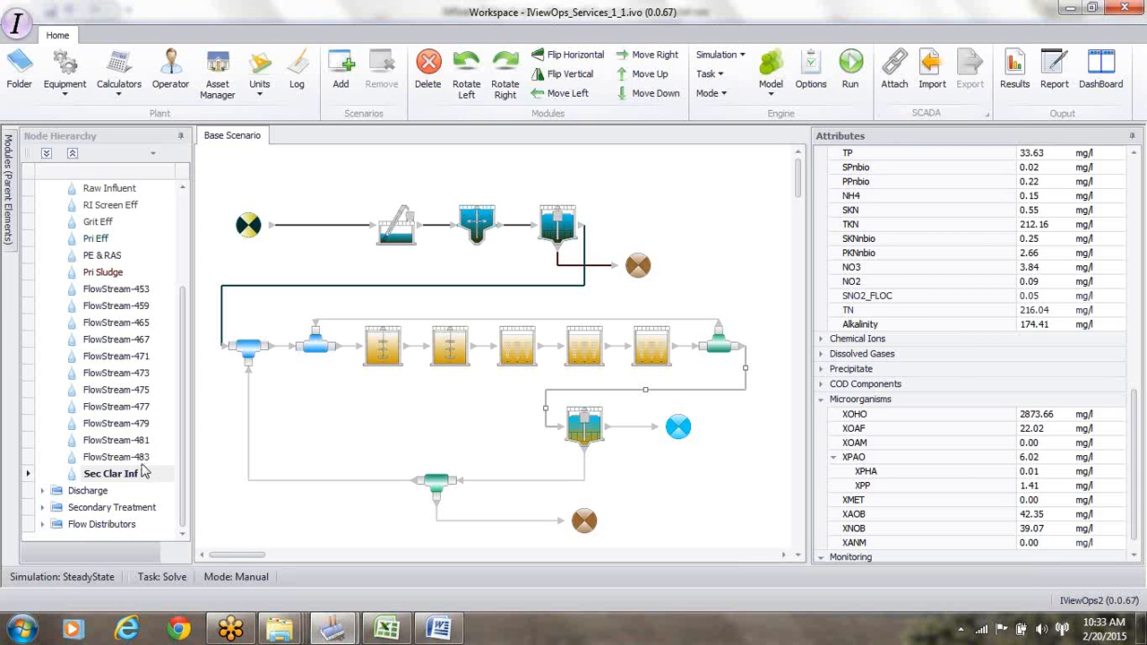
- Rename the stream between the secondary clarifier and the effluent outlet as Sec Eff
click(622, 428)
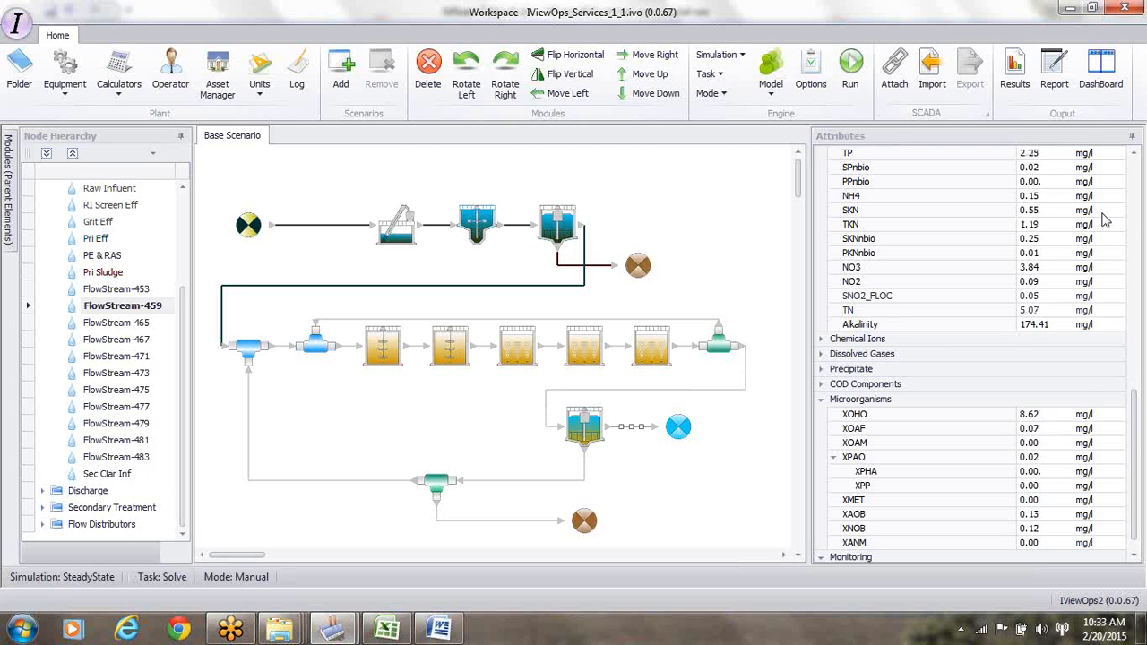
drag(1136, 442, 1131, 184)
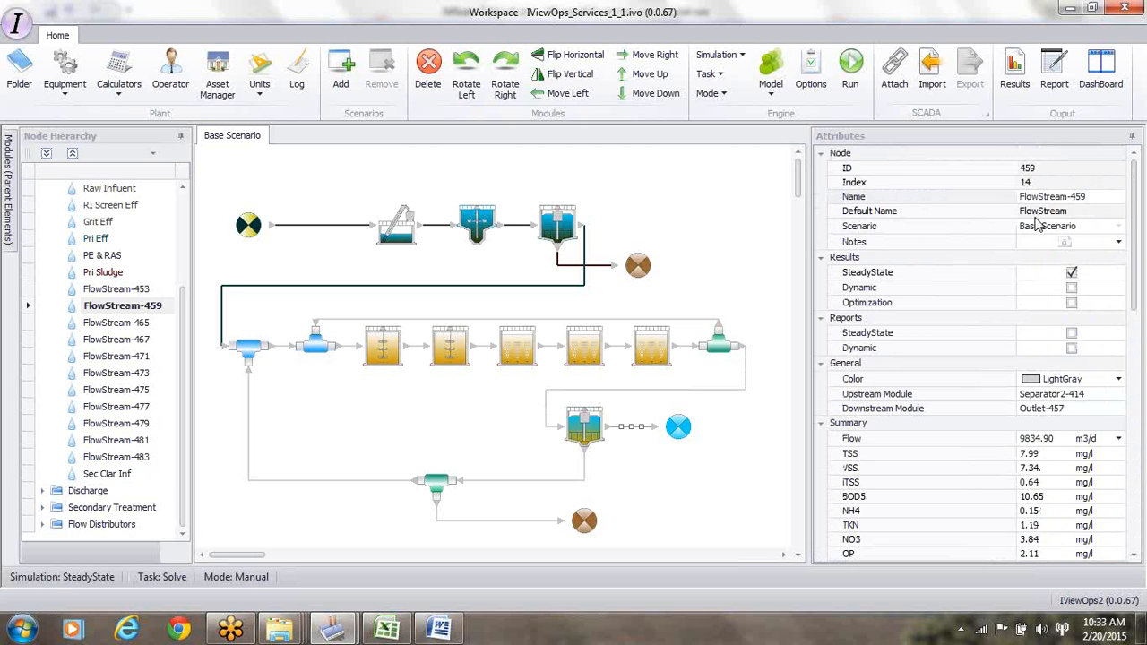
click(1096, 197)
key(BackSpace)
key(BackSpace)
key(BackSpace)
key(BackSpace)
key(BackSpace)
key(BackSpace)
key(BackSpace)
key(BackSpace)
key(BackSpace)
key(BackSpace)
key(BackSpace)
key(BackSpace)
key(BackSpace)
text(Sec Eff)
key(Return)
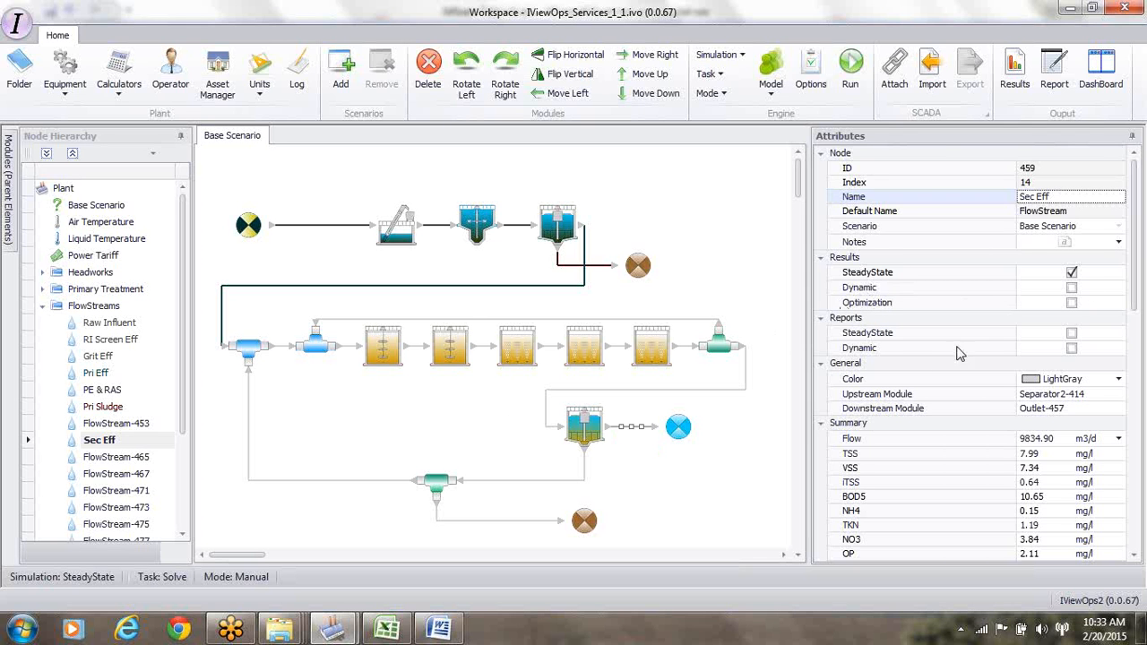
- Enable Dynamic results for the Sec Eff stream and set its color to teal (0, 128, 128)
click(1071, 289)
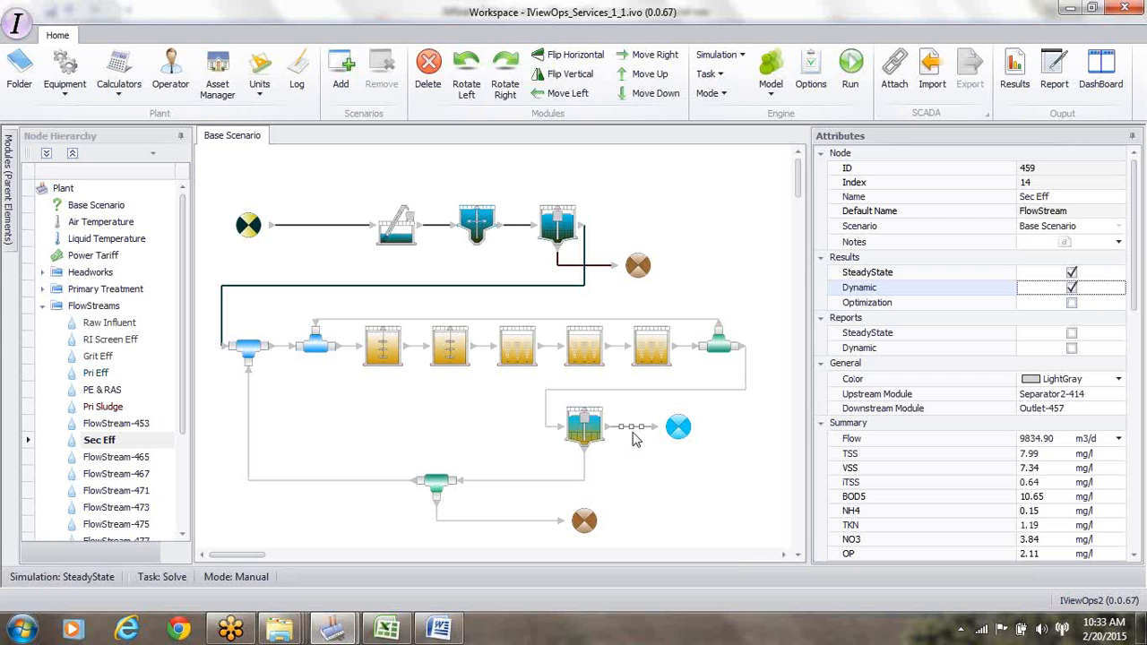
click(1118, 380)
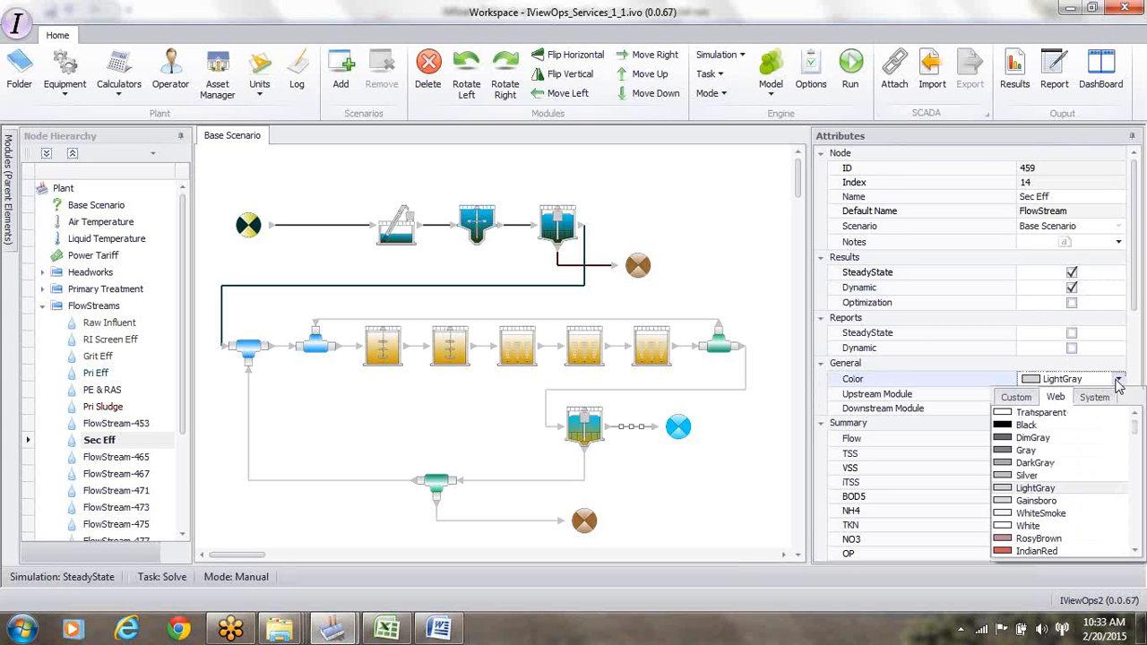
click(1013, 399)
click(1101, 497)
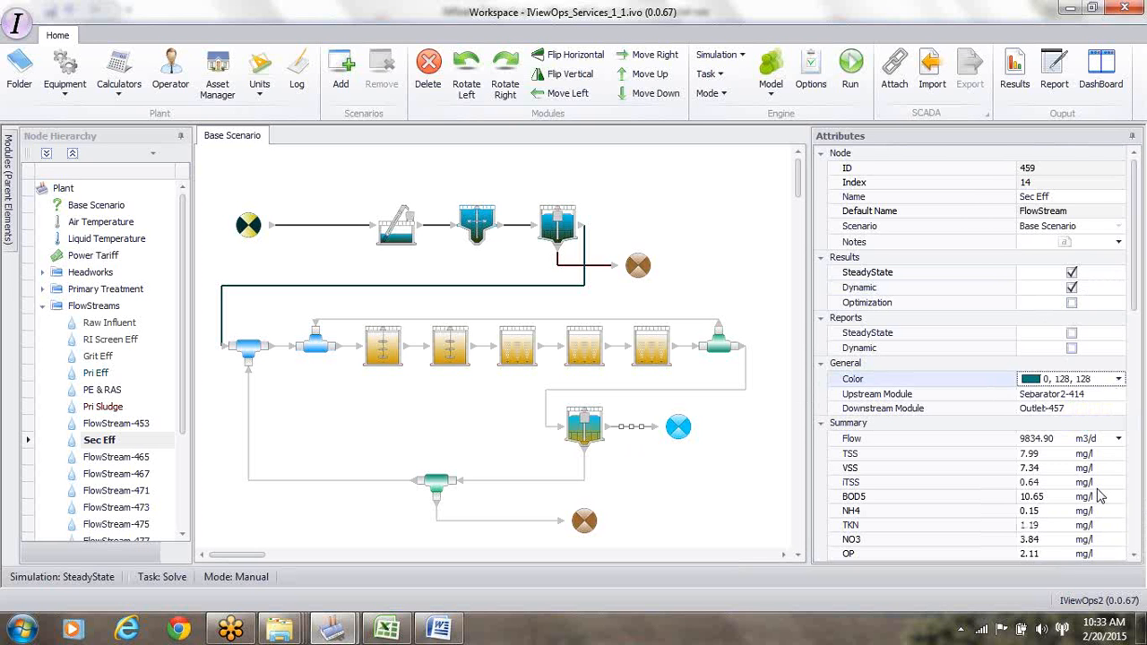
click(760, 478)
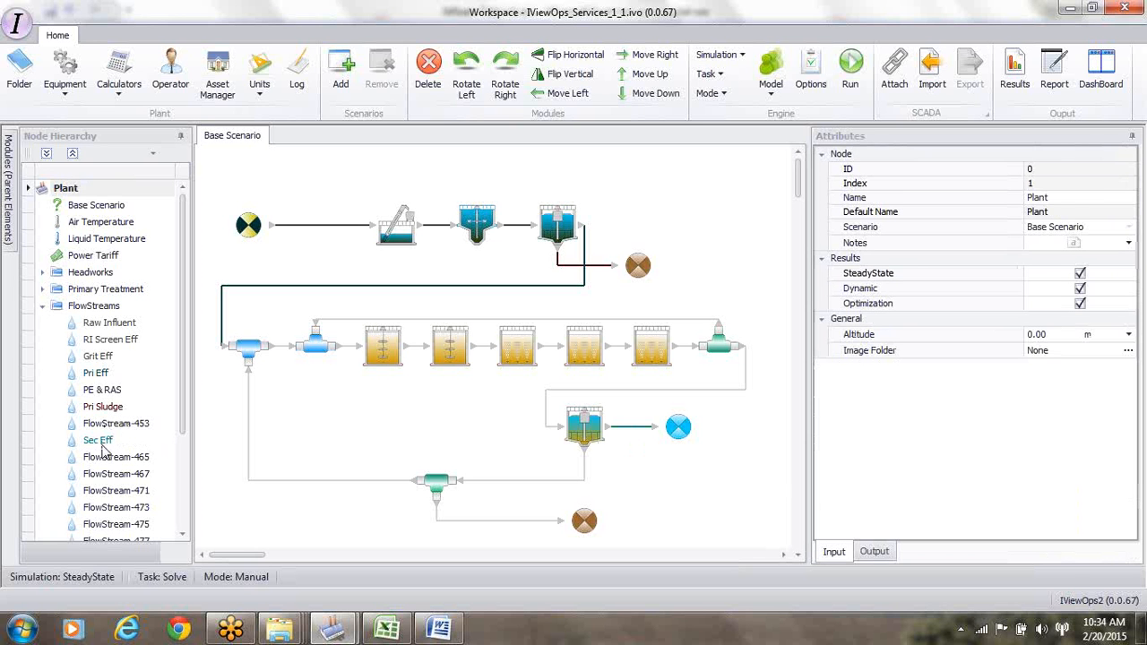
drag(190, 426, 189, 466)
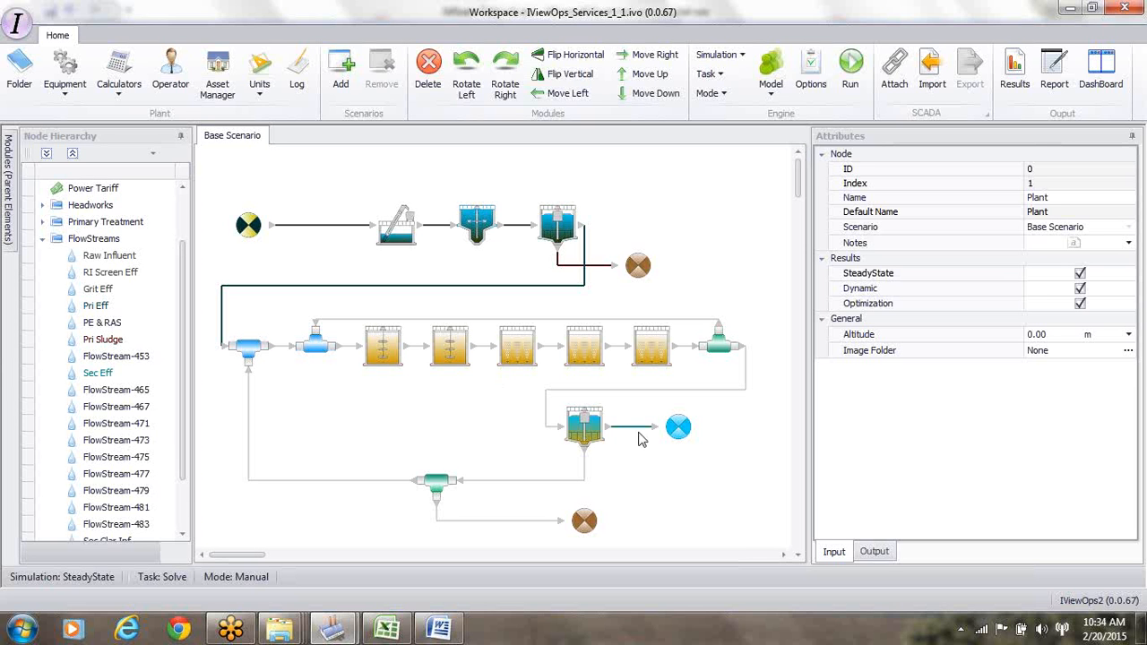
- Turn off the new initial guess for steady-state solving and set the existing initial guess correction factor to 1.001
click(815, 83)
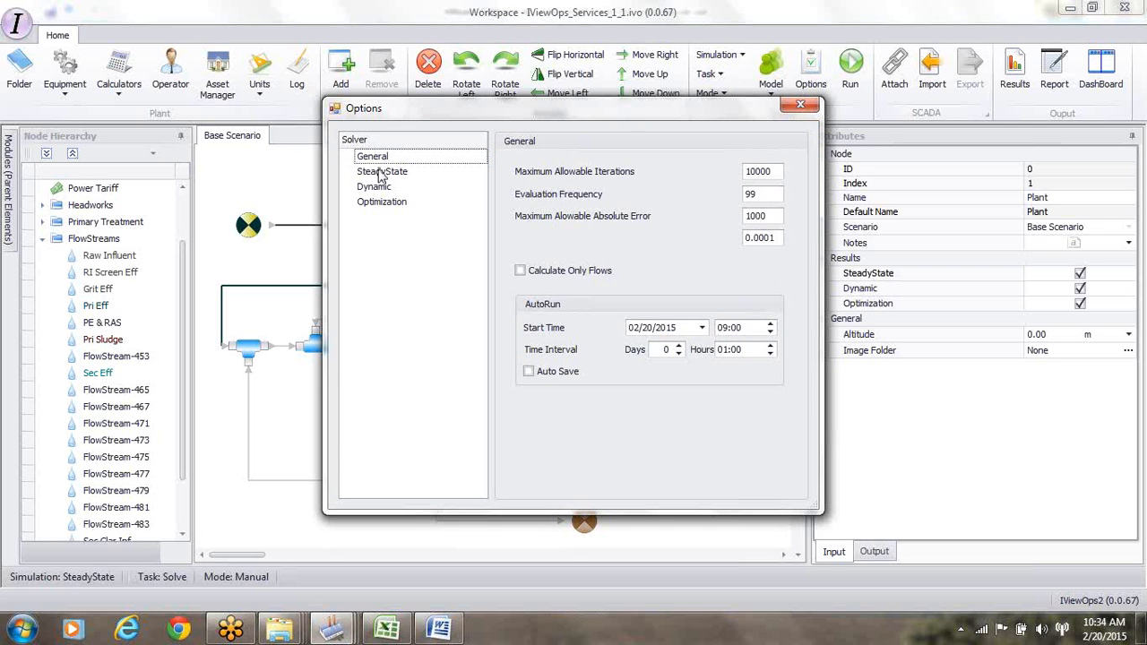
click(381, 172)
click(521, 165)
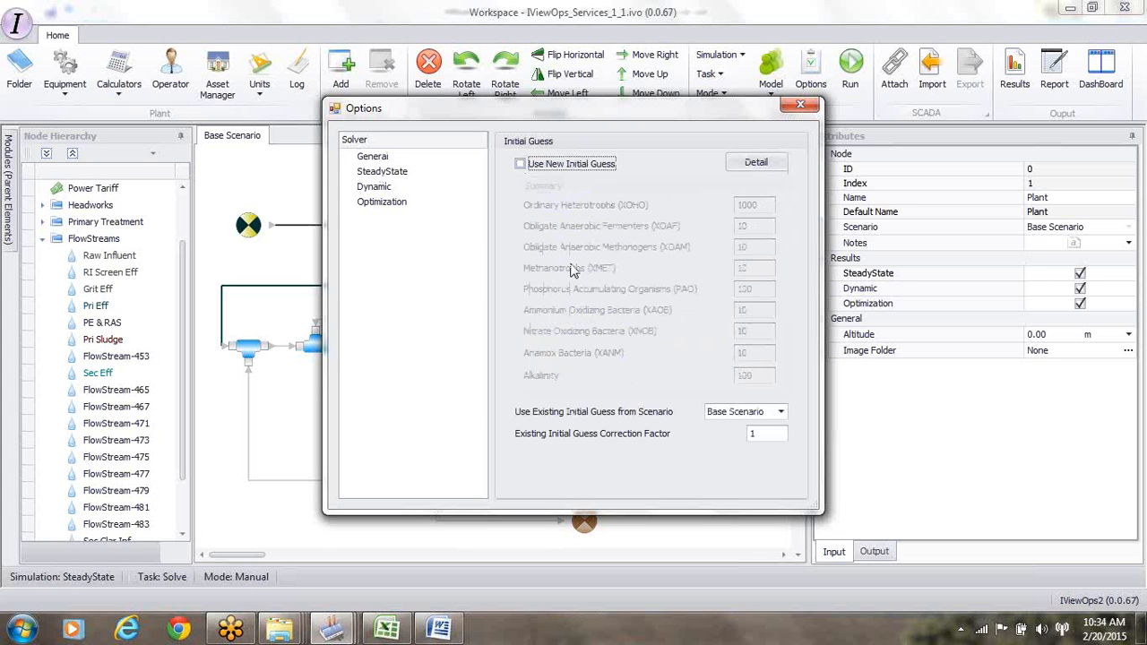
click(771, 436)
text(.001)
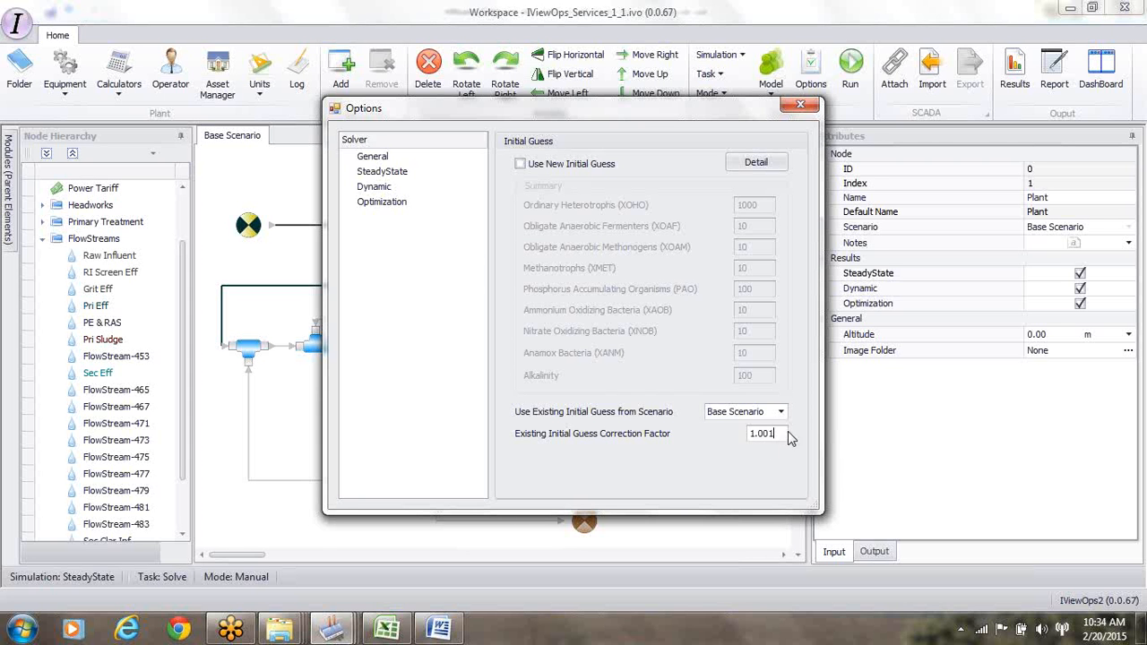
click(807, 106)
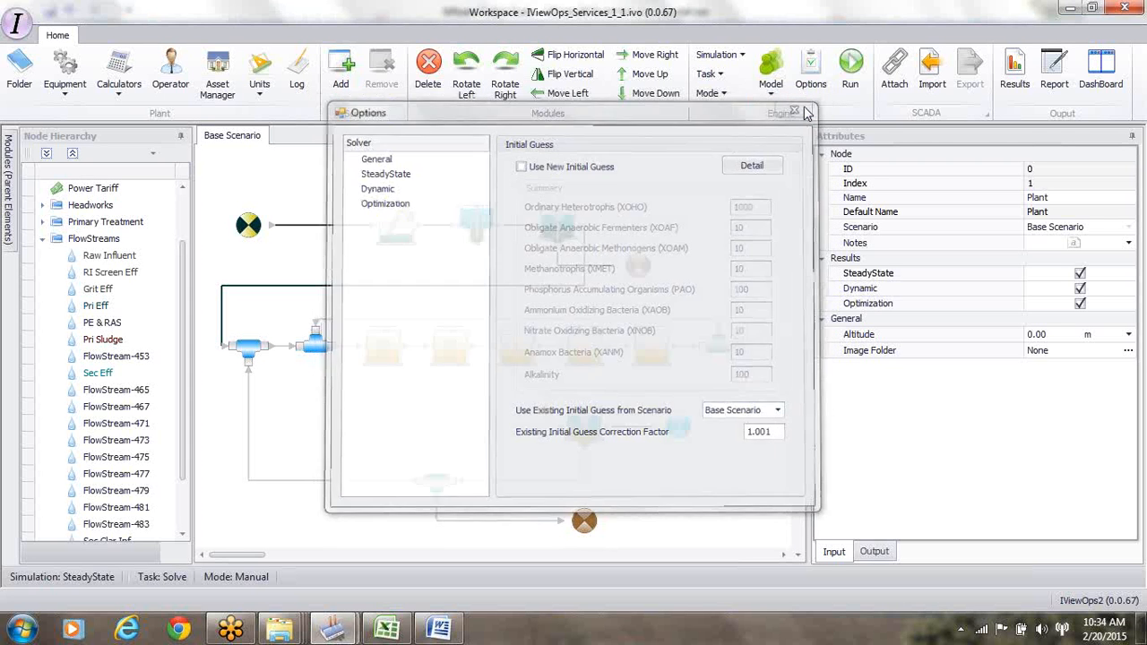
- Run the steady-state simulation of the Base Scenario from the existing initial guess and close the solver
click(853, 67)
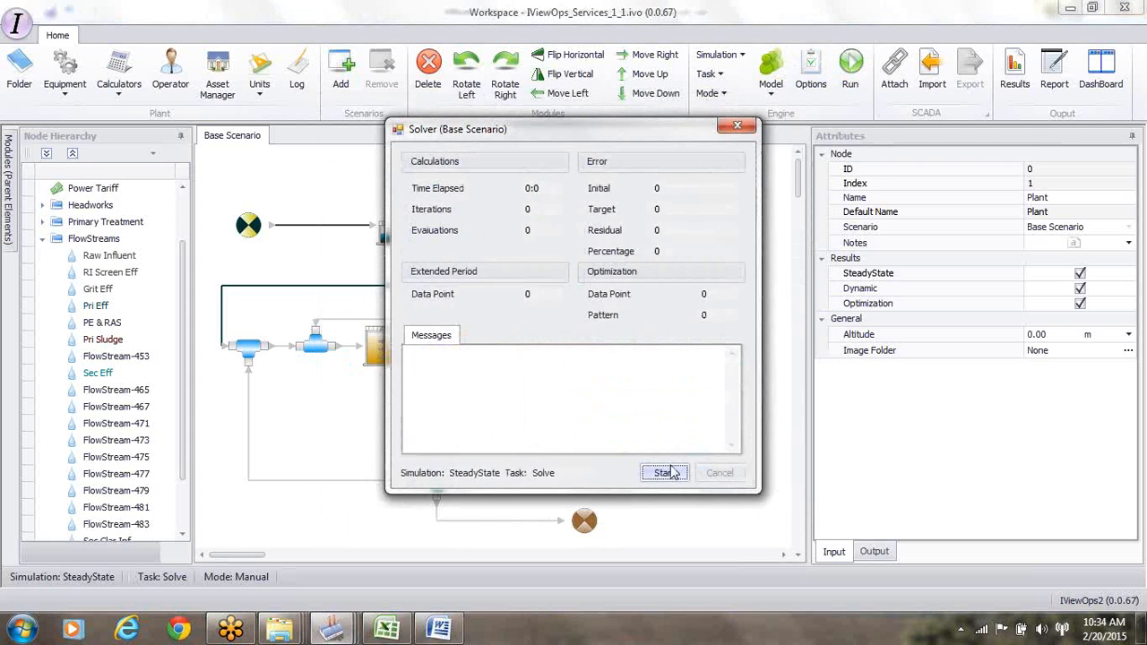
click(664, 473)
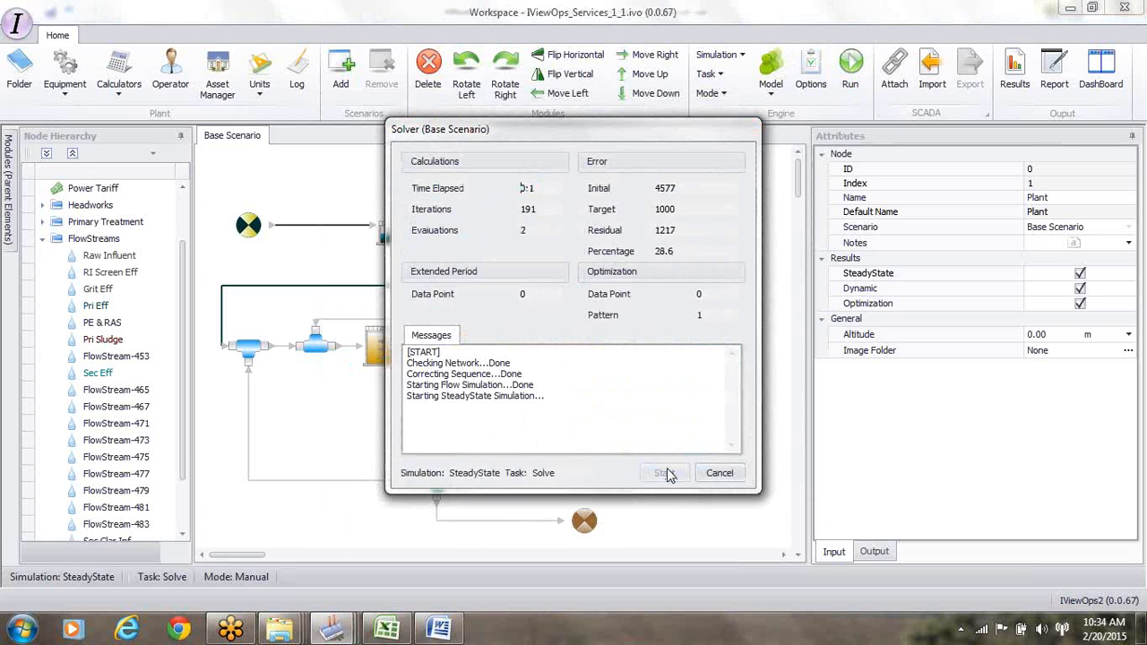
click(737, 129)
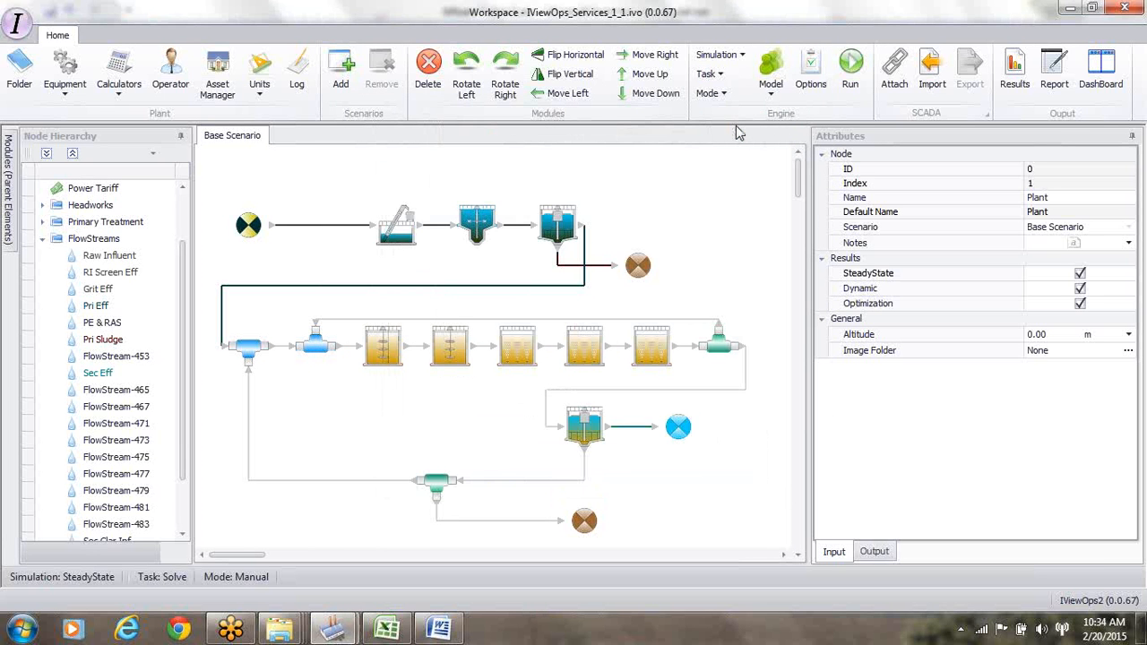
- Select the primary clarifier in the flow diagram and save the workspace file
click(565, 232)
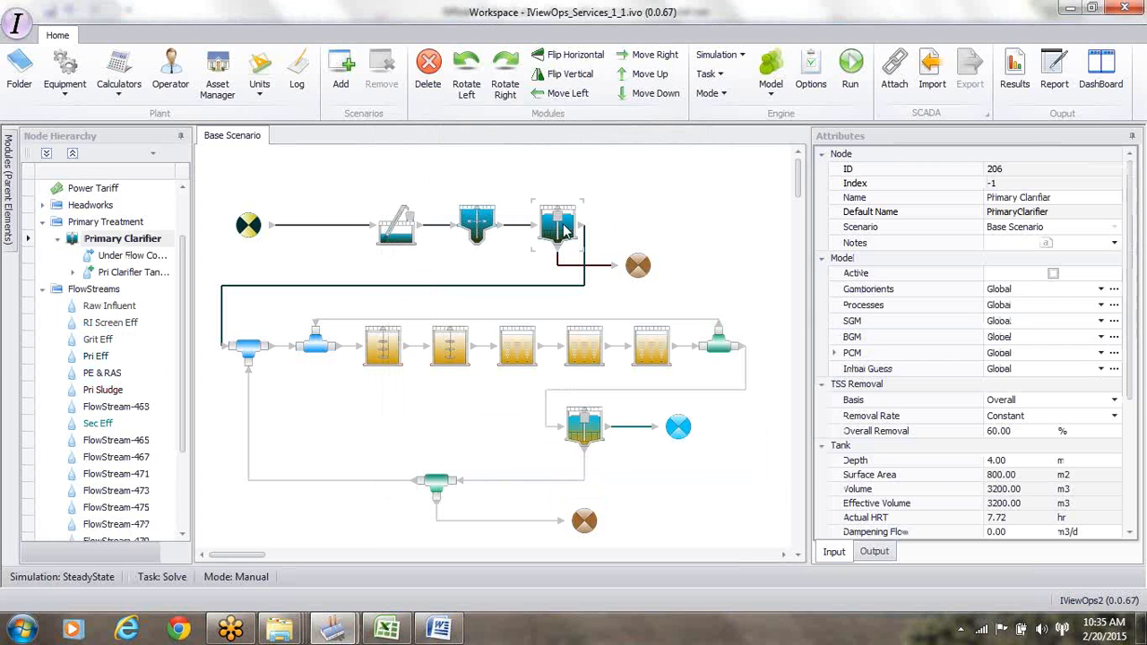
click(18, 25)
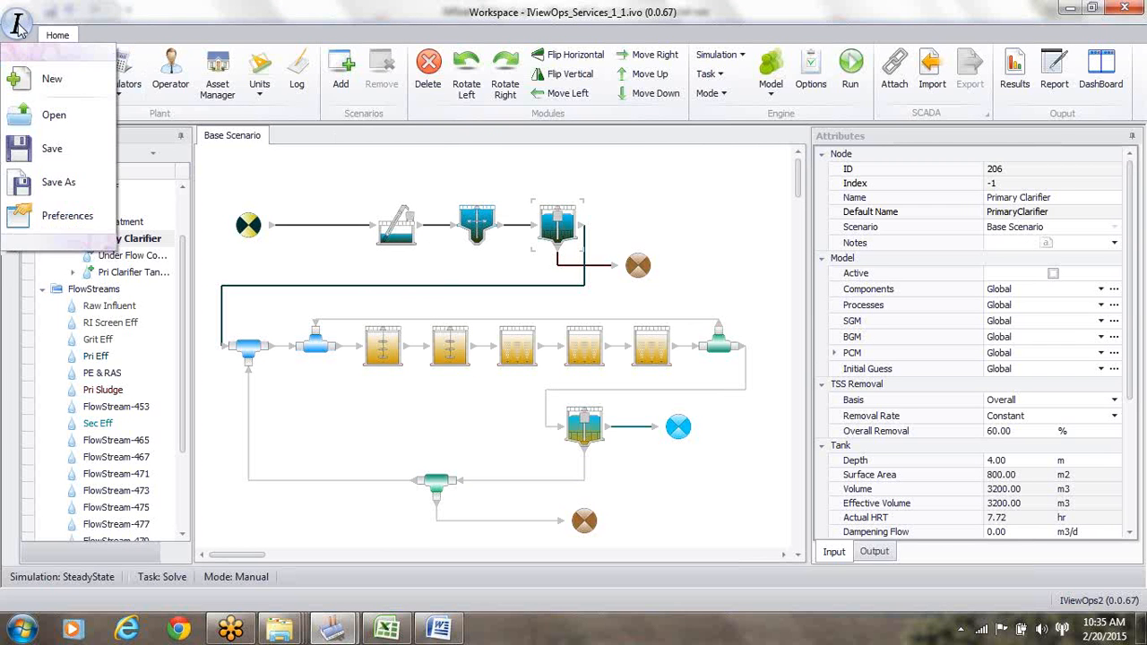
click(51, 149)
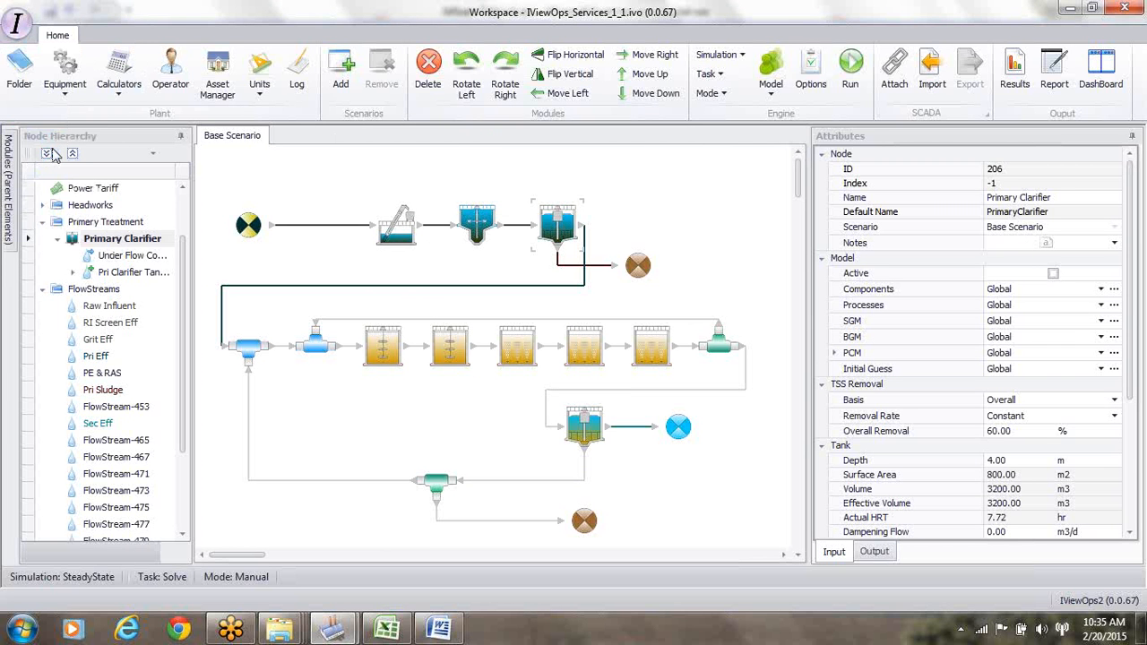
- Activate the primary clarifier's model and set its tank dampening flow to 50 m3/d
click(1053, 276)
click(1054, 277)
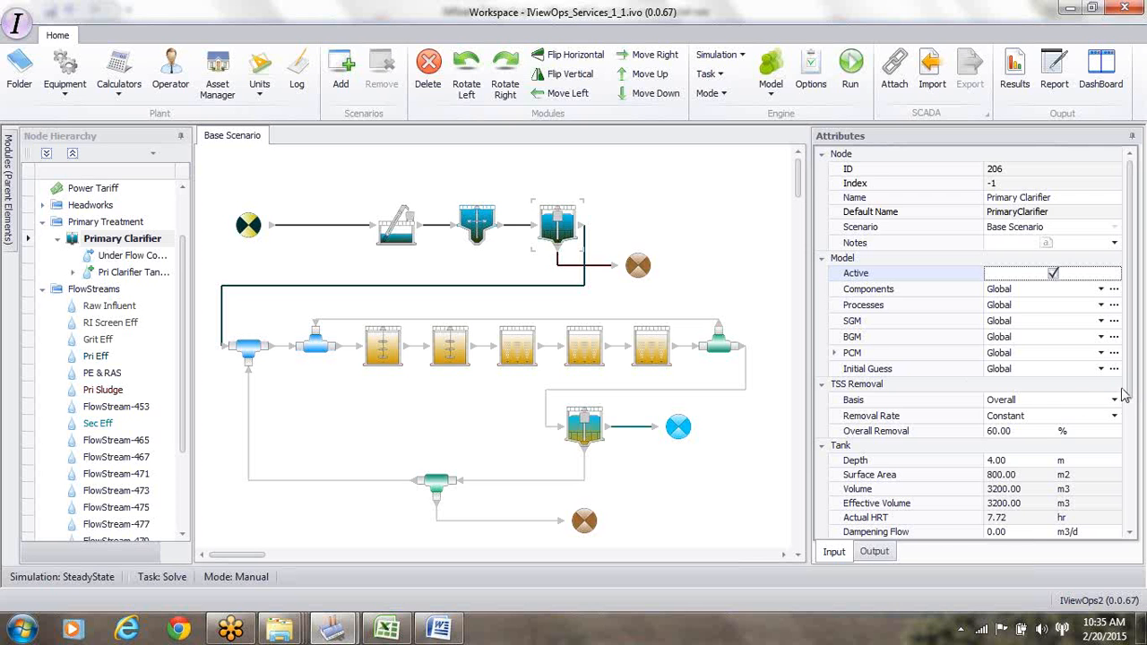
scroll(1133, 428, down, 2)
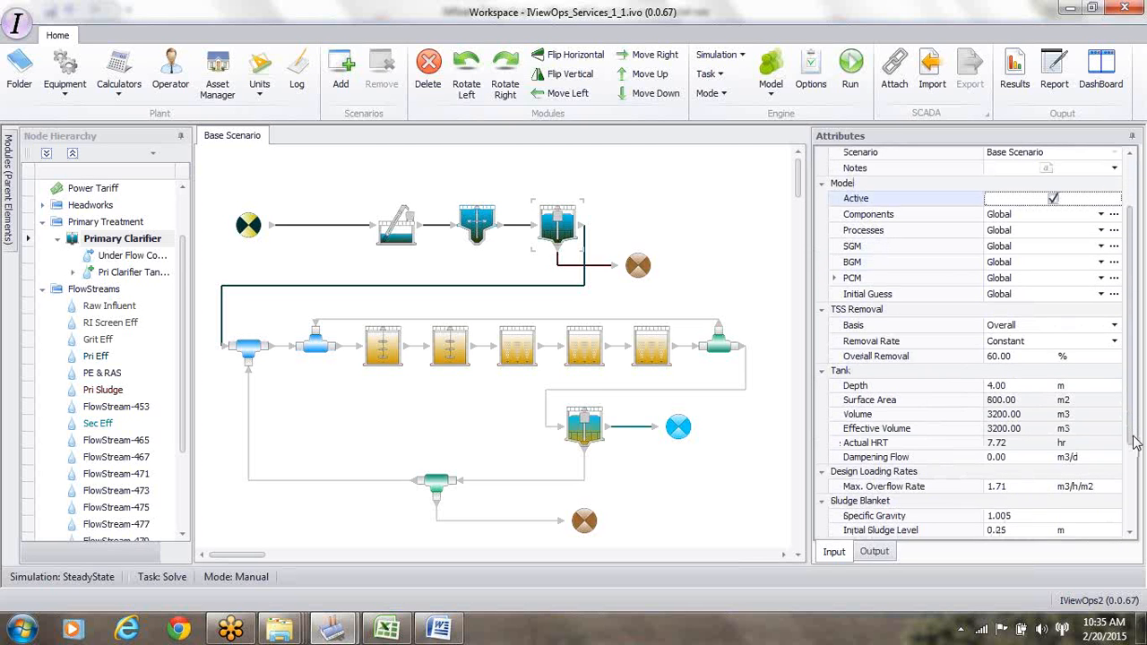
click(1019, 443)
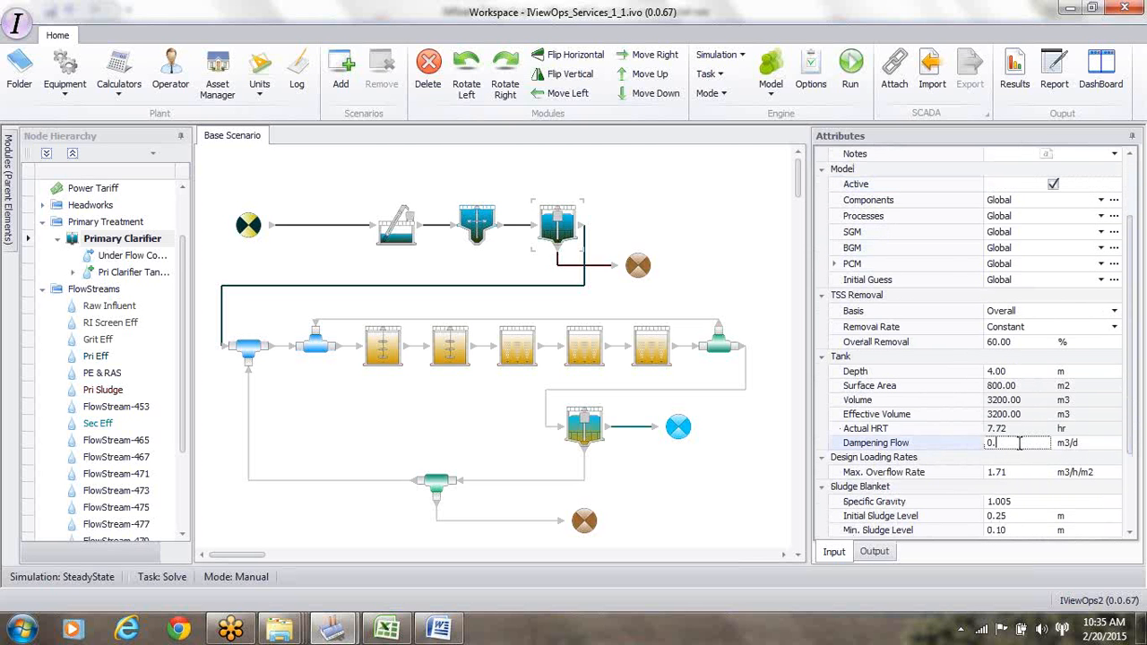
text(50)
key(Return)
- Enable the use of a new initial guess in the steady-state solver options
click(815, 70)
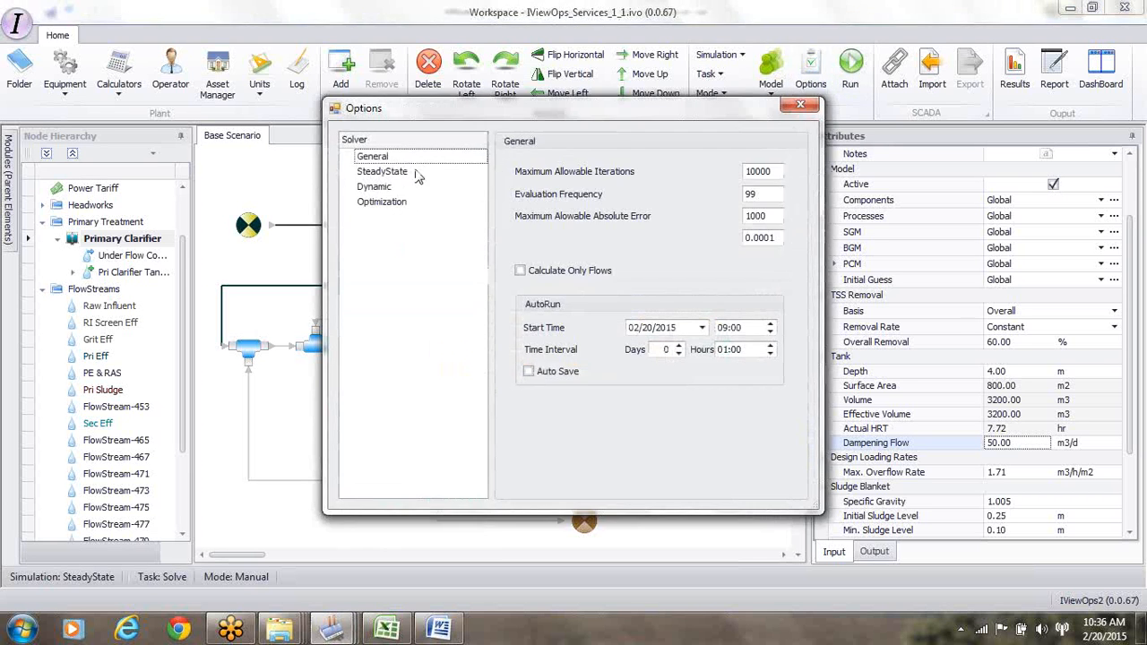
click(397, 174)
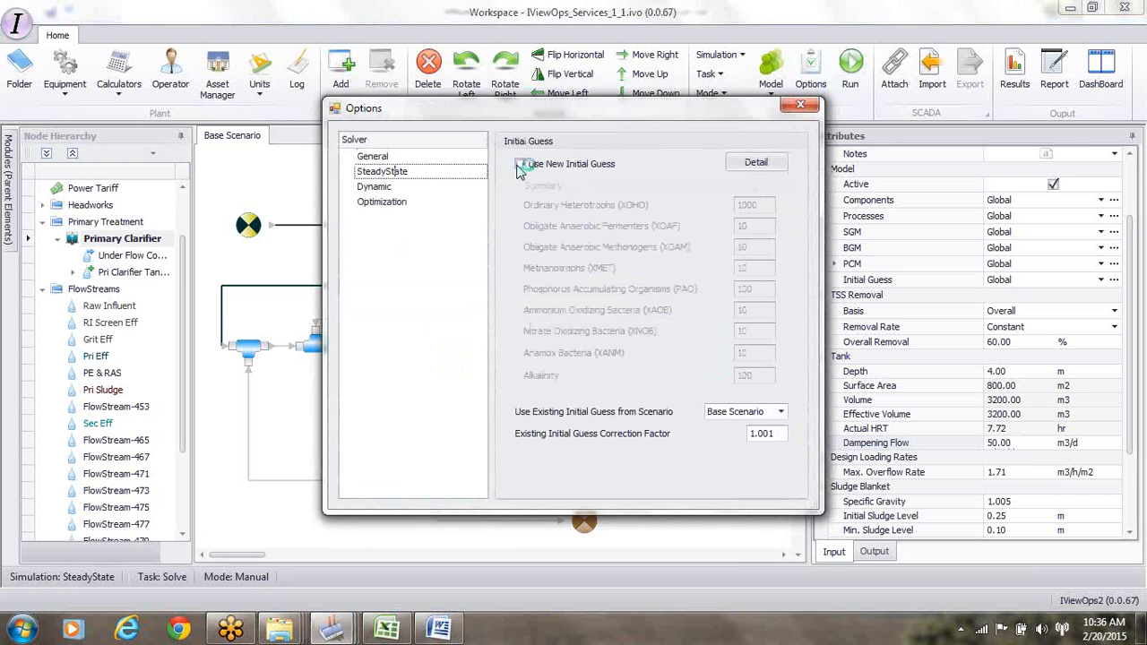
click(520, 167)
click(520, 166)
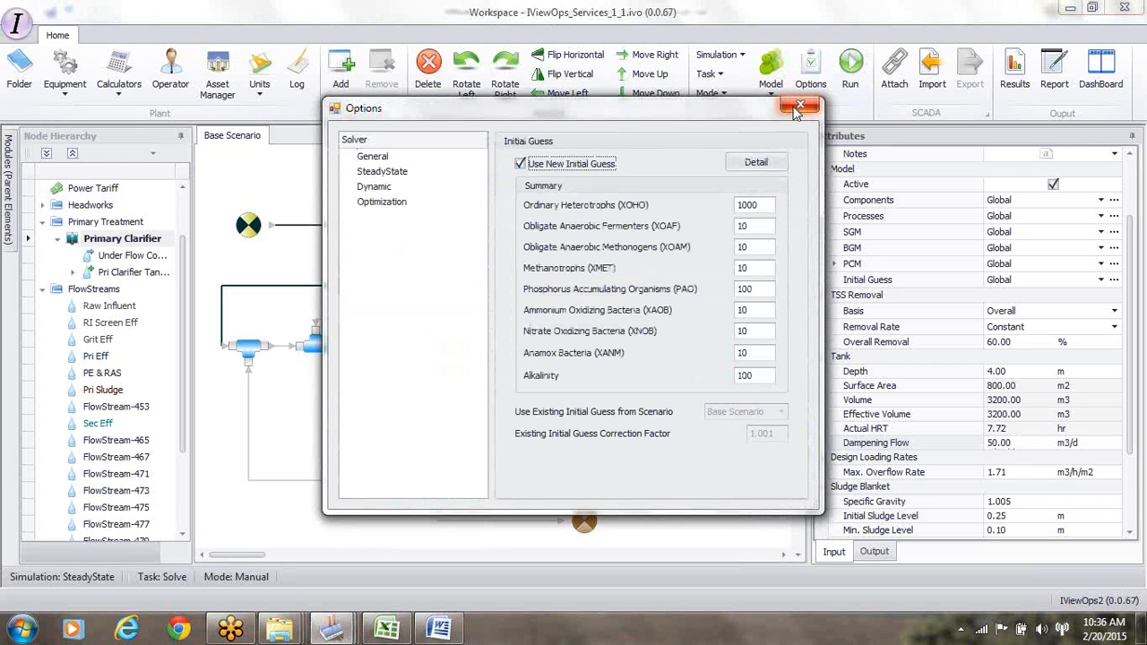
click(800, 105)
- Solve the Base Scenario in steady state with the new initial guess and the primary clarifier active
click(852, 63)
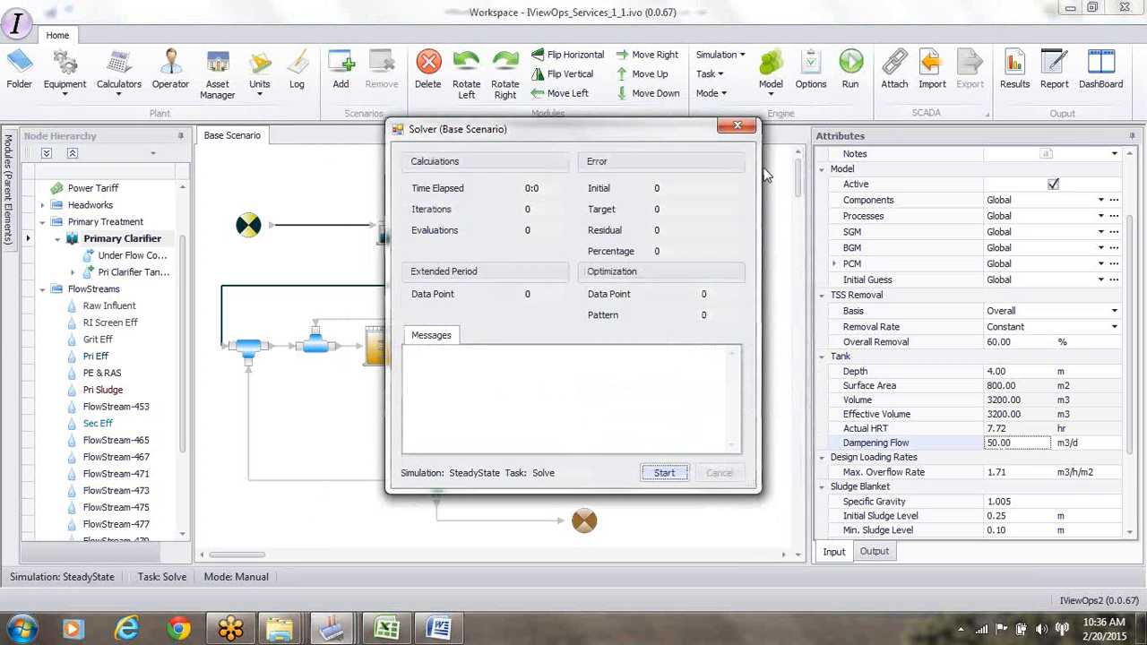
click(664, 474)
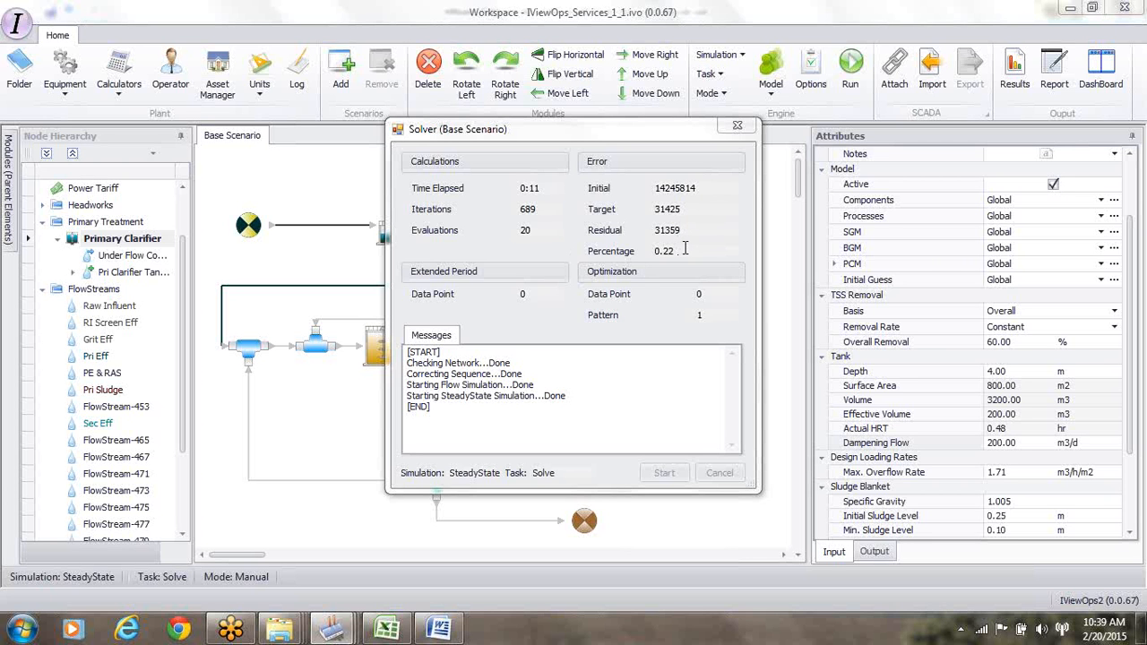
click(741, 128)
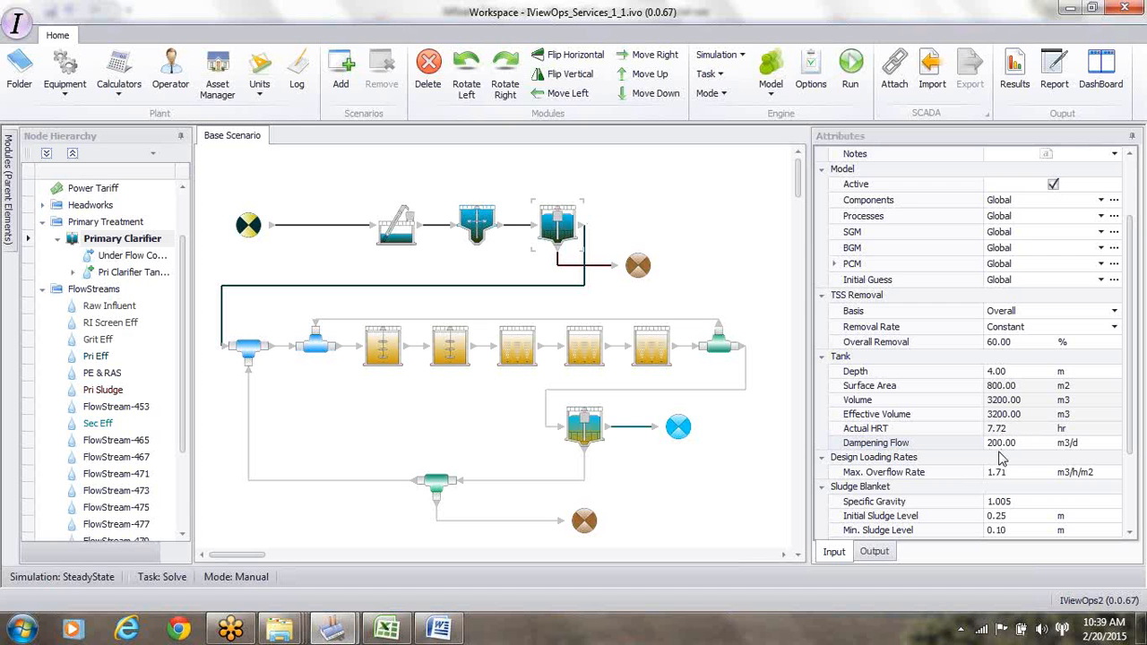
- Set the solver's maximum allowable absolute error to 10000 and turn off the new initial guess for steady state
click(809, 64)
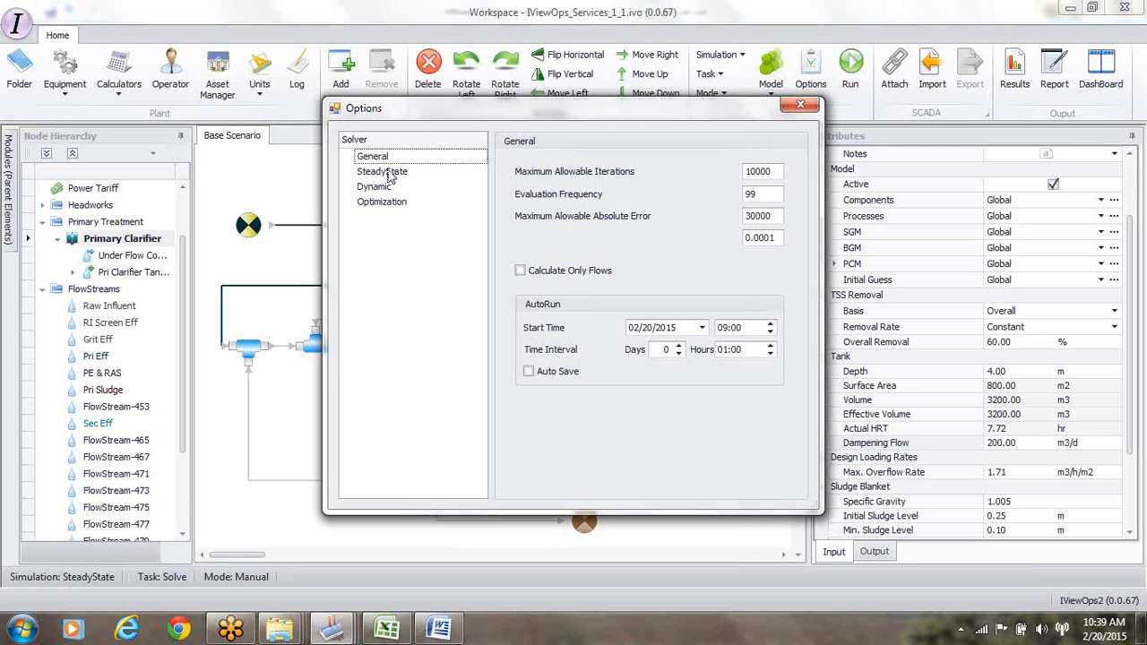
click(390, 175)
click(375, 155)
click(751, 220)
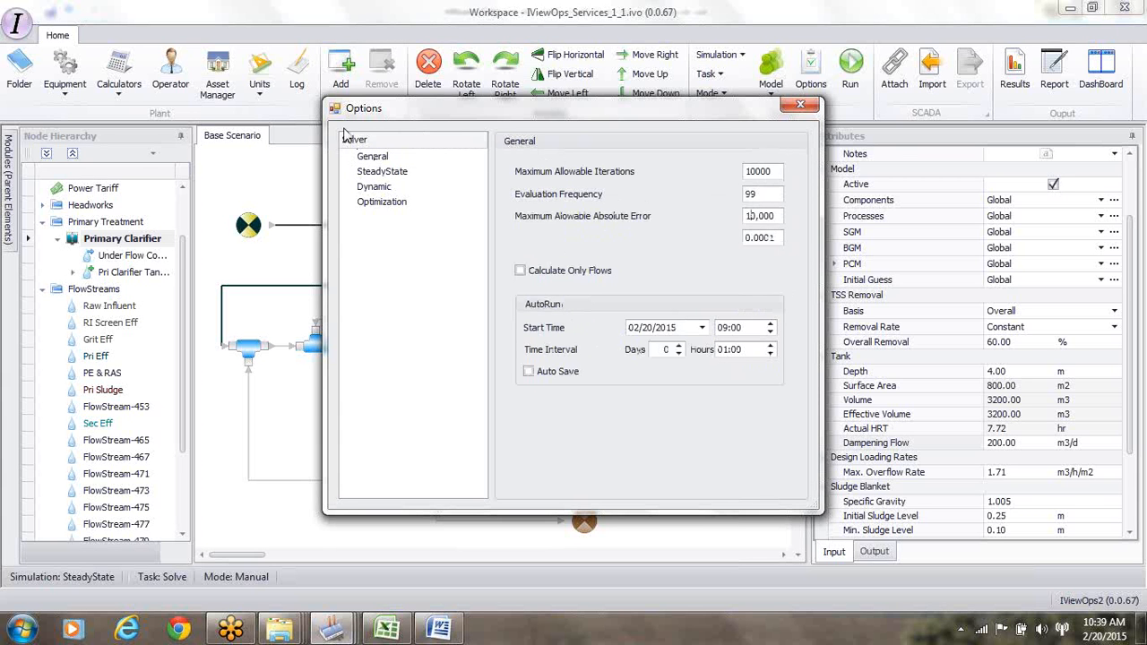
click(370, 158)
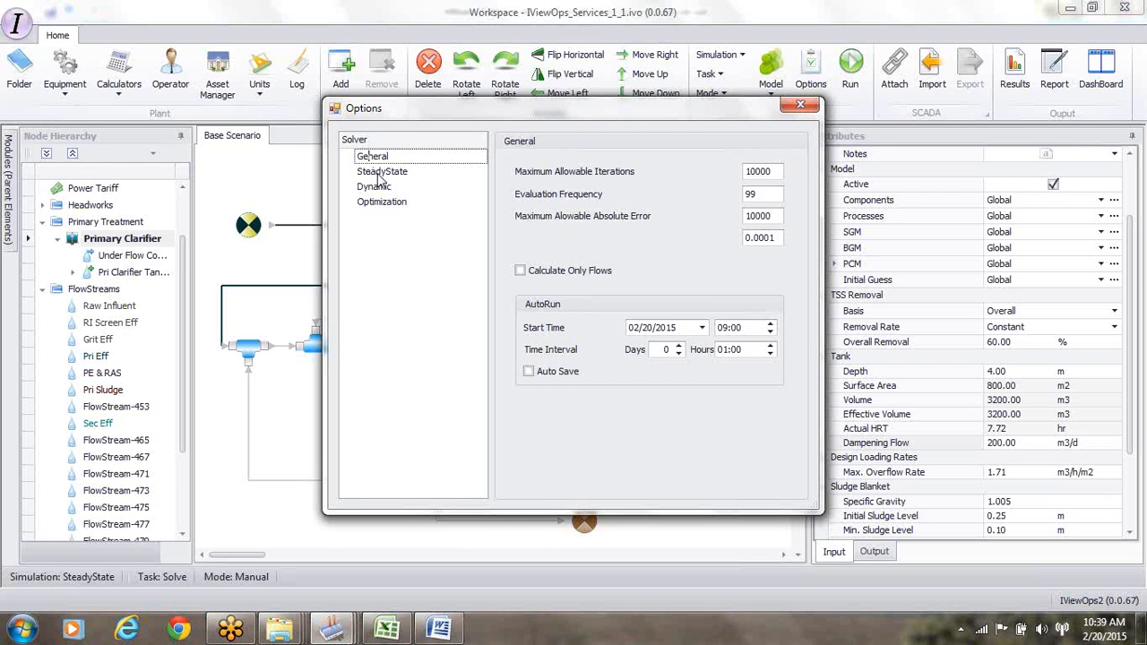
click(384, 172)
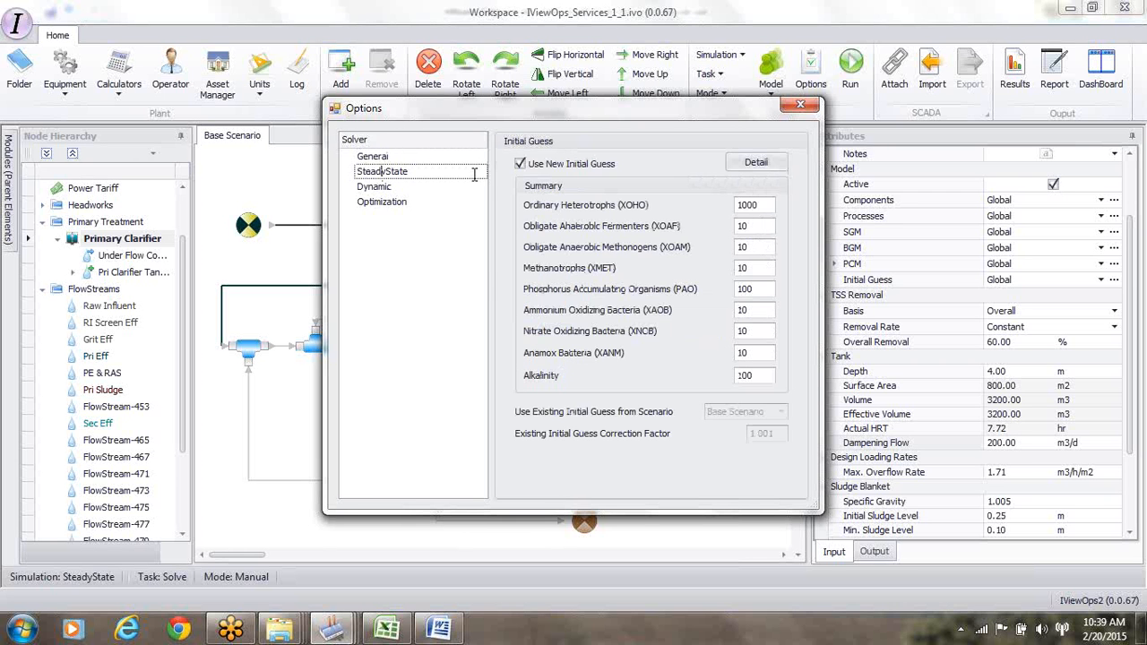
click(520, 164)
click(800, 108)
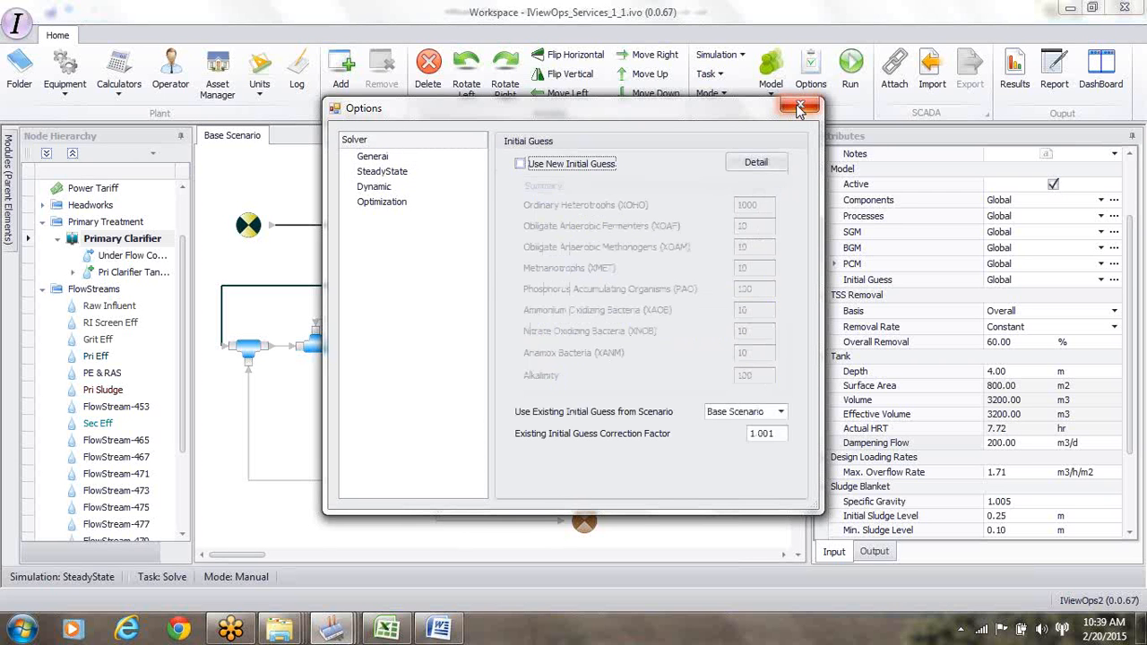
- Rerun the steady-state simulation with the 10000 error limit and close the solver
click(851, 70)
click(678, 476)
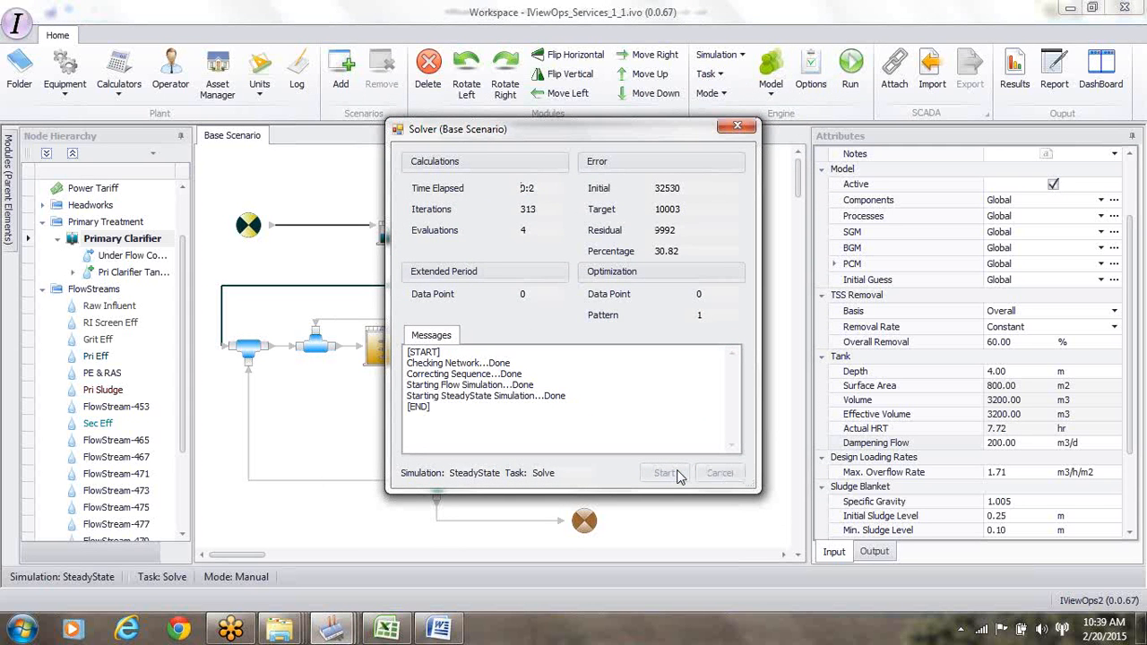
click(737, 128)
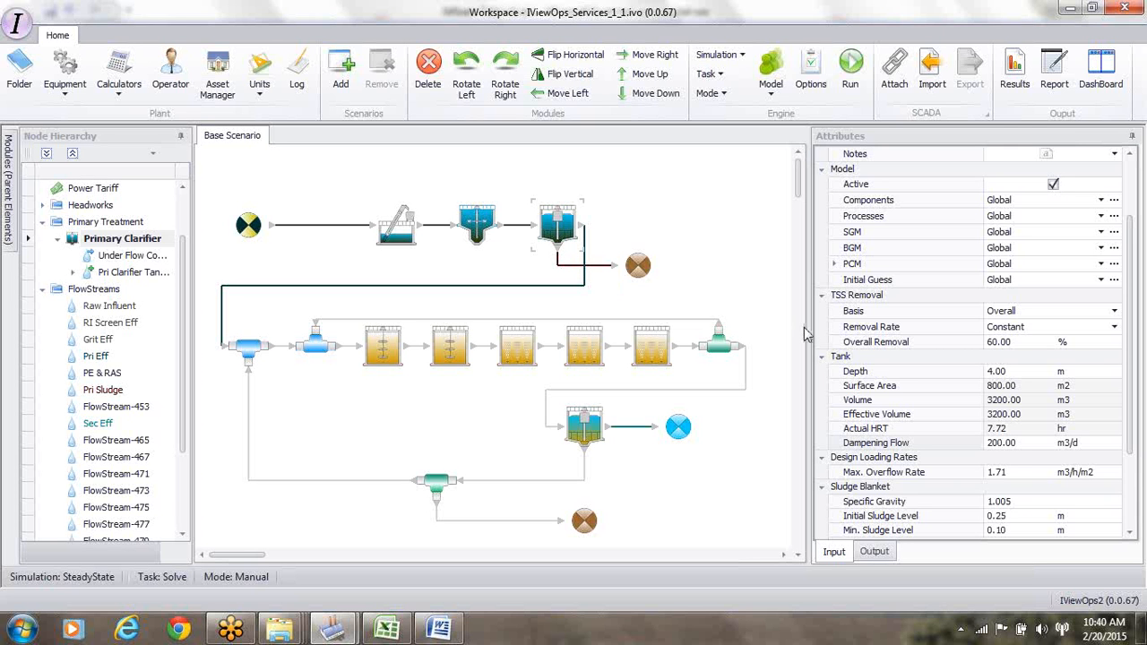
- Set the primary clarifier's dampening flow to 50 m3/d
click(999, 444)
key(BackSpace)
key(BackSpace)
key(BackSpace)
text(50)
key(Return)
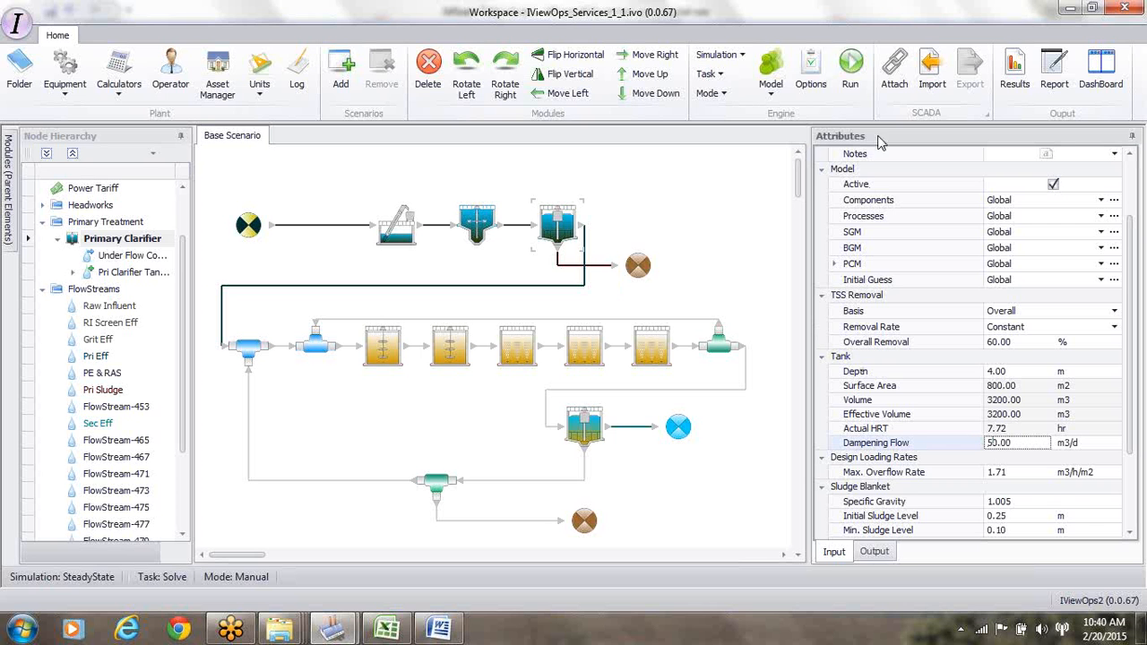
- Run the steady-state simulation with the 50 m3/d clarifier dampening flow and close the solver
click(851, 72)
click(674, 474)
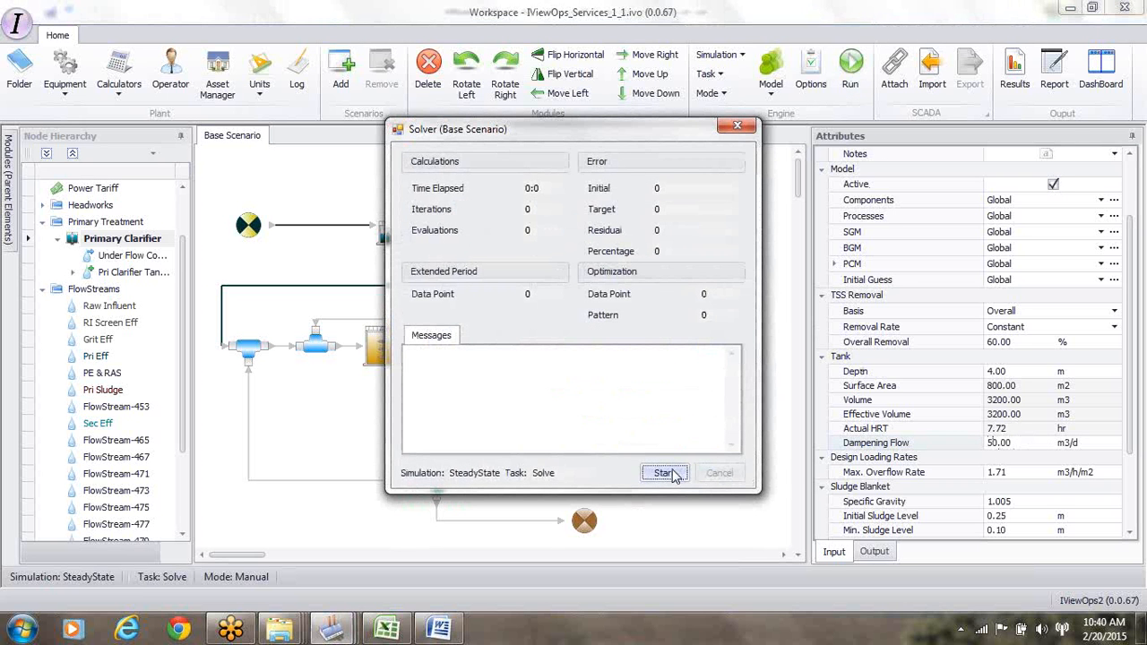
click(738, 127)
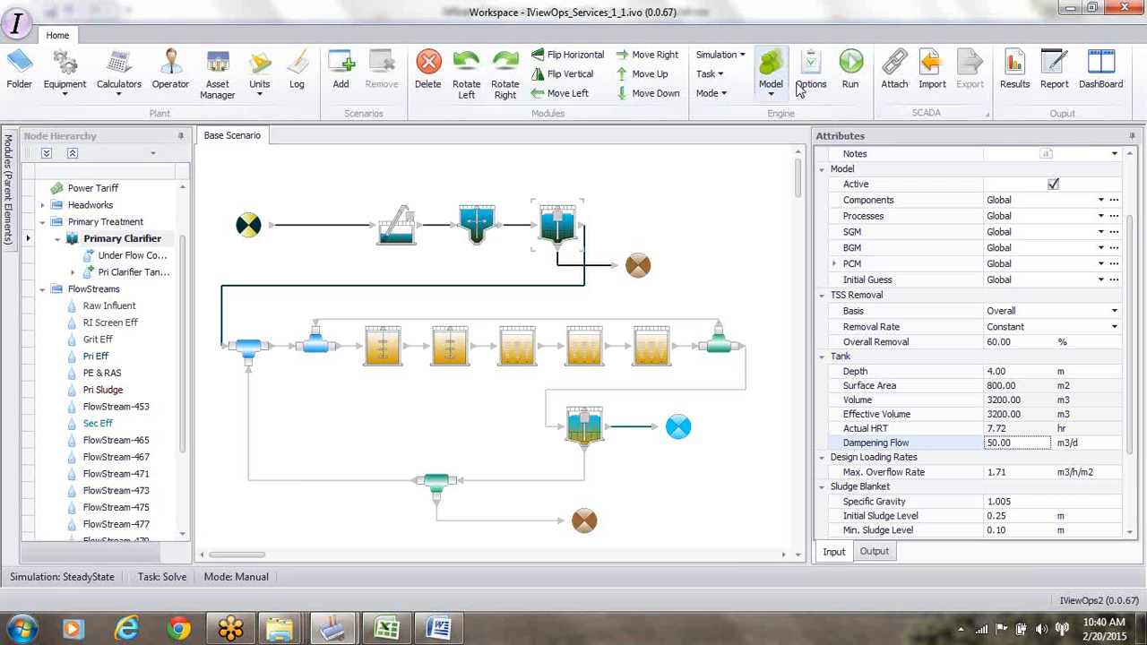
- Set the solver's maximum allowable absolute error to 1000
click(811, 83)
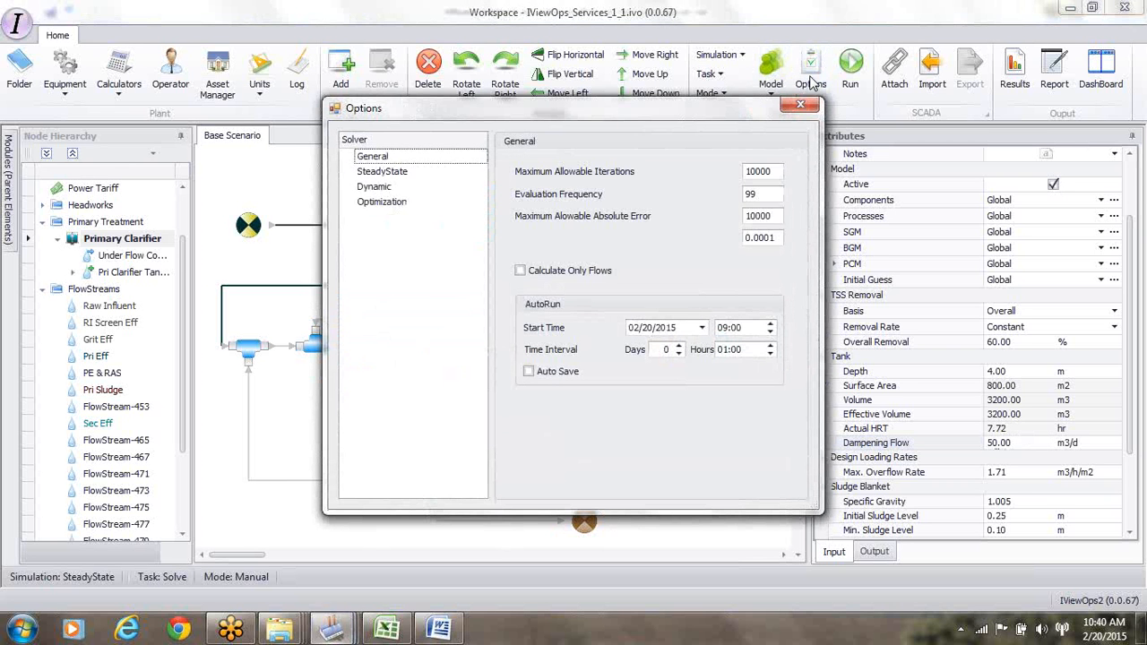
click(773, 220)
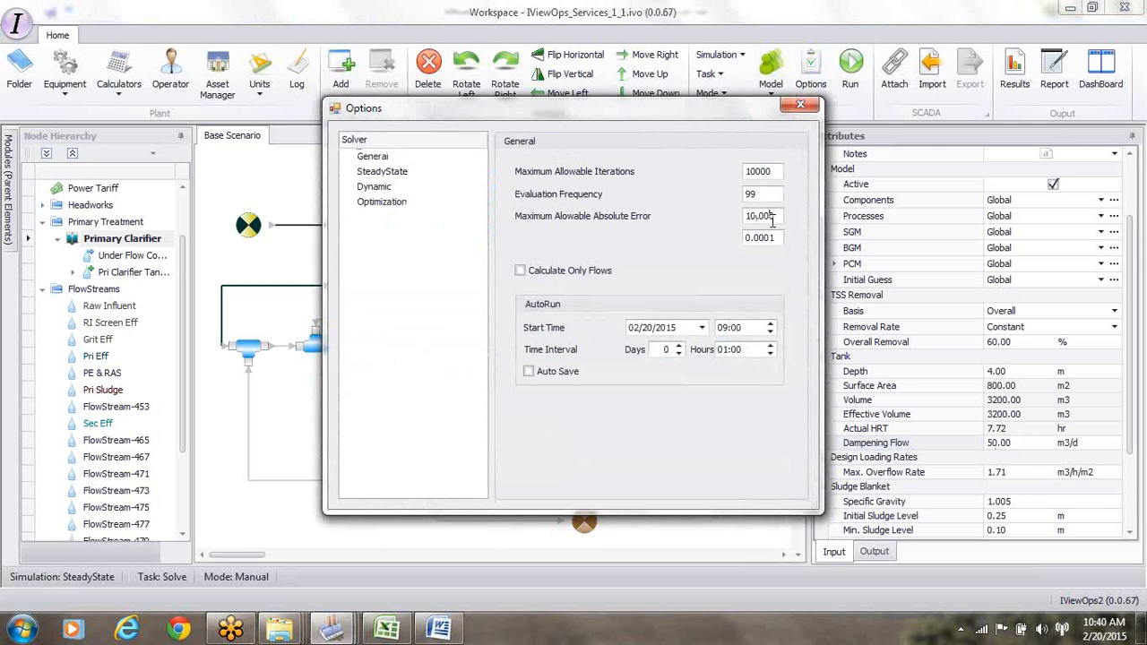
key(BackSpace)
click(801, 104)
- Solve the steady-state simulation with the 1000 error limit and display the results of the Pri Eff stream
click(851, 73)
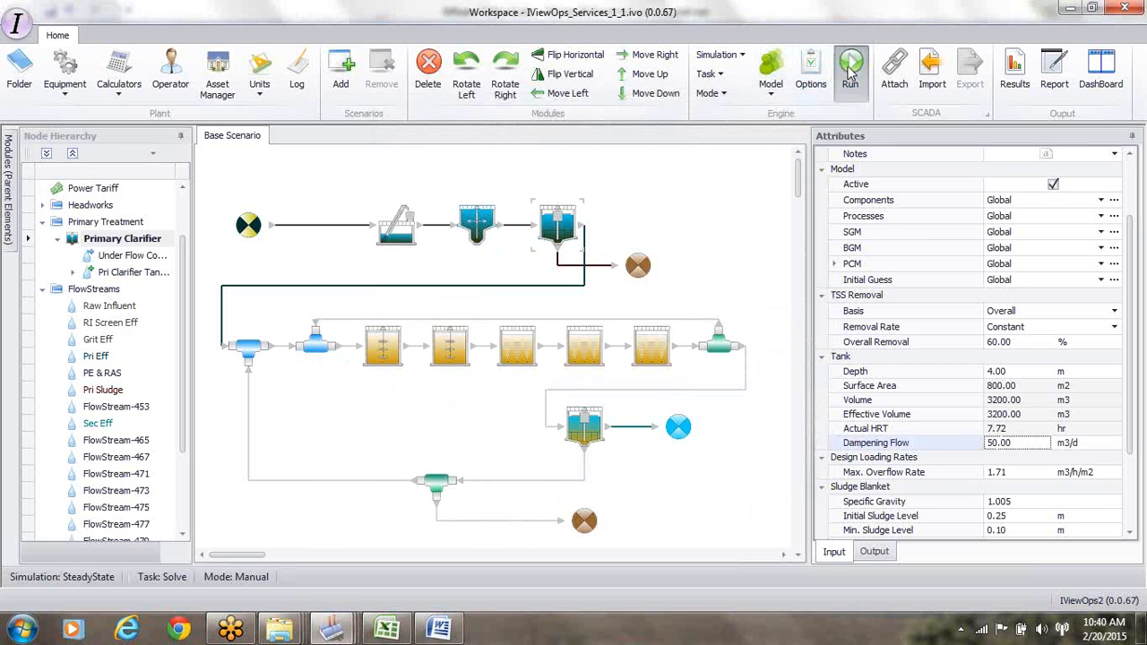
click(664, 473)
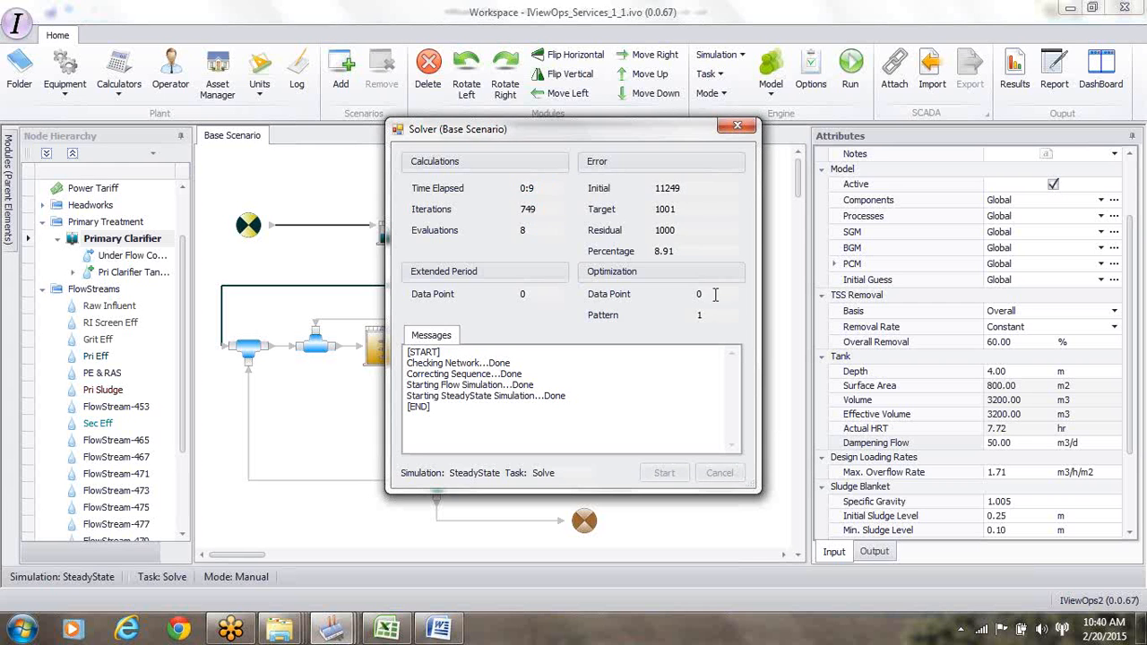
click(733, 131)
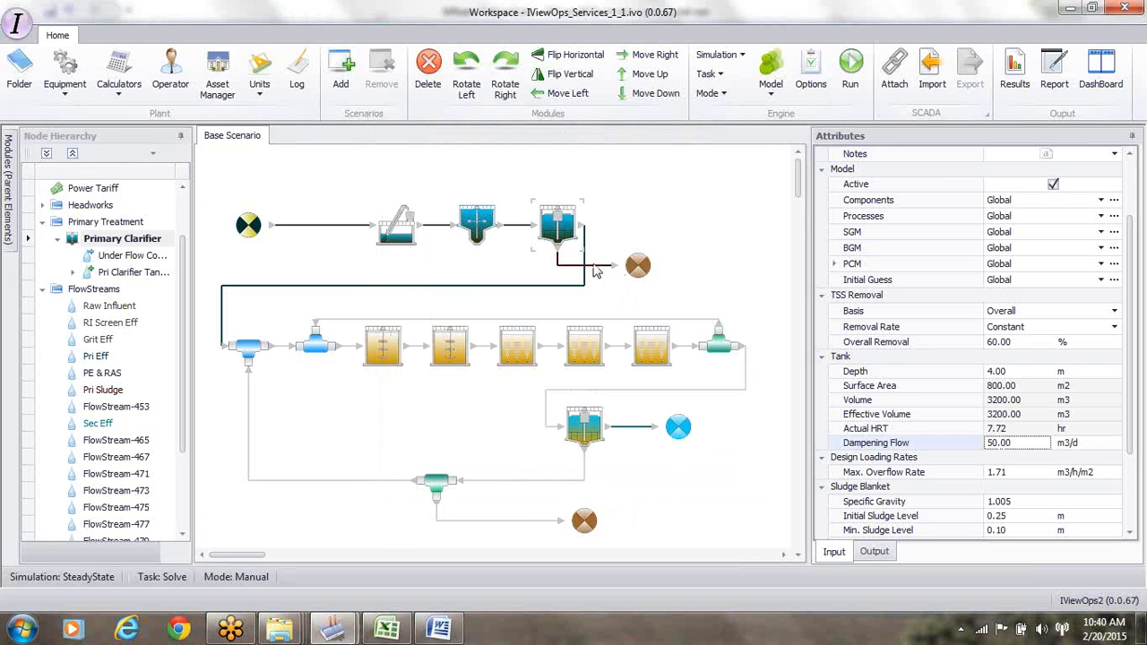
click(571, 285)
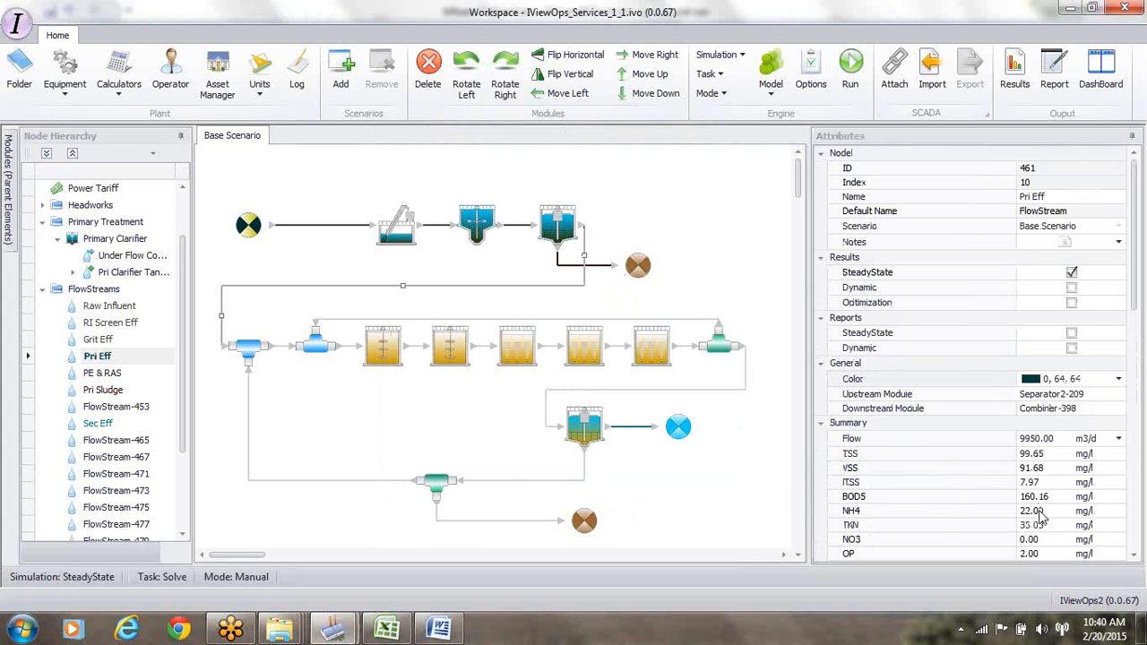
- Set the primary clarifier's sludge blanket internal mixing to 100 m3/d
click(524, 230)
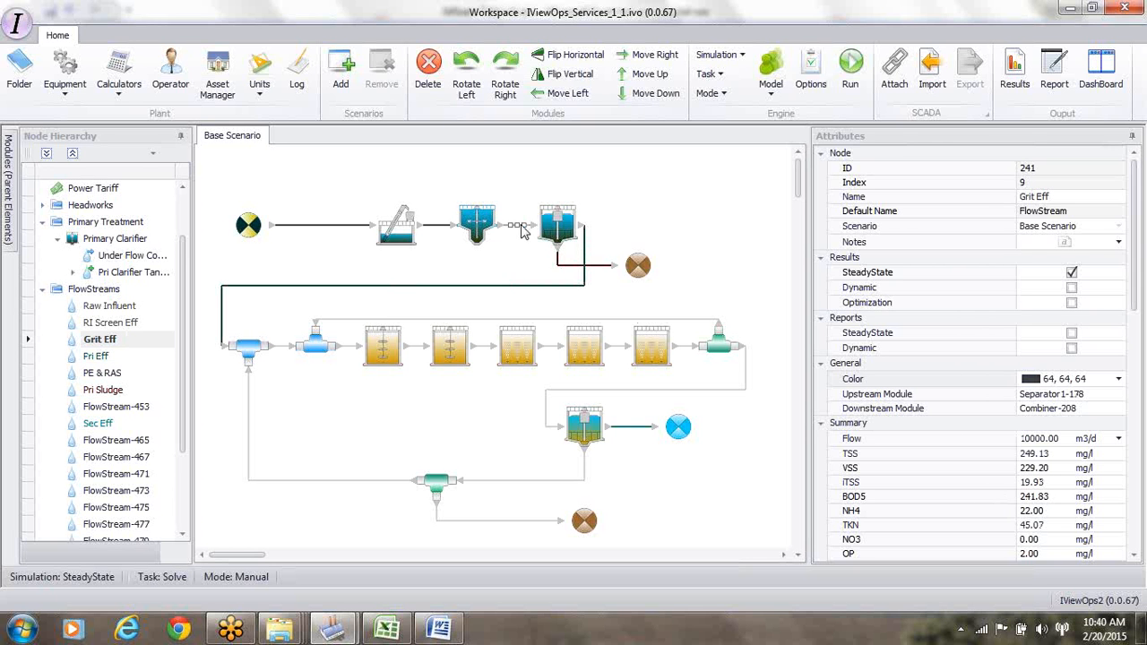
click(566, 231)
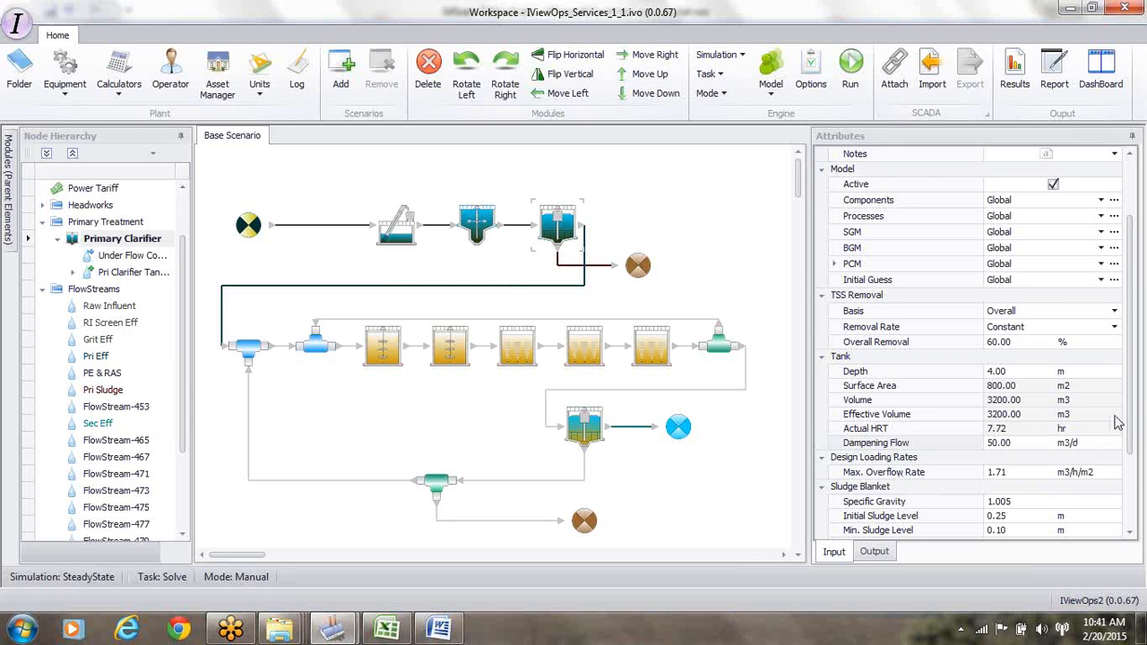
scroll(1133, 423, down, 3)
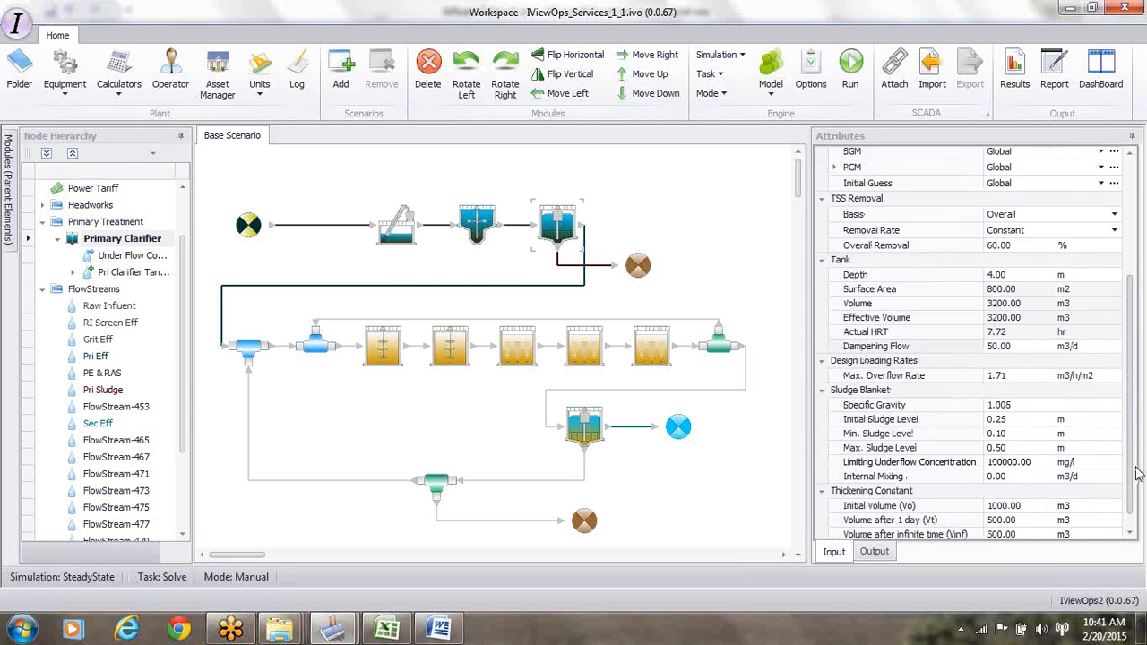
click(1012, 464)
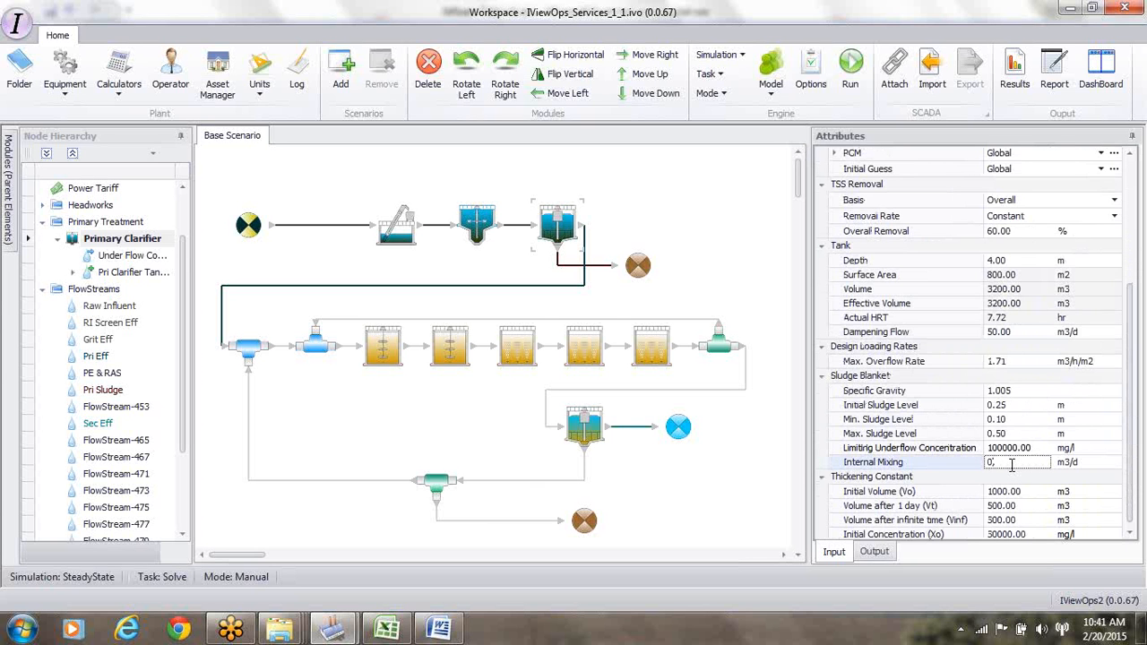
text(100)
- Run the steady-state simulation with the 100 m3/d clarifier internal mixing
click(850, 79)
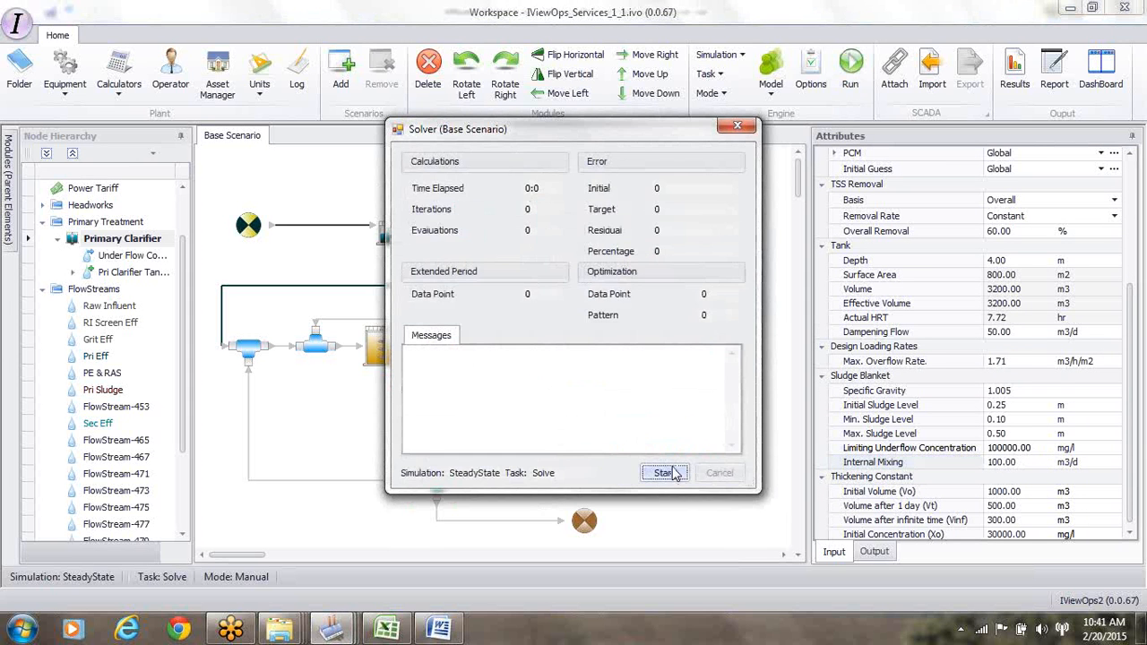
click(670, 472)
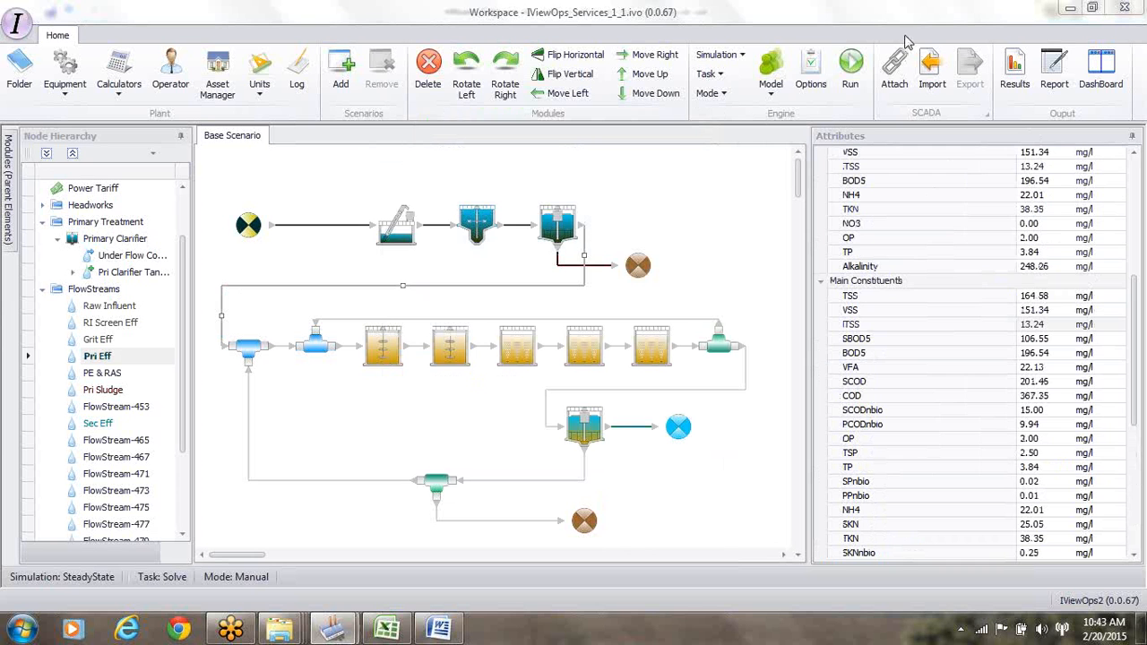
- Compare the main constituents of the Grit Eff and Pri Eff streams and review those of Pri Sludge
click(525, 226)
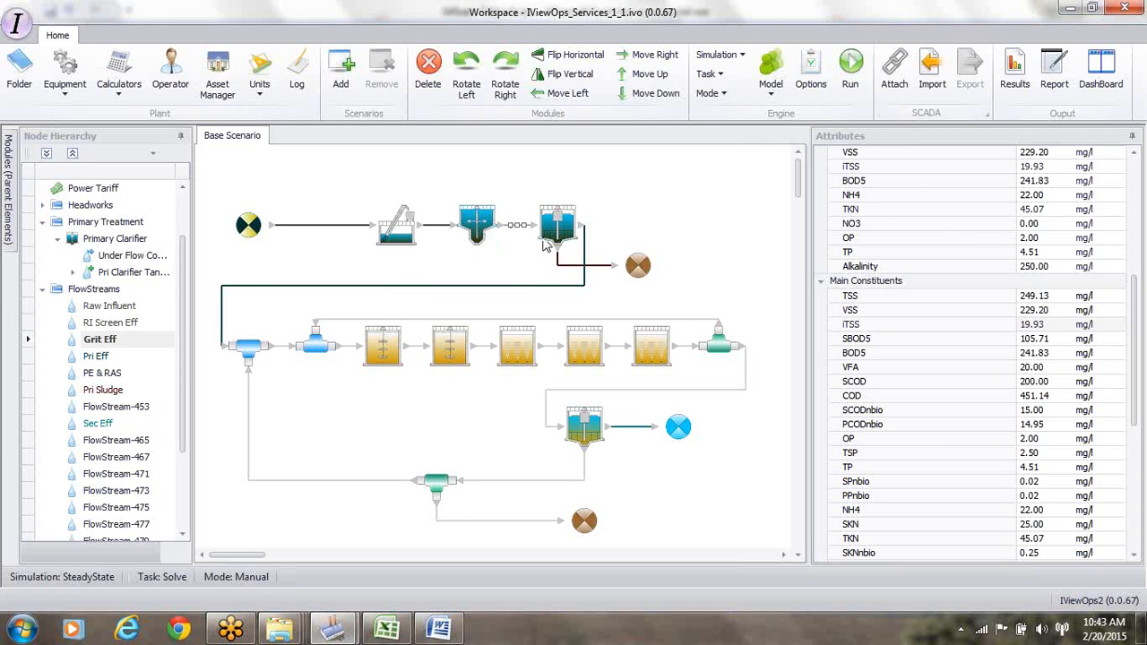
click(548, 287)
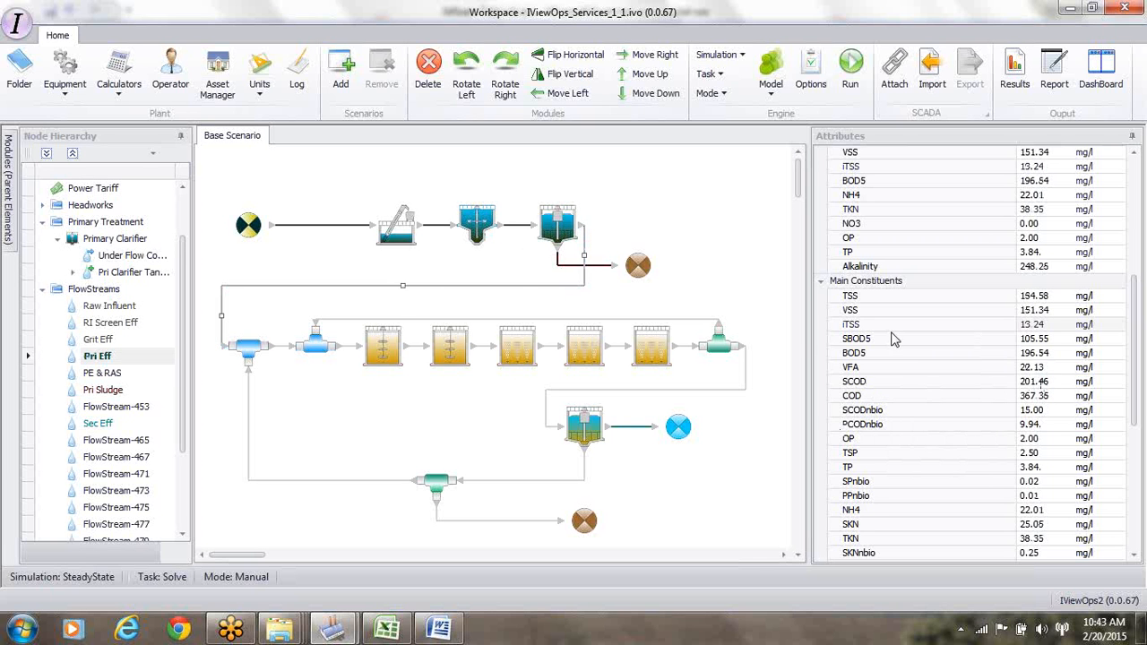
click(520, 227)
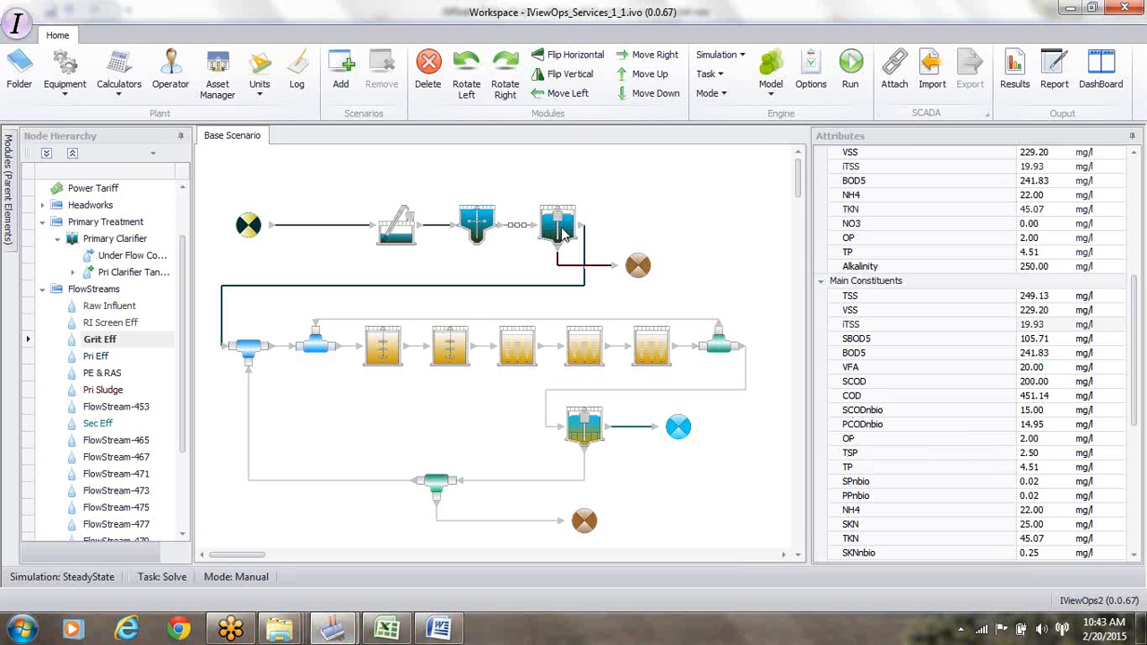
click(569, 285)
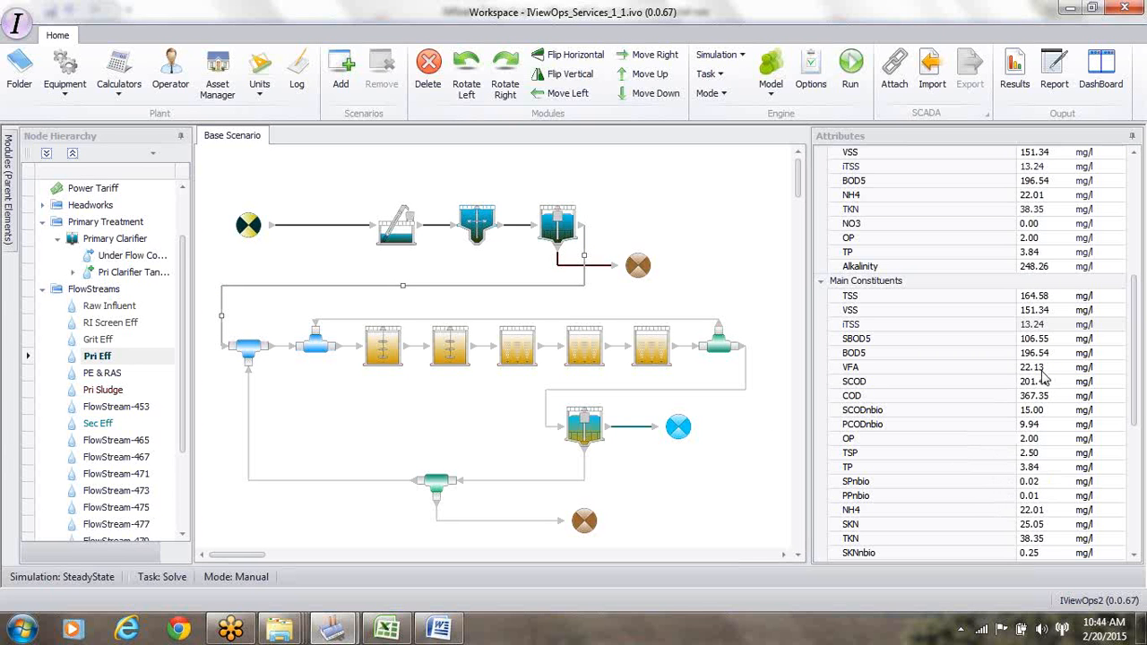
click(602, 271)
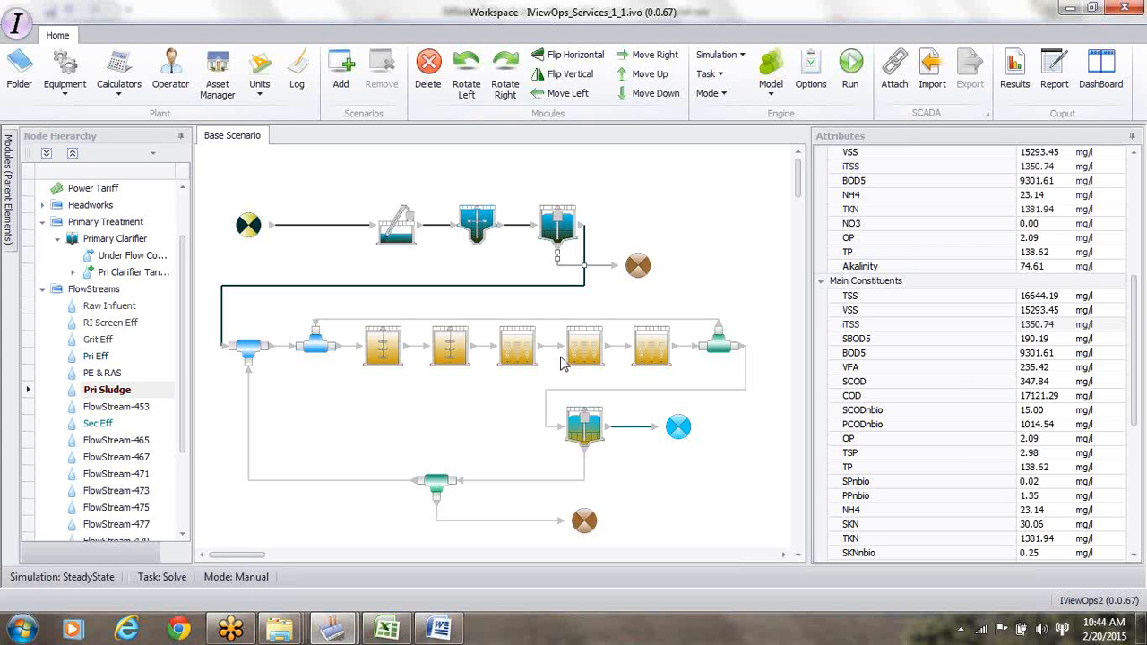
- Rename the flow stream leaving the last aeration tank as Aer 3 Eff
click(687, 349)
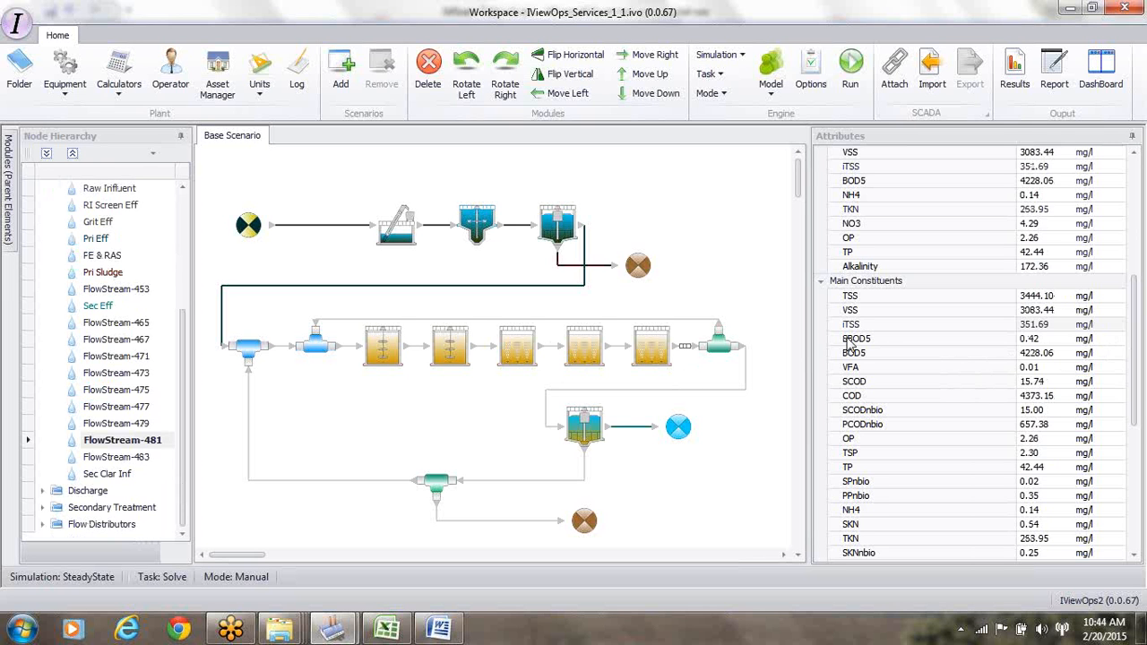
drag(1145, 398, 1142, 192)
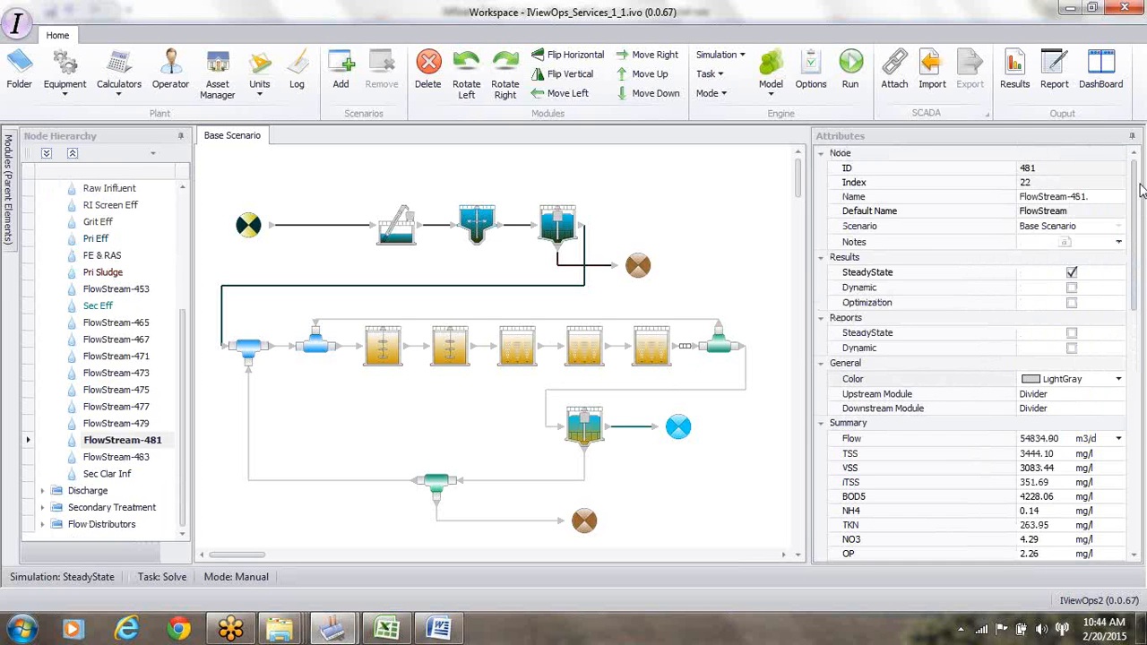
click(1091, 198)
key(BackSpace)
key(BackSpace)
key(BackSpace)
key(BackSpace)
key(BackSpace)
key(BackSpace)
key(BackSpace)
key(BackSpace)
key(BackSpace)
key(BackSpace)
key(BackSpace)
key(BackSpace)
key(BackSpace)
text(Aer)
key(Return)
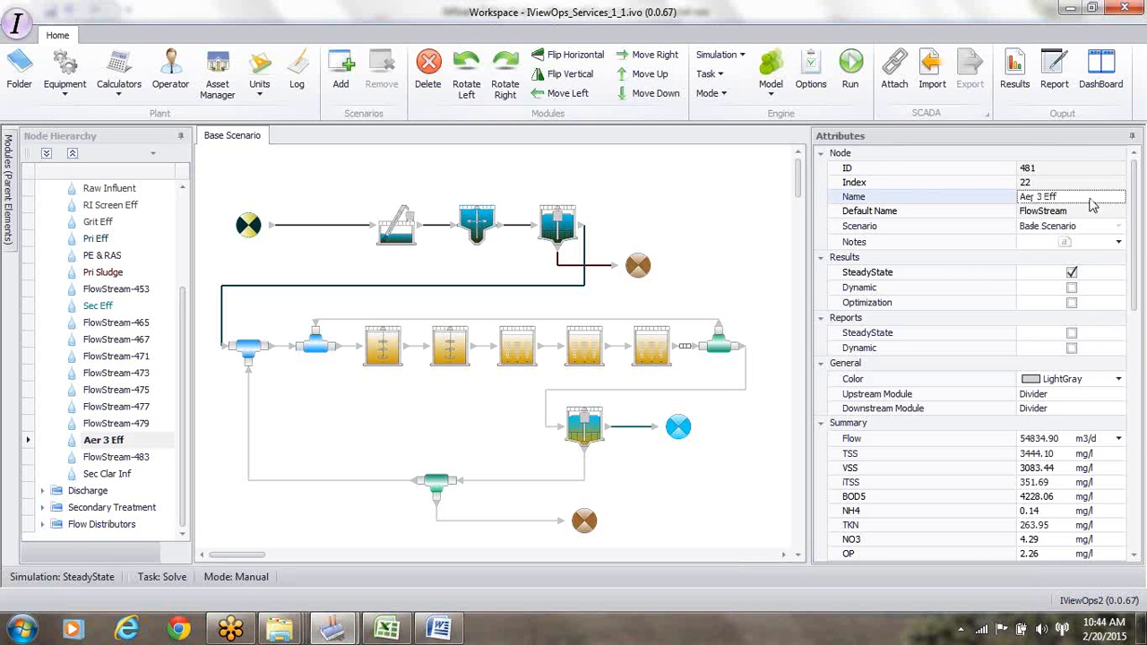
- Enable dynamic results for the Aer 3 Eff stream and color it orange (255, 128, 0)
click(1071, 288)
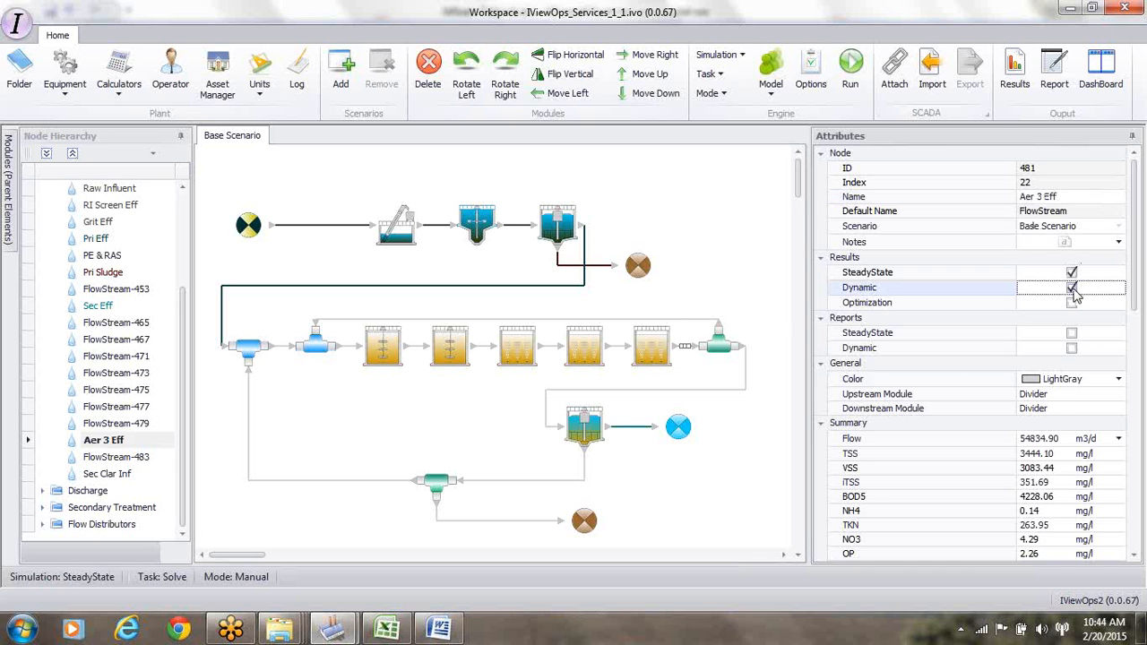
click(1118, 380)
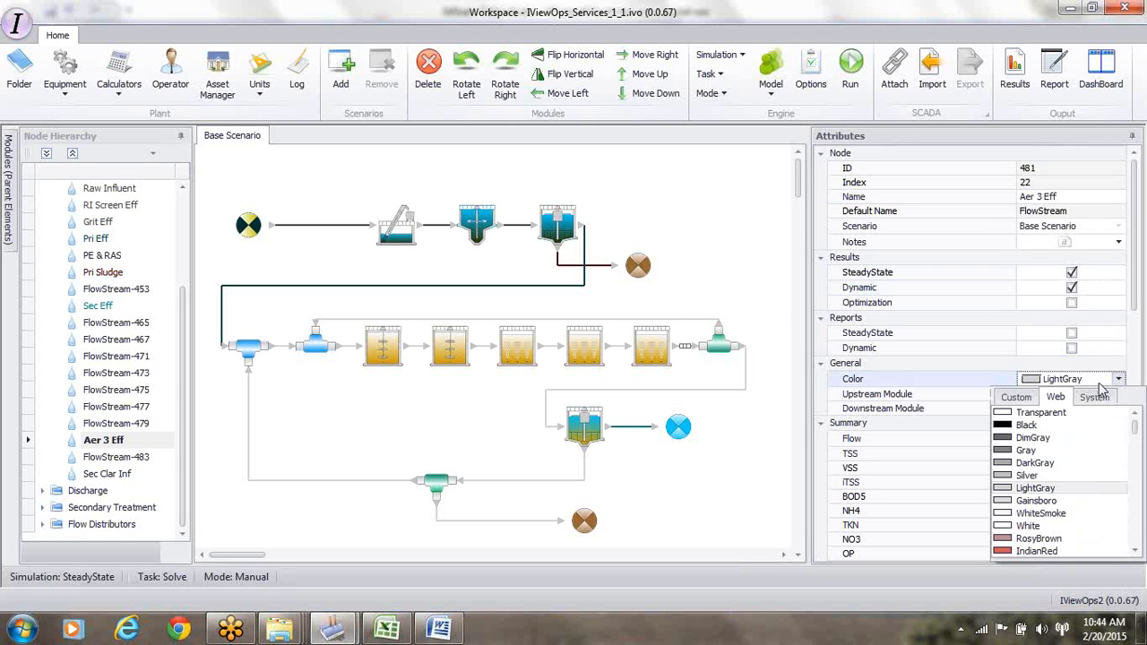
click(1016, 397)
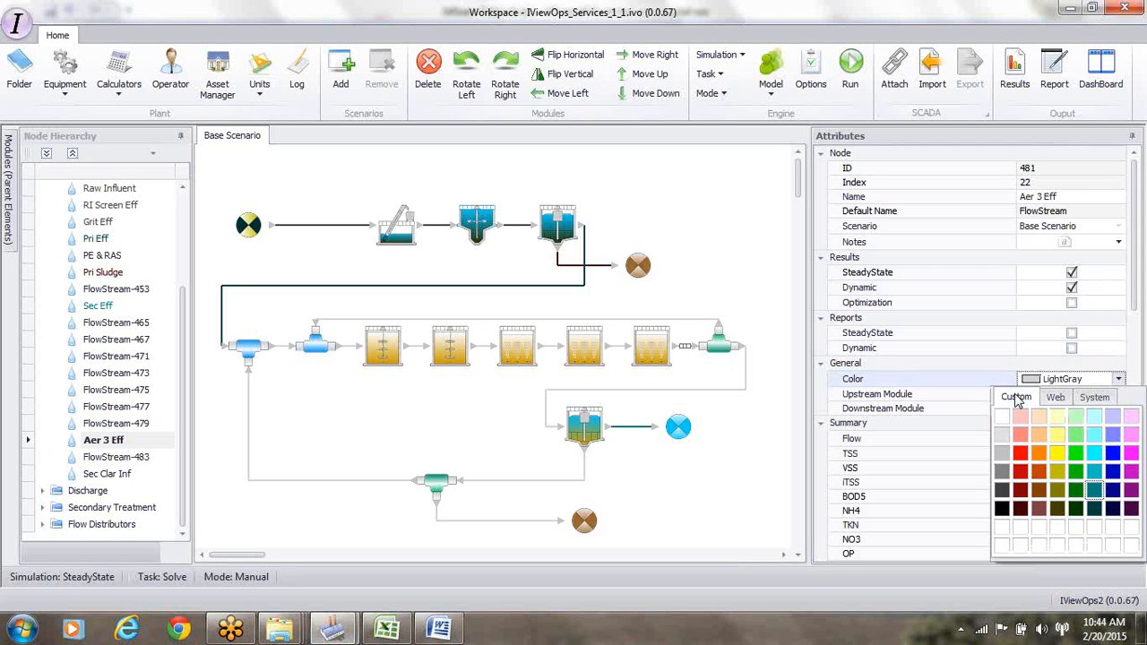
click(1038, 454)
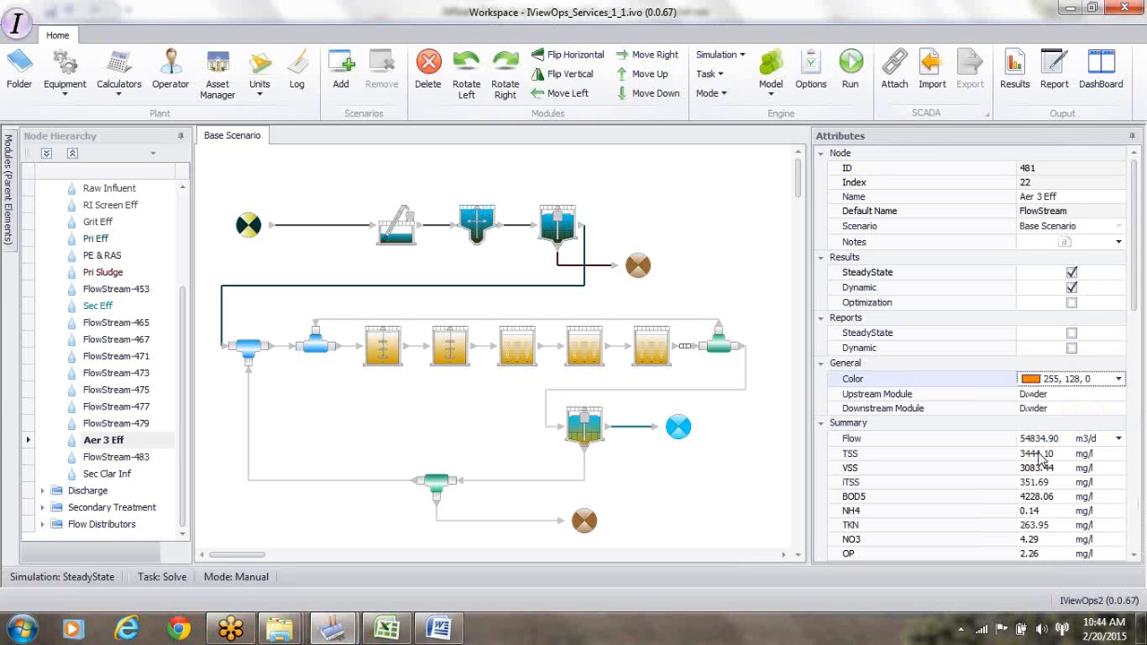
click(748, 443)
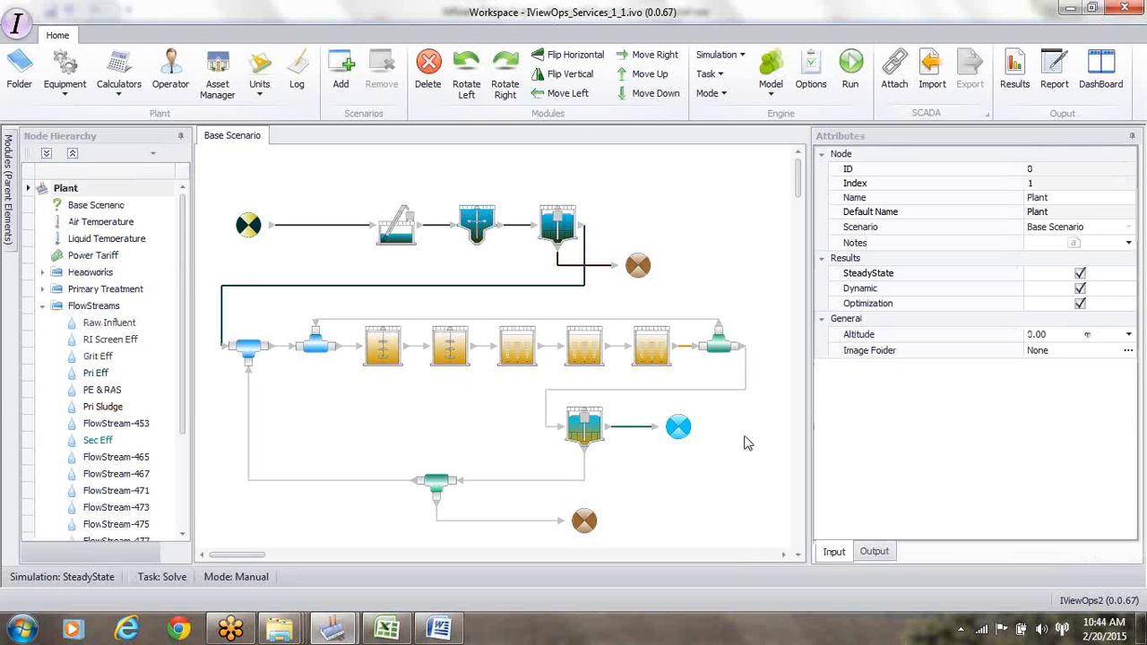
- Move Aer 3 Eff directly above Sec Eff in the FlowStreams group of the node hierarchy
drag(183, 428, 184, 508)
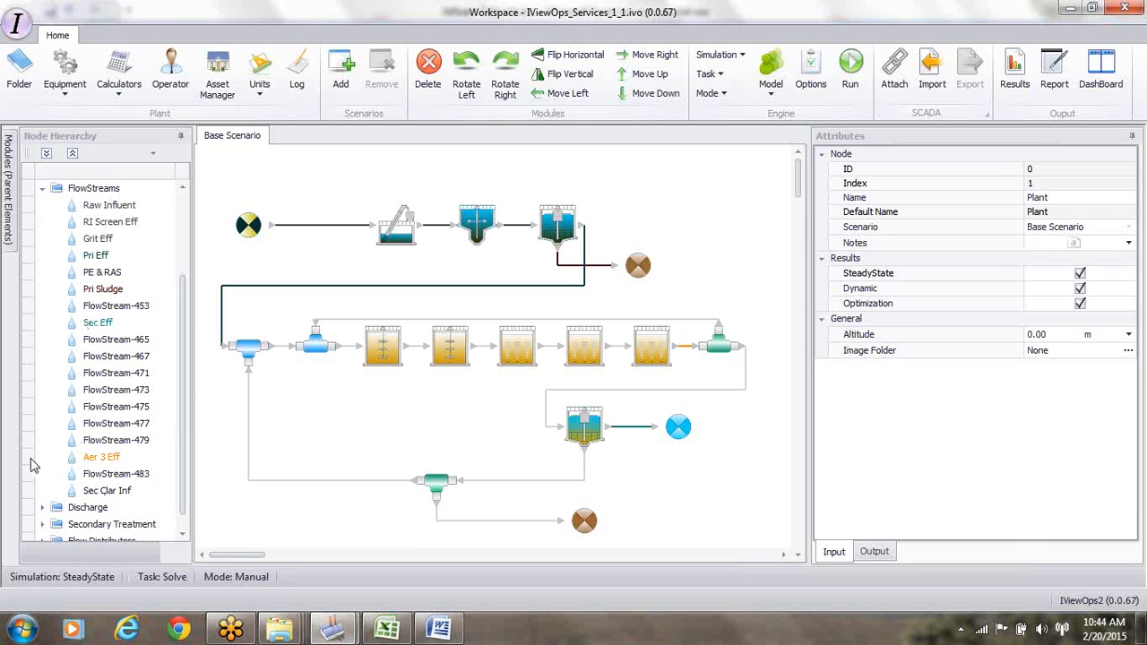
drag(30, 459, 31, 320)
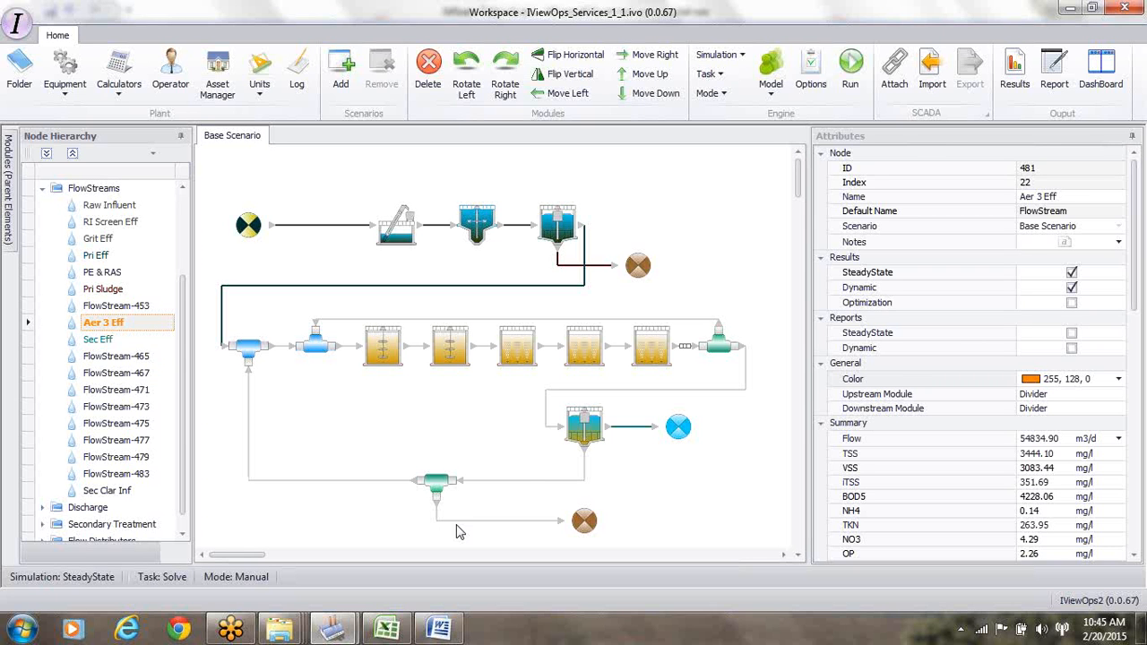
- Review the summary results of the secondary clarifier's underflow stream and compare them with Sec Eff
click(526, 486)
click(527, 482)
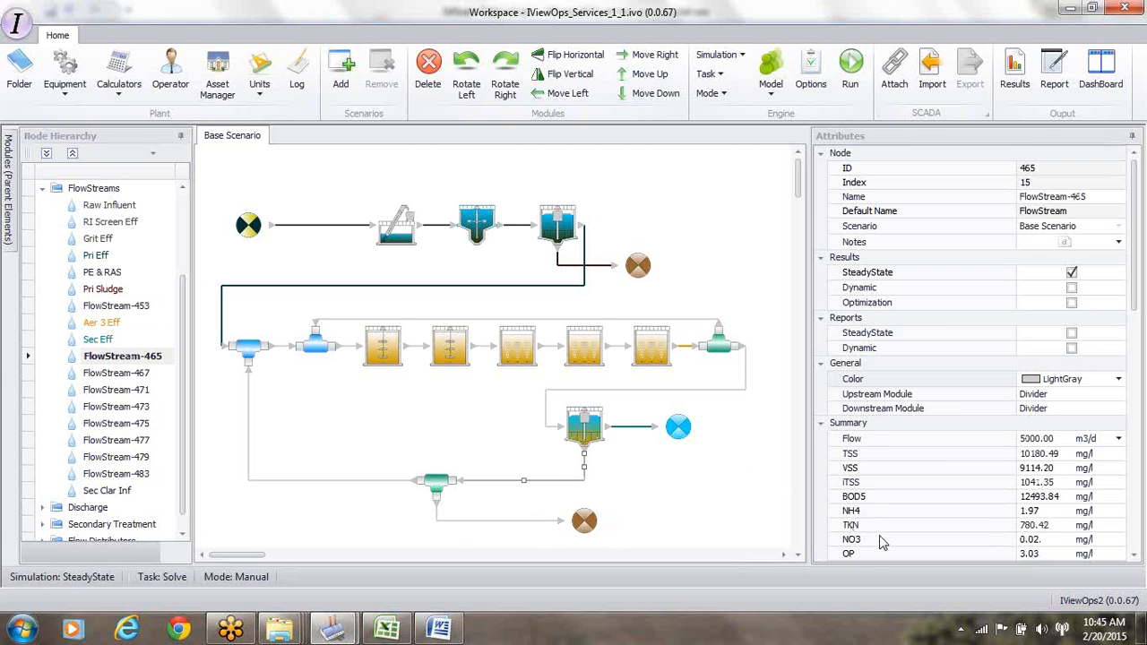
drag(1138, 314, 1138, 365)
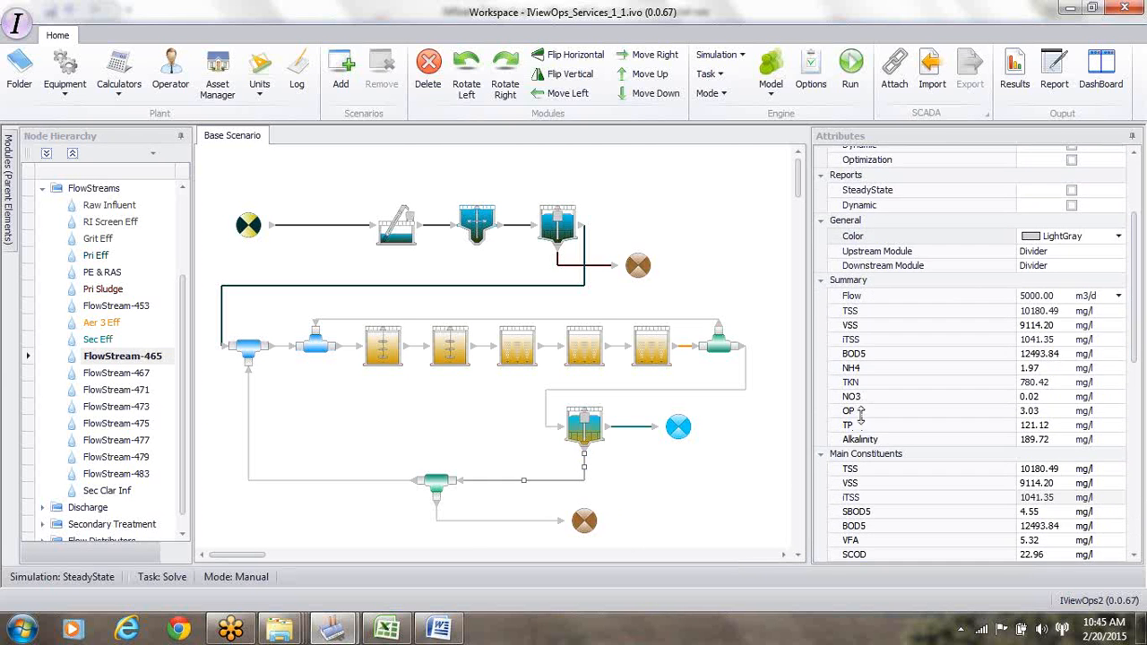
click(633, 429)
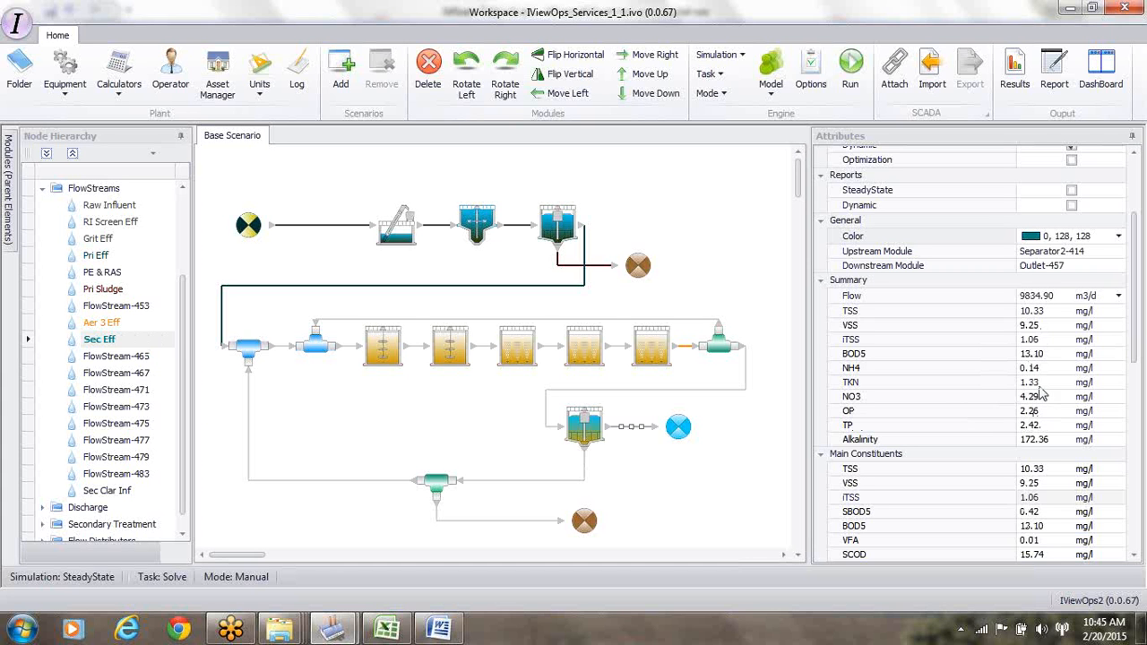
click(580, 481)
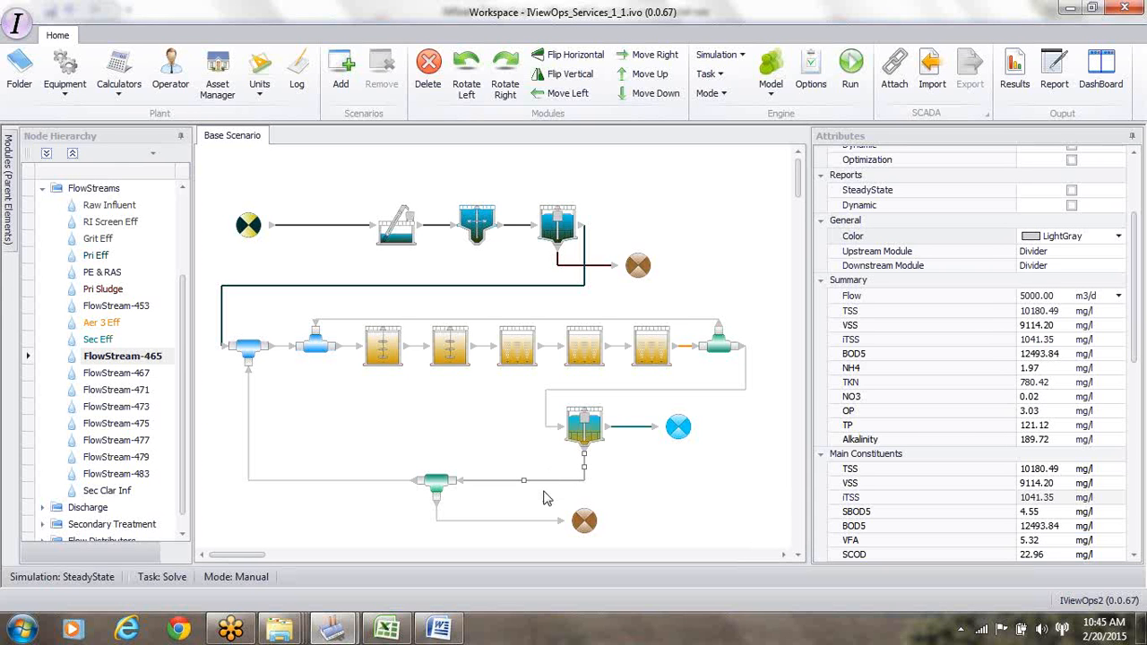
- Save the plant workspace file
click(17, 24)
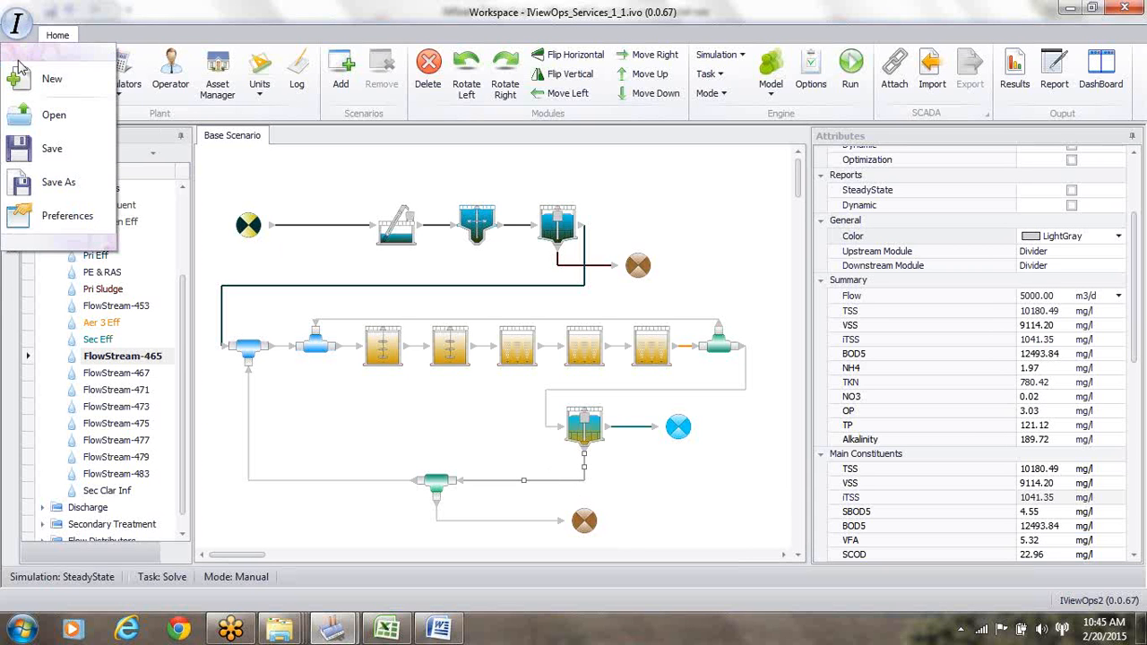
click(57, 154)
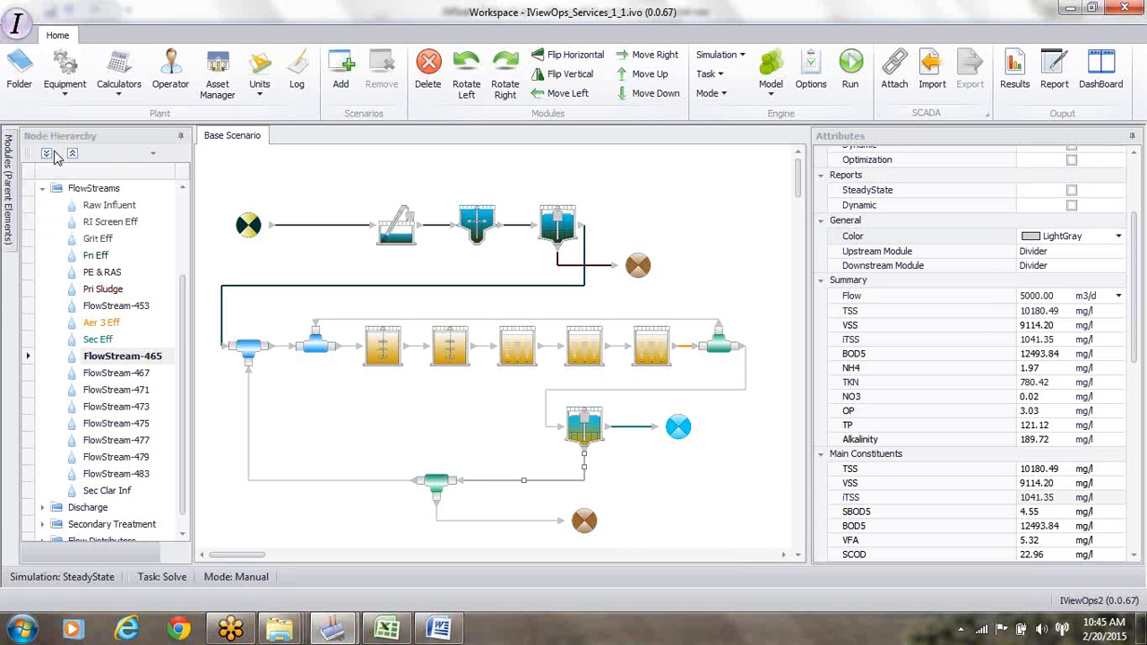